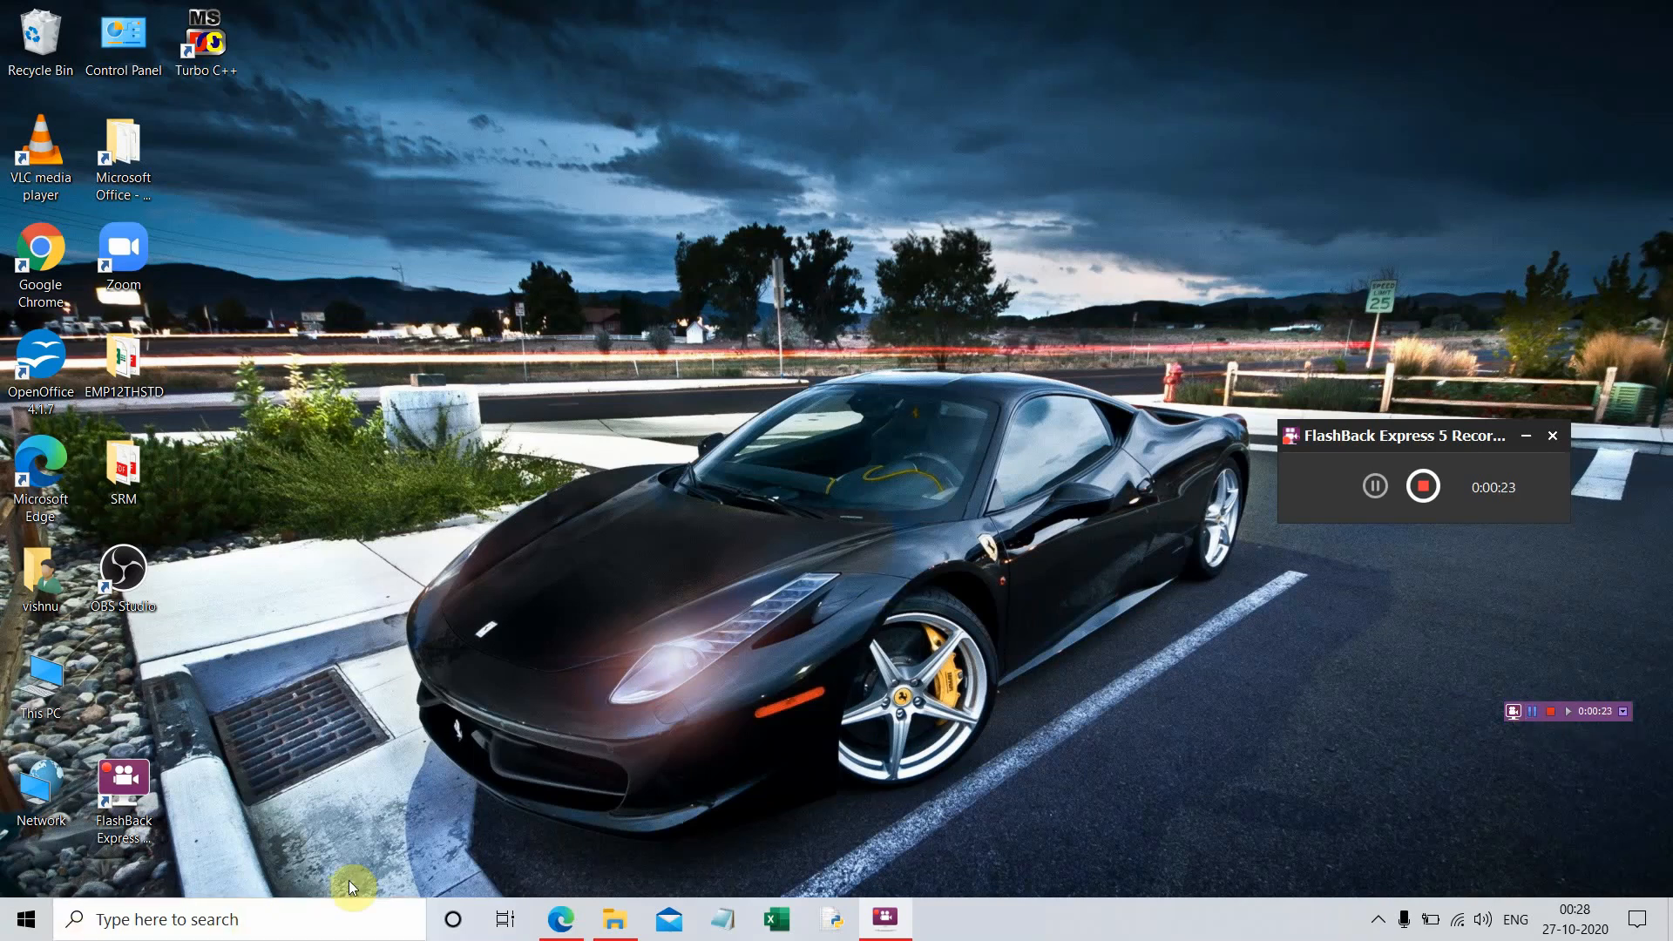
- Show all open windows in Task View and switch to the File Explorer window
{"action": "mouse_move", "coordinate": [553, 920]}
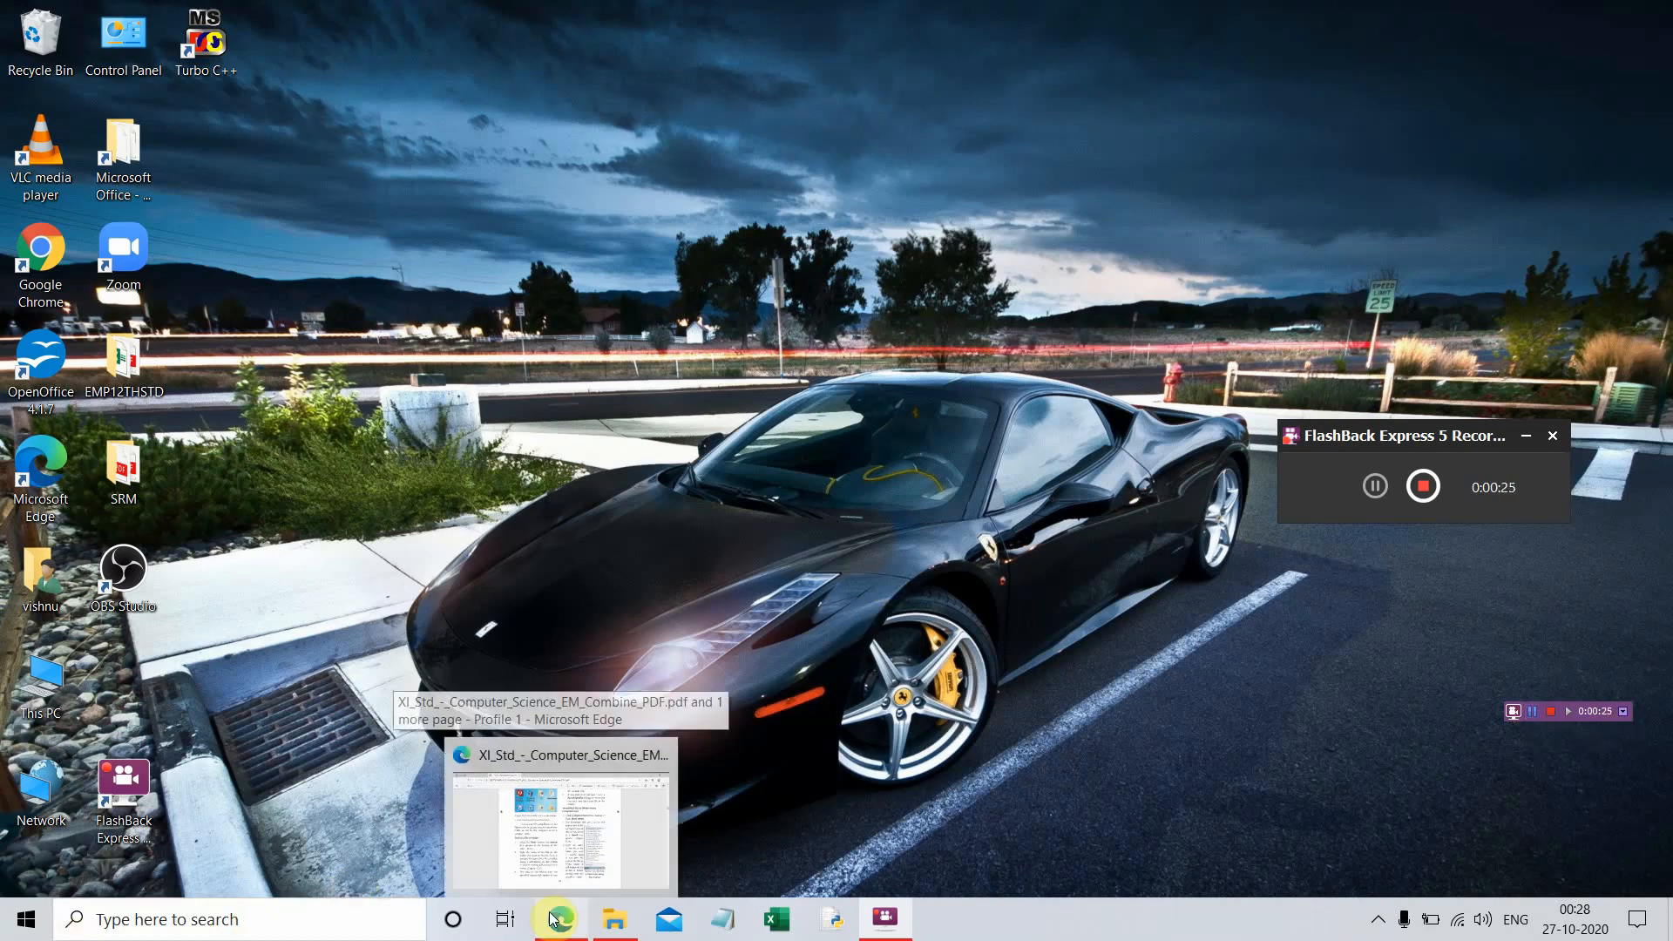
{"action": "left_click", "coordinate": [503, 922]}
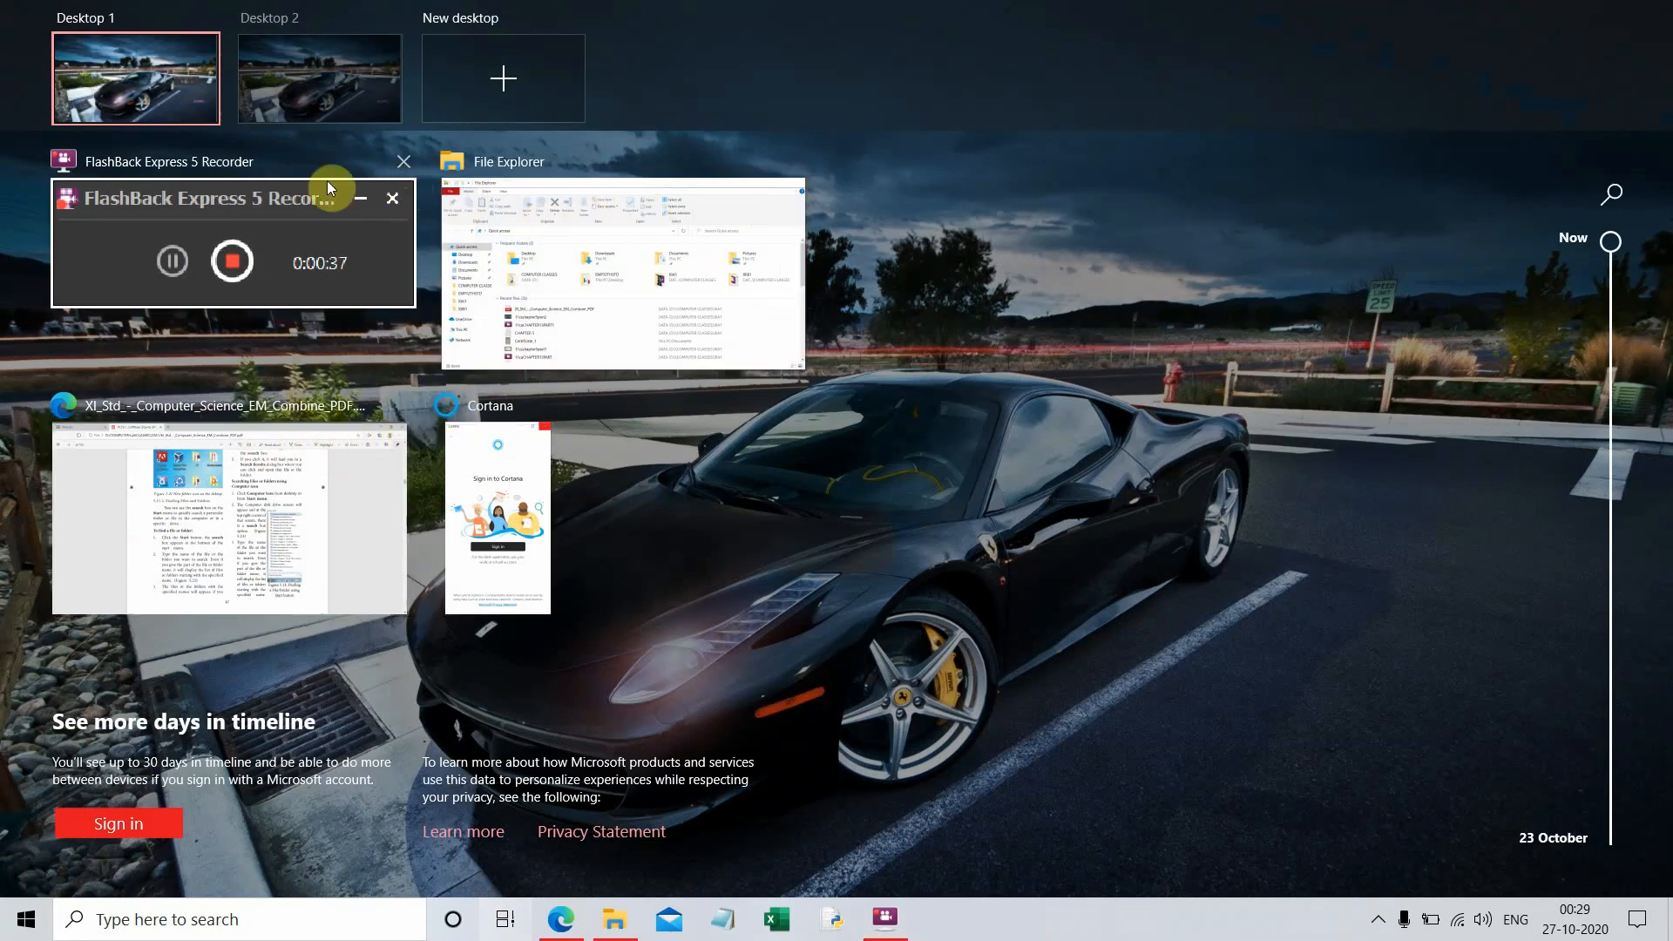
{"action": "left_click", "coordinate": [516, 300]}
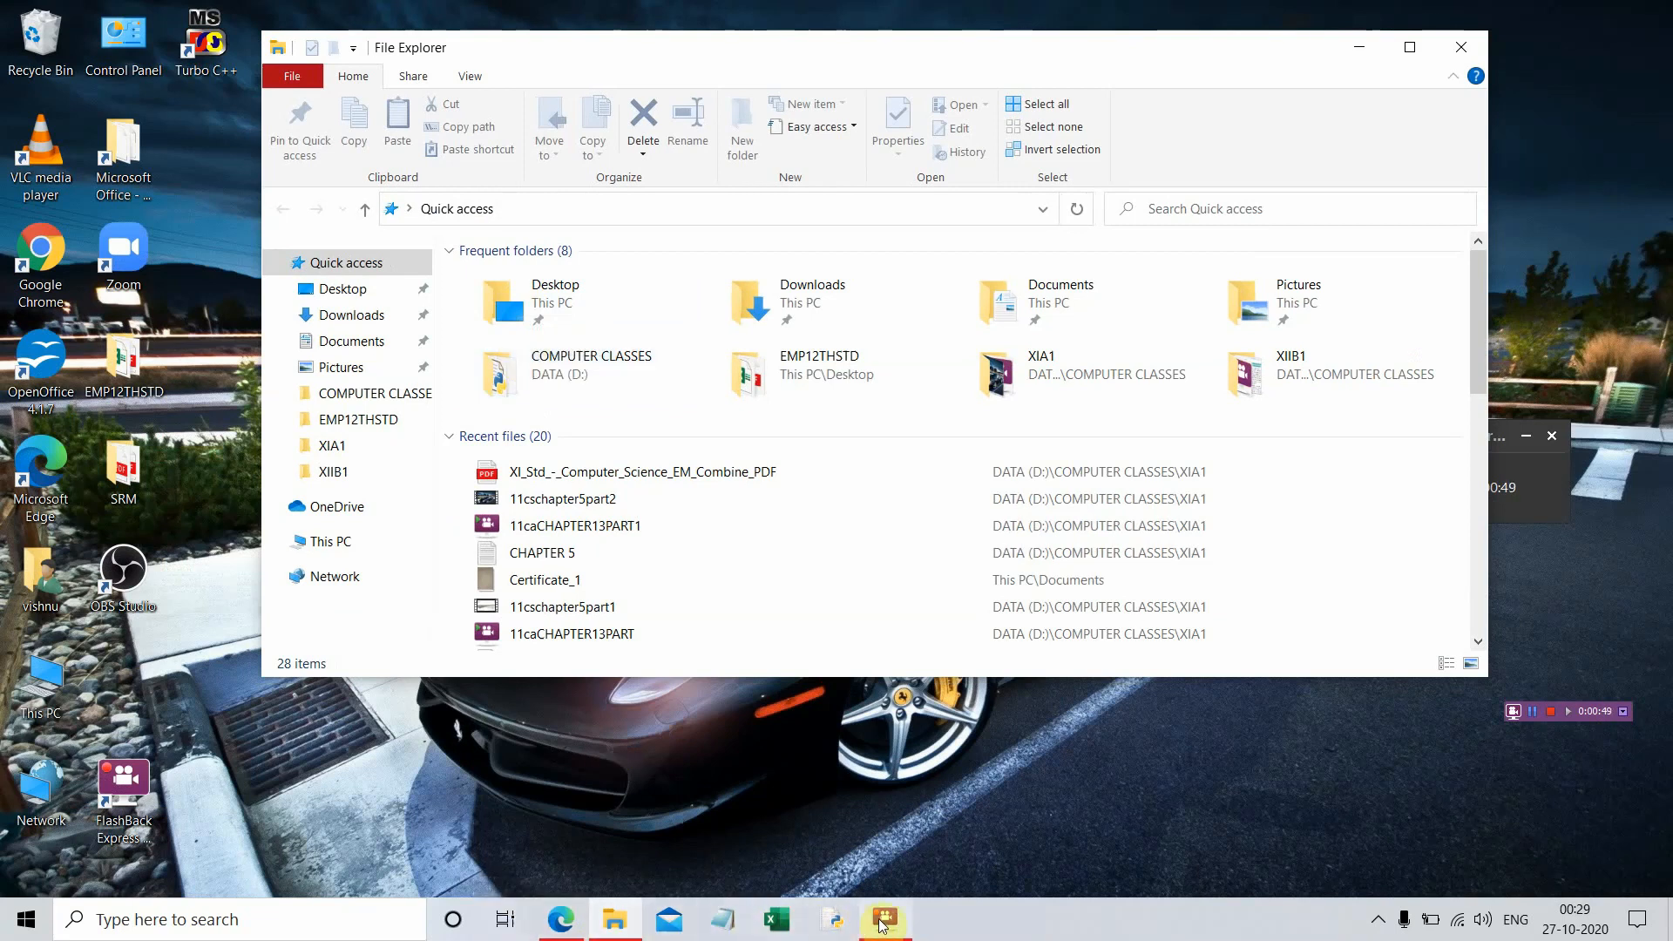
- Open a blank Notepad window, maximize it and minimize it
{"action": "mouse_move", "coordinate": [877, 920]}
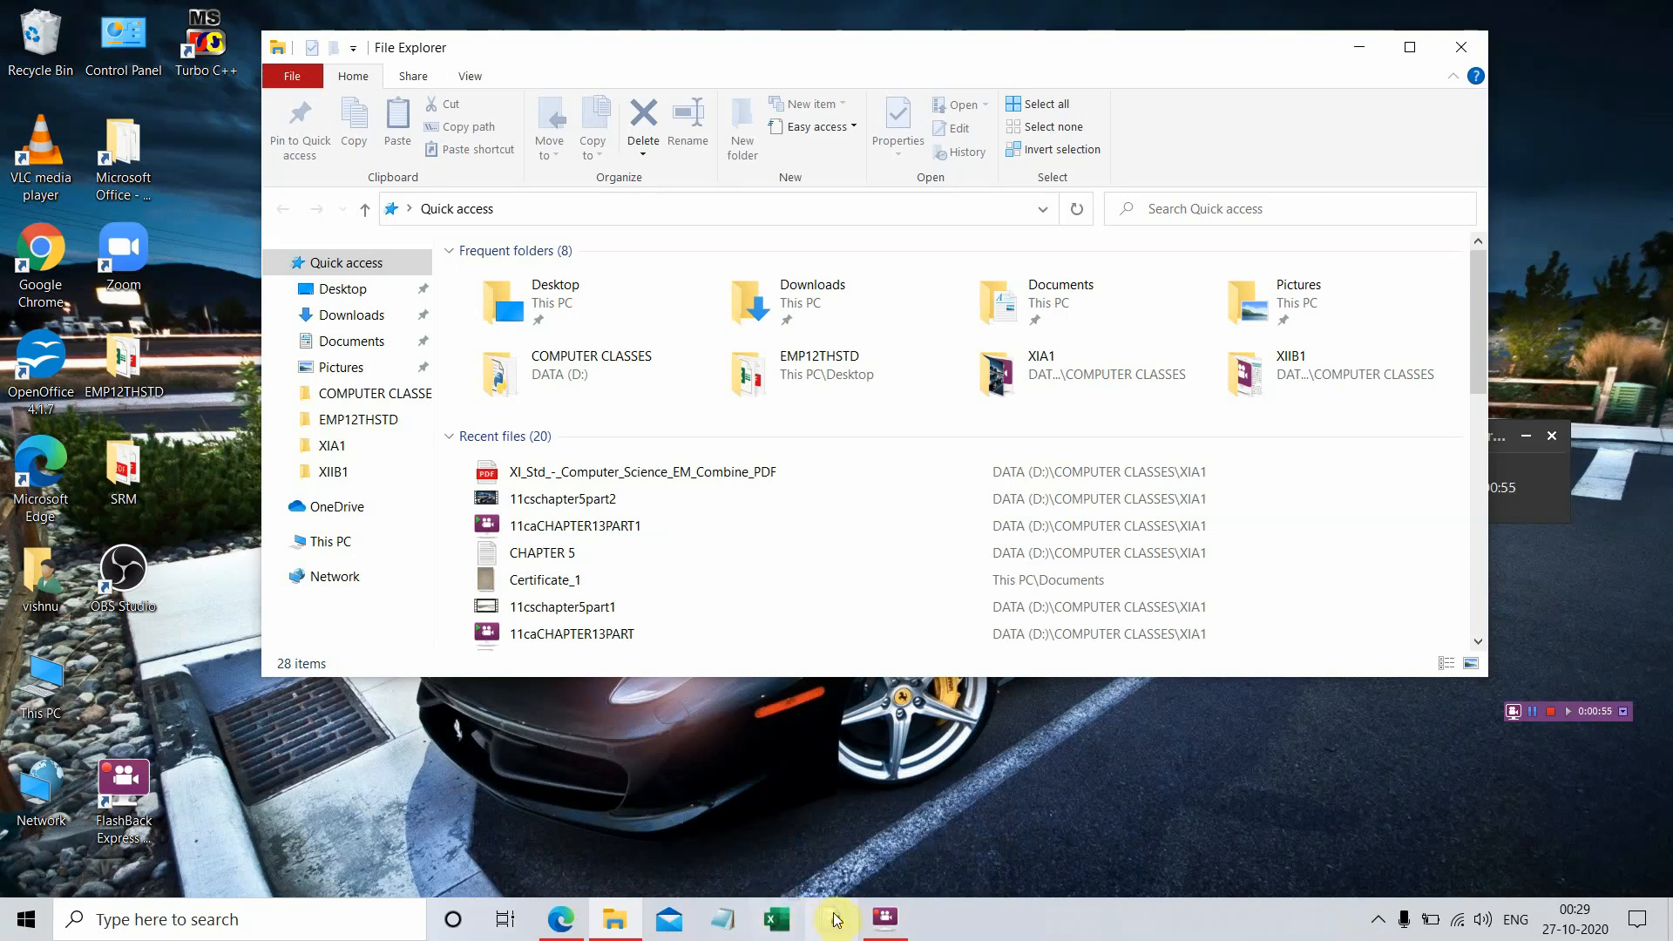
{"action": "left_click", "coordinate": [722, 923]}
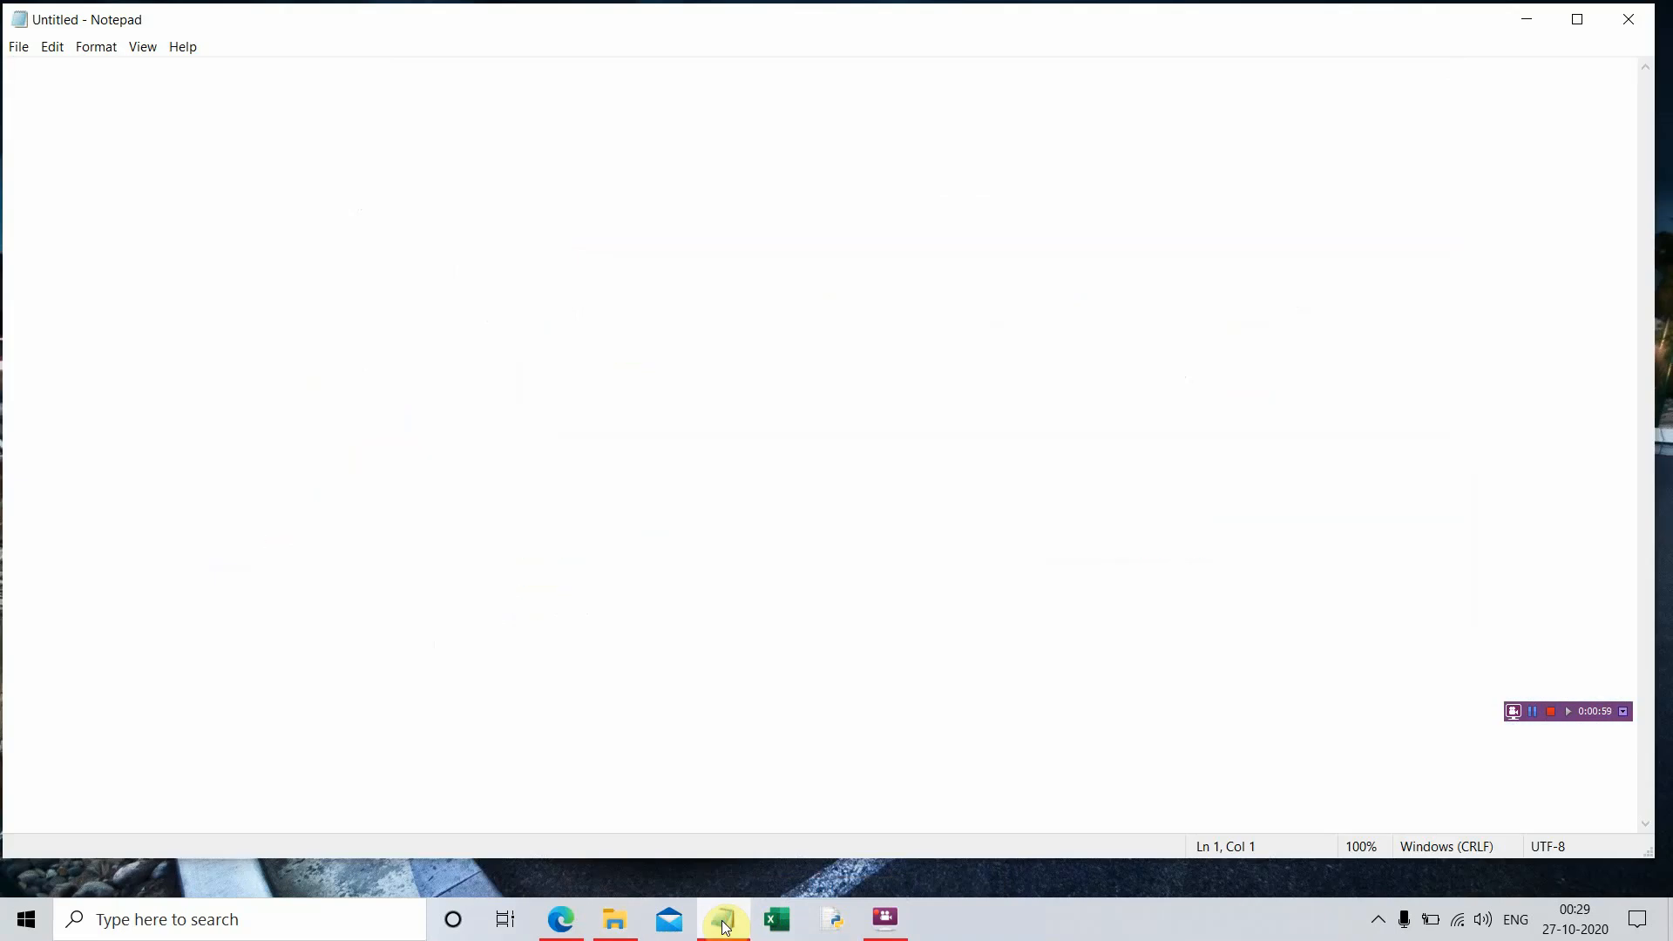
{"action": "left_click", "coordinate": [1015, 384]}
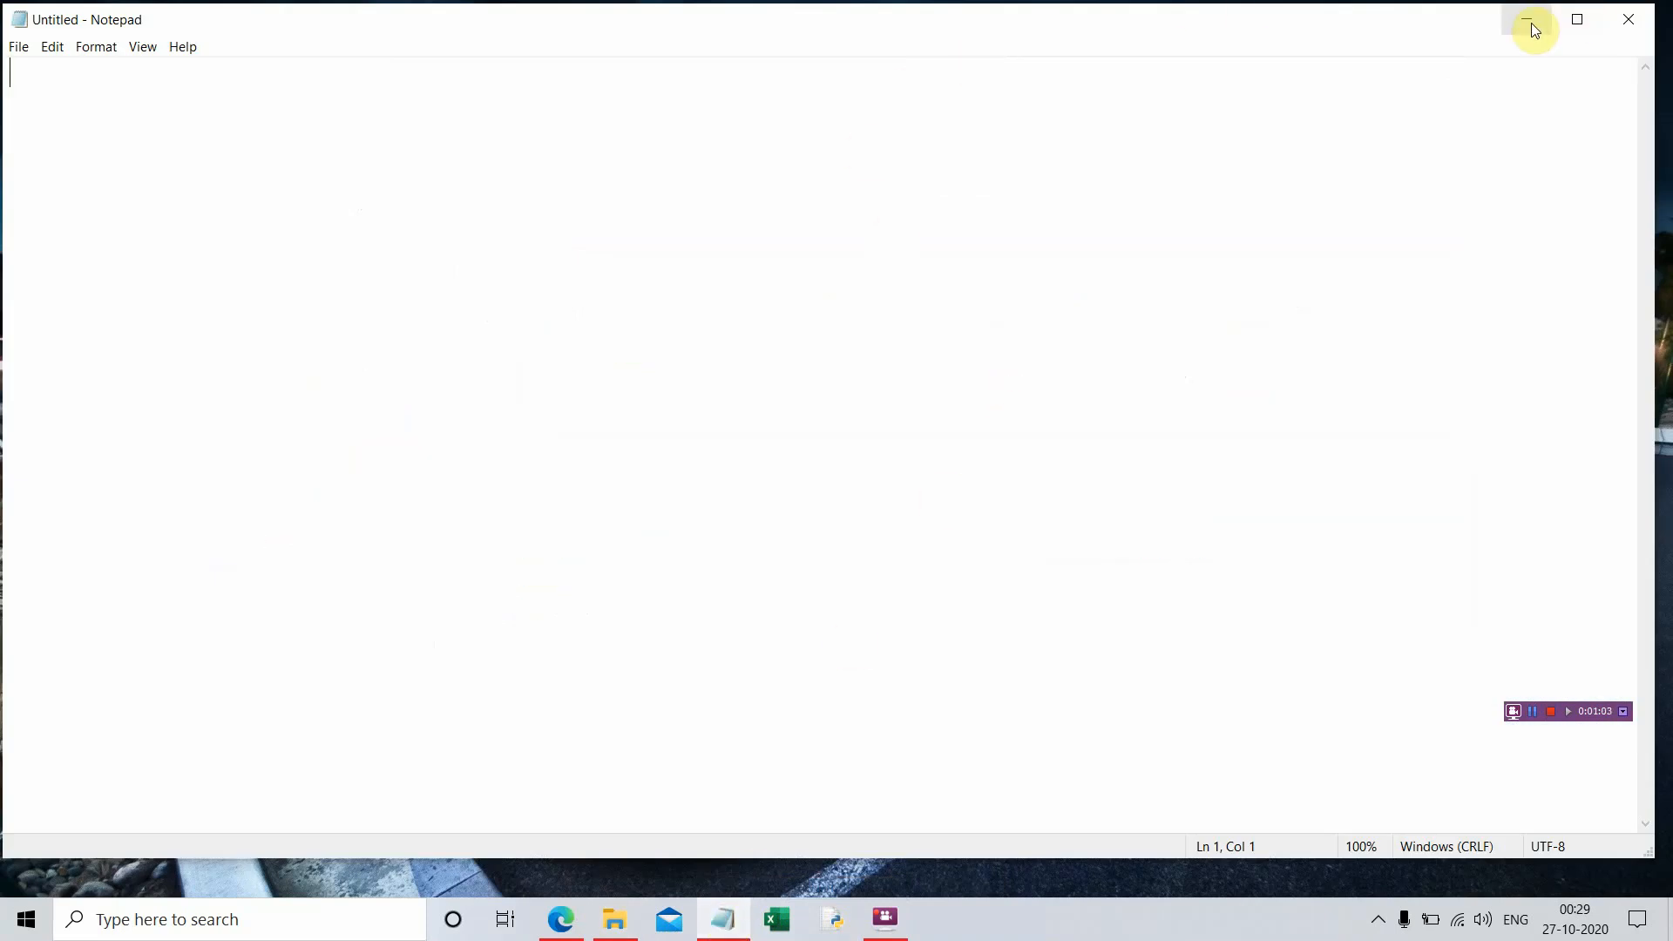
{"action": "left_click", "coordinate": [1577, 25]}
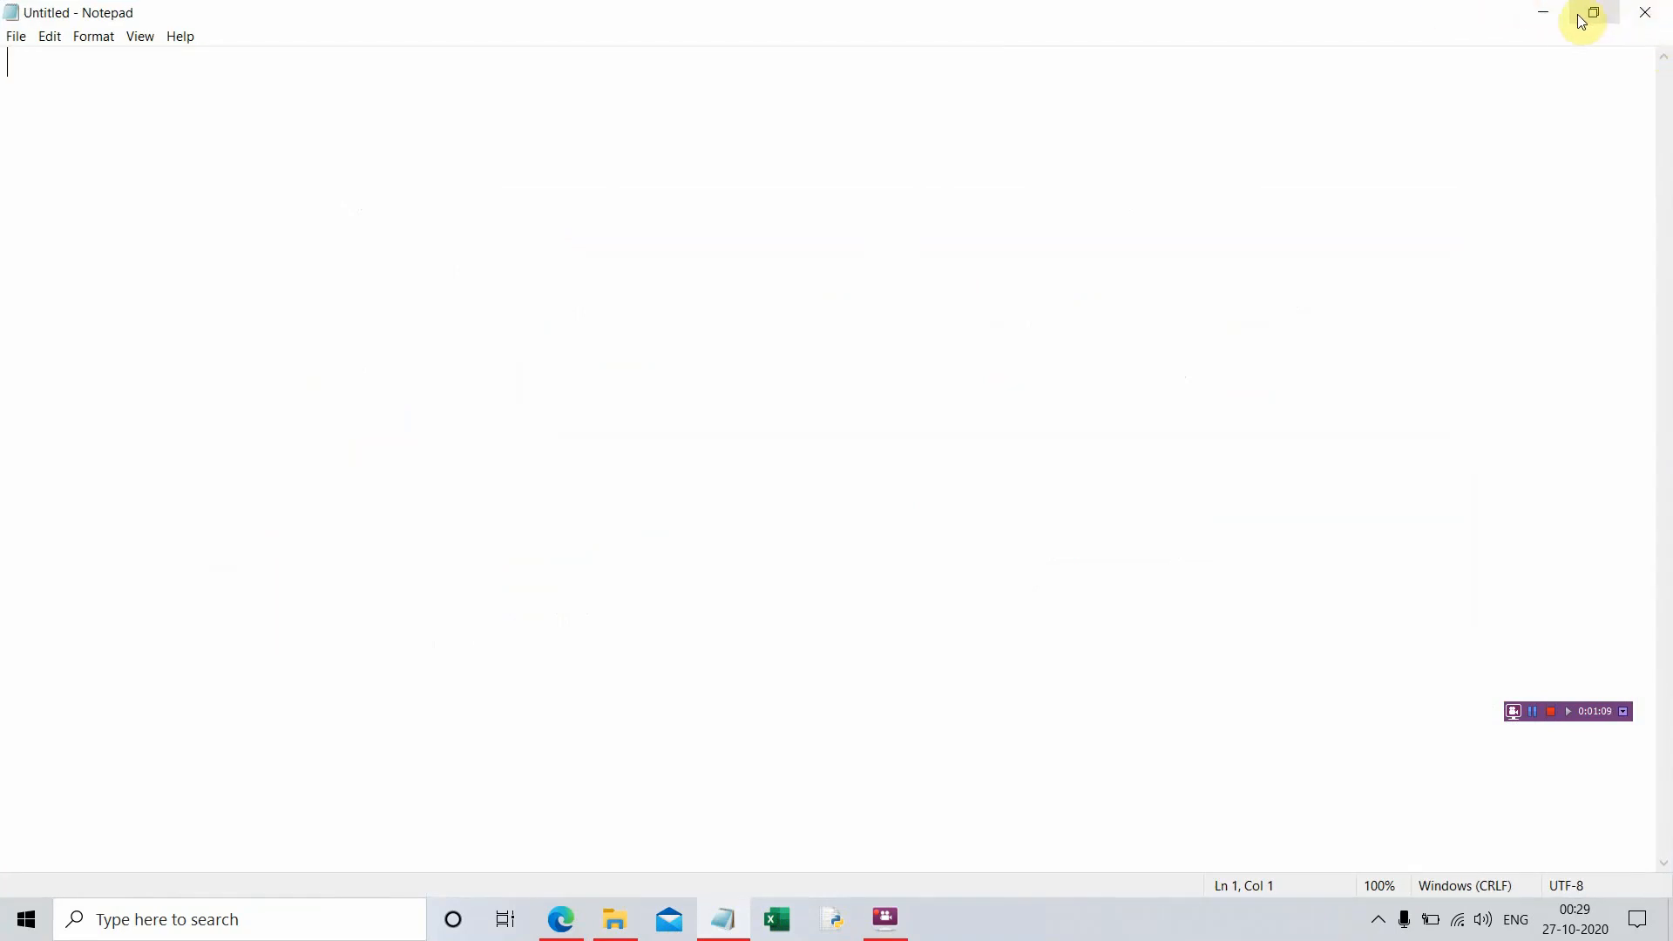
{"action": "left_click", "coordinate": [1548, 13]}
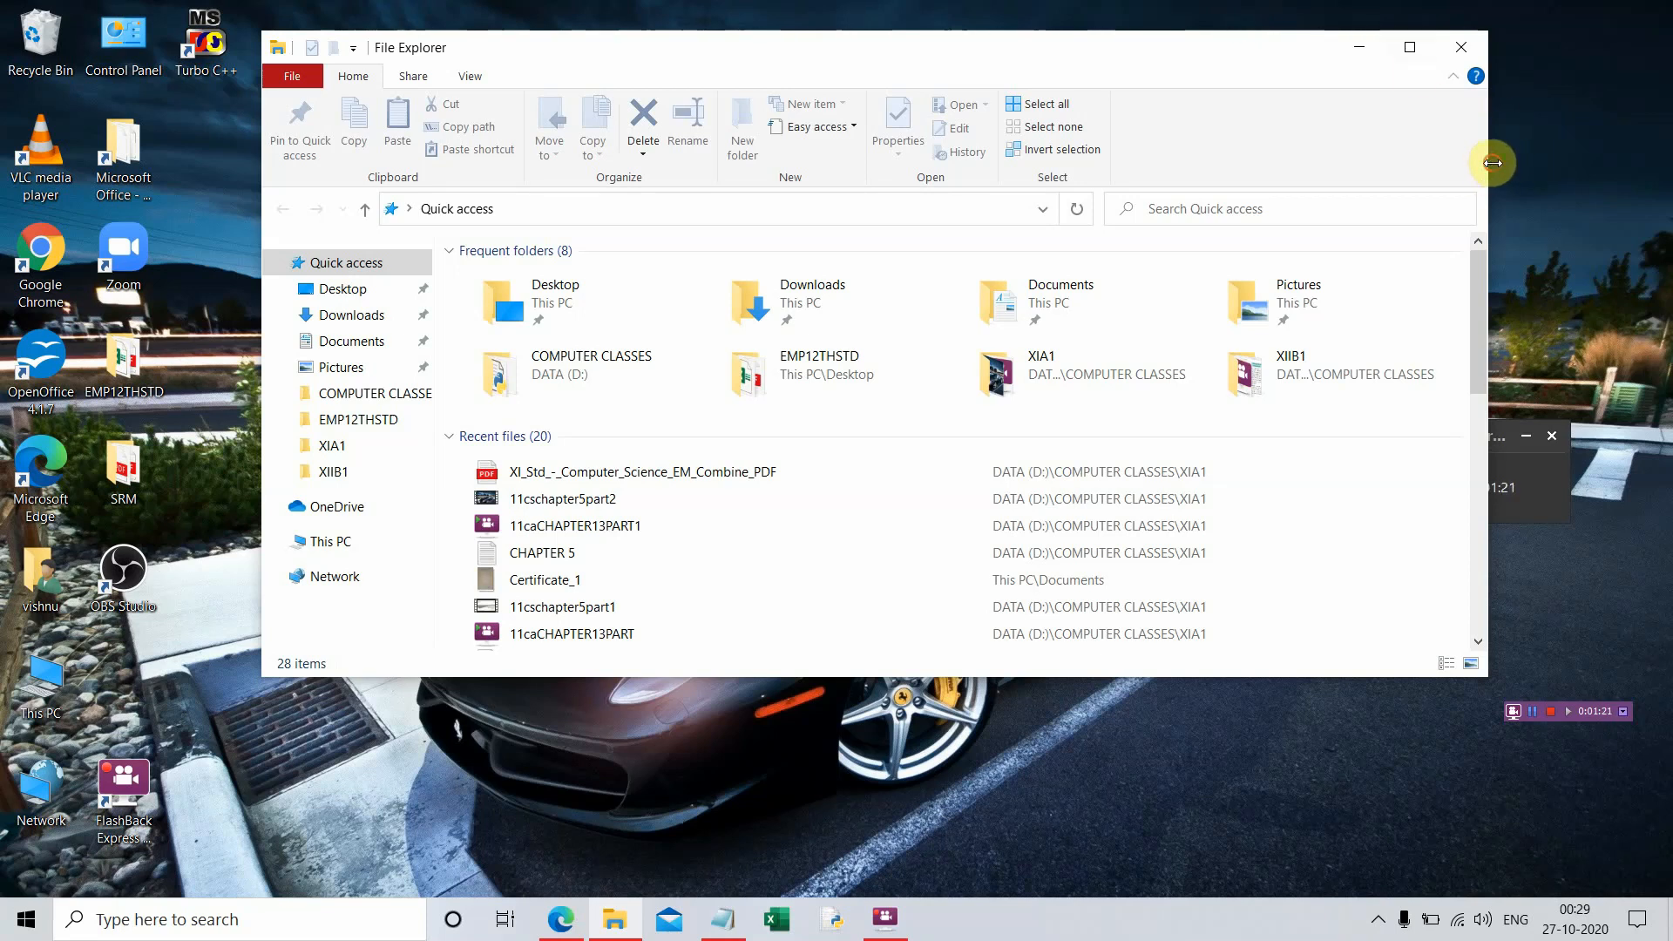
- Shrink the File Explorer window in width and height and move it near the upper middle of the desktop
{"action": "left_click_drag", "start_coordinate": [1493, 163], "coordinate": [1038, 244]}
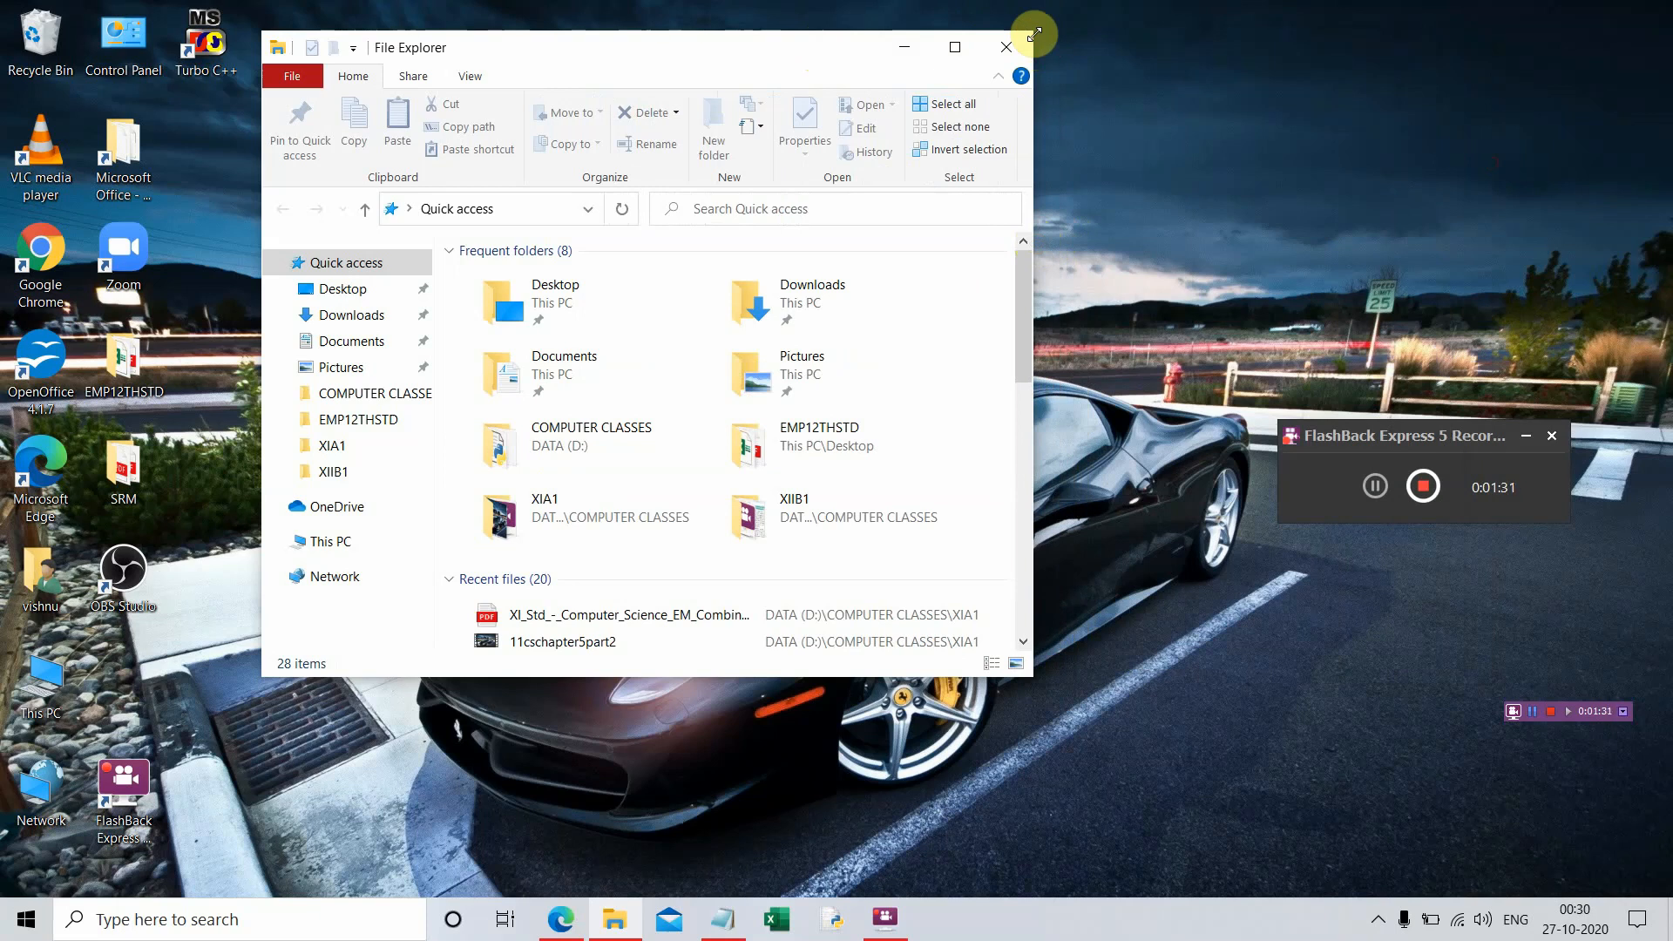
{"action": "left_click_drag", "start_coordinate": [1035, 33], "coordinate": [905, 118]}
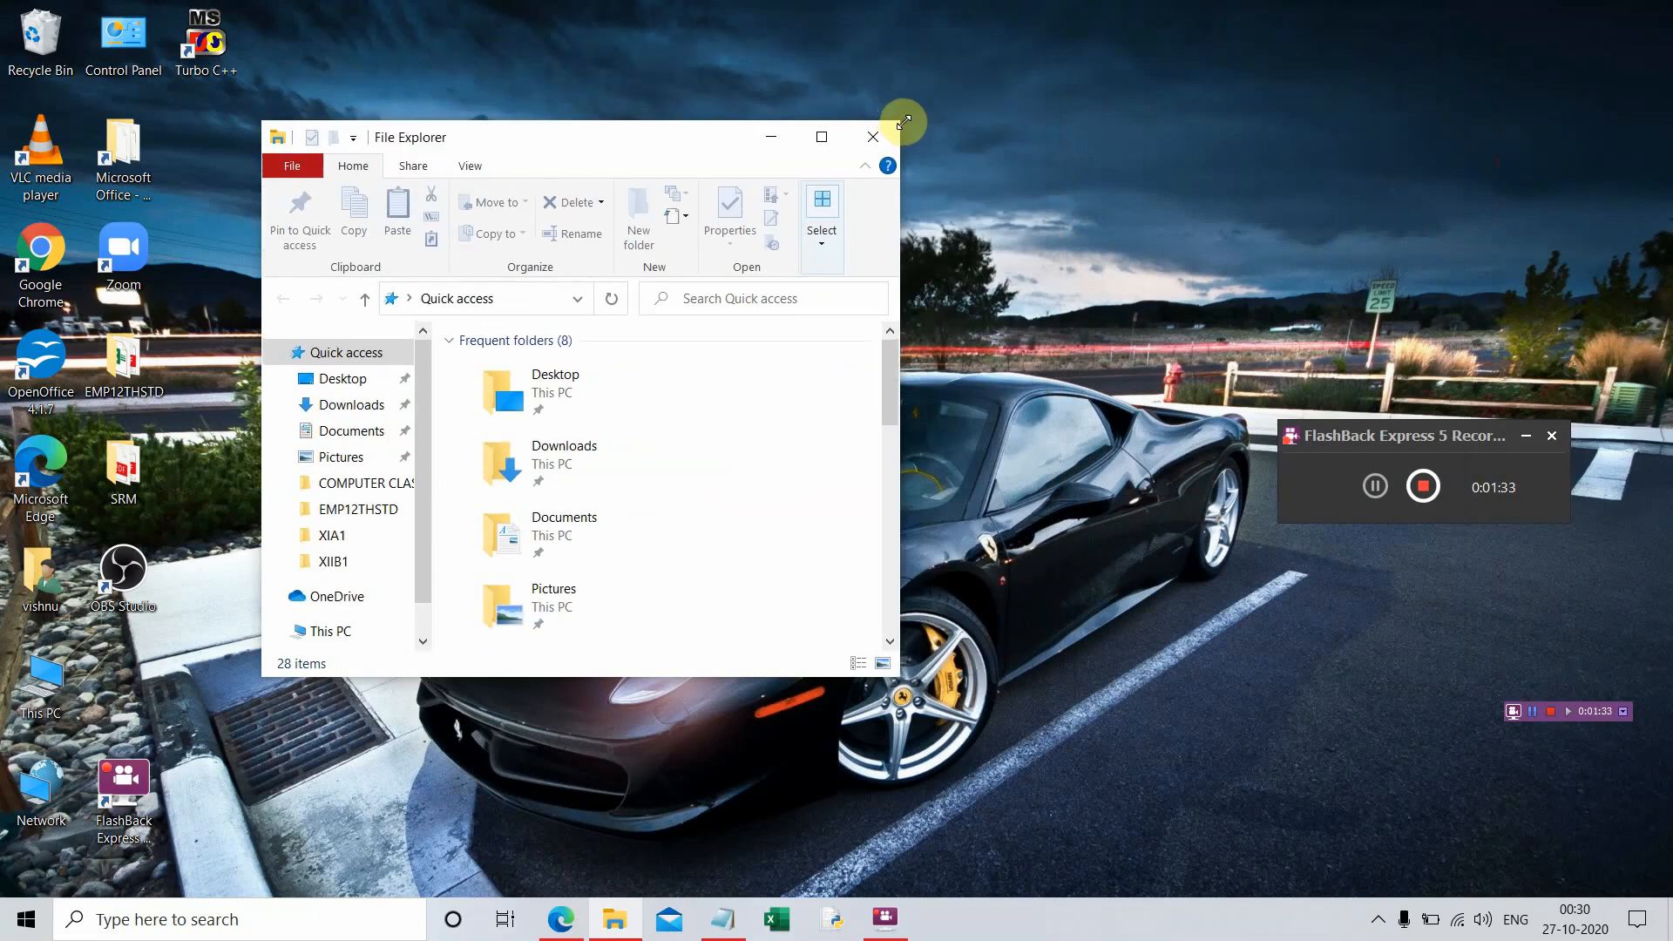
{"action": "left_click_drag", "start_coordinate": [545, 134], "coordinate": [943, 48]}
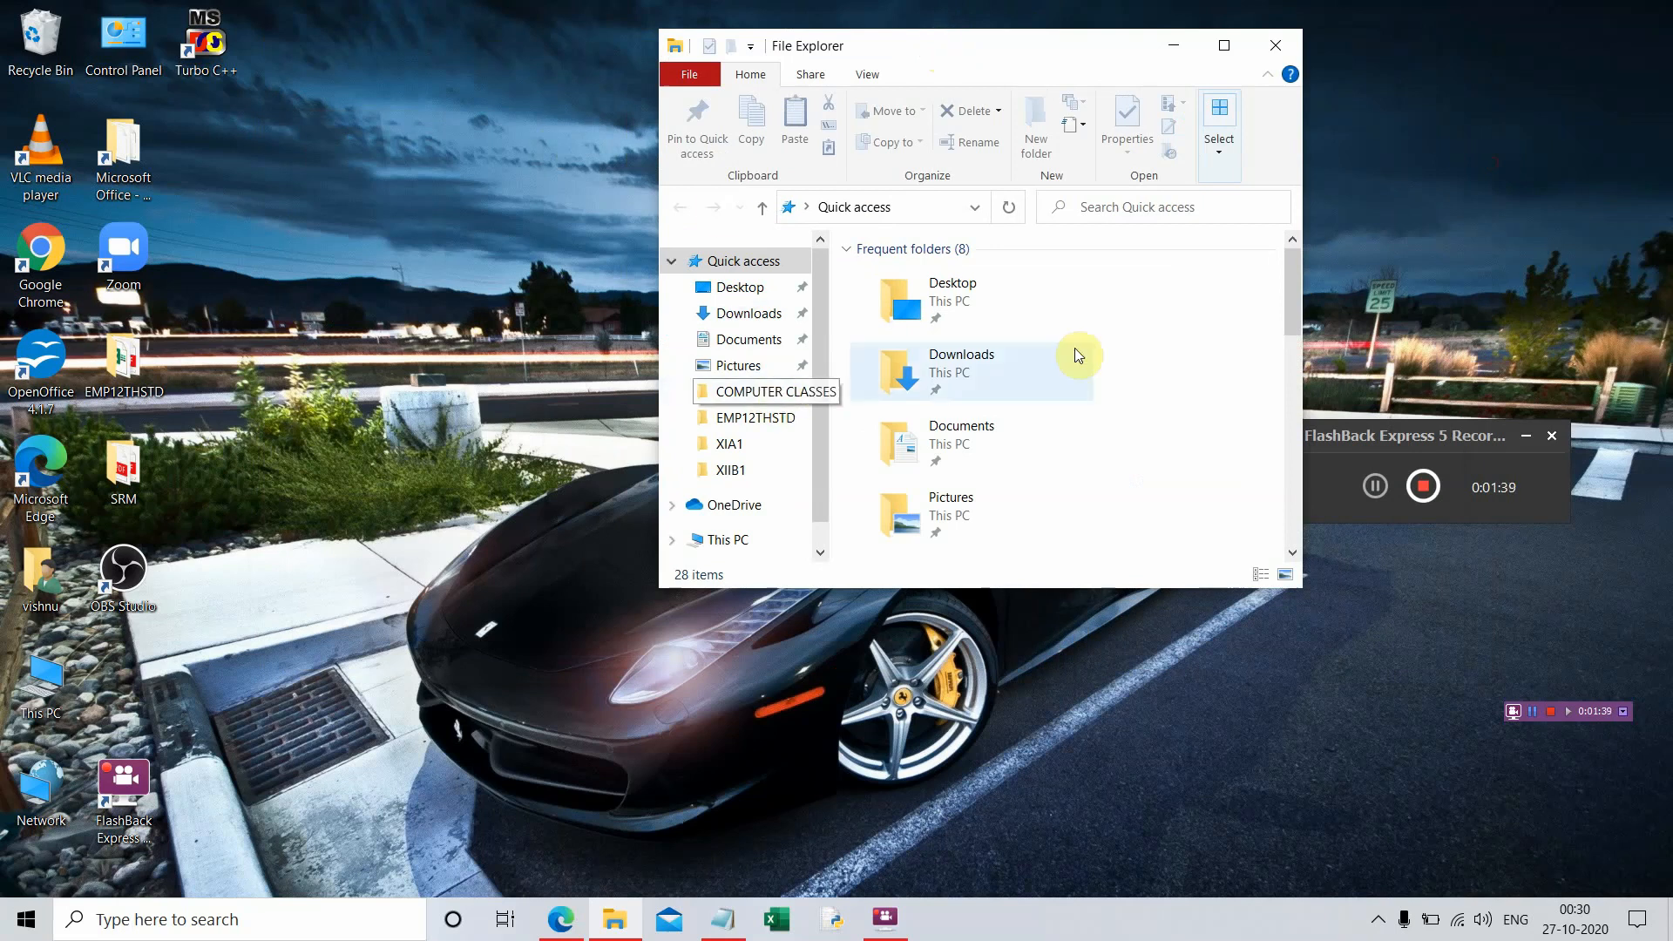
- View the contents of the Documents and Downloads folders and close the File Explorer window
{"action": "double_click", "coordinate": [948, 449]}
{"action": "left_click", "coordinate": [948, 444]}
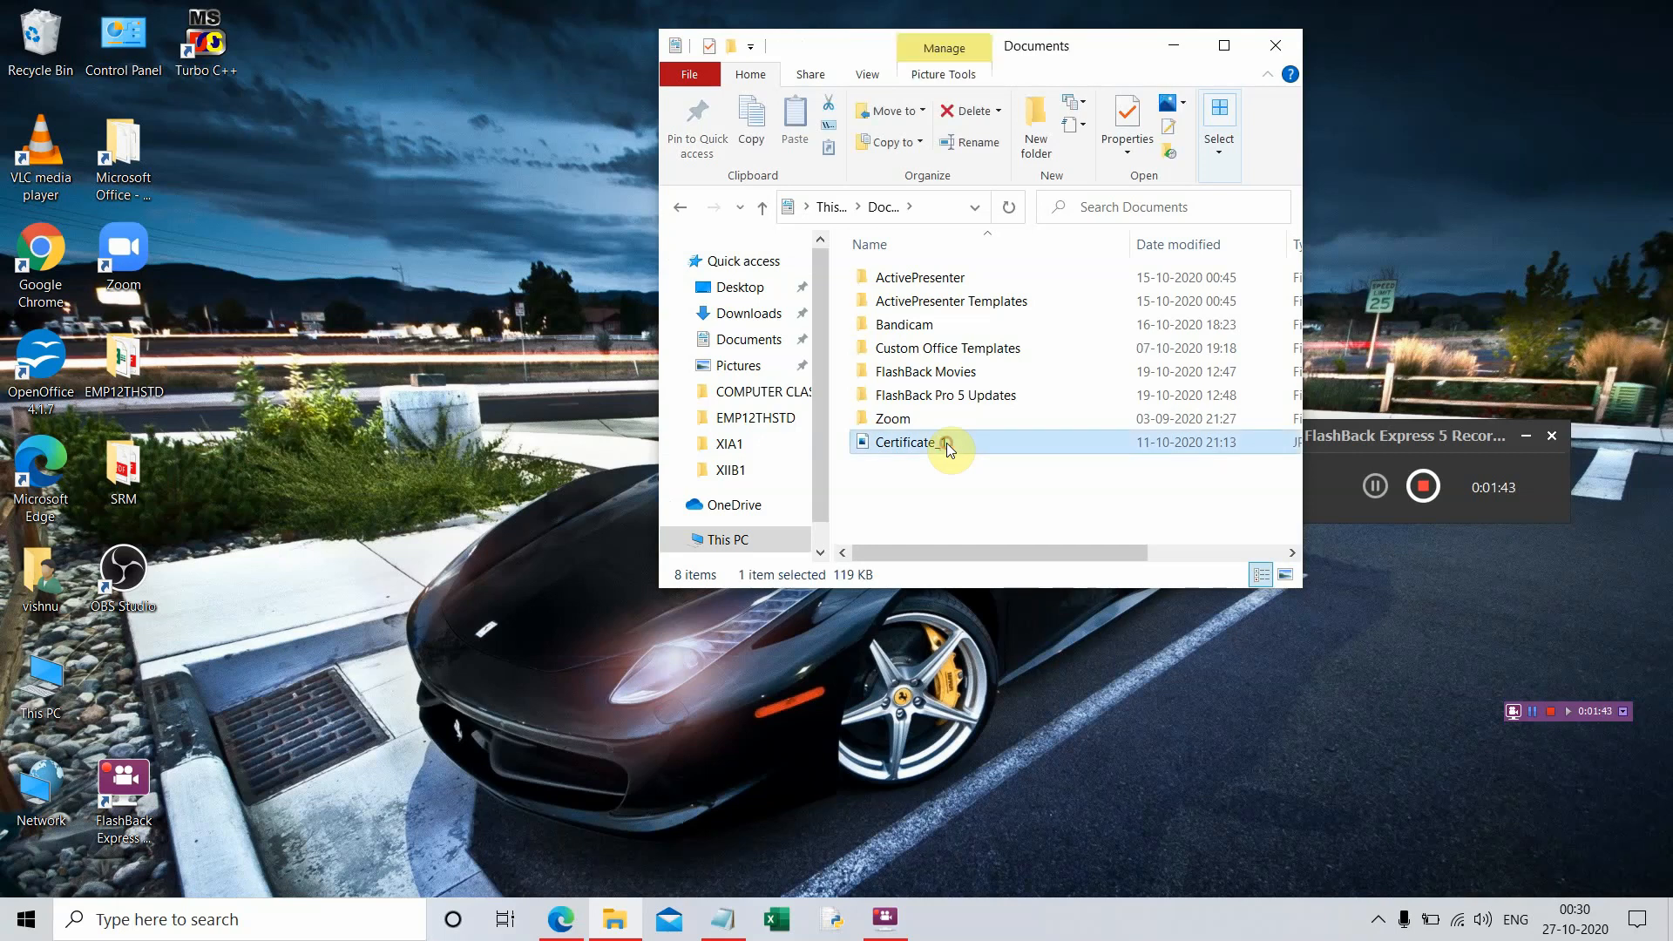
{"action": "left_click", "coordinate": [776, 321]}
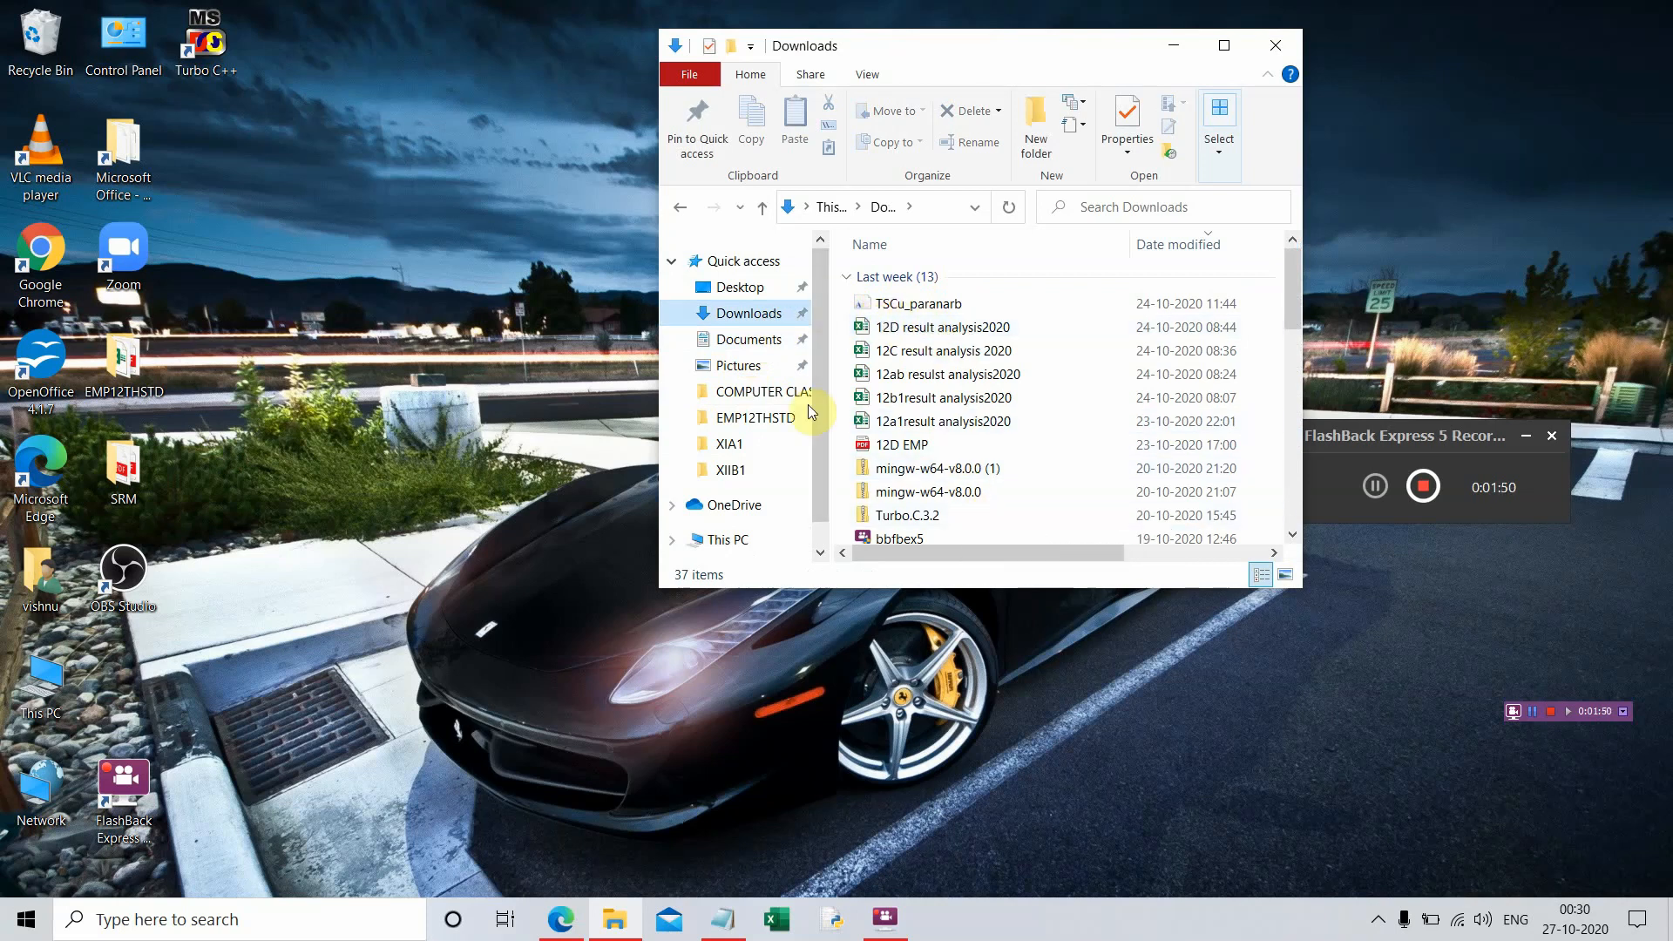
{"action": "scroll", "coordinate": [907, 485], "scroll_direction": "down", "scroll_amount": 2}
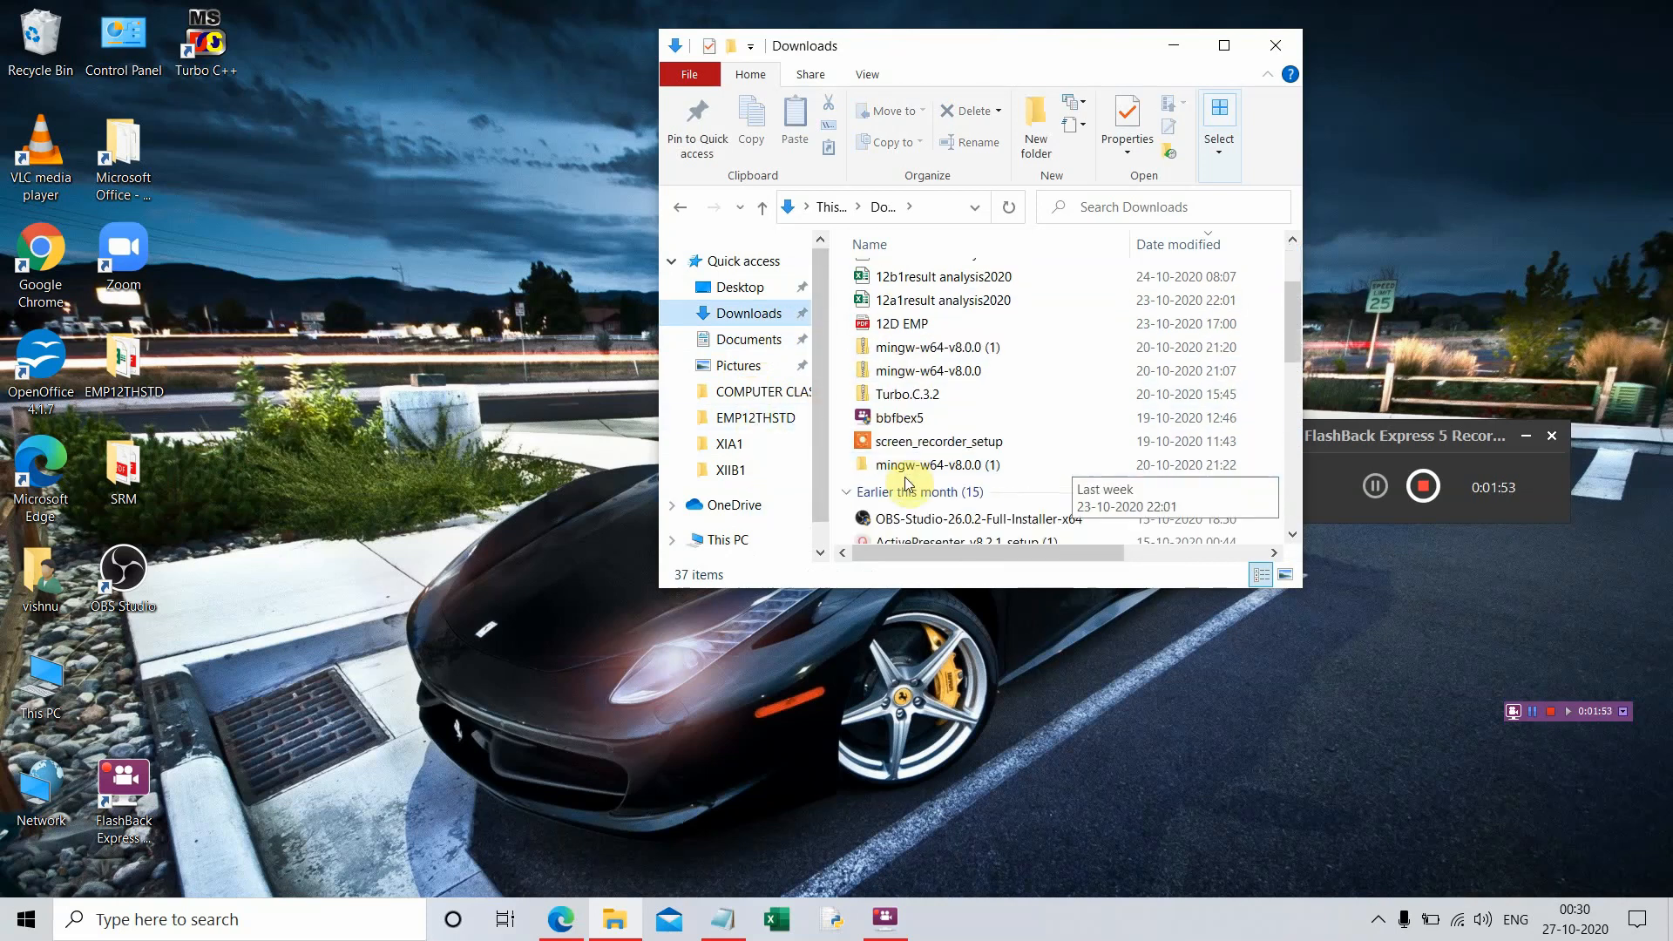
{"action": "scroll", "coordinate": [908, 486], "scroll_direction": "up", "scroll_amount": 2}
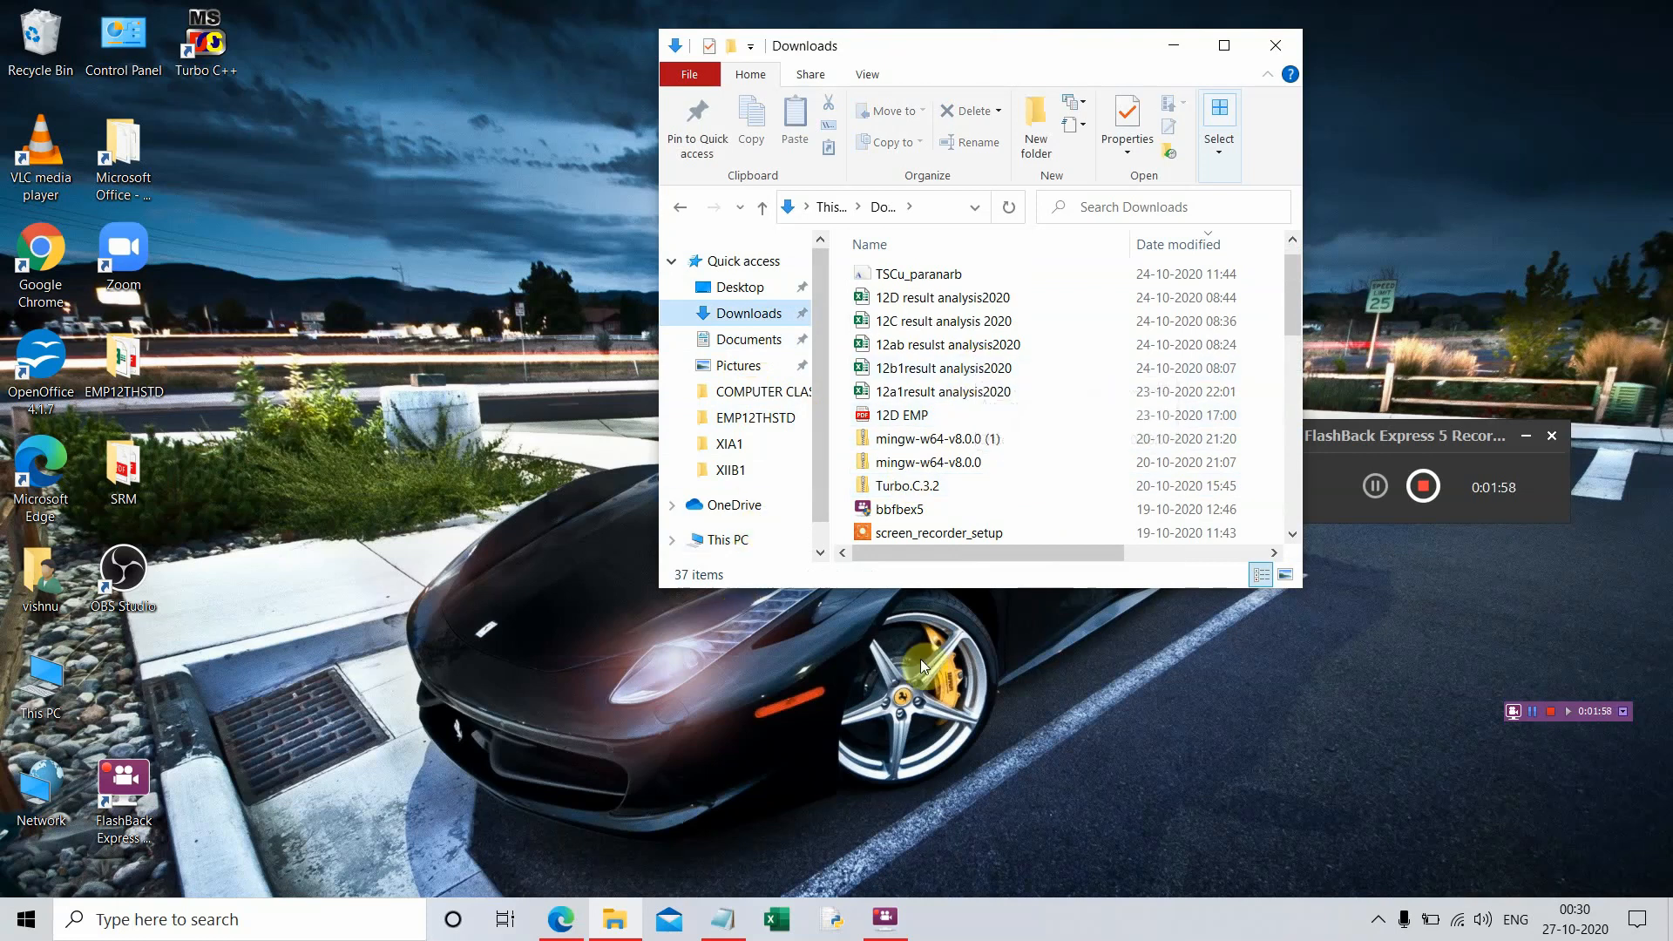
{"action": "left_click", "coordinate": [1284, 40]}
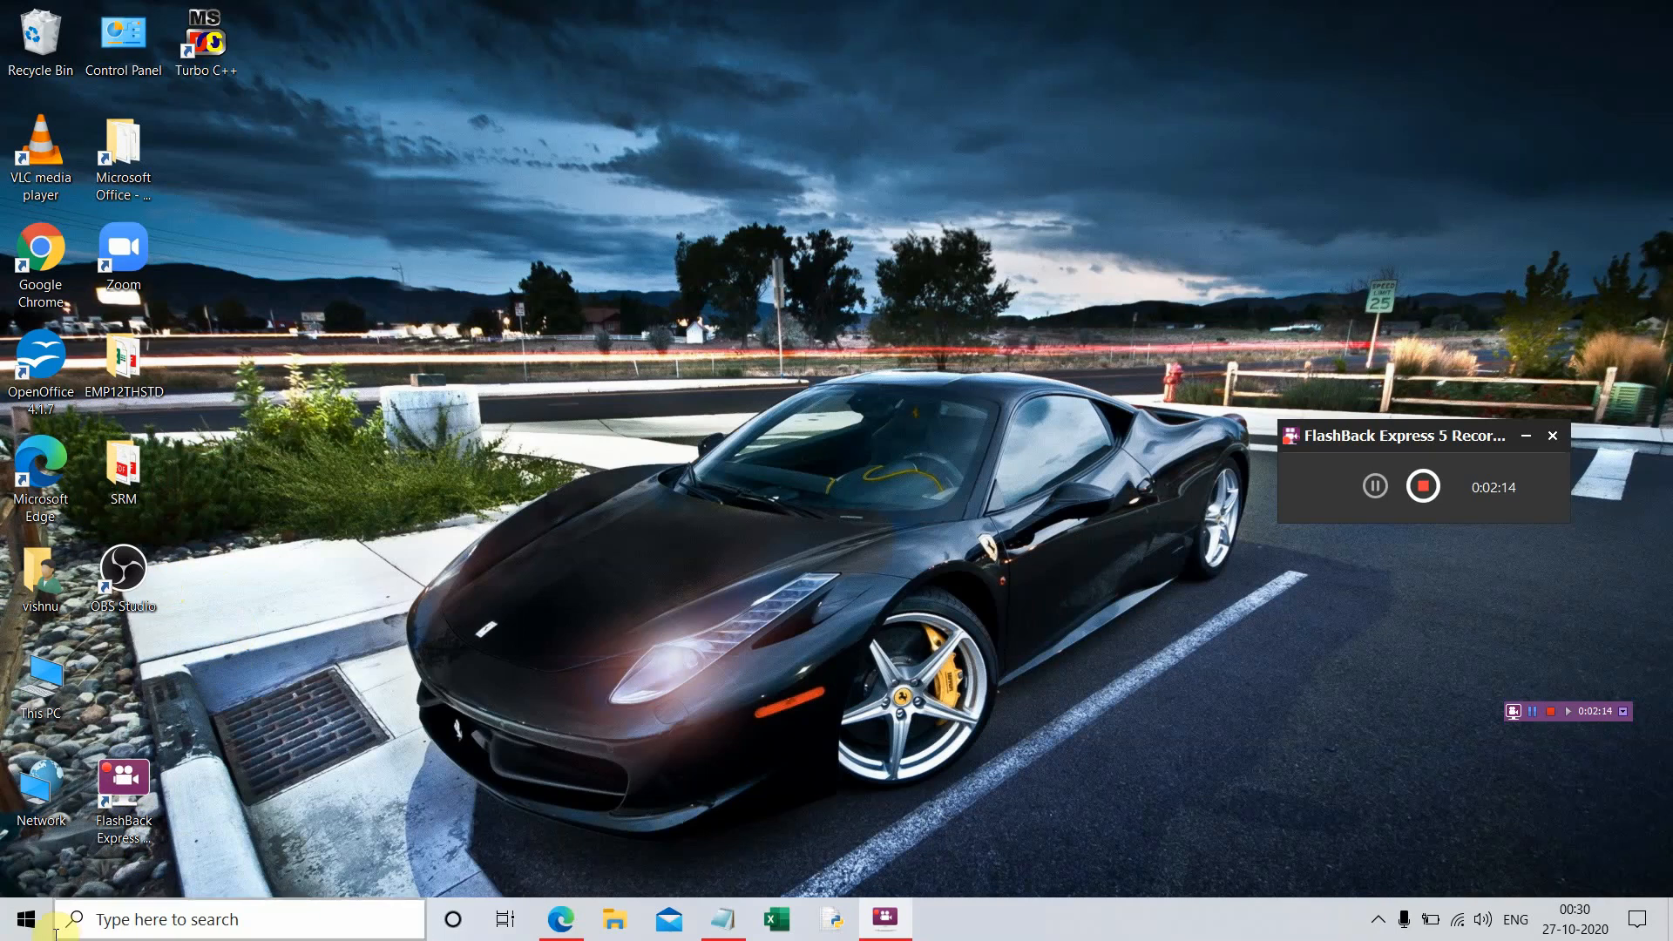
- Search Windows for "RUN" and open the Run app
{"action": "left_click", "coordinate": [27, 920]}
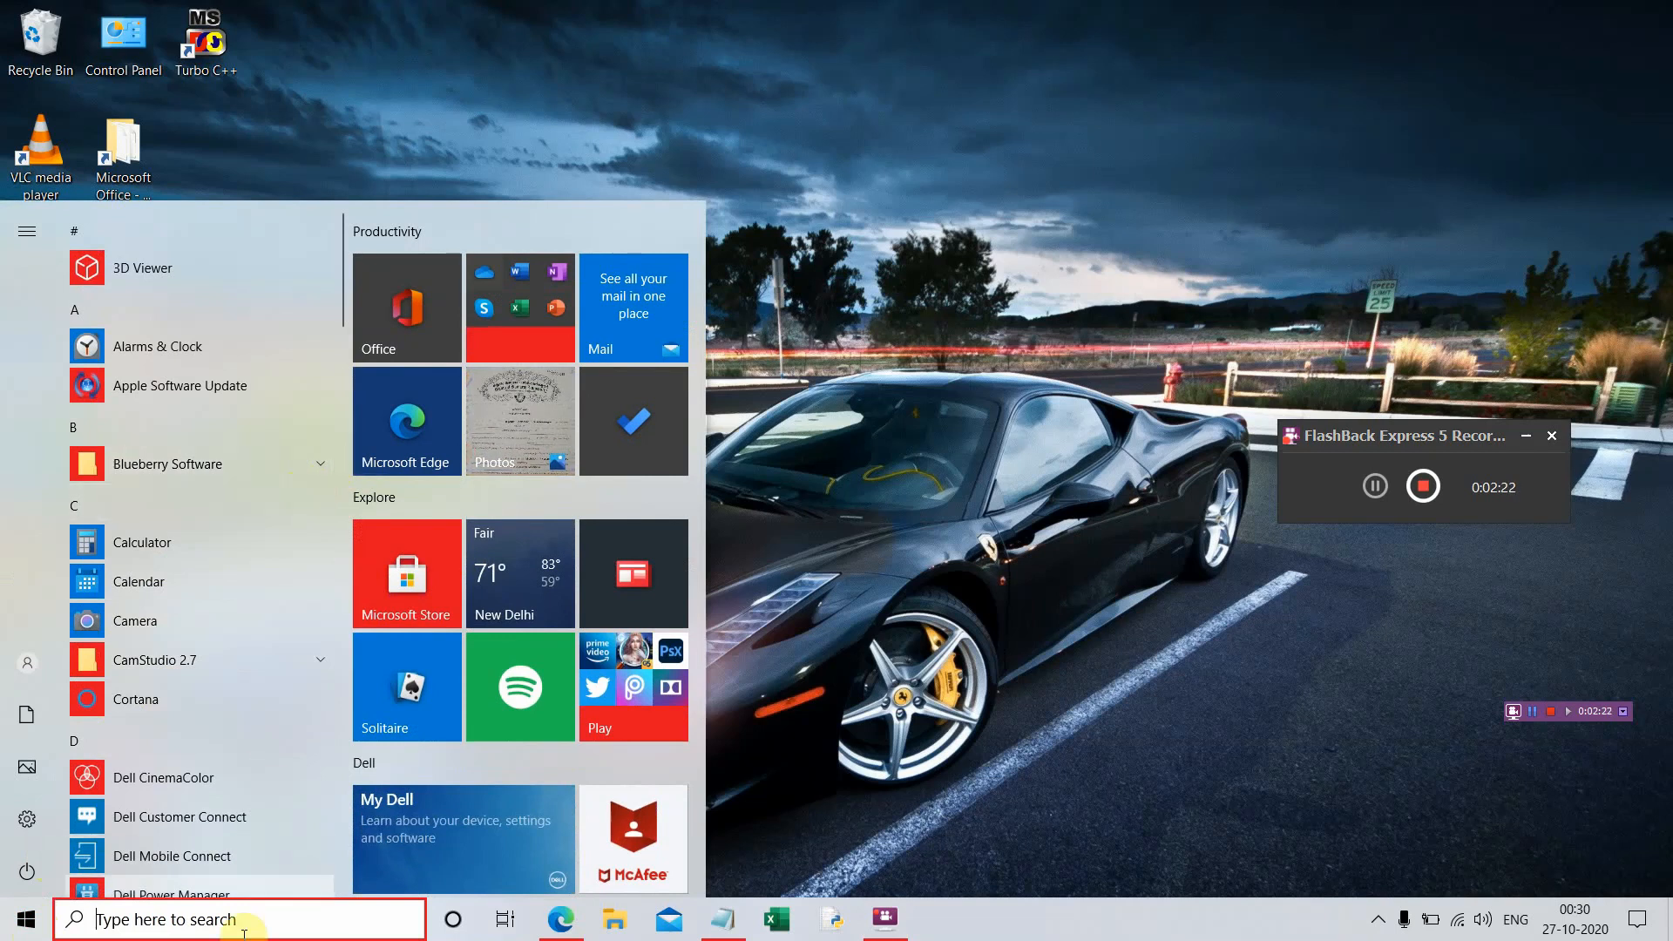
{"action": "left_click", "coordinate": [23, 923]}
{"action": "left_click", "coordinate": [23, 923]}
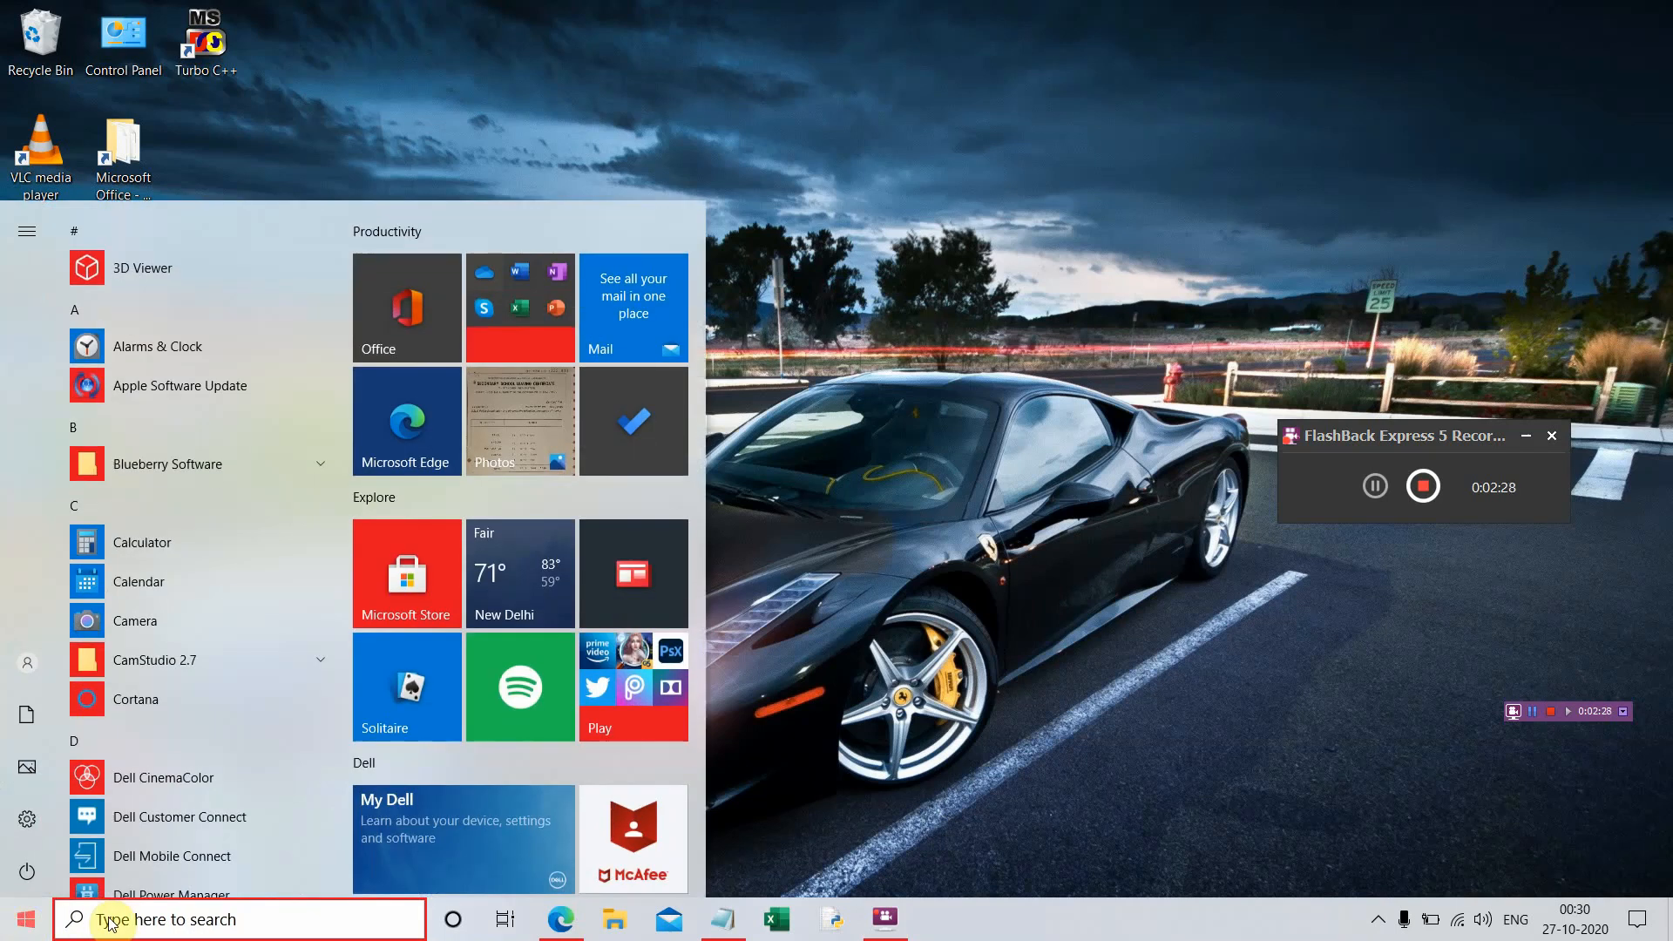
{"action": "type", "text": "RUN"}
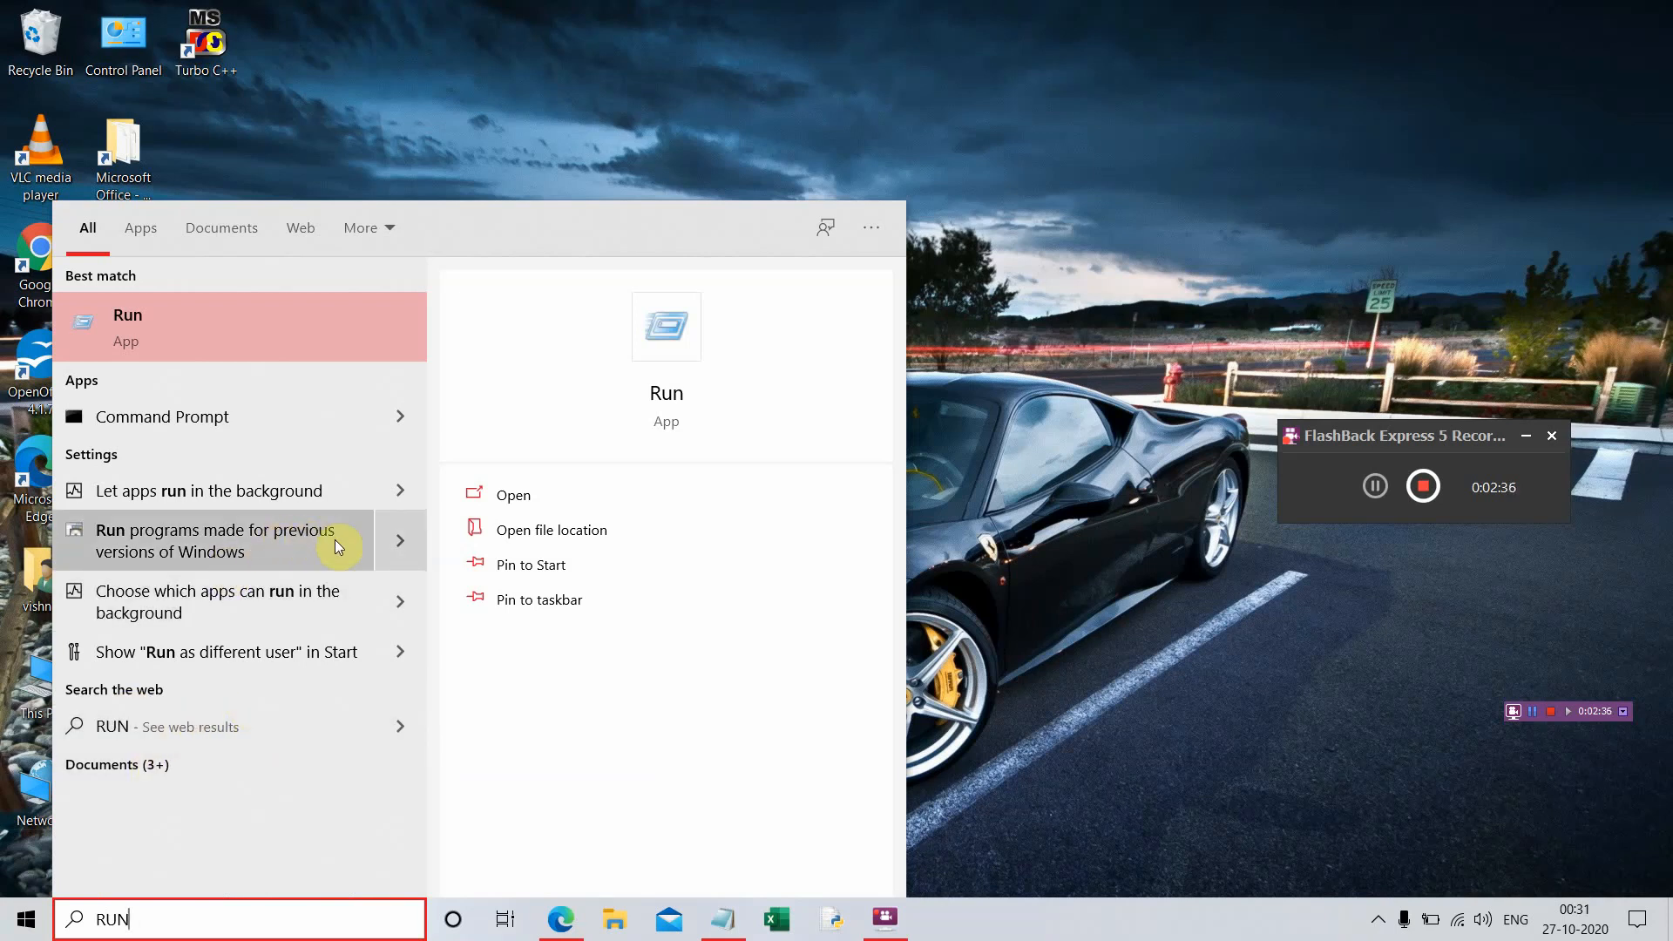
{"action": "left_click", "coordinate": [680, 383]}
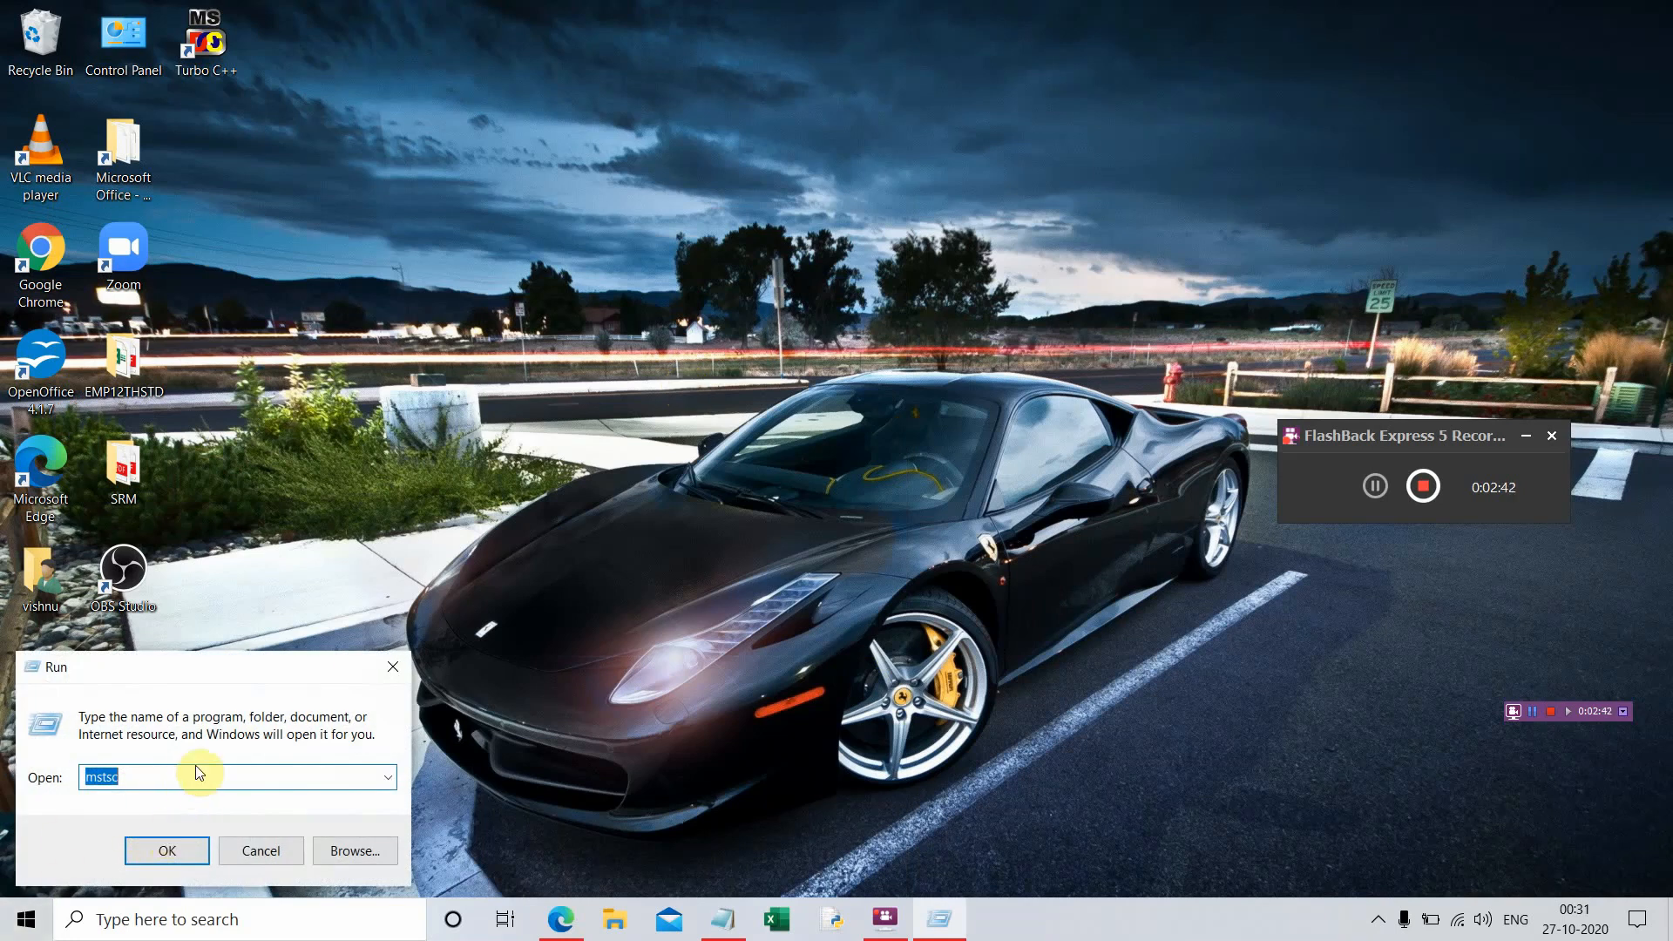
- Try to launch MSWORD from the Run dialog and dismiss the message
{"action": "key", "text": "BackSpace"}
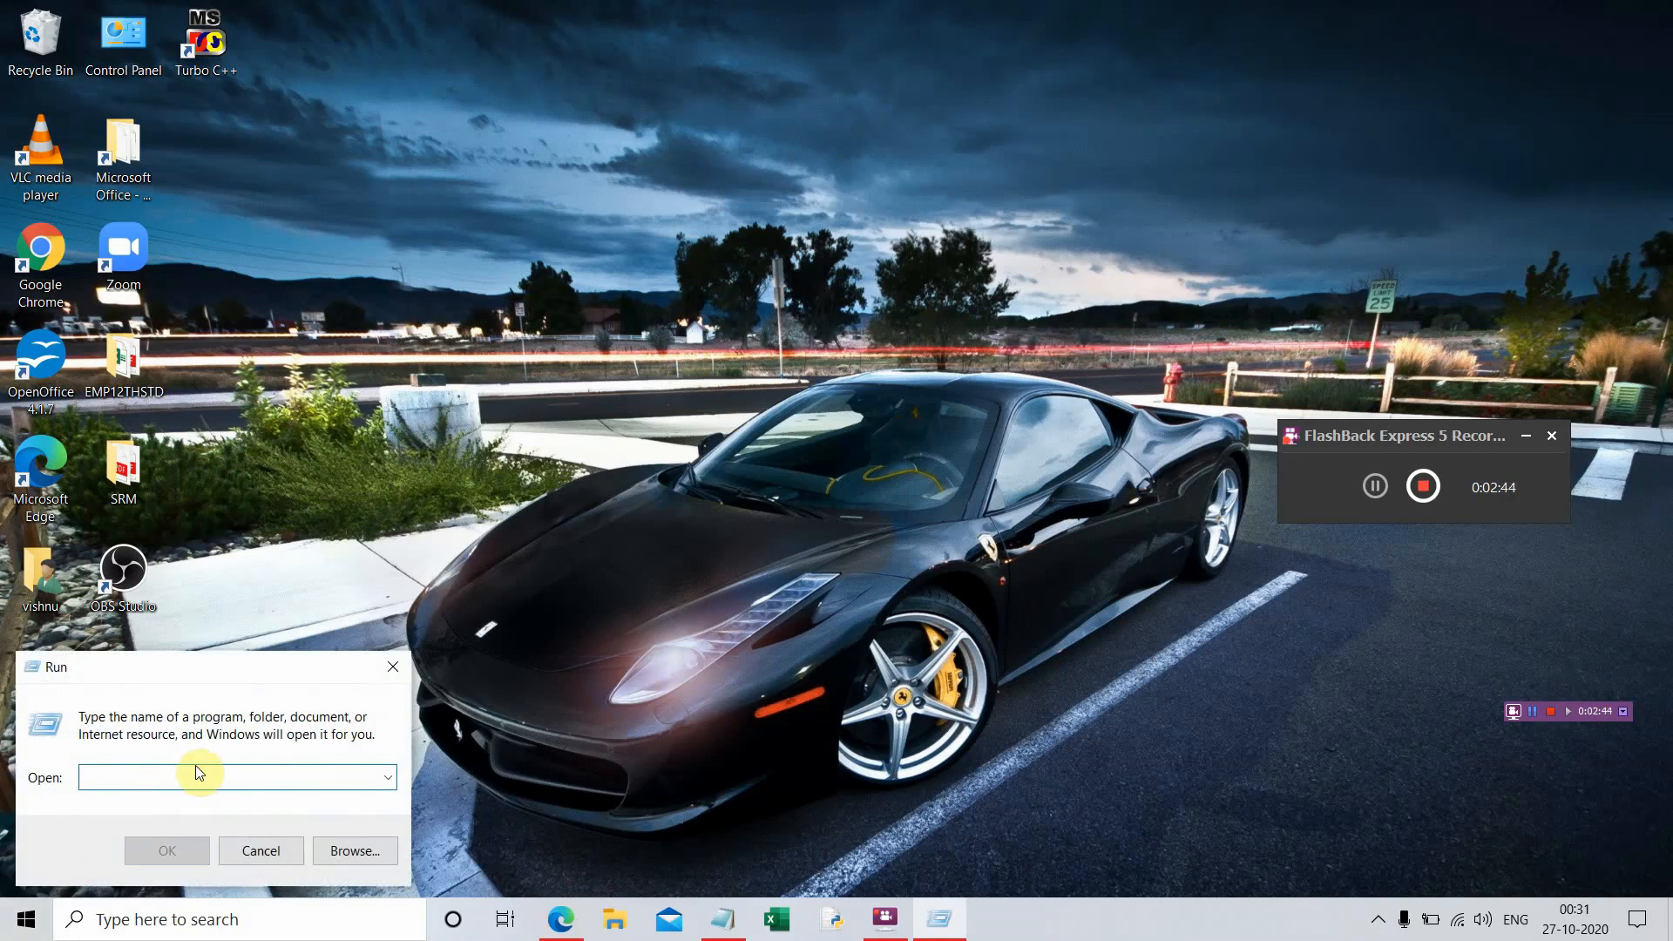
{"action": "type", "text": "MSWO"}
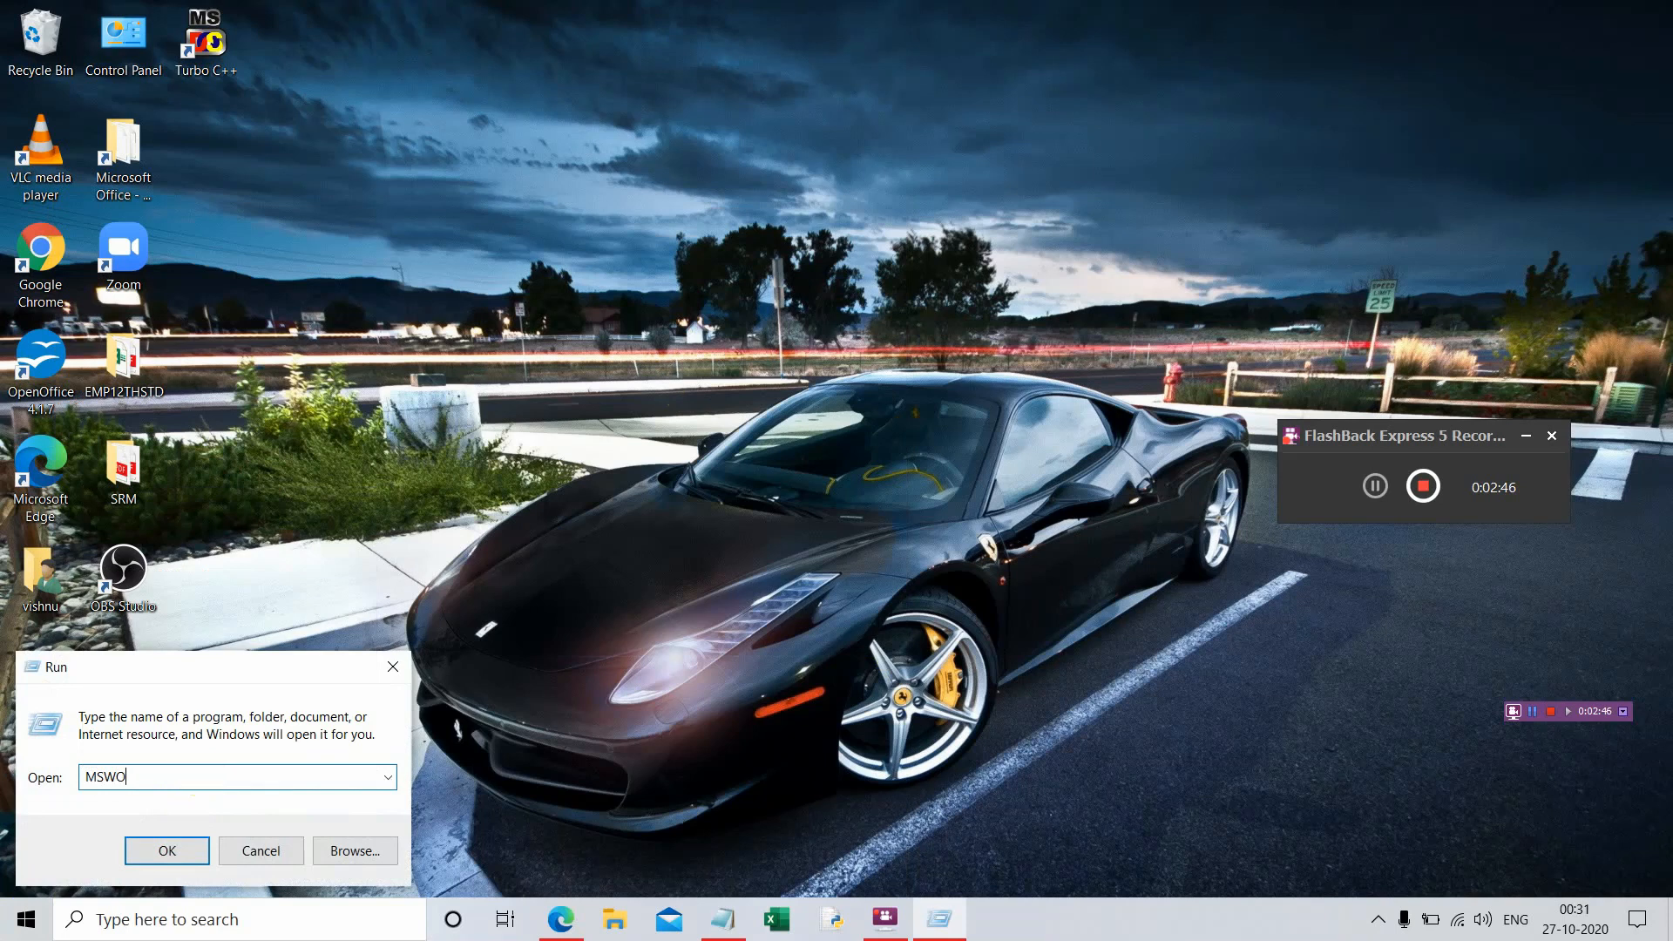
{"action": "type", "text": "RD"}
{"action": "left_click", "coordinate": [167, 851]}
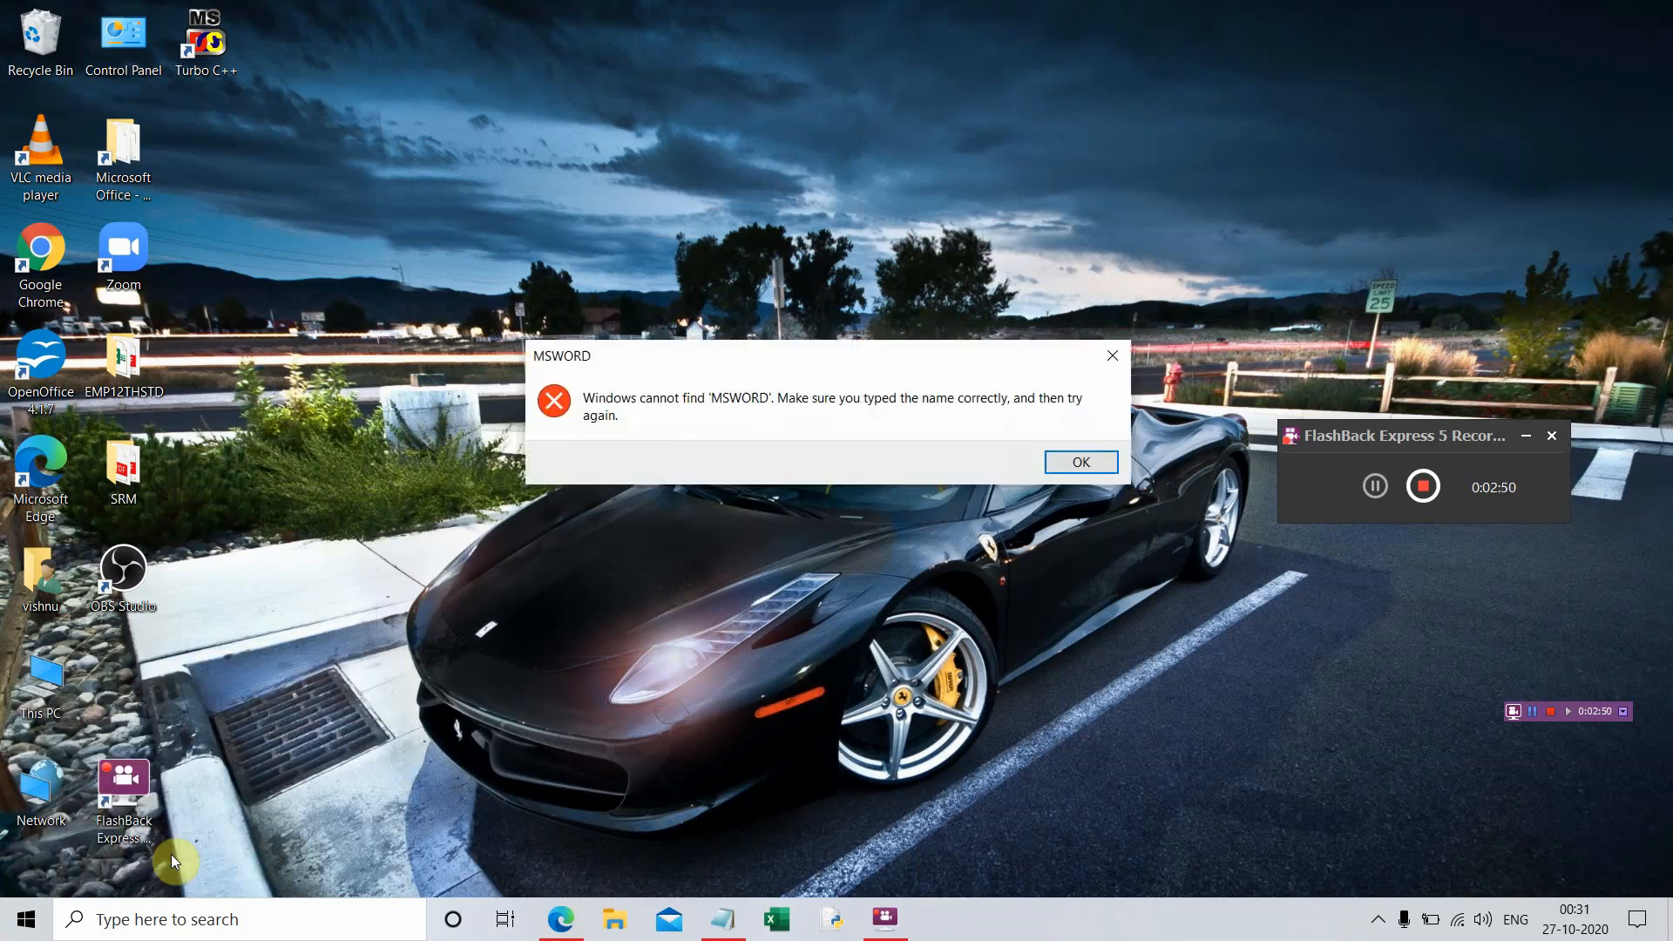
{"action": "left_click", "coordinate": [1082, 463]}
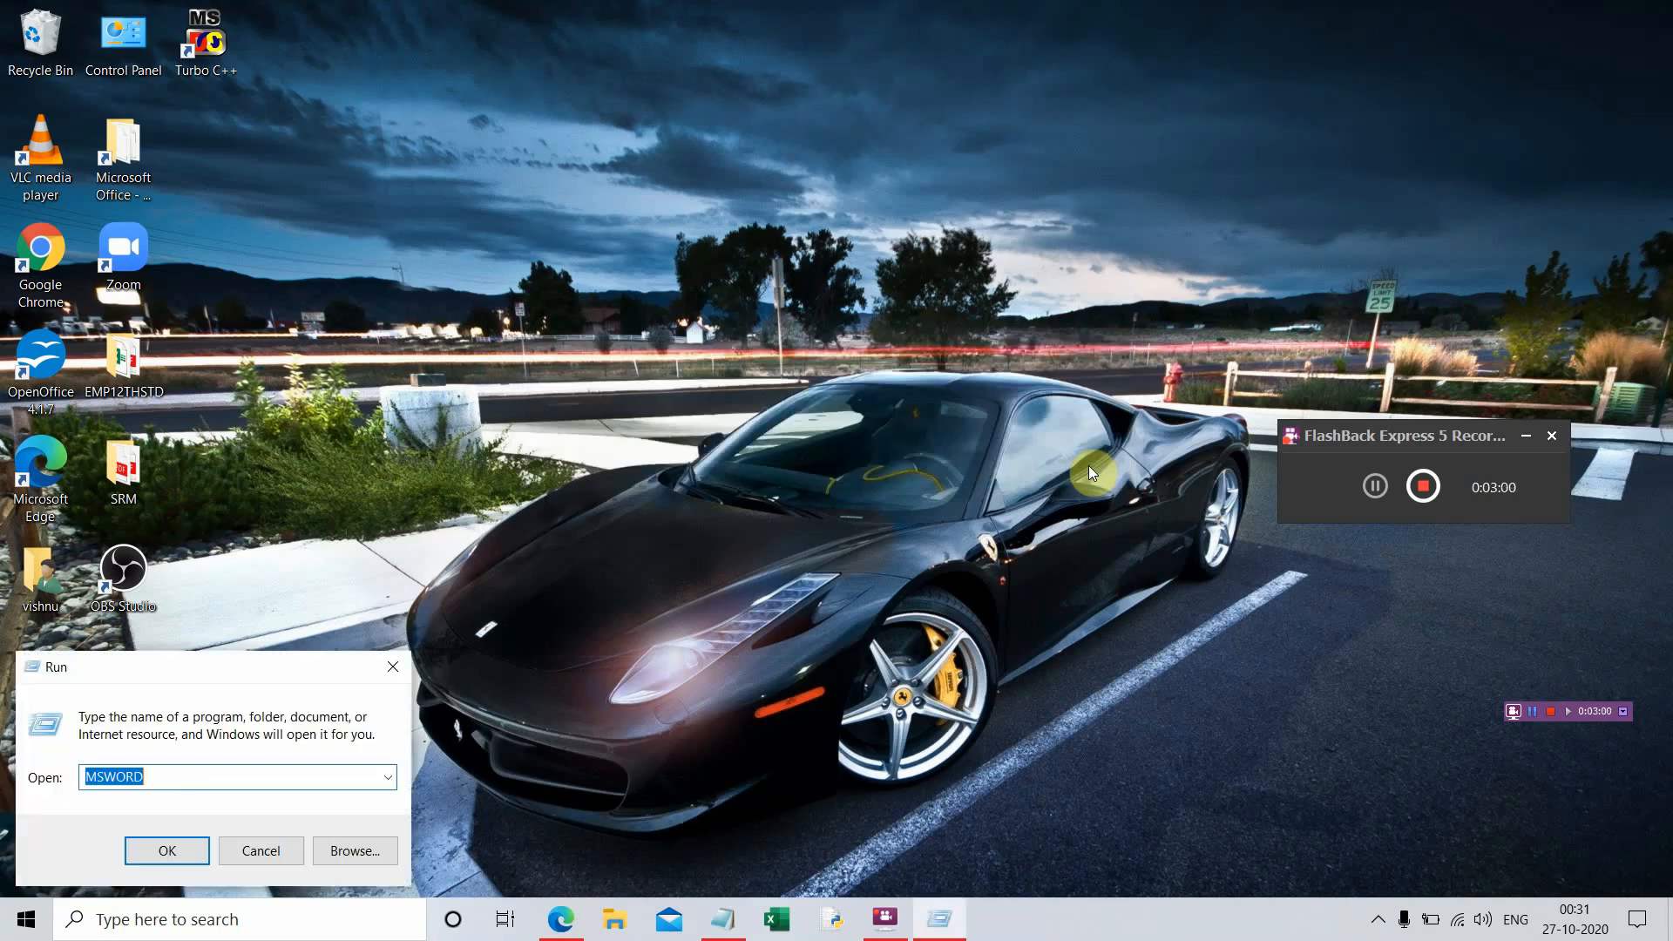
- Browse for a program from the Run dialog, viewing the user folder and the C: drive, and close the Browse dialog
{"action": "left_click", "coordinate": [351, 849]}
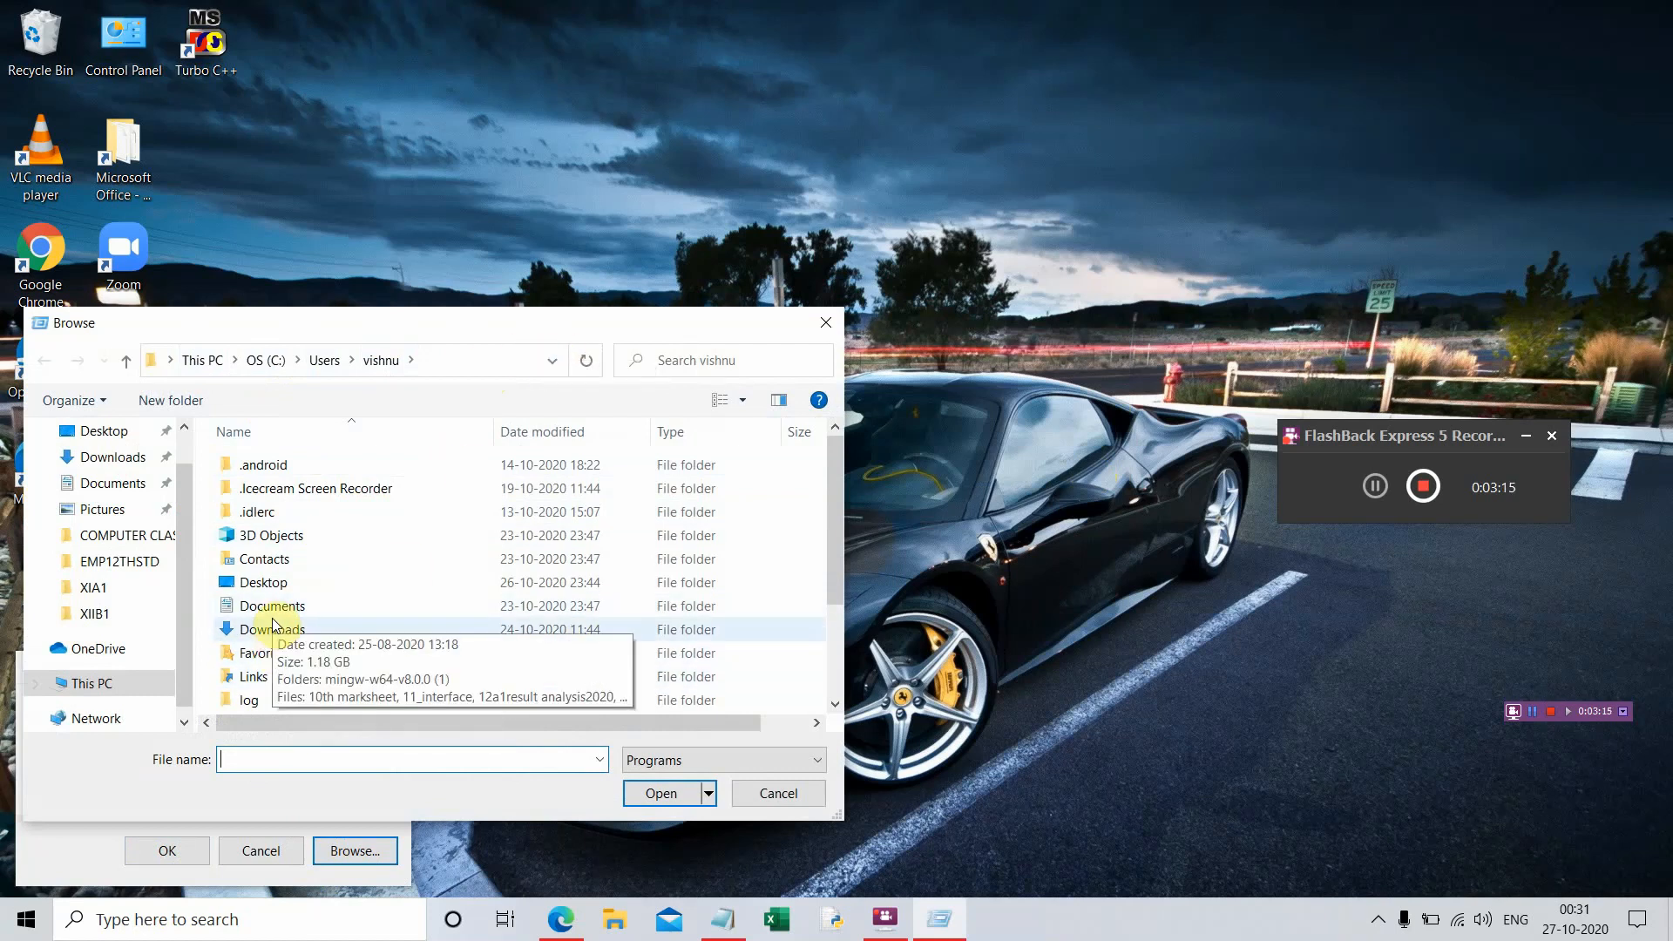
{"action": "scroll", "coordinate": [274, 636], "scroll_direction": "down", "scroll_amount": 2}
{"action": "scroll", "coordinate": [274, 623], "scroll_direction": "down", "scroll_amount": 1}
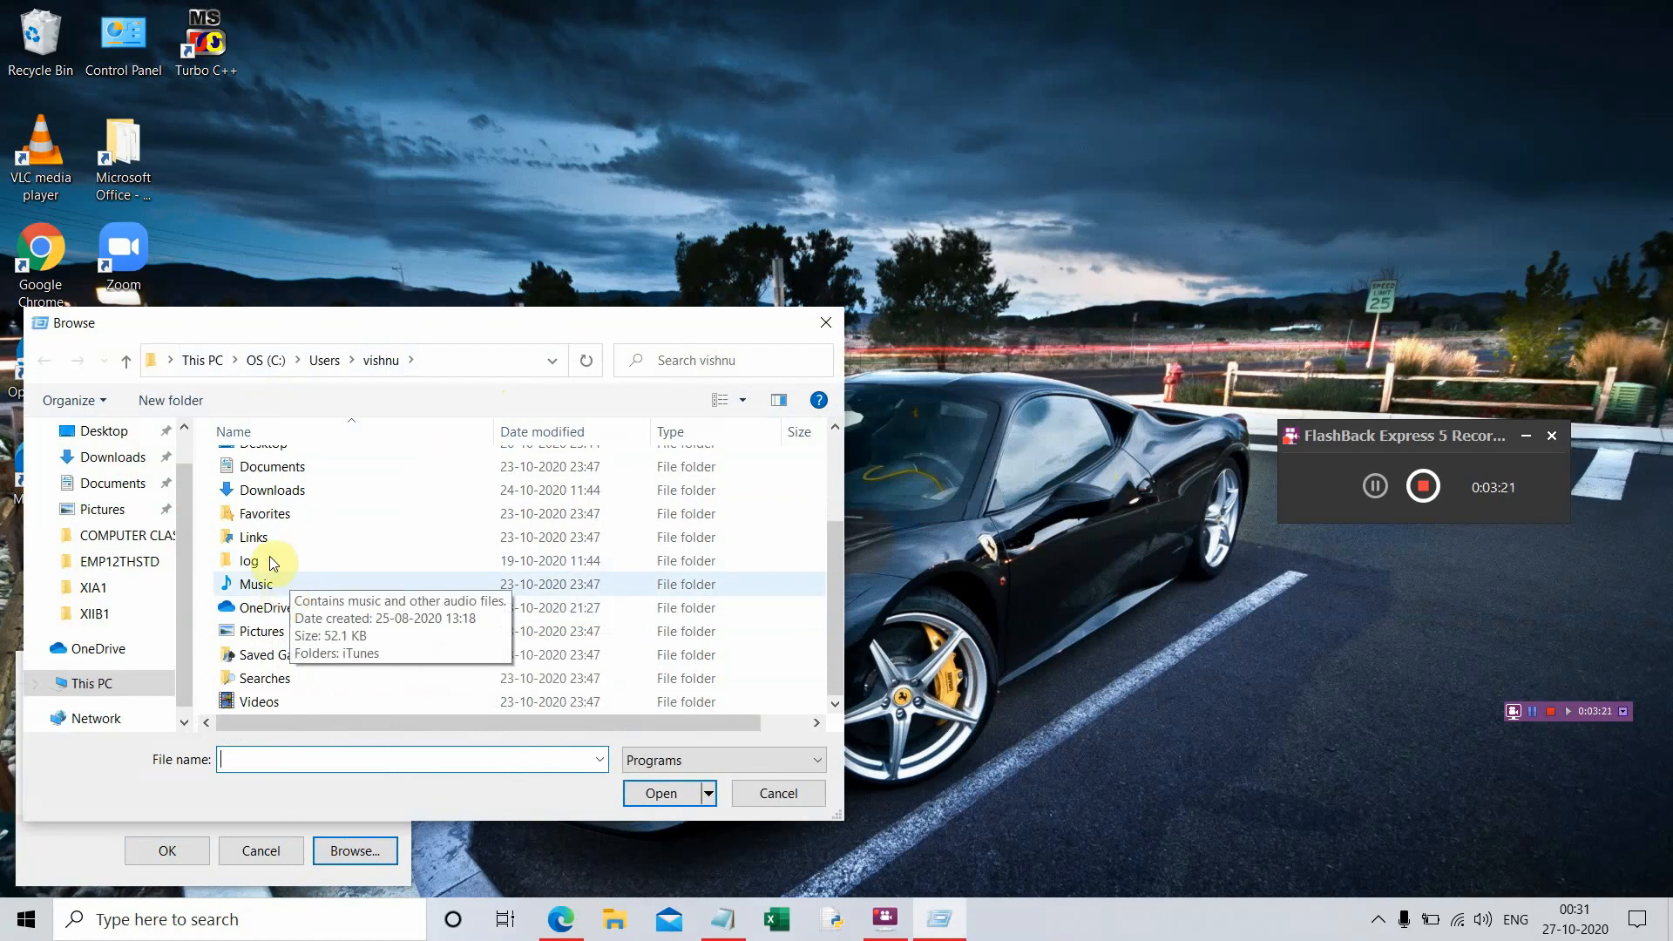
{"action": "left_click", "coordinate": [279, 361]}
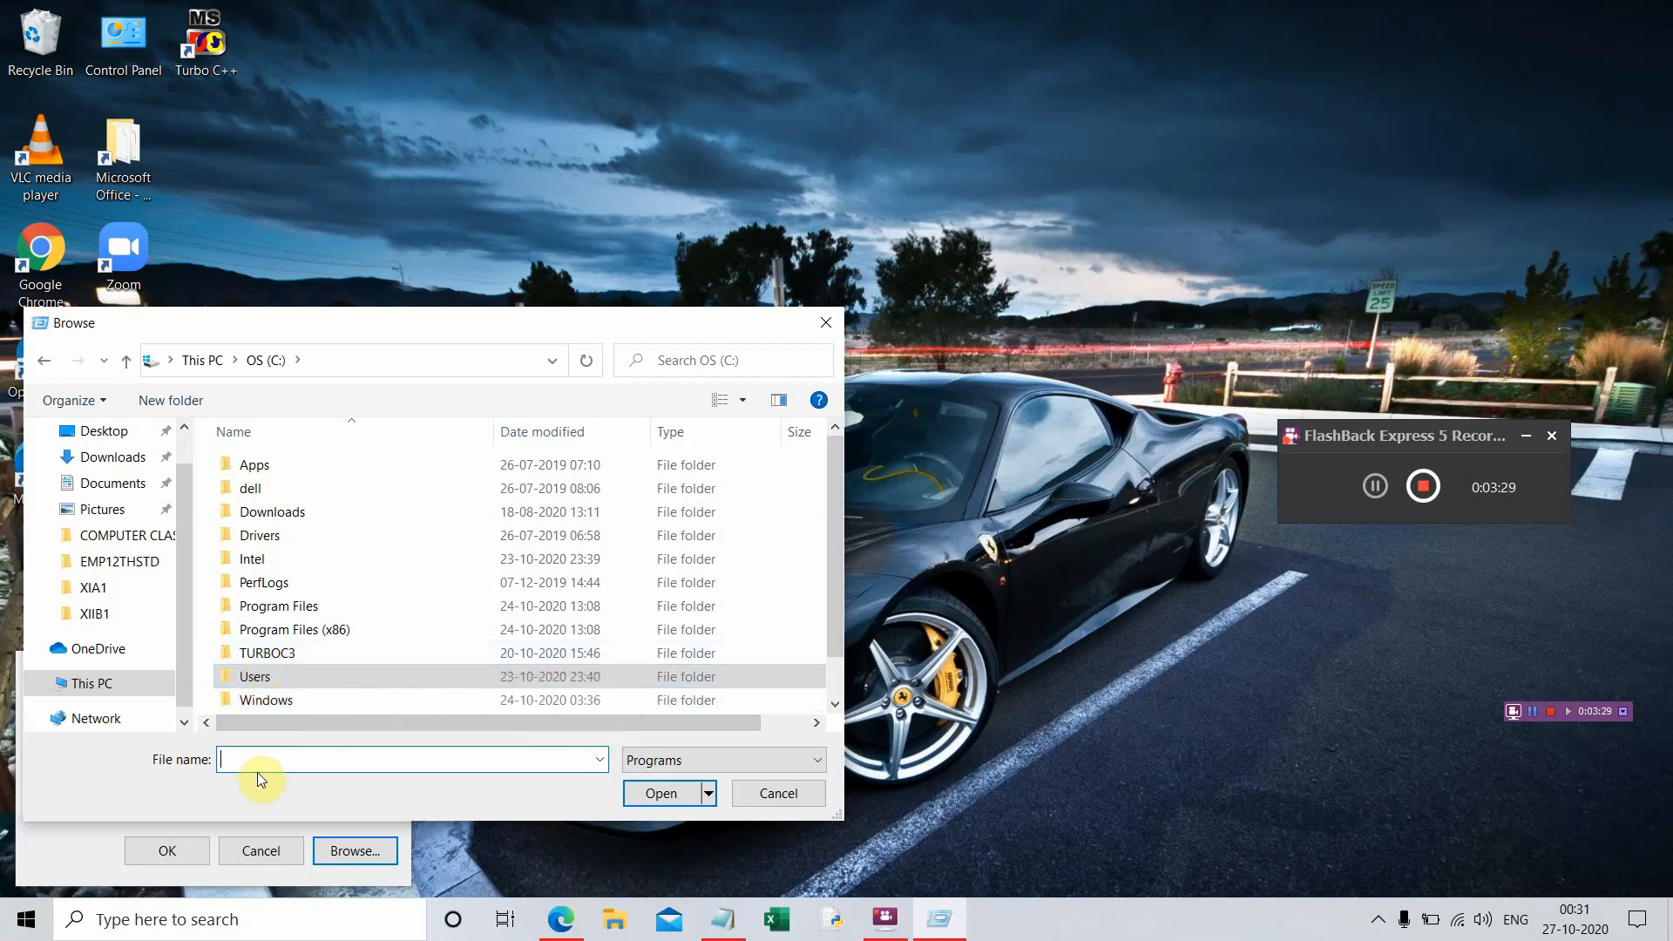
{"action": "left_click", "coordinate": [839, 325]}
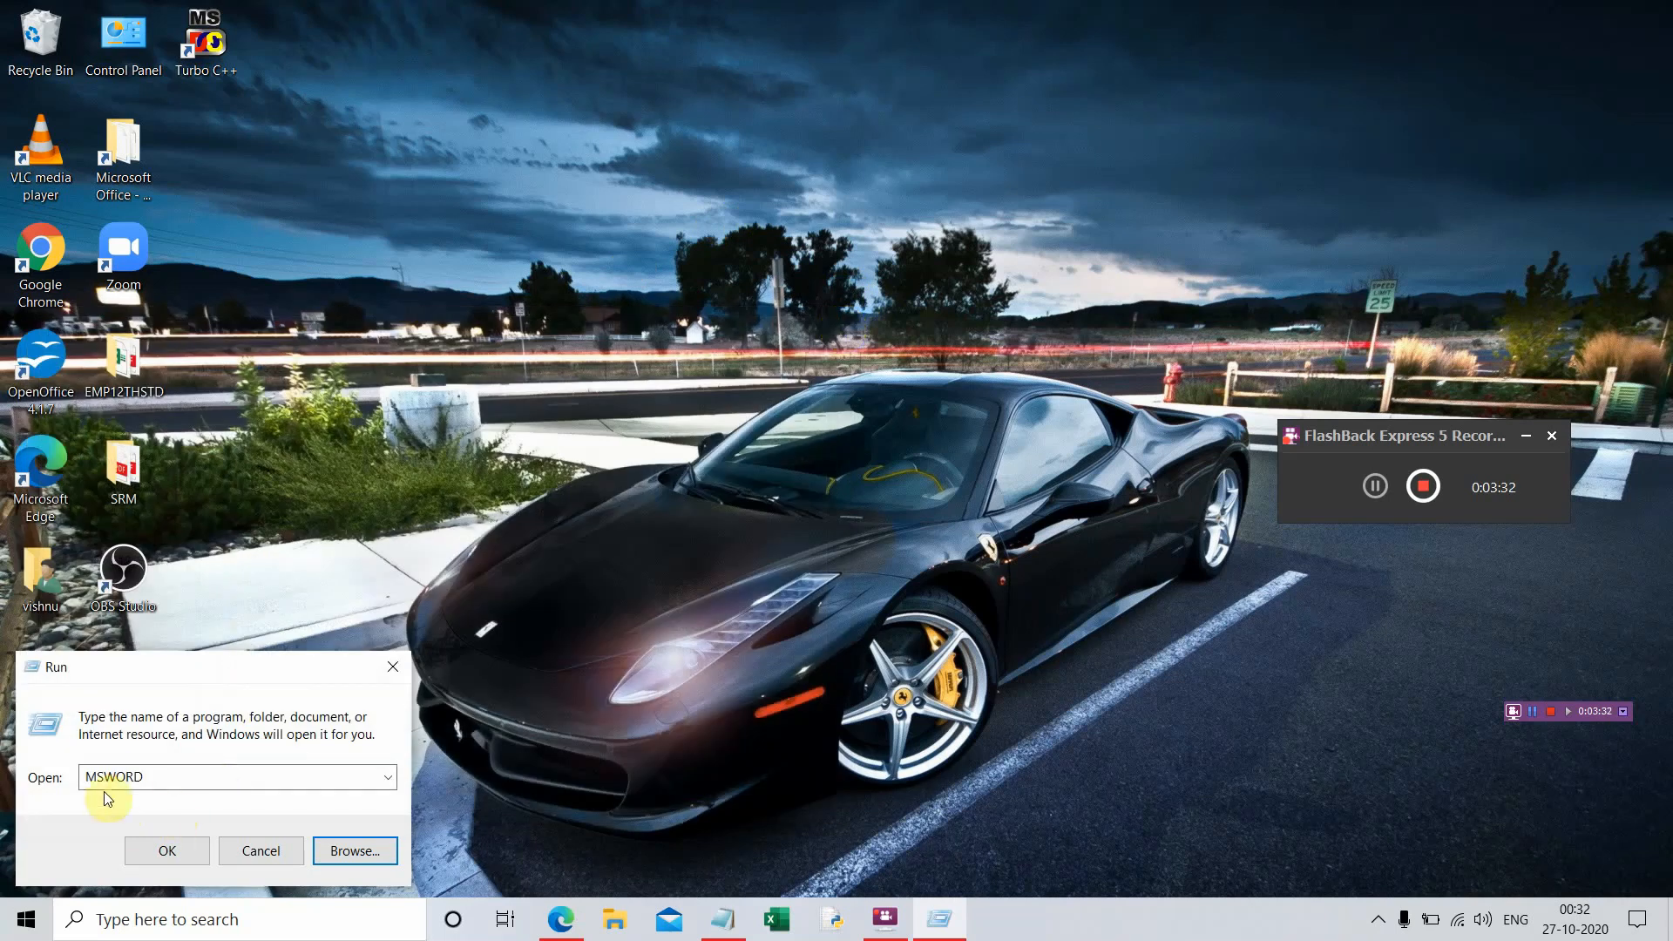
- Open the folder C:\TURBOC3 through the Run dialog and close its window
{"action": "left_click", "coordinate": [161, 778]}
{"action": "type", "text": "C:"}
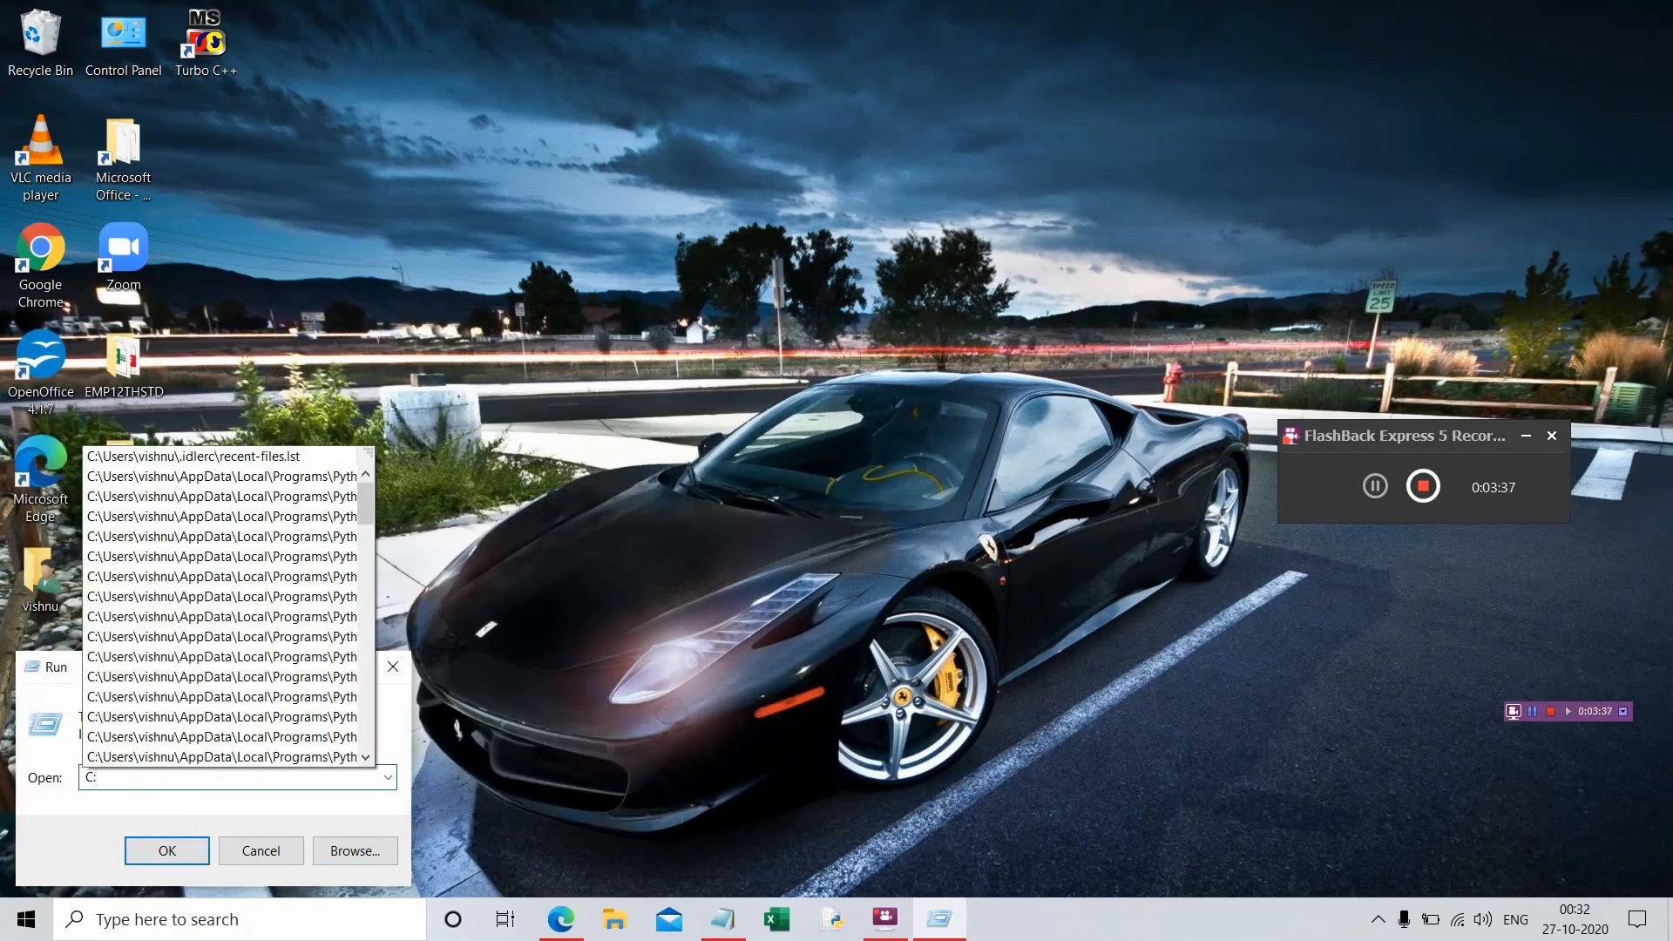
{"action": "type", "text": "\\TU"}
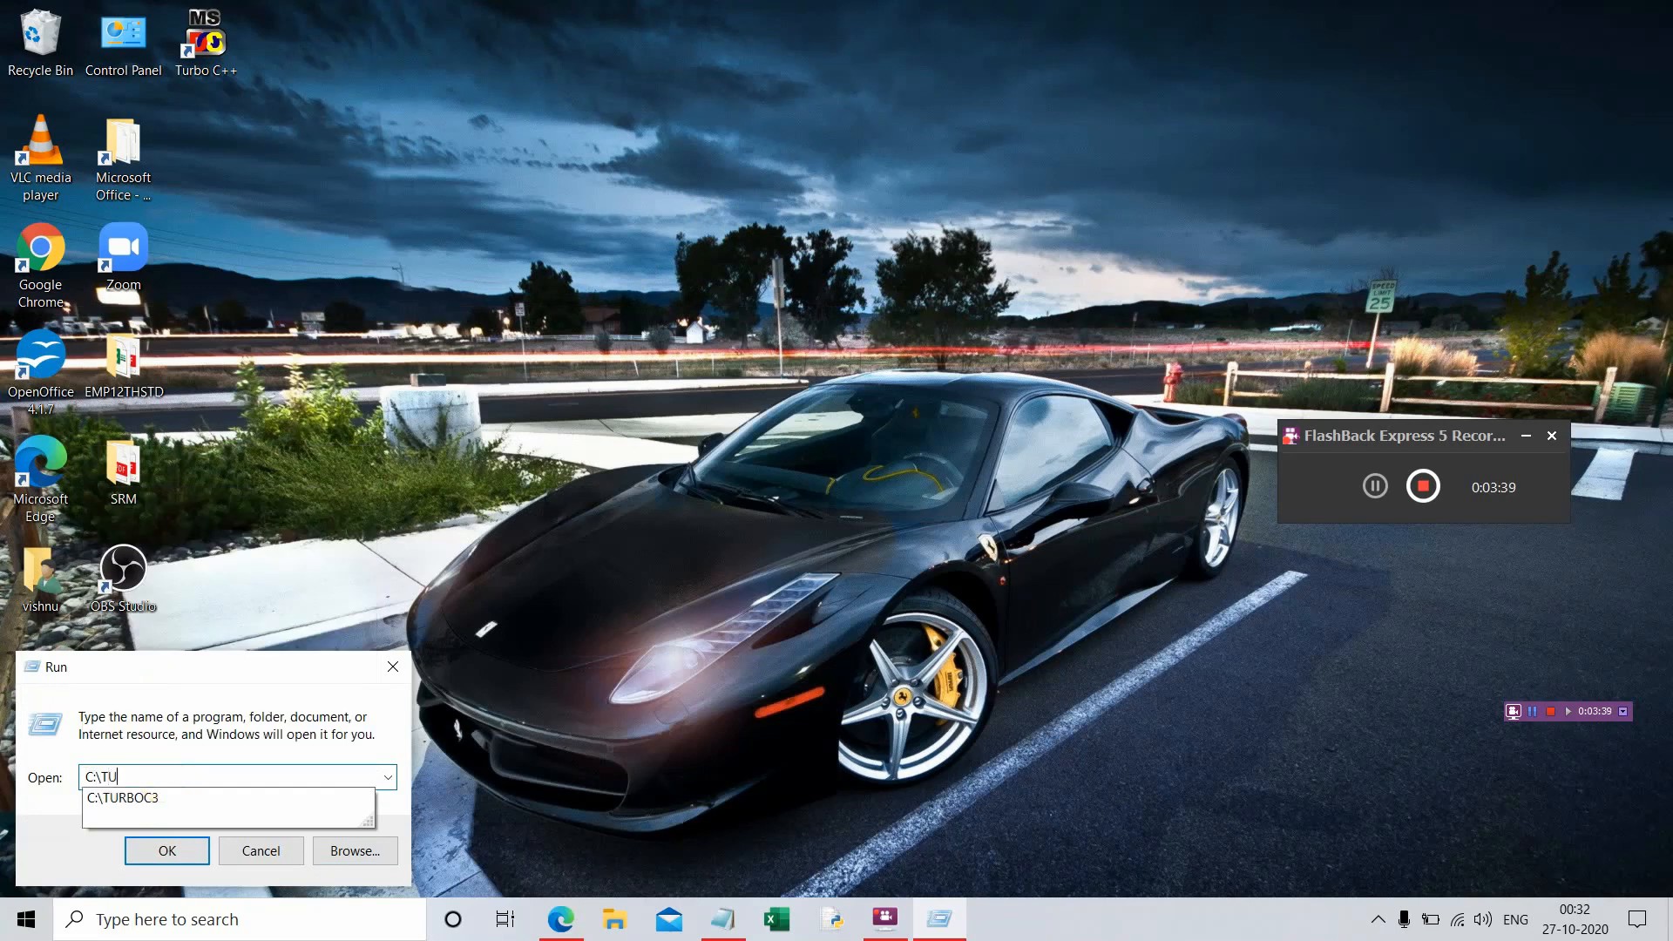
{"action": "type", "text": "RBOC3"}
{"action": "left_click", "coordinate": [161, 778]}
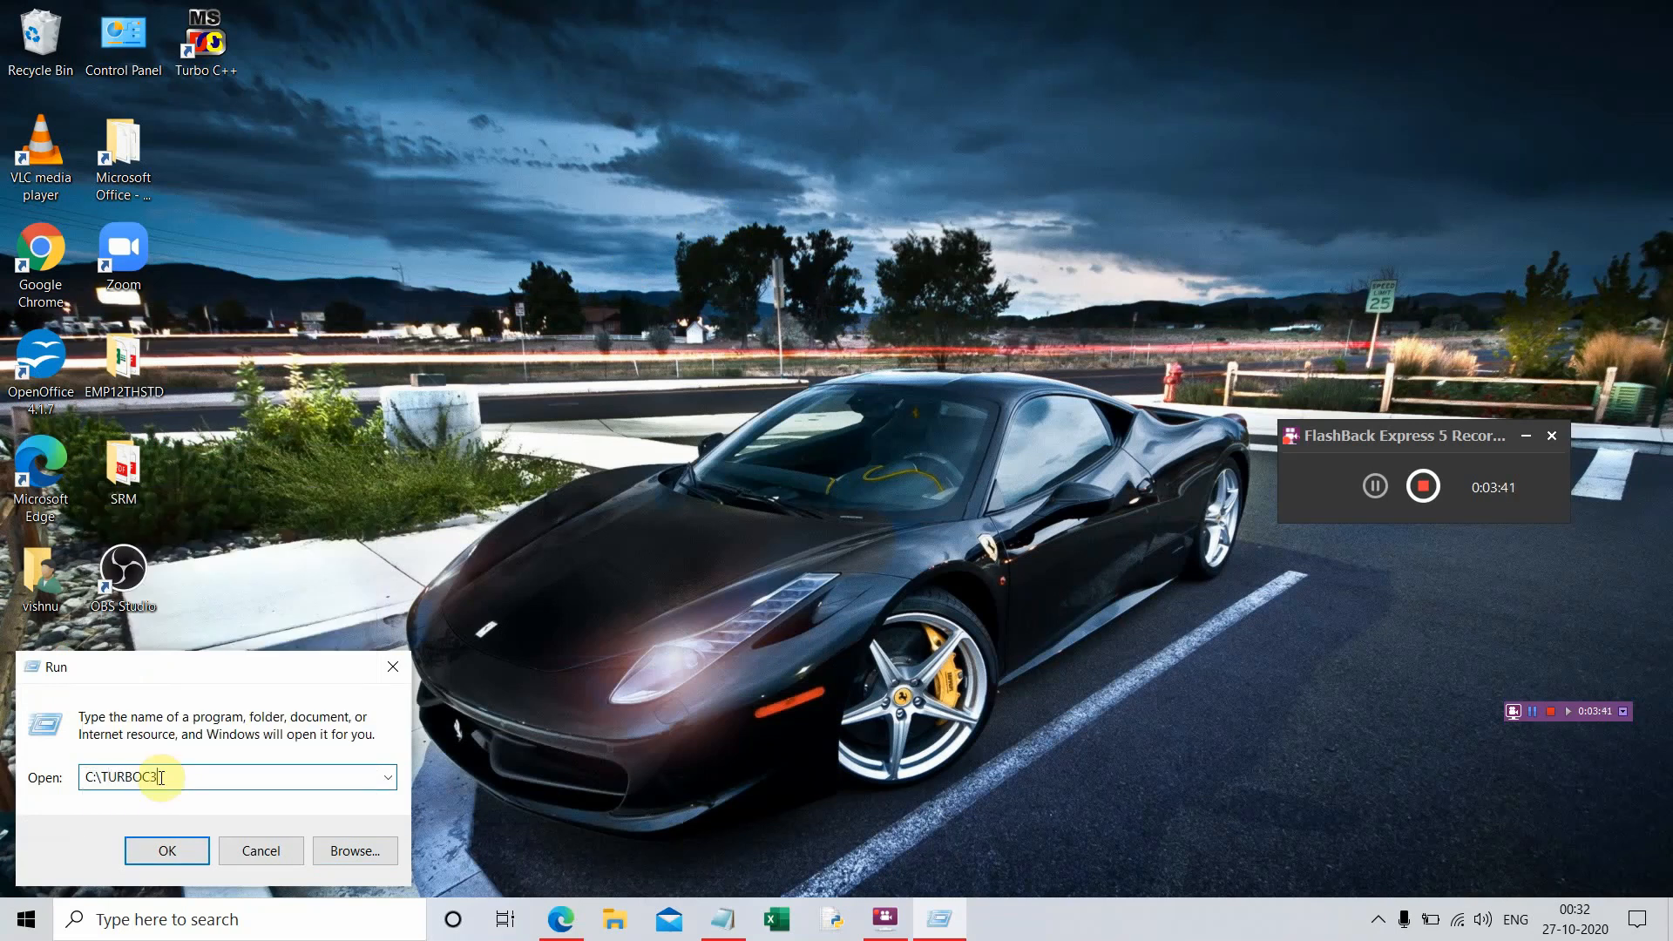
{"action": "left_click", "coordinate": [185, 838]}
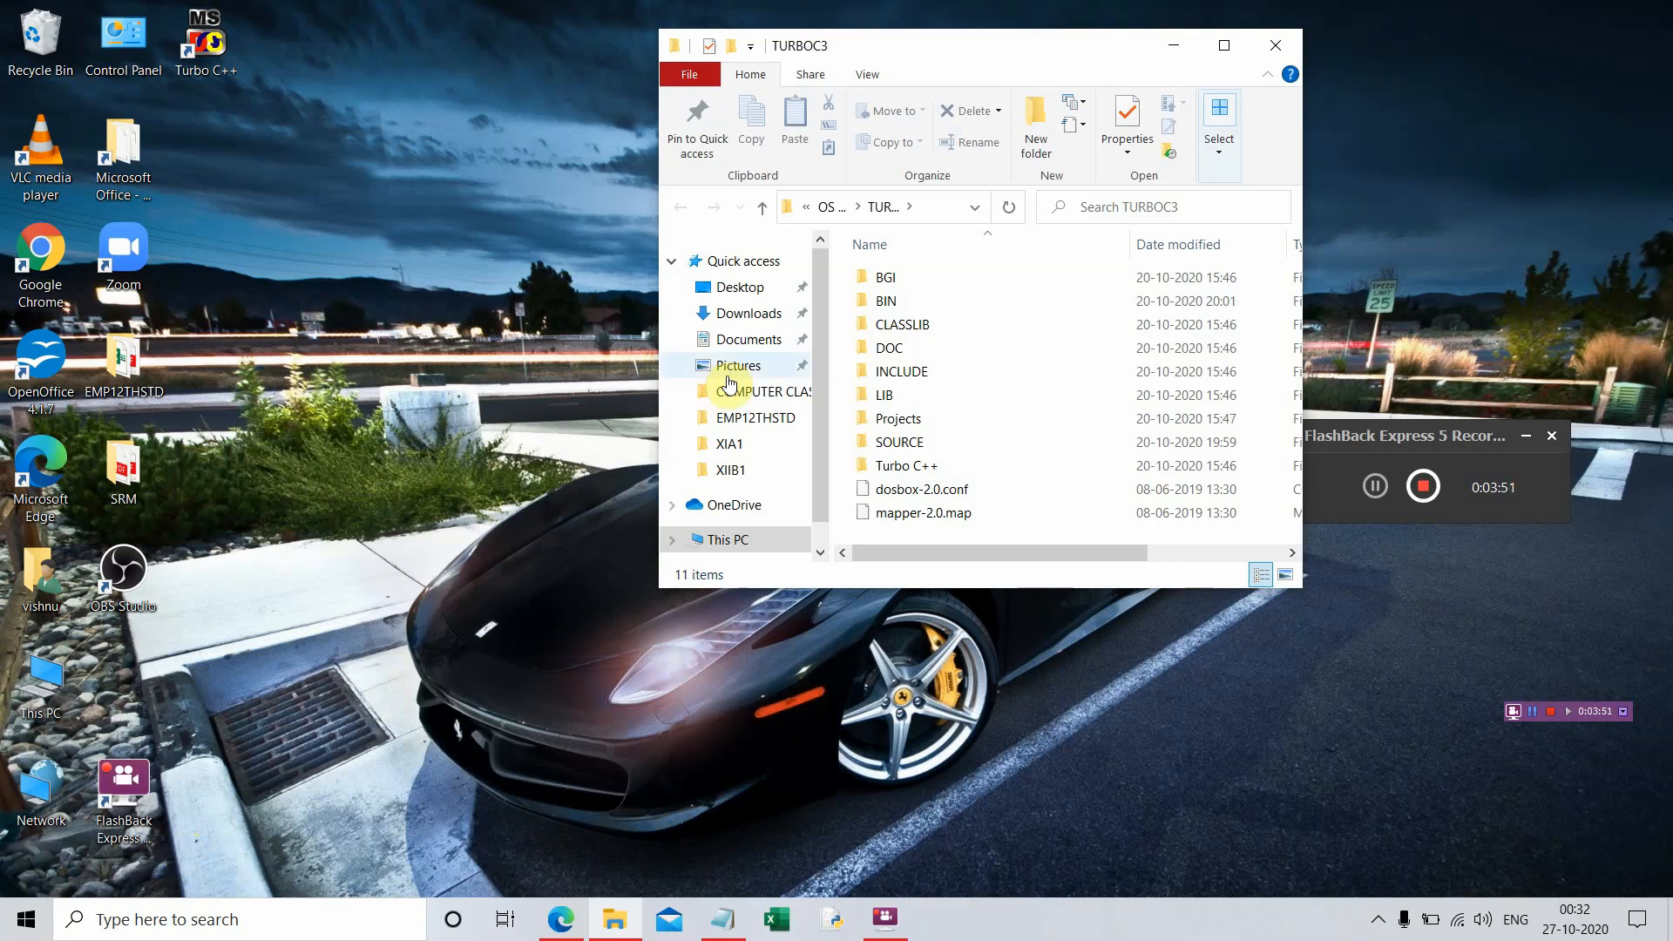
{"action": "left_click", "coordinate": [1287, 51]}
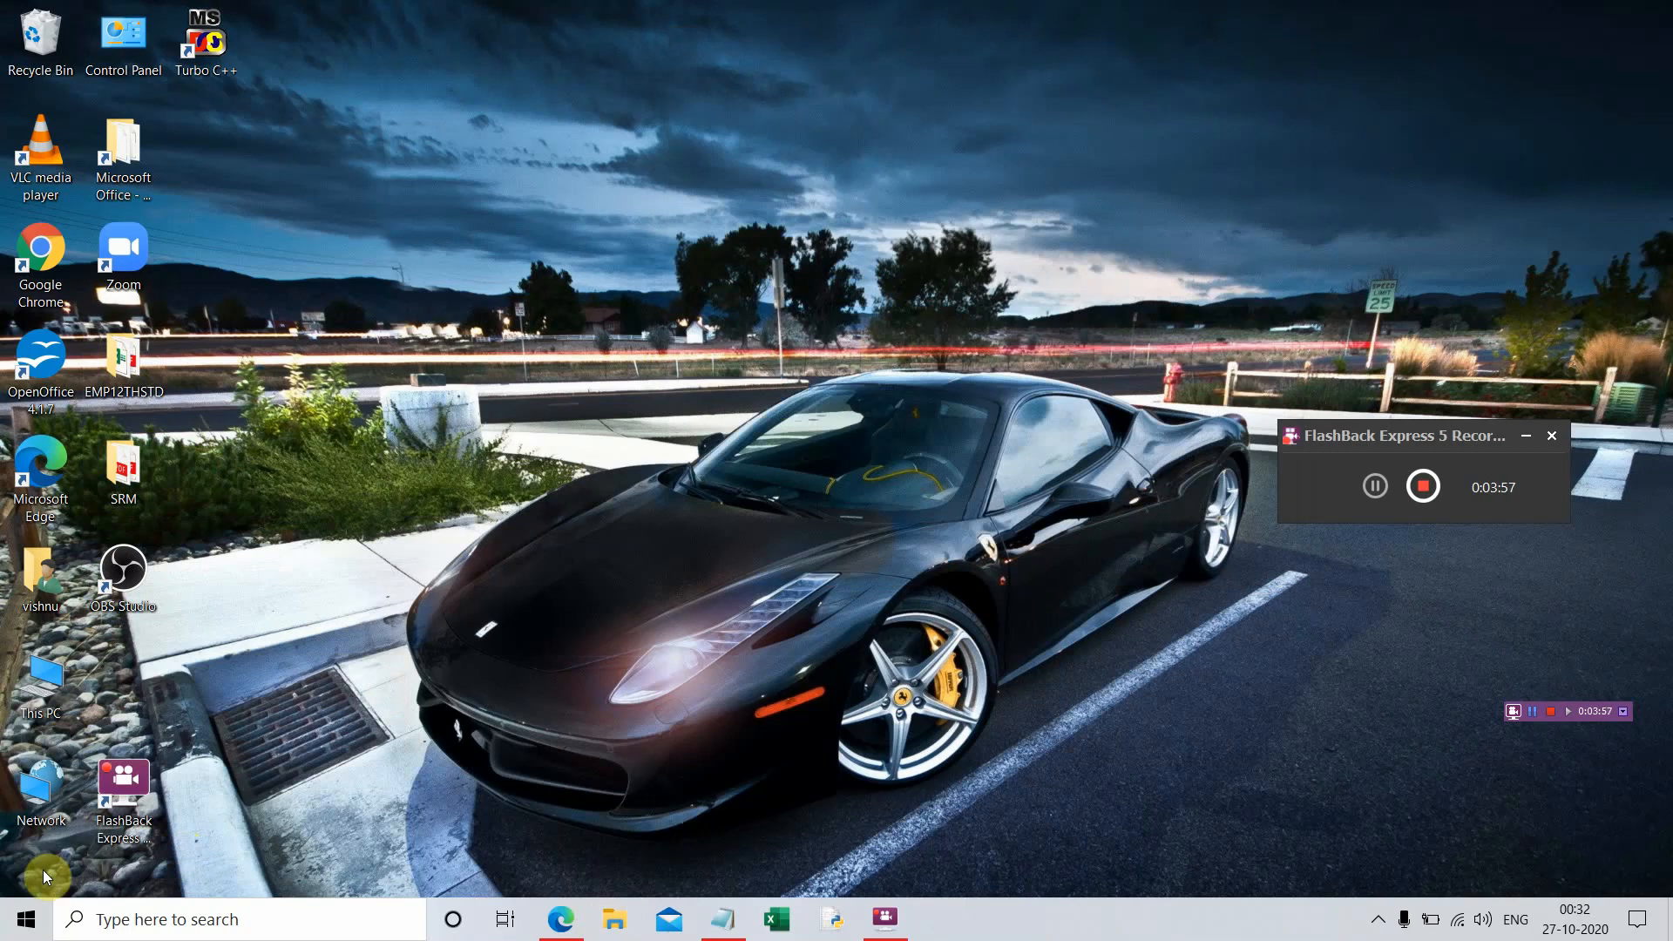
{"action": "left_click", "coordinate": [30, 915]}
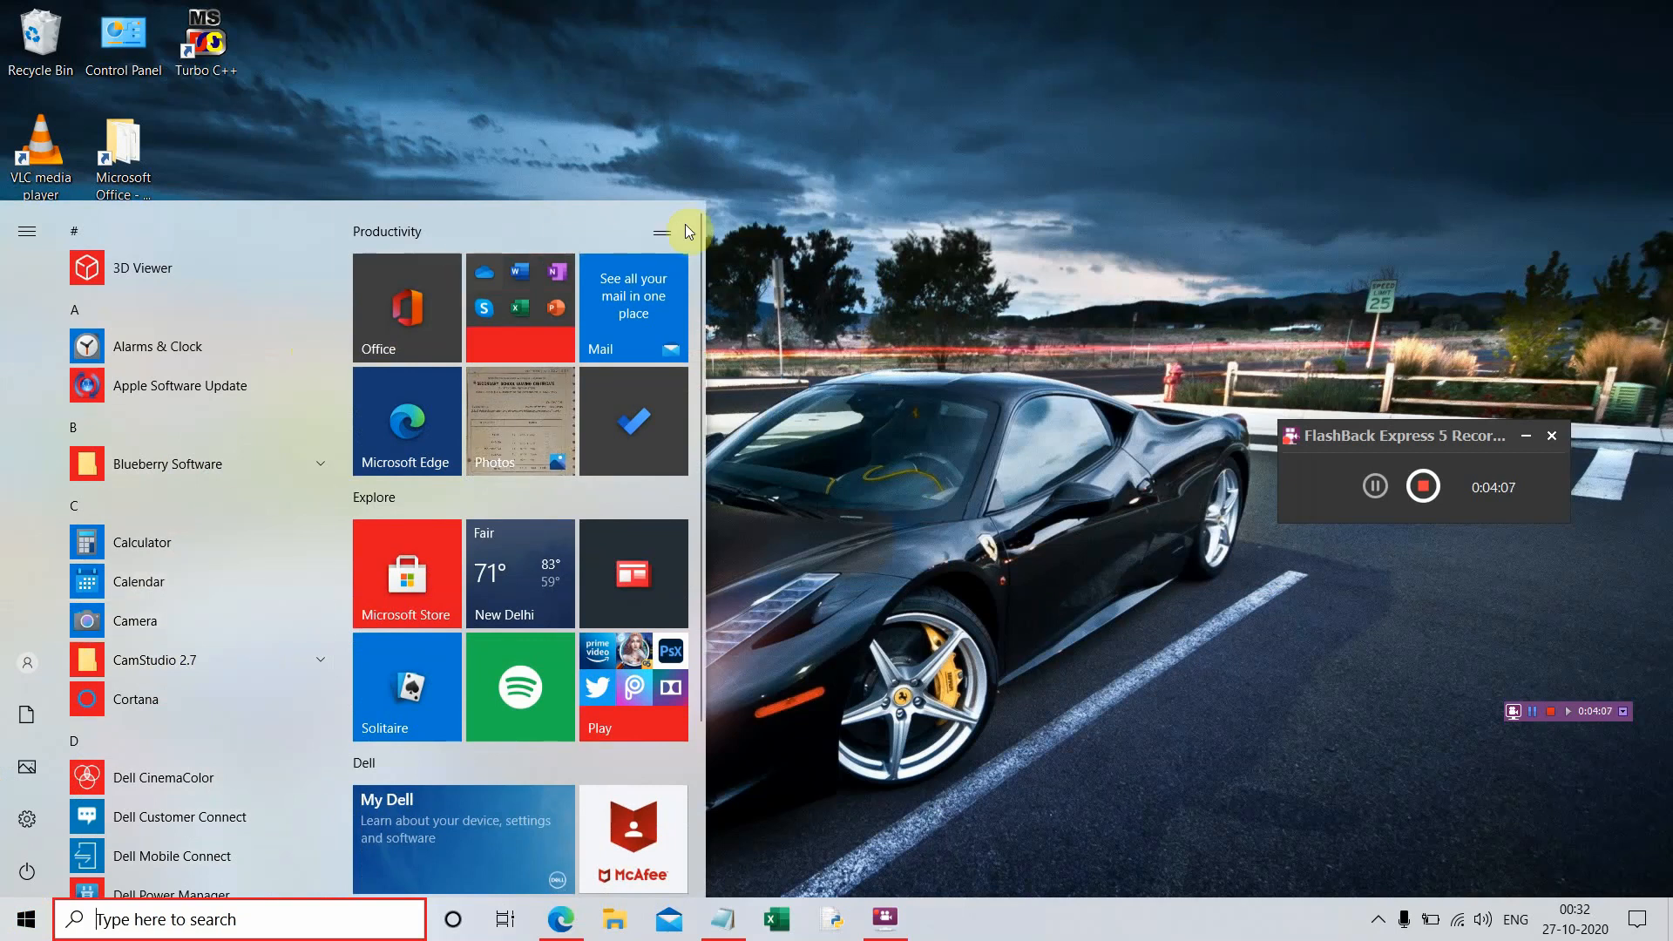
{"action": "left_click", "coordinate": [833, 194]}
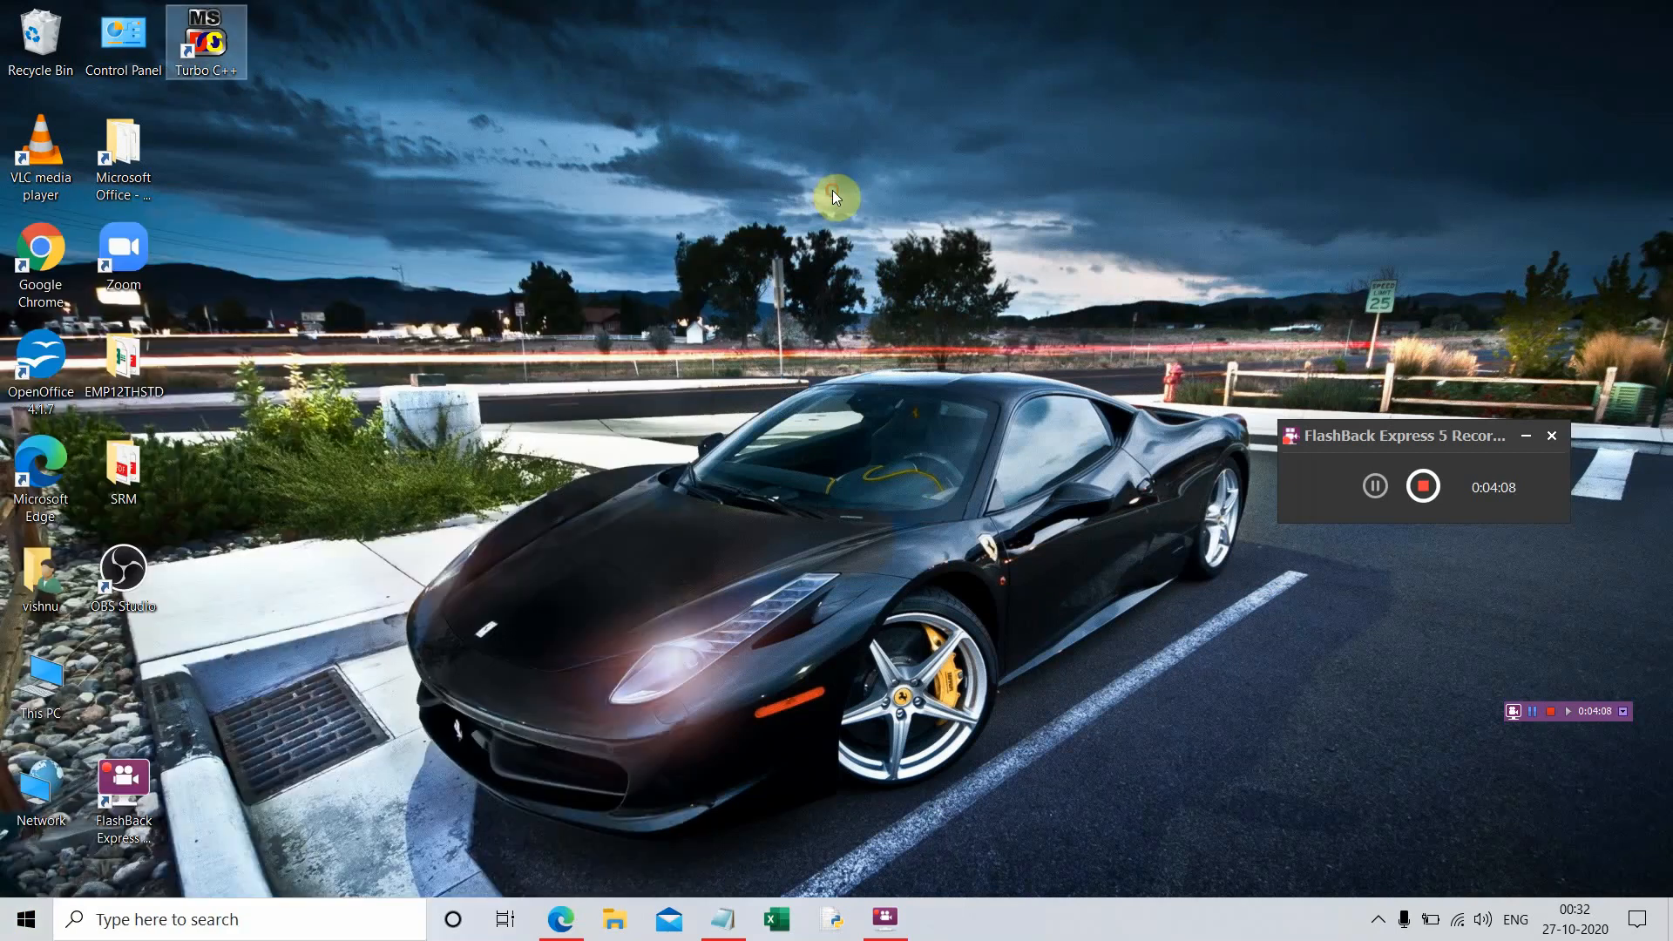
{"action": "left_click", "coordinate": [147, 926]}
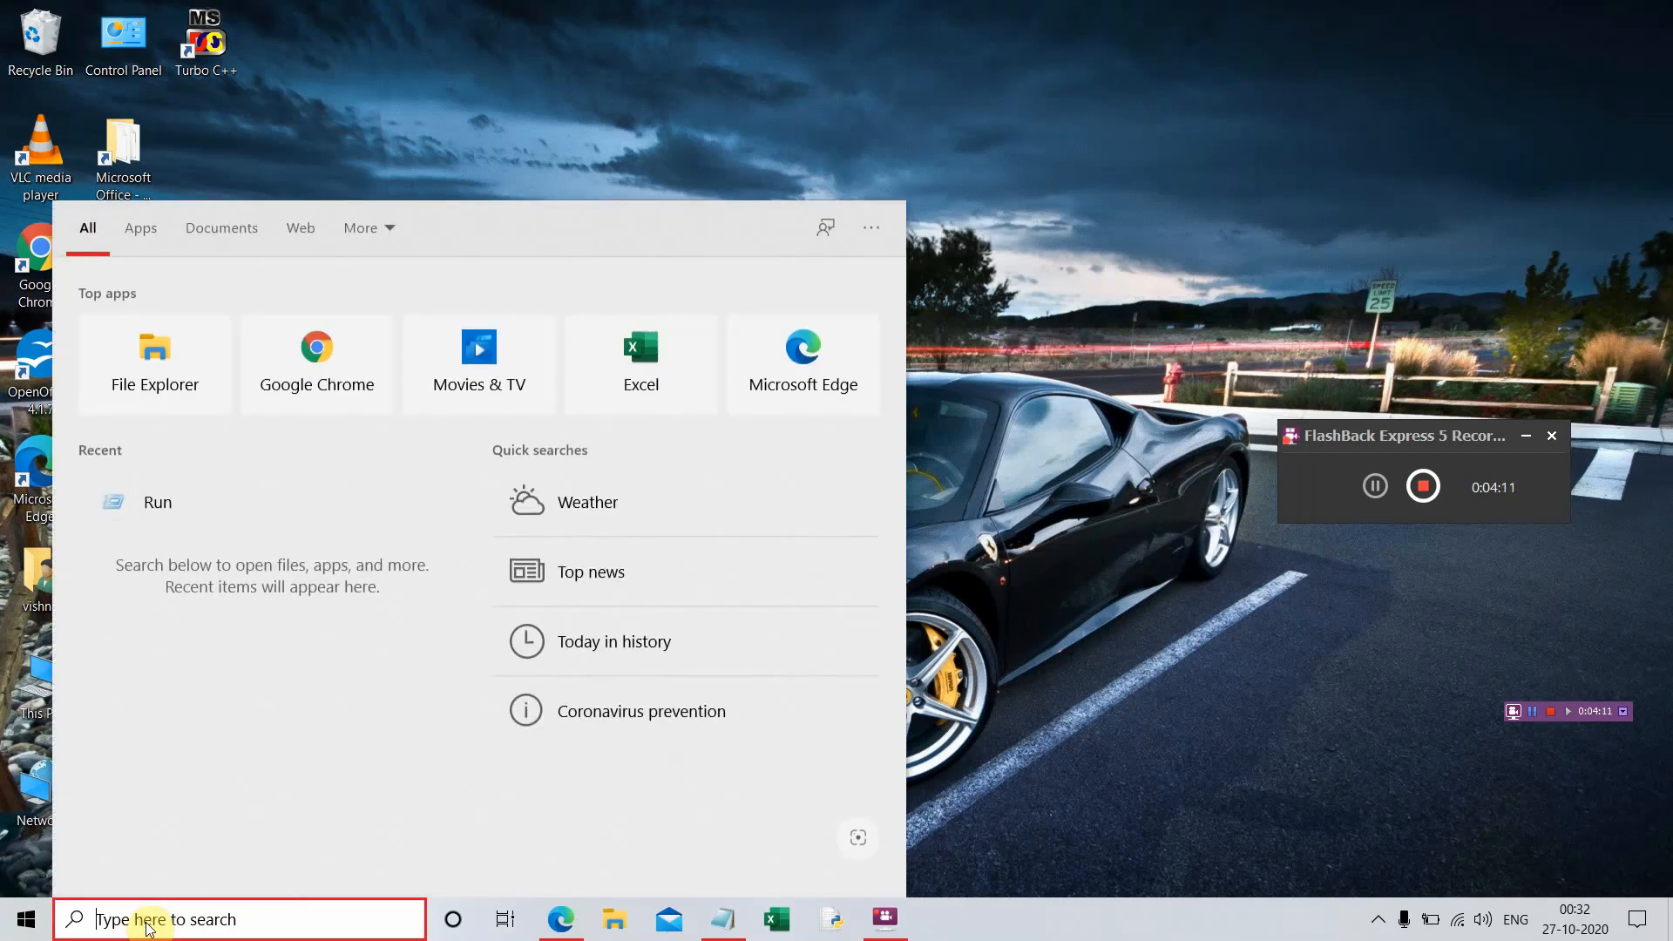
{"action": "type", "text": "RUN"}
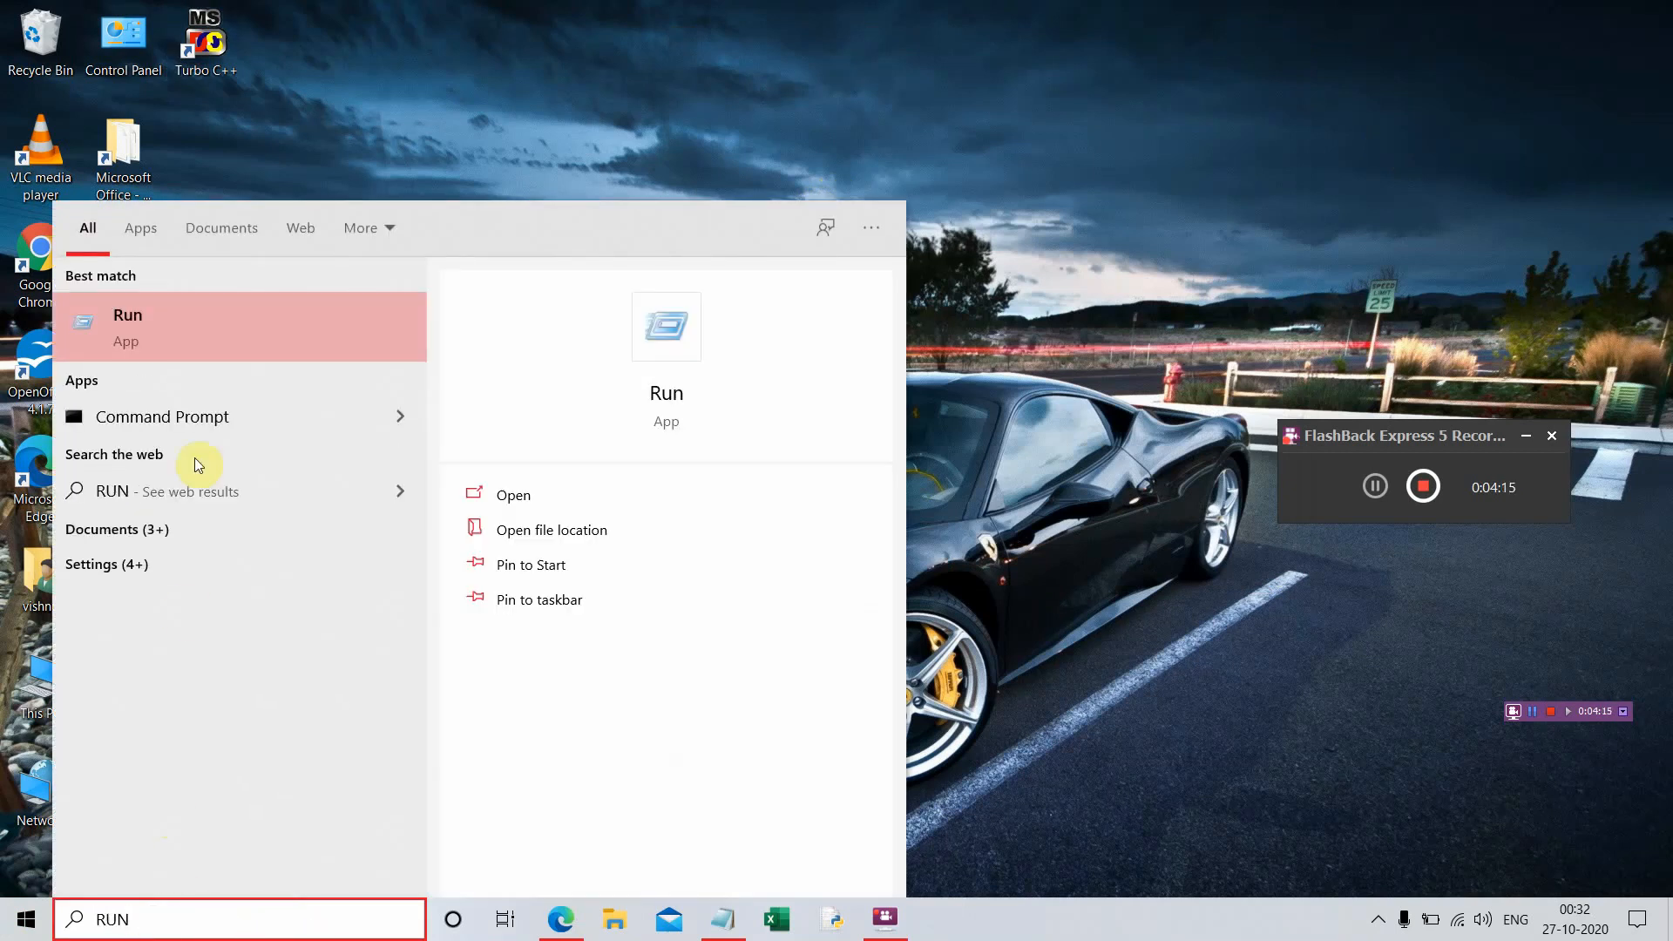
{"action": "left_click", "coordinate": [286, 325]}
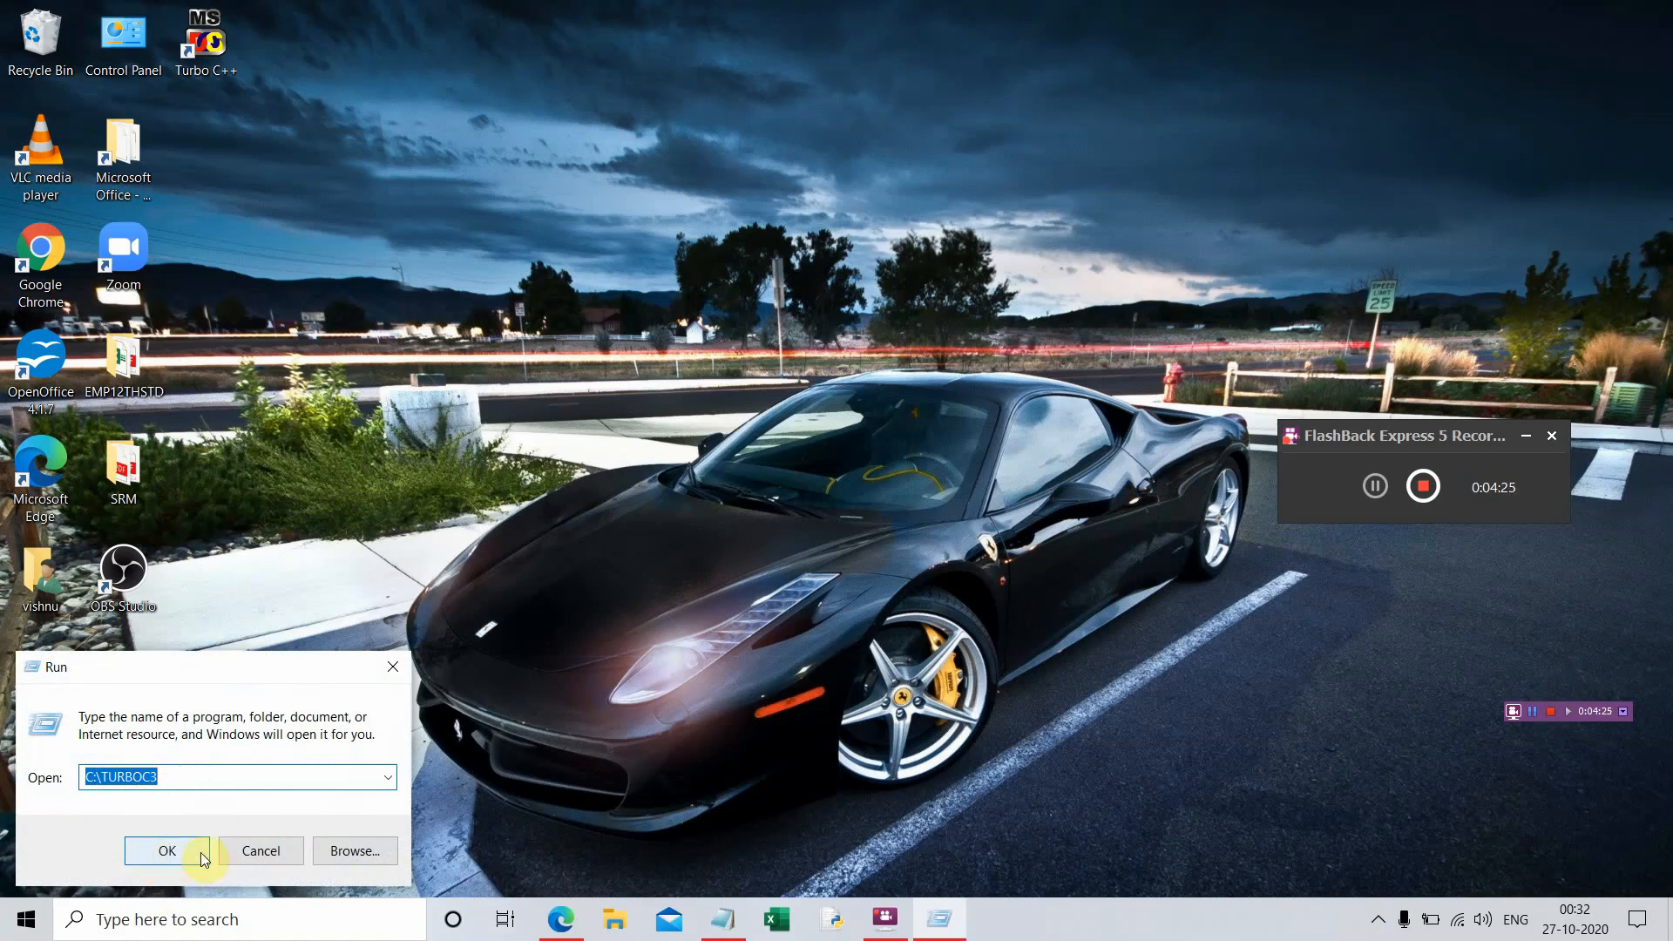
{"action": "left_click", "coordinate": [249, 856]}
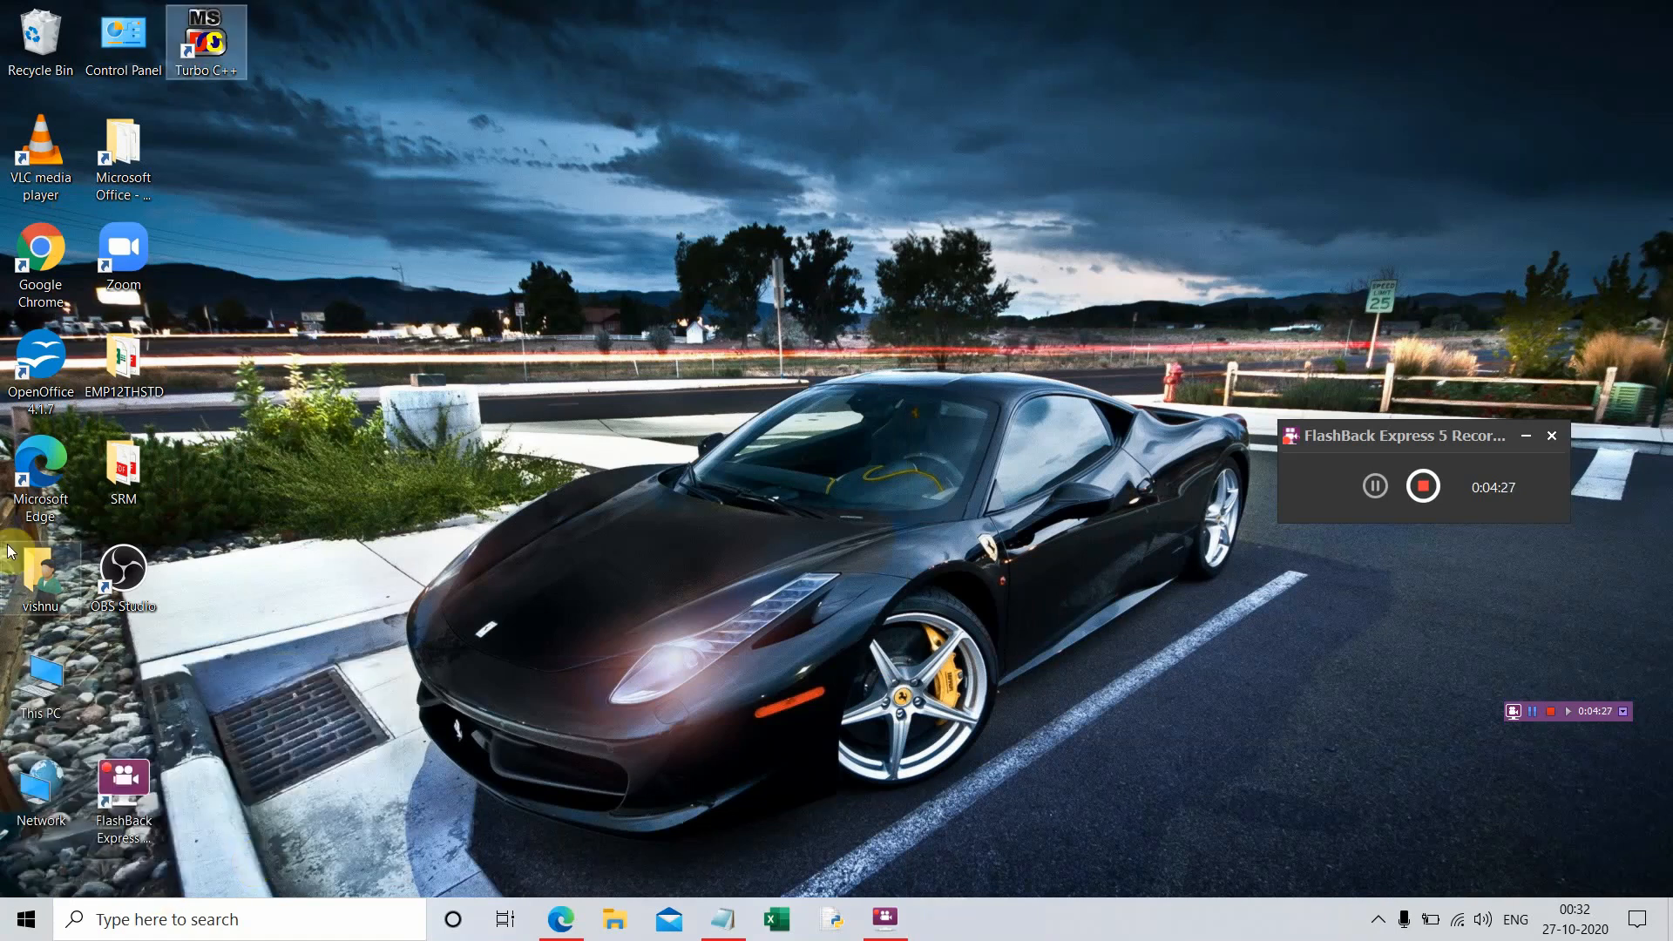
- Search Windows for "MS", open Word from the results, and create a blank document
{"action": "left_click", "coordinate": [183, 931]}
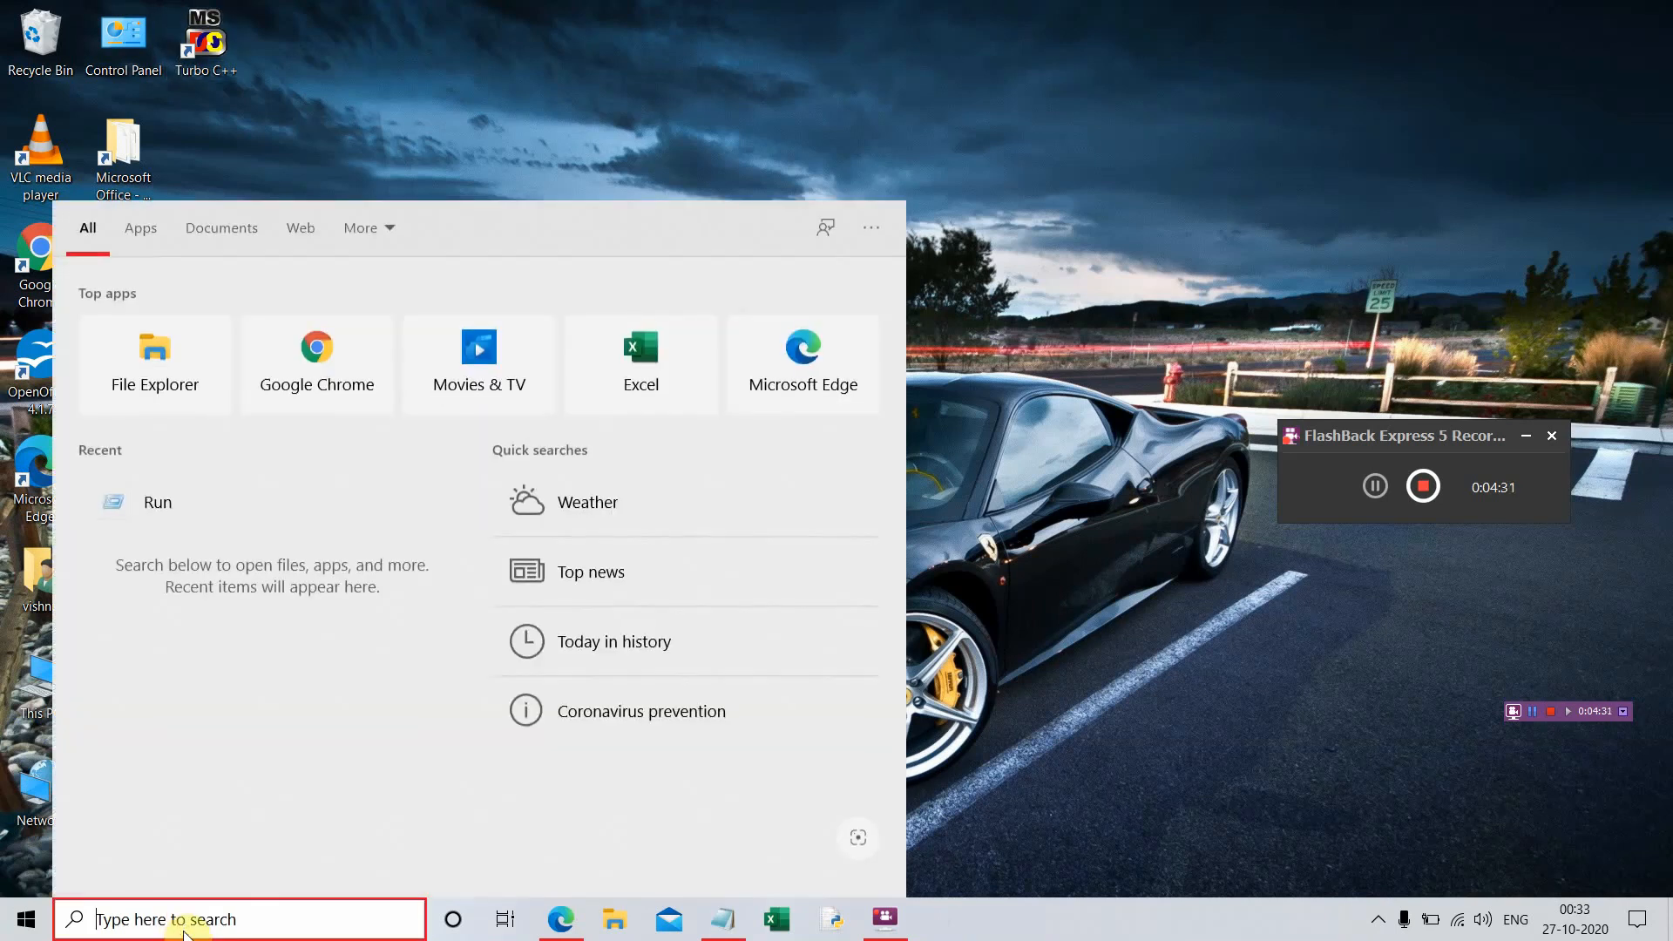
{"action": "type", "text": "MS"}
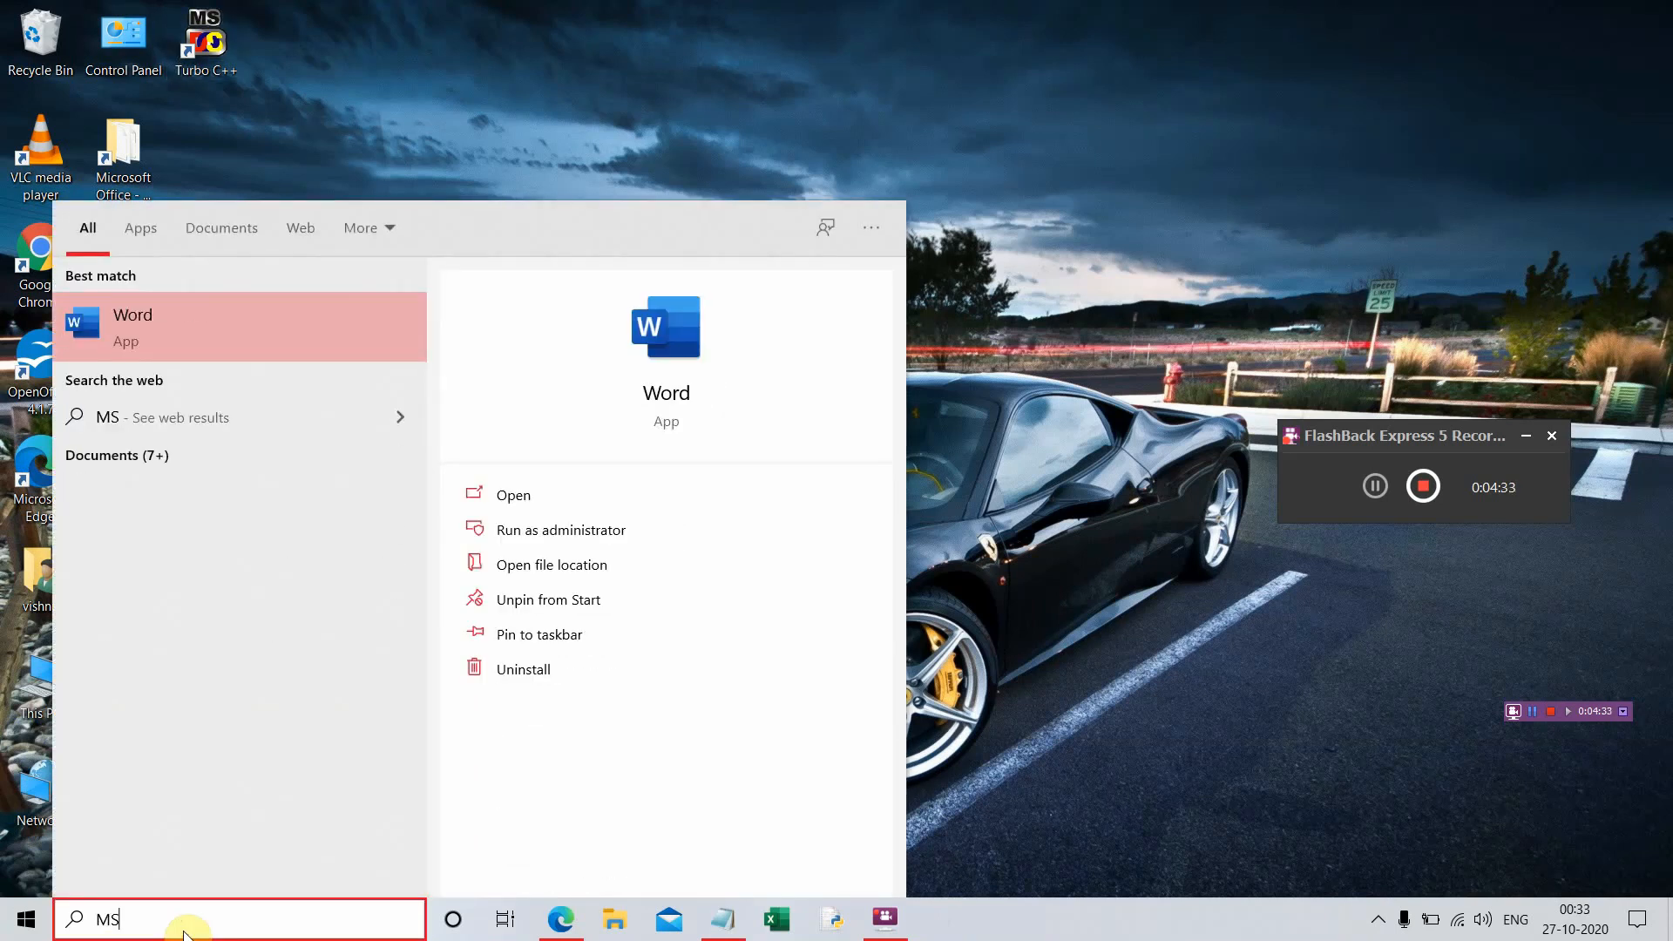
{"action": "left_click", "coordinate": [267, 296]}
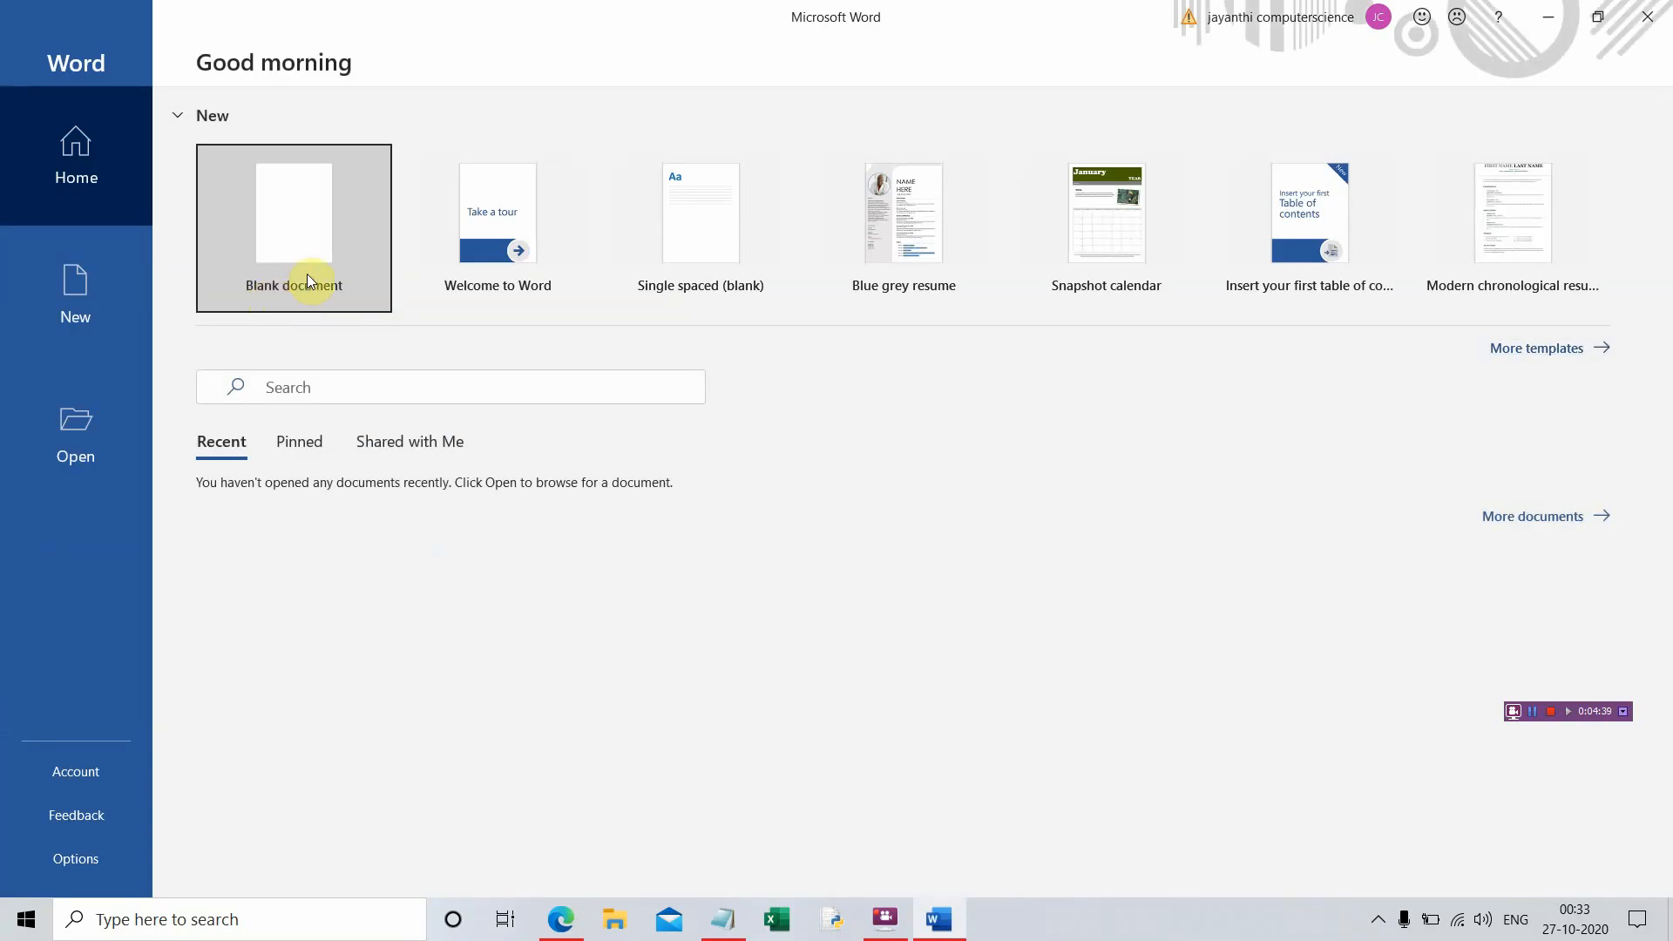
{"action": "left_click", "coordinate": [304, 259]}
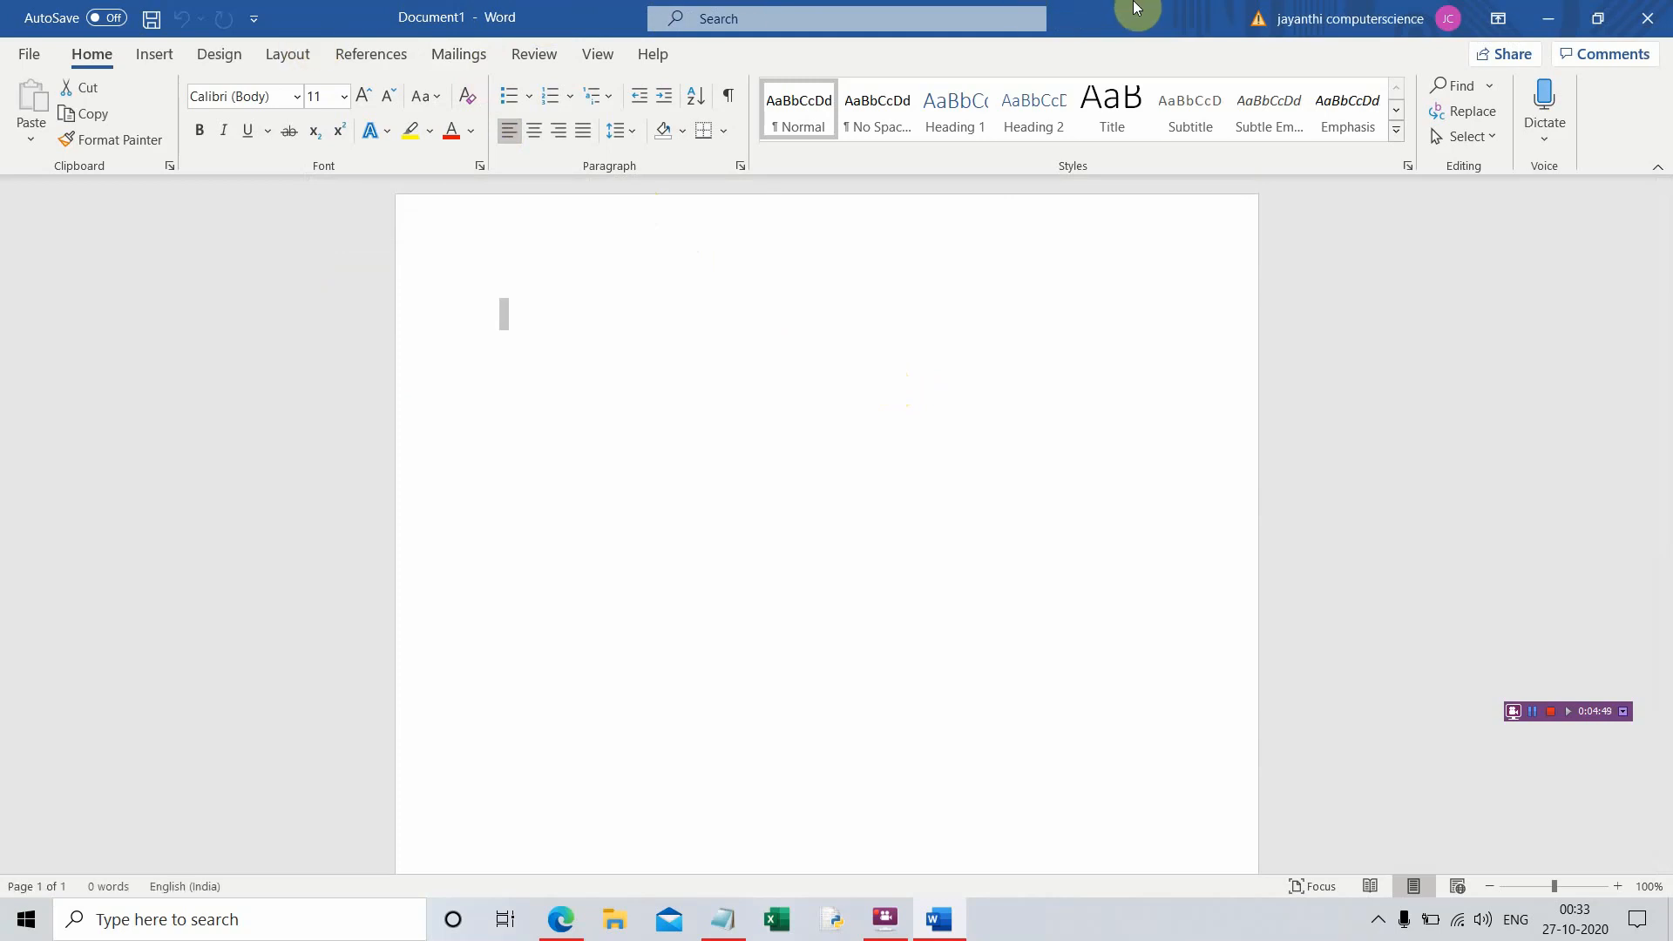
- Restore the Word window to a smaller size and maximize it again
{"action": "left_click", "coordinate": [1599, 22]}
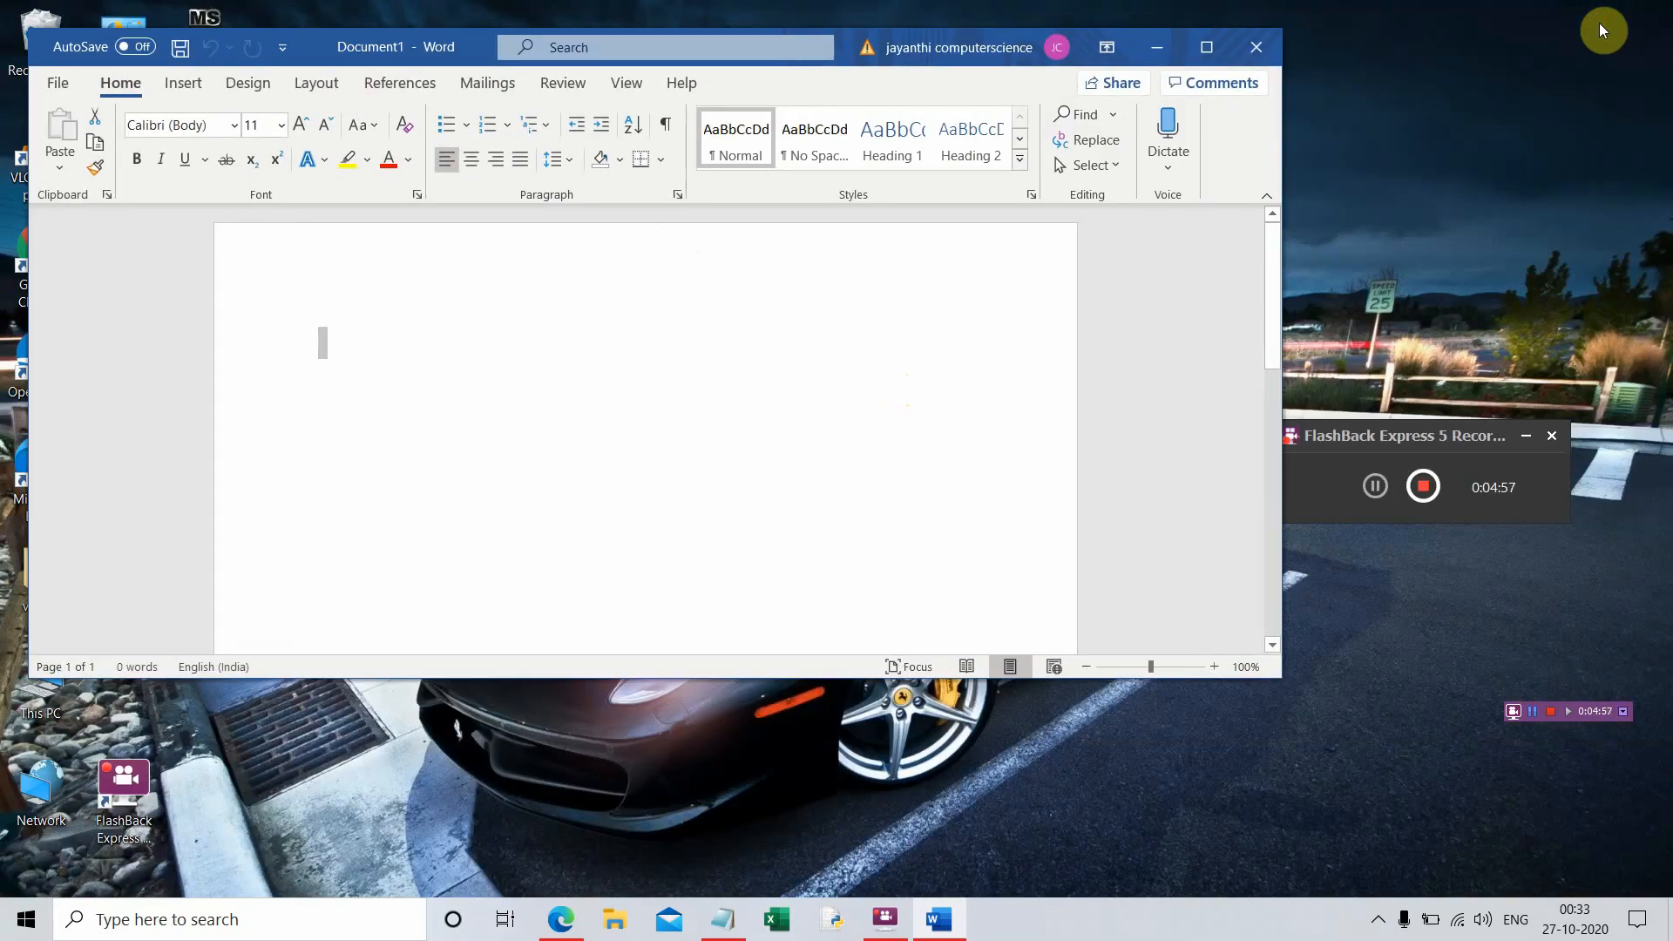
{"action": "left_click", "coordinate": [1211, 43]}
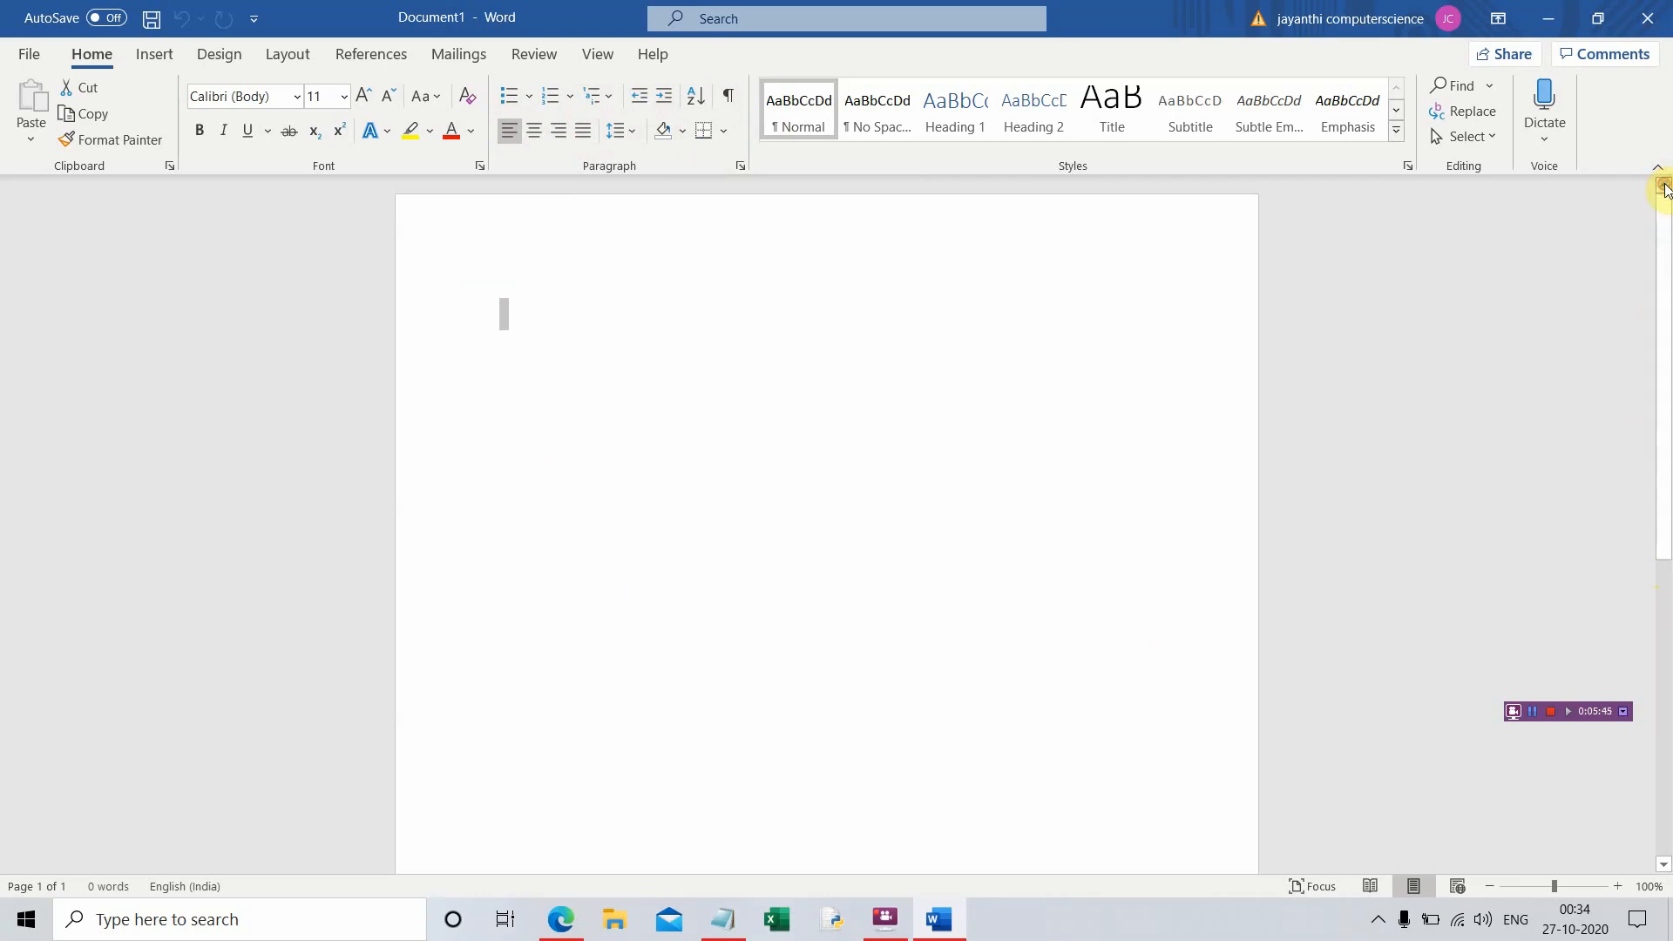
- Enter the sample text "HFJGFGFGJFGJFKGKFJAJKDKSJKJKLKFJD" on the blank Word page
{"action": "left_click", "coordinate": [1665, 865]}
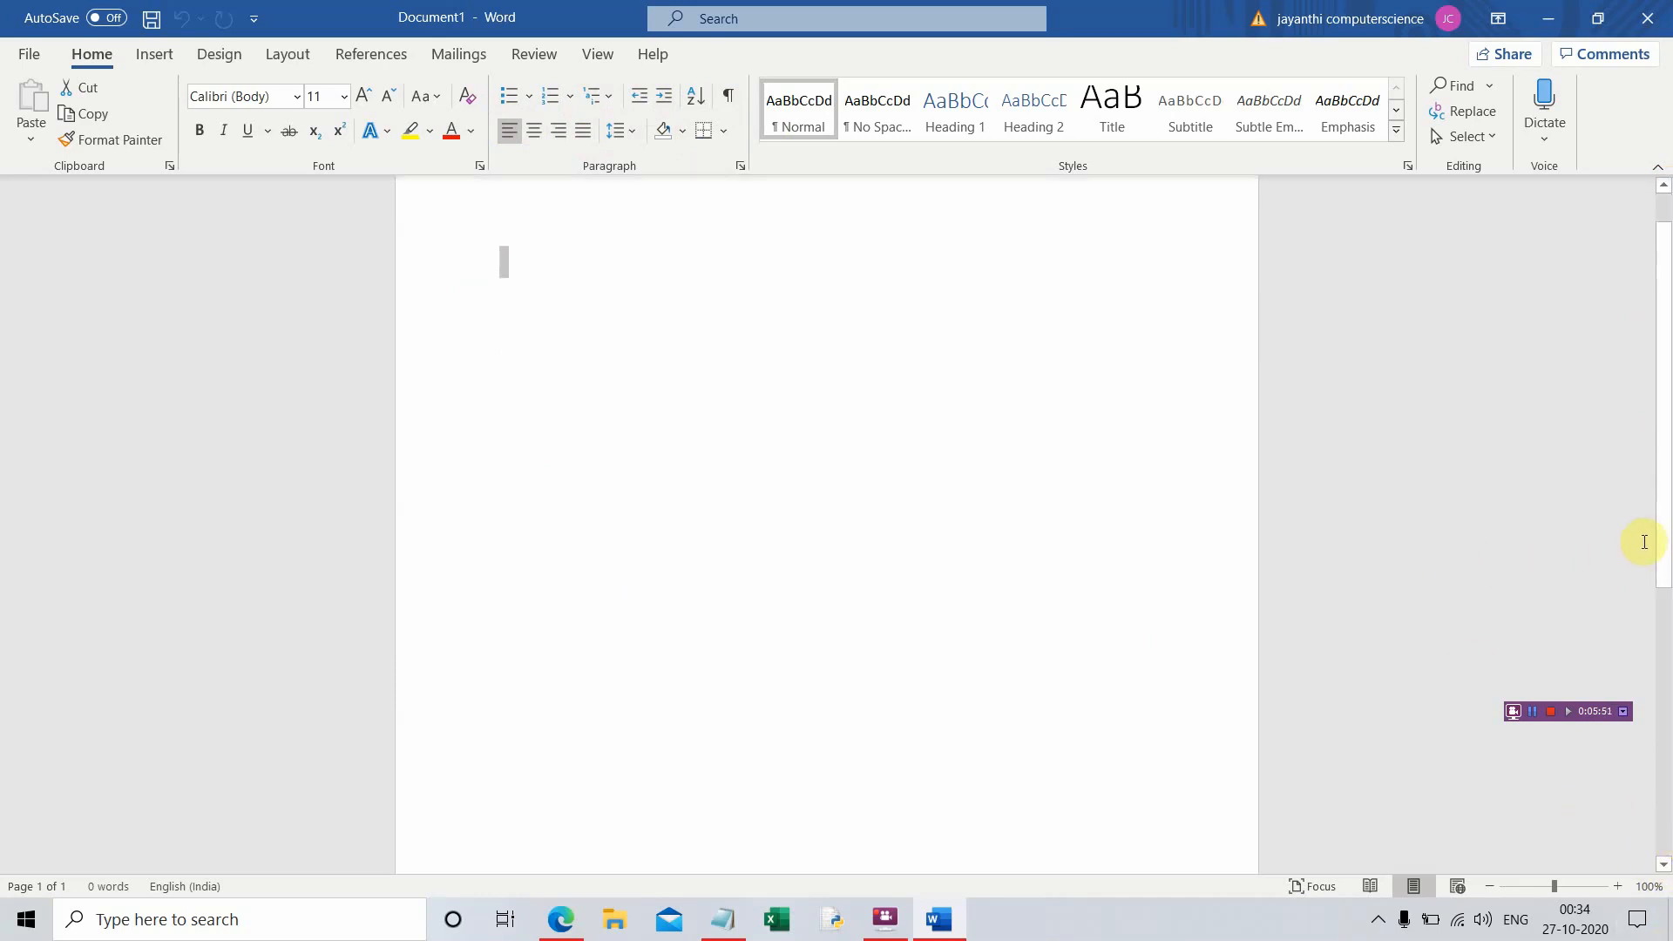
{"action": "left_click_drag", "start_coordinate": [1663, 549], "coordinate": [1663, 689]}
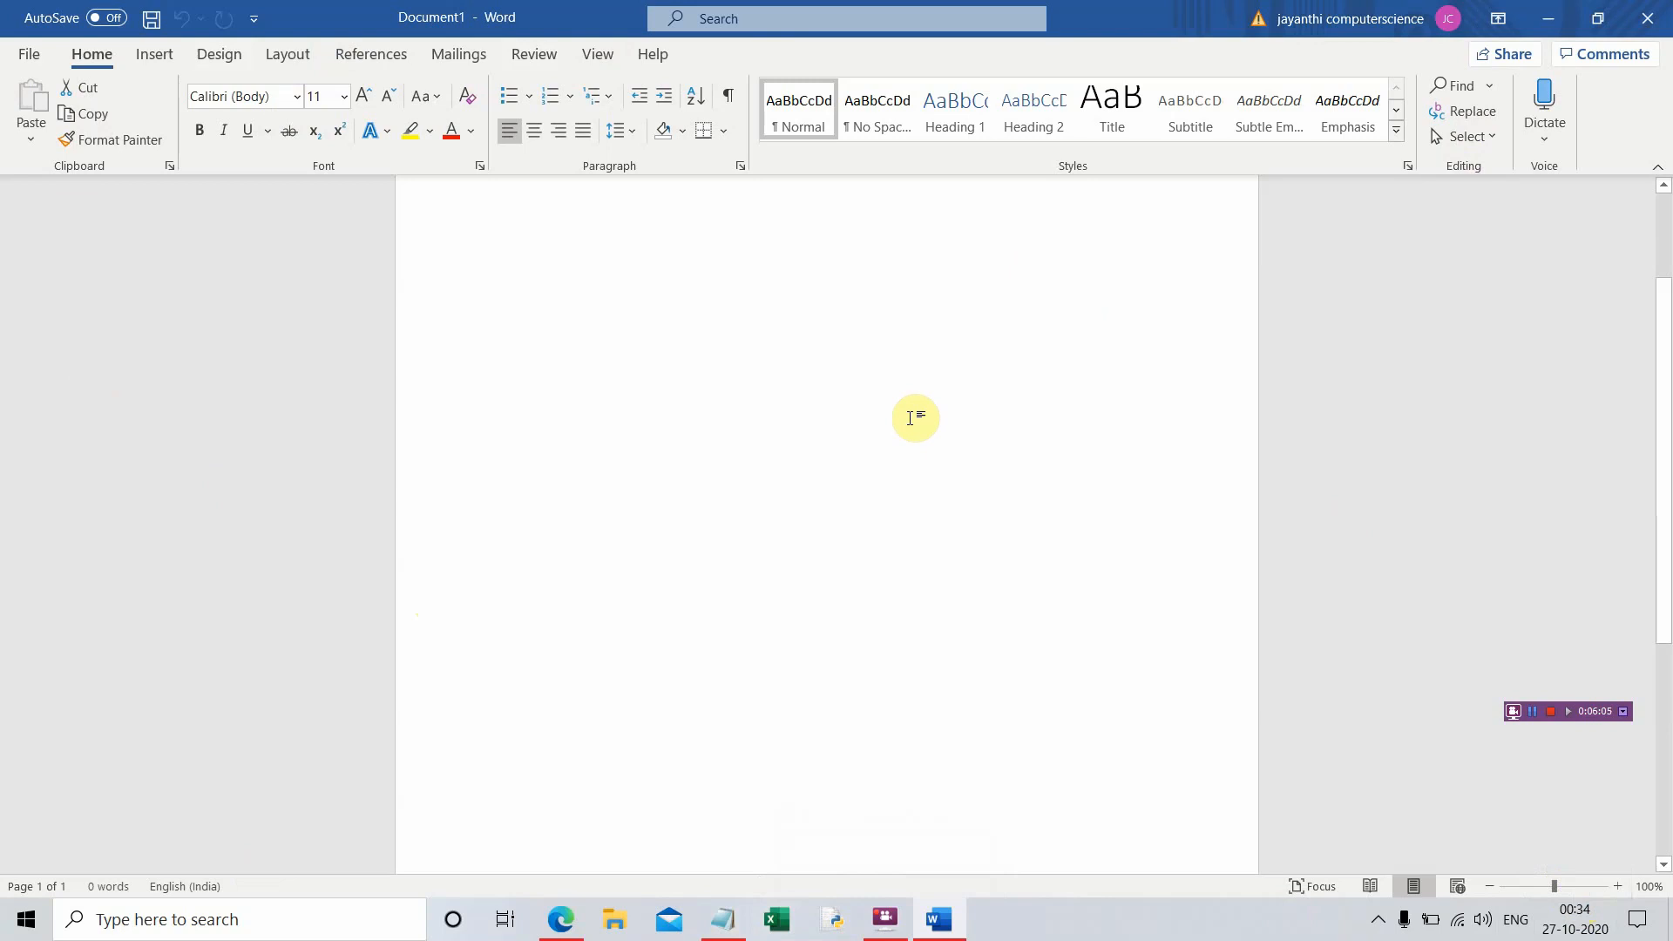
{"action": "type", "text": "HFJGFGFGJFGJ"}
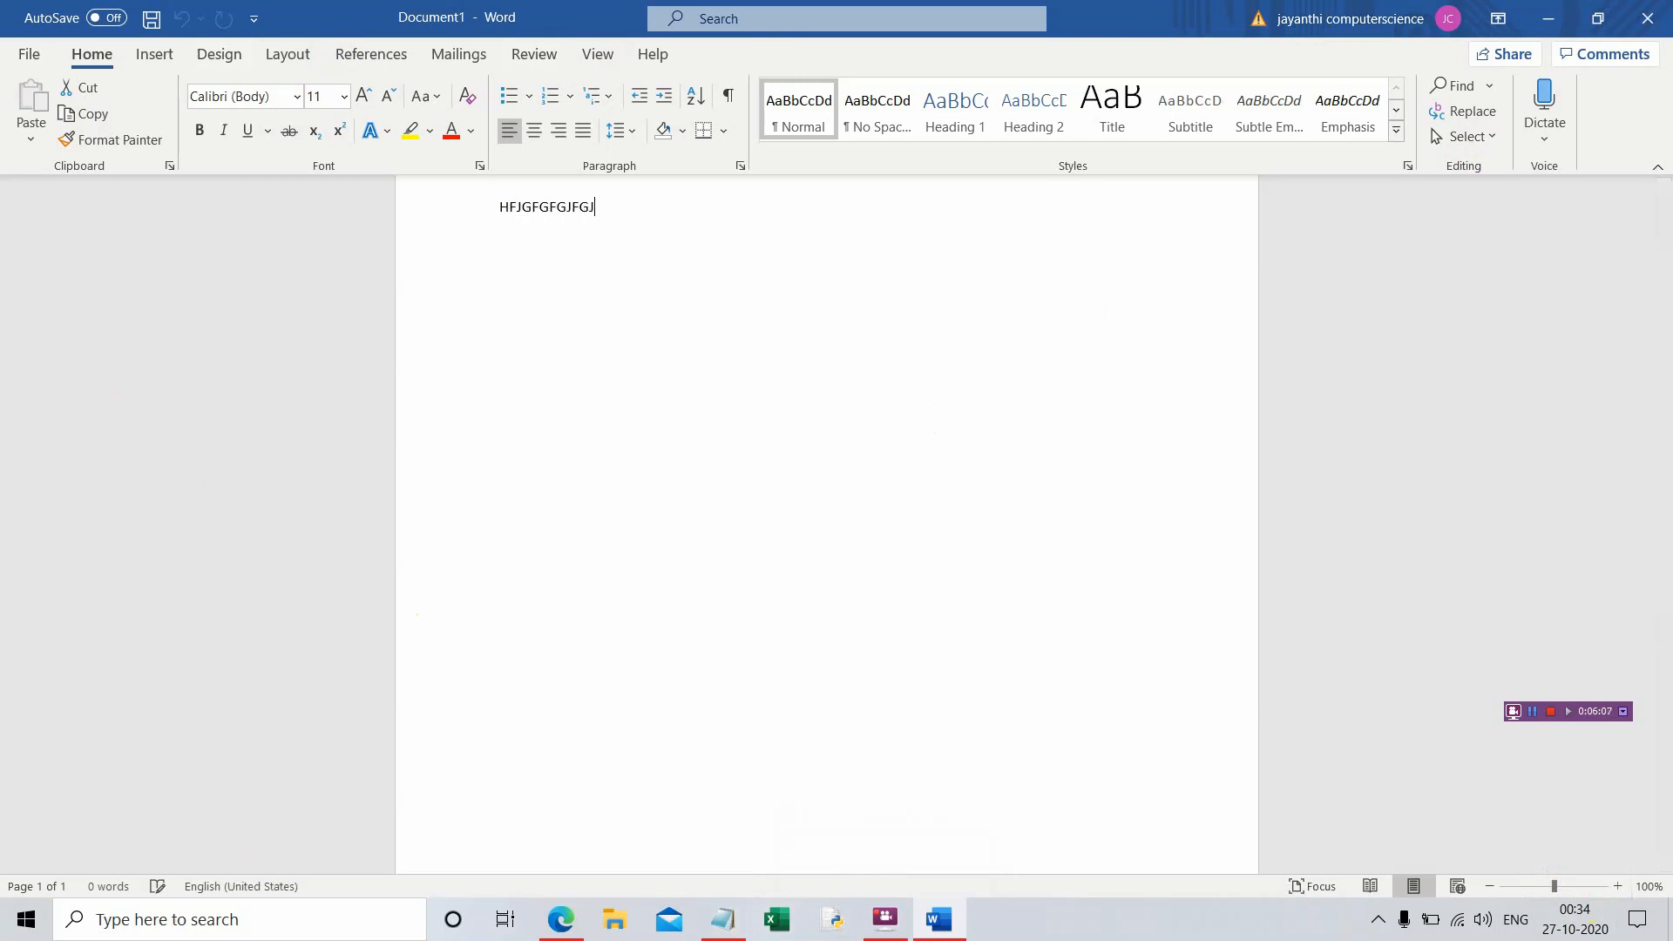
{"action": "type", "text": "FKGKFJAJKDKSJKJK"}
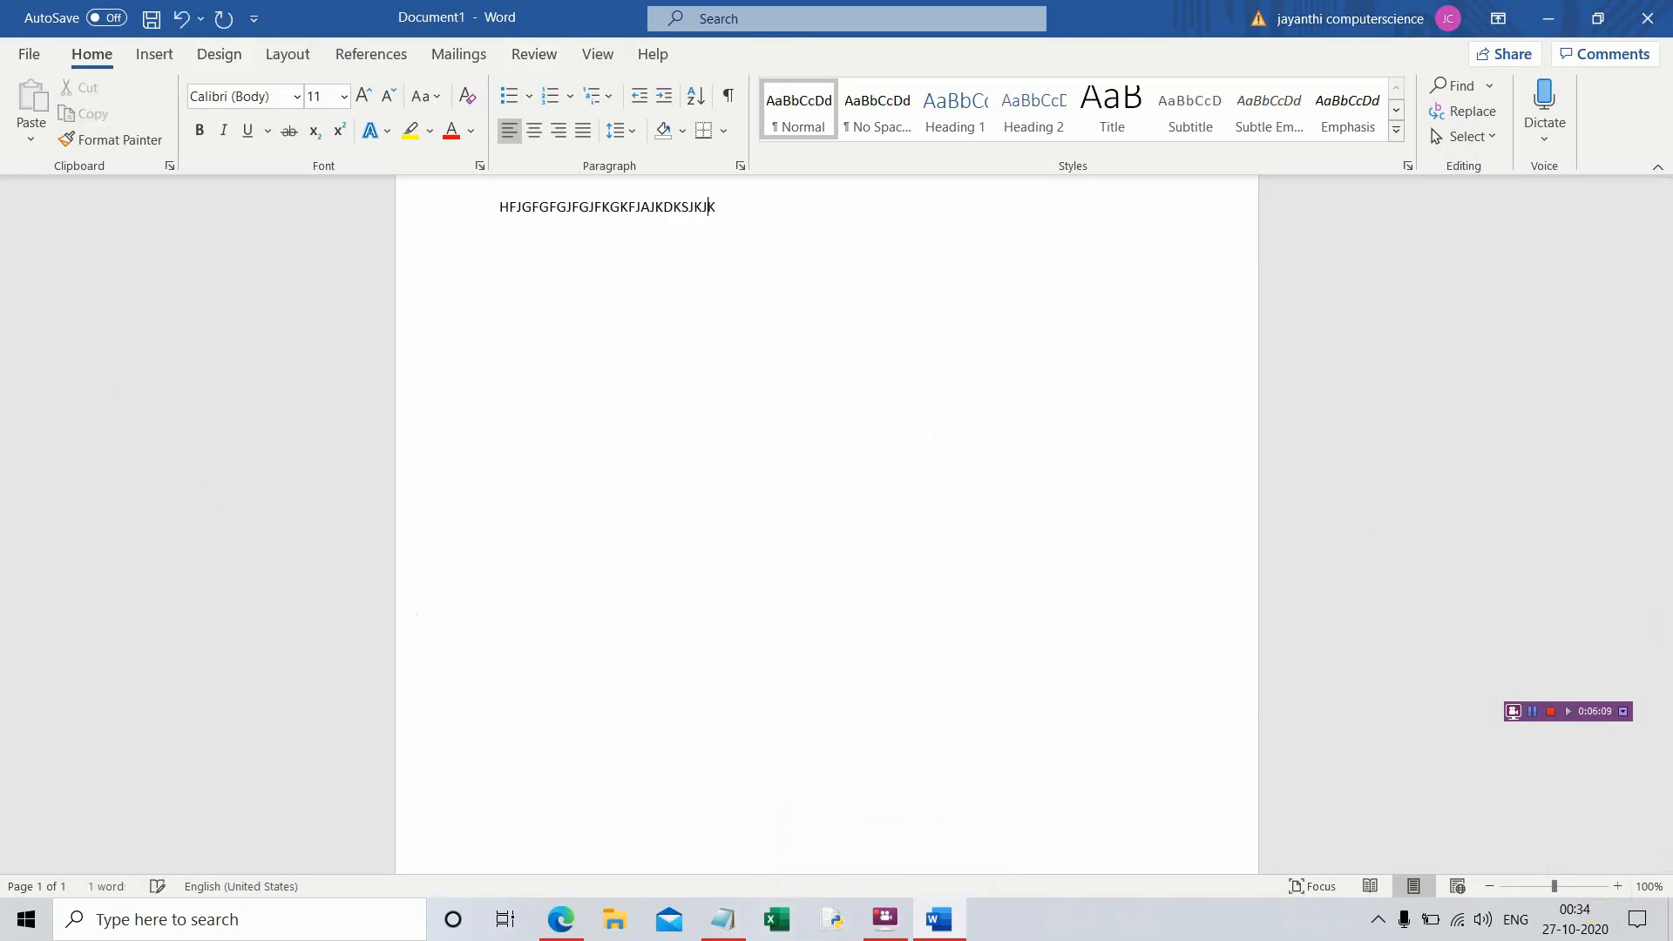
{"action": "type", "text": "LKFJD"}
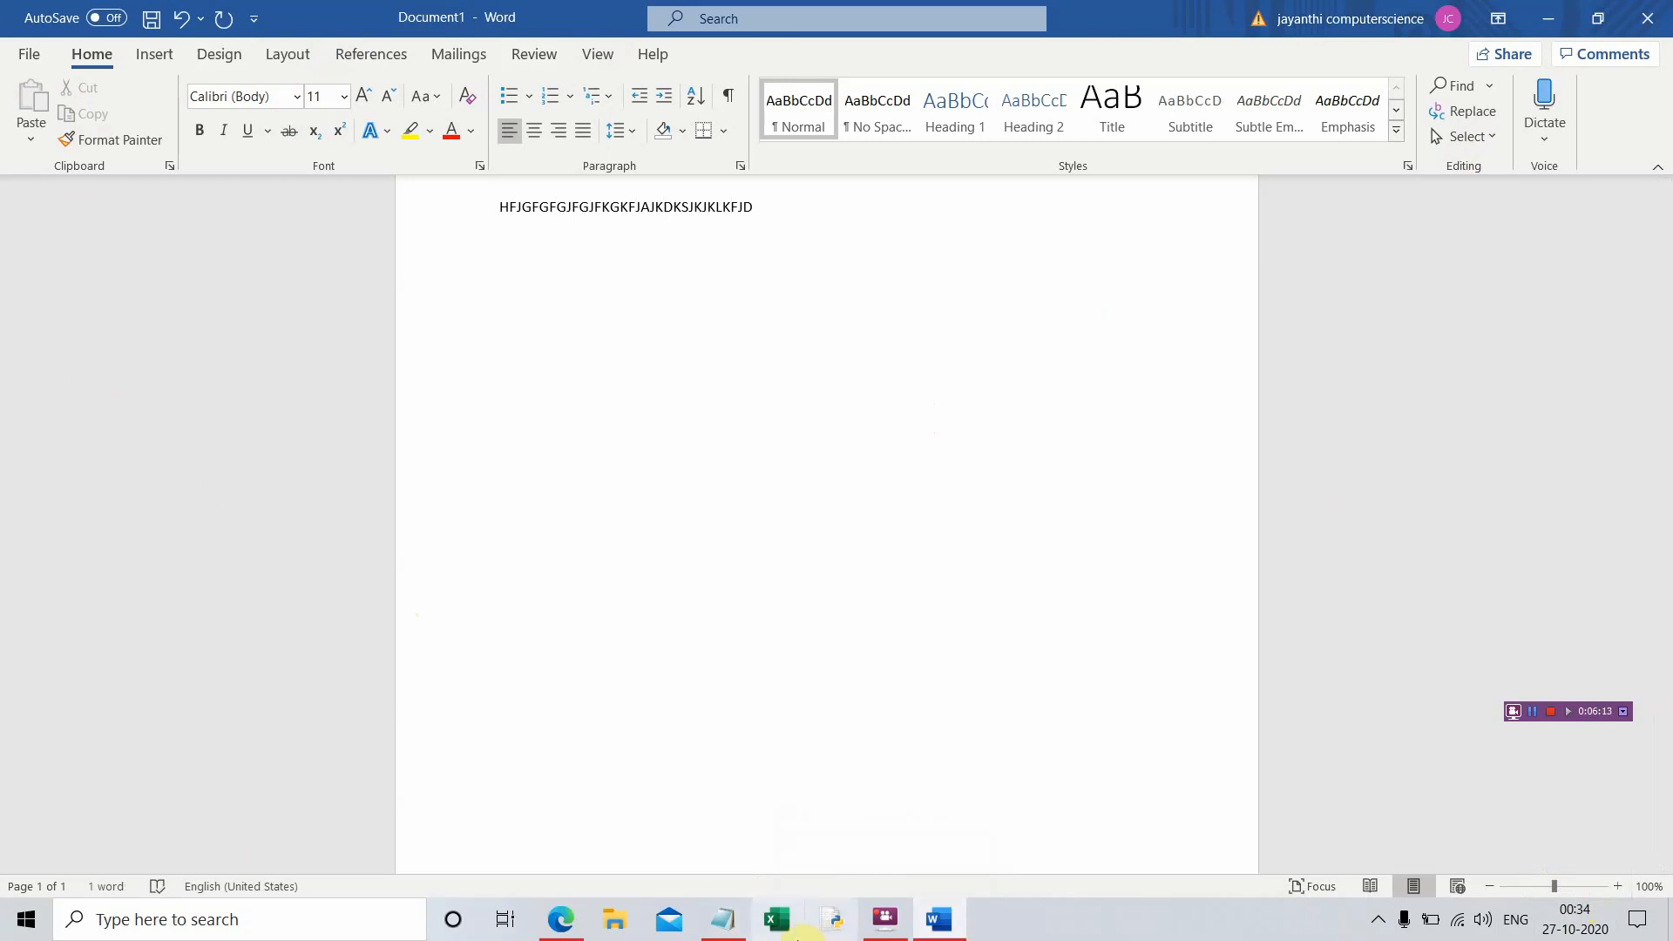
- Switch to the untitled Notepad window and enter random capitals starting with "KJGHFJGHKFJHG", followed by long runs of F and H and a line break
{"action": "left_click", "coordinate": [723, 922]}
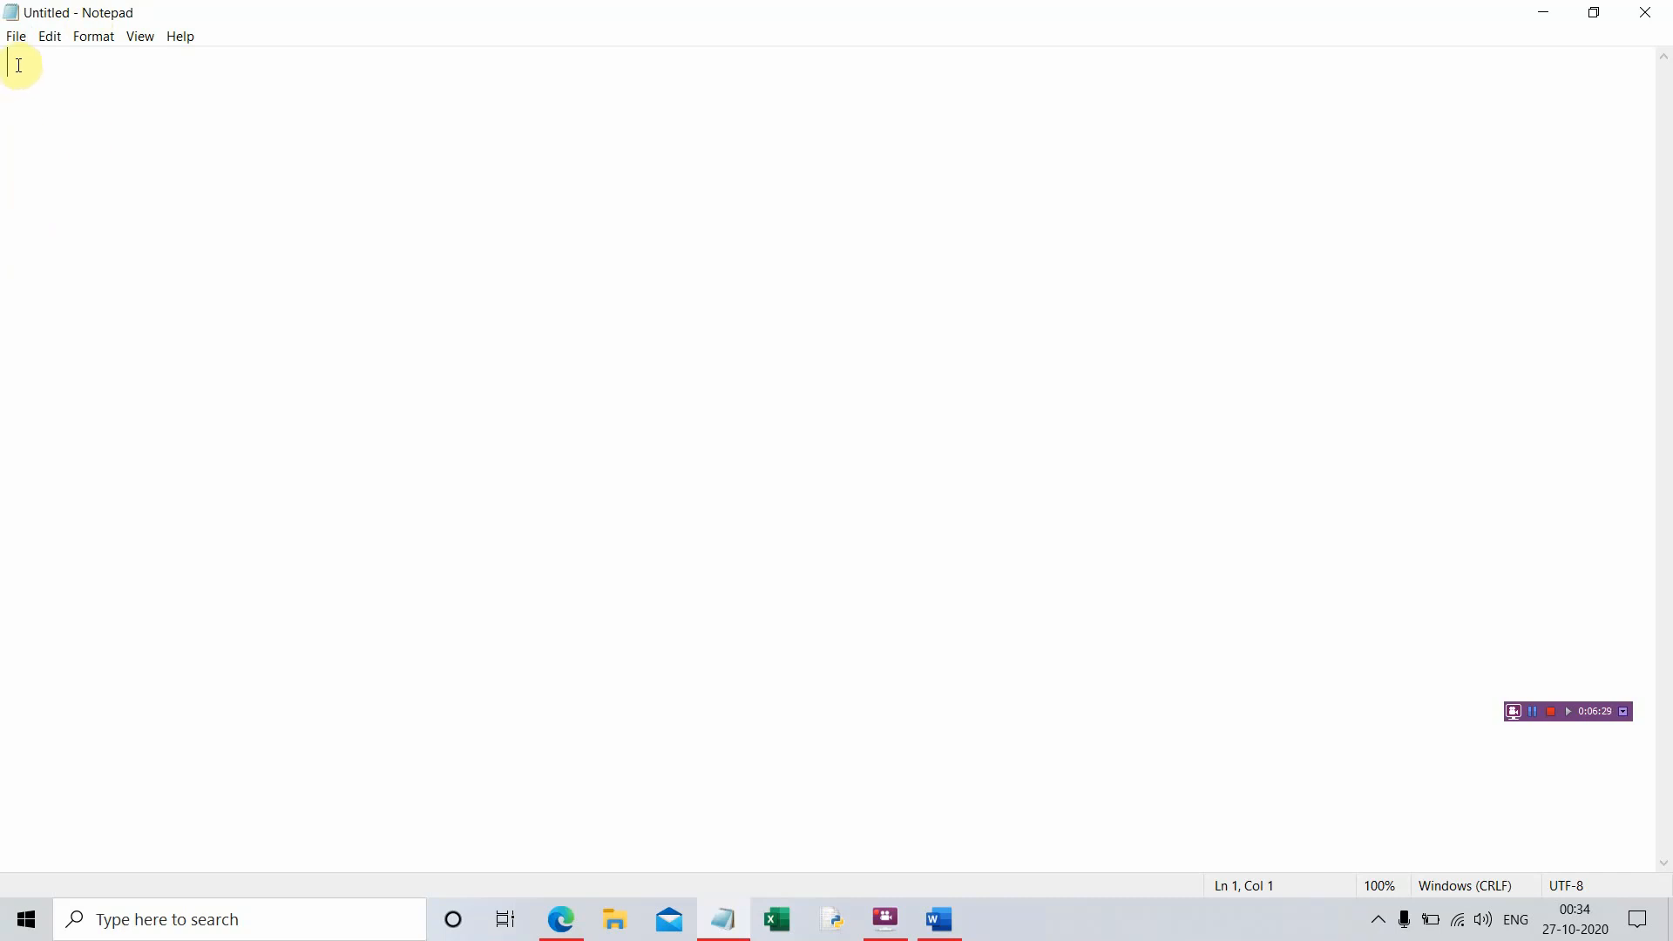
{"action": "type", "text": "KJG"}
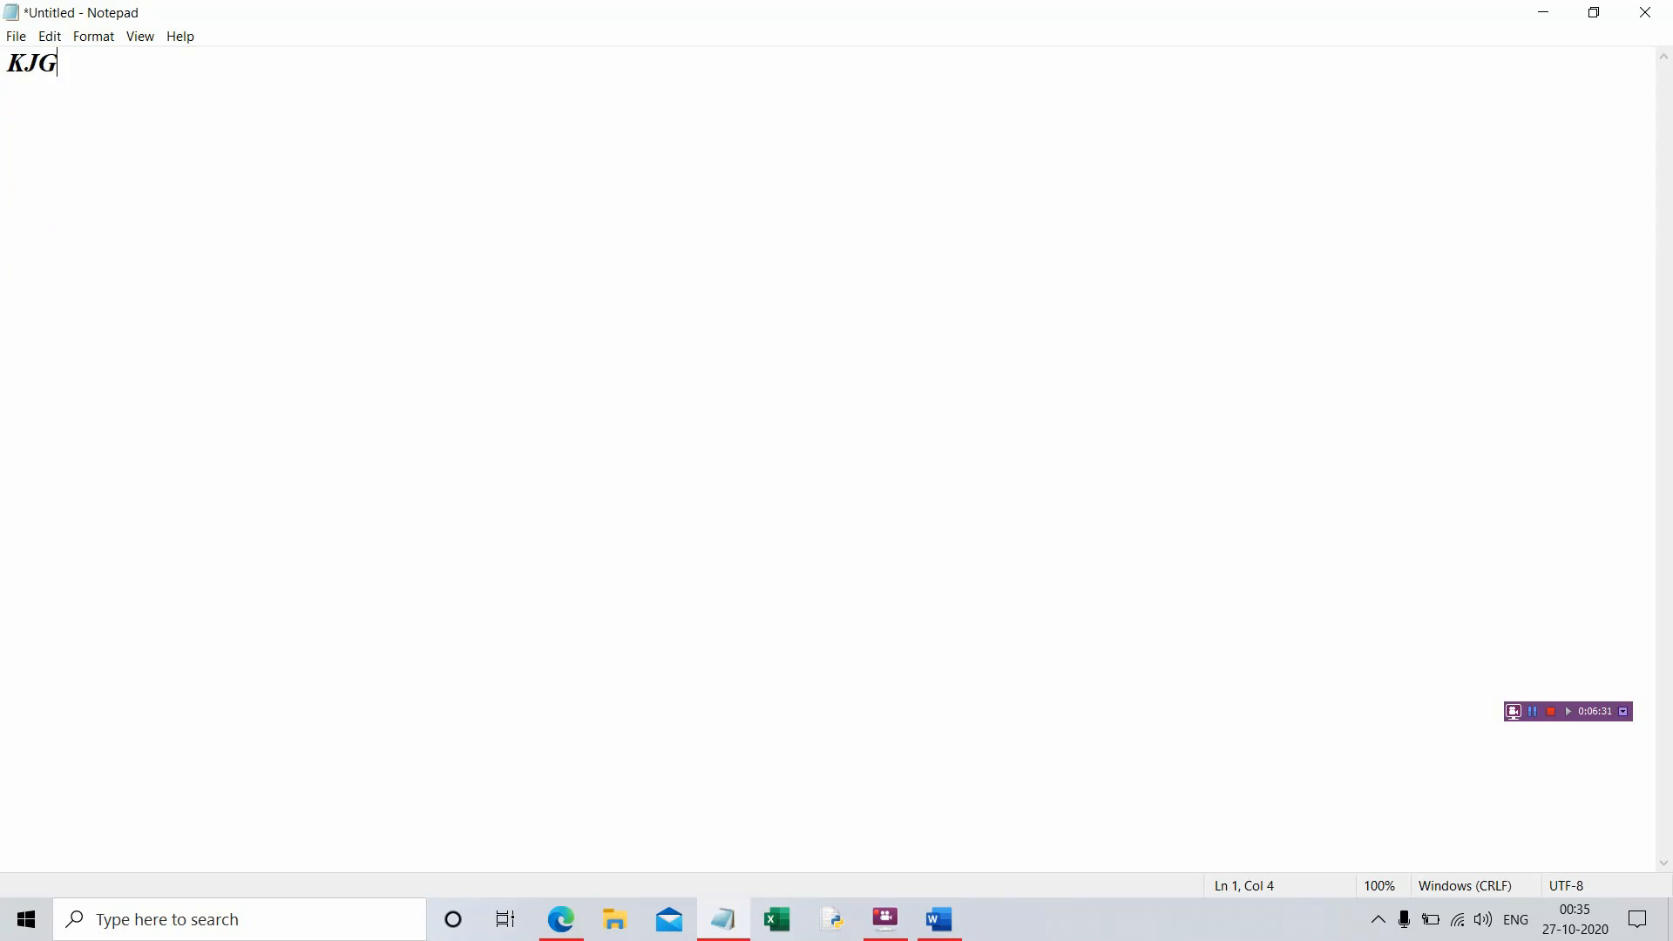
{"action": "type", "text": "HFJGHKFJHGJFJKFJHJHGJF"}
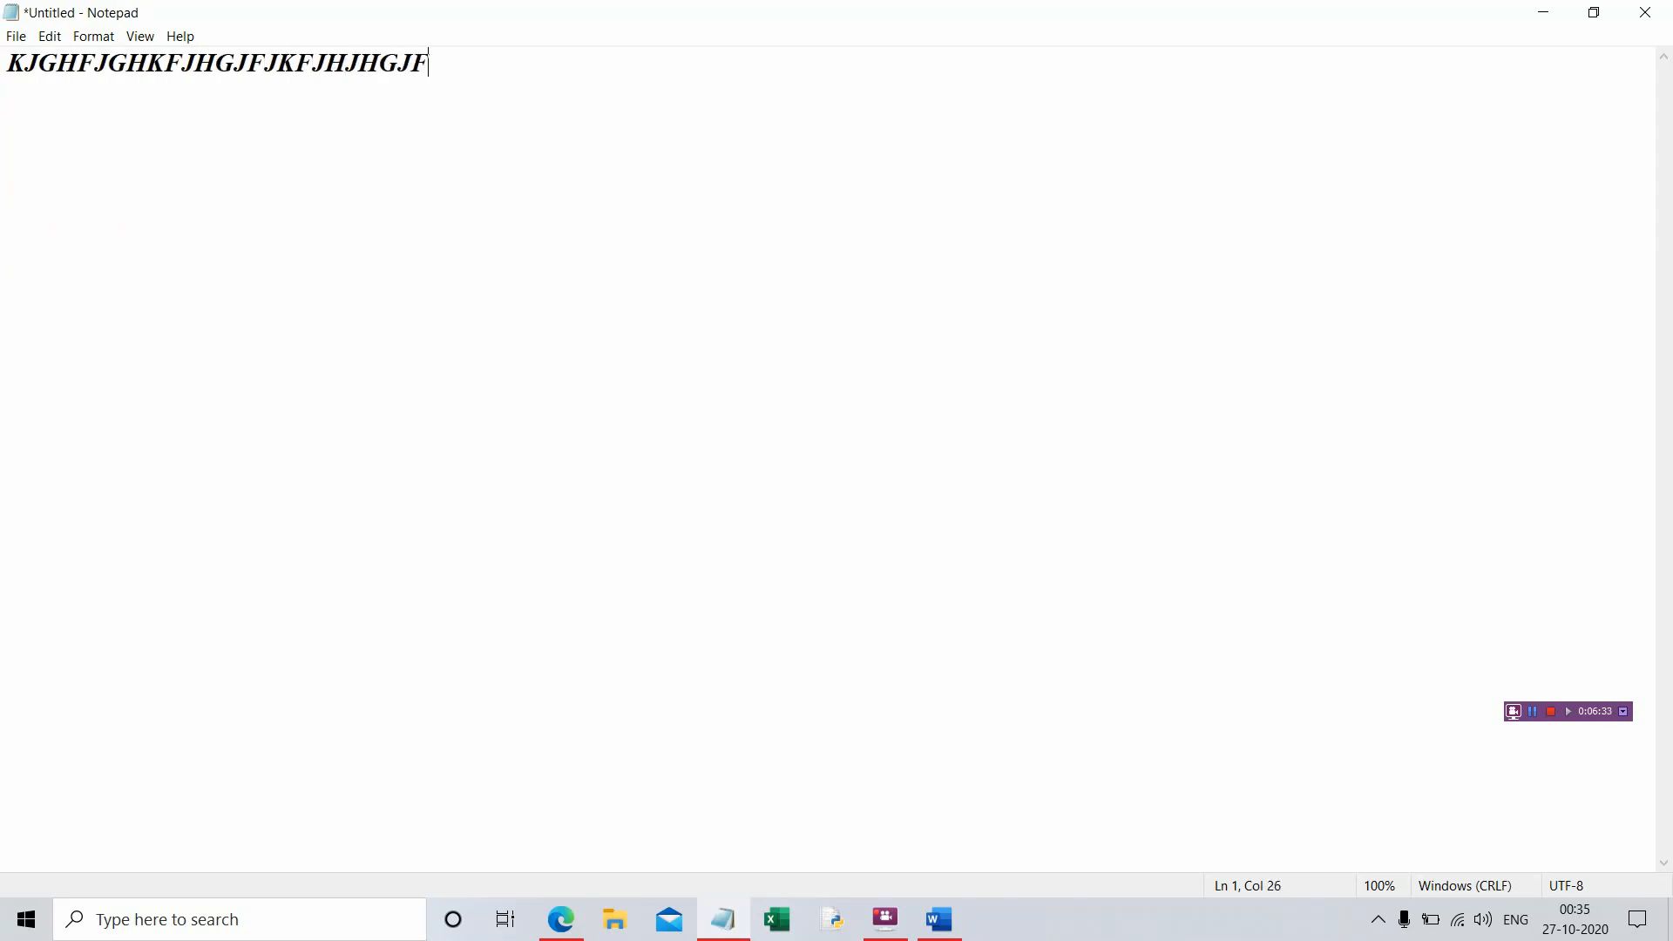
{"action": "type", "text": "FFFFFFFFFFFFFFFFFFFFFFFFFFFFFFFFFFFFFFFFFFFFFFFFFFFFFF"}
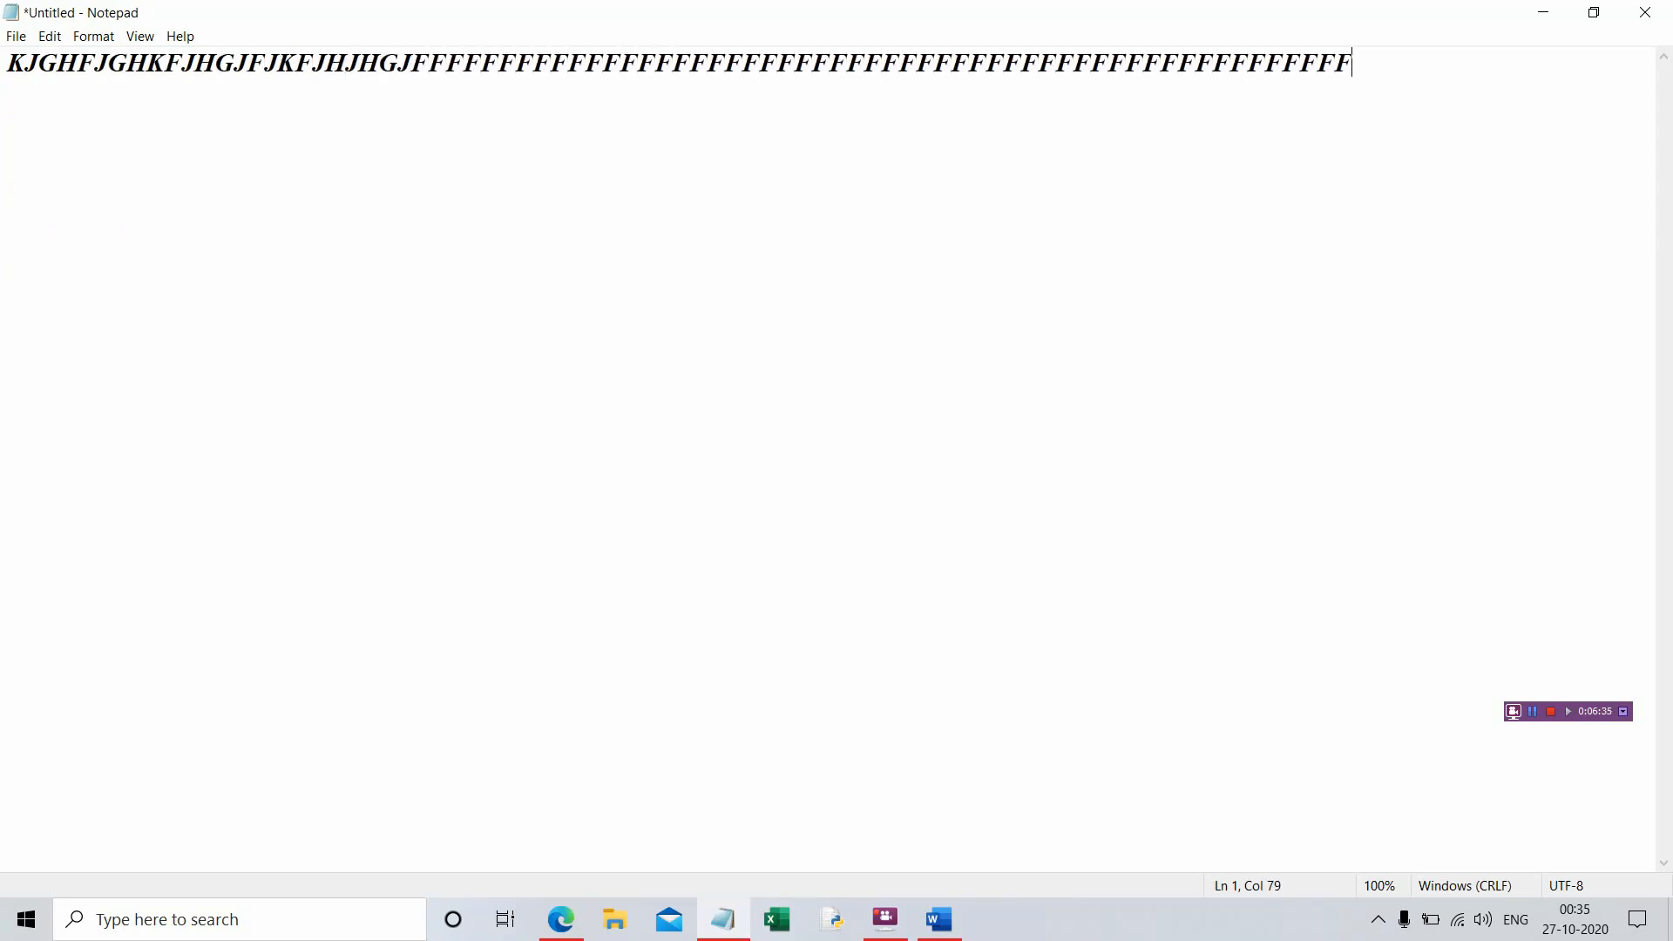
{"action": "type", "text": "FFFFHHHHHHHHHHHHHHHHH"}
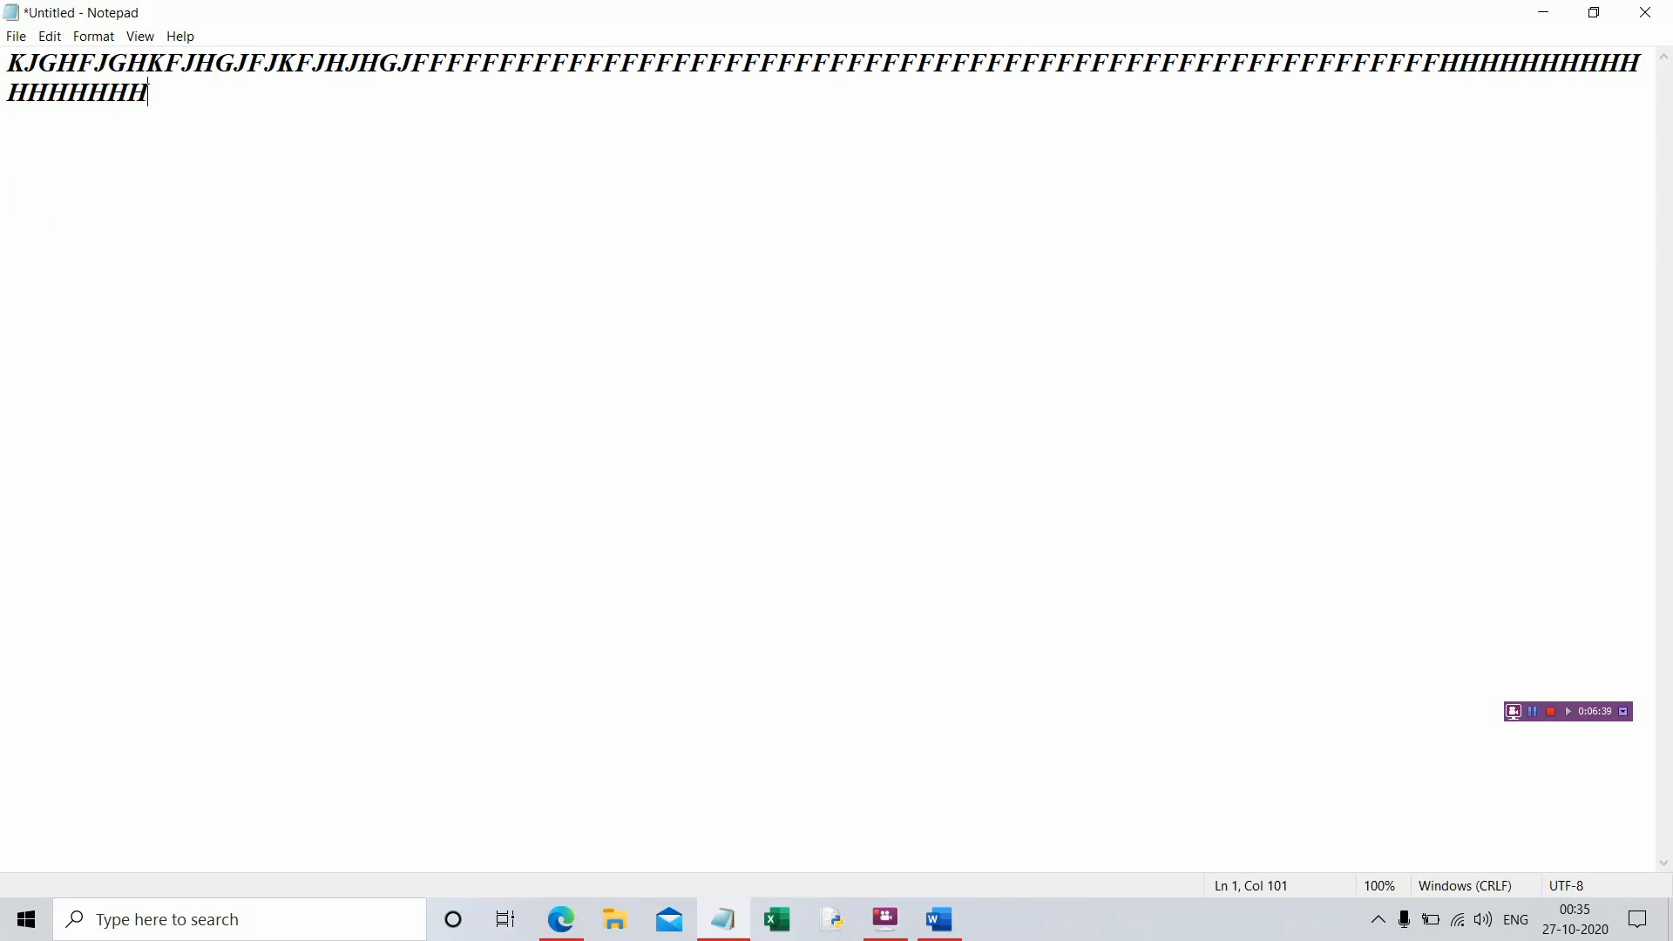
{"action": "key", "text": "Return"}
- Save the untitled Notepad text in the XIA1 folder under the file name A
{"action": "left_click", "coordinate": [16, 37]}
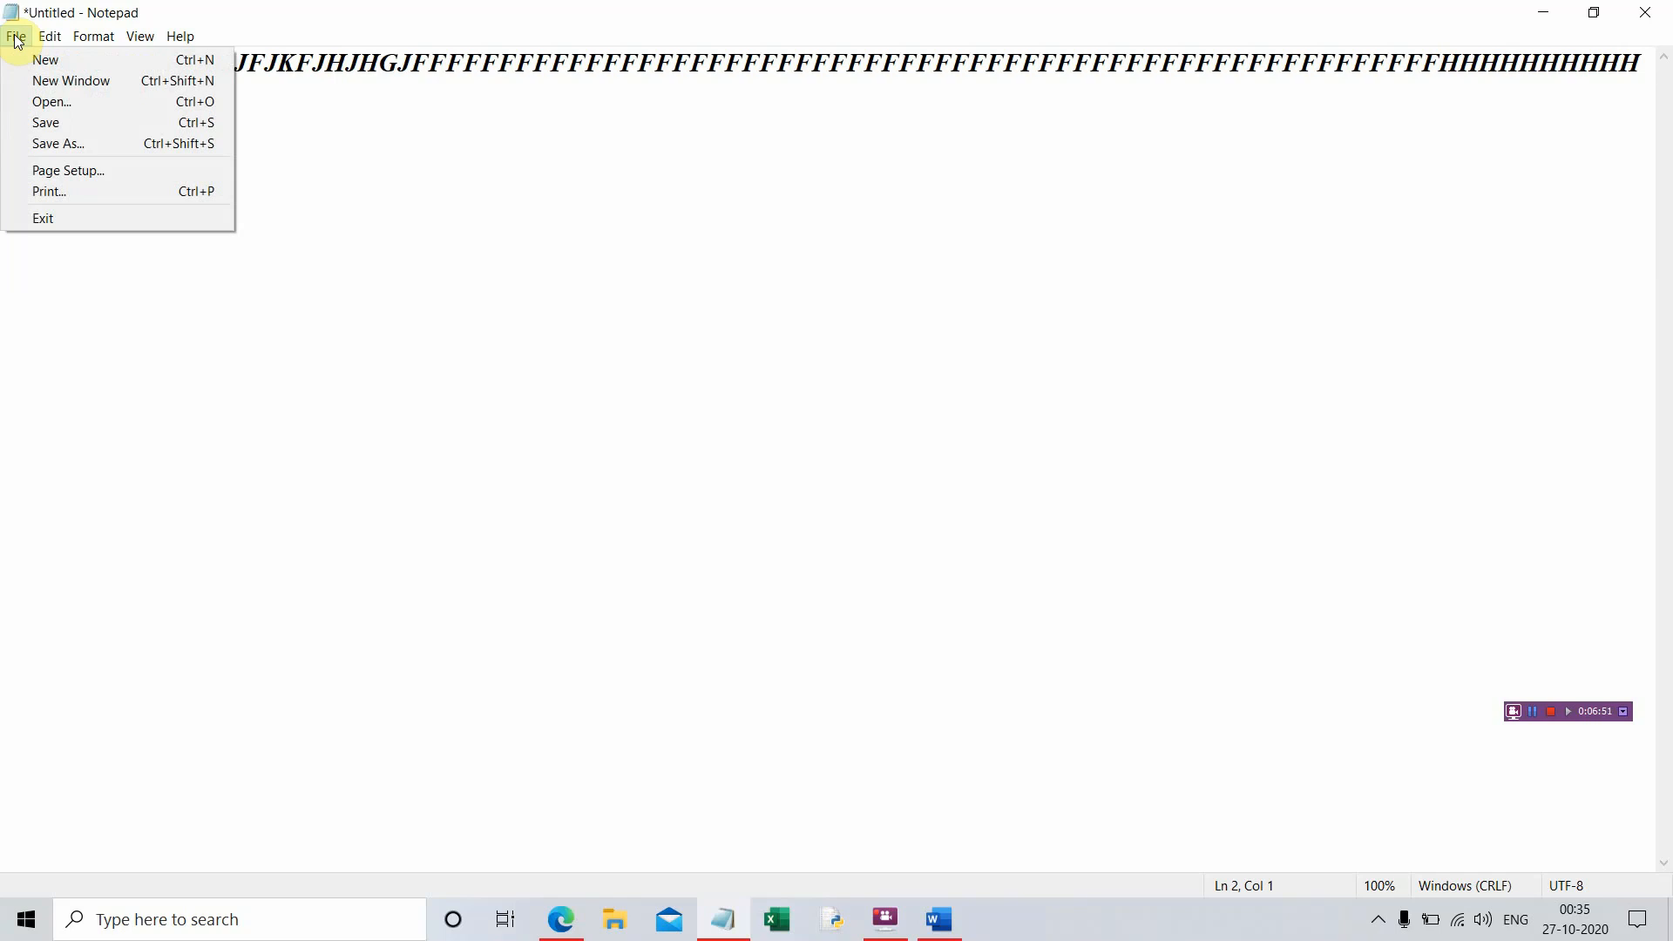
{"action": "left_click", "coordinate": [17, 39]}
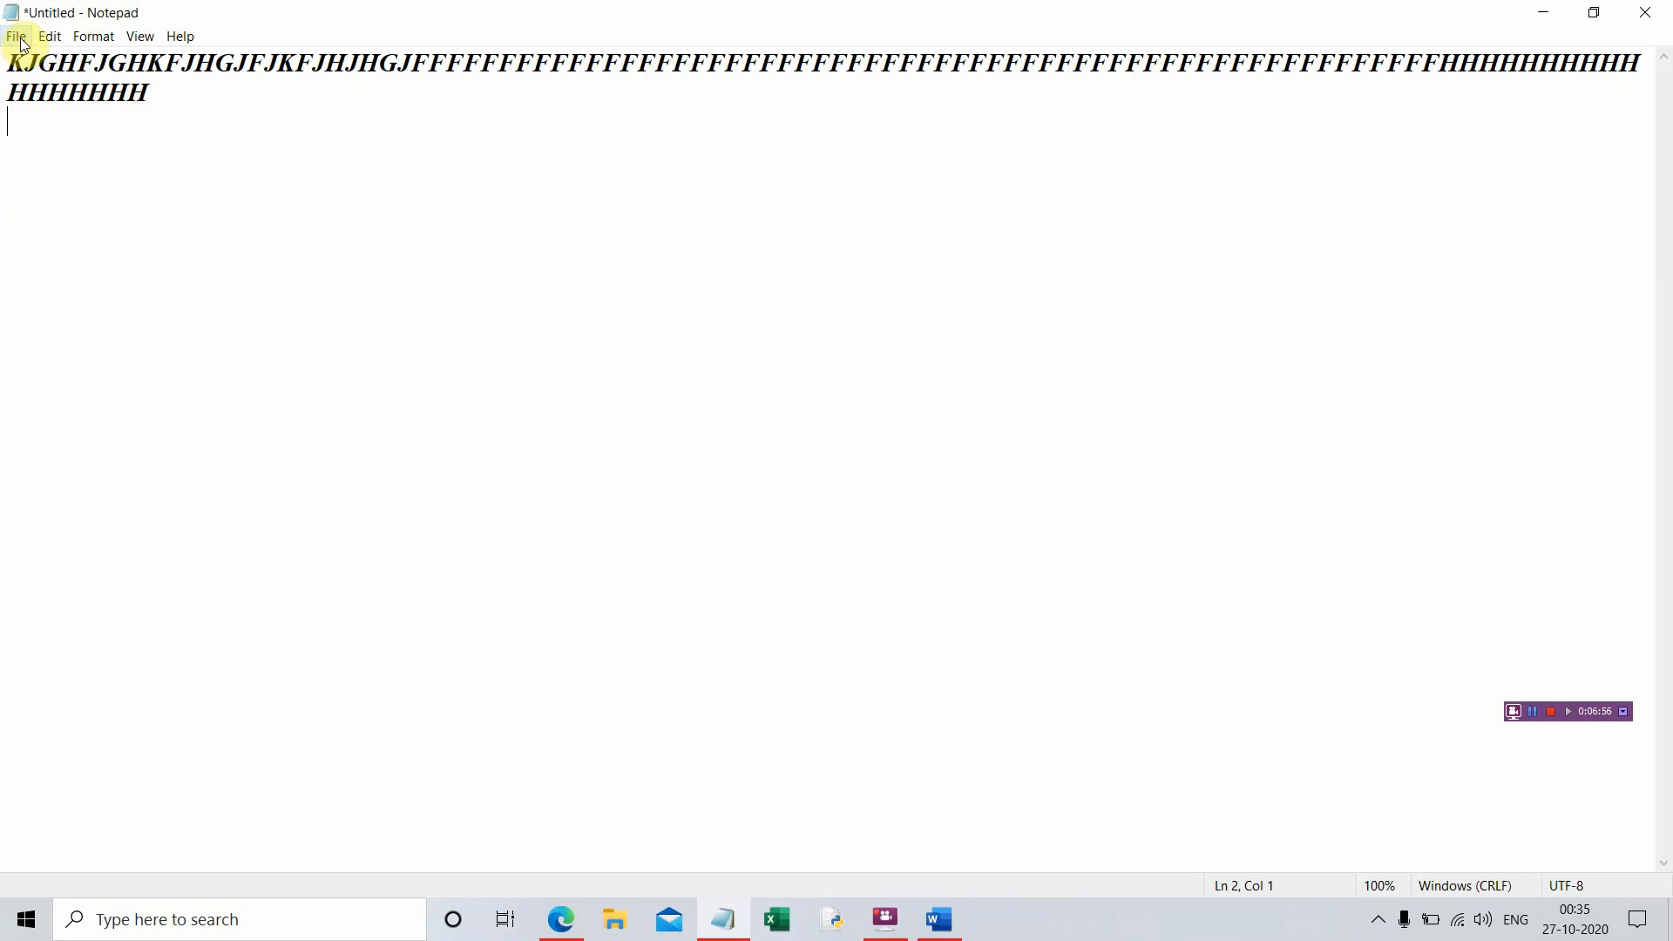
{"action": "left_click", "coordinate": [20, 38]}
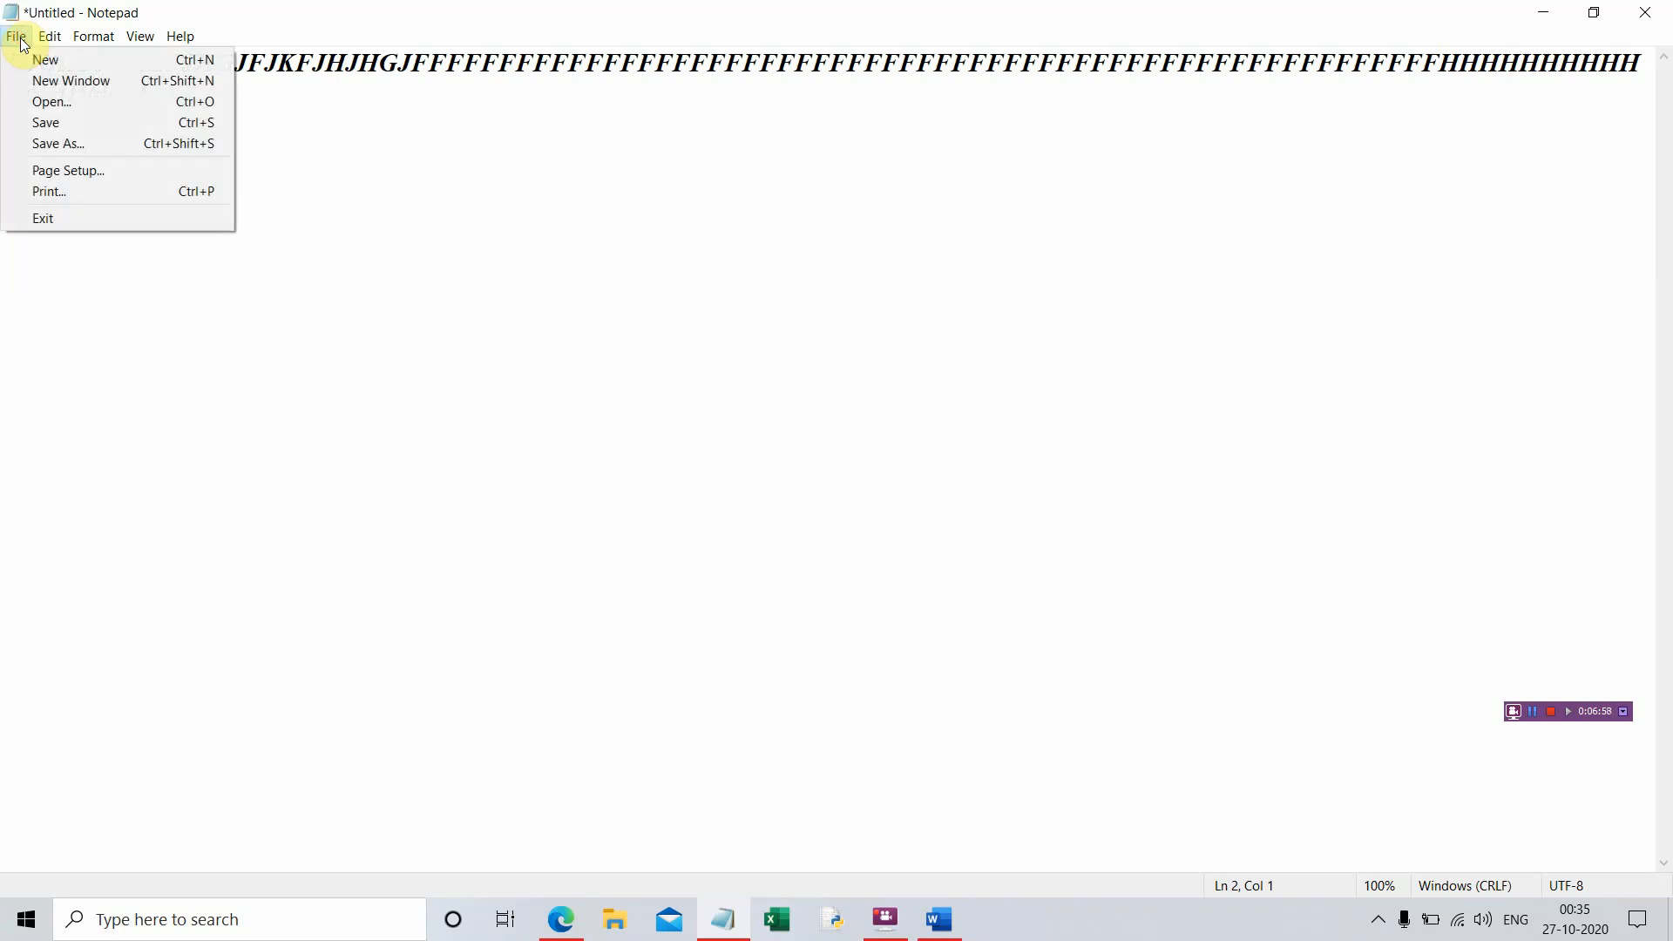
{"action": "left_click", "coordinate": [92, 124]}
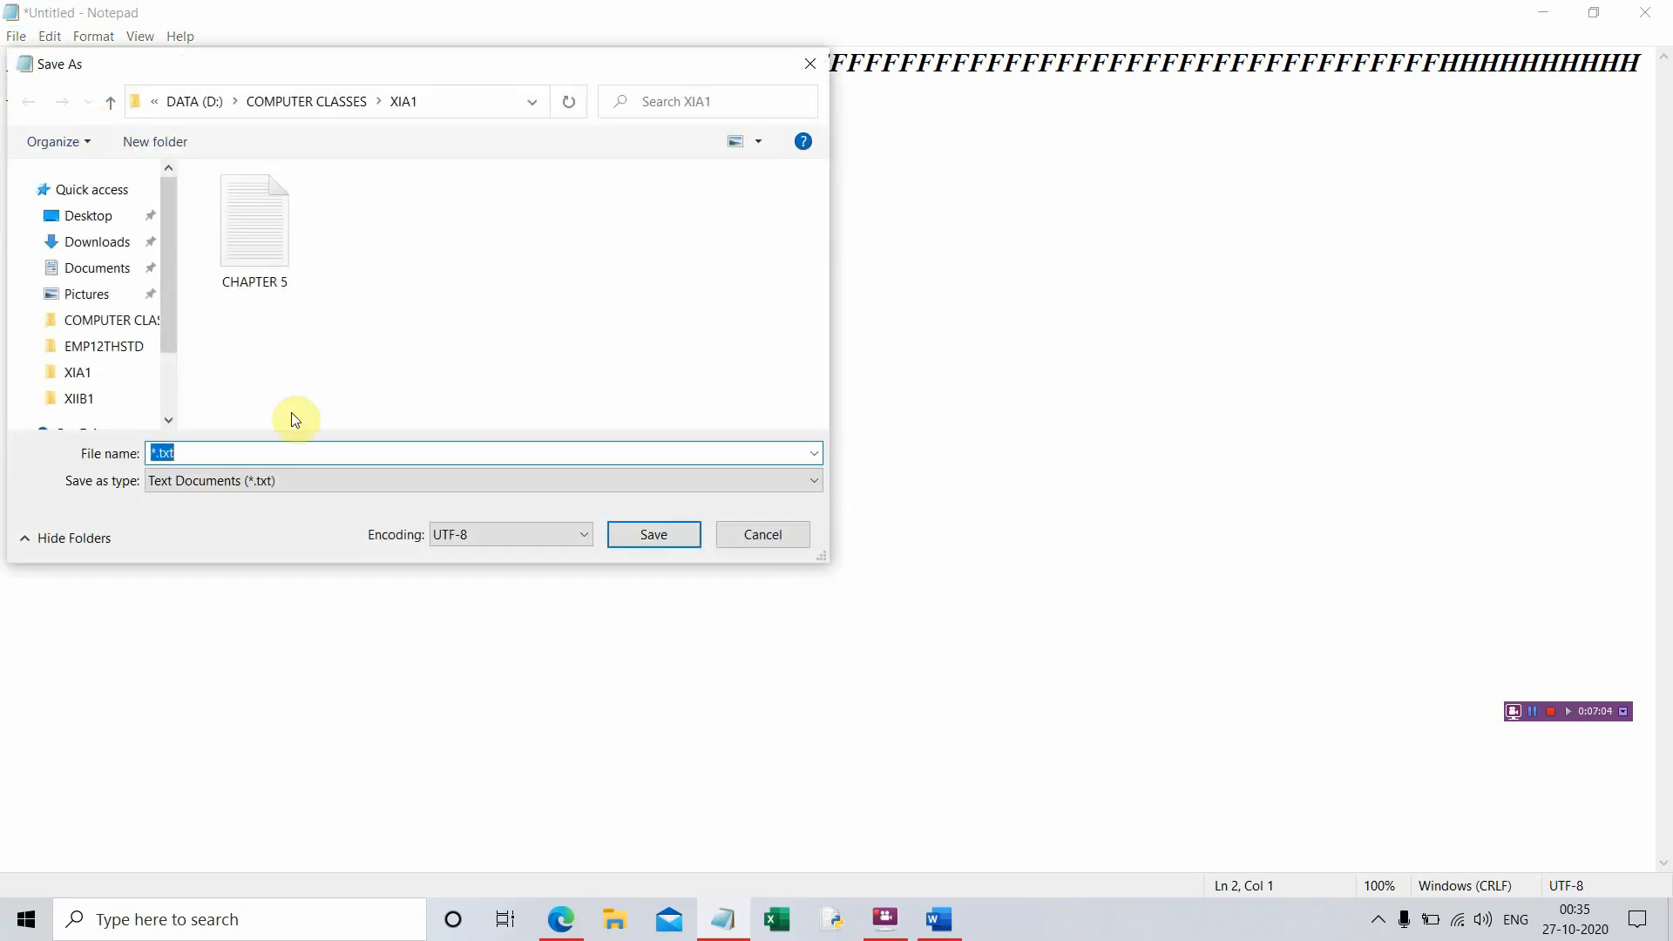
{"action": "left_click", "coordinate": [263, 452]}
{"action": "type", "text": "A"}
{"action": "left_click", "coordinate": [674, 540]}
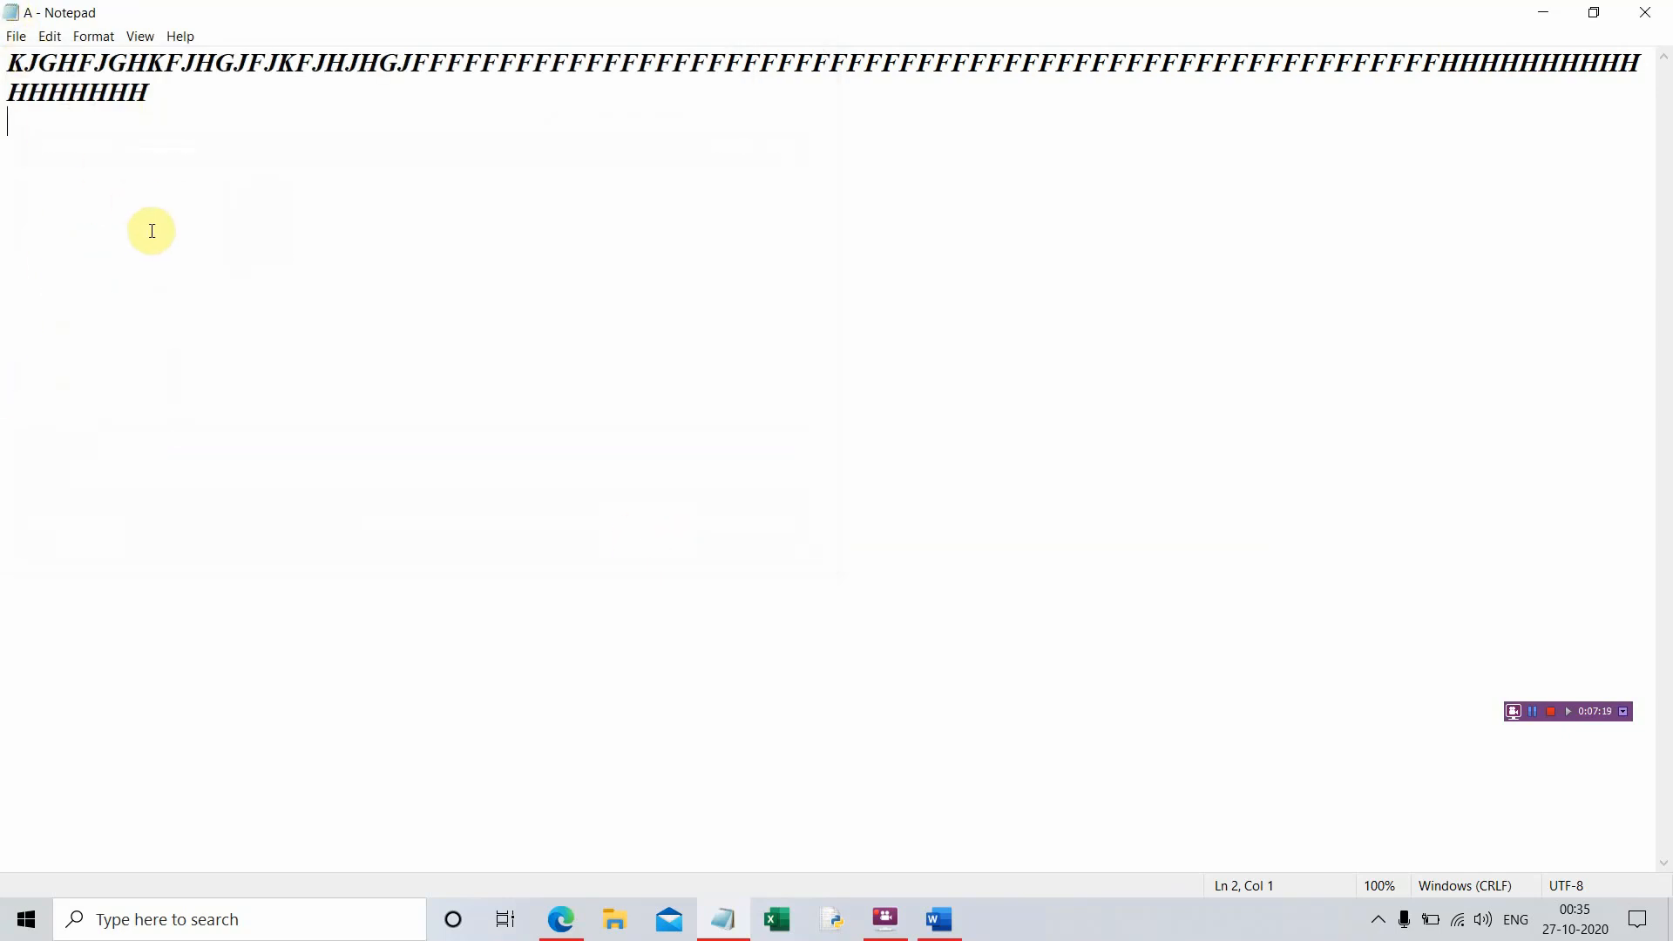
- Add the lines "JHDJFHDJFKDHFDHFKDJKFJDKJFKD" and "DJFHKDFK" to file A and save the changes
{"action": "type", "text": "JHDJFHDJFKDHFDHFKDJKFJDKJFKD"}
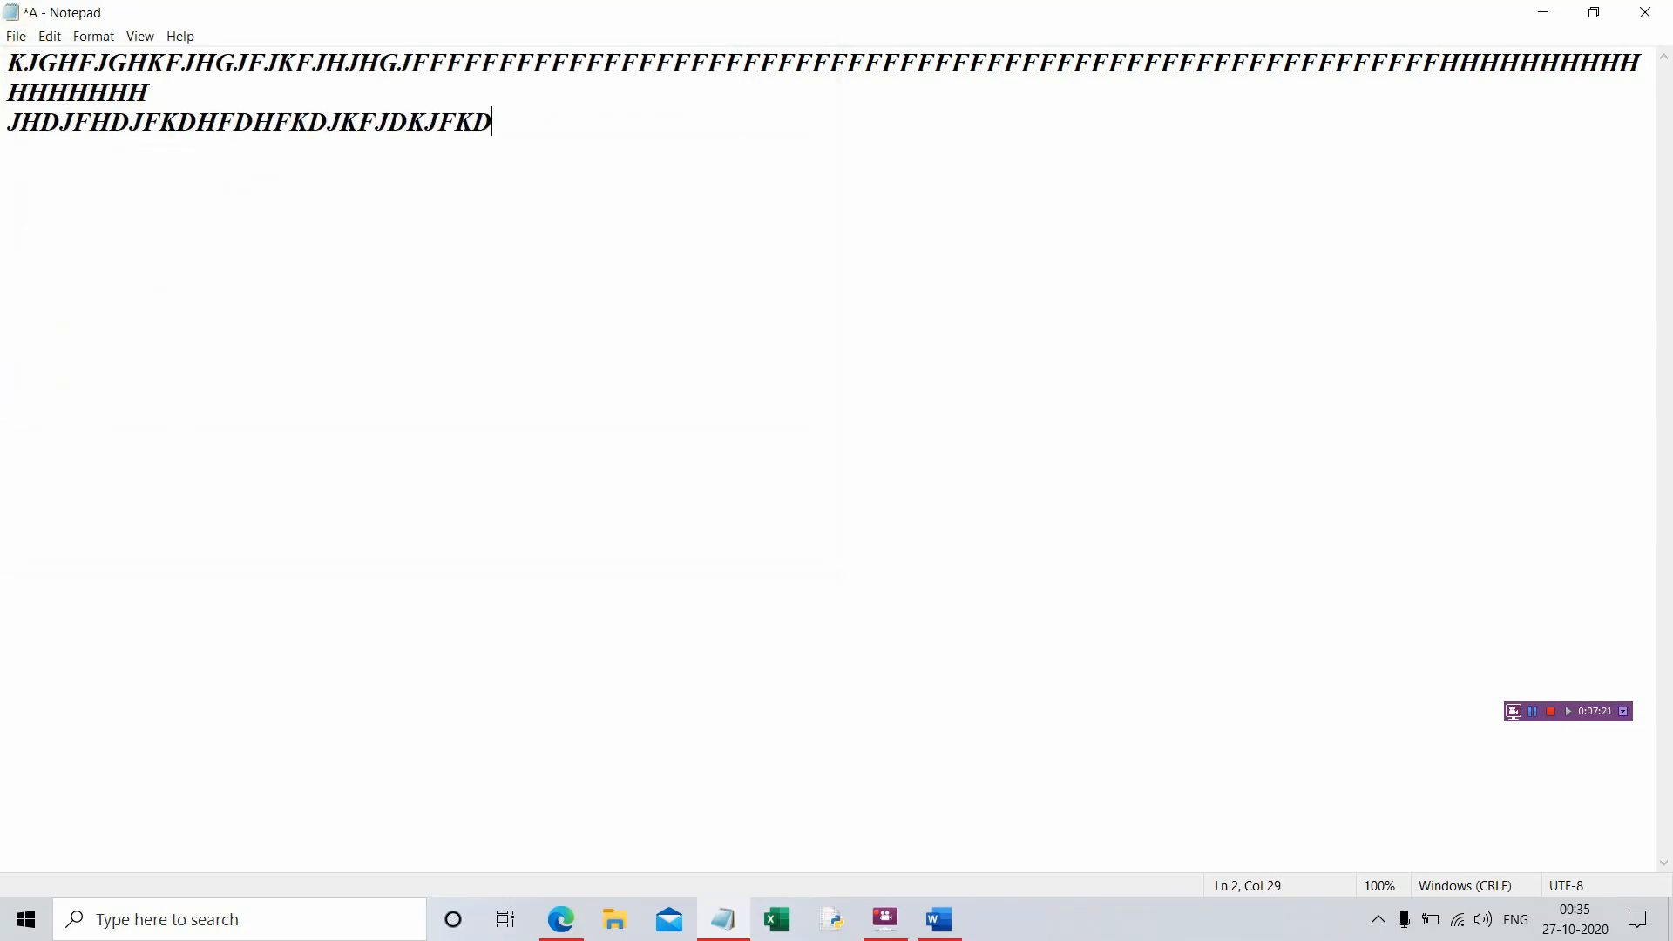
{"action": "key", "text": "Return"}
{"action": "type", "text": "DJFHKDFK"}
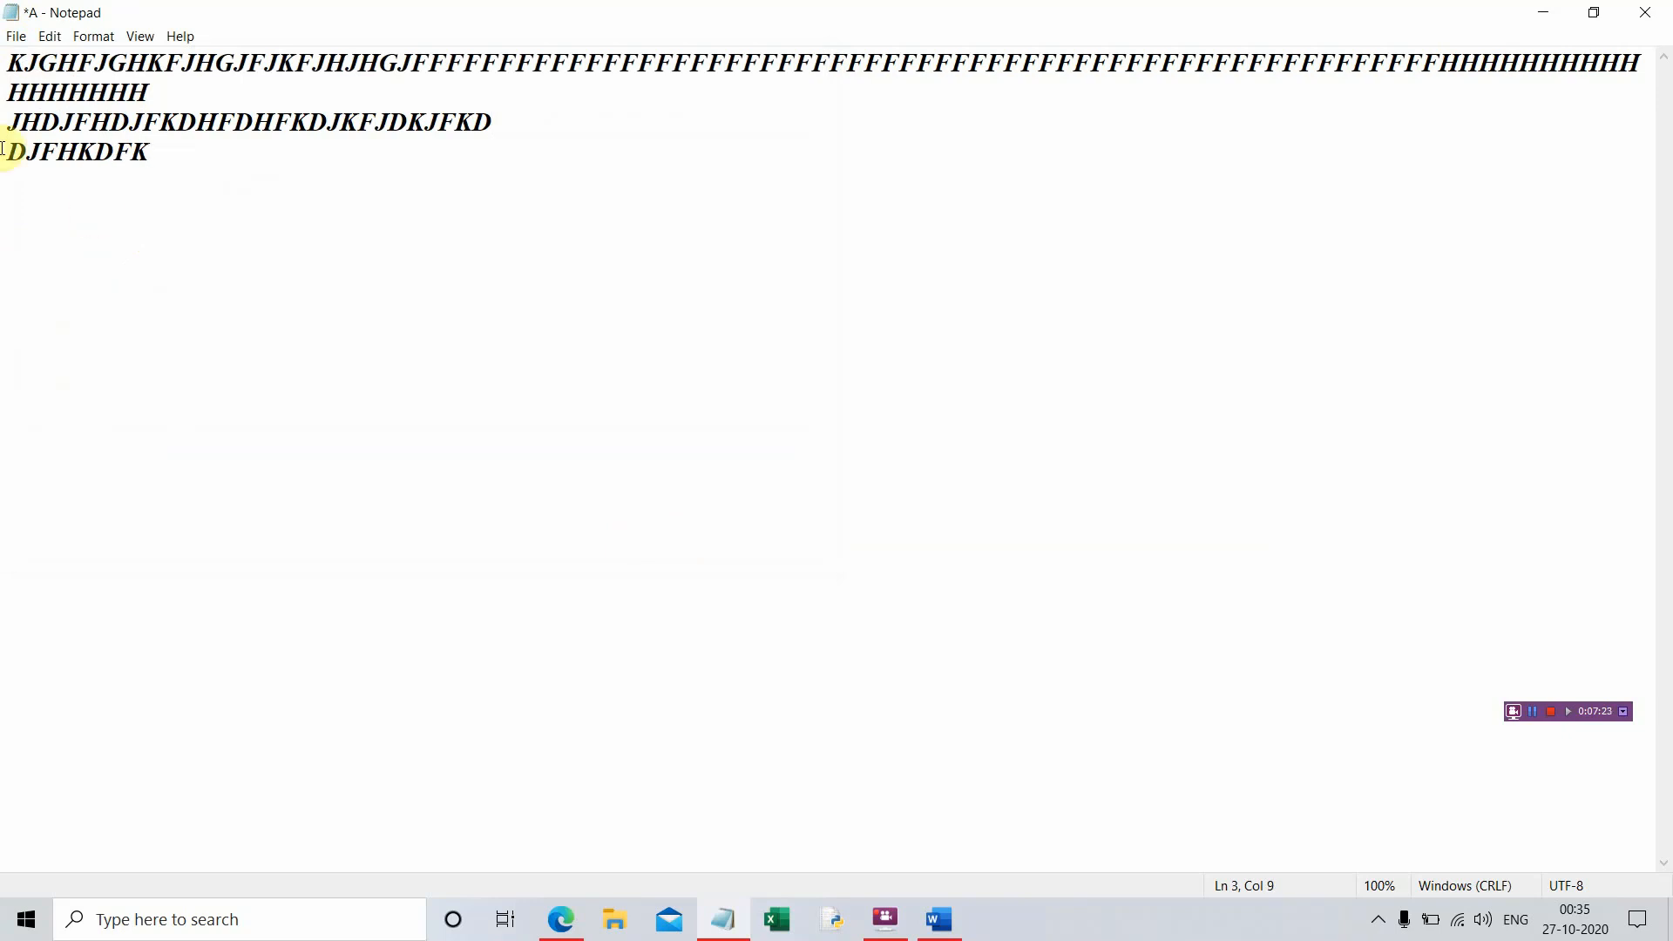
{"action": "left_click", "coordinate": [15, 36]}
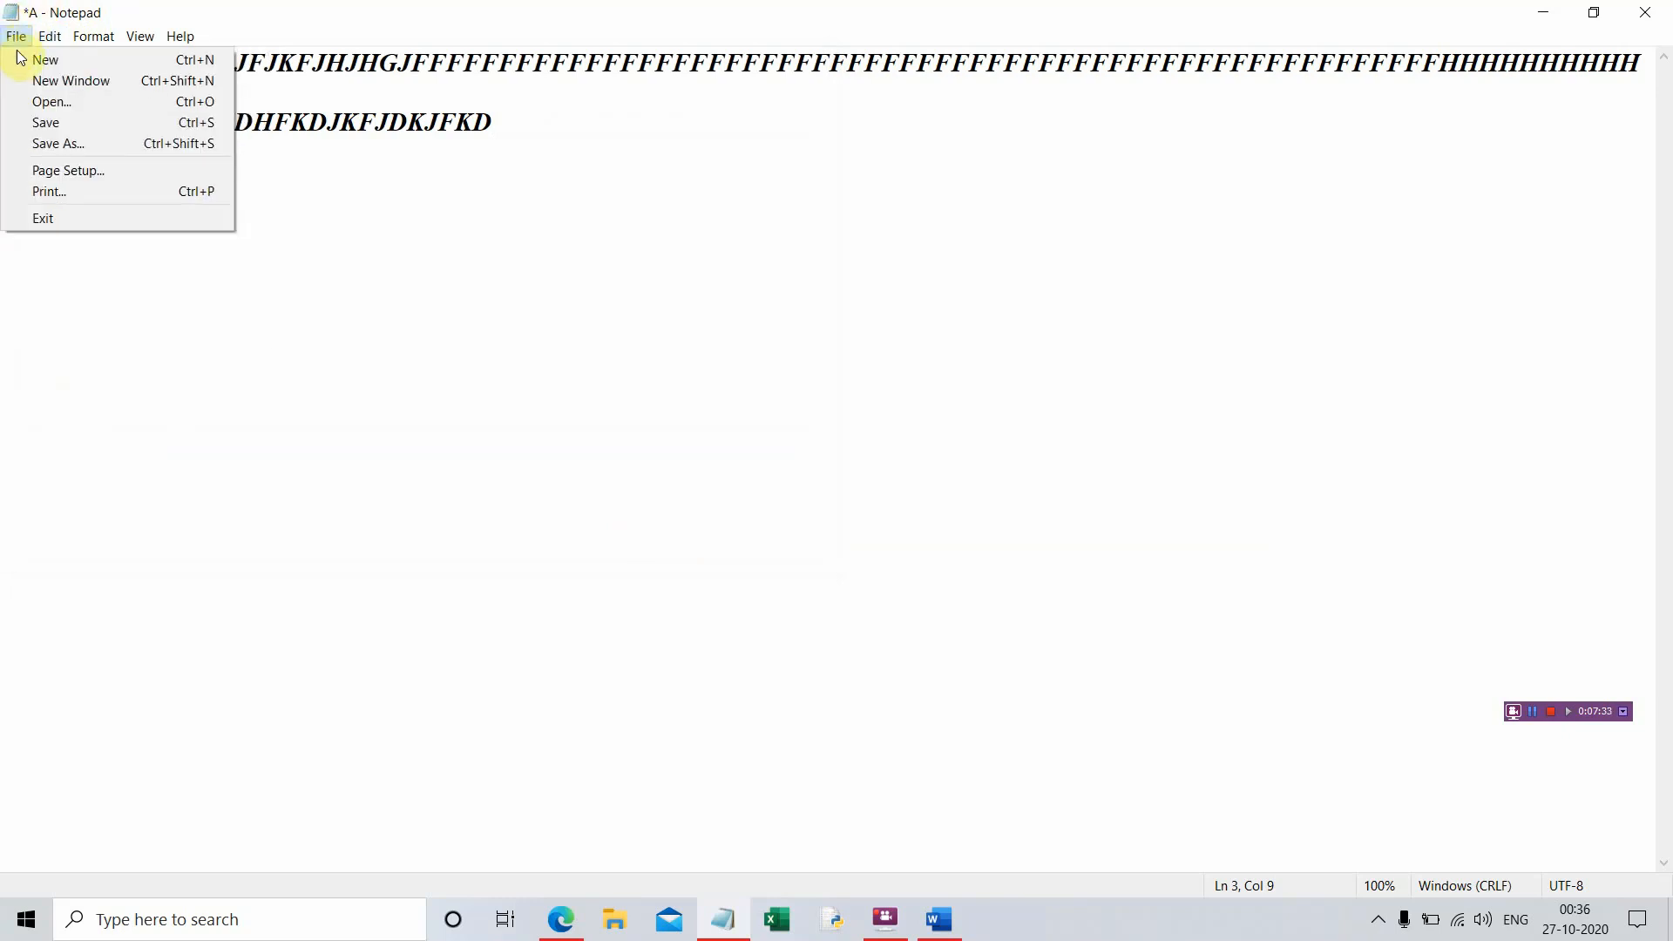
{"action": "left_click", "coordinate": [87, 125]}
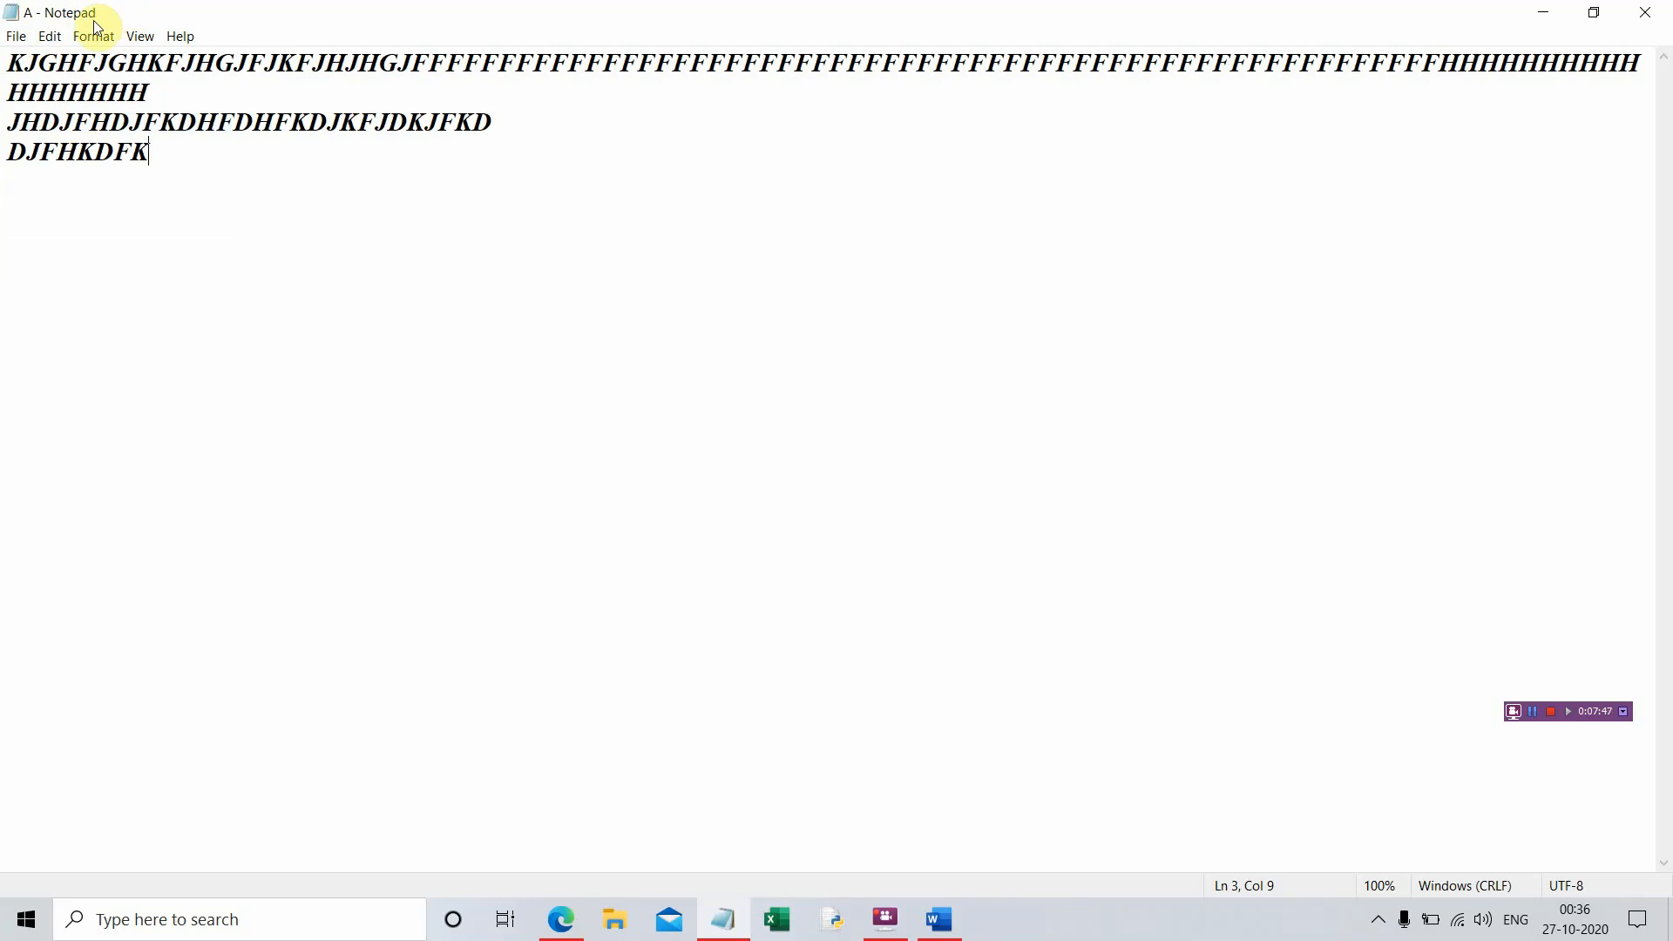
- Save a copy of the Notepad file in the XIA1 folder under the new name B
{"action": "left_click", "coordinate": [15, 37]}
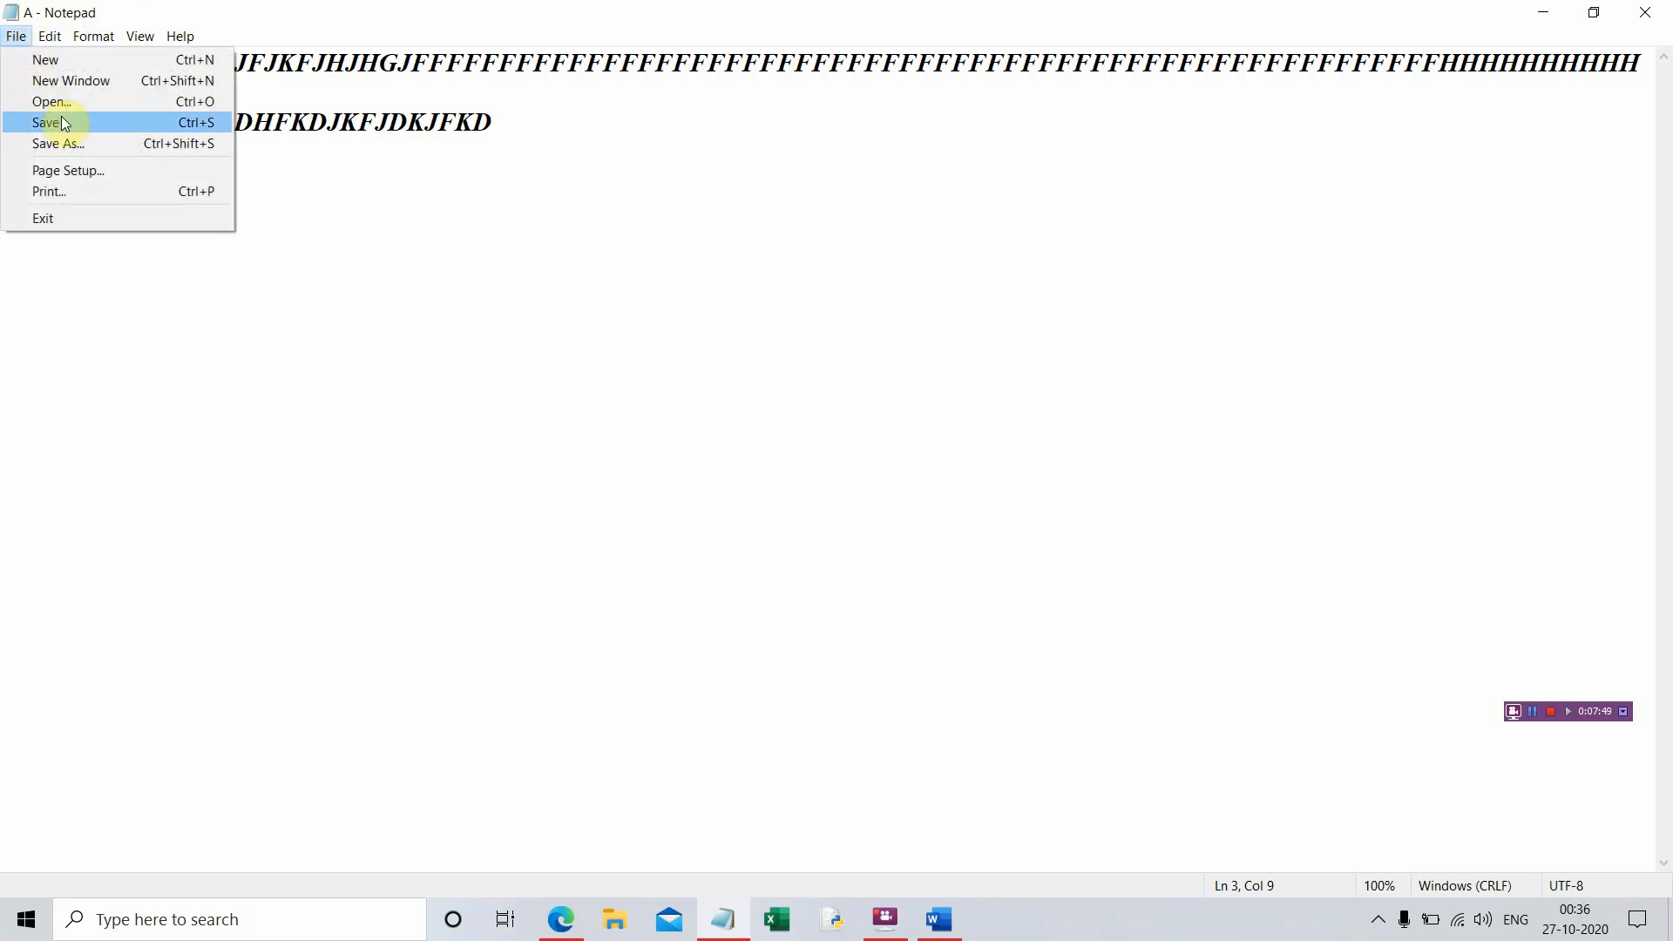
{"action": "left_click", "coordinate": [73, 150]}
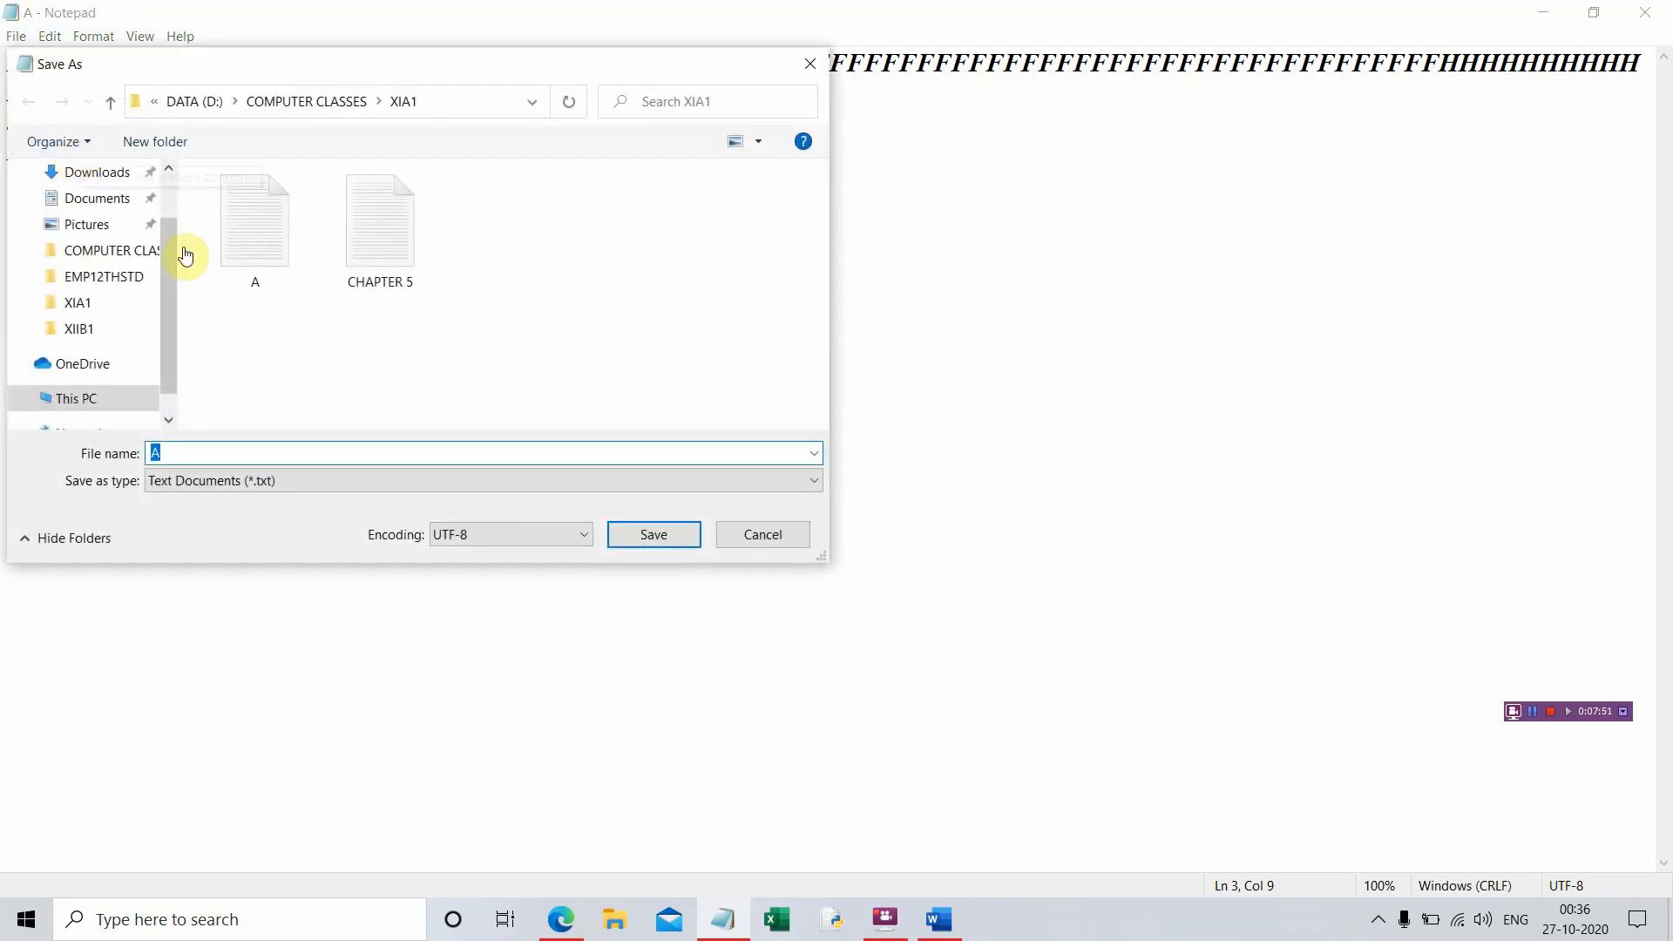
{"action": "type", "text": "B"}
{"action": "left_click", "coordinate": [685, 543]}
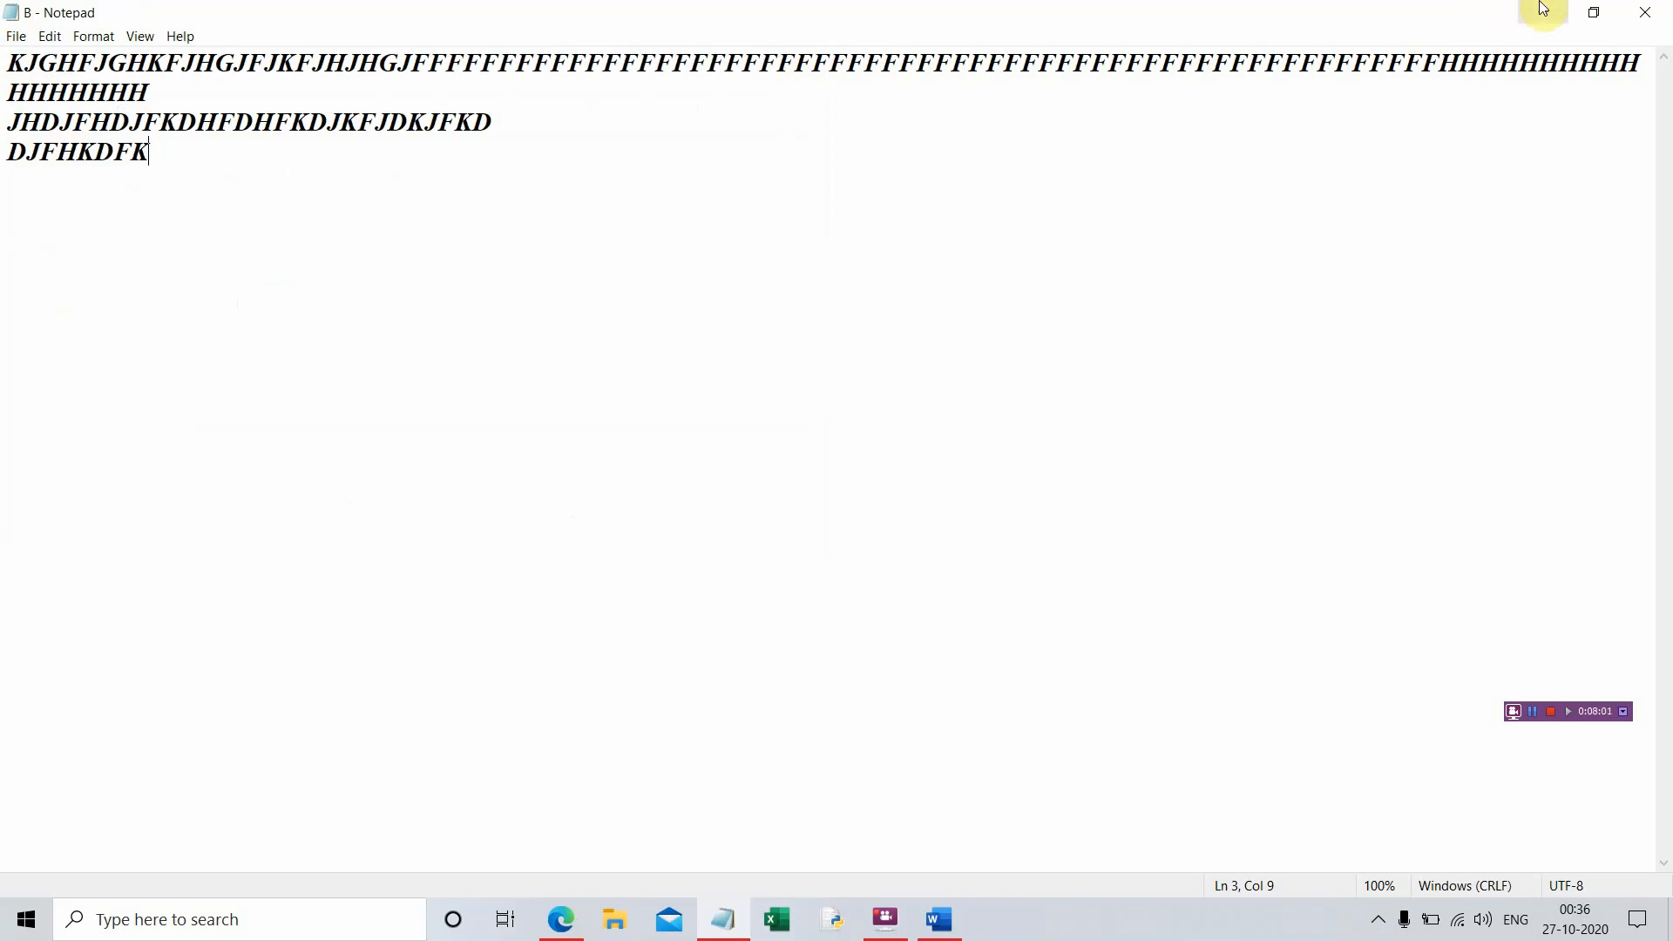
- Try to save the Notepad file again under the existing name B, then decline the replacement and cancel saving
{"action": "left_click", "coordinate": [19, 40]}
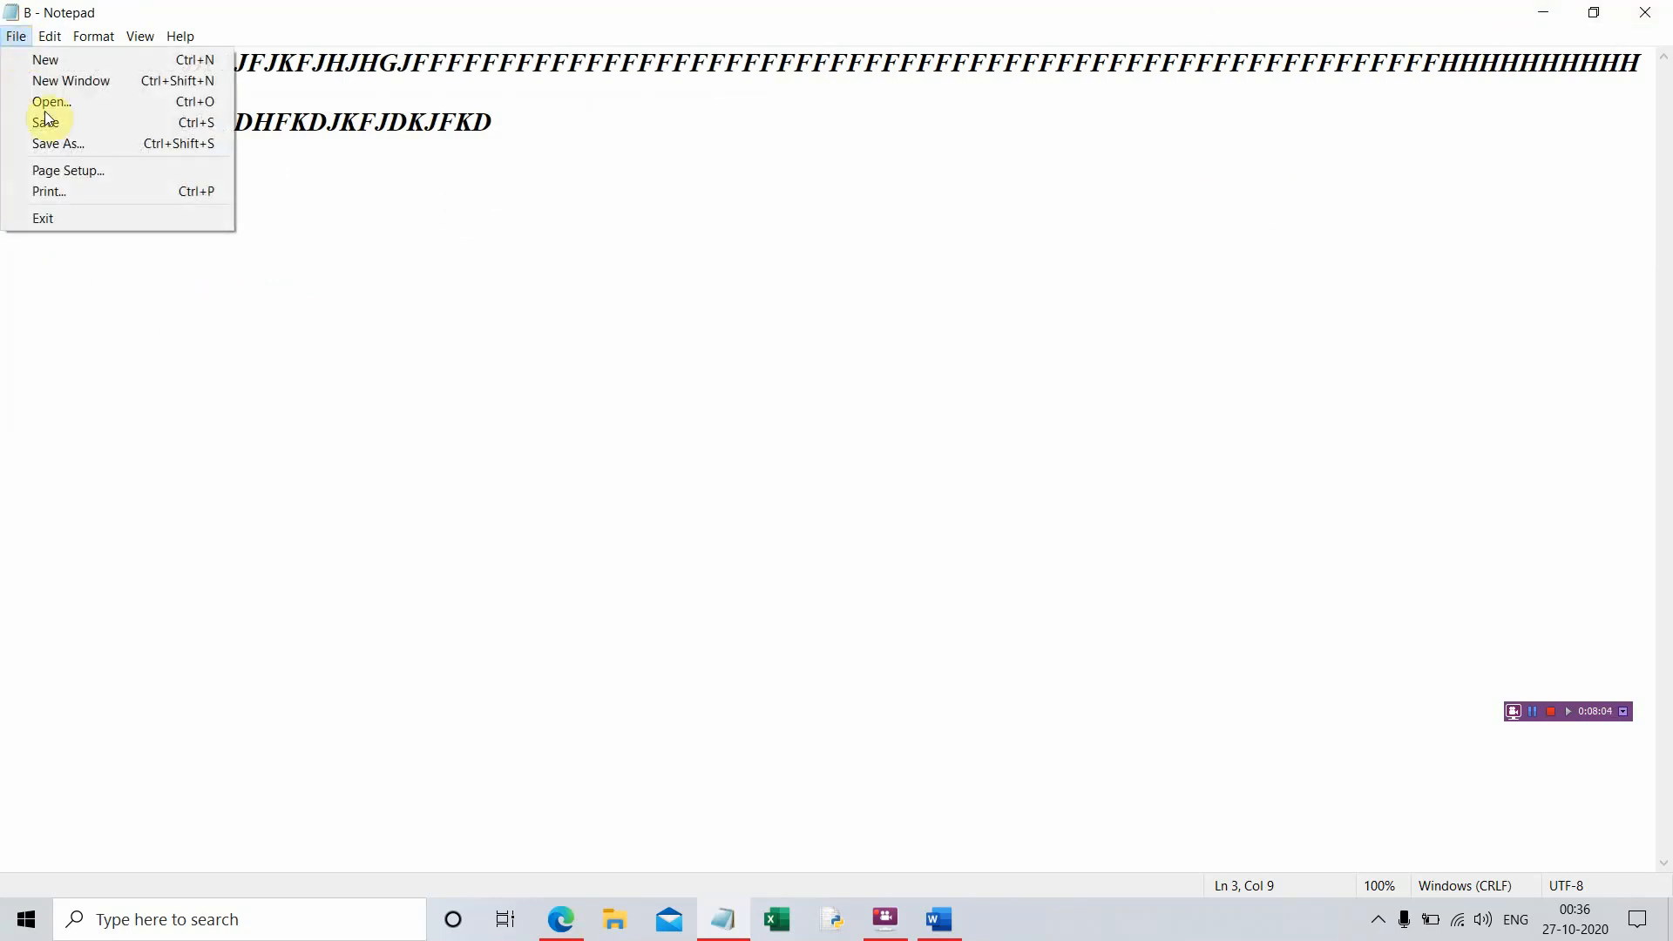
{"action": "left_click", "coordinate": [62, 144]}
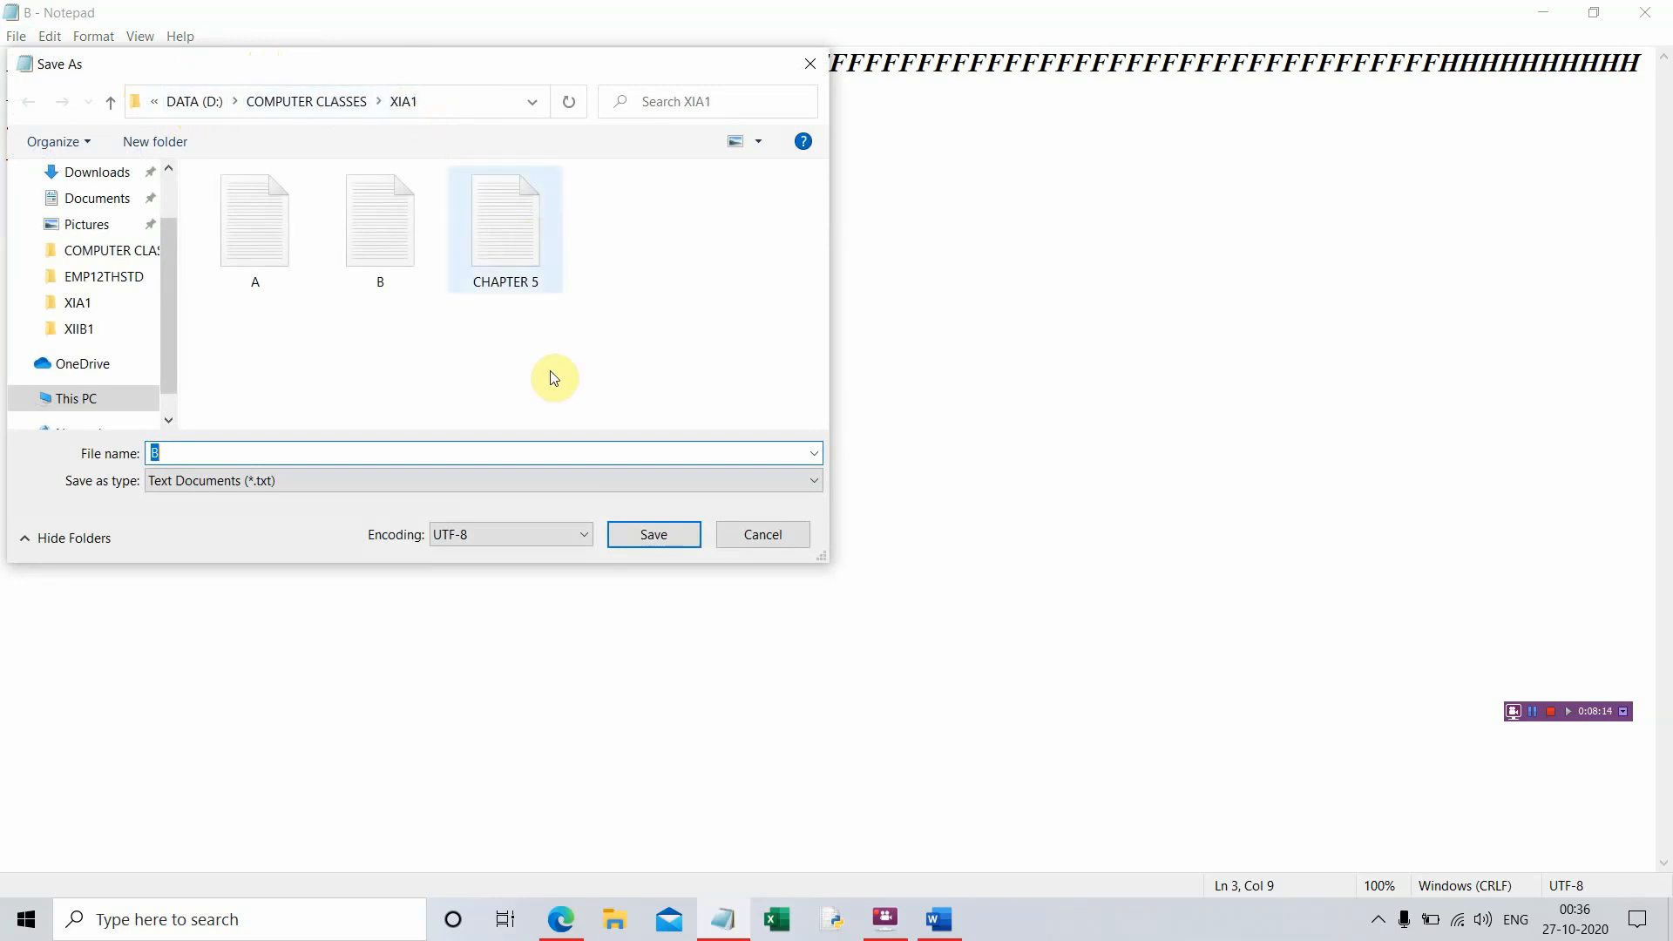
{"action": "left_click", "coordinate": [648, 538]}
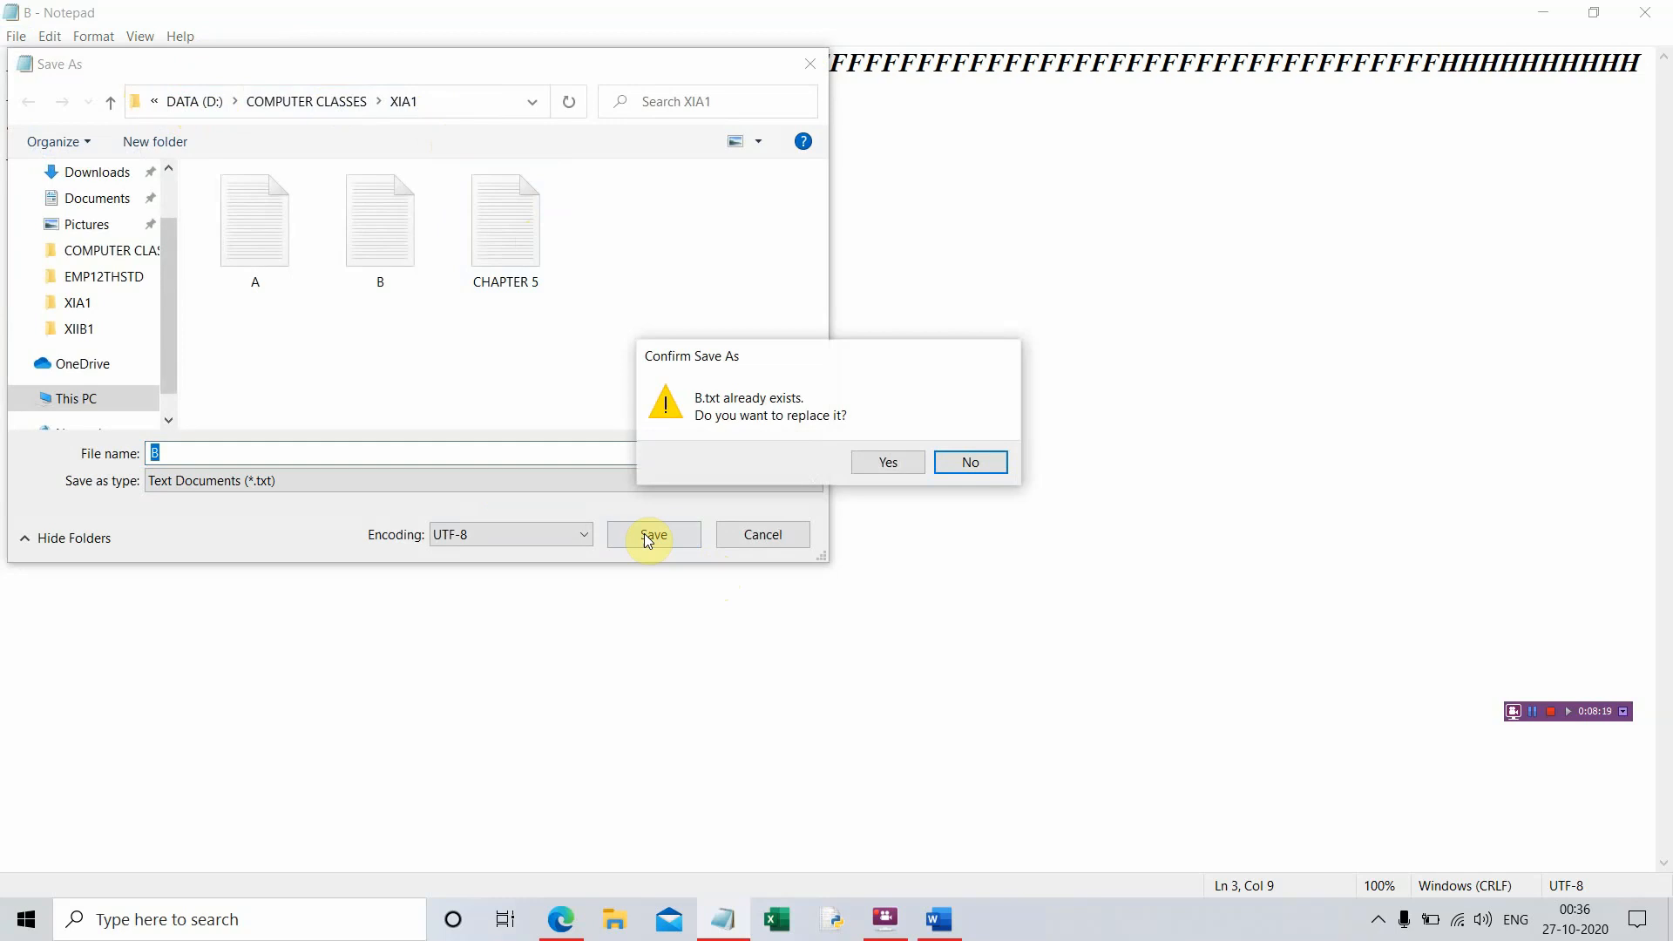
{"action": "left_click", "coordinate": [969, 462]}
{"action": "left_click", "coordinate": [1650, 13]}
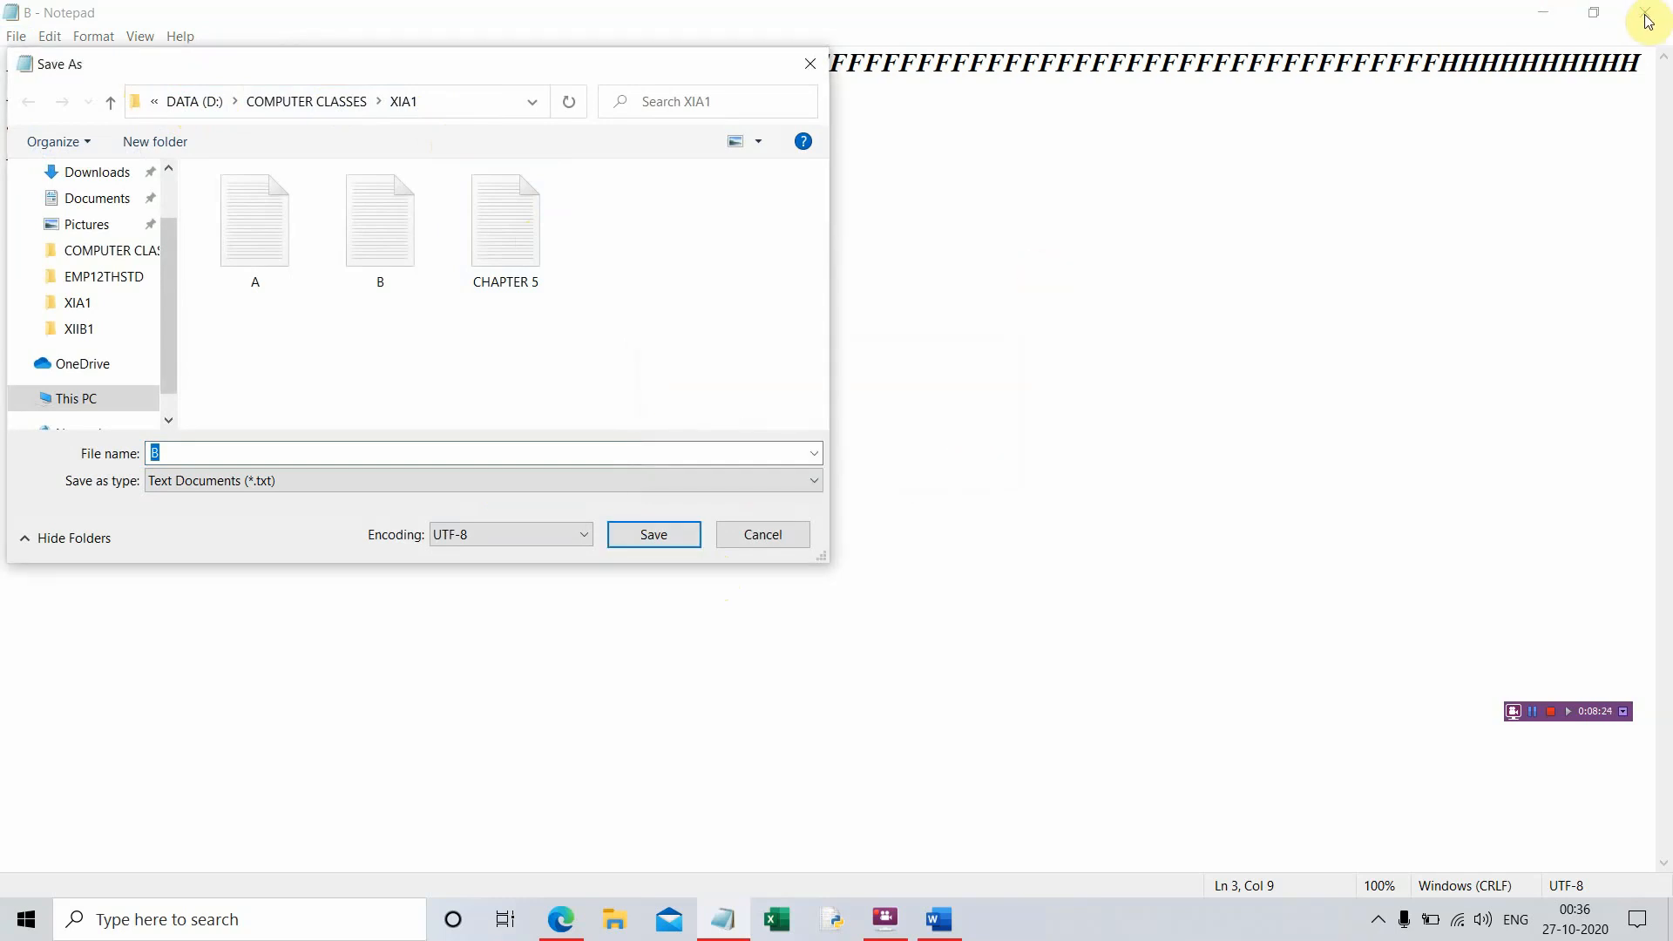
{"action": "left_click", "coordinate": [1647, 22]}
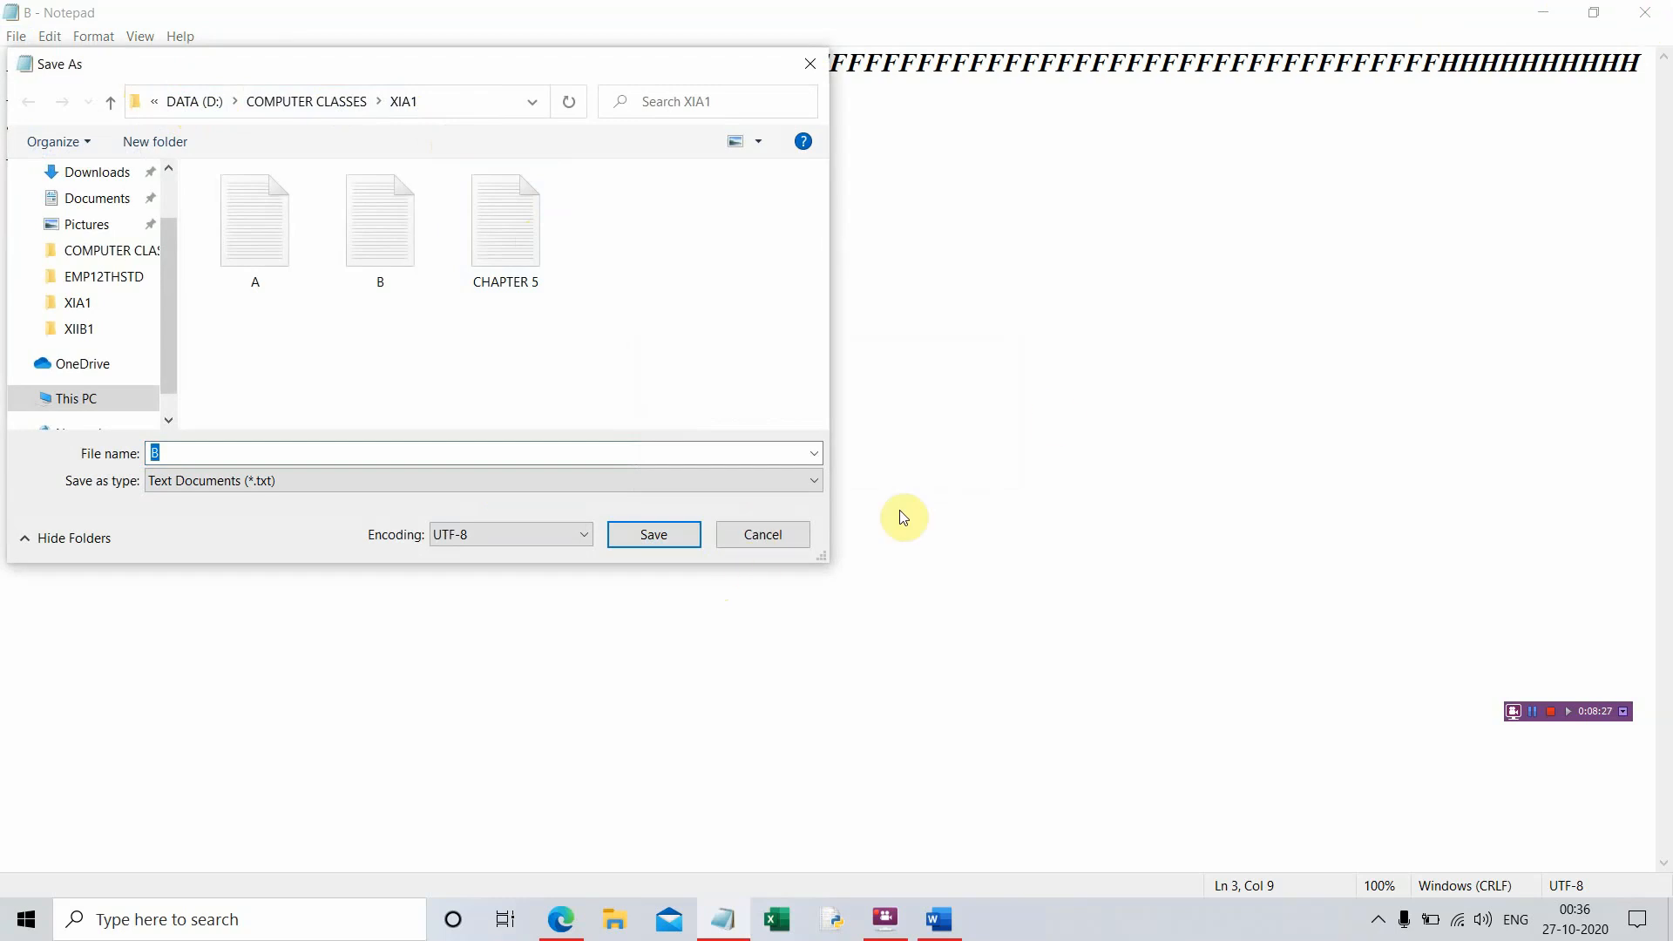
{"action": "left_click", "coordinate": [784, 535]}
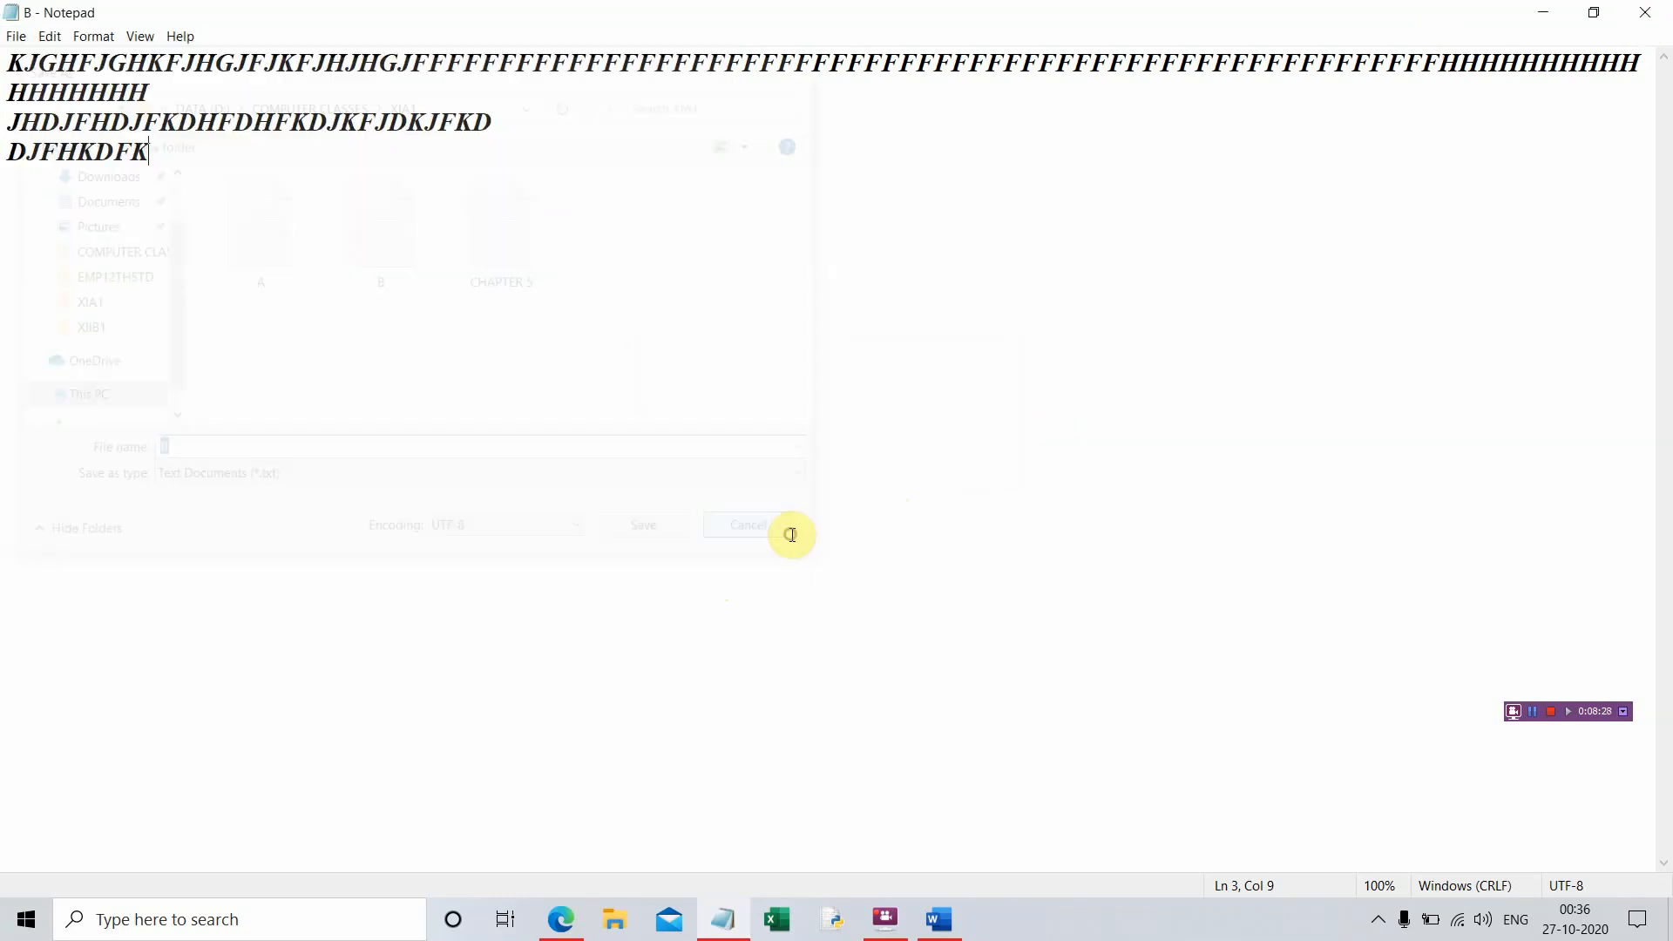
- Close the Notepad file B and the Word document Document1 without saving the Word changes
{"action": "left_click", "coordinate": [1653, 21]}
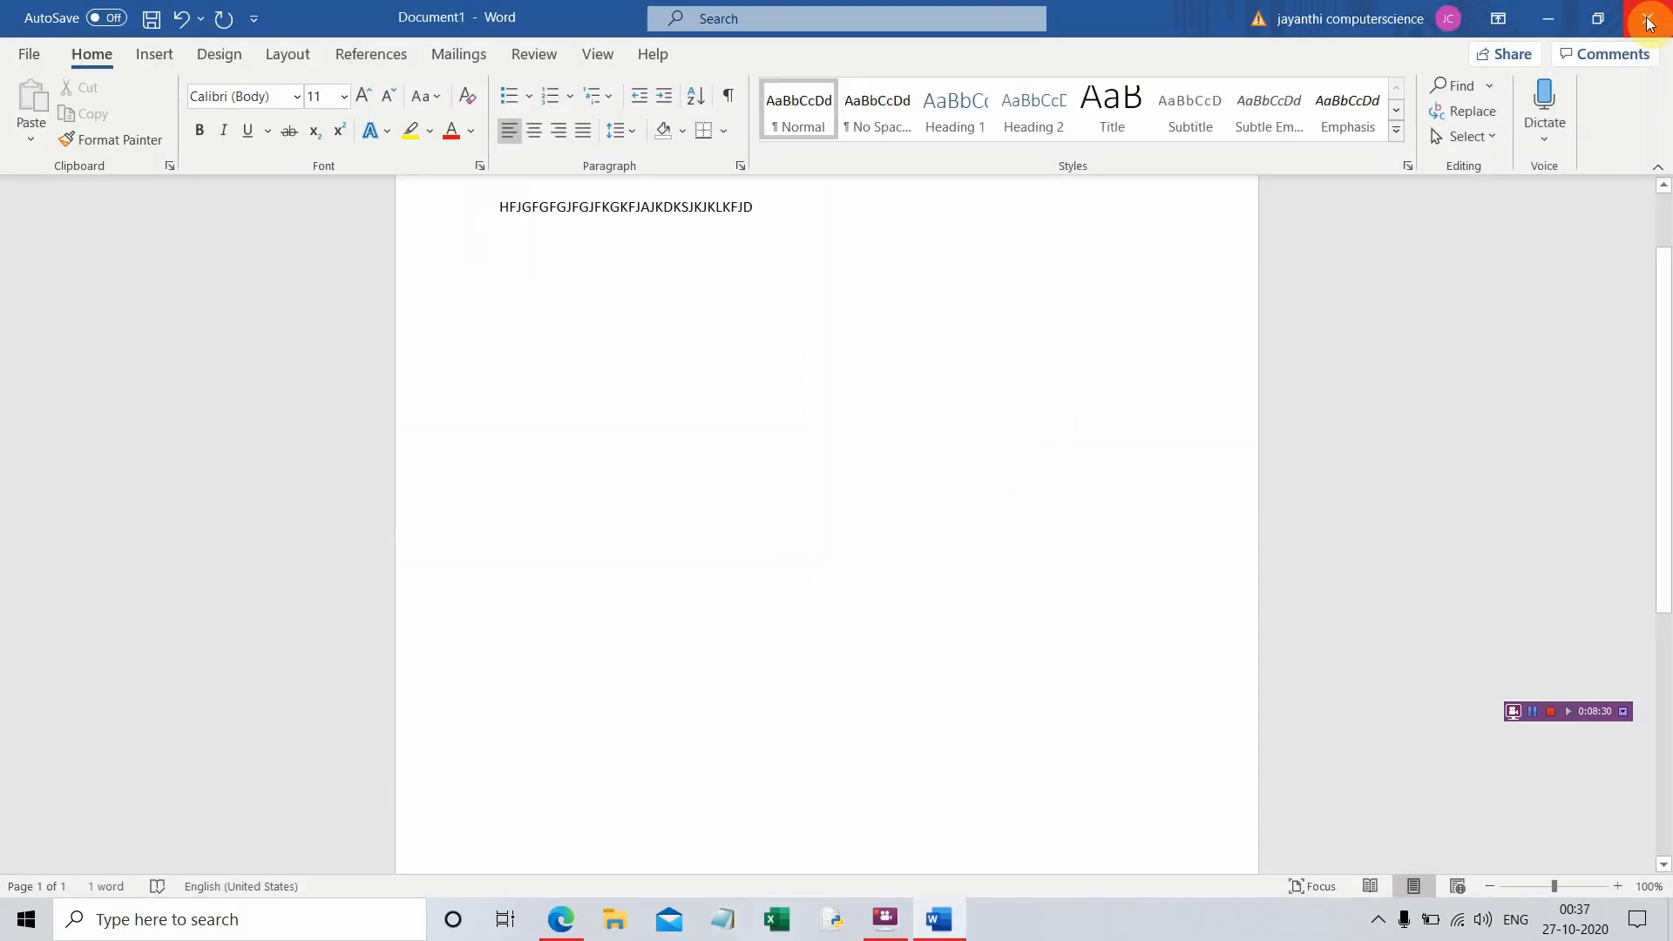
{"action": "left_click", "coordinate": [1648, 21]}
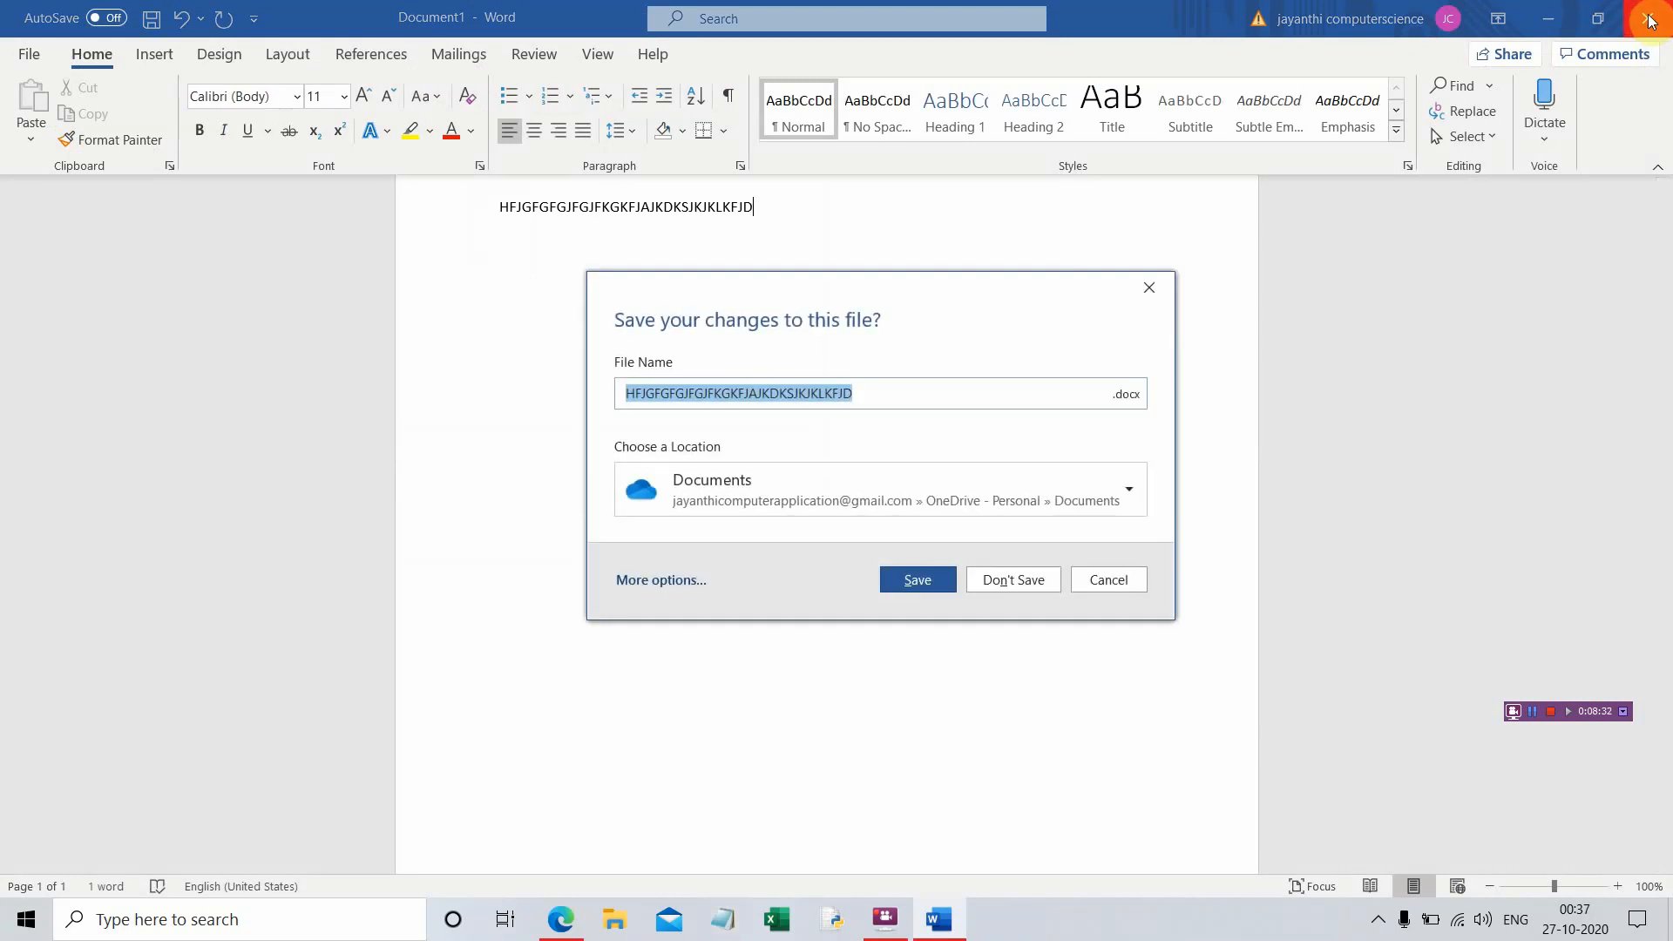
{"action": "left_click", "coordinate": [1022, 579]}
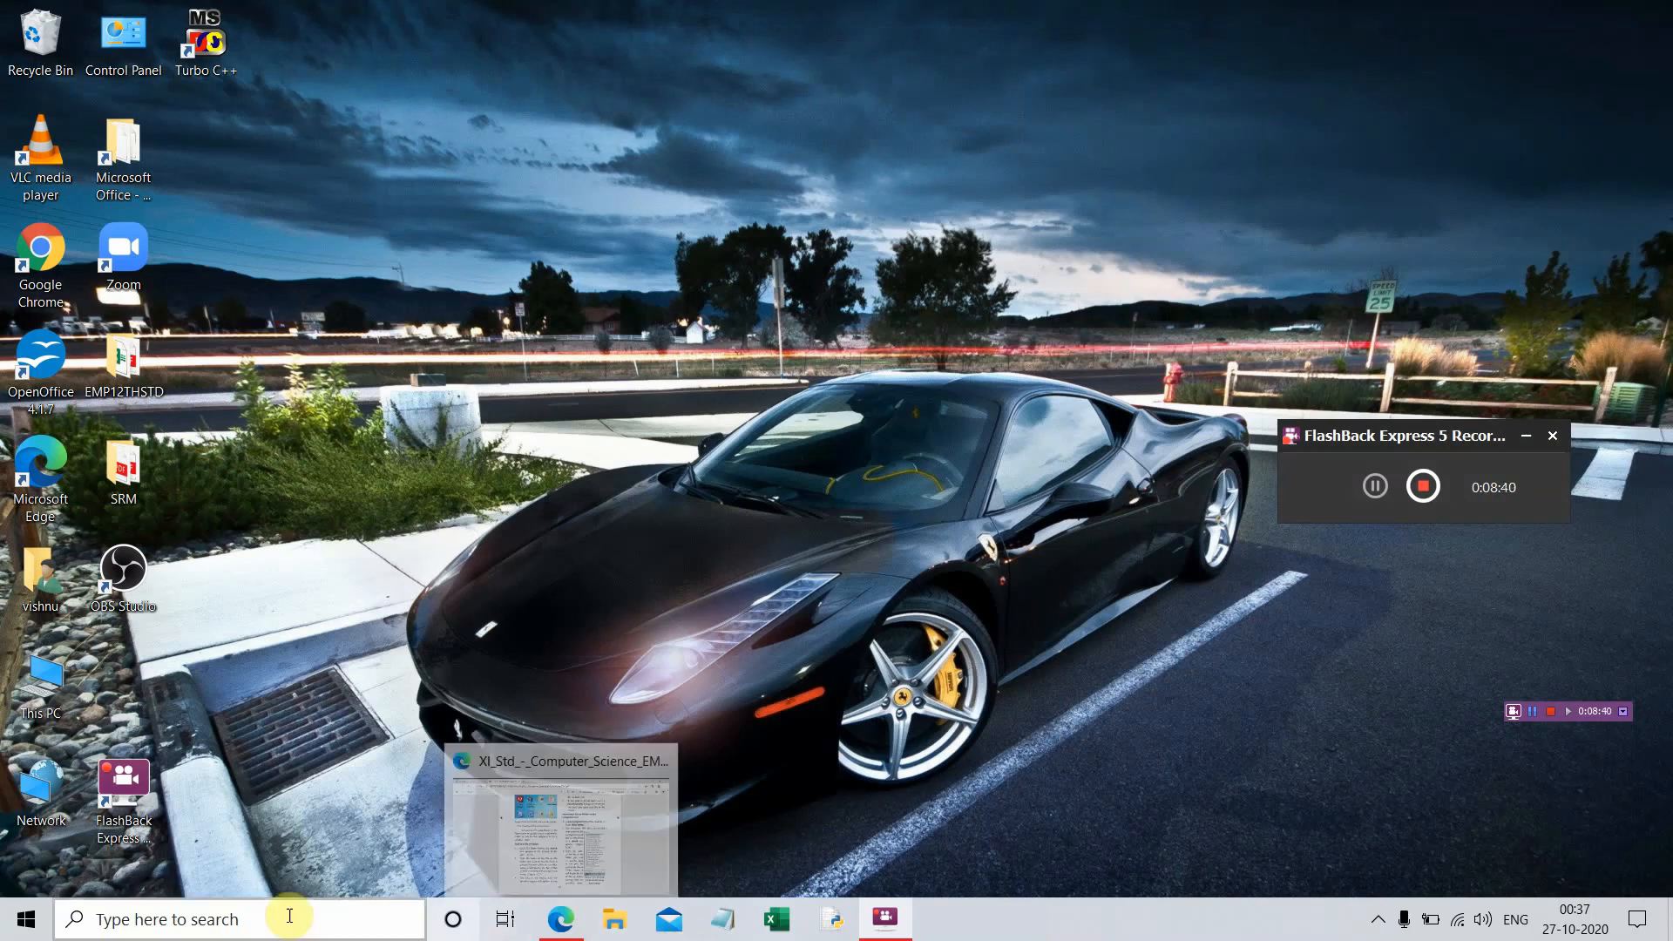
- Open This PC in a maximized window, browse through Desktop to the EMP12THSTD folder, and close the window
{"action": "double_click", "coordinate": [29, 687]}
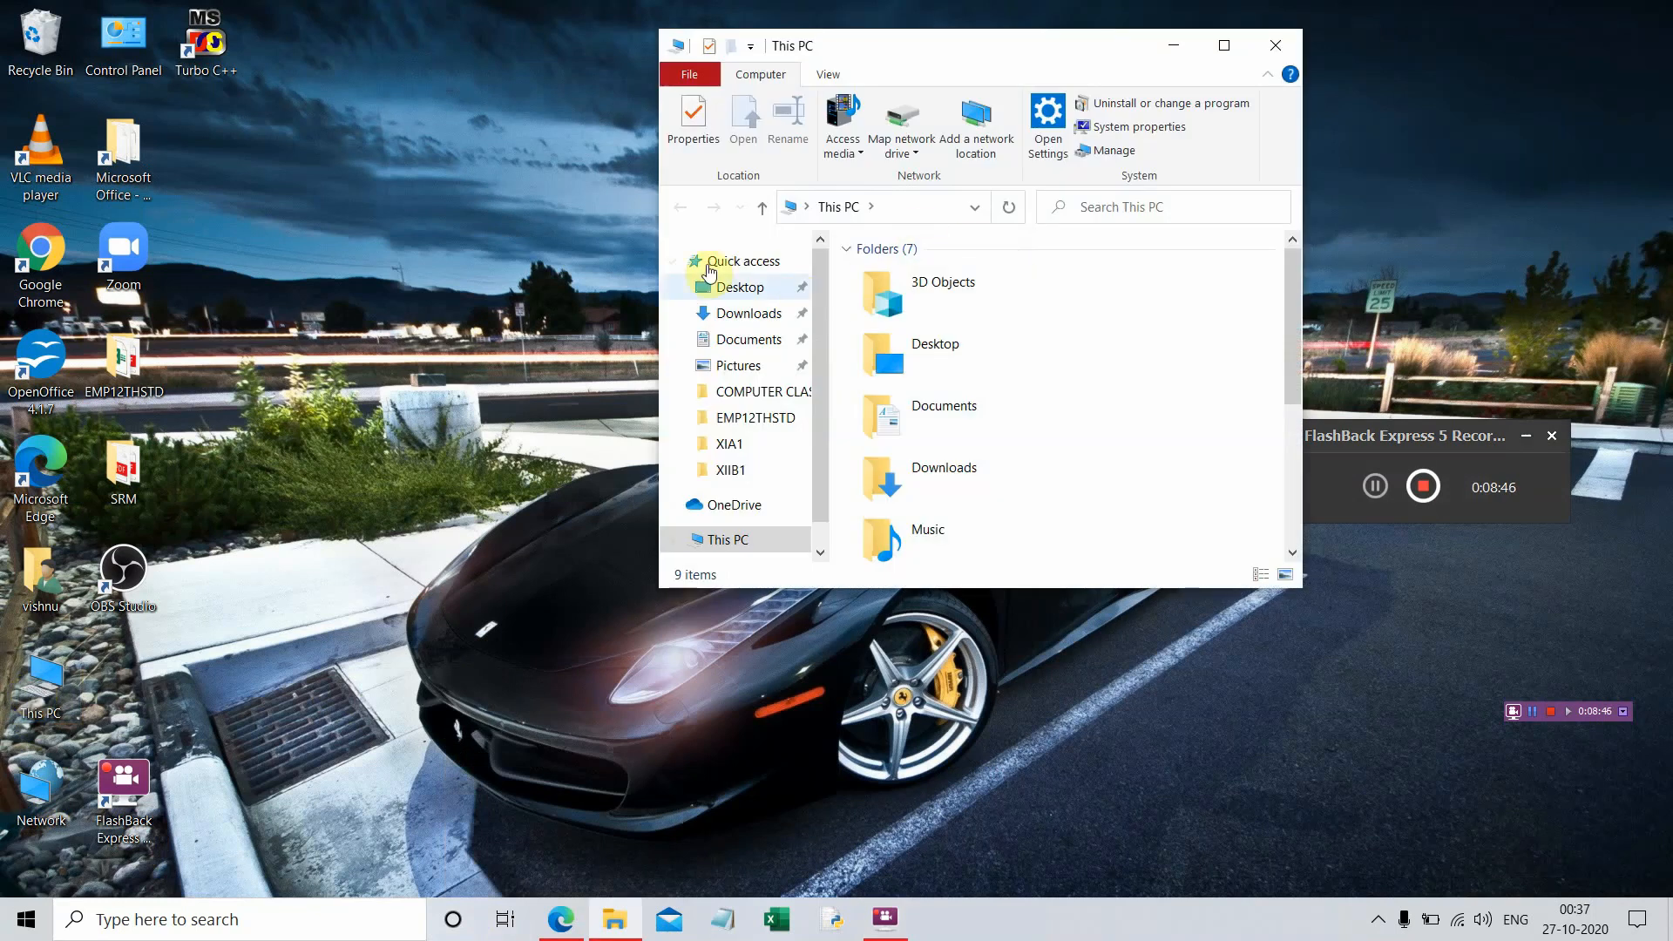
{"action": "left_click", "coordinate": [1223, 48]}
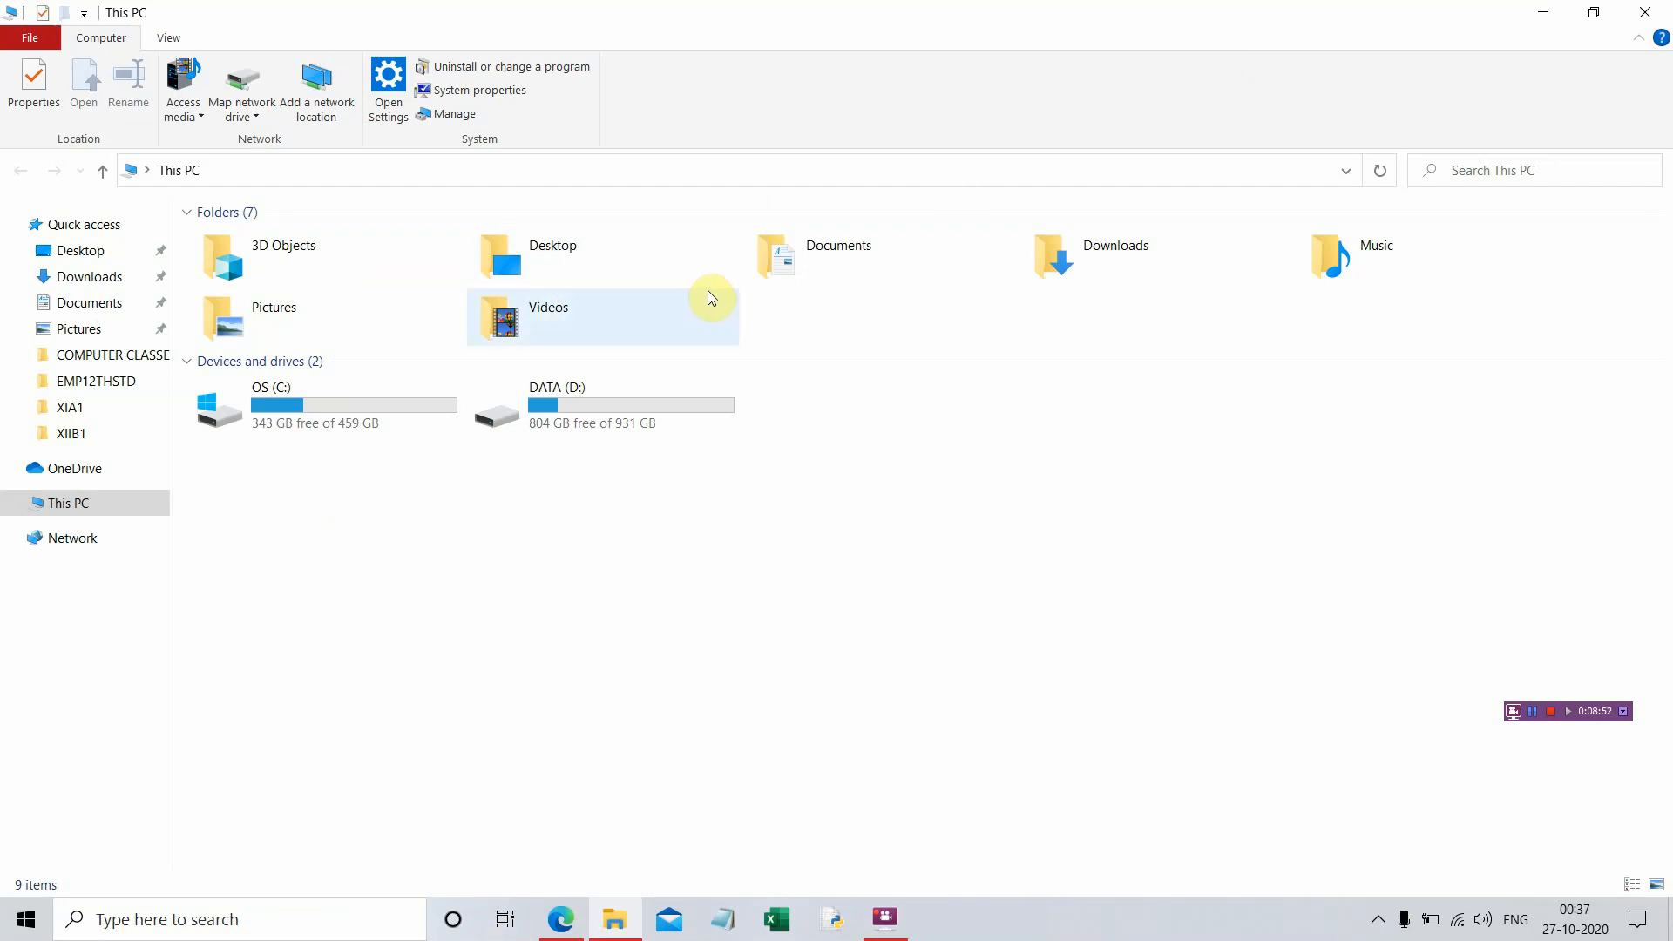
{"action": "double_click", "coordinate": [528, 265]}
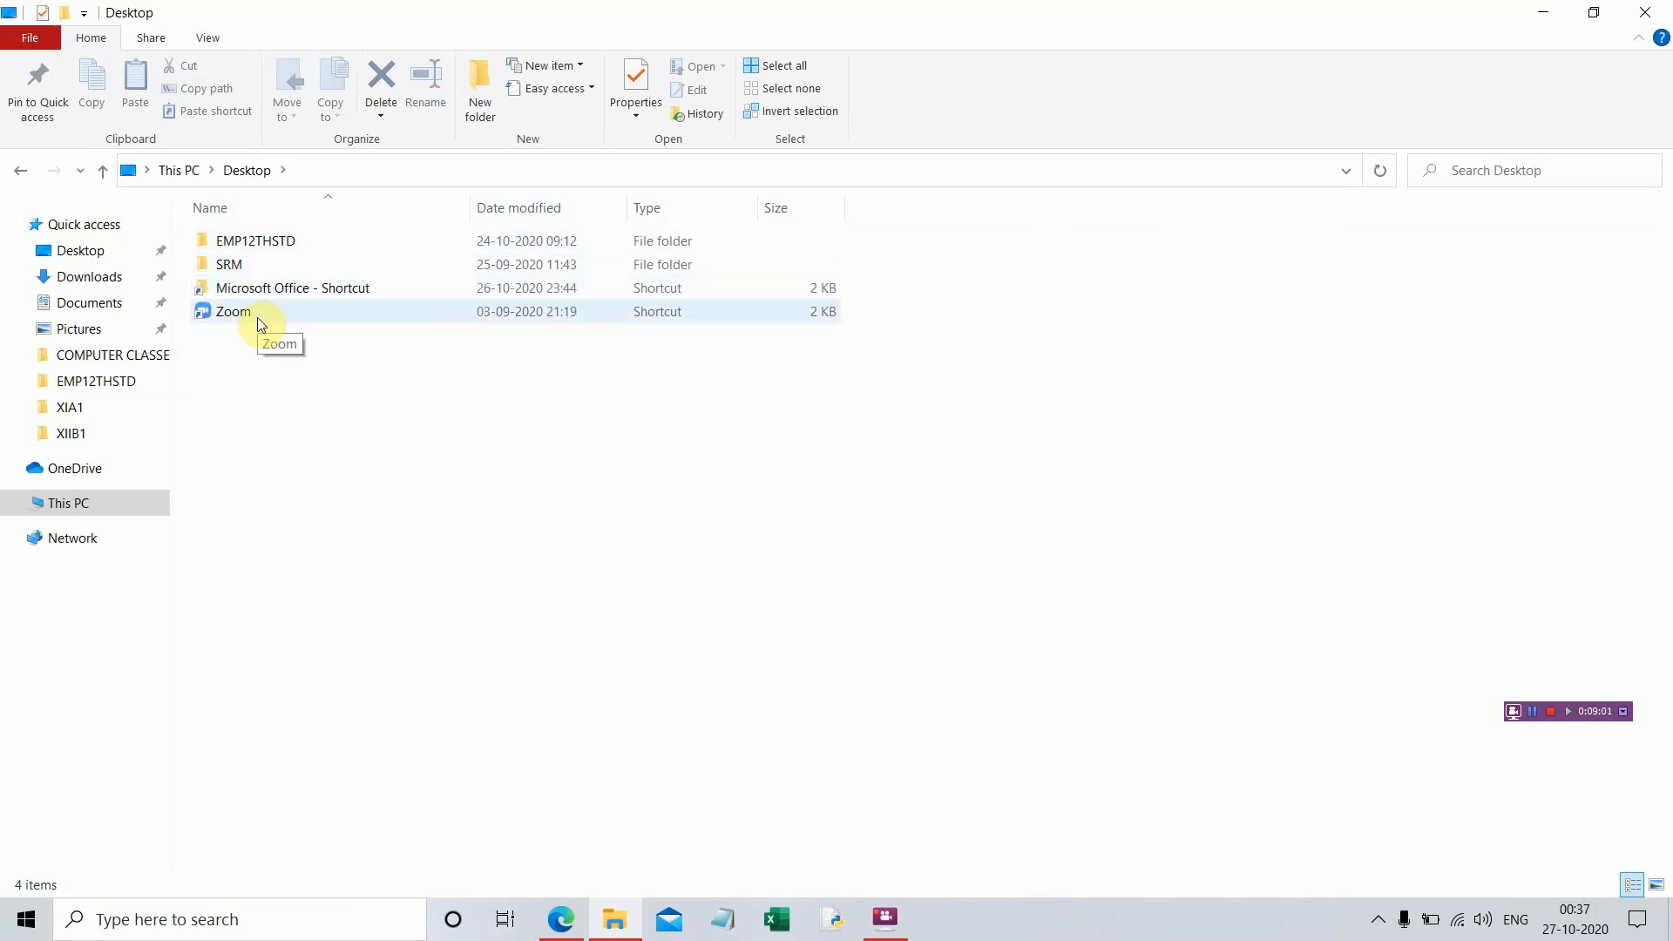
{"action": "right_click", "coordinate": [257, 246]}
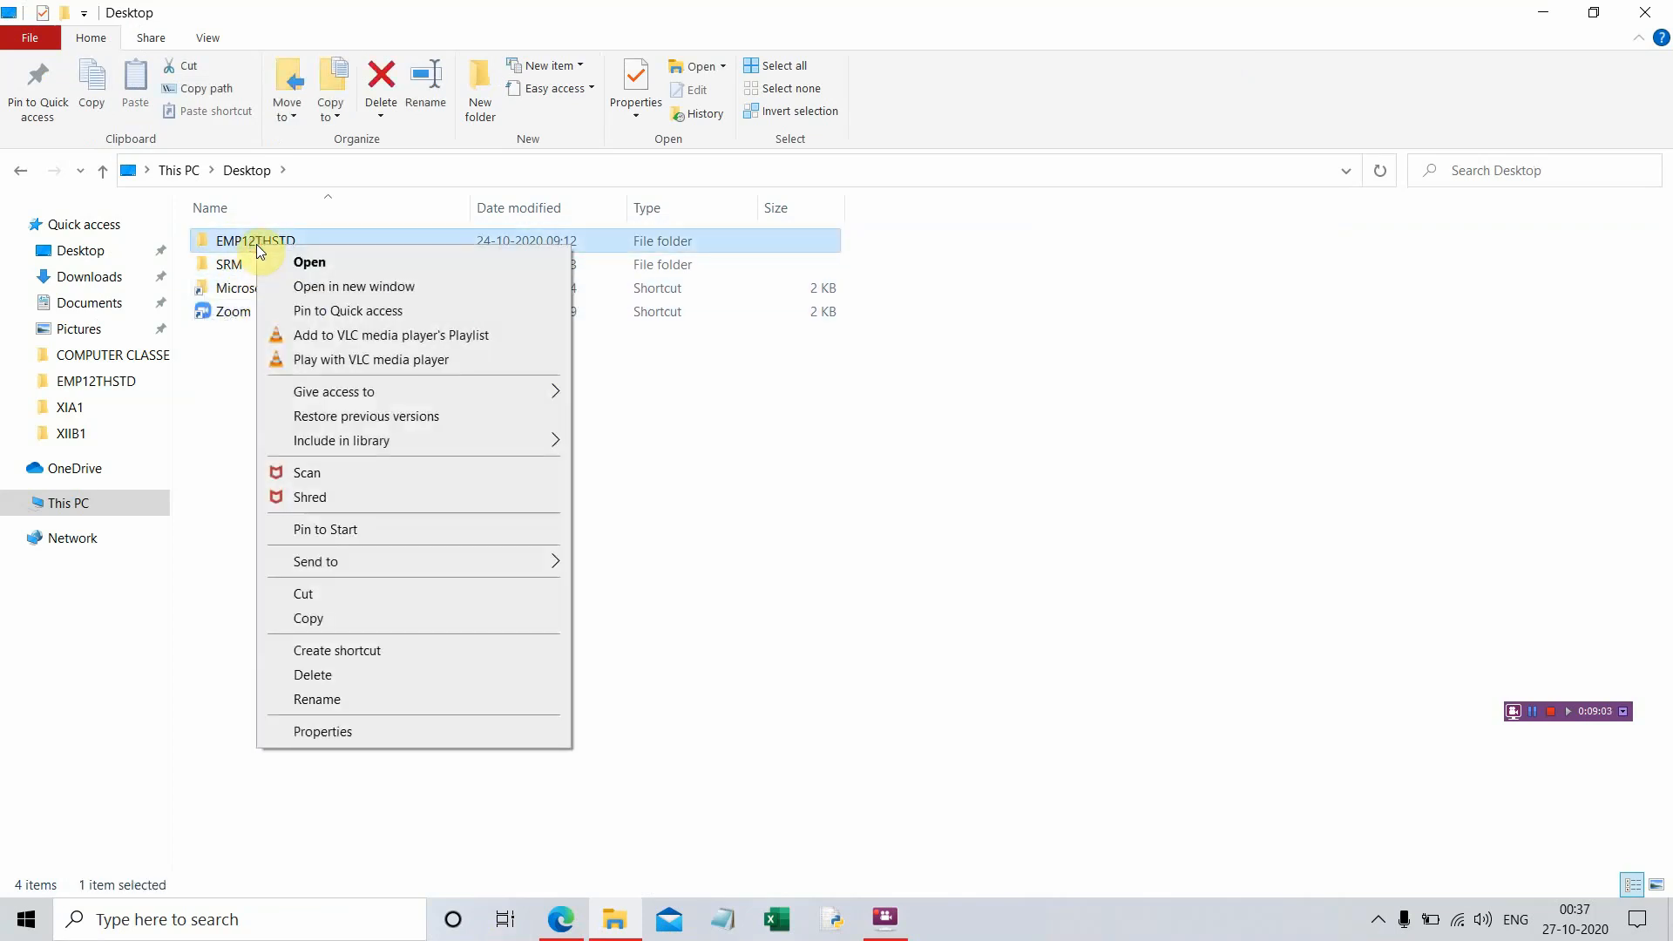
{"action": "double_click", "coordinate": [229, 243]}
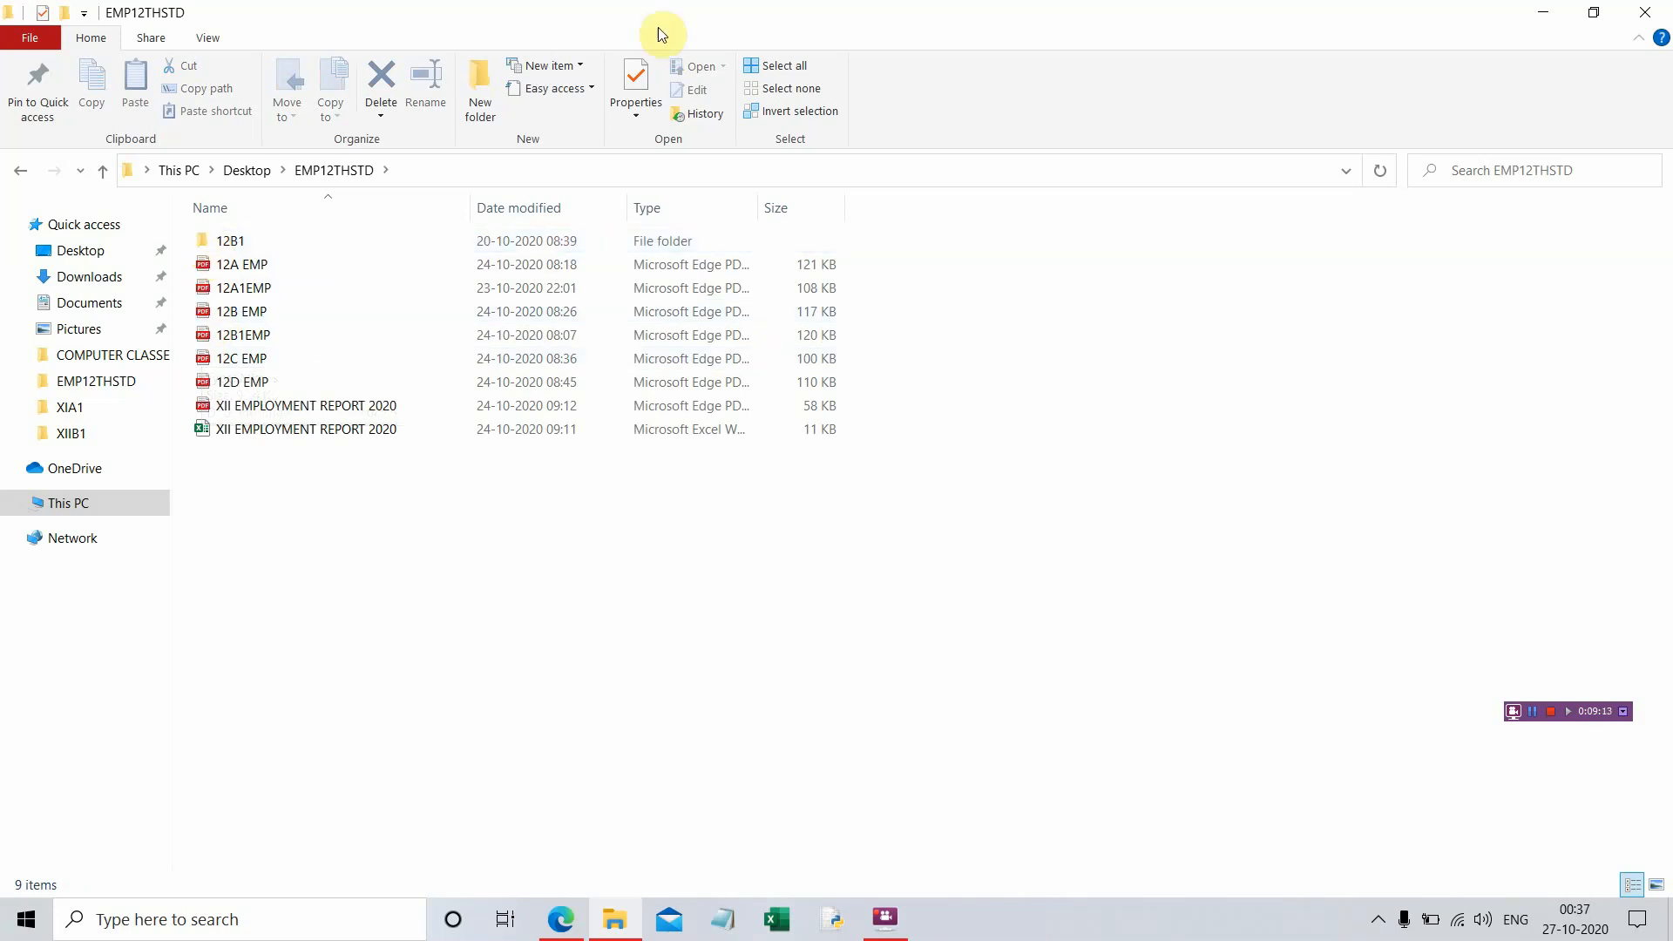
{"action": "left_click", "coordinate": [1644, 13]}
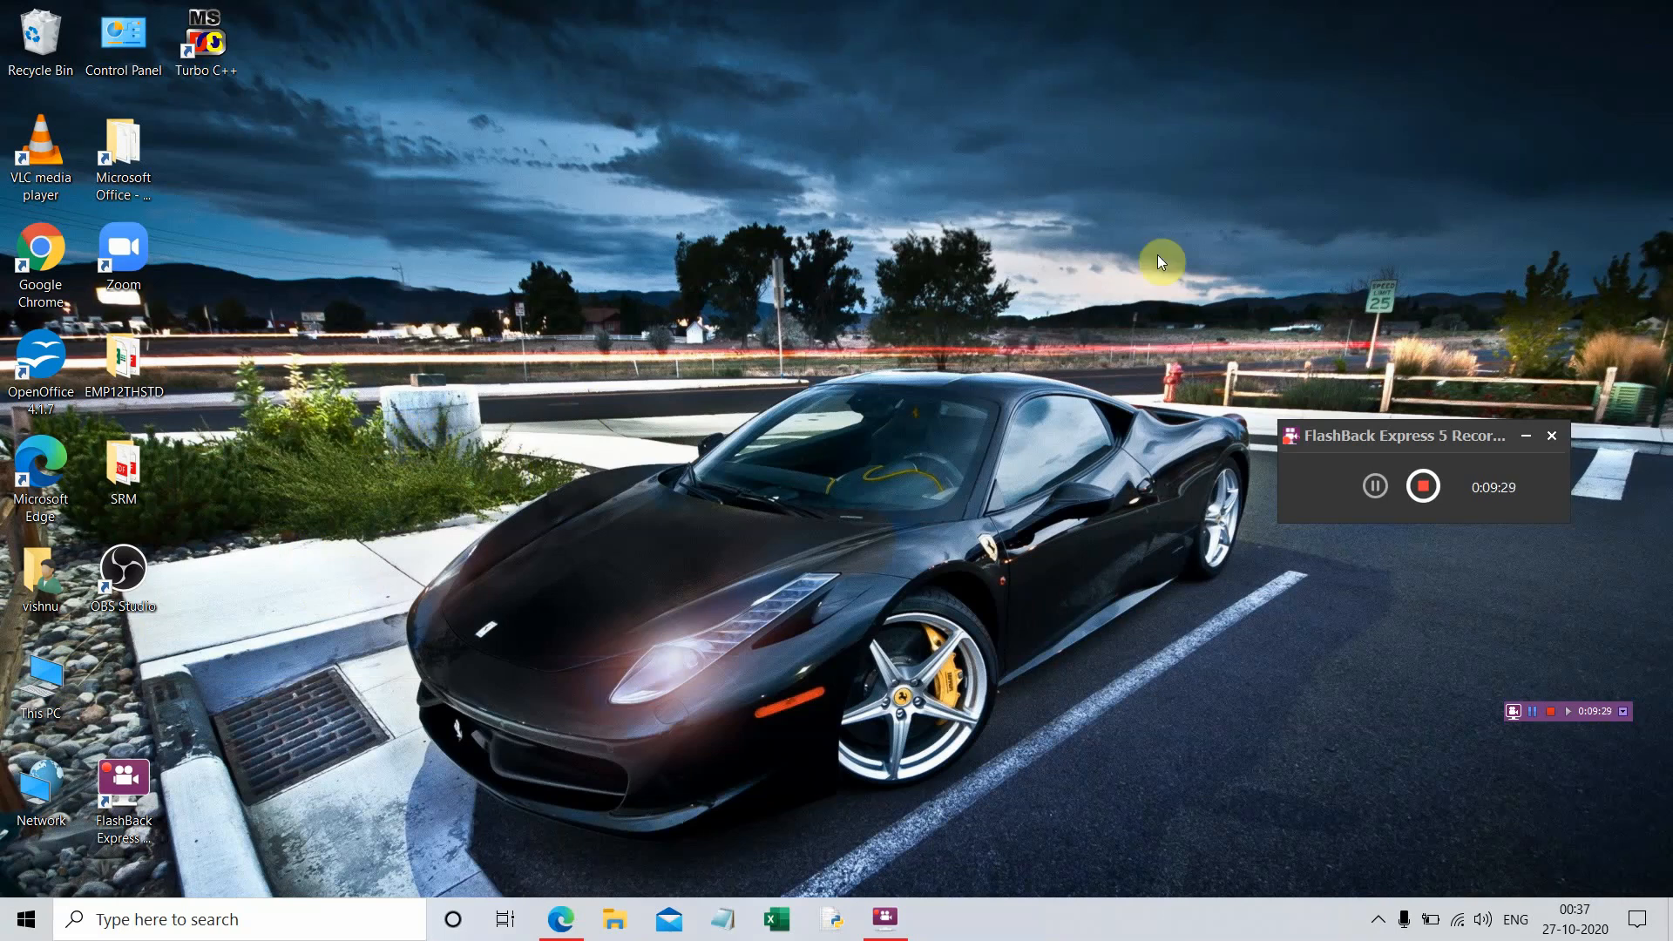
- Create a folder on the desktop and name it New DIR
{"action": "right_click", "coordinate": [588, 306]}
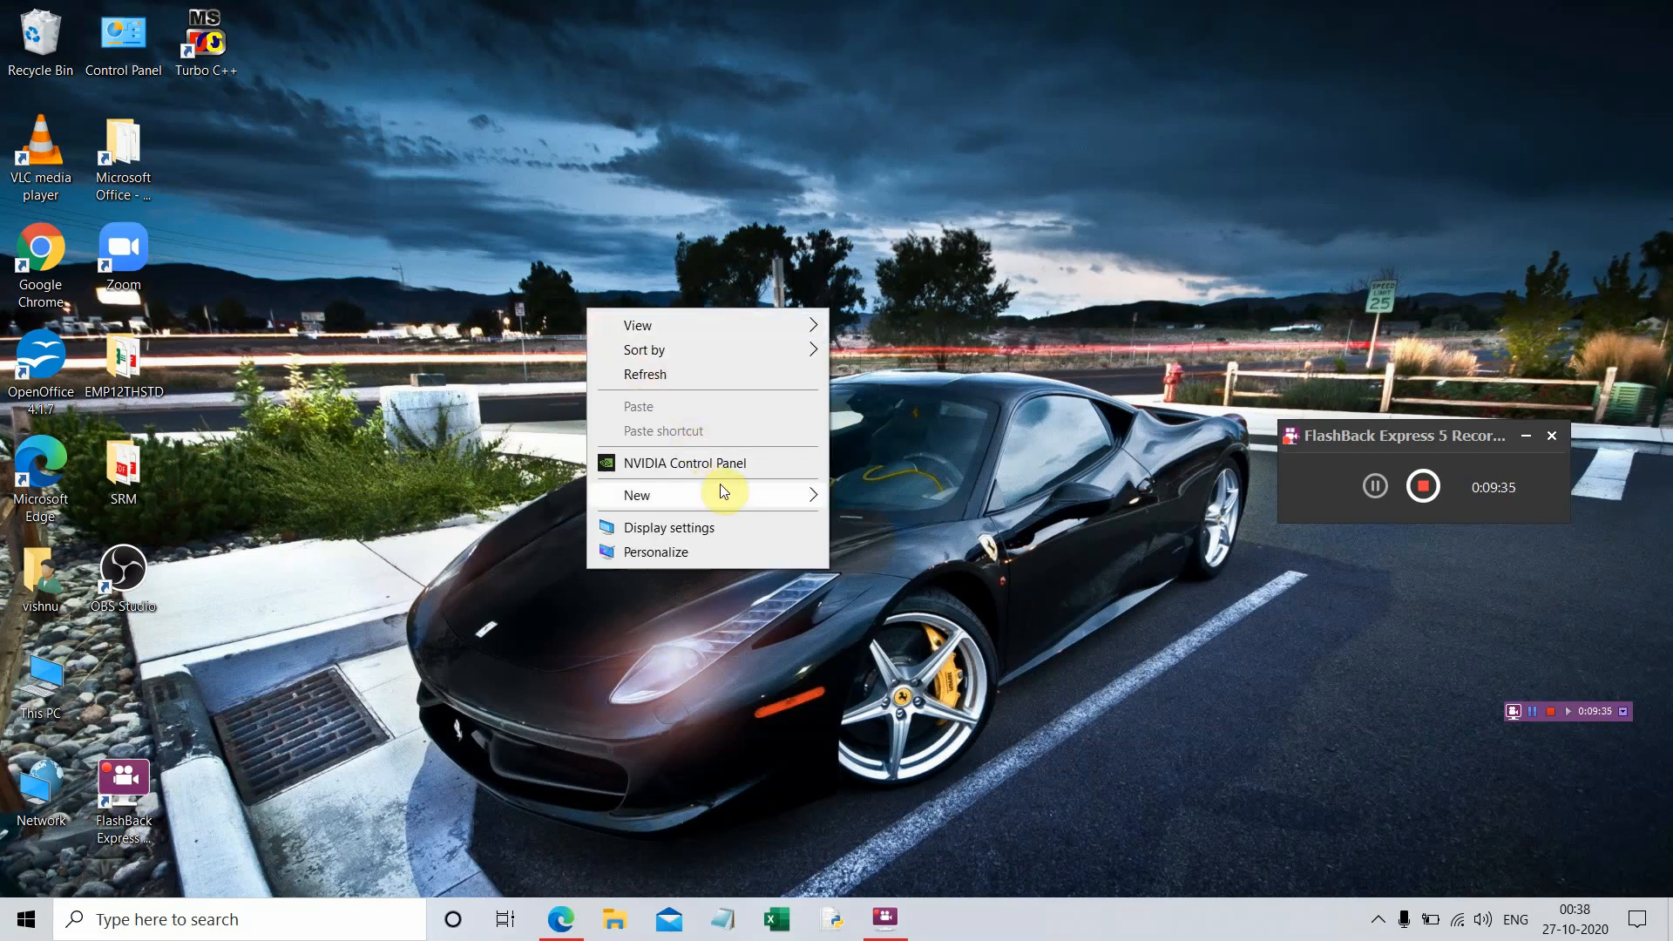
{"action": "mouse_move", "coordinate": [770, 497]}
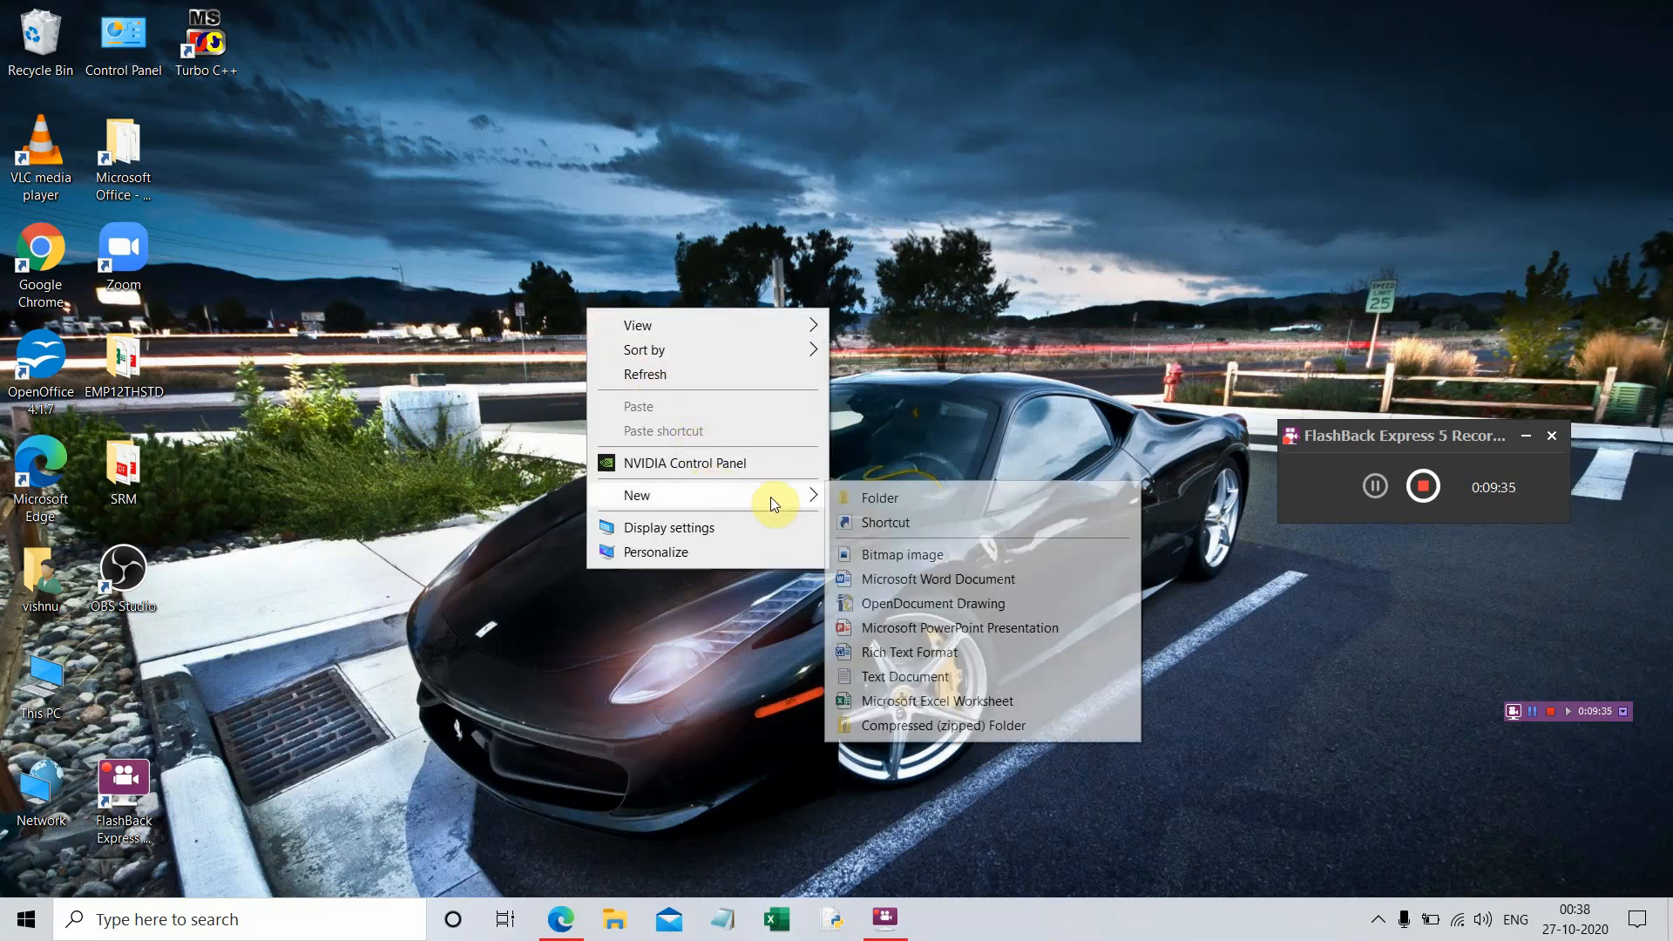
{"action": "left_click", "coordinate": [882, 498]}
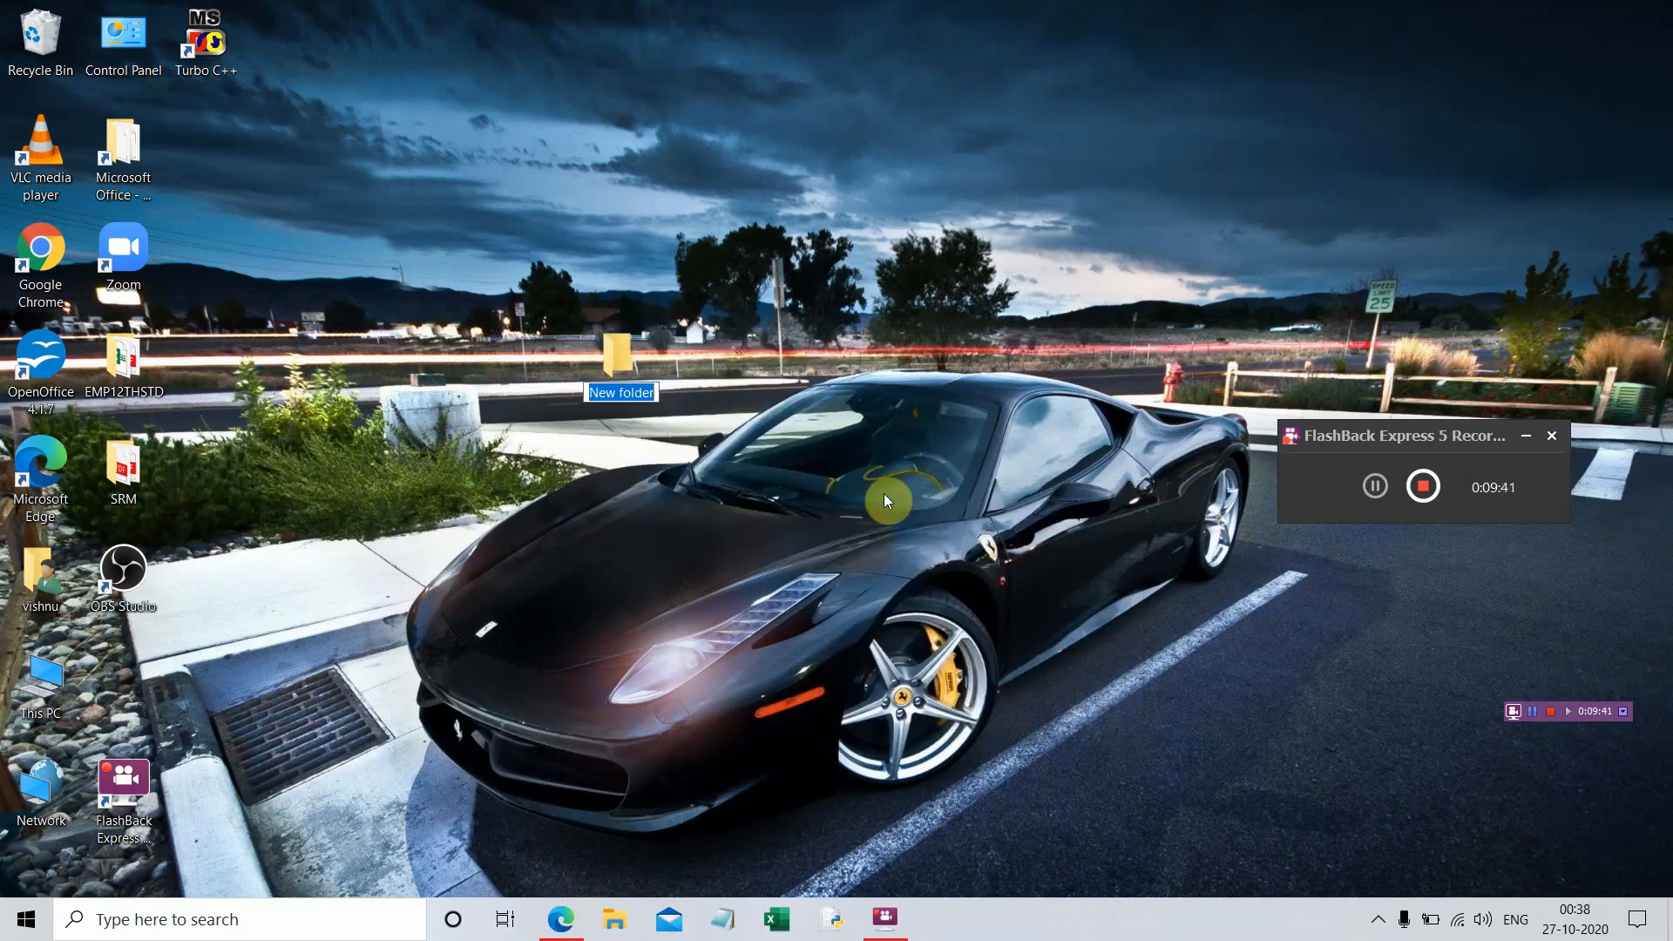
{"action": "double_click", "coordinate": [645, 391]}
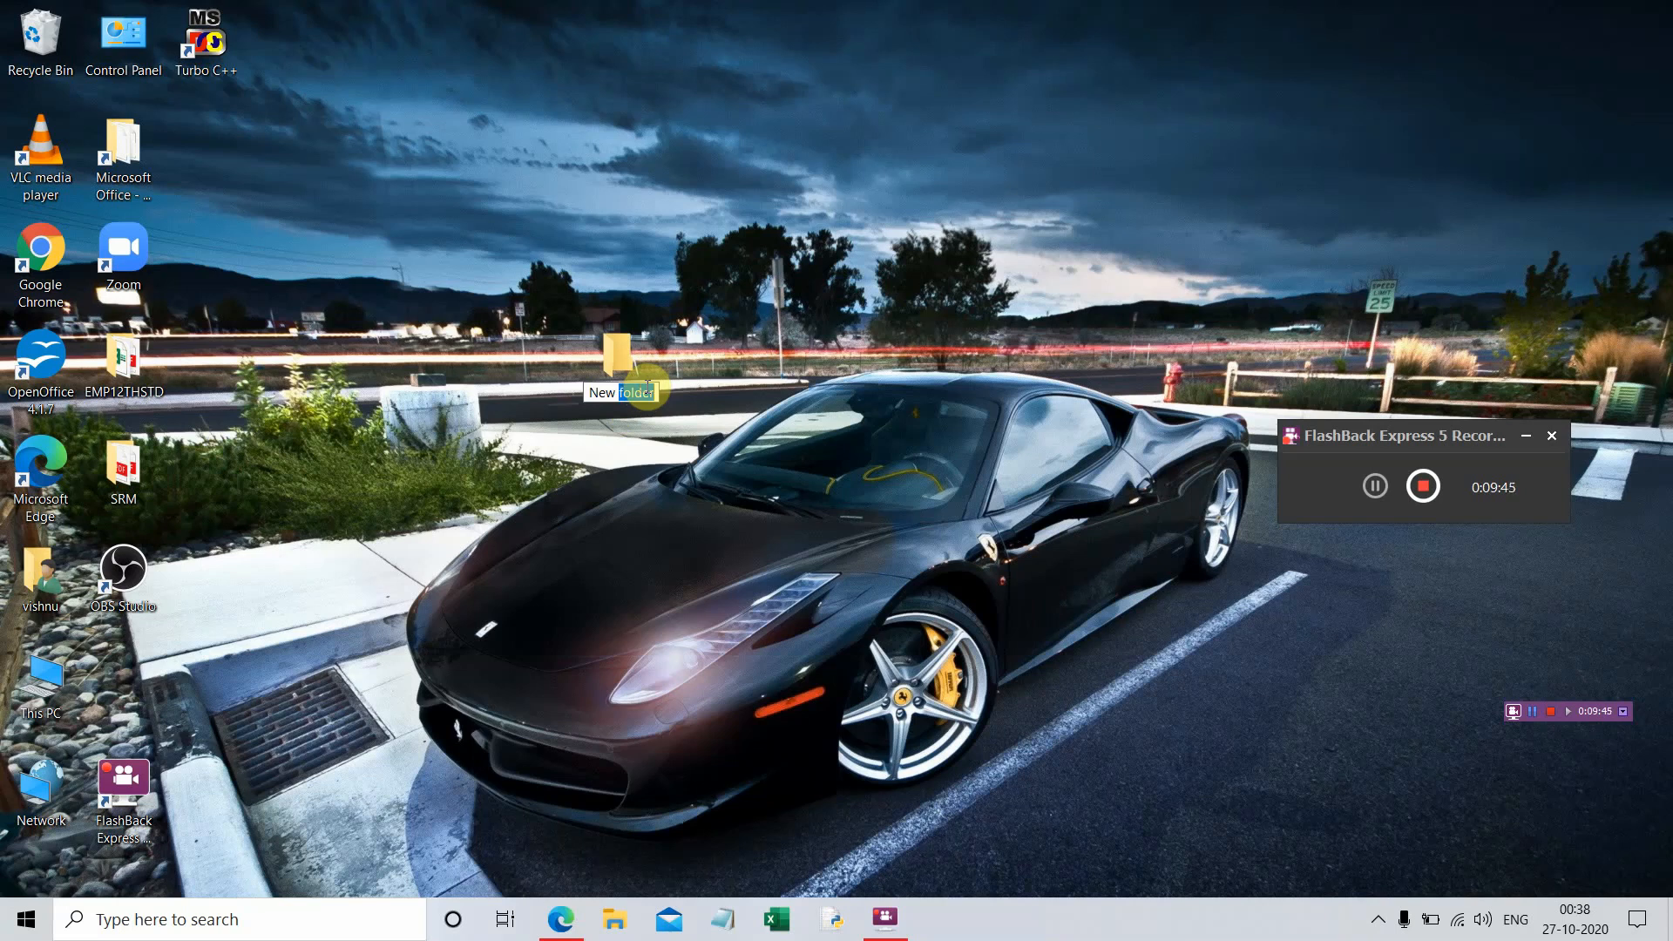
{"action": "type", "text": "DIR"}
{"action": "key", "text": "Return"}
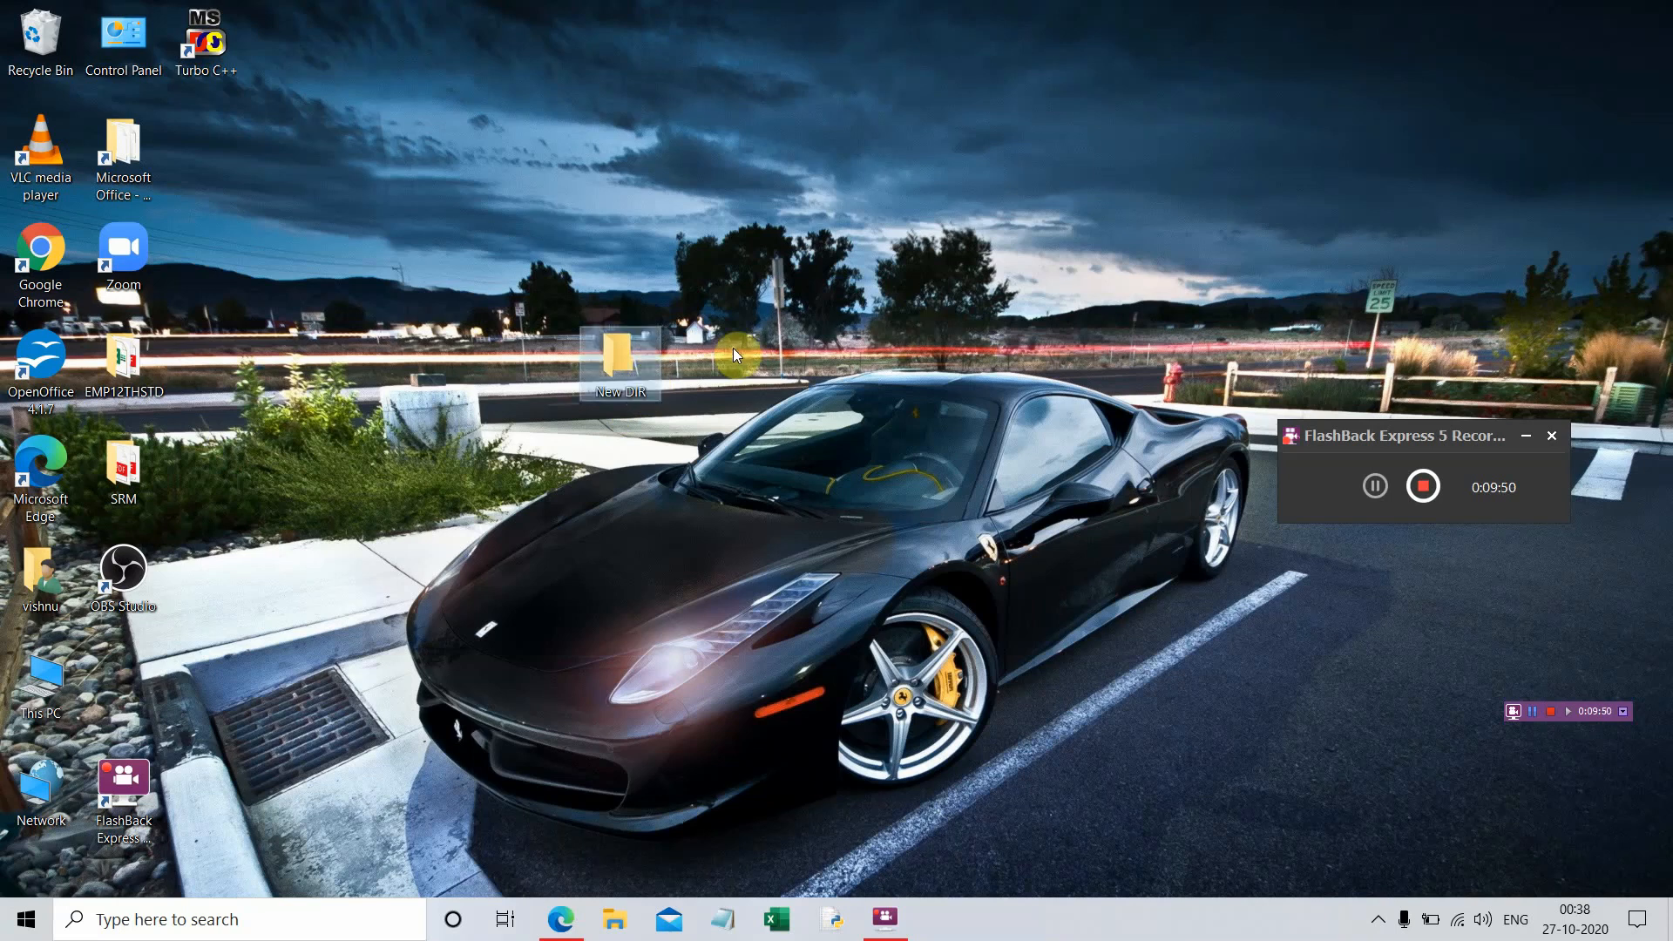
{"action": "left_click", "coordinate": [734, 348]}
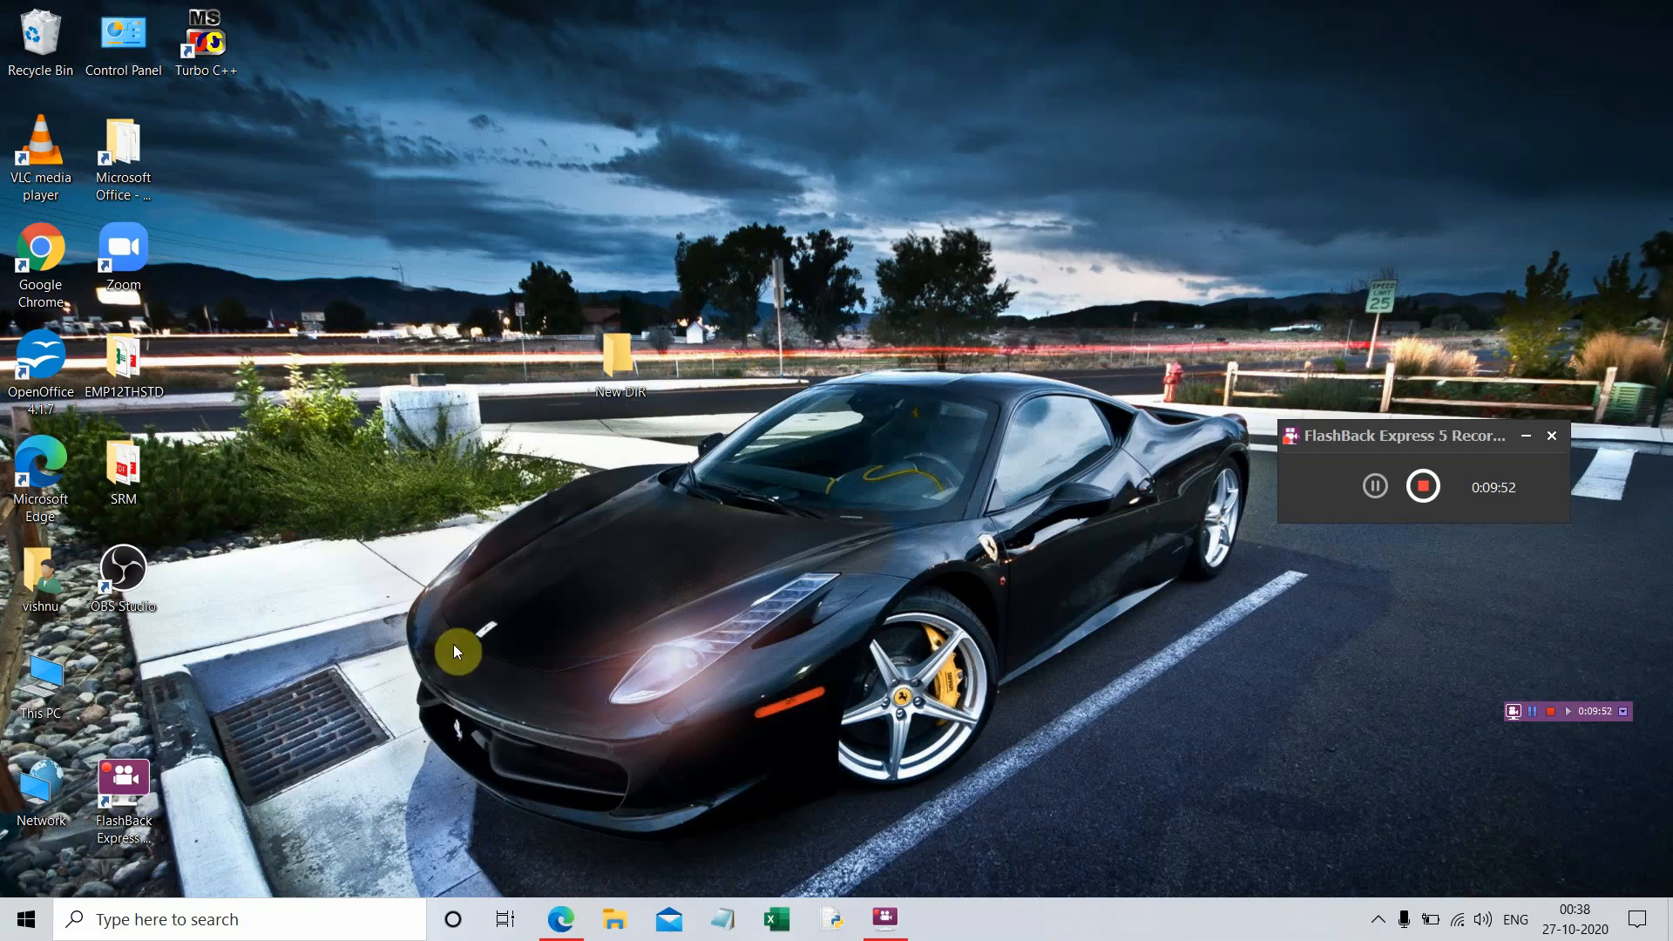
- Create a folder named DIR2 inside the COMPUTER CLASSES folder on the DATA (D:) drive using File Explorer
{"action": "left_click", "coordinate": [615, 922]}
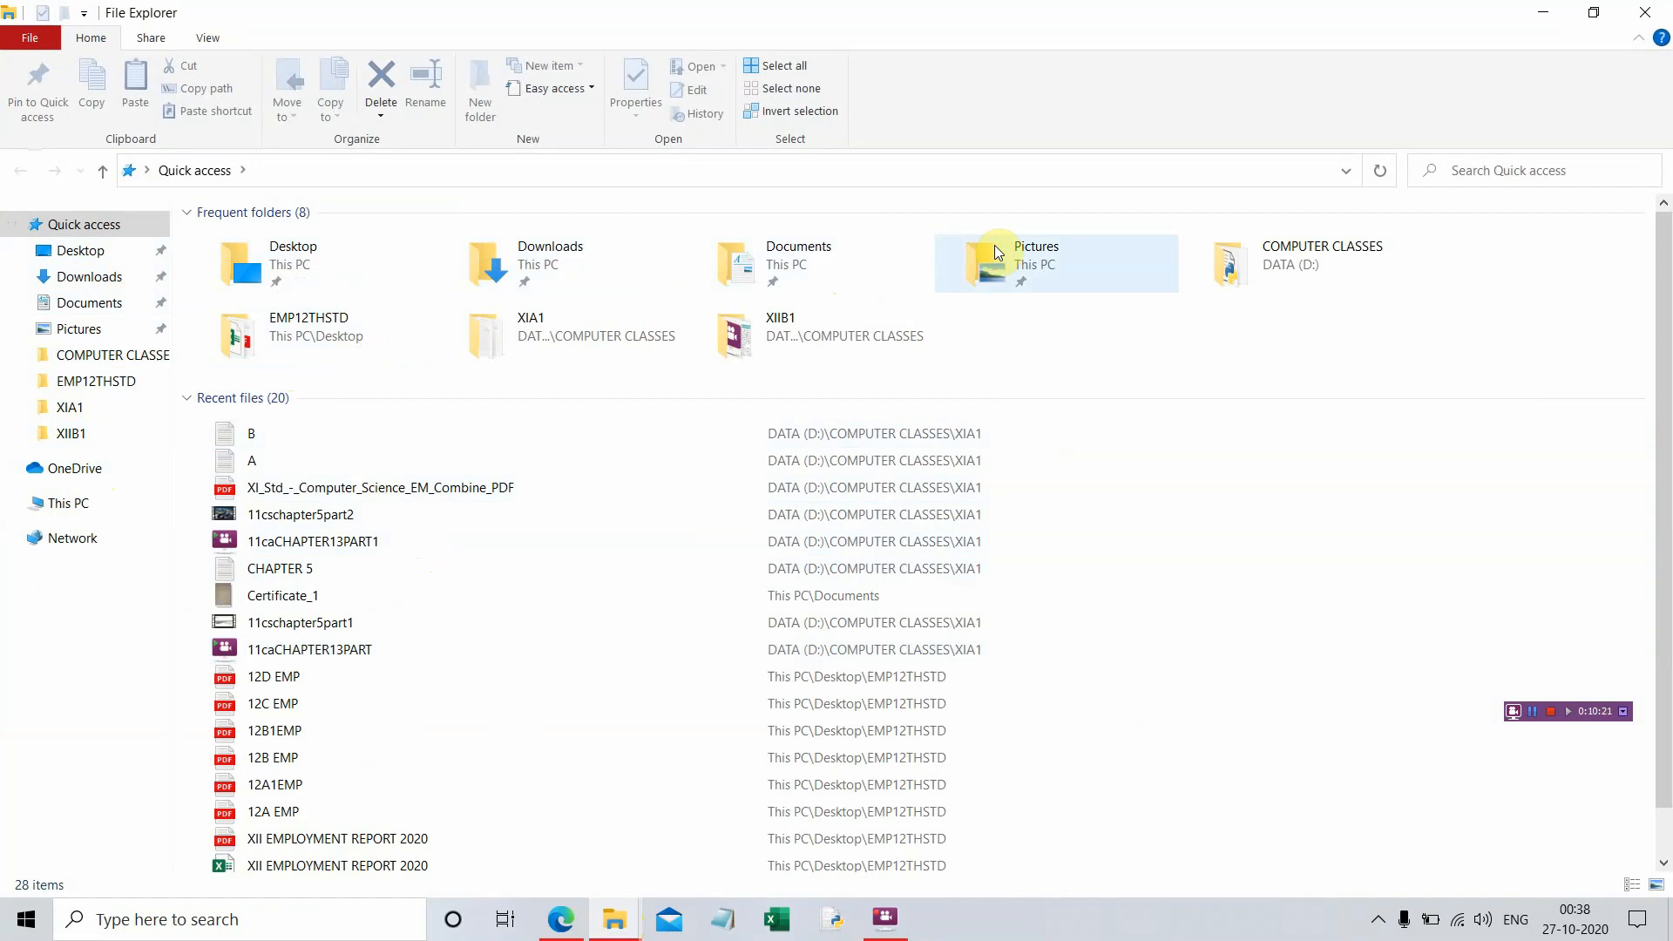
{"action": "double_click", "coordinate": [1293, 250]}
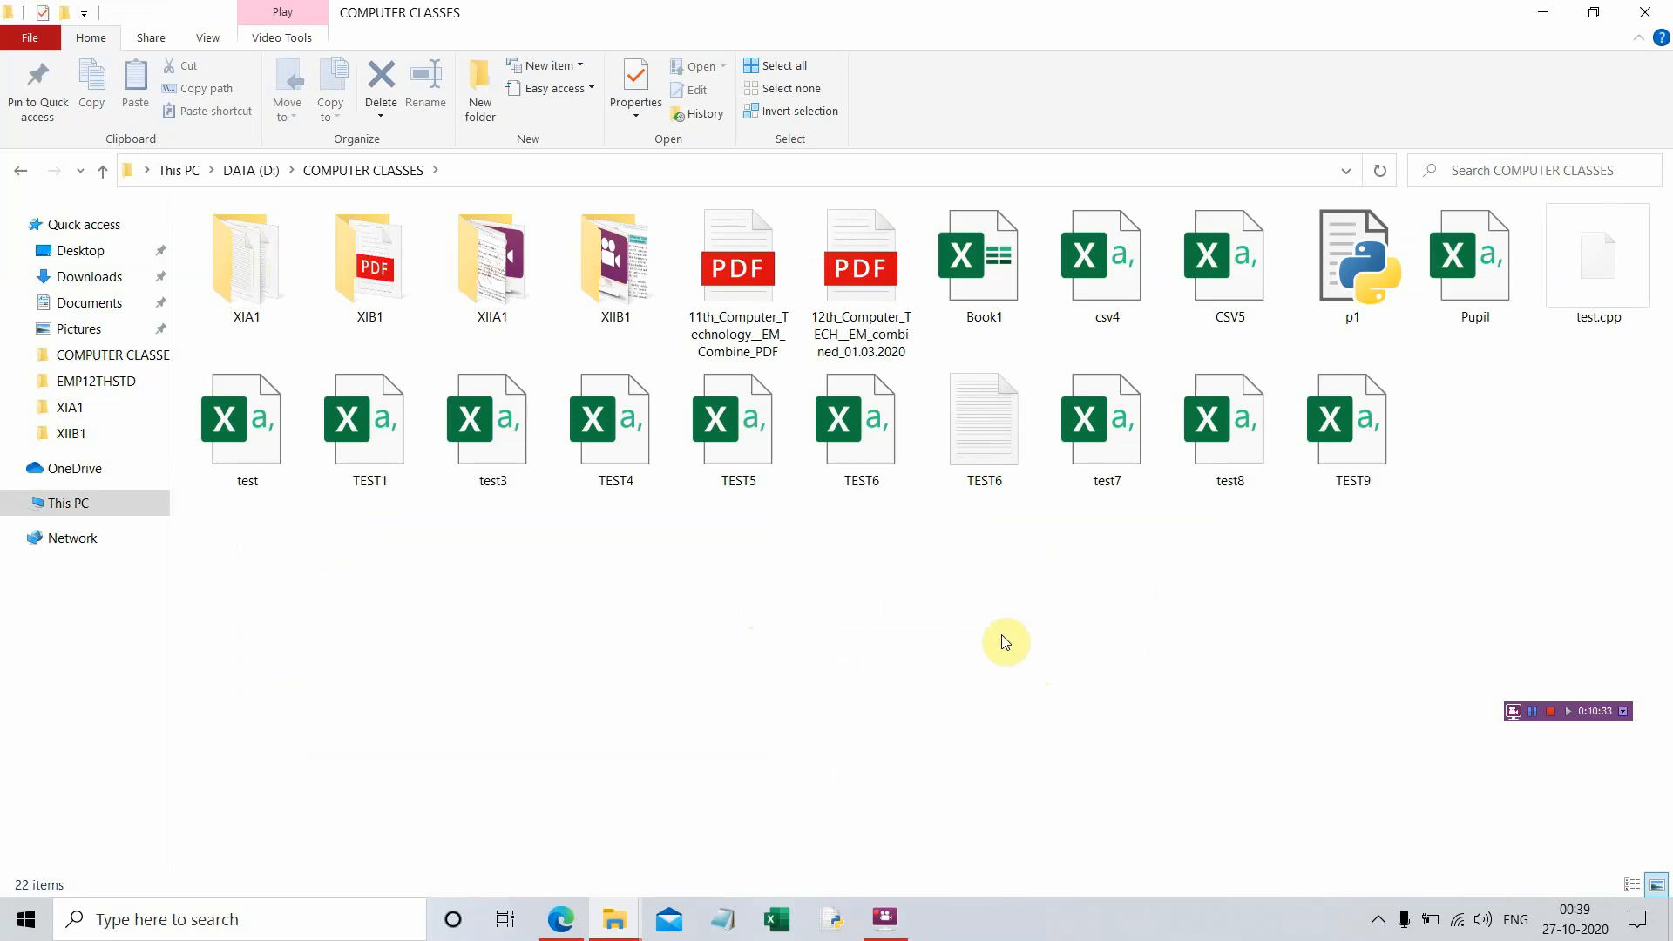
{"action": "left_click", "coordinate": [963, 929]}
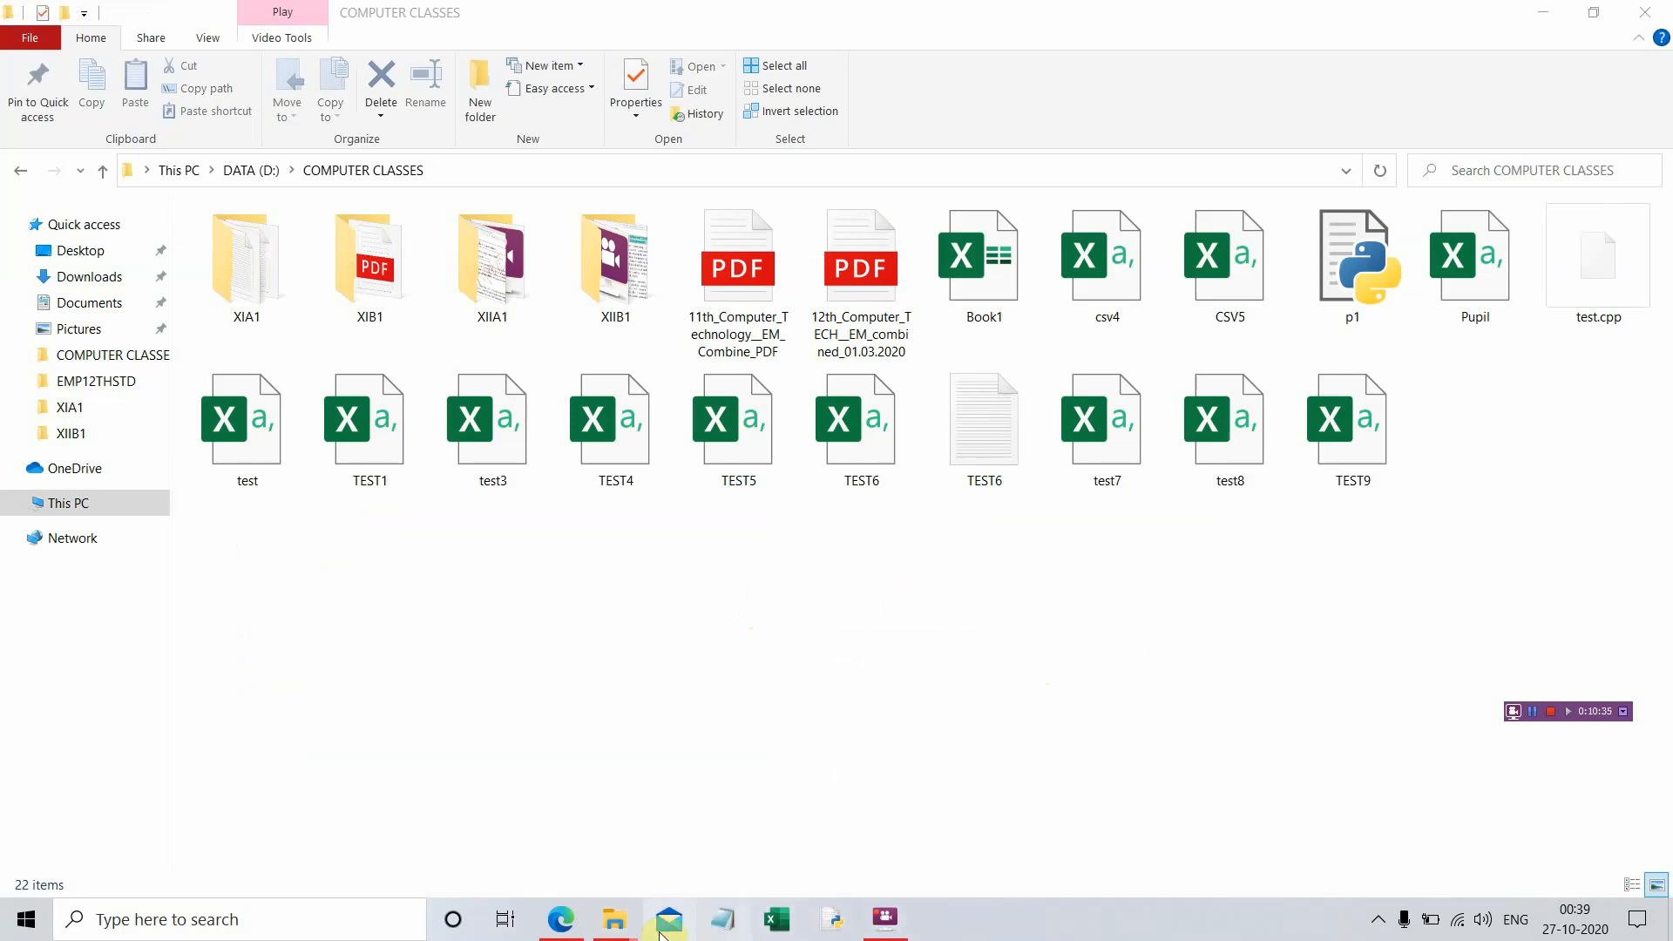
{"action": "right_click", "coordinate": [802, 667]}
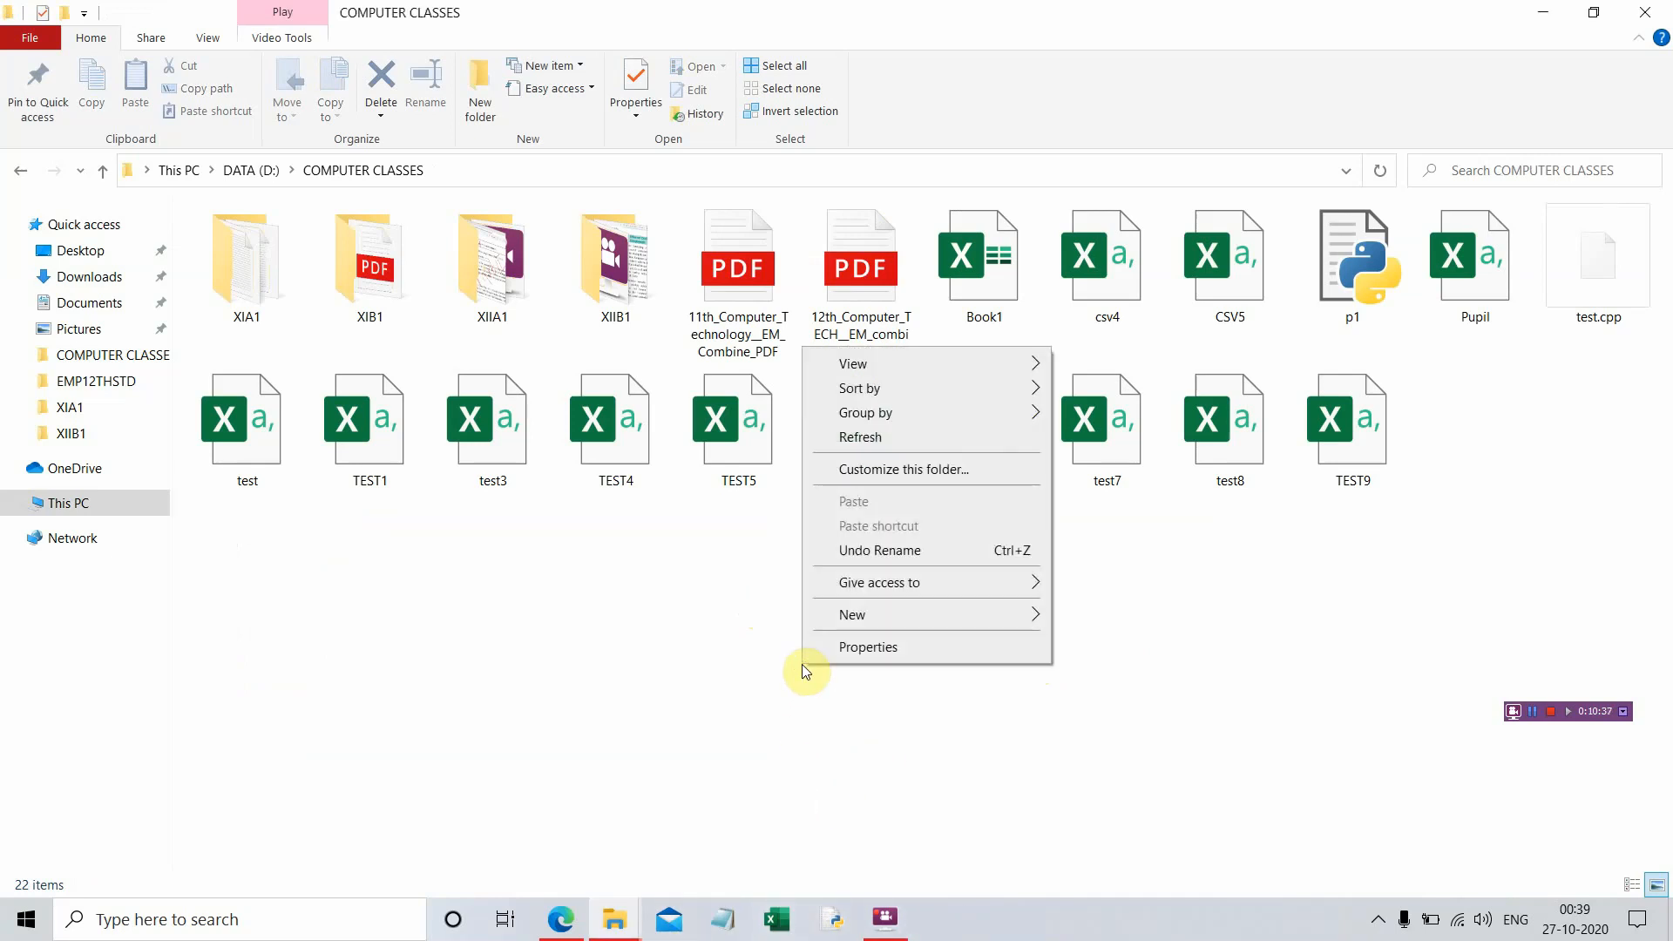
{"action": "mouse_move", "coordinate": [1004, 615]}
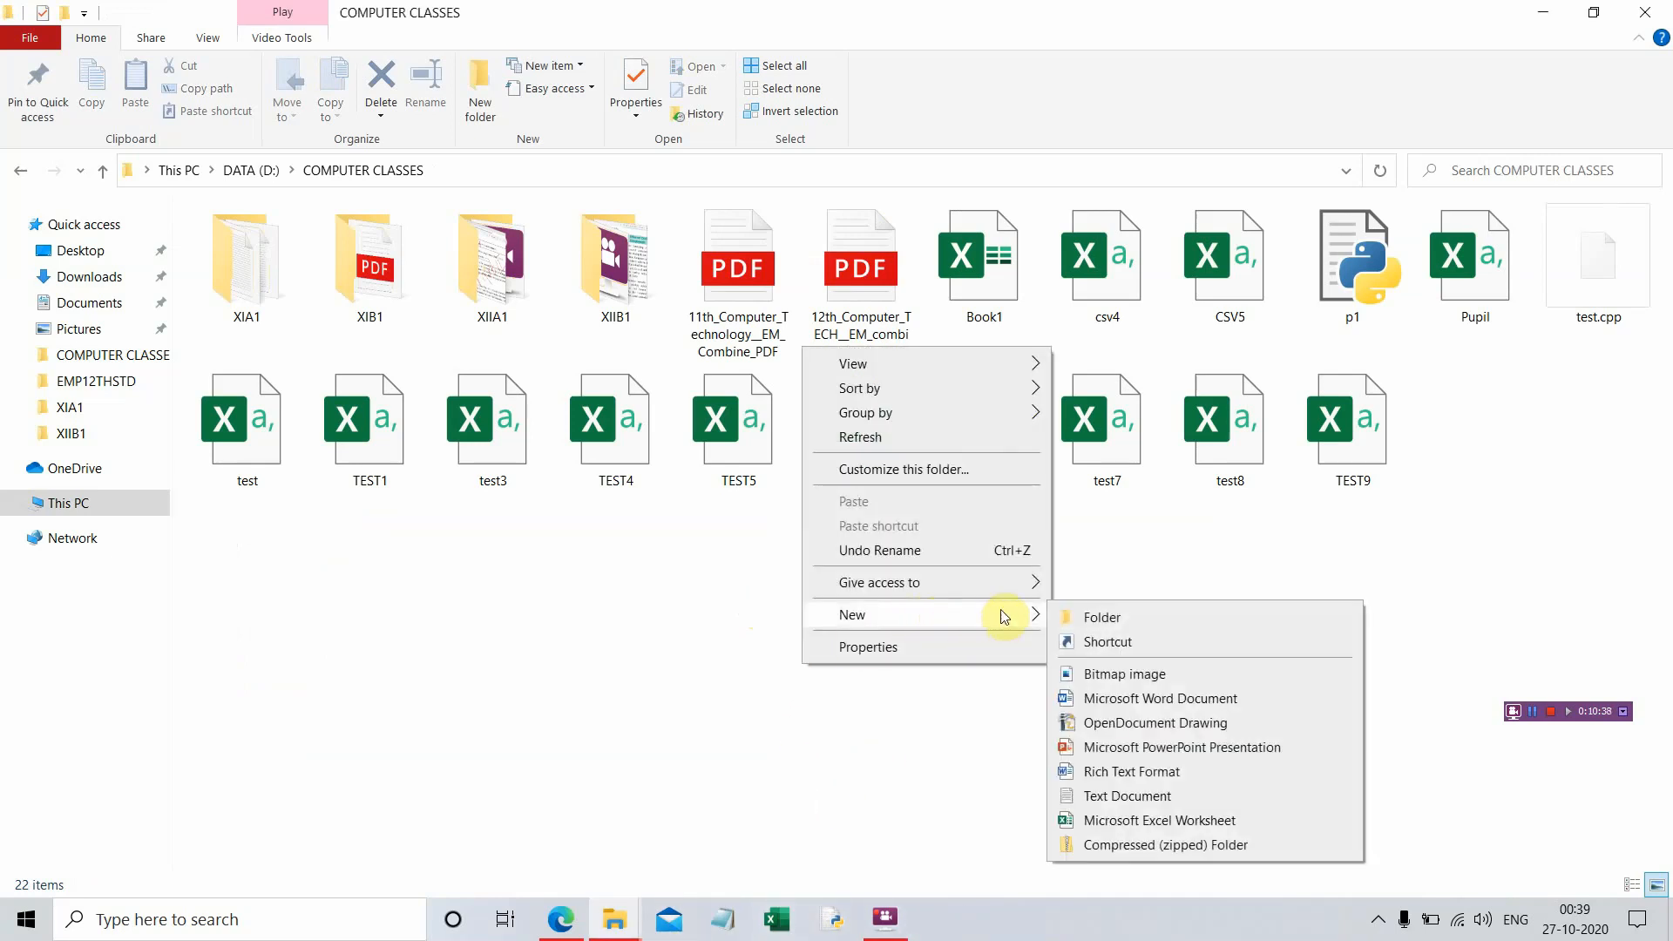
{"action": "left_click", "coordinate": [1102, 617]}
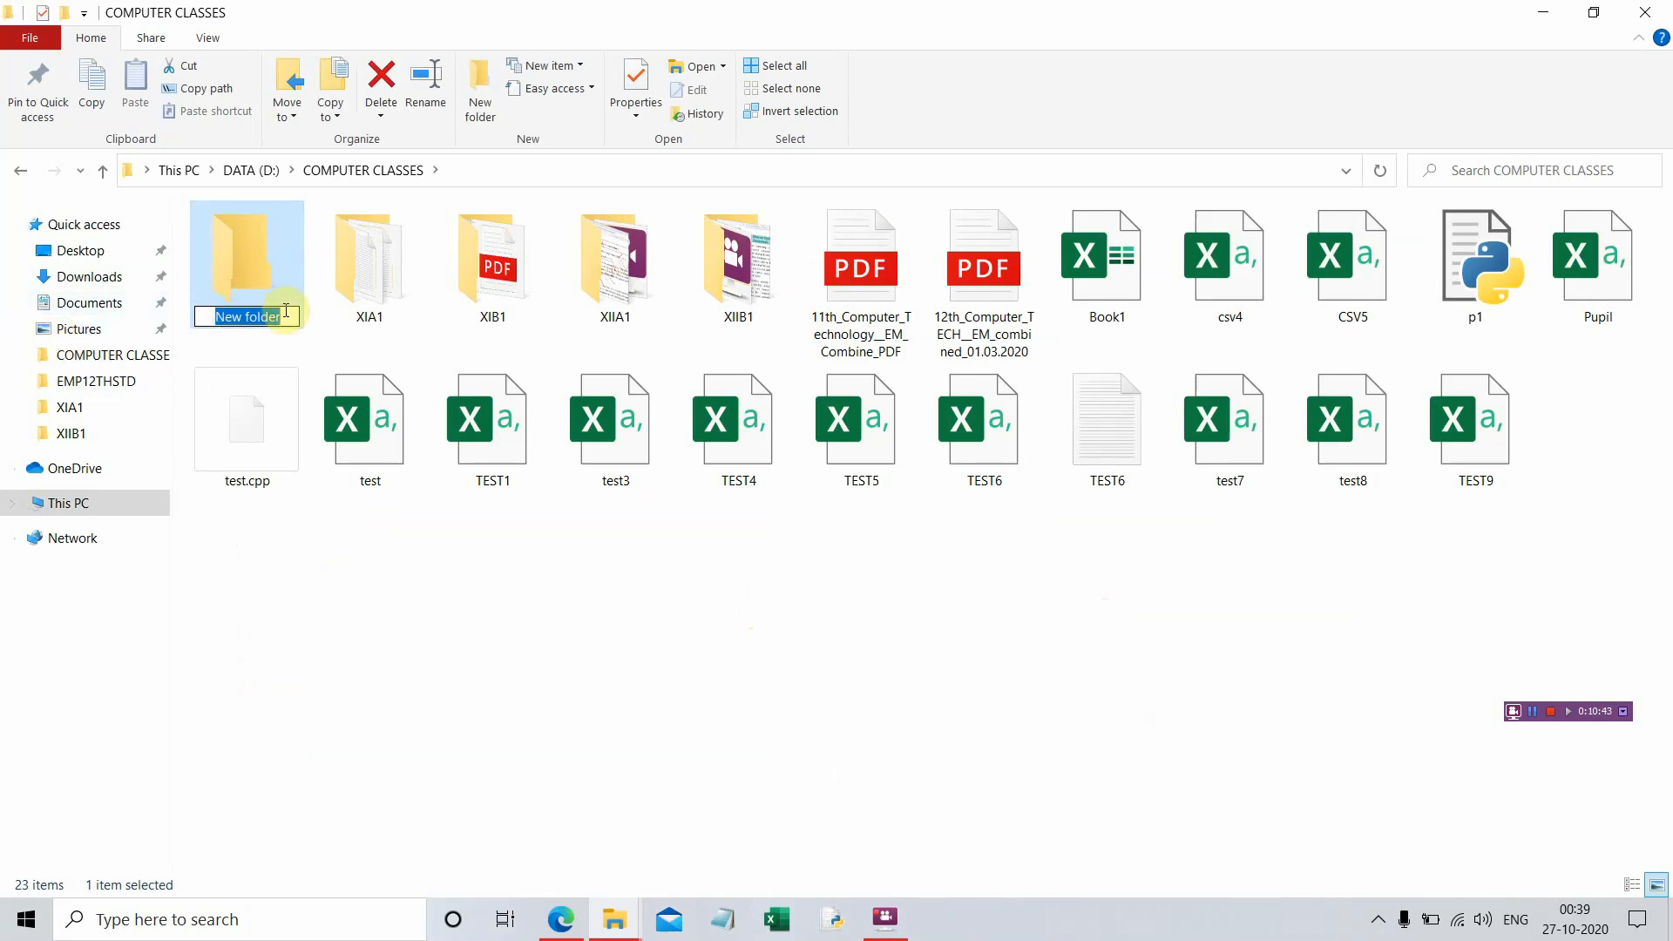
{"action": "type", "text": "DIR"}
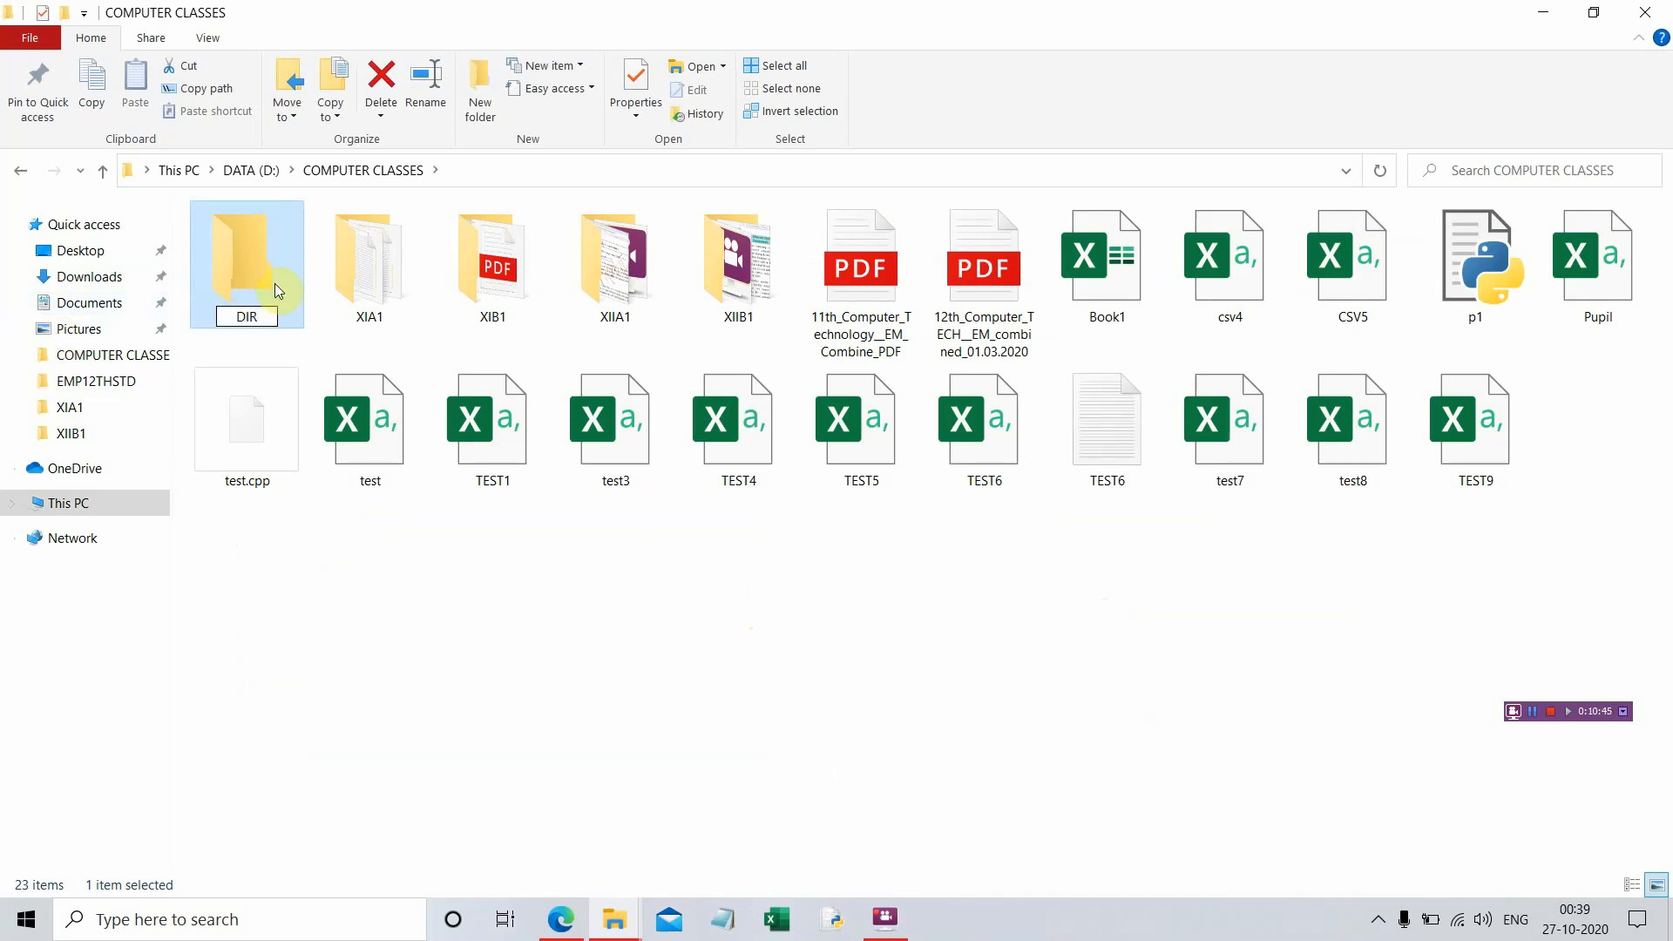
{"action": "type", "text": "2"}
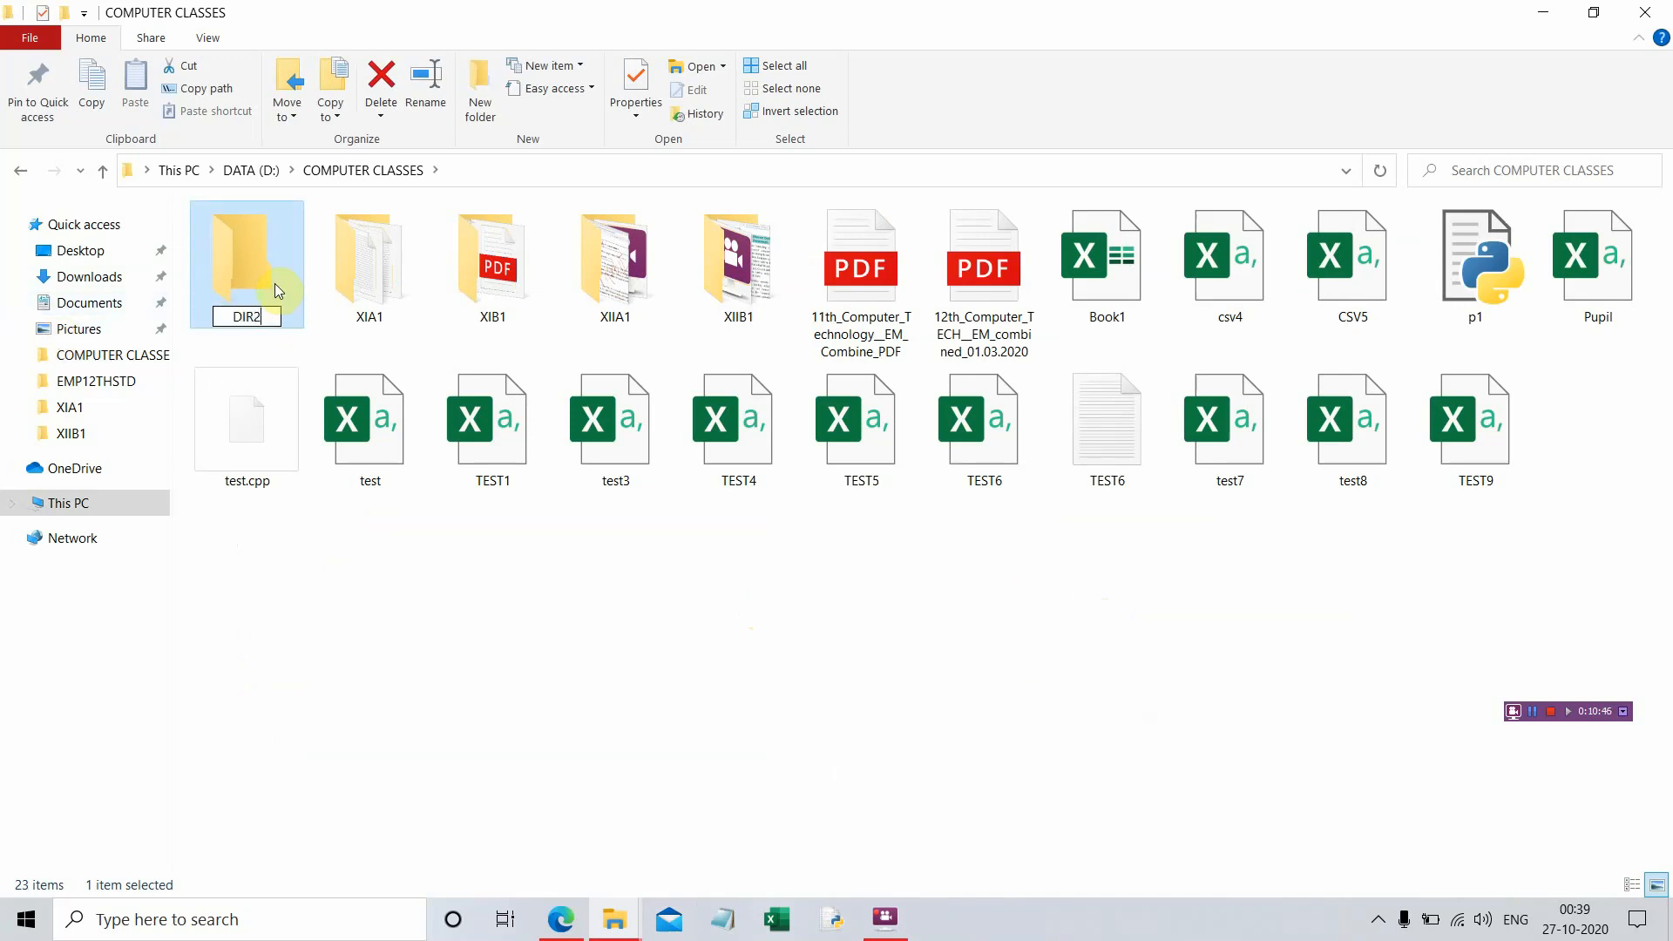
{"action": "left_click", "coordinate": [318, 534]}
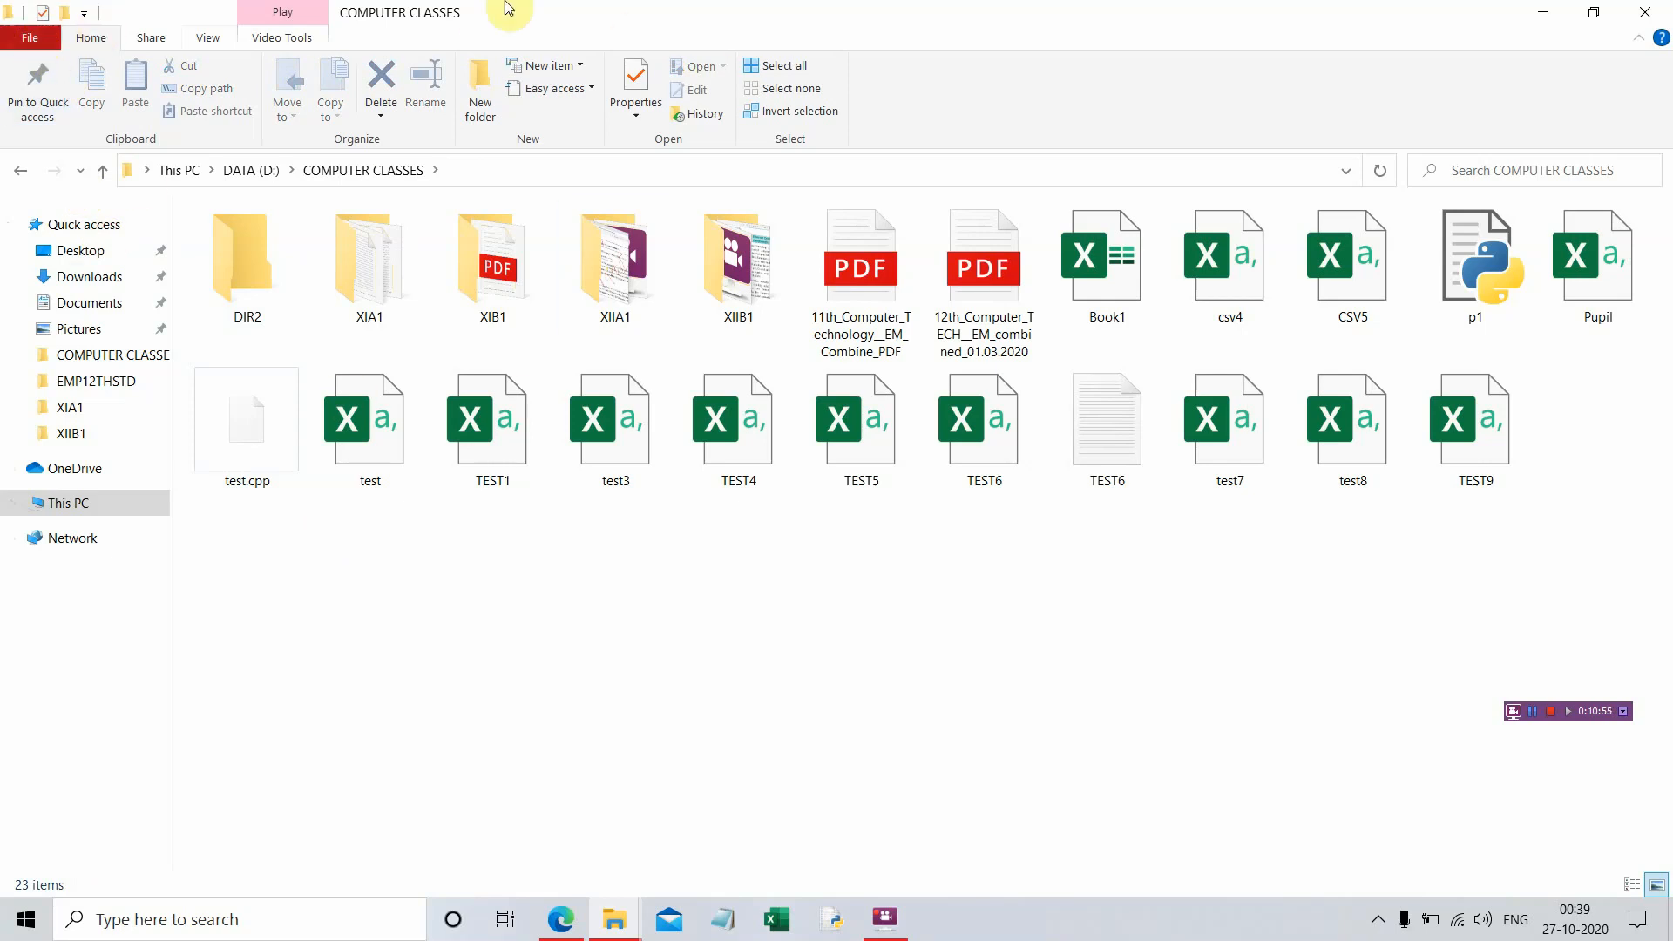
{"action": "left_click", "coordinate": [29, 35]}
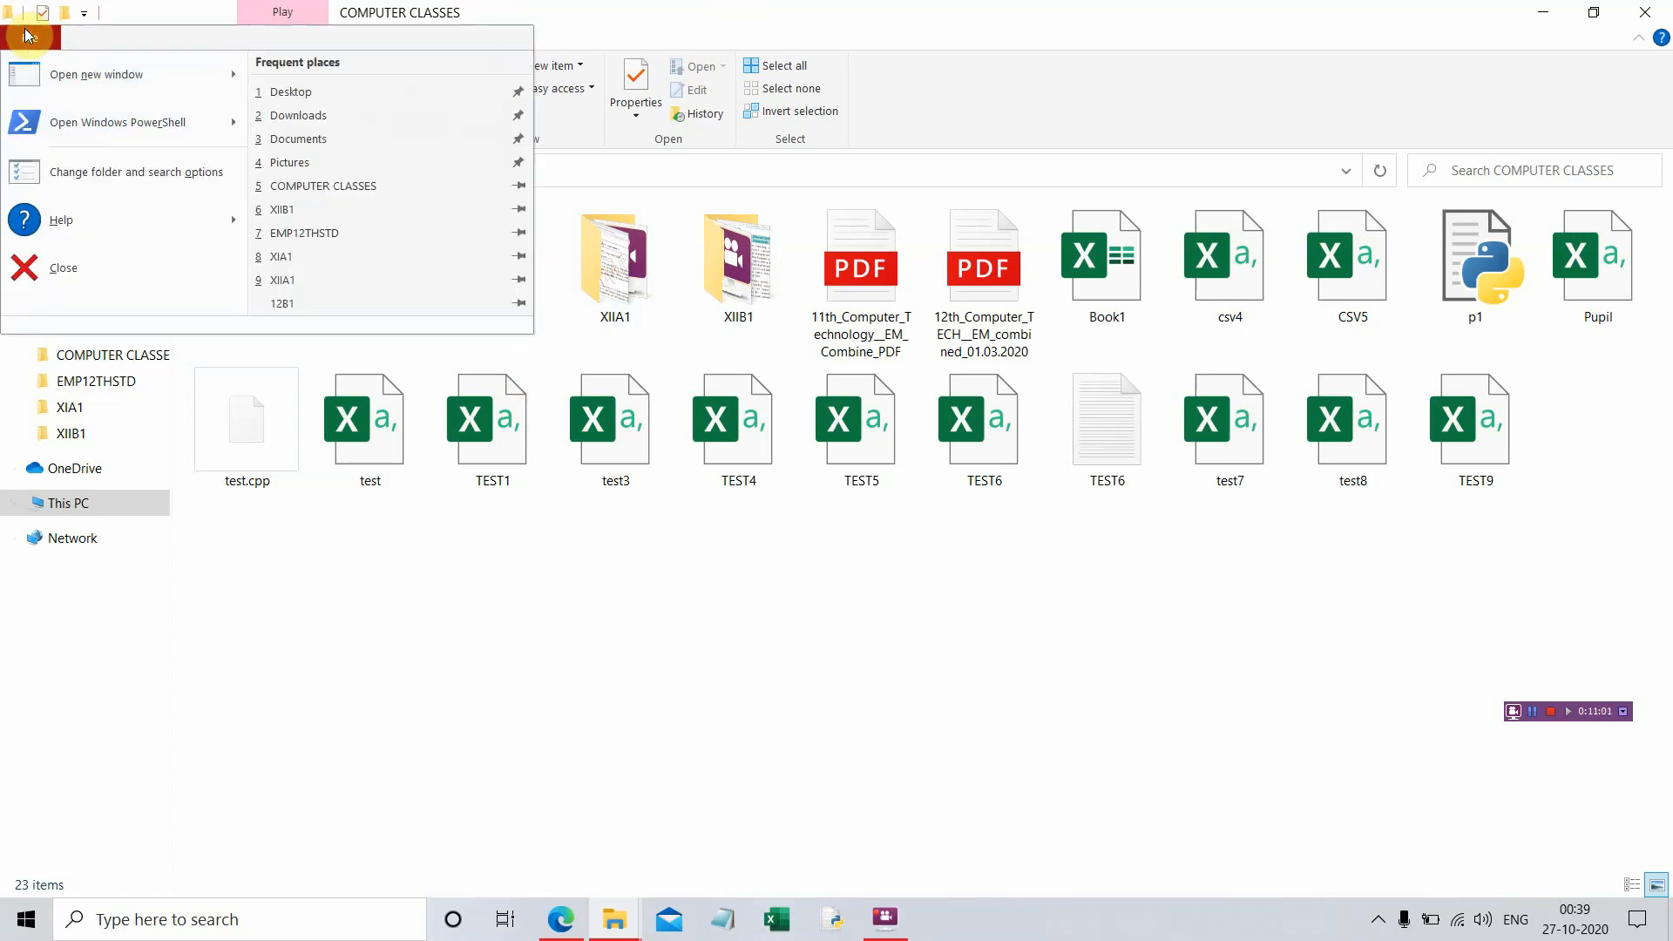
{"action": "mouse_move", "coordinate": [52, 75]}
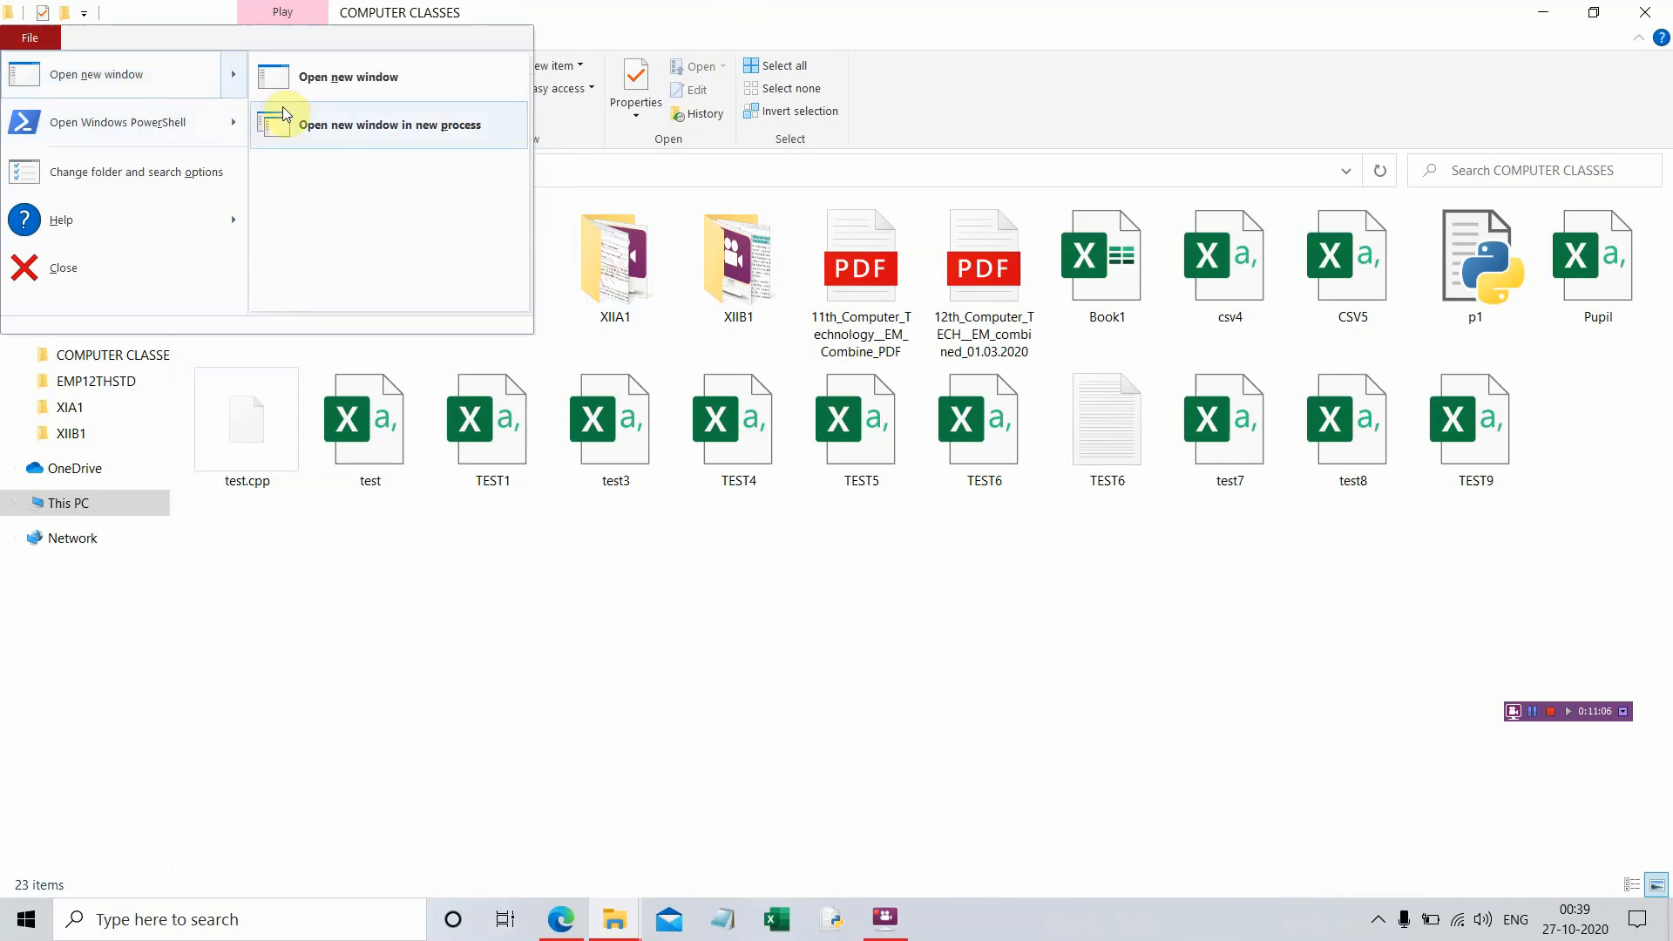
{"action": "left_click", "coordinate": [358, 725]}
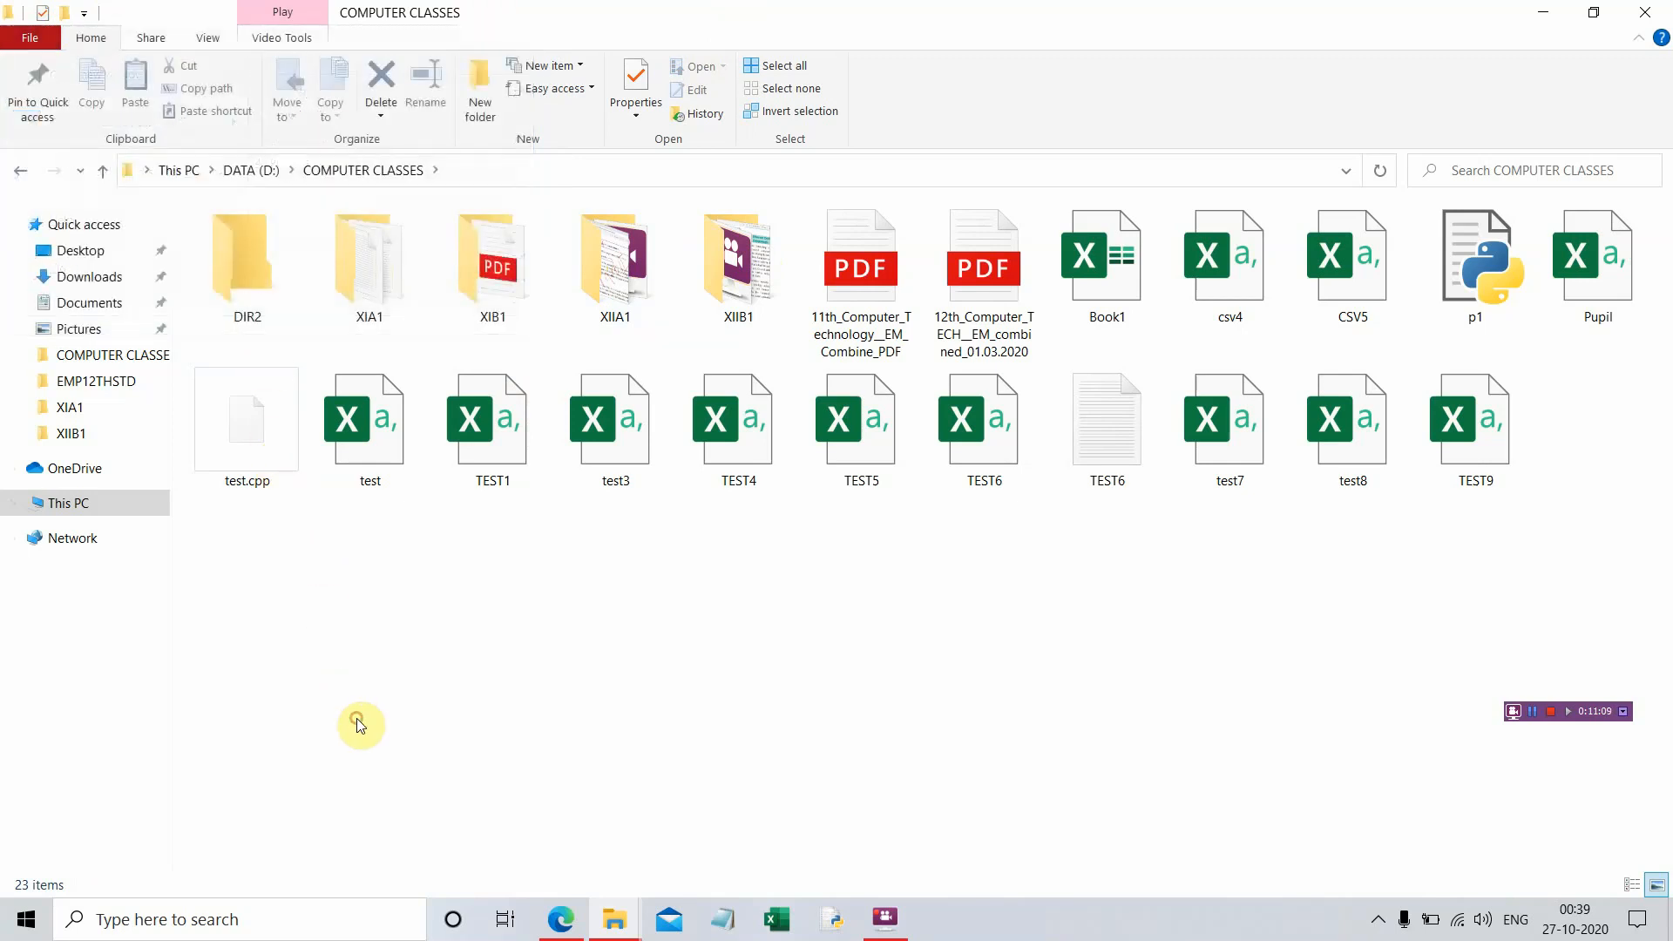
- Open the DIR2 folder in COMPUTER CLASSES and pin it to Quick access
{"action": "double_click", "coordinate": [243, 281]}
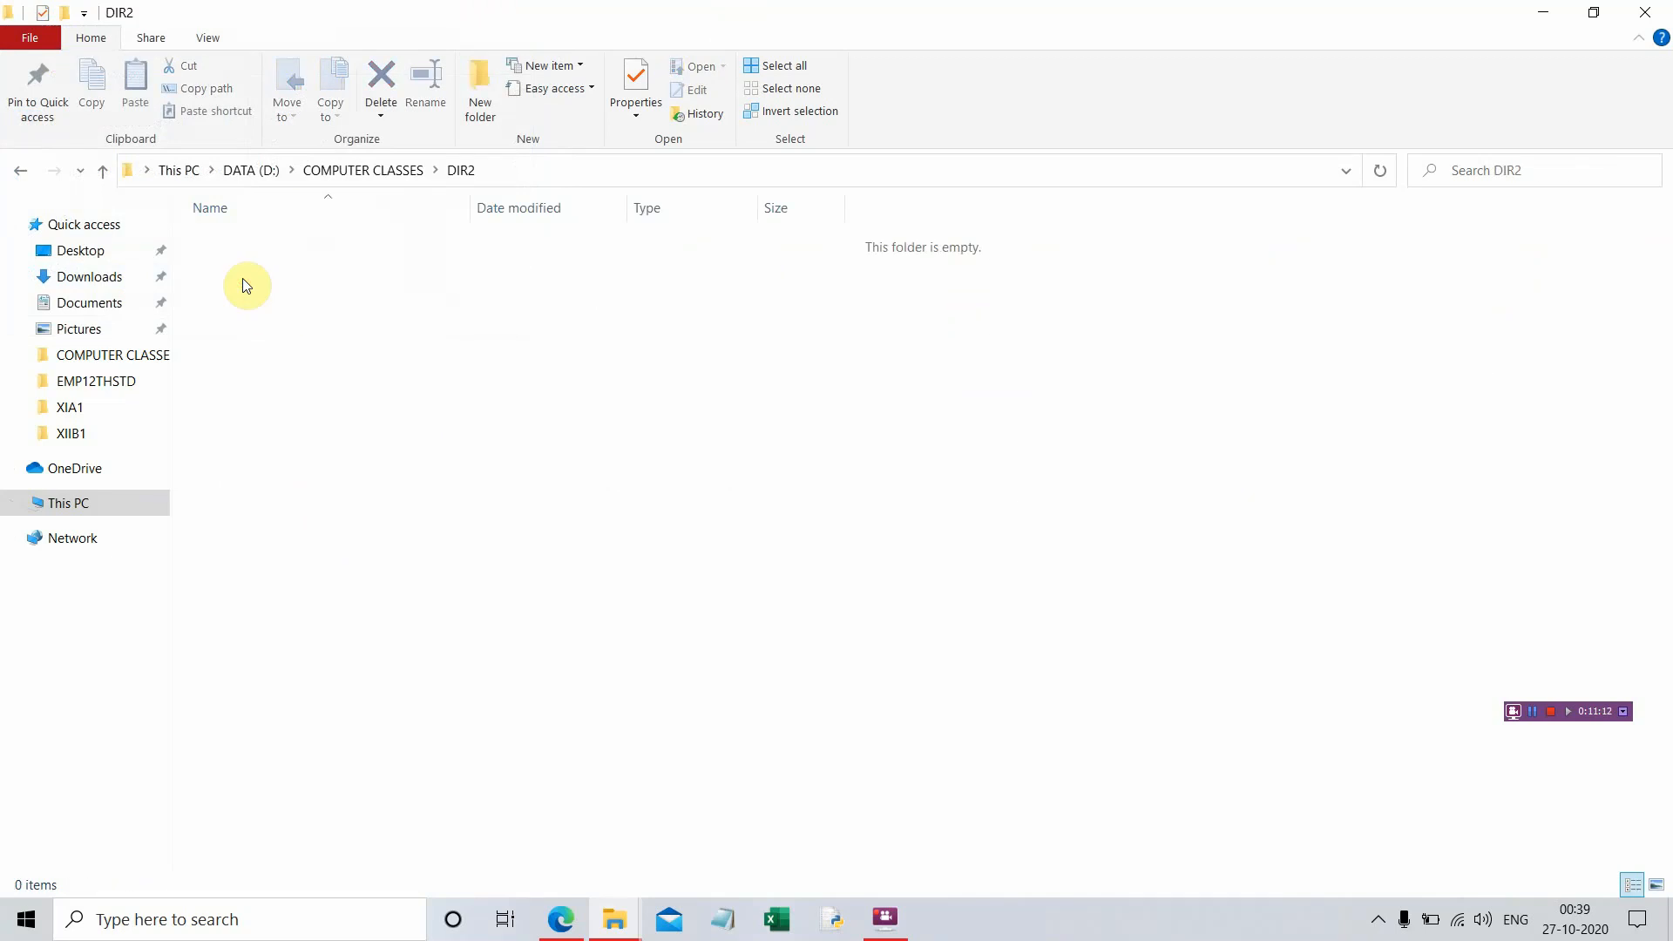
{"action": "left_click", "coordinate": [30, 38]}
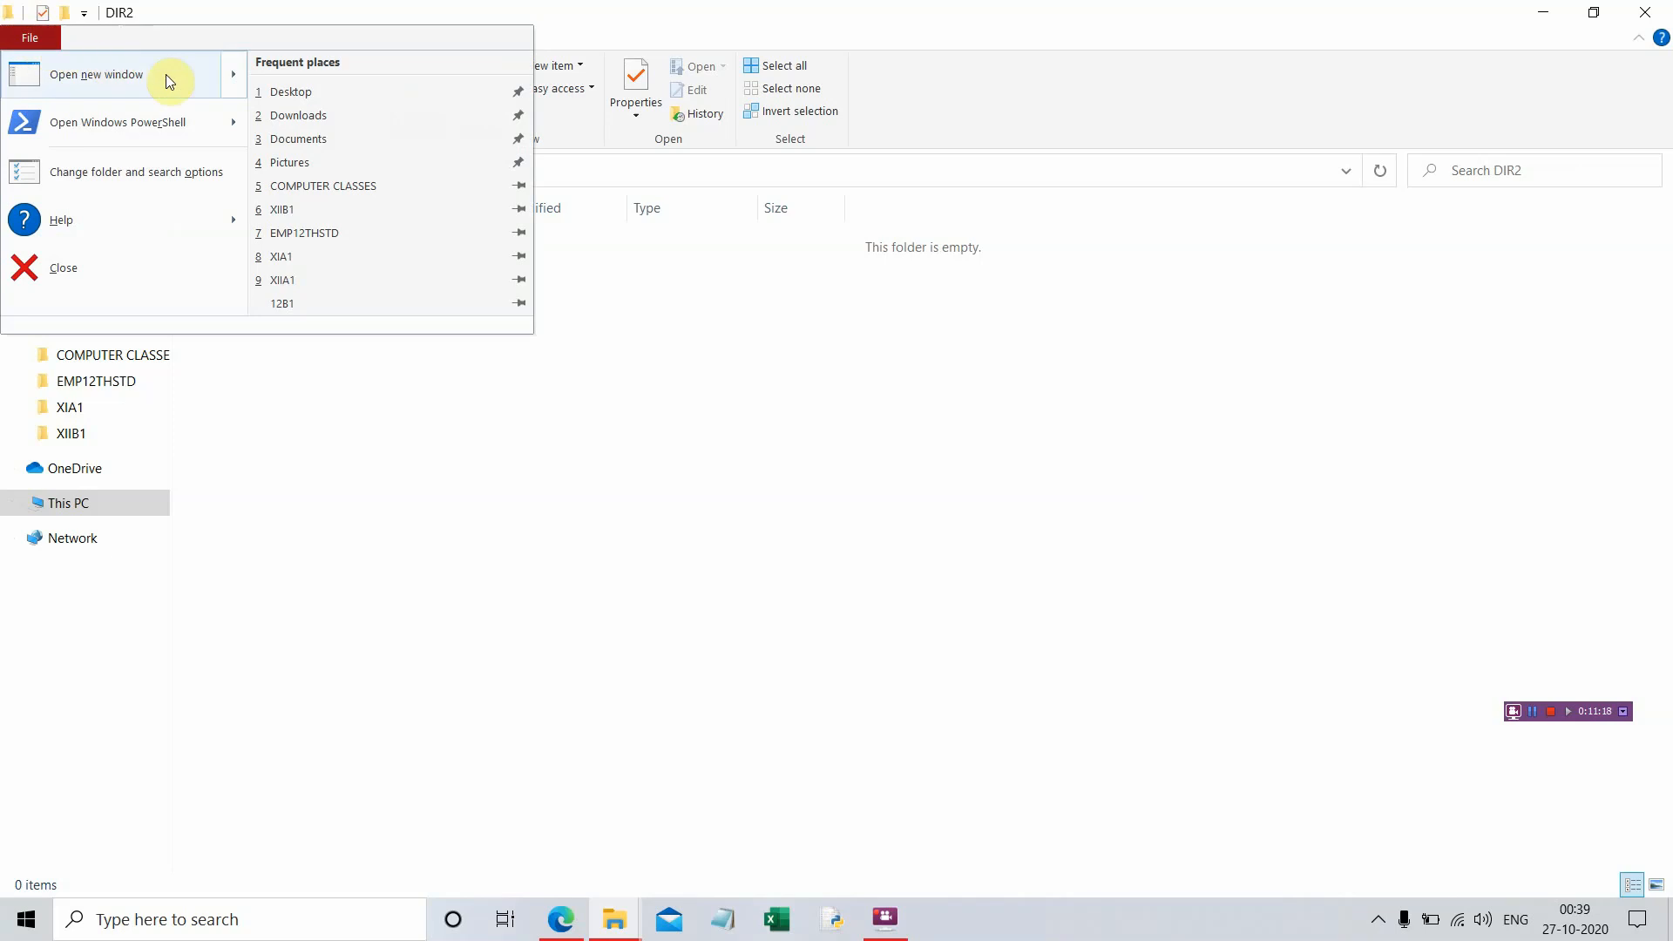
{"action": "mouse_move", "coordinate": [165, 75]}
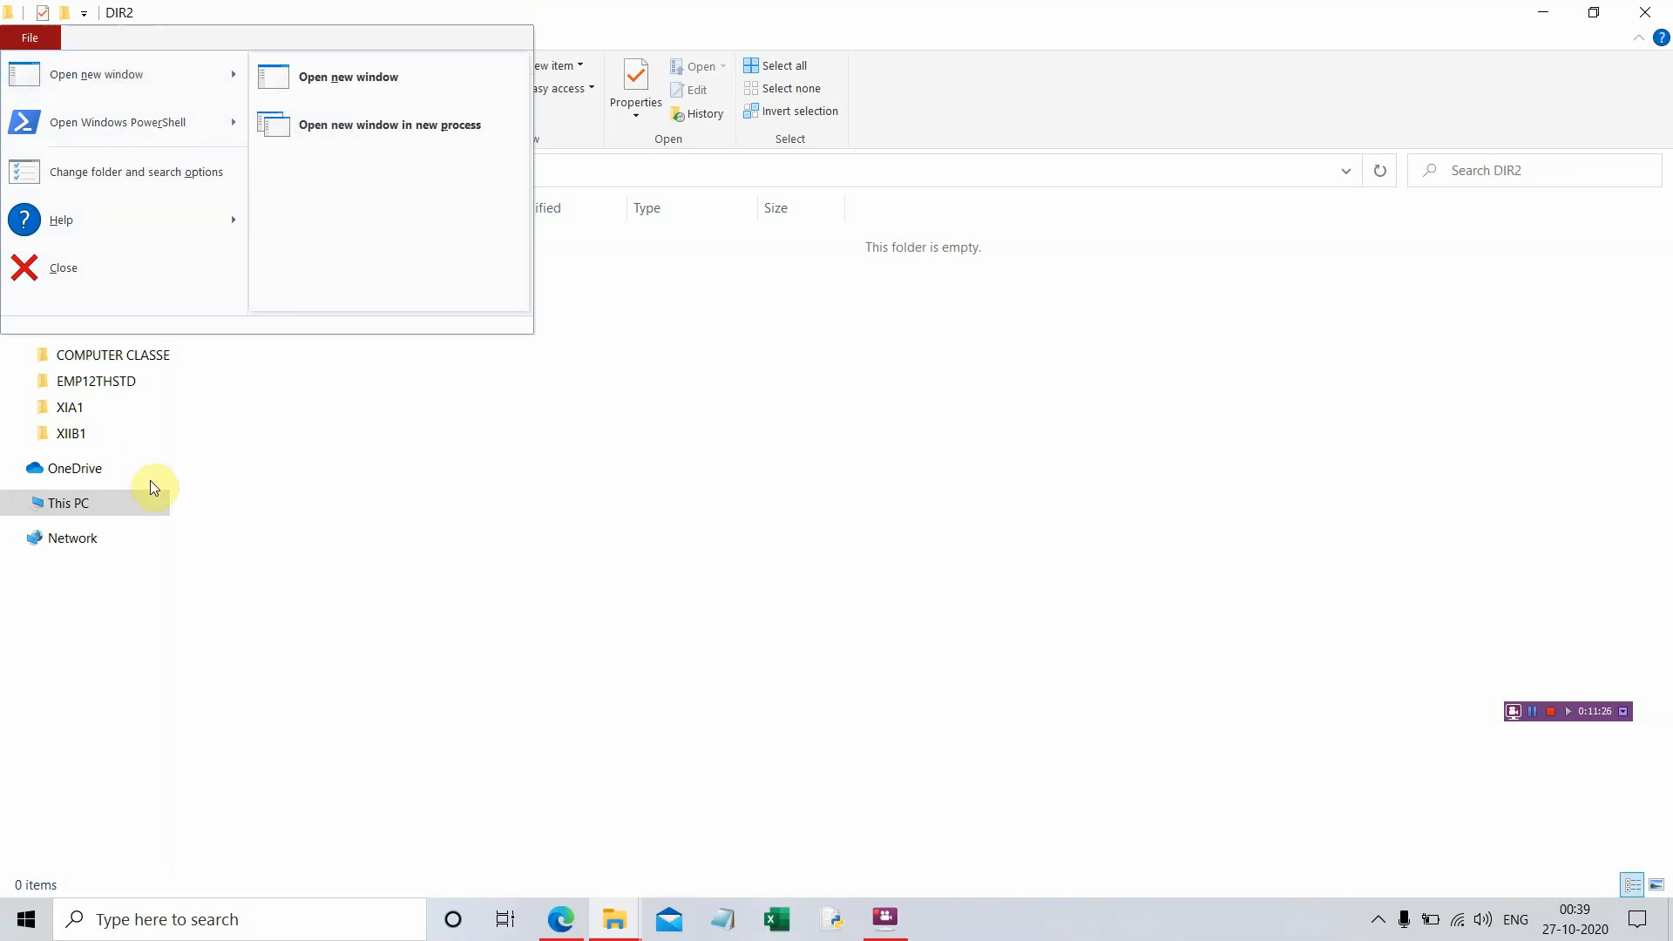
{"action": "left_click", "coordinate": [379, 586]}
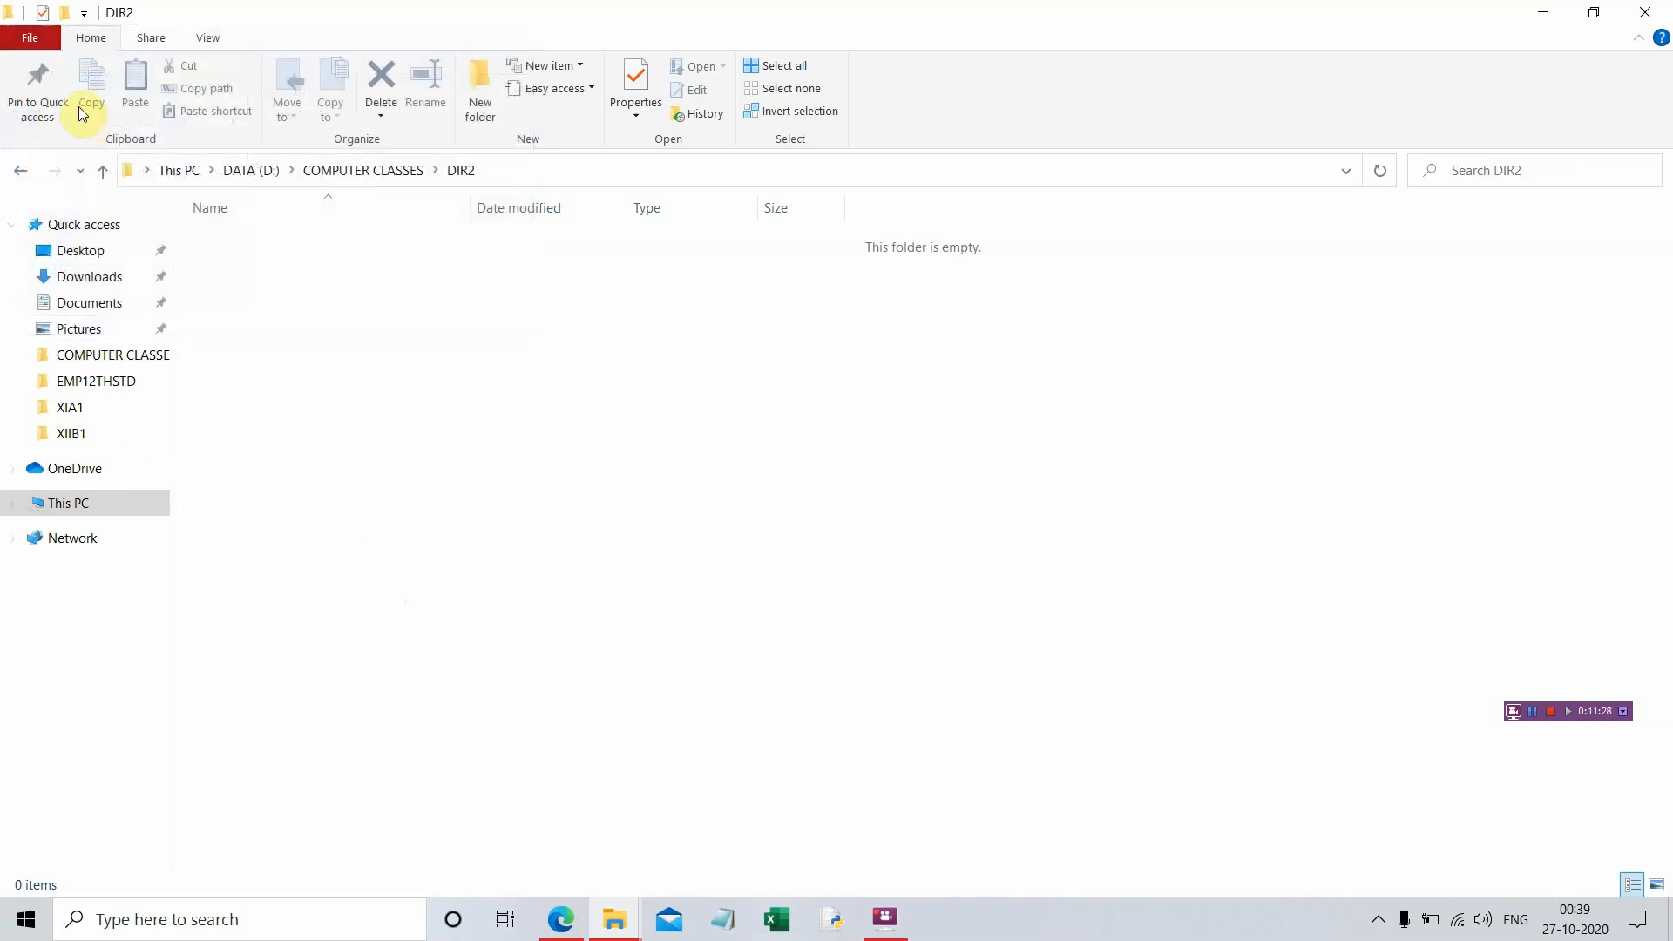
{"action": "left_click", "coordinate": [44, 86]}
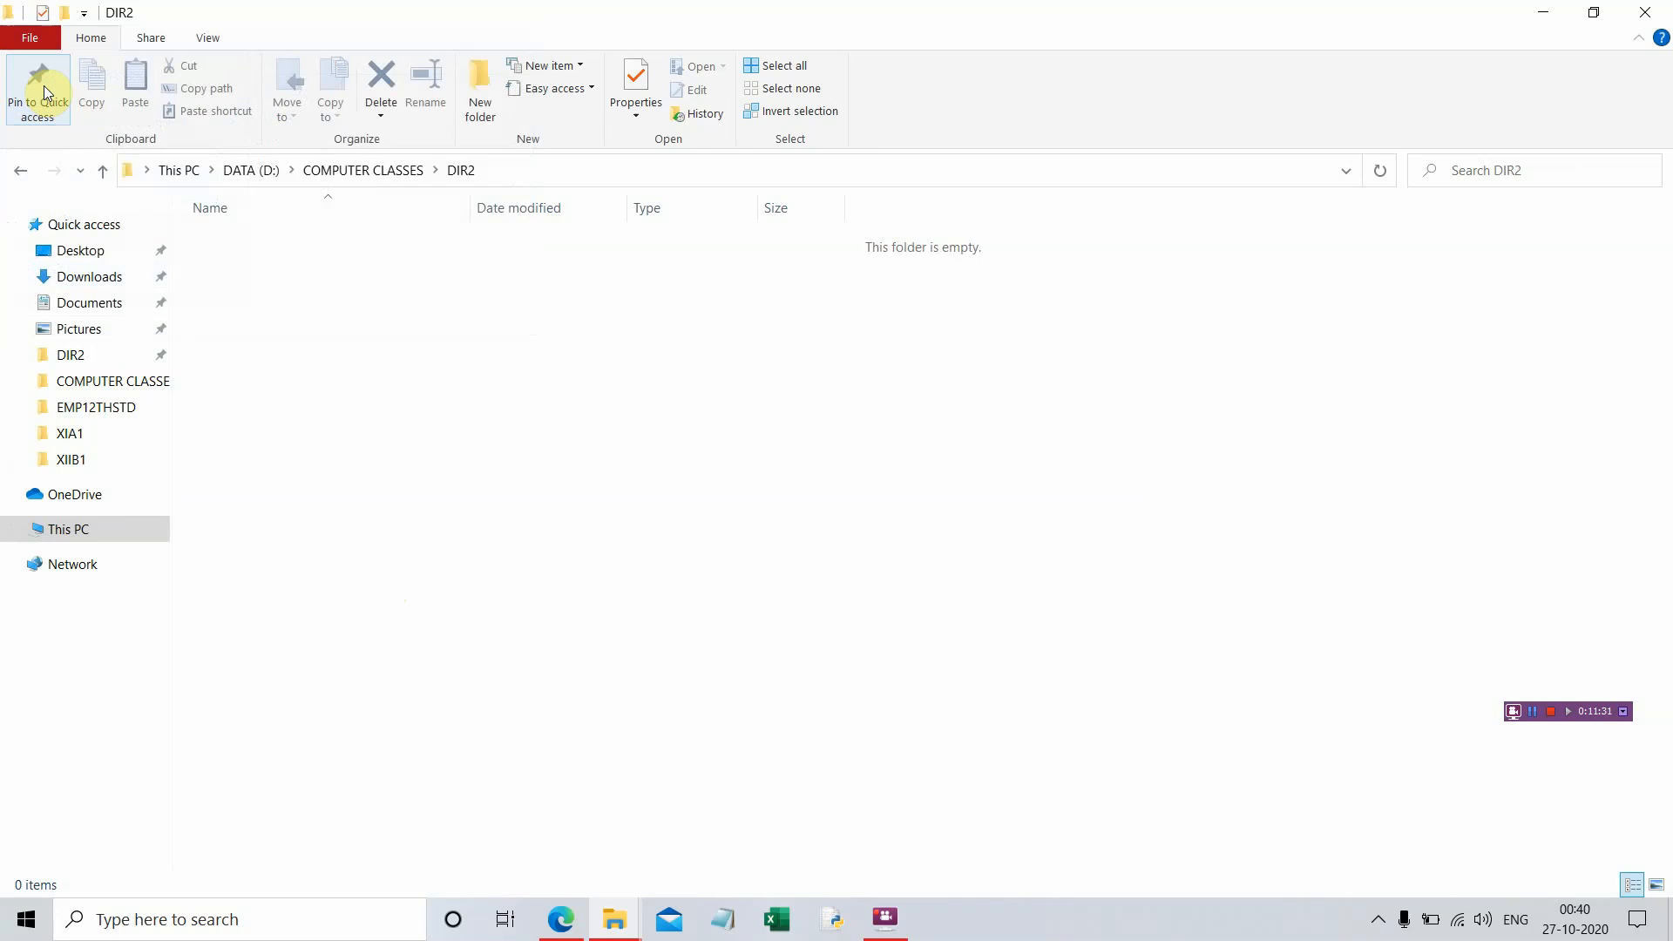
- Create a folder named DIR3 inside DIR2, close that window and minimize the remaining File Explorer window
{"action": "left_click", "coordinate": [488, 96]}
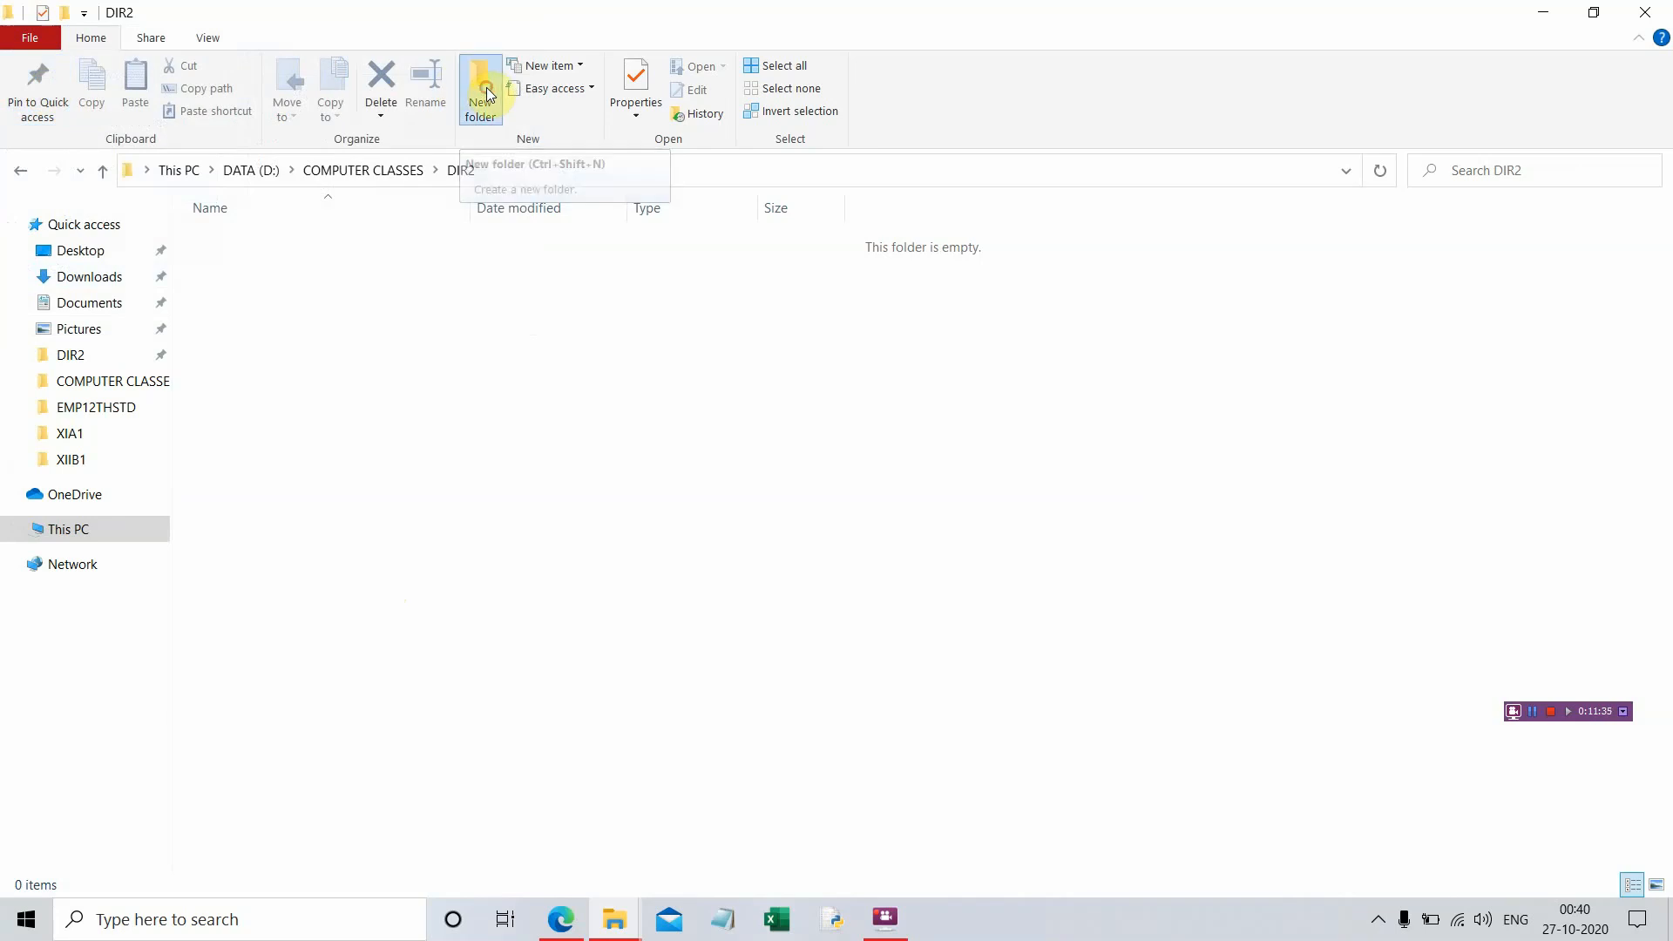
{"action": "type", "text": "DIR3"}
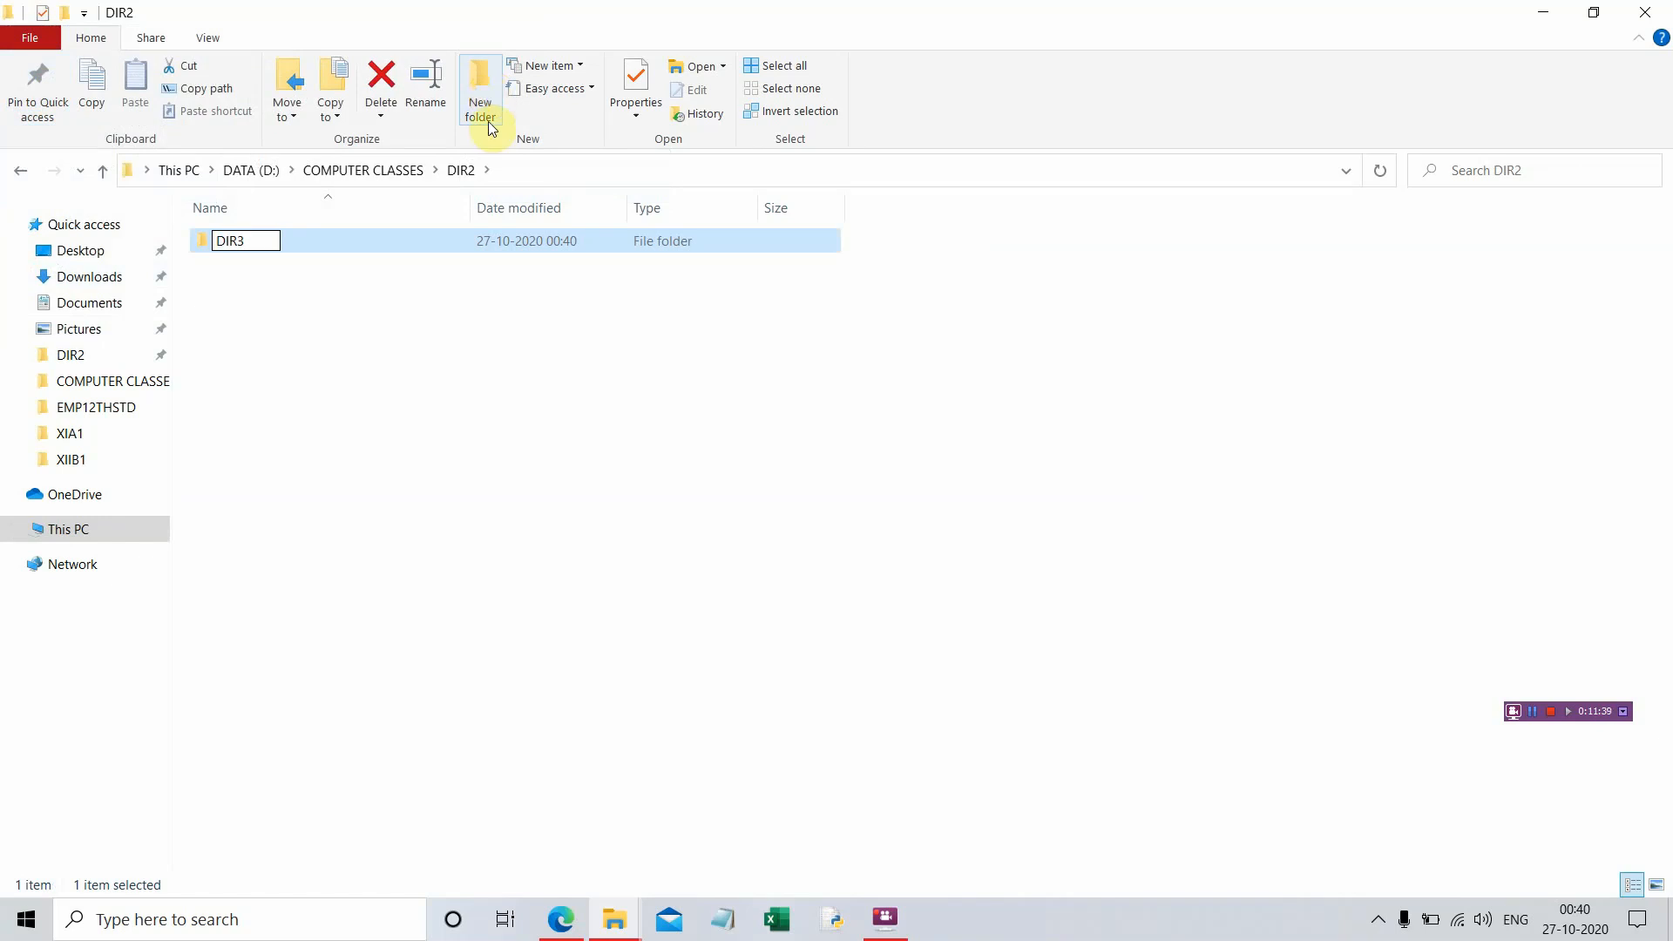
{"action": "left_click", "coordinate": [491, 345]}
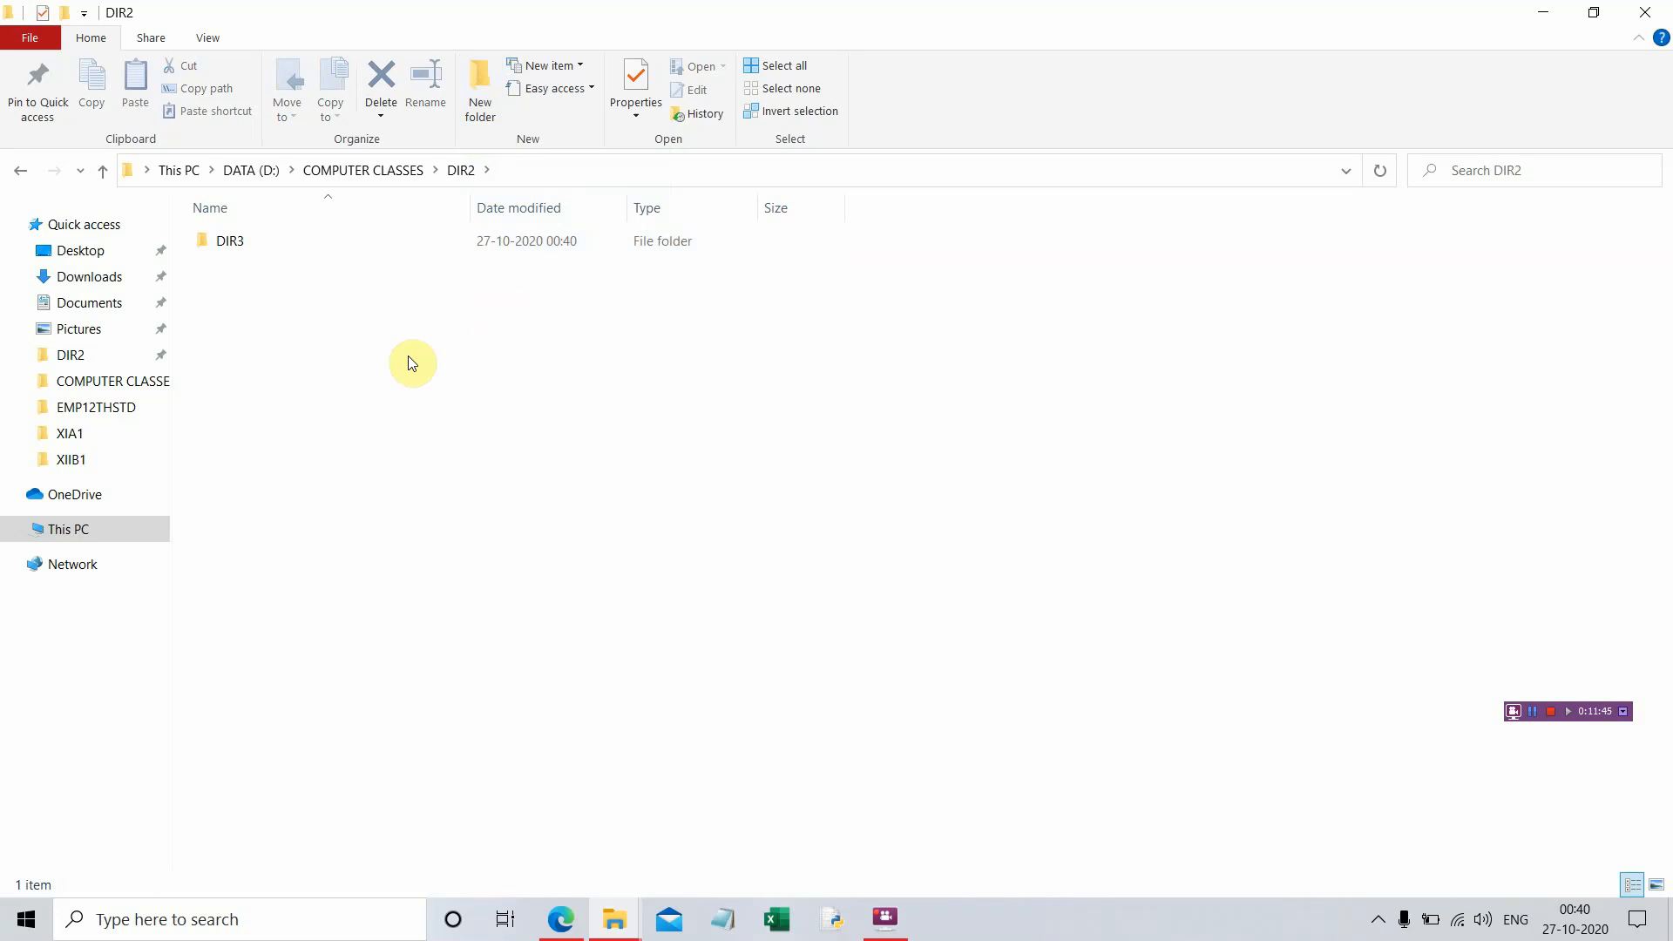
{"action": "left_click", "coordinate": [1646, 13]}
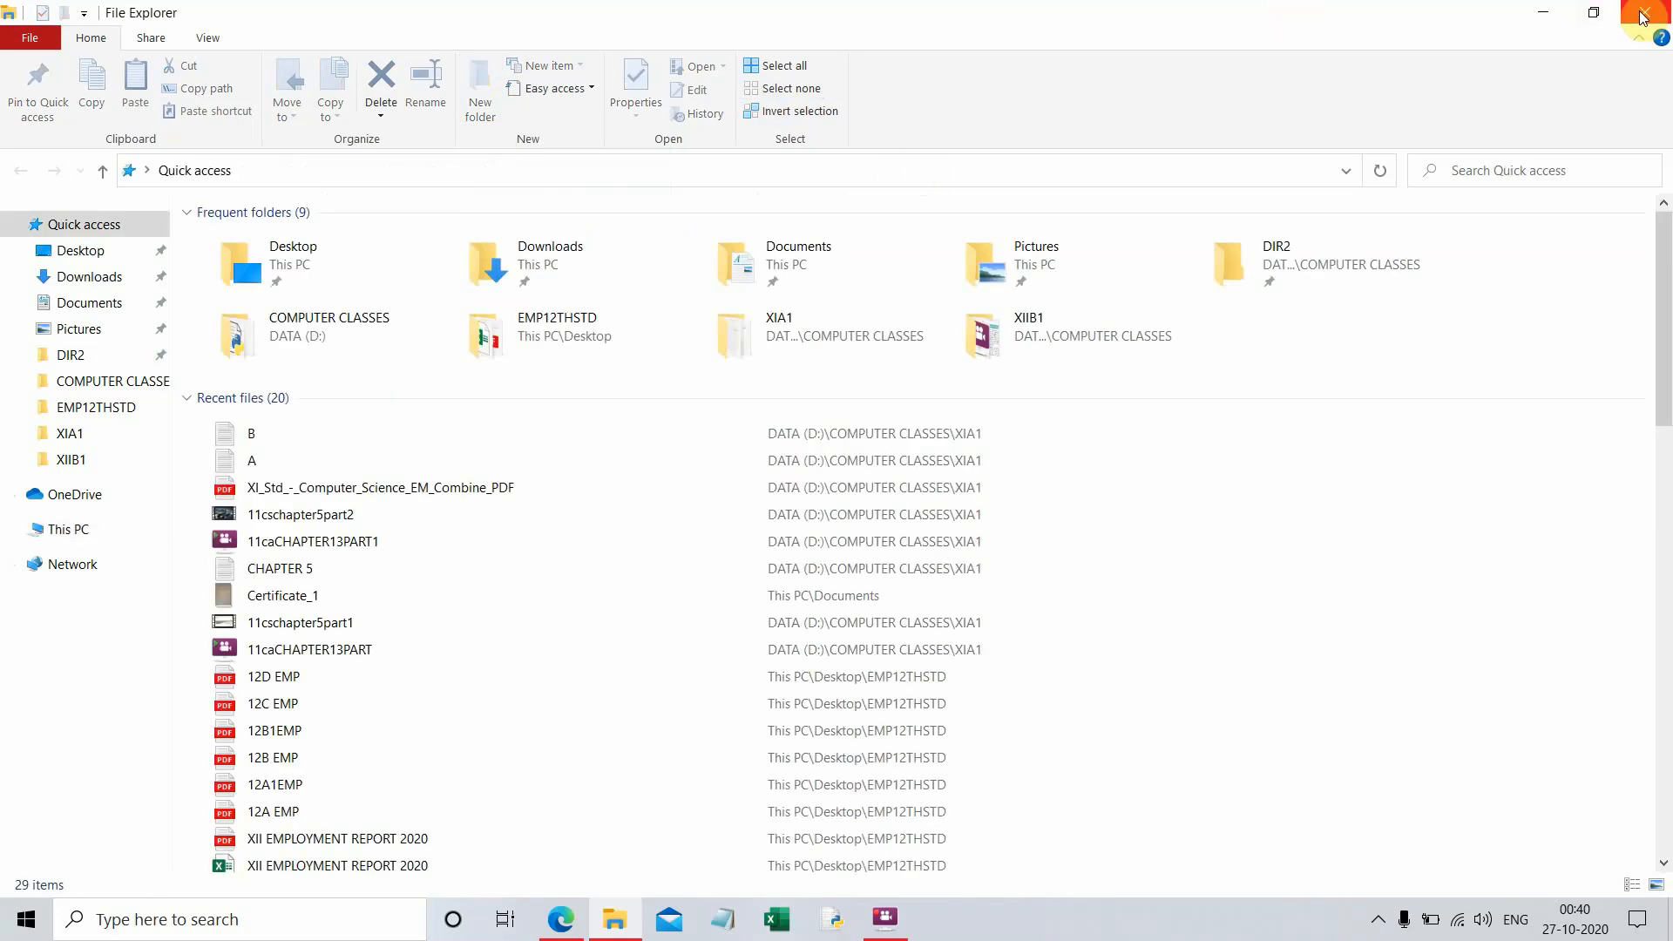
{"action": "left_click", "coordinate": [1546, 15]}
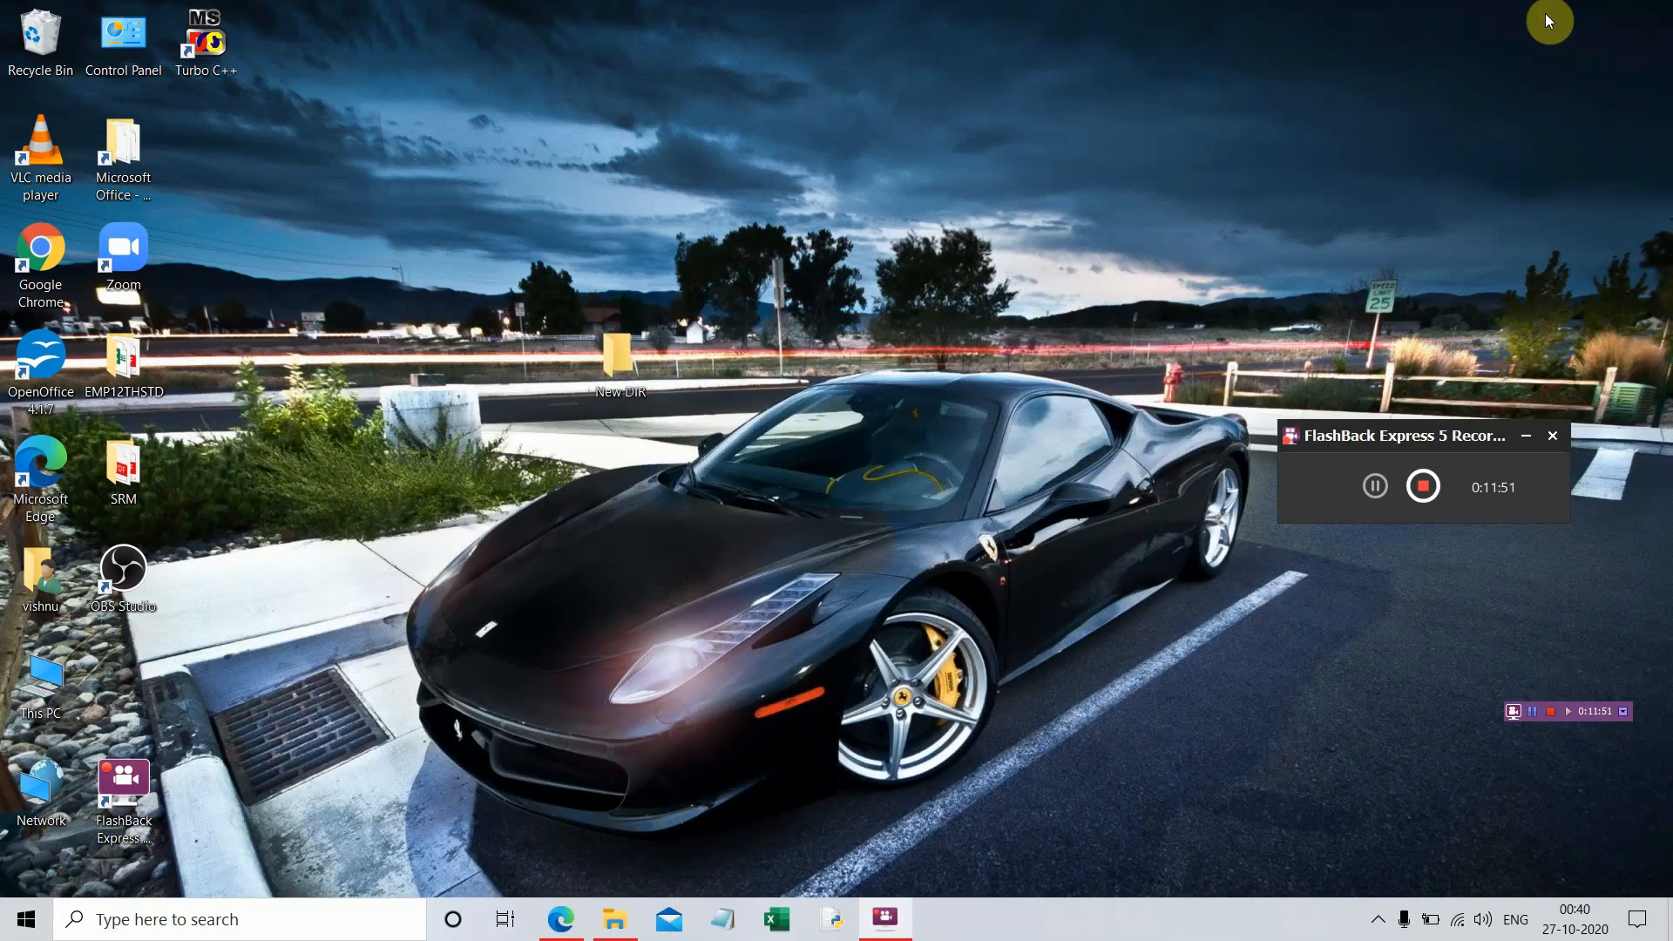
- View the kinds of new items that can be created on the desktop without creating one
{"action": "right_click", "coordinate": [871, 244]}
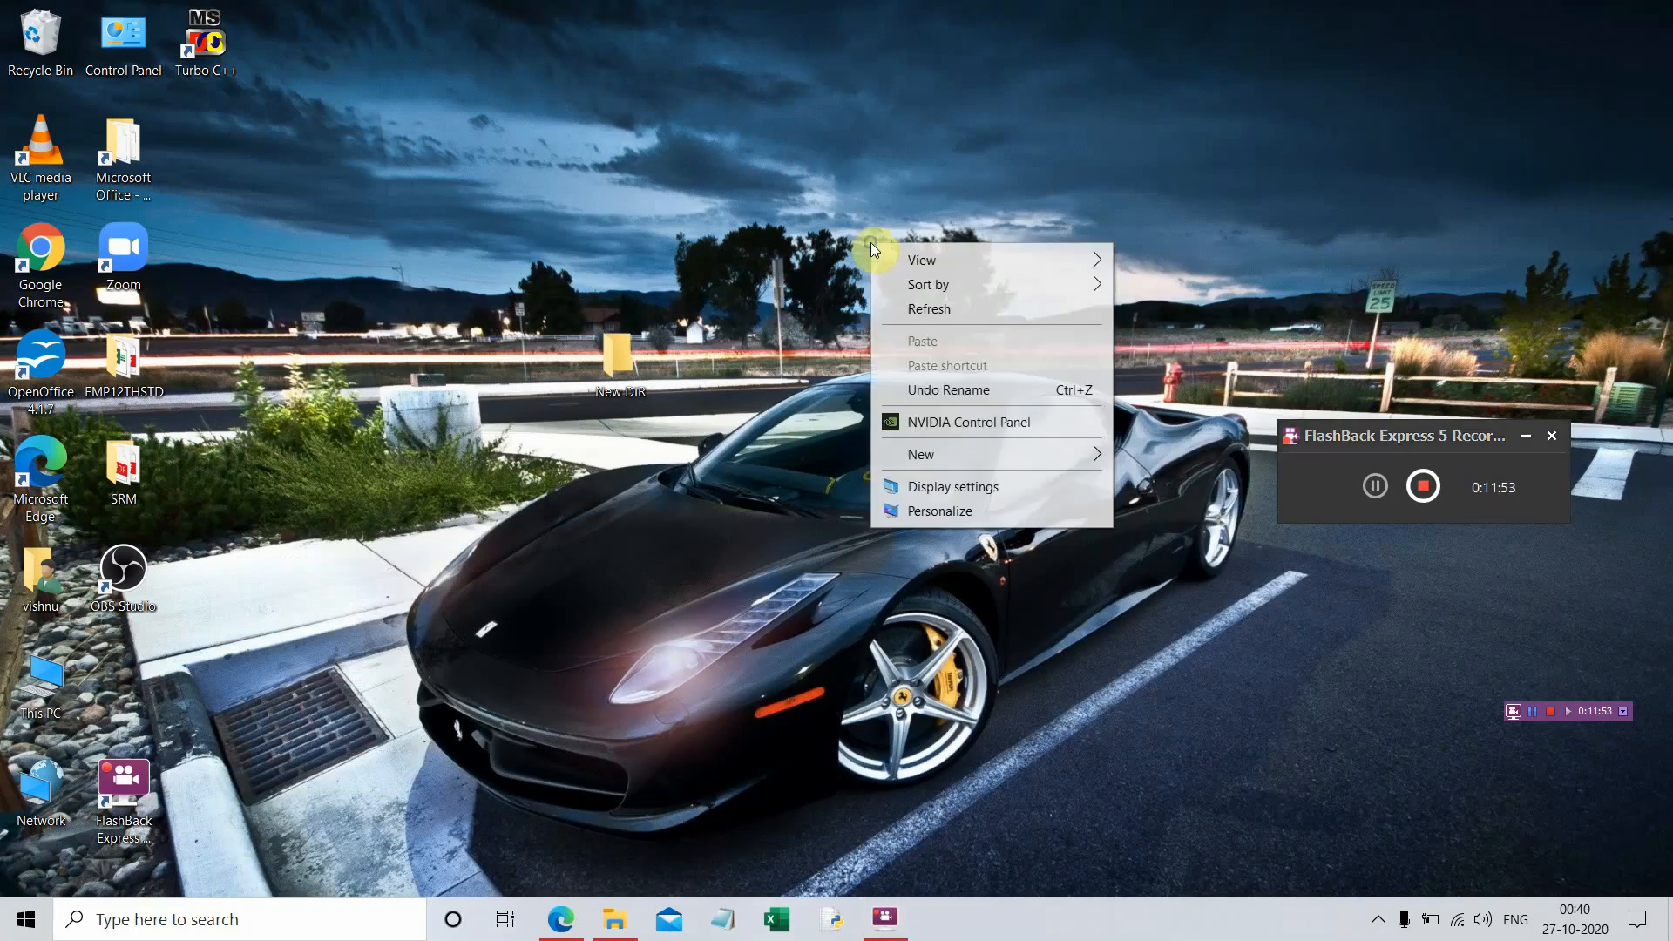
{"action": "left_click", "coordinate": [1098, 446]}
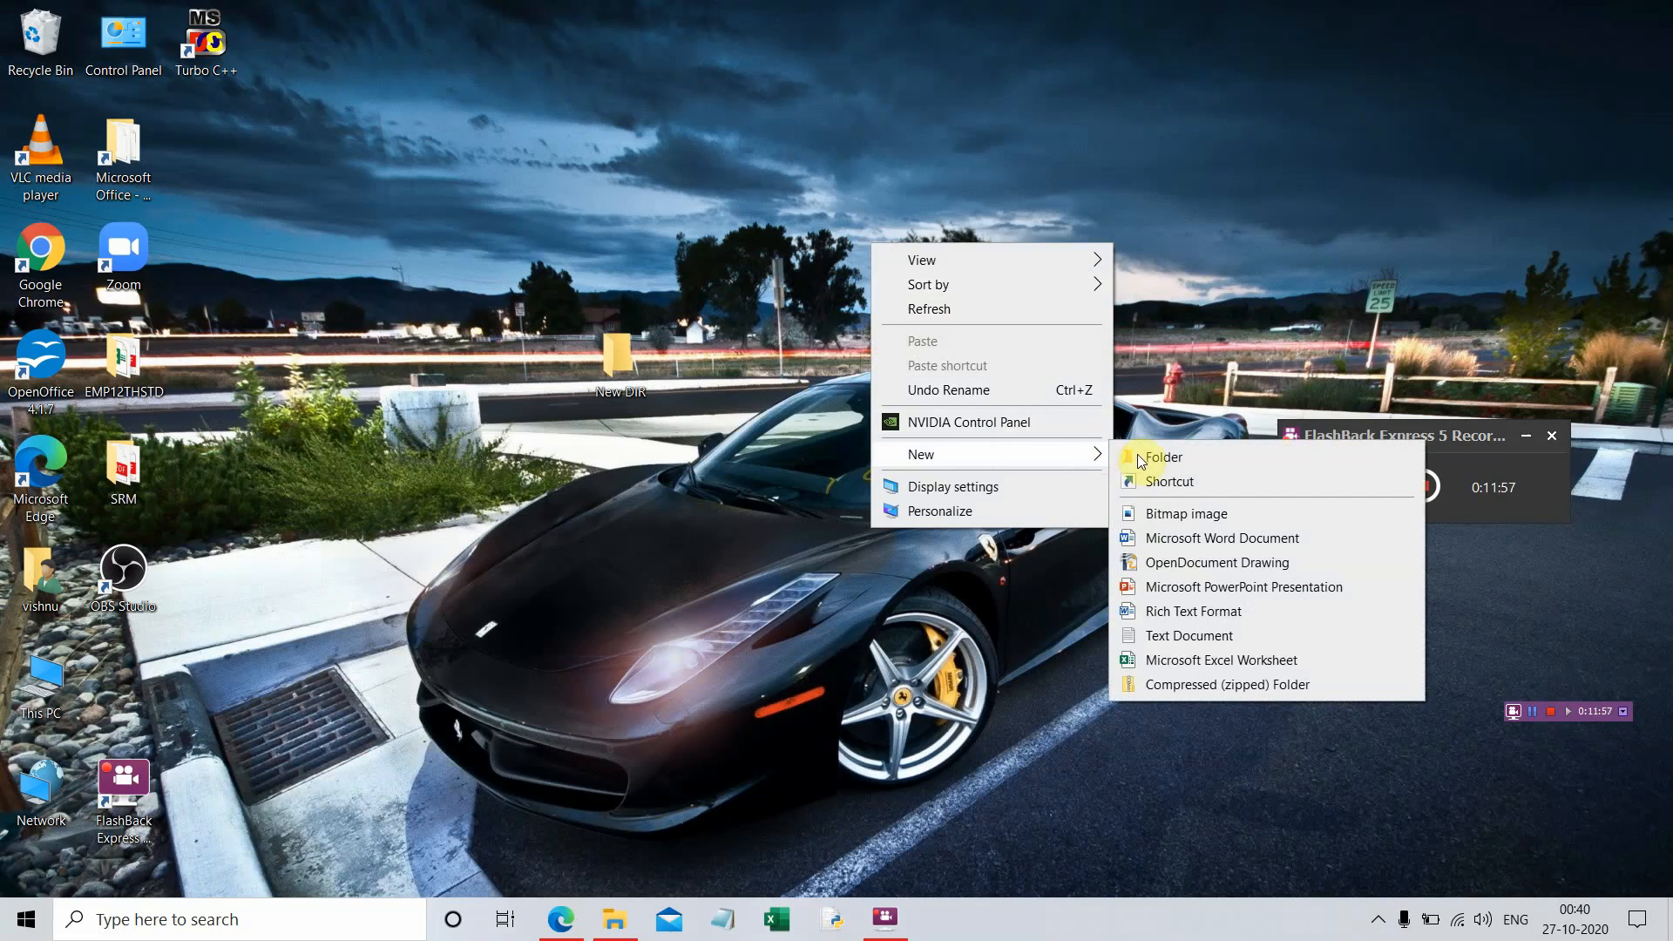
{"action": "left_click", "coordinate": [1274, 258]}
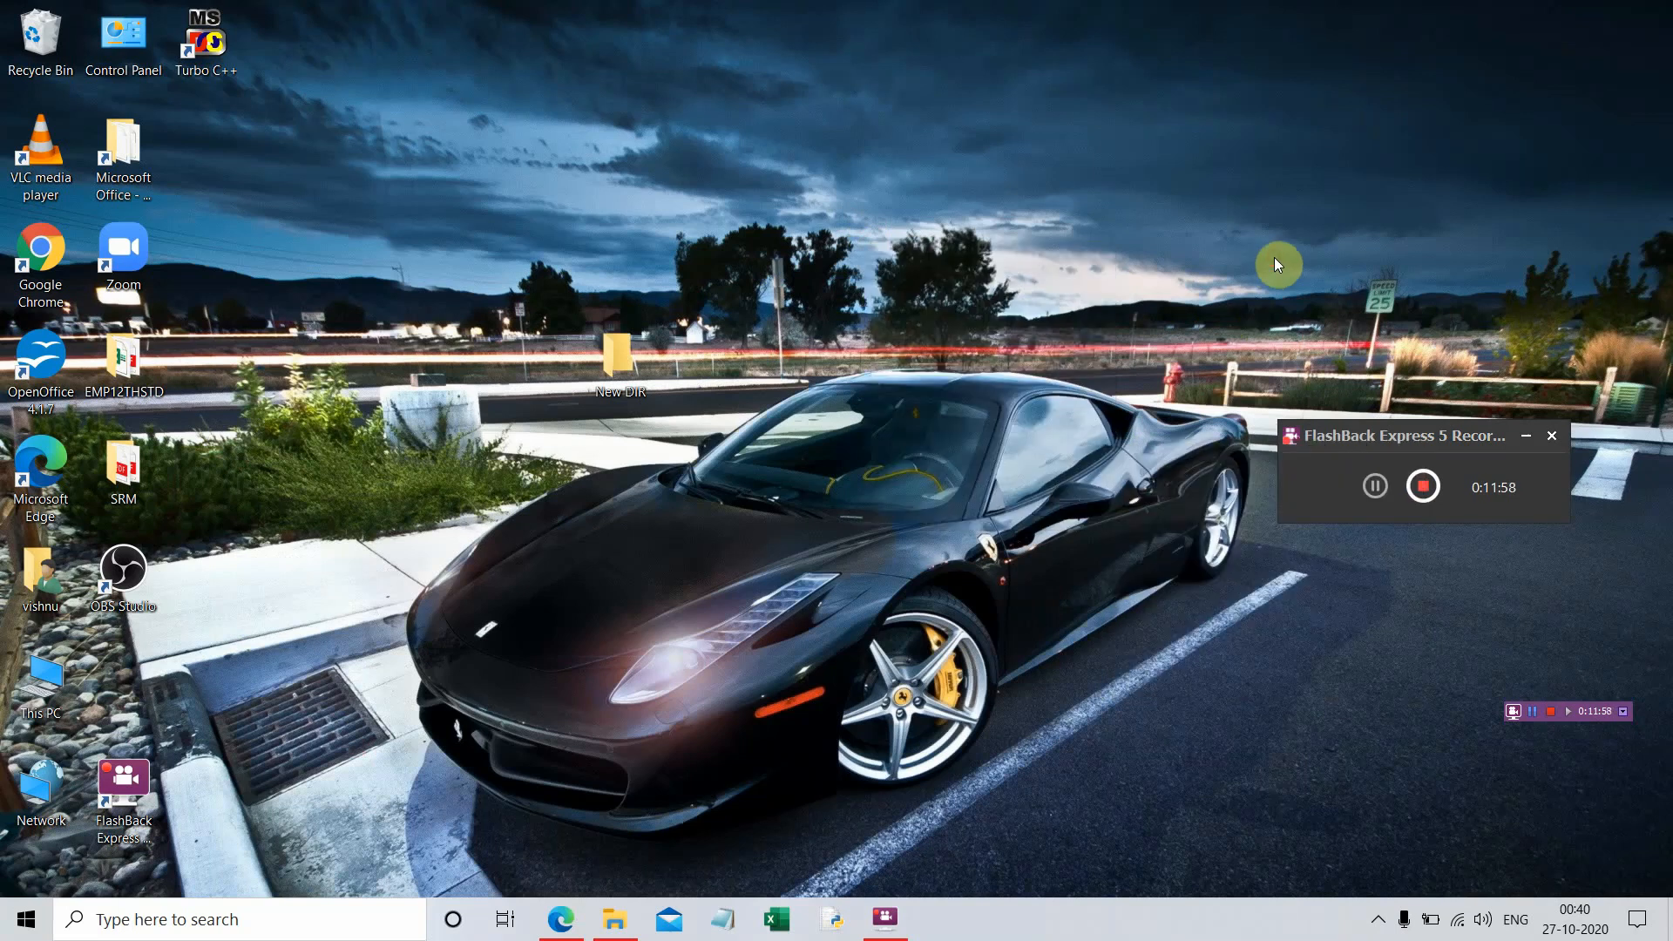
- Open EMP12THSTD in File Explorer, view its choices for creating new items, look inside the 12B1 folder and close the window
{"action": "left_click", "coordinate": [615, 920]}
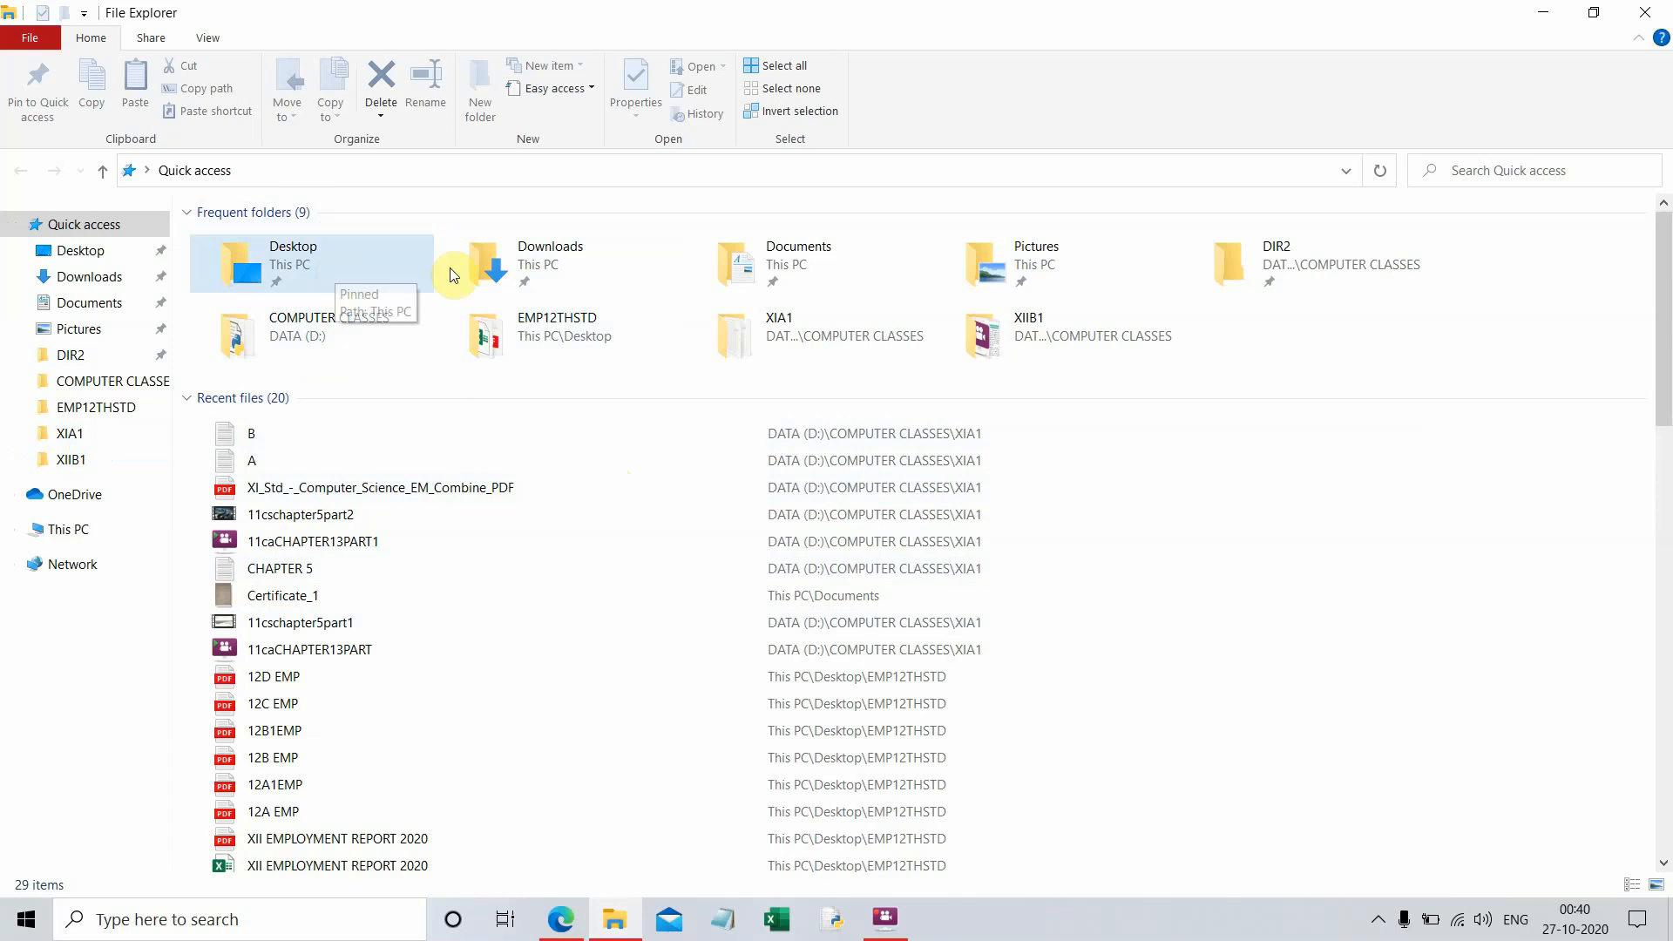
{"action": "double_click", "coordinate": [600, 337]}
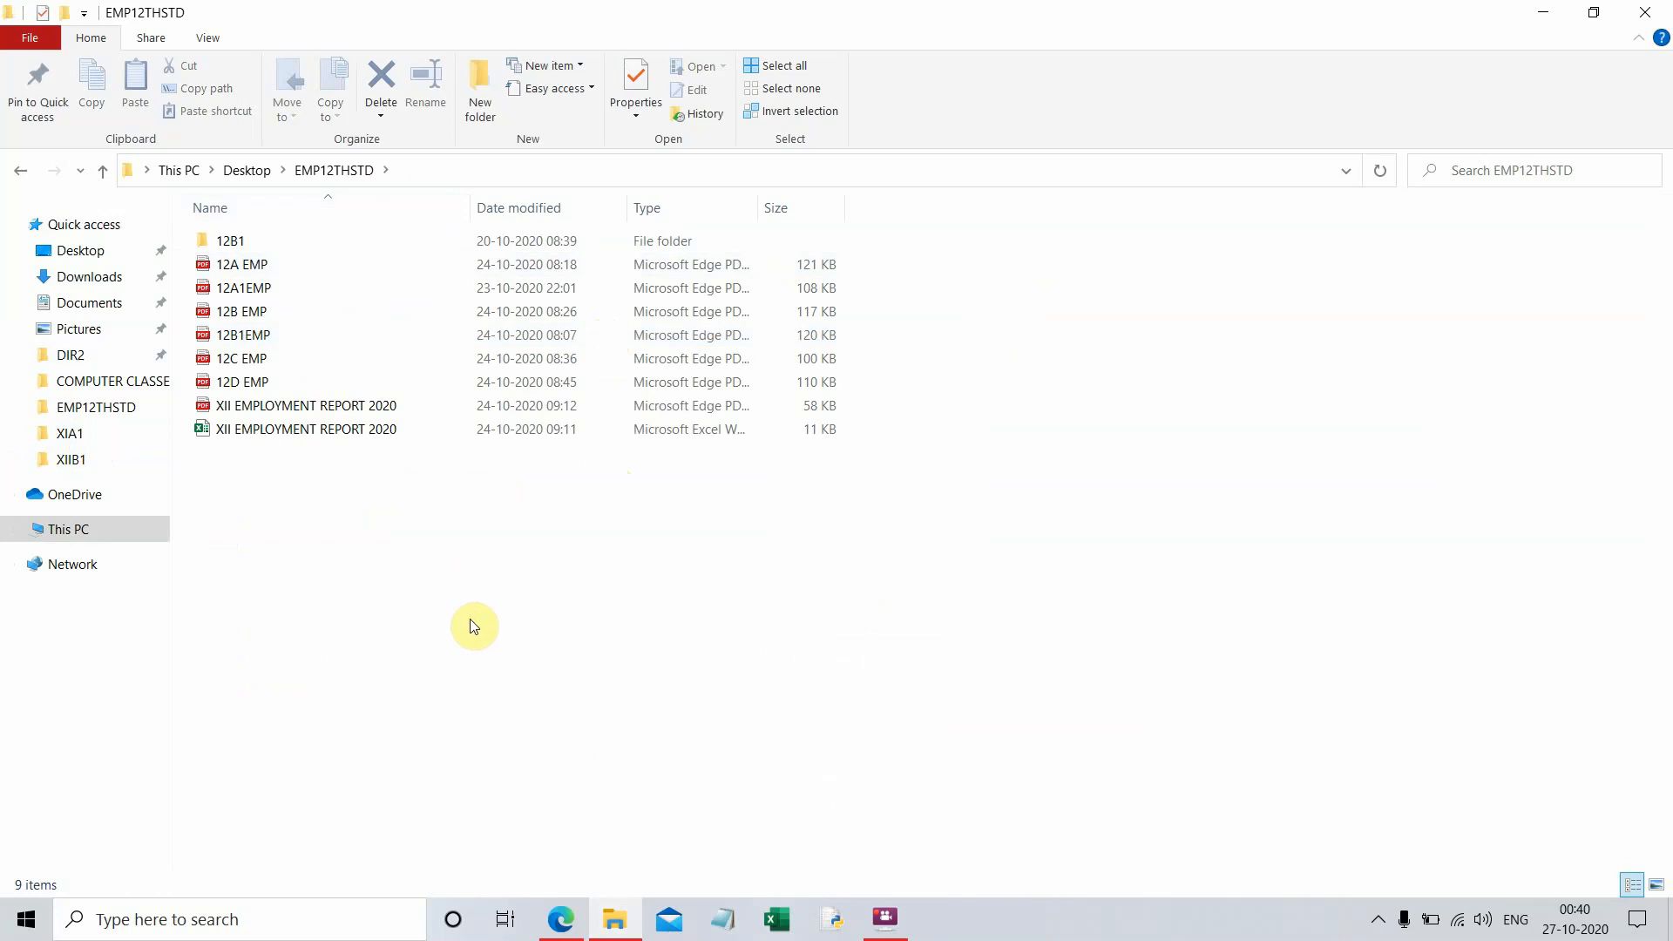
{"action": "right_click", "coordinate": [558, 577]}
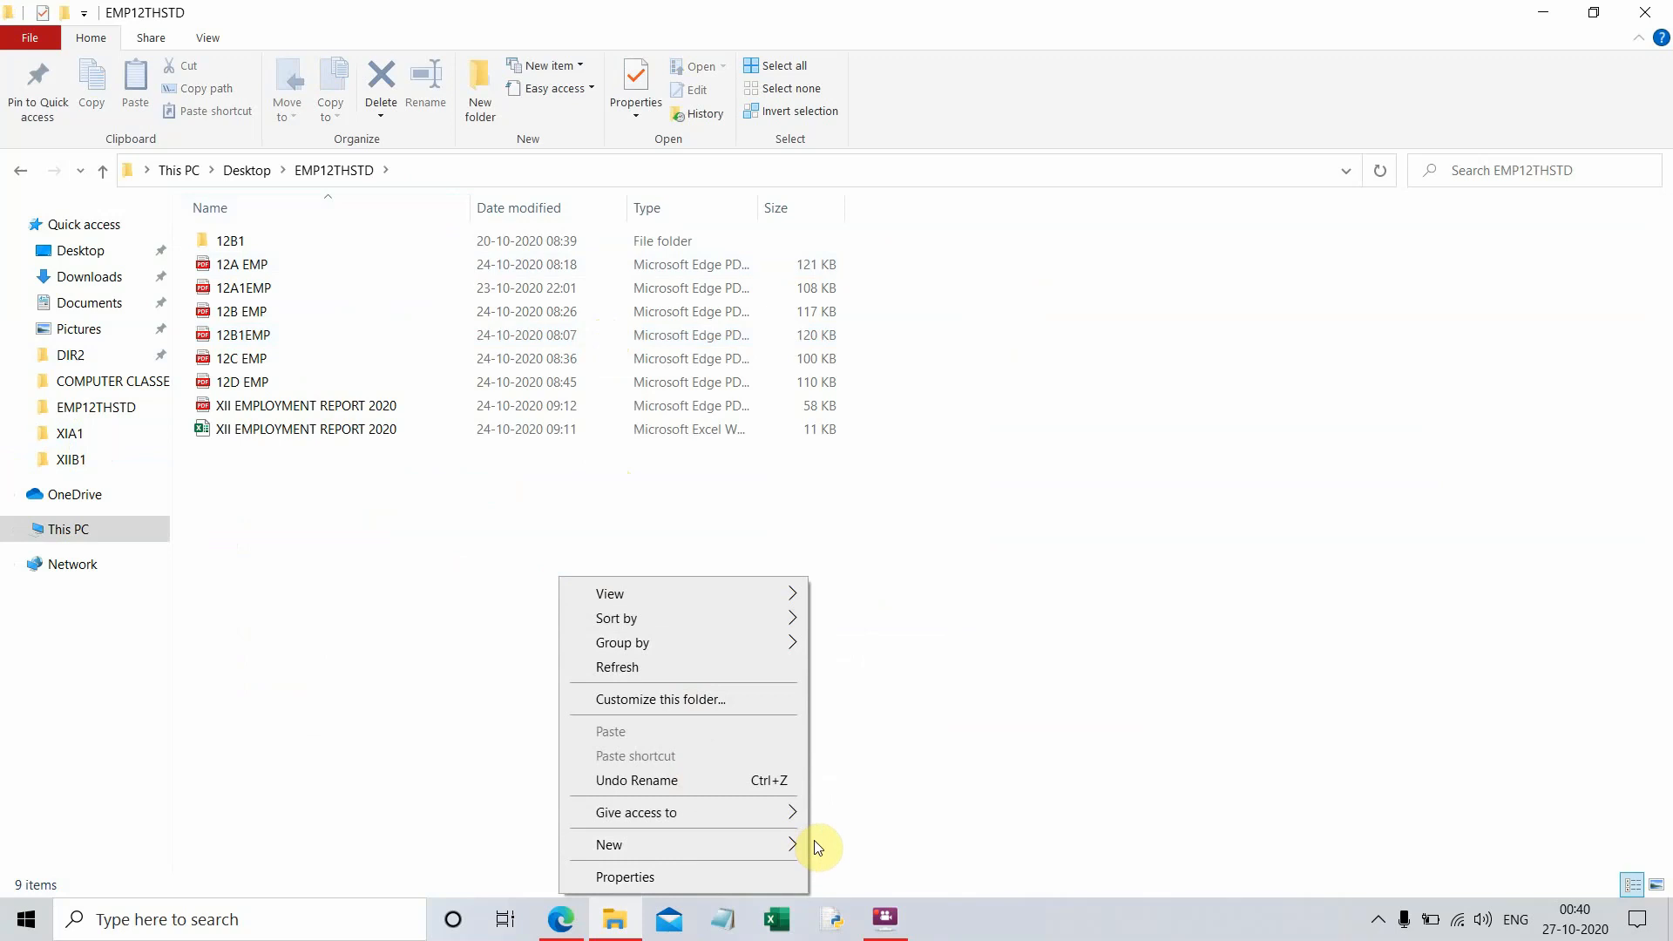
{"action": "mouse_move", "coordinate": [793, 844]}
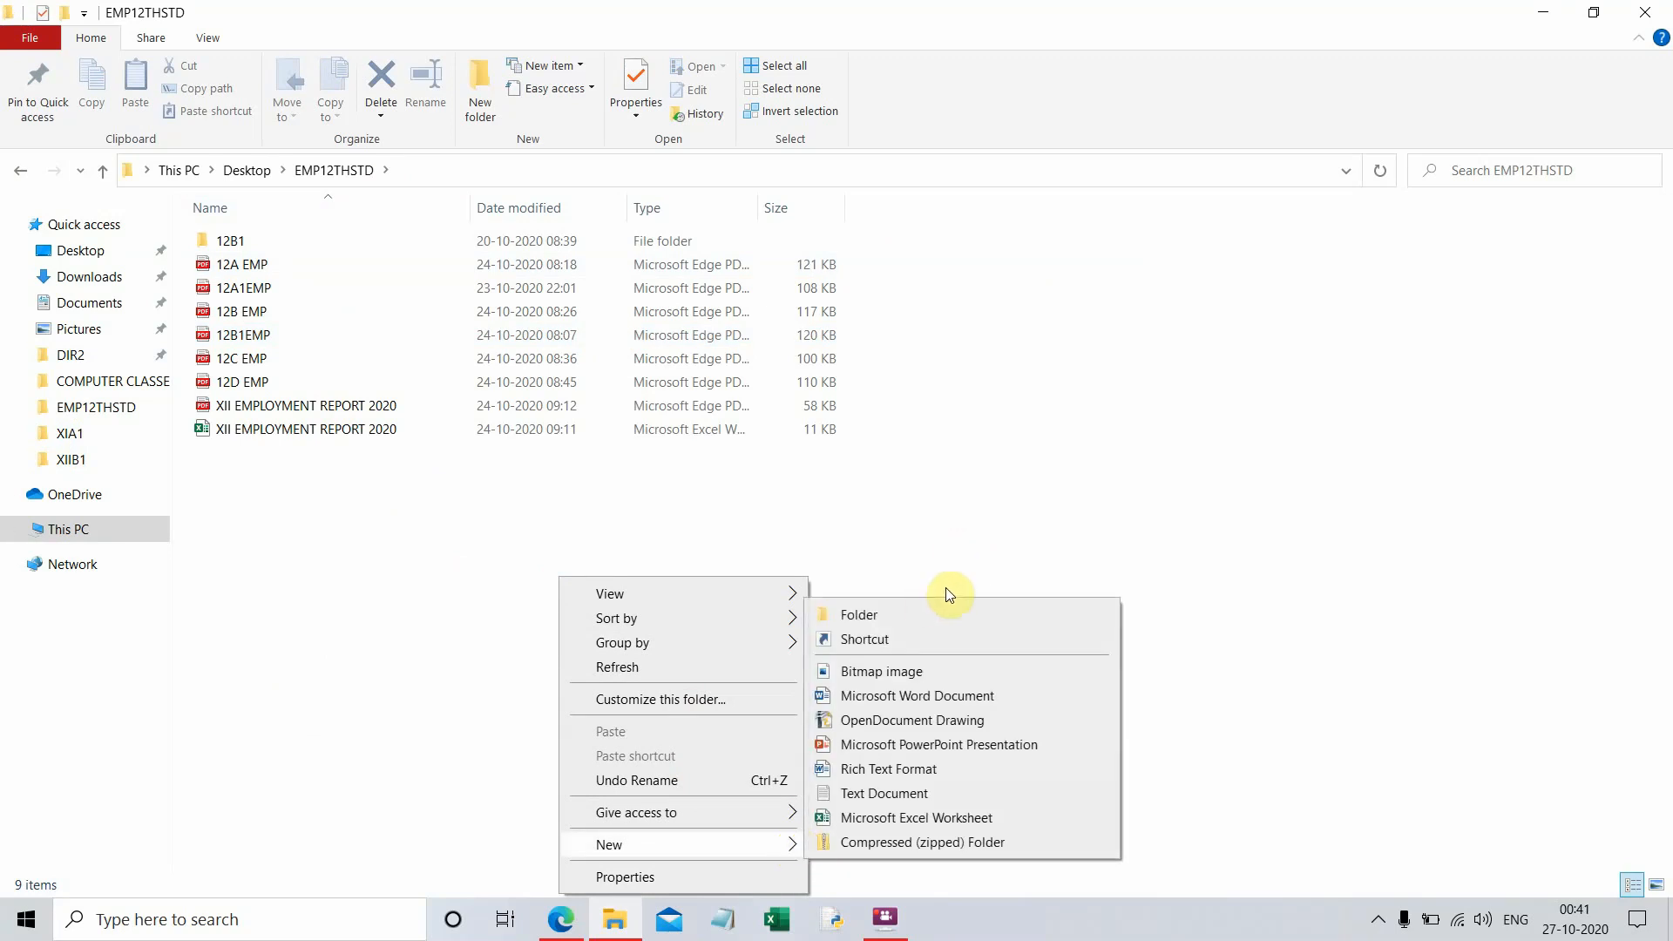
{"action": "left_click", "coordinate": [1006, 237]}
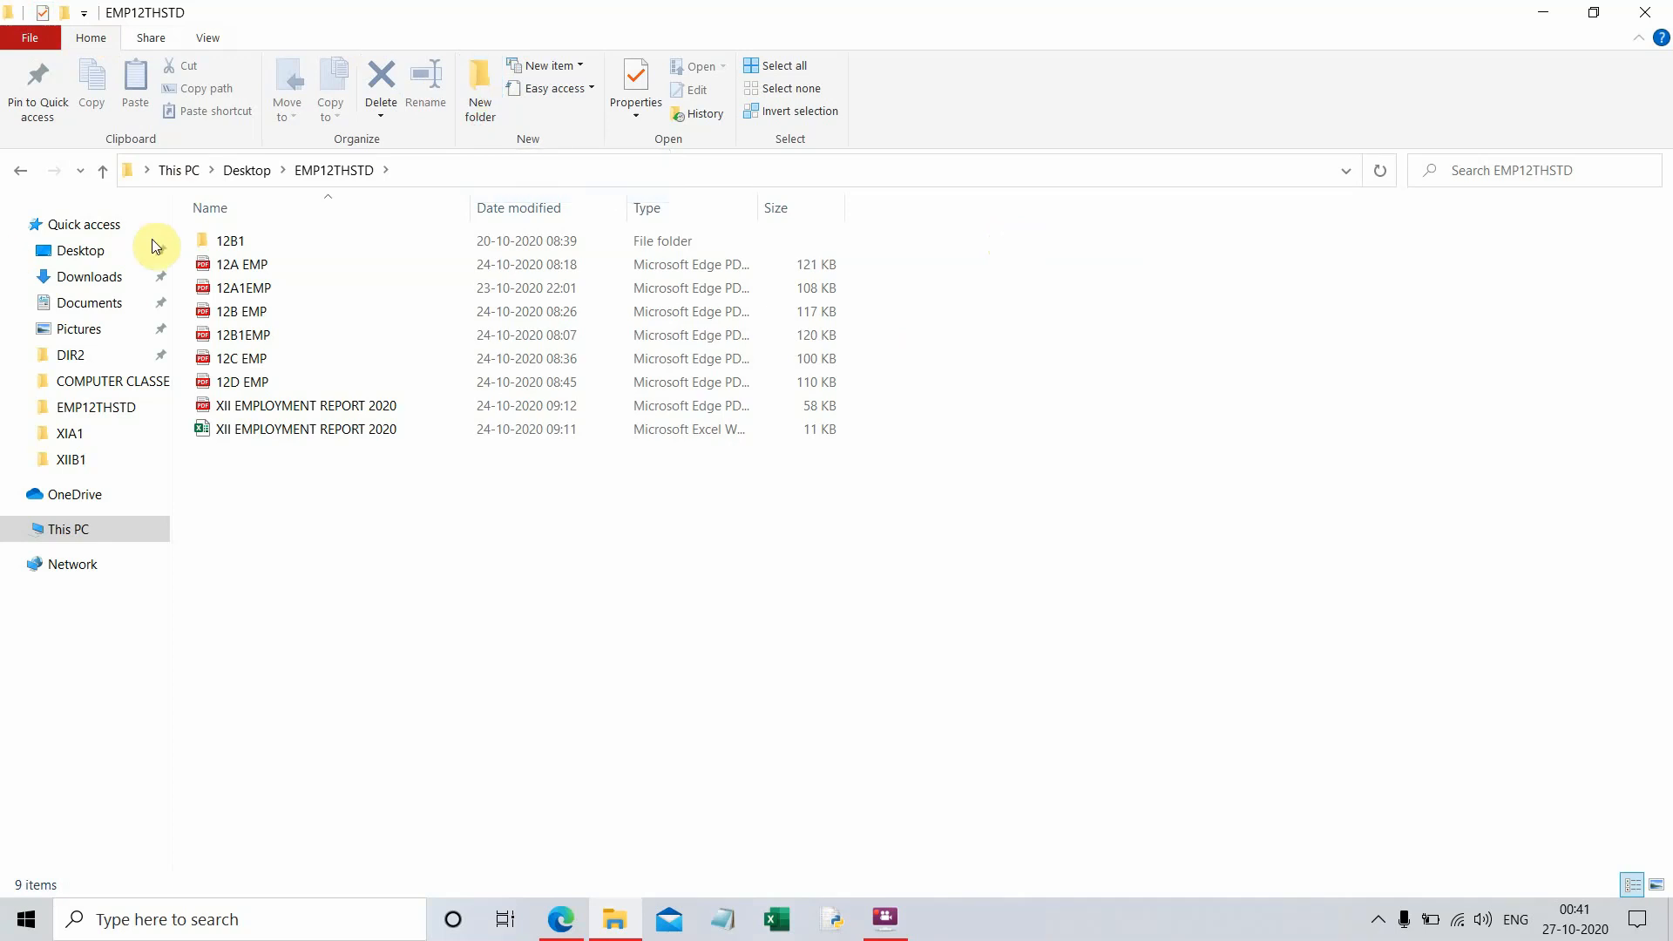
{"action": "double_click", "coordinate": [223, 244]}
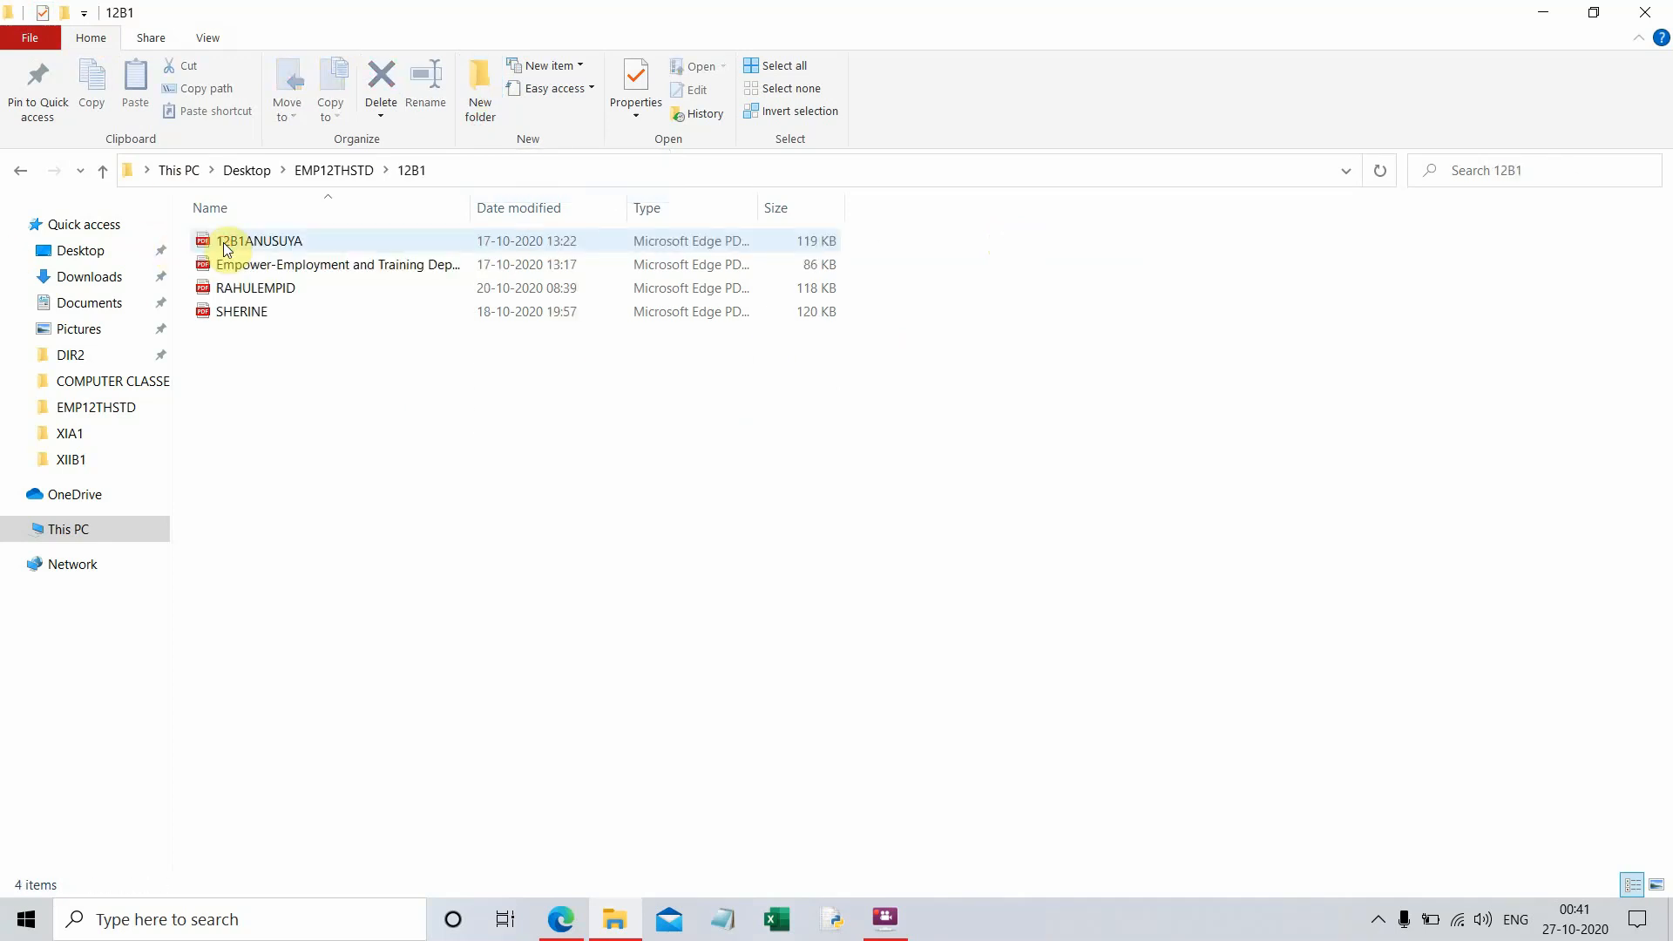
{"action": "left_click", "coordinate": [1639, 20]}
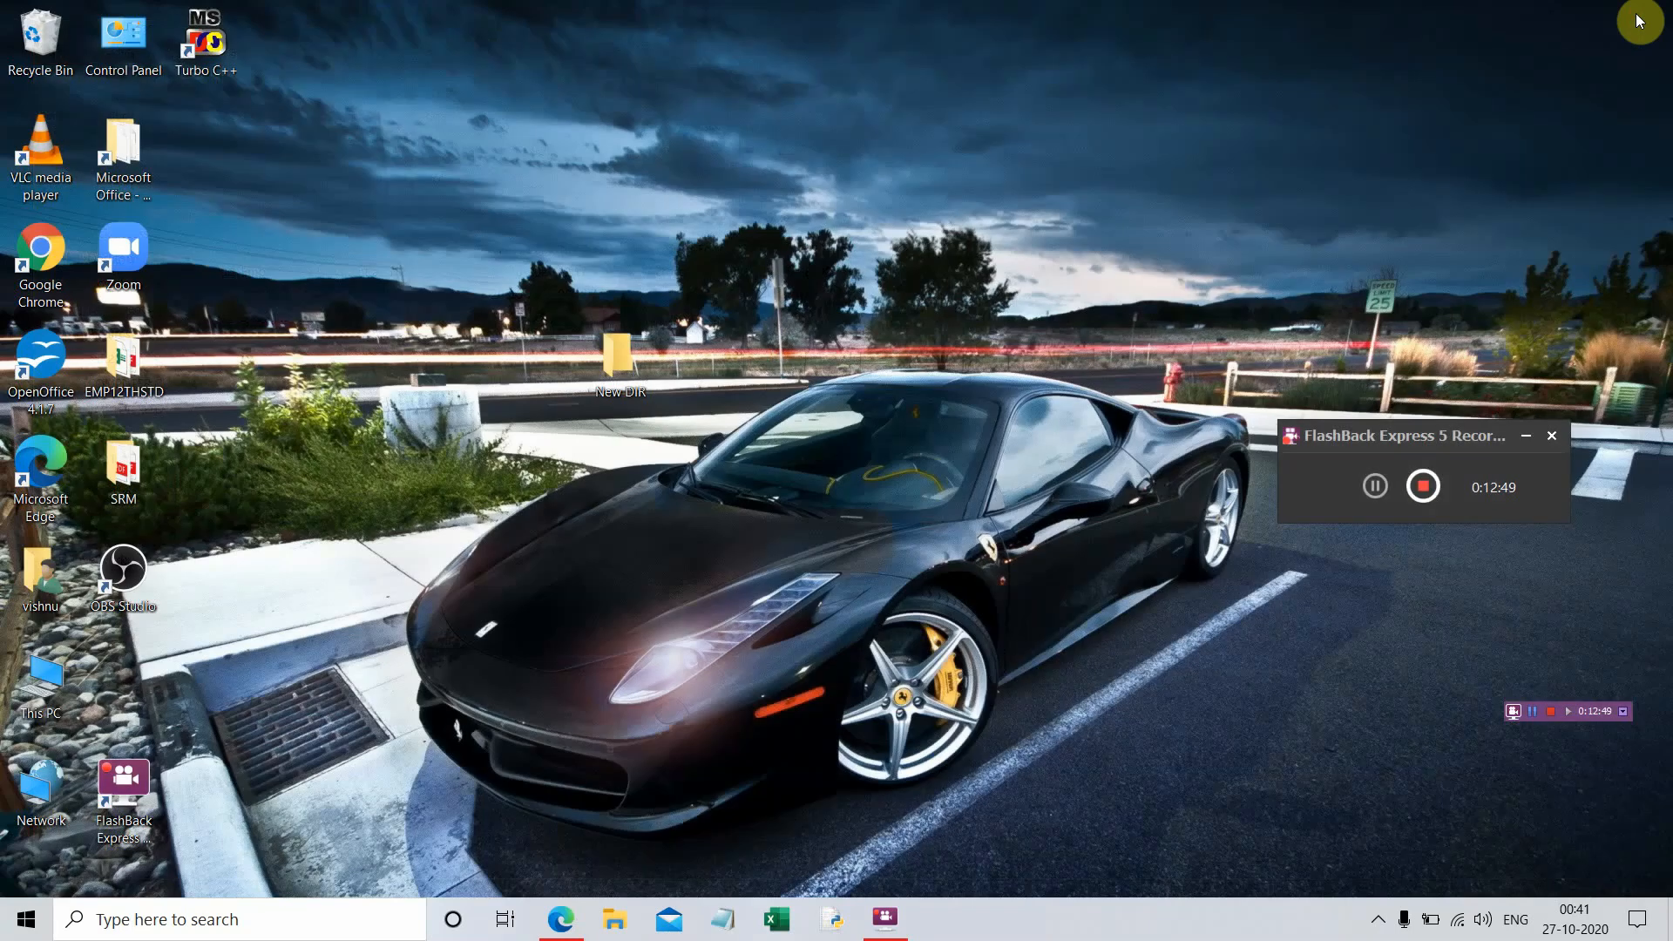
- Rename the New DIR folder on the desktop as DIR1
{"action": "right_click", "coordinate": [639, 394]}
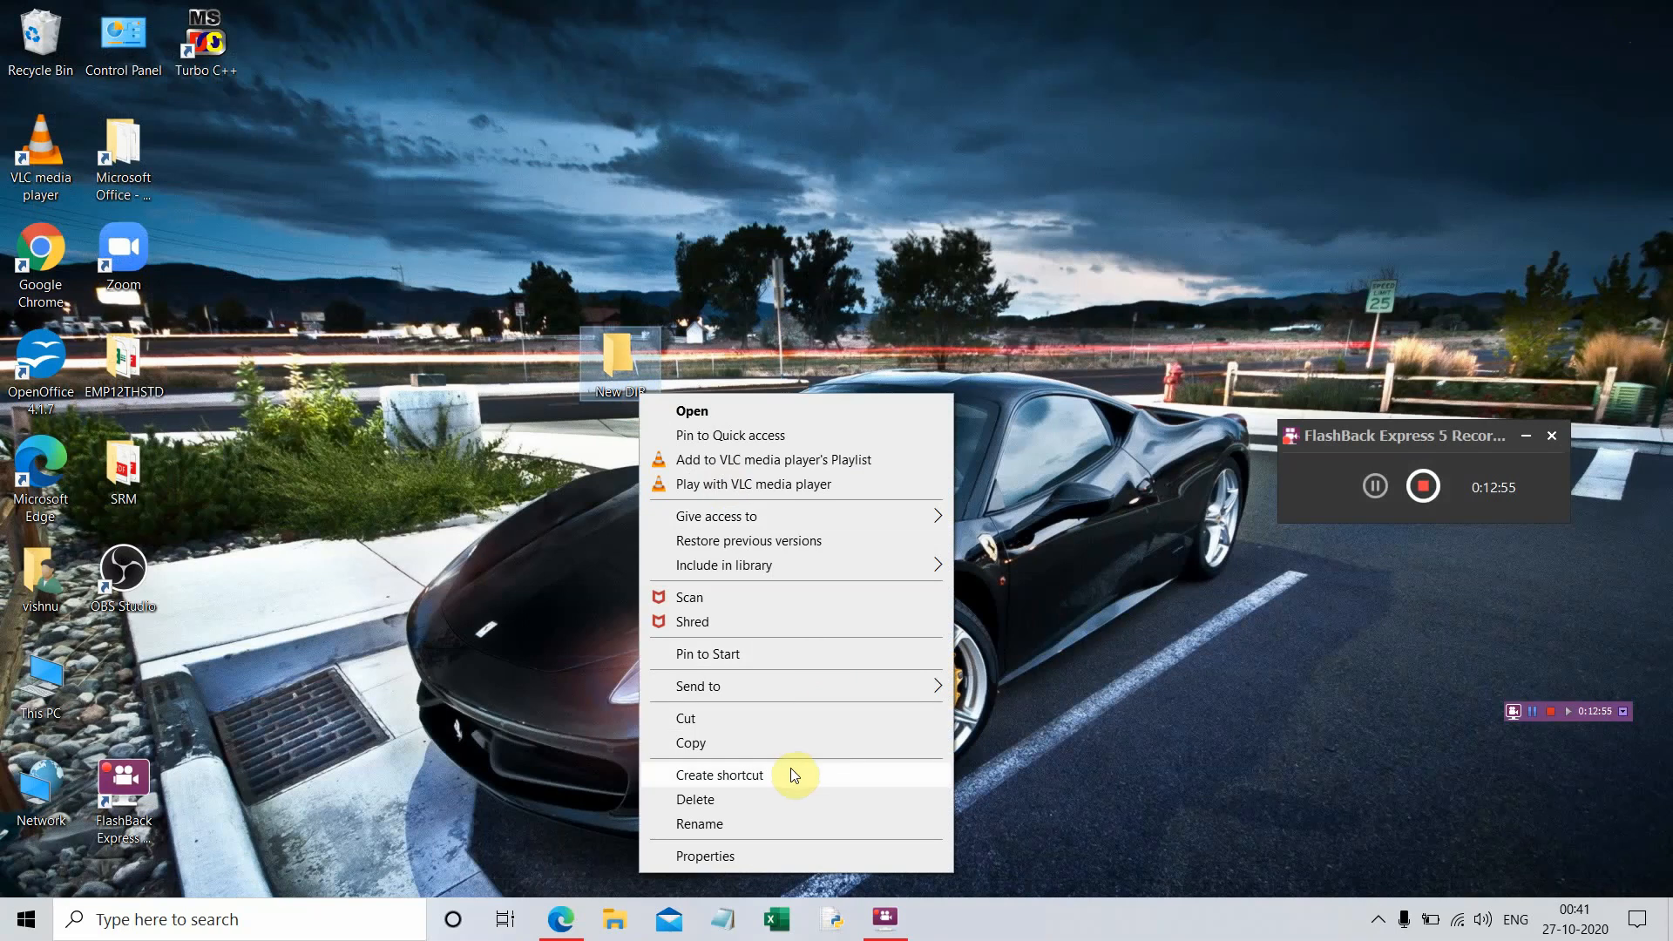
{"action": "left_click", "coordinate": [748, 824]}
{"action": "key", "text": "Return"}
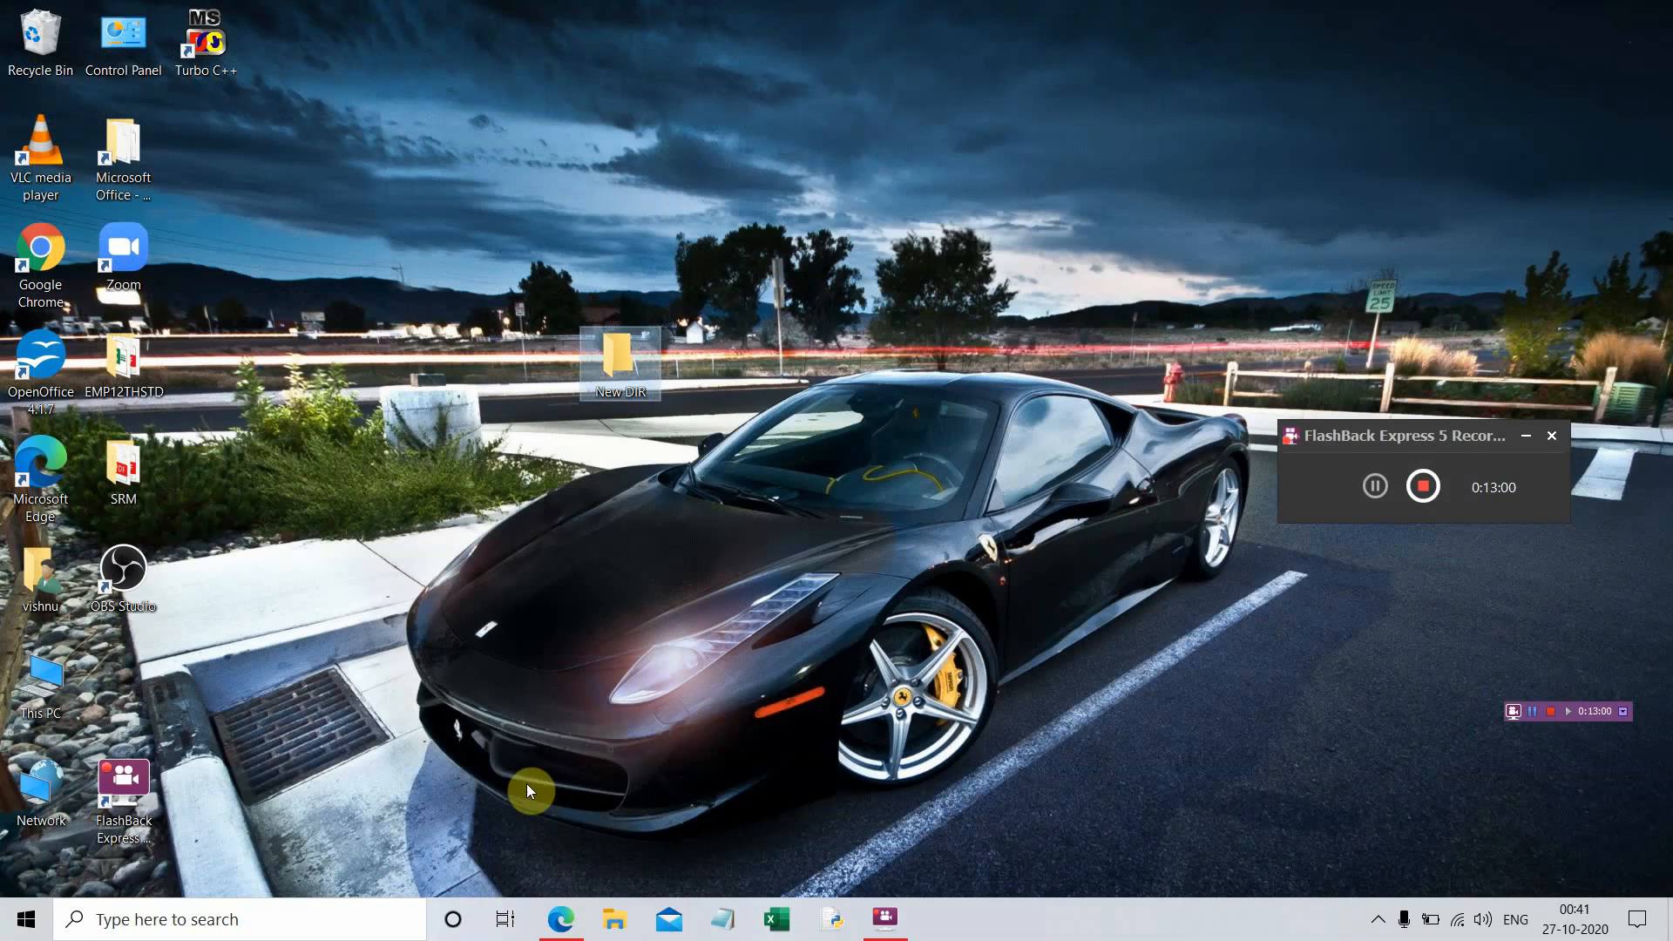
{"action": "left_click", "coordinate": [631, 394]}
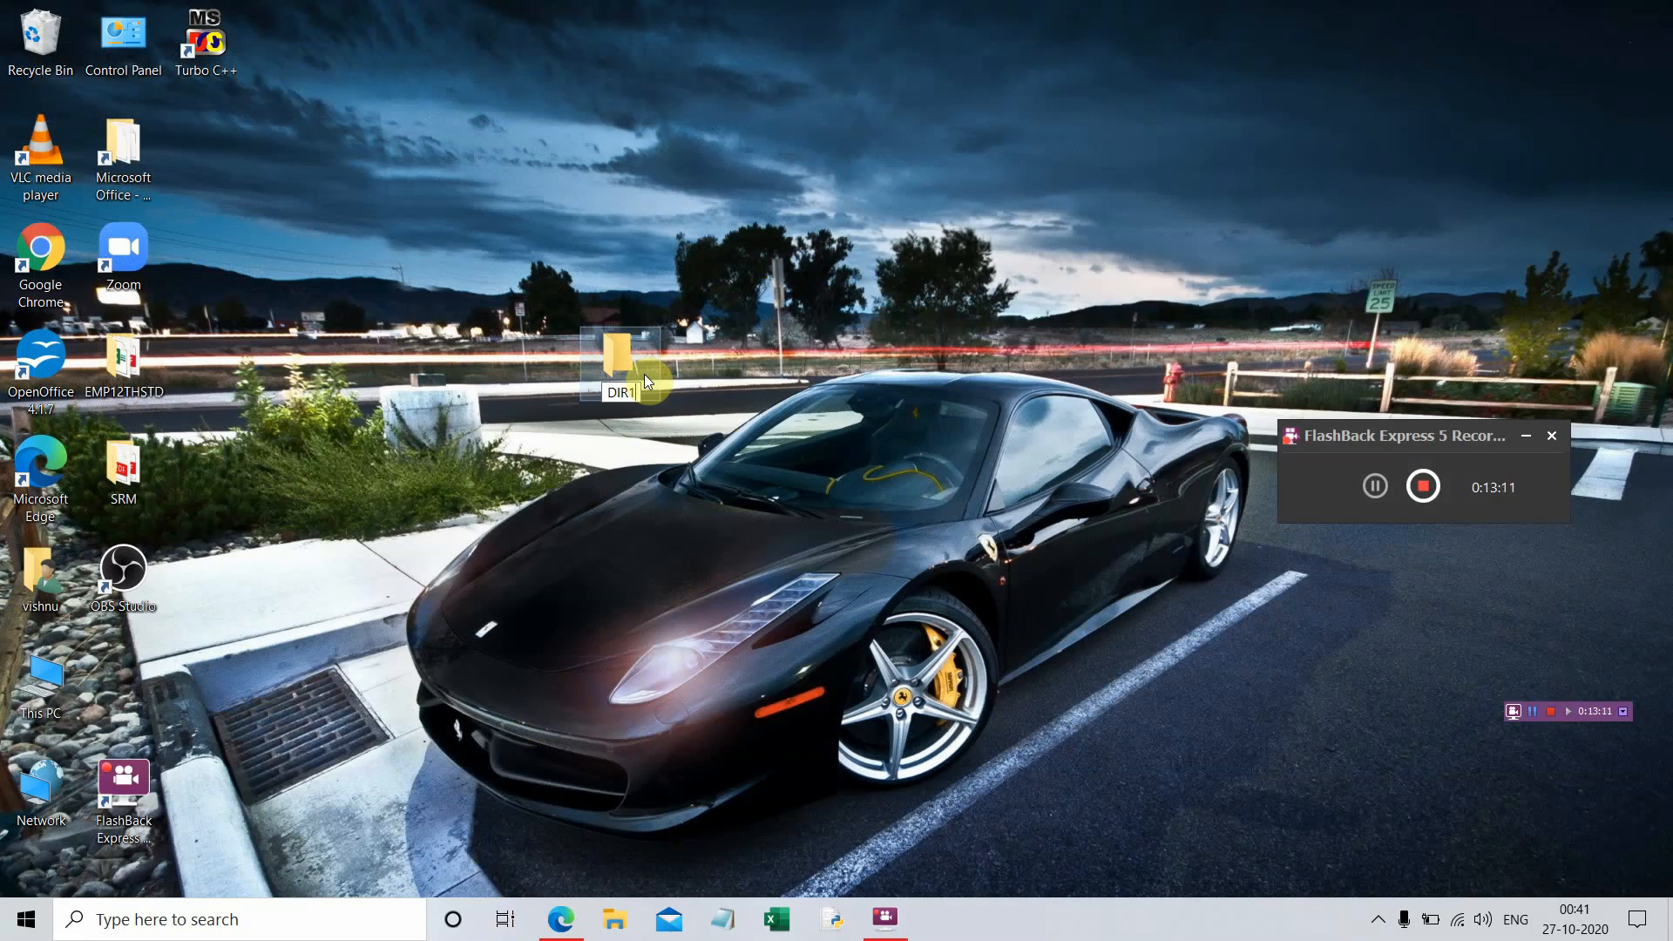
{"action": "key", "text": "Return"}
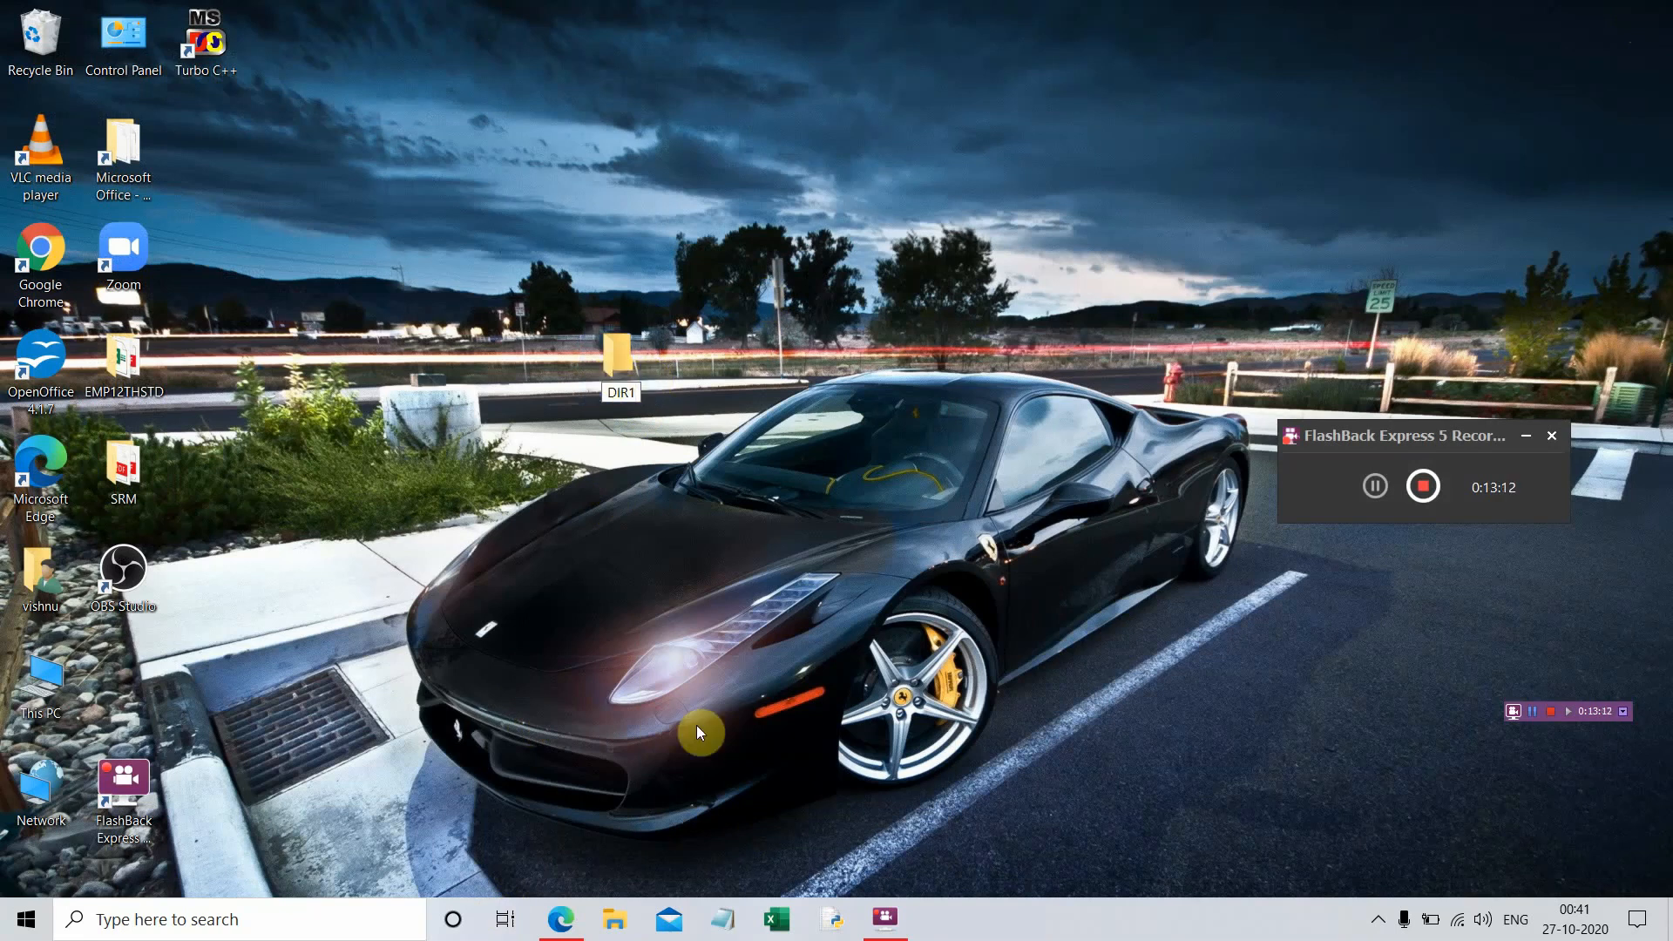
- Open File Explorer and examine which actions, including renaming, are offered for the recent file A
{"action": "left_click", "coordinate": [615, 921]}
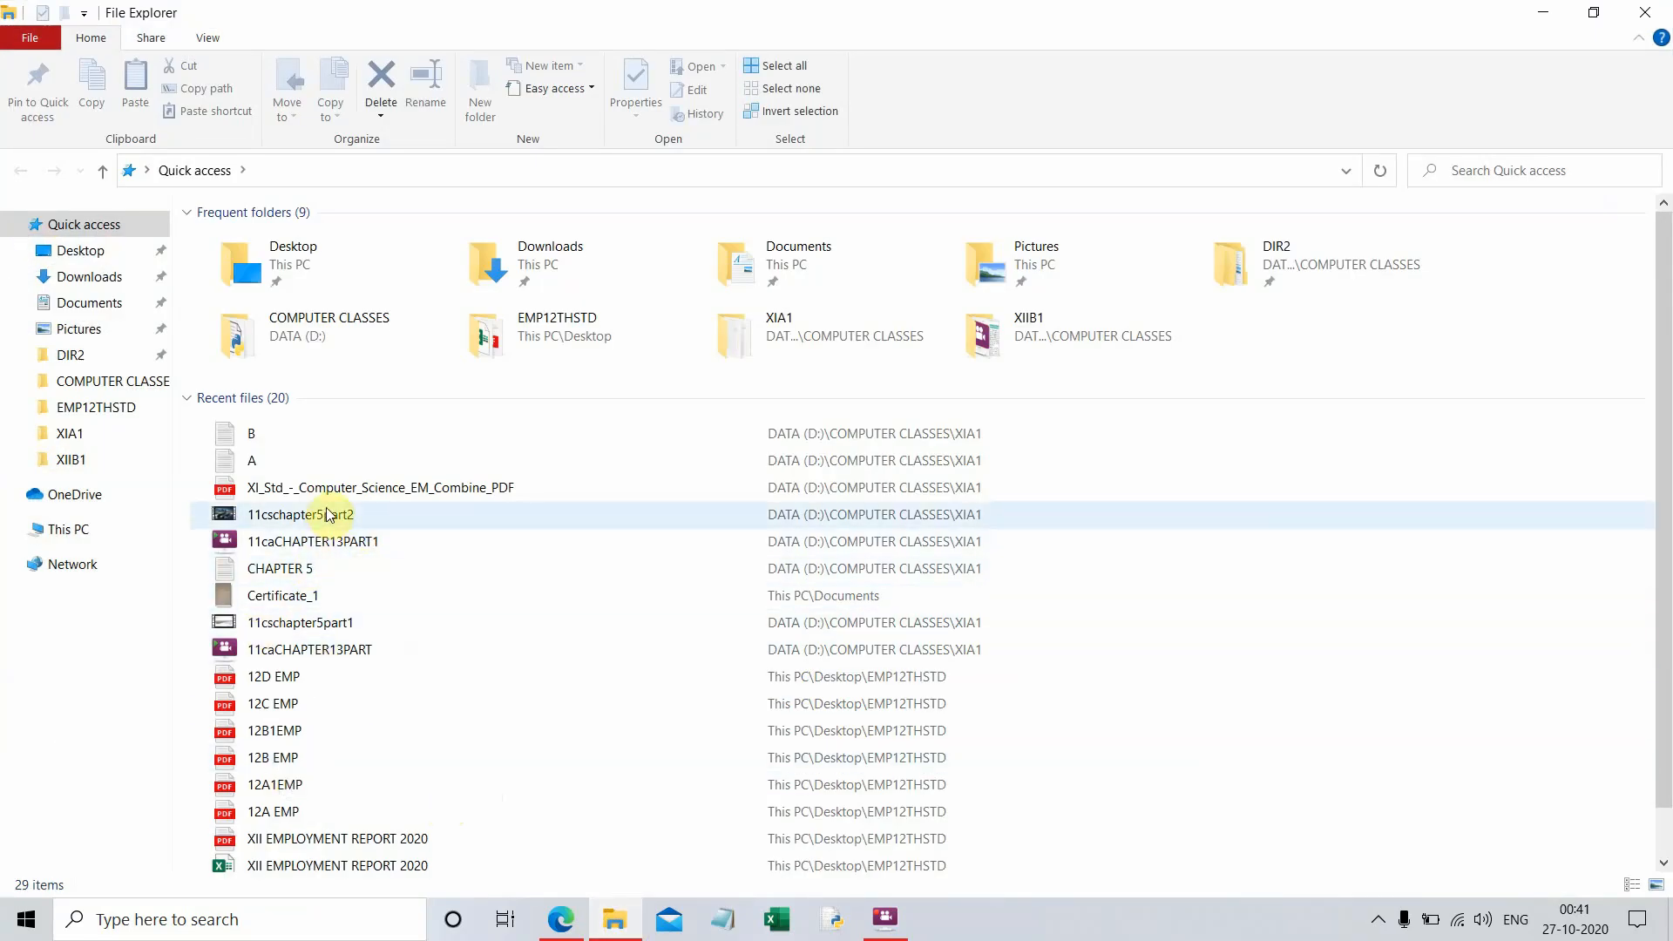
{"action": "left_click", "coordinate": [286, 461]}
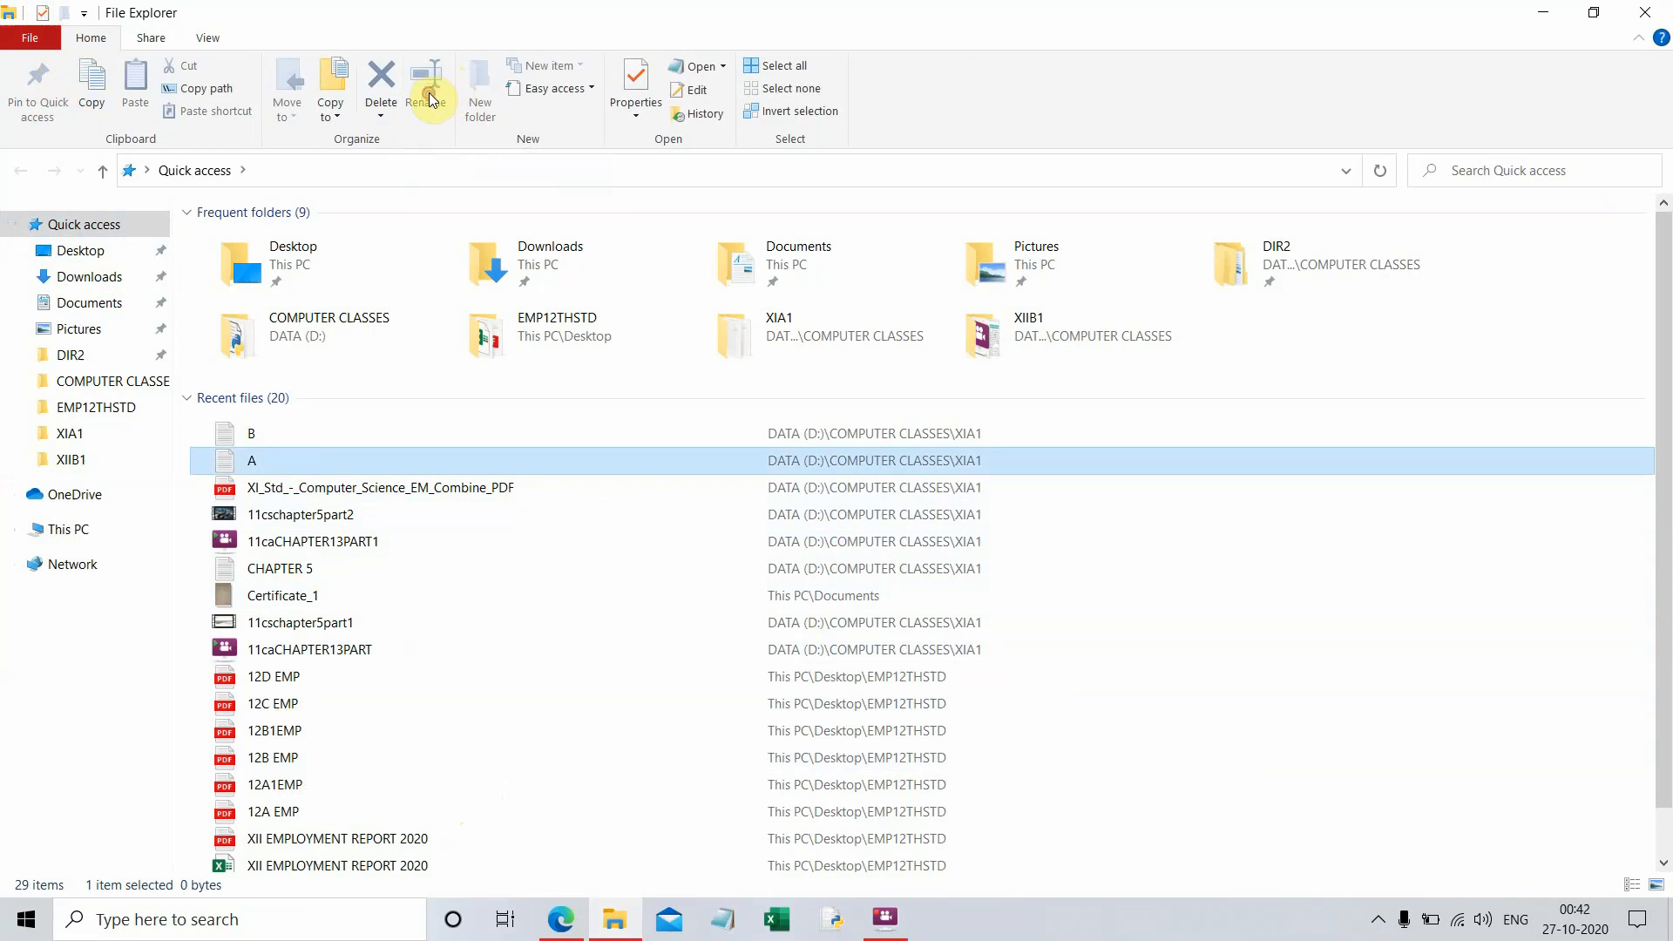
{"action": "right_click", "coordinate": [245, 459]}
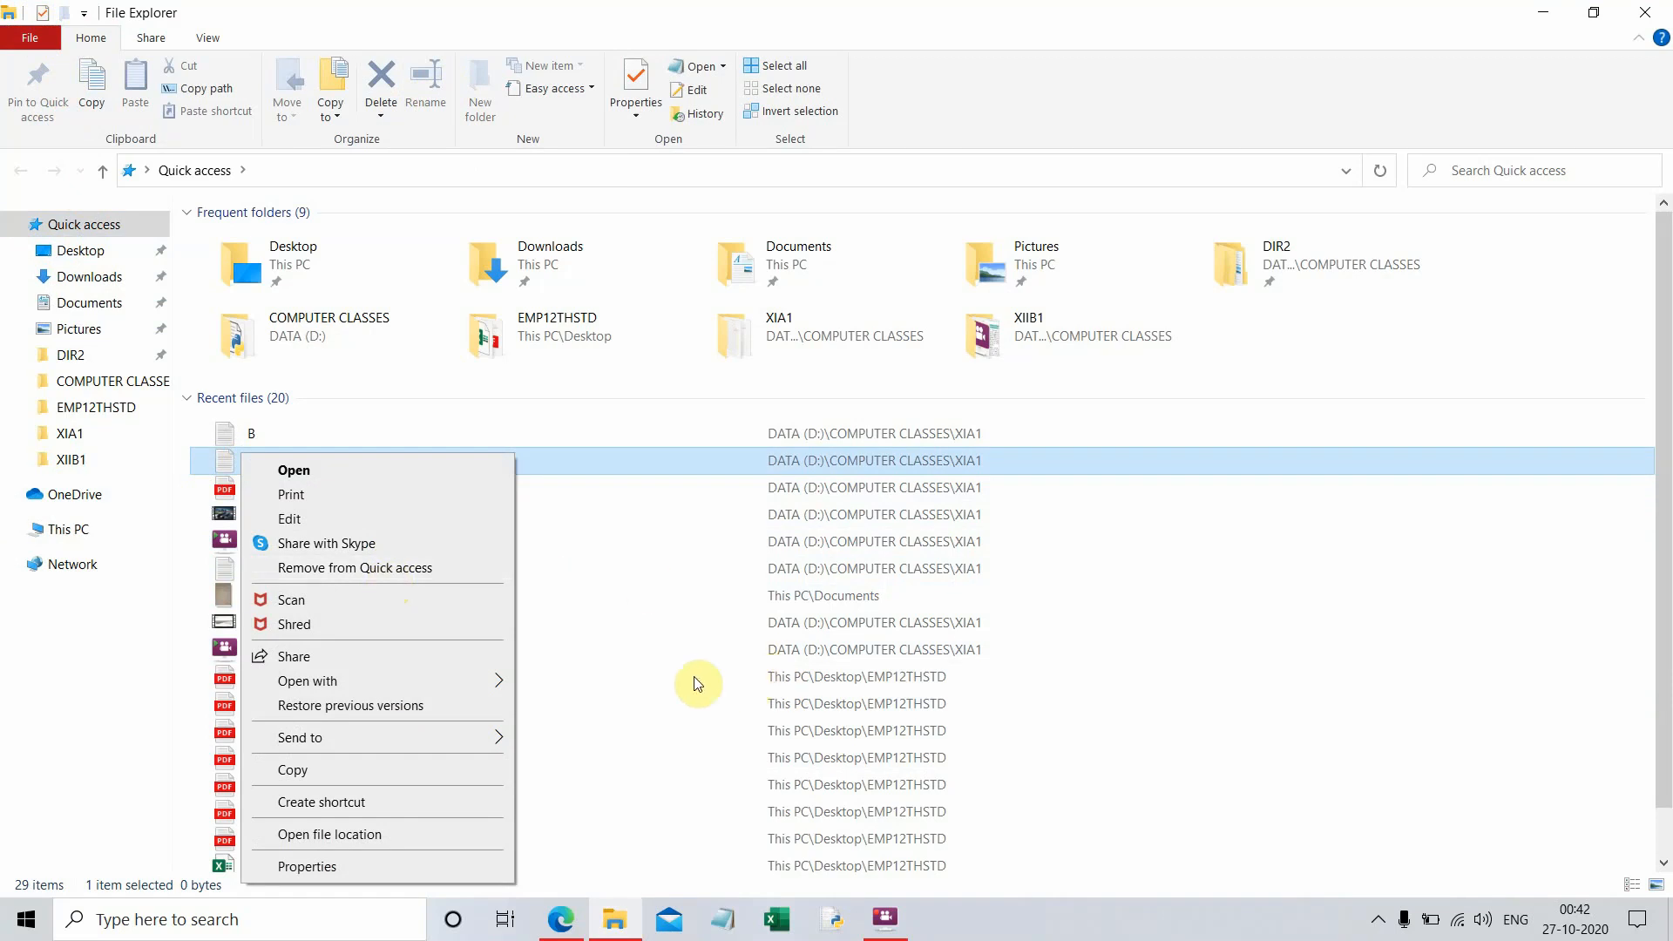
{"action": "left_click", "coordinate": [558, 634]}
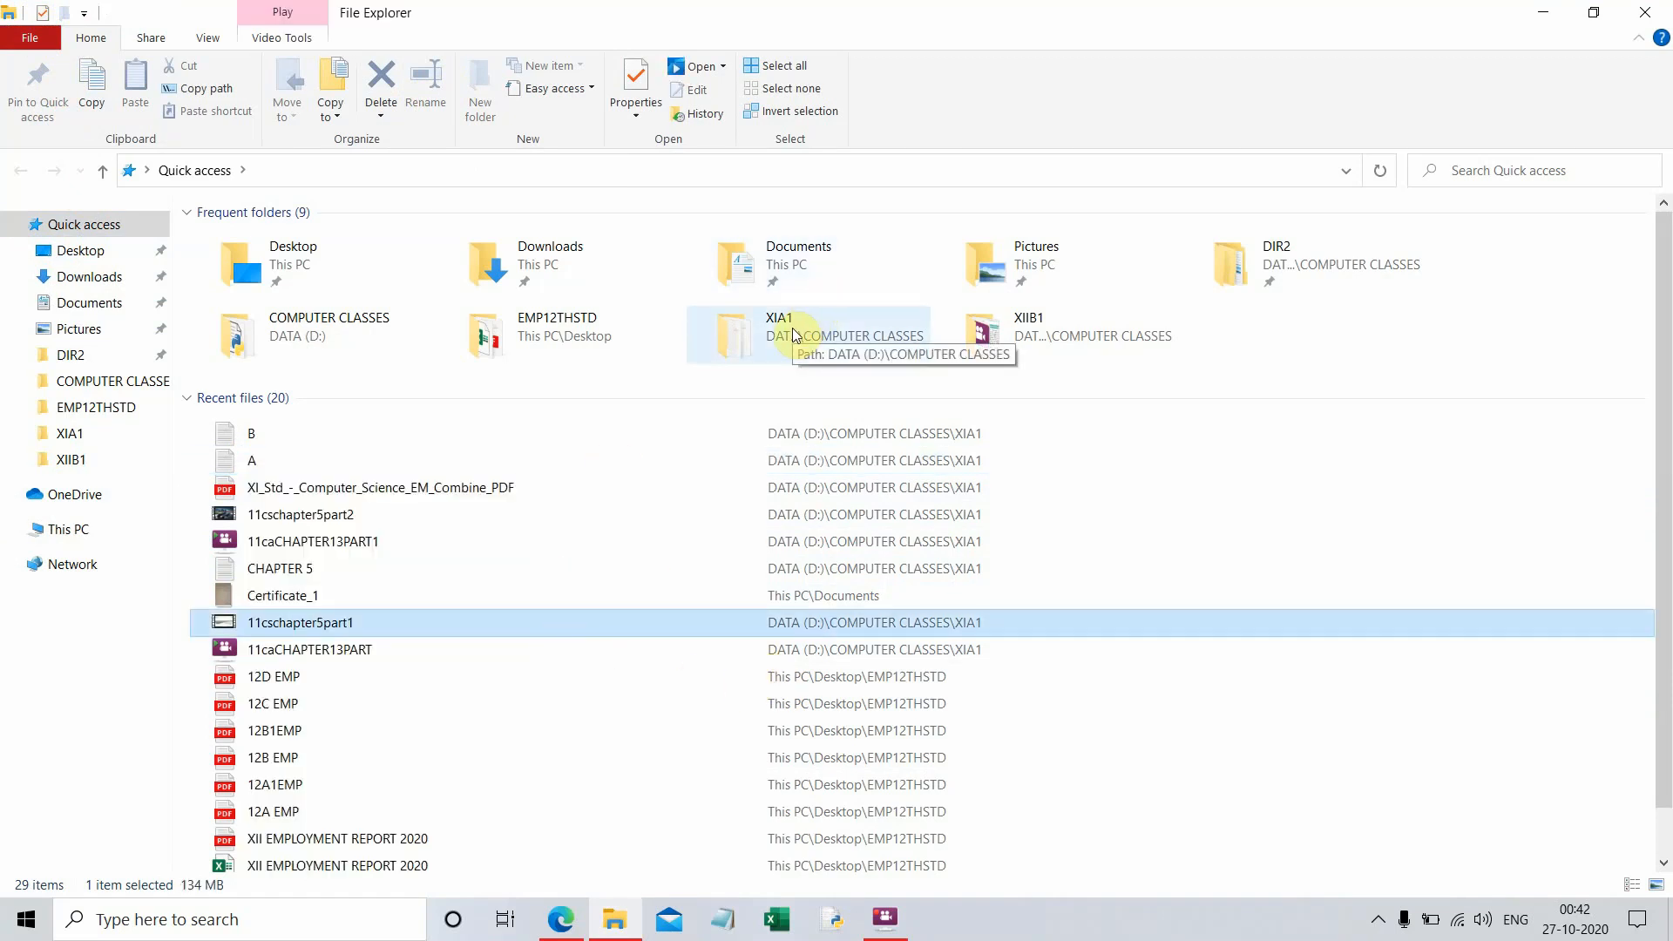
- Examine the actions offered for the EMP12THSTD folder among the frequent folders, including its access-sharing choices
{"action": "left_click", "coordinate": [540, 329]}
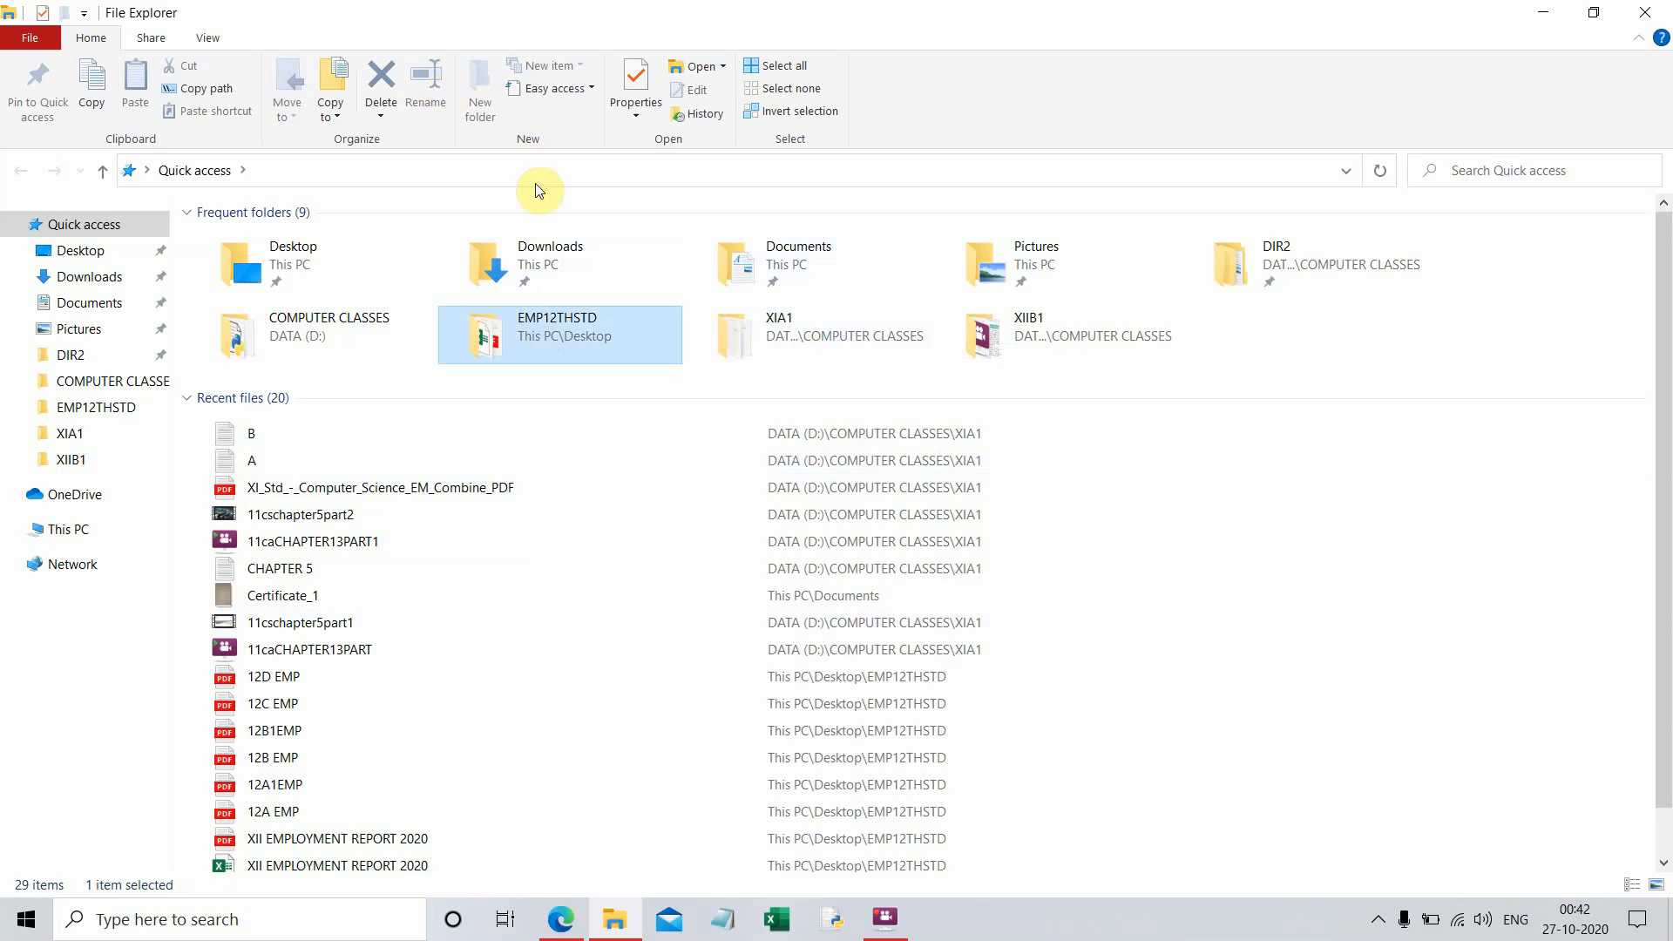
{"action": "right_click", "coordinate": [614, 315]}
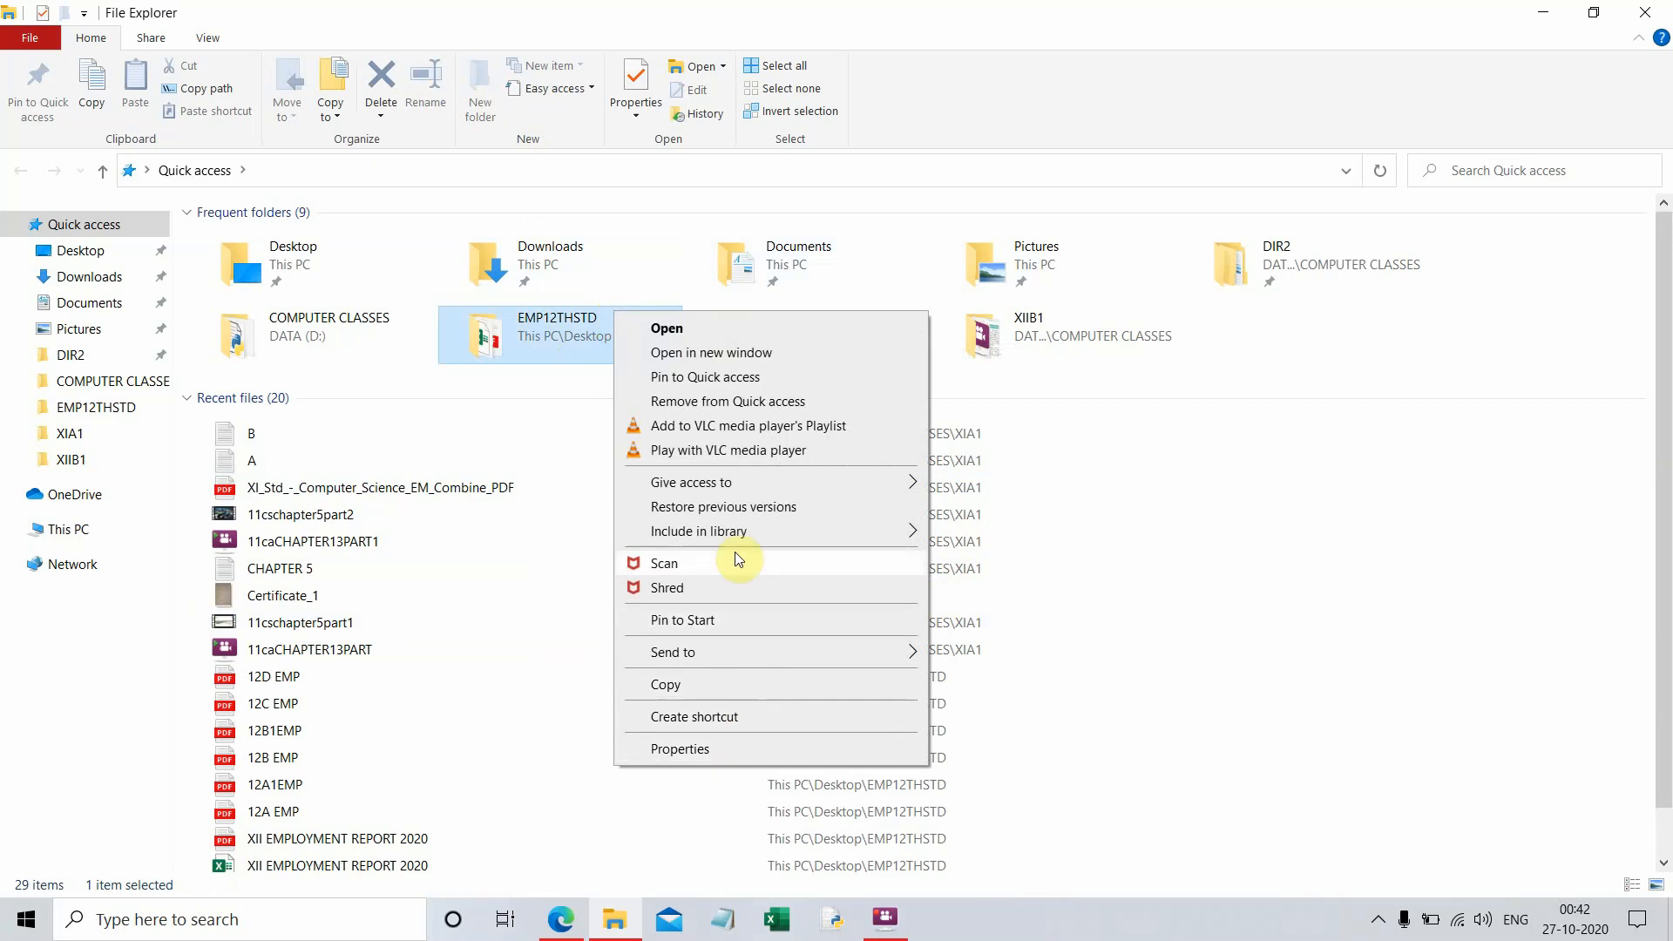
{"action": "mouse_move", "coordinate": [621, 491]}
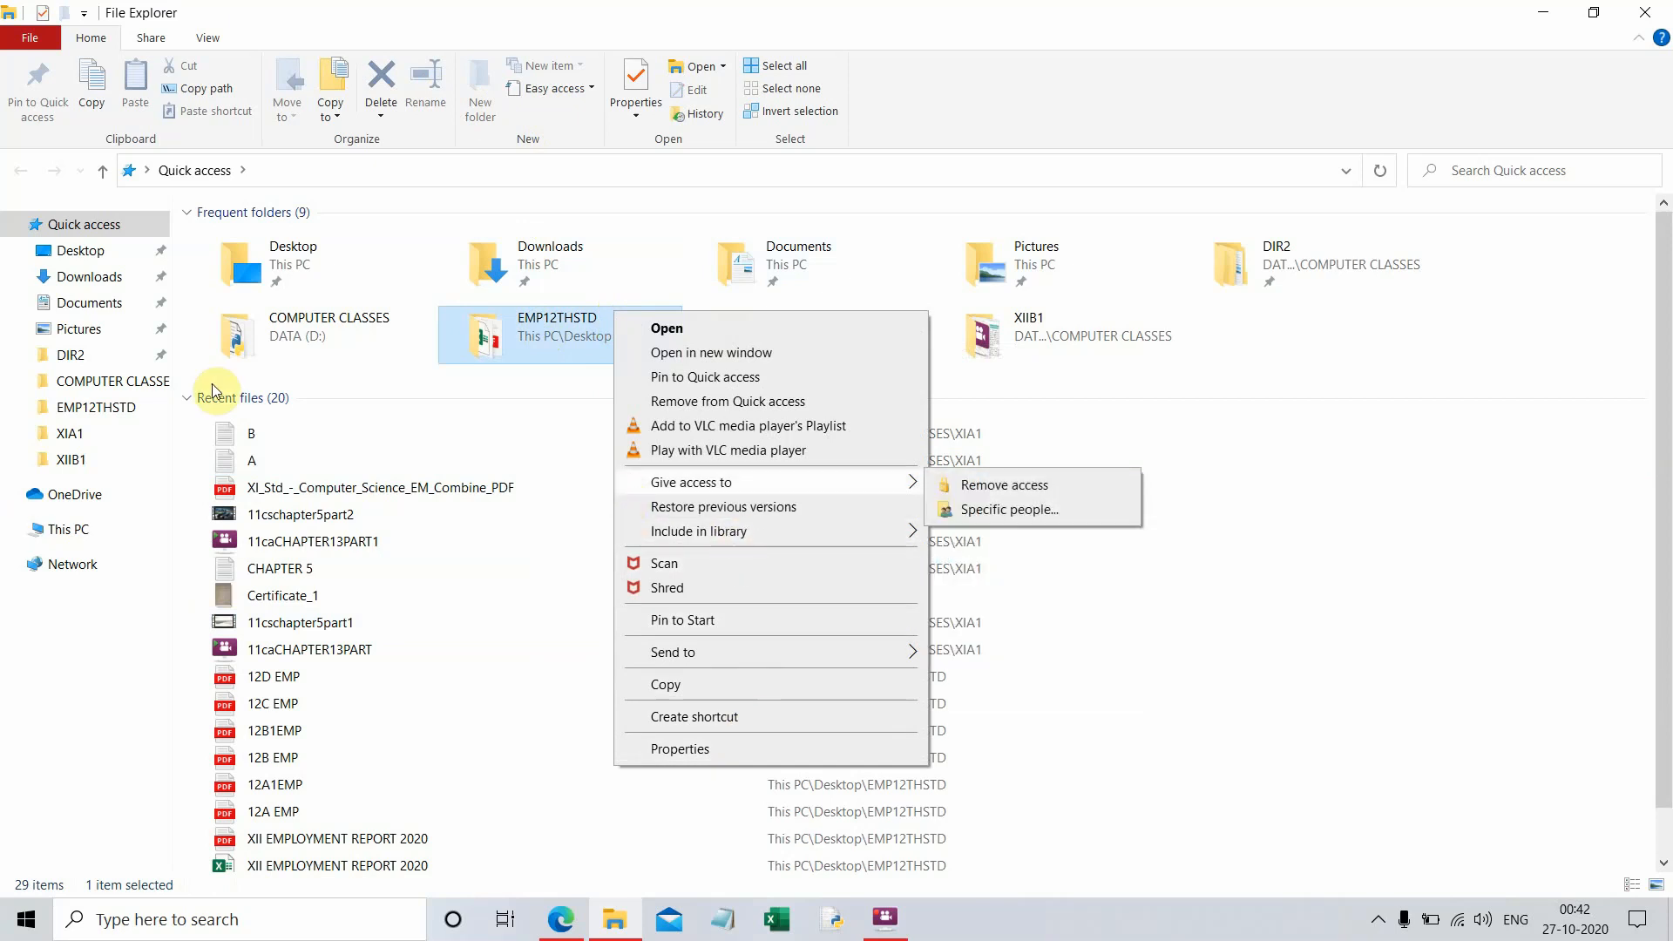
{"action": "left_click", "coordinate": [473, 702]}
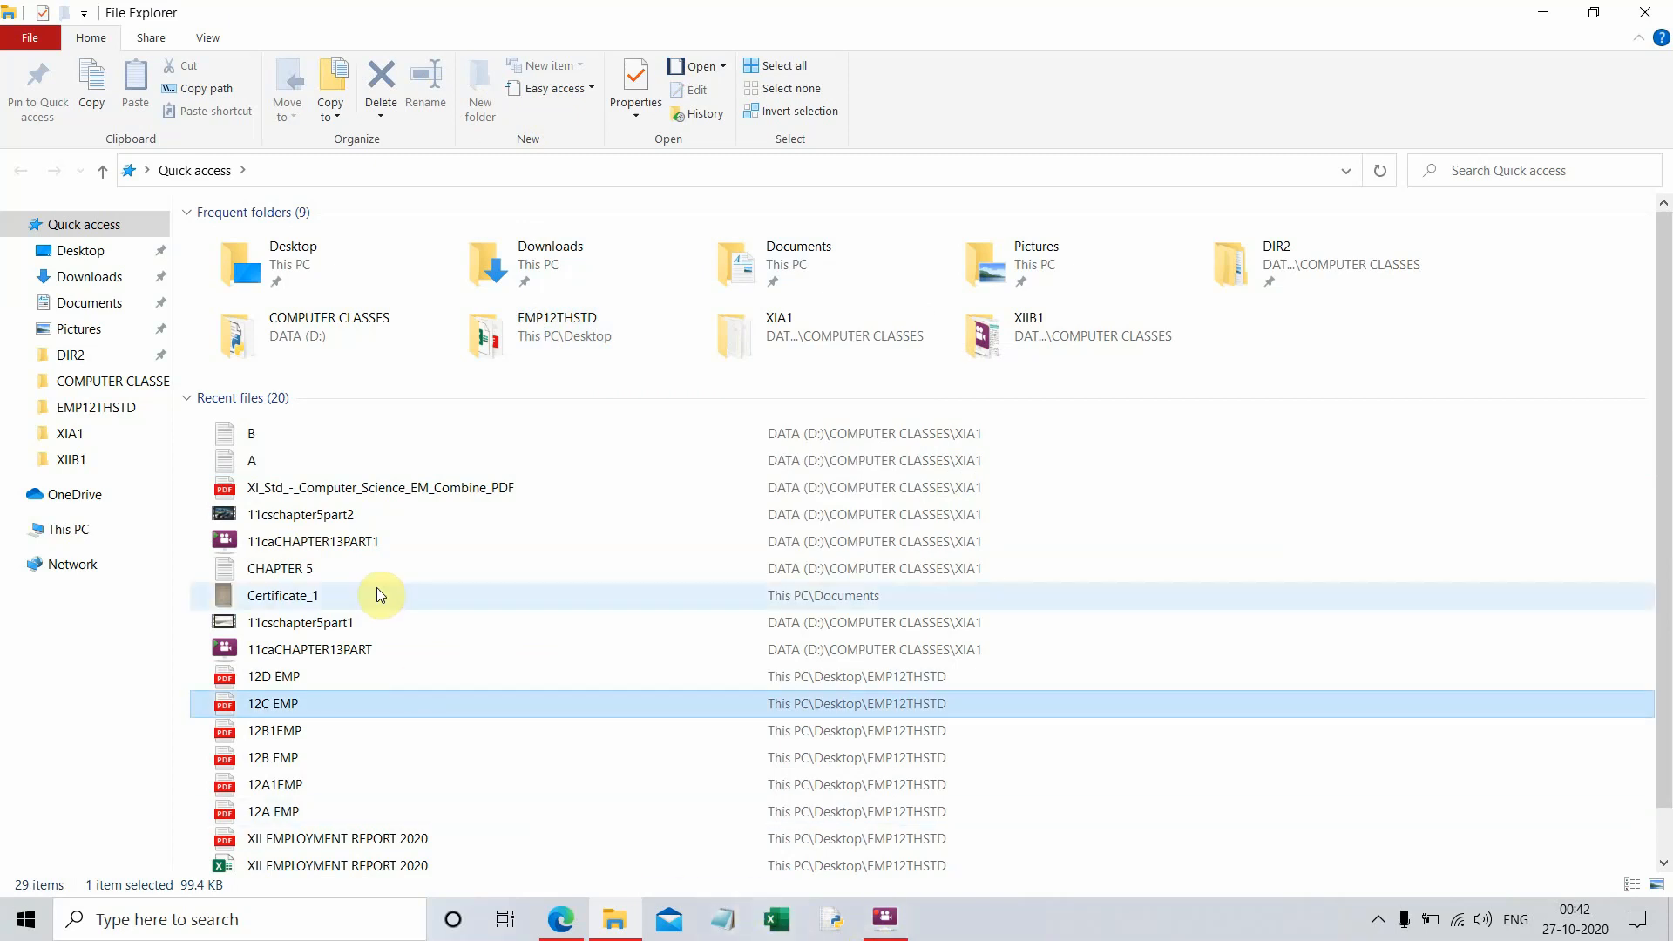
- Open the EMP12THSTD folder from Quick access and view the actions offered for its navigation entry
{"action": "left_click", "coordinate": [104, 410]}
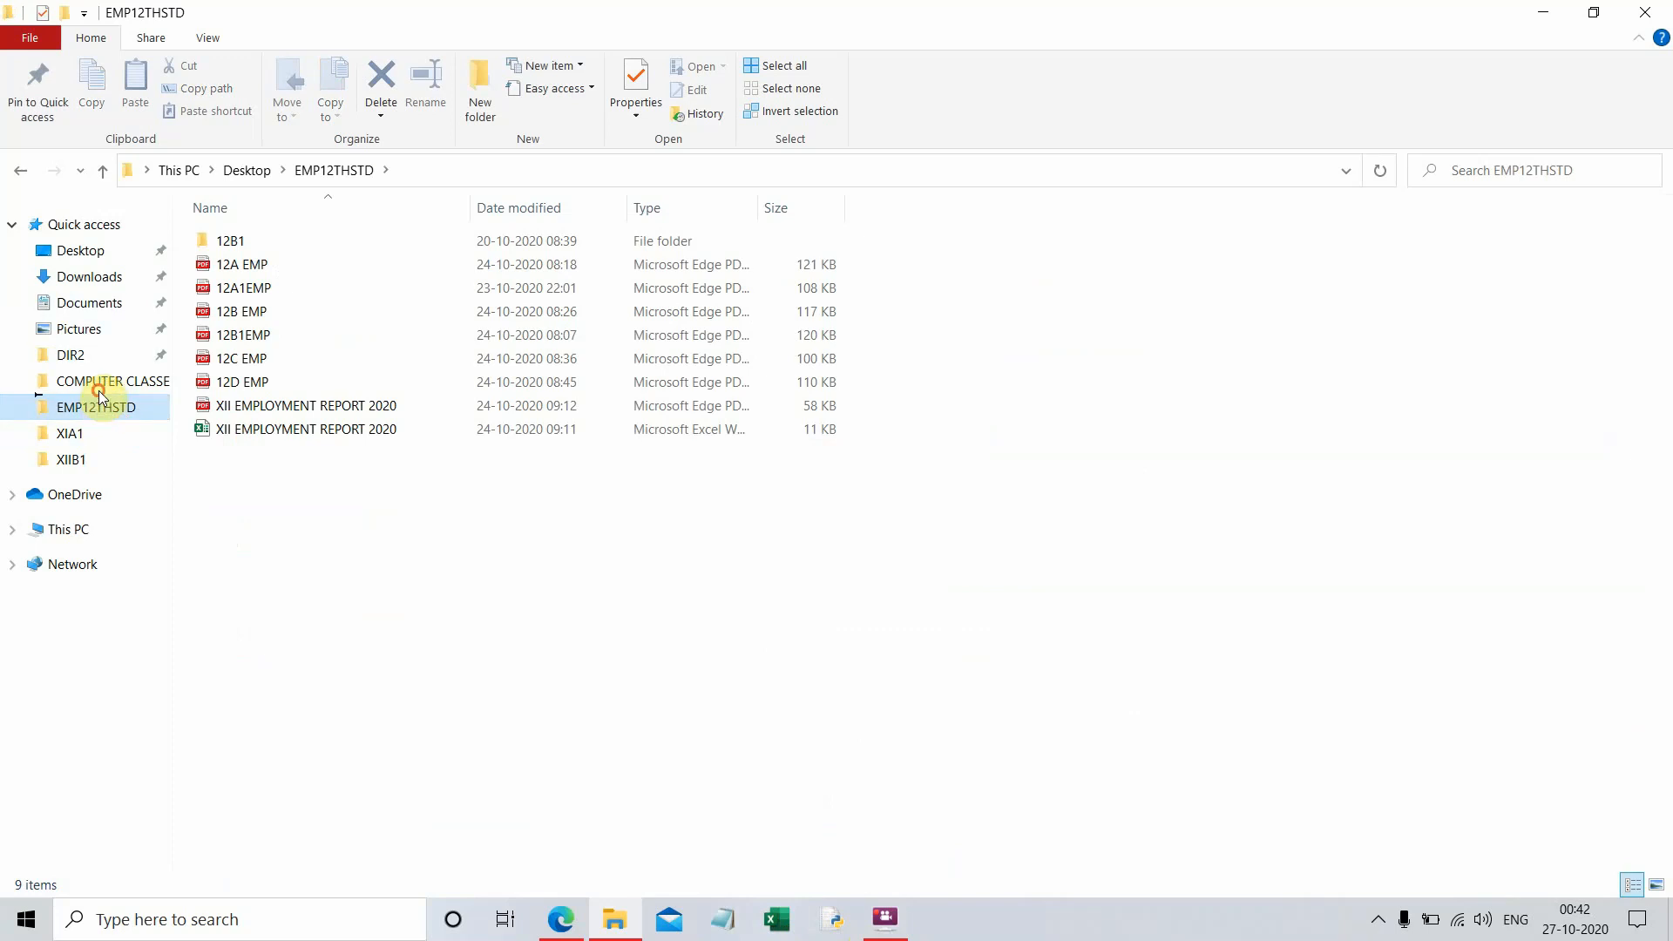
{"action": "right_click", "coordinate": [95, 407]}
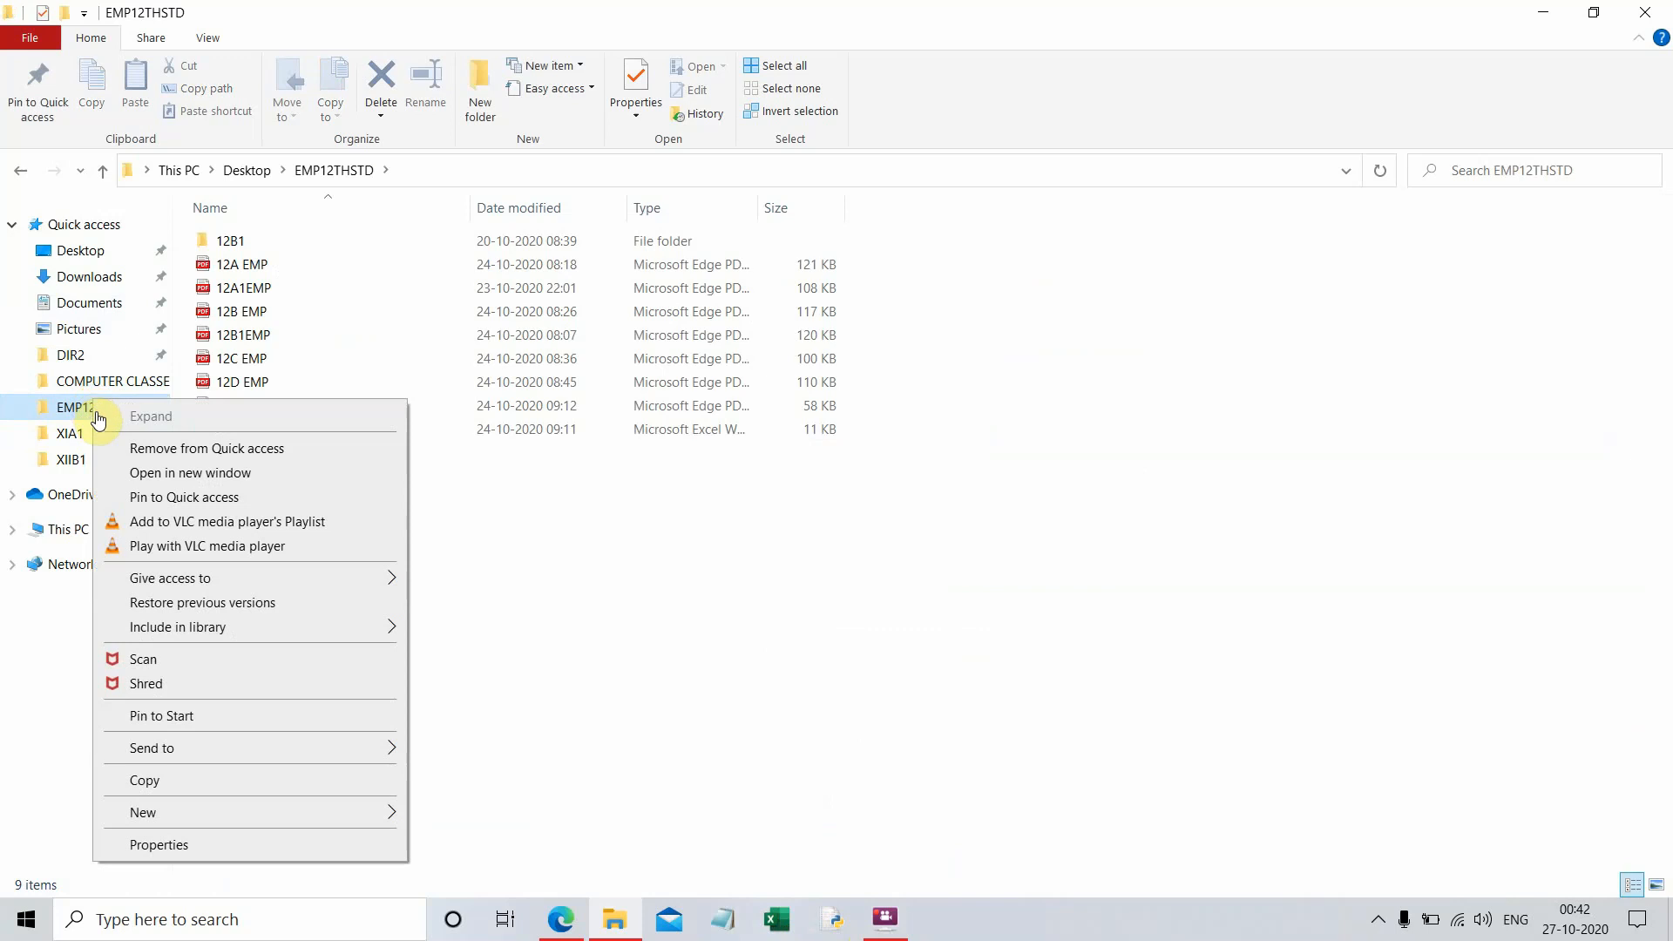
{"action": "left_click", "coordinate": [644, 554]}
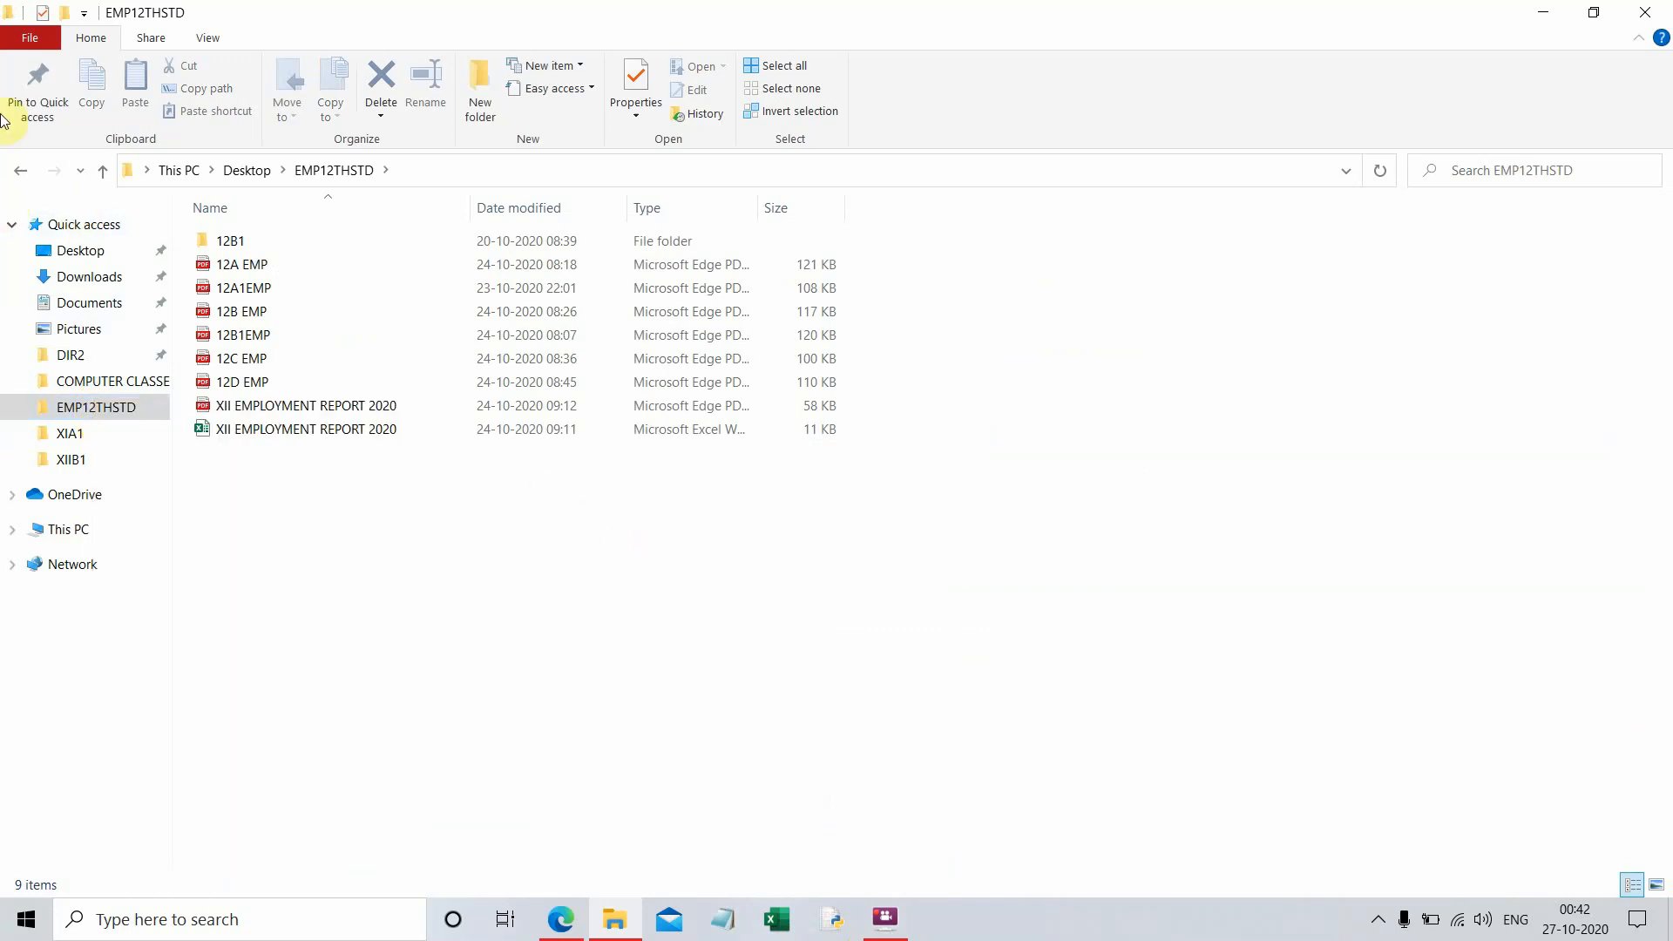
- Look into the 12B1 folder, and rename the DIR2 folder in COMPUTER CLASSES as D2
{"action": "double_click", "coordinate": [219, 248]}
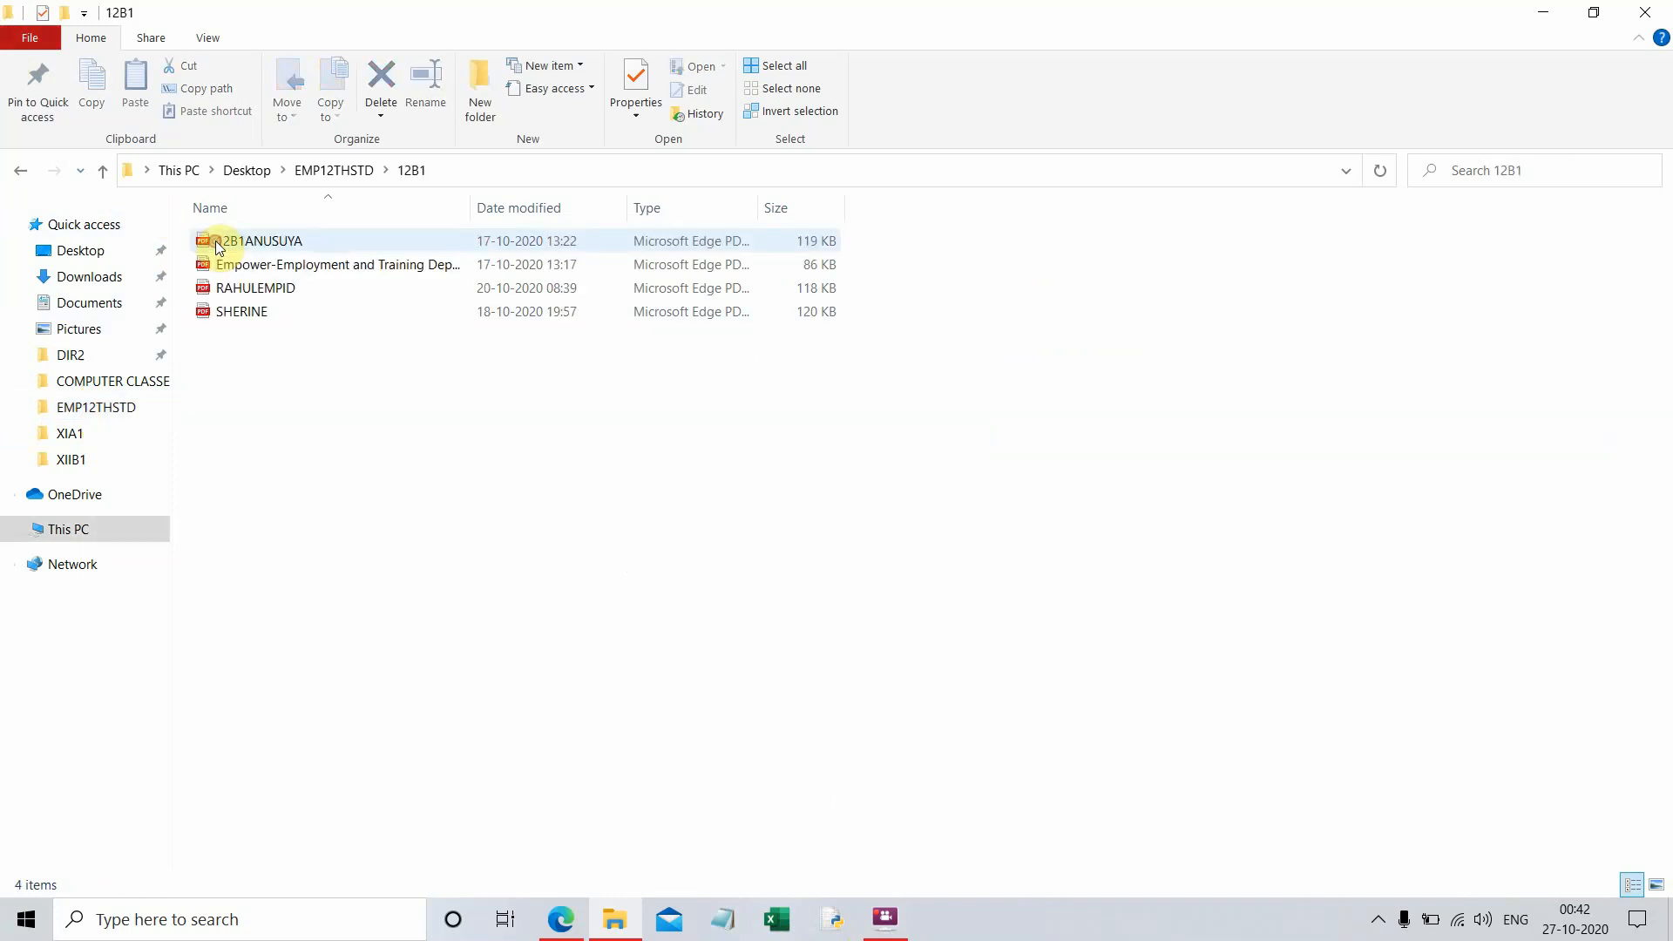
{"action": "left_click", "coordinate": [134, 389]}
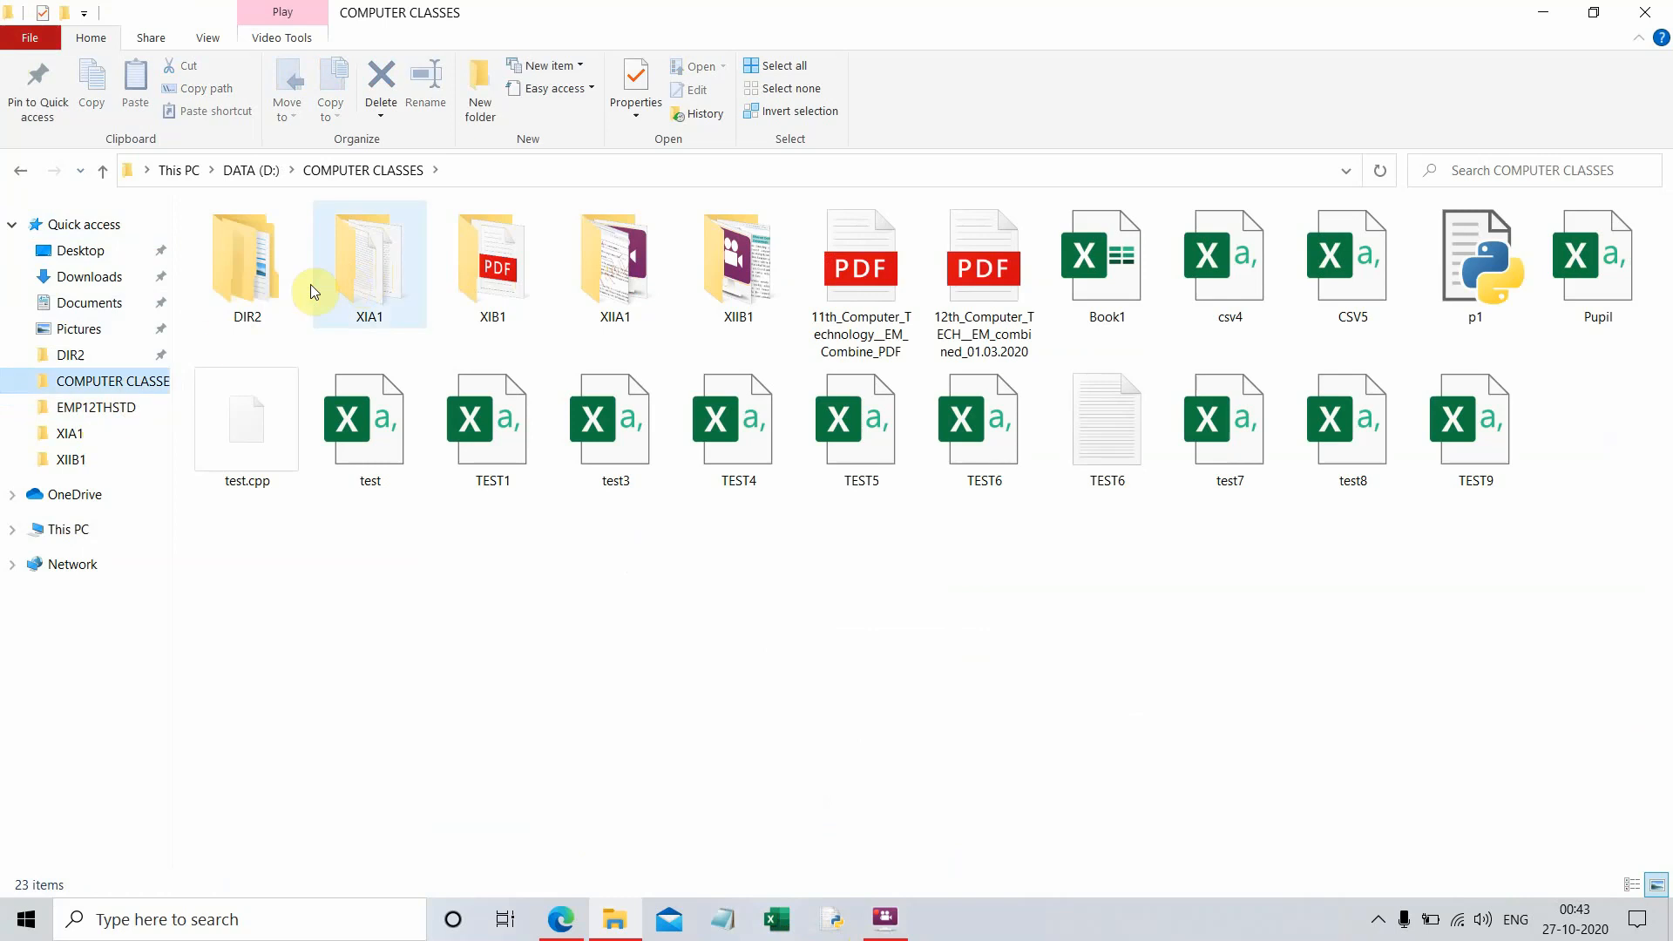
{"action": "left_click", "coordinate": [253, 274]}
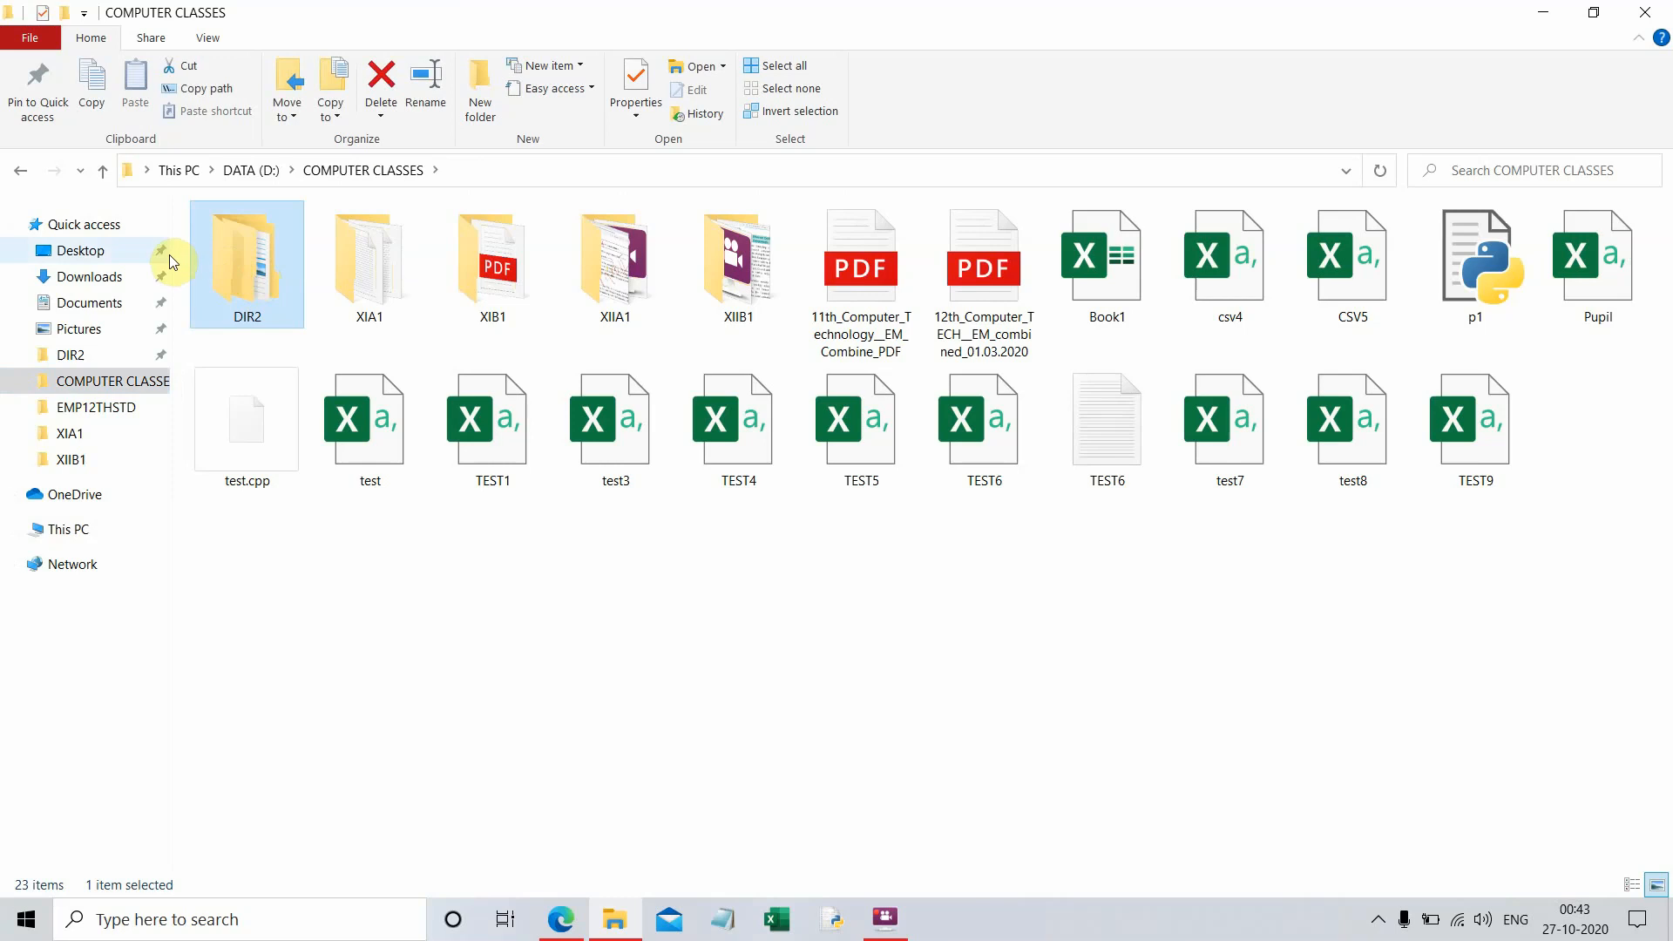
{"action": "left_click", "coordinate": [430, 93]}
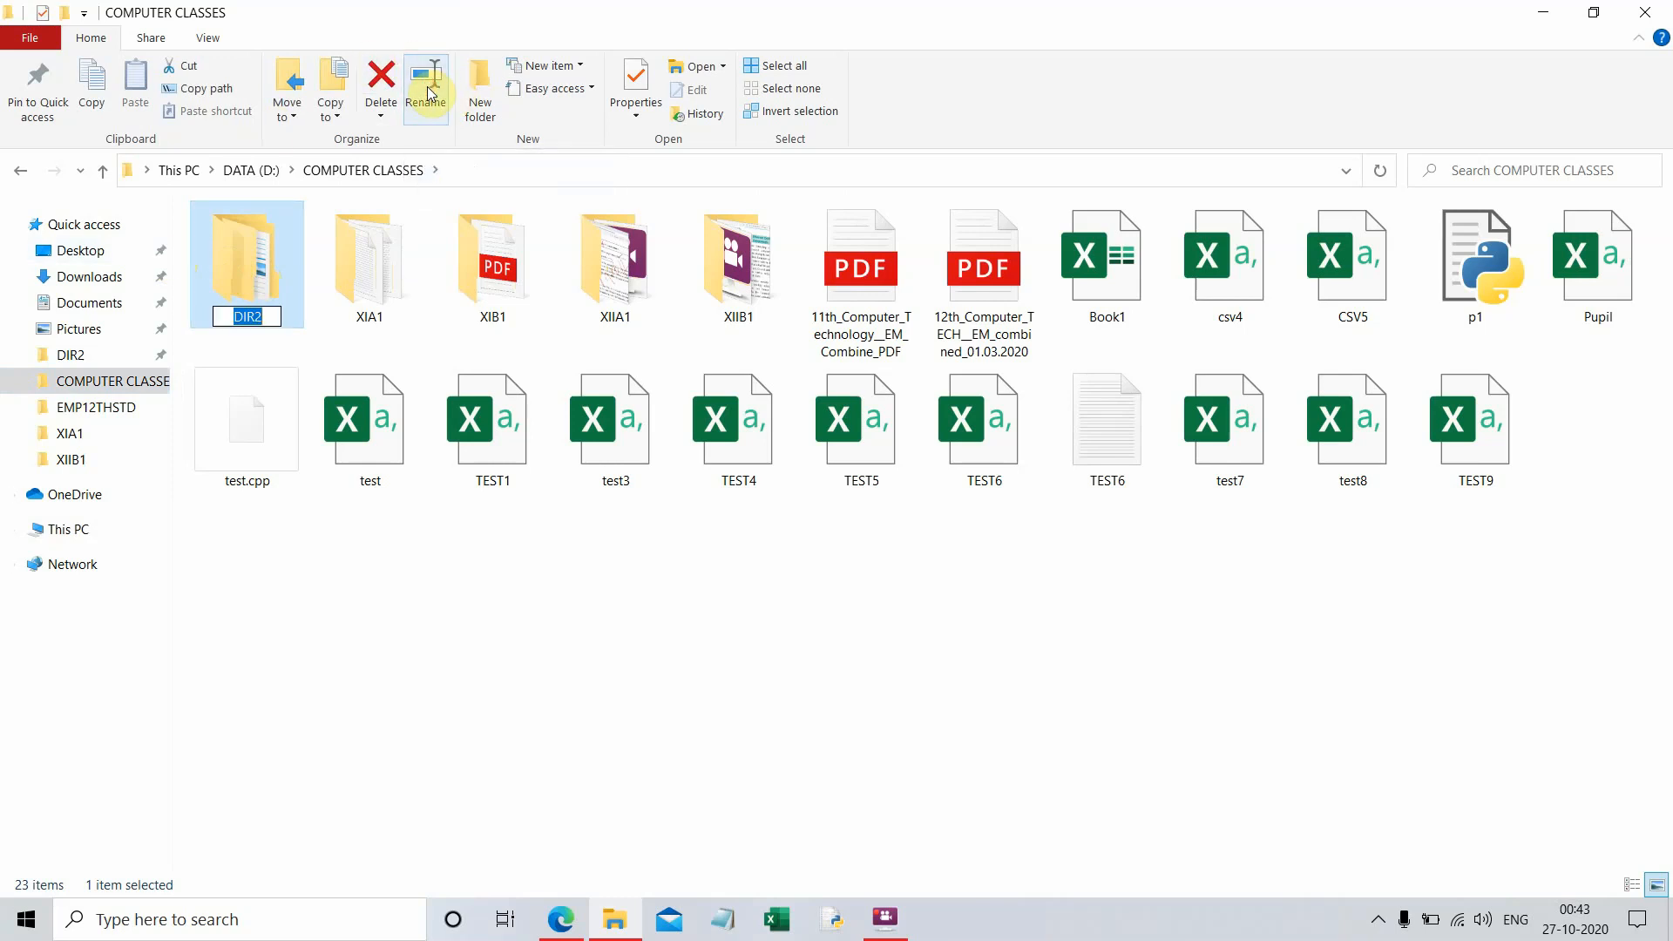
{"action": "type", "text": "D2"}
{"action": "left_click", "coordinate": [336, 583]}
{"action": "left_click", "coordinate": [244, 227]}
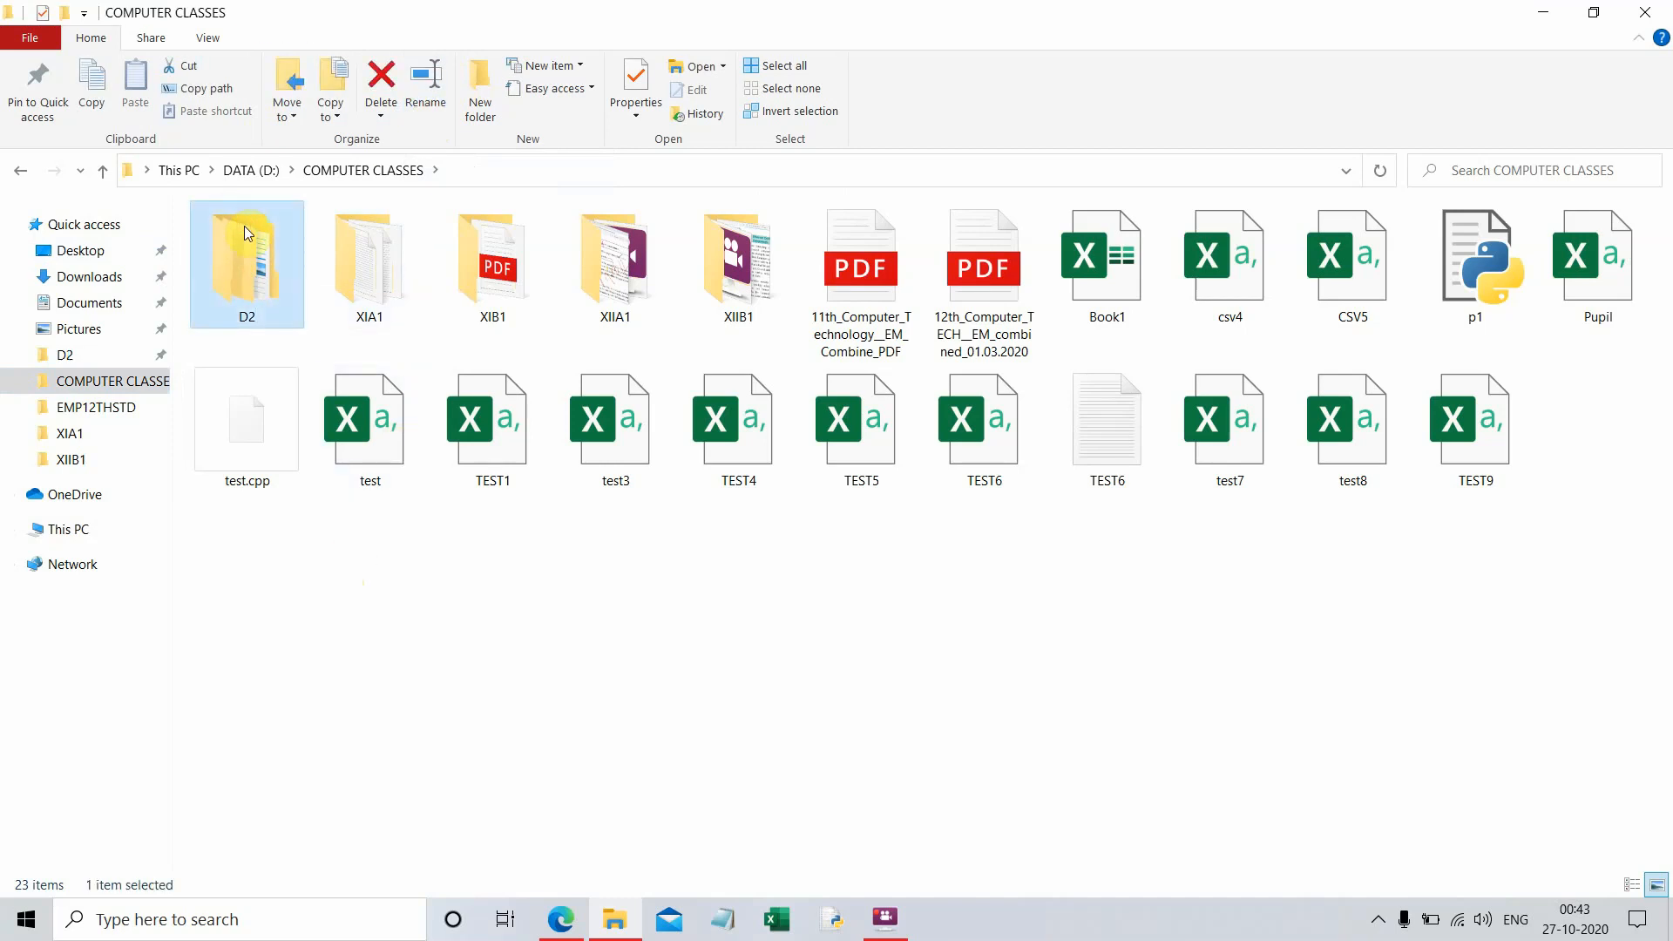
{"action": "right_click", "coordinate": [244, 227]}
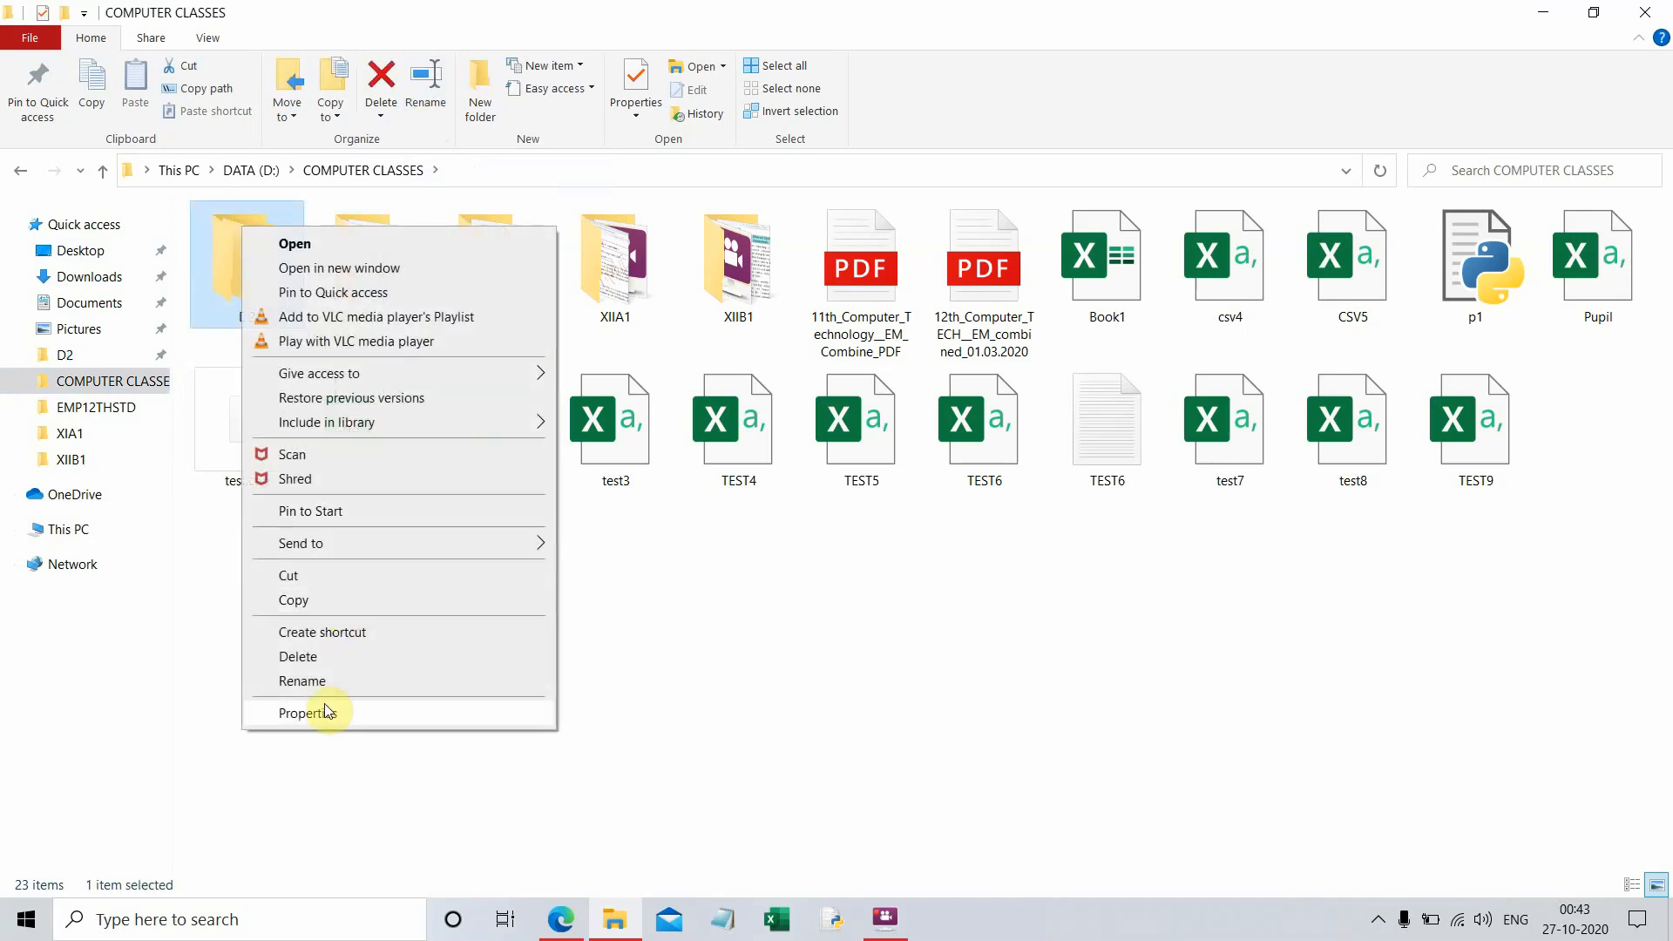
{"action": "left_click", "coordinate": [348, 686]}
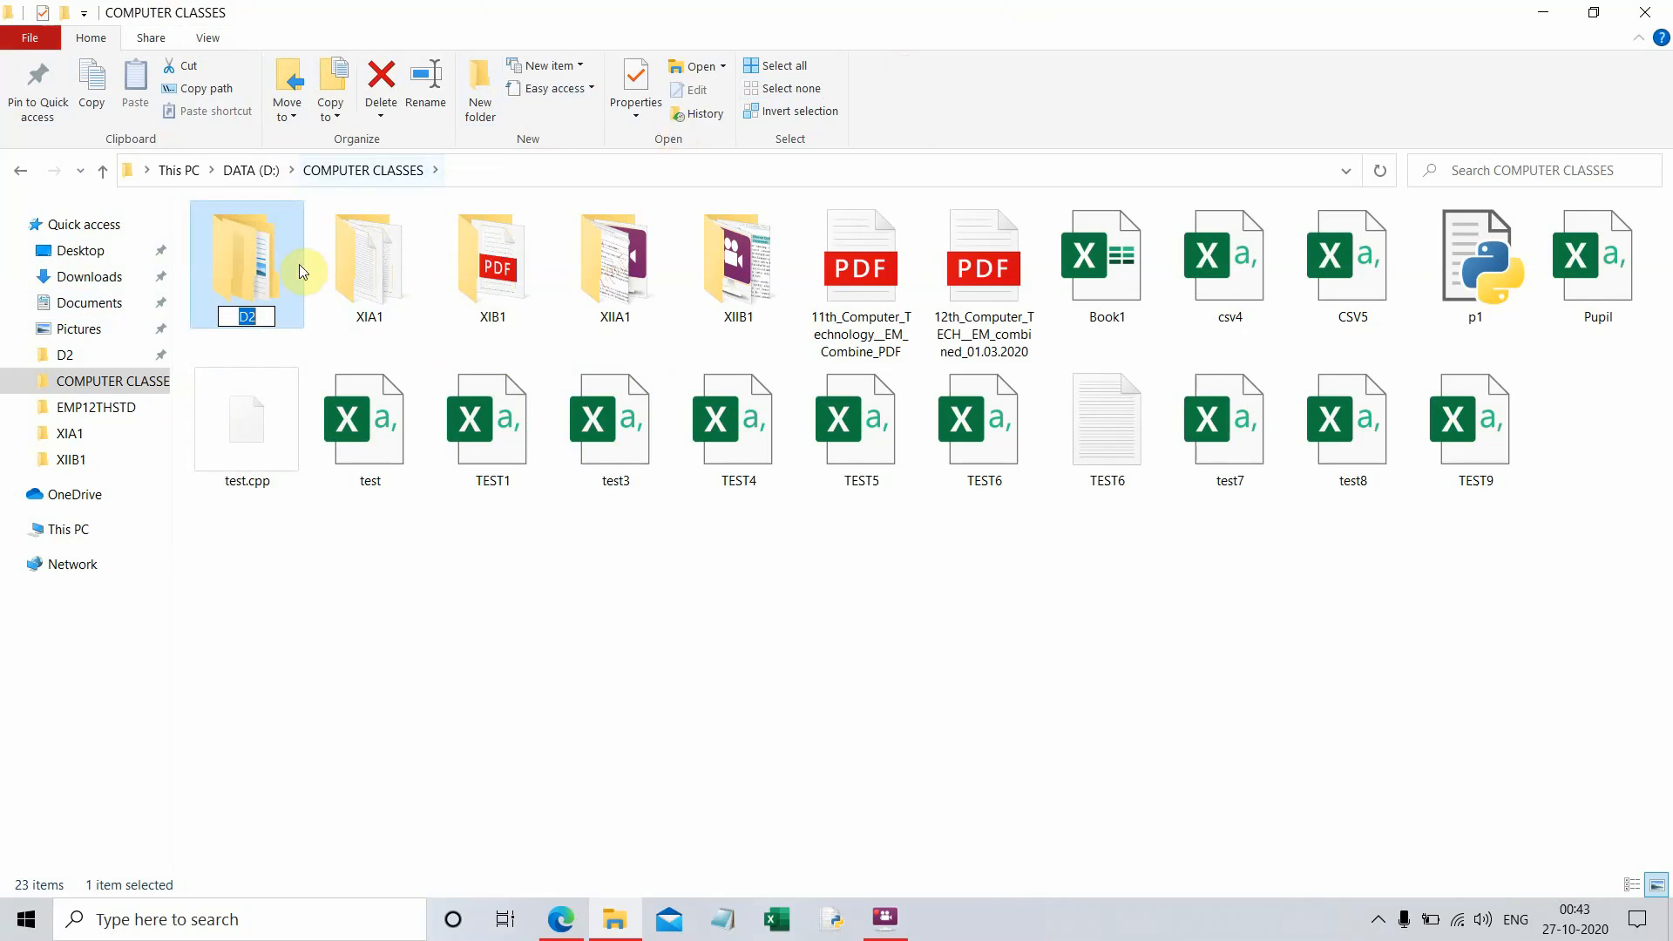
- Open the D2 folder and look inside its DIR3 subfolder
{"action": "double_click", "coordinate": [247, 300]}
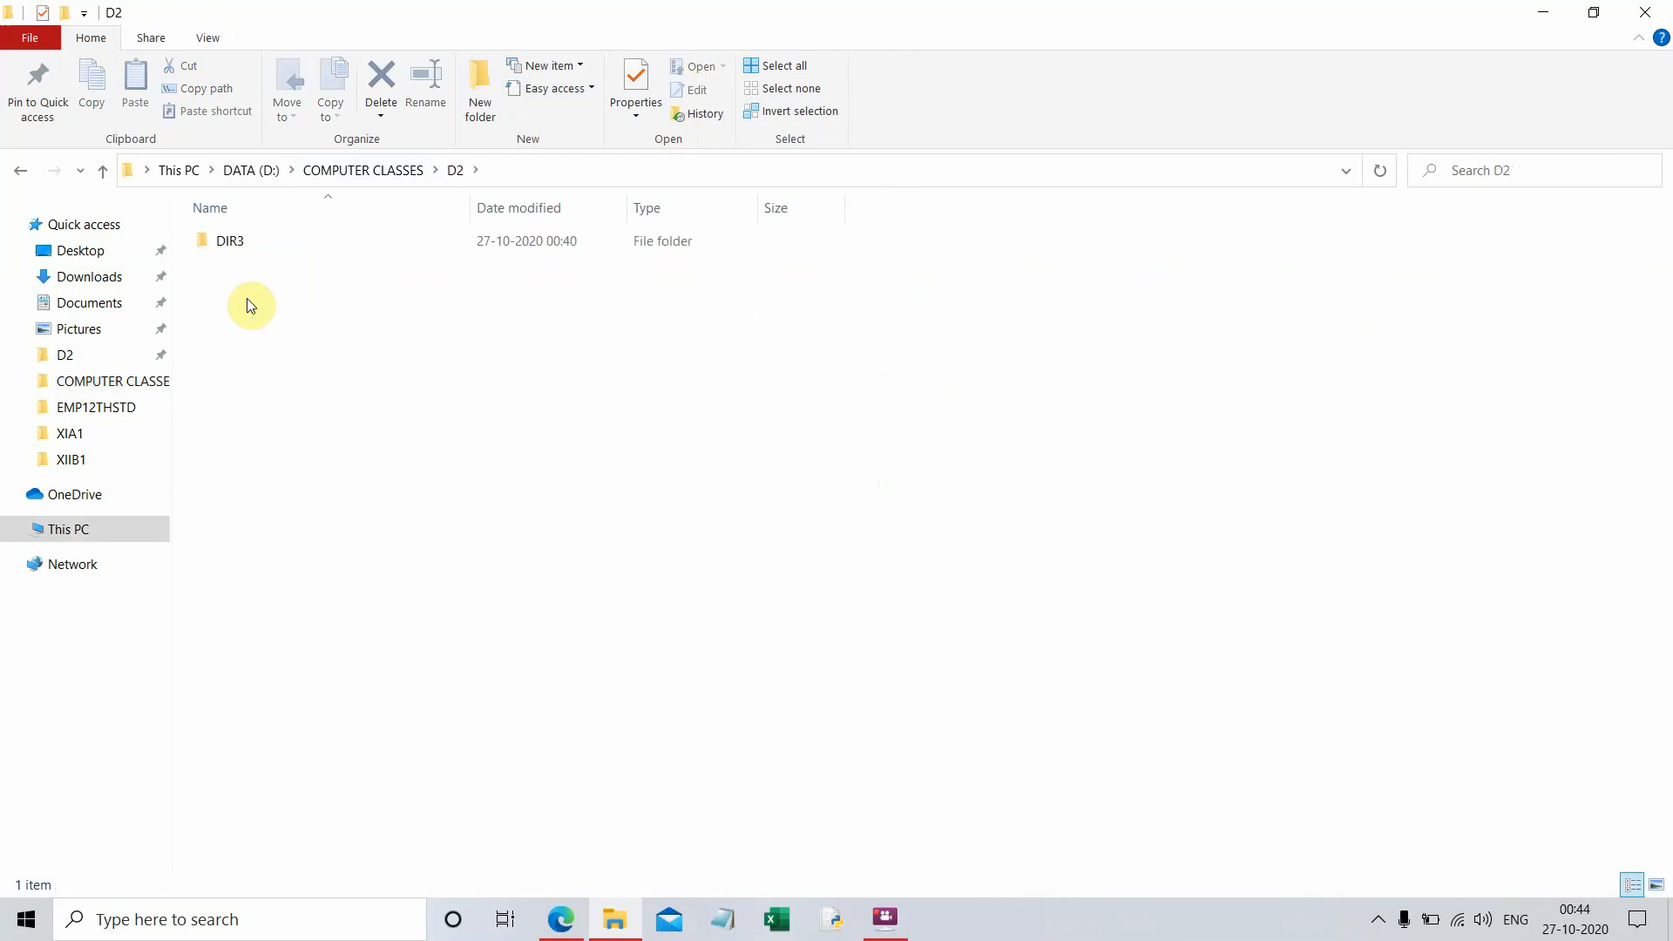
{"action": "double_click", "coordinate": [259, 237]}
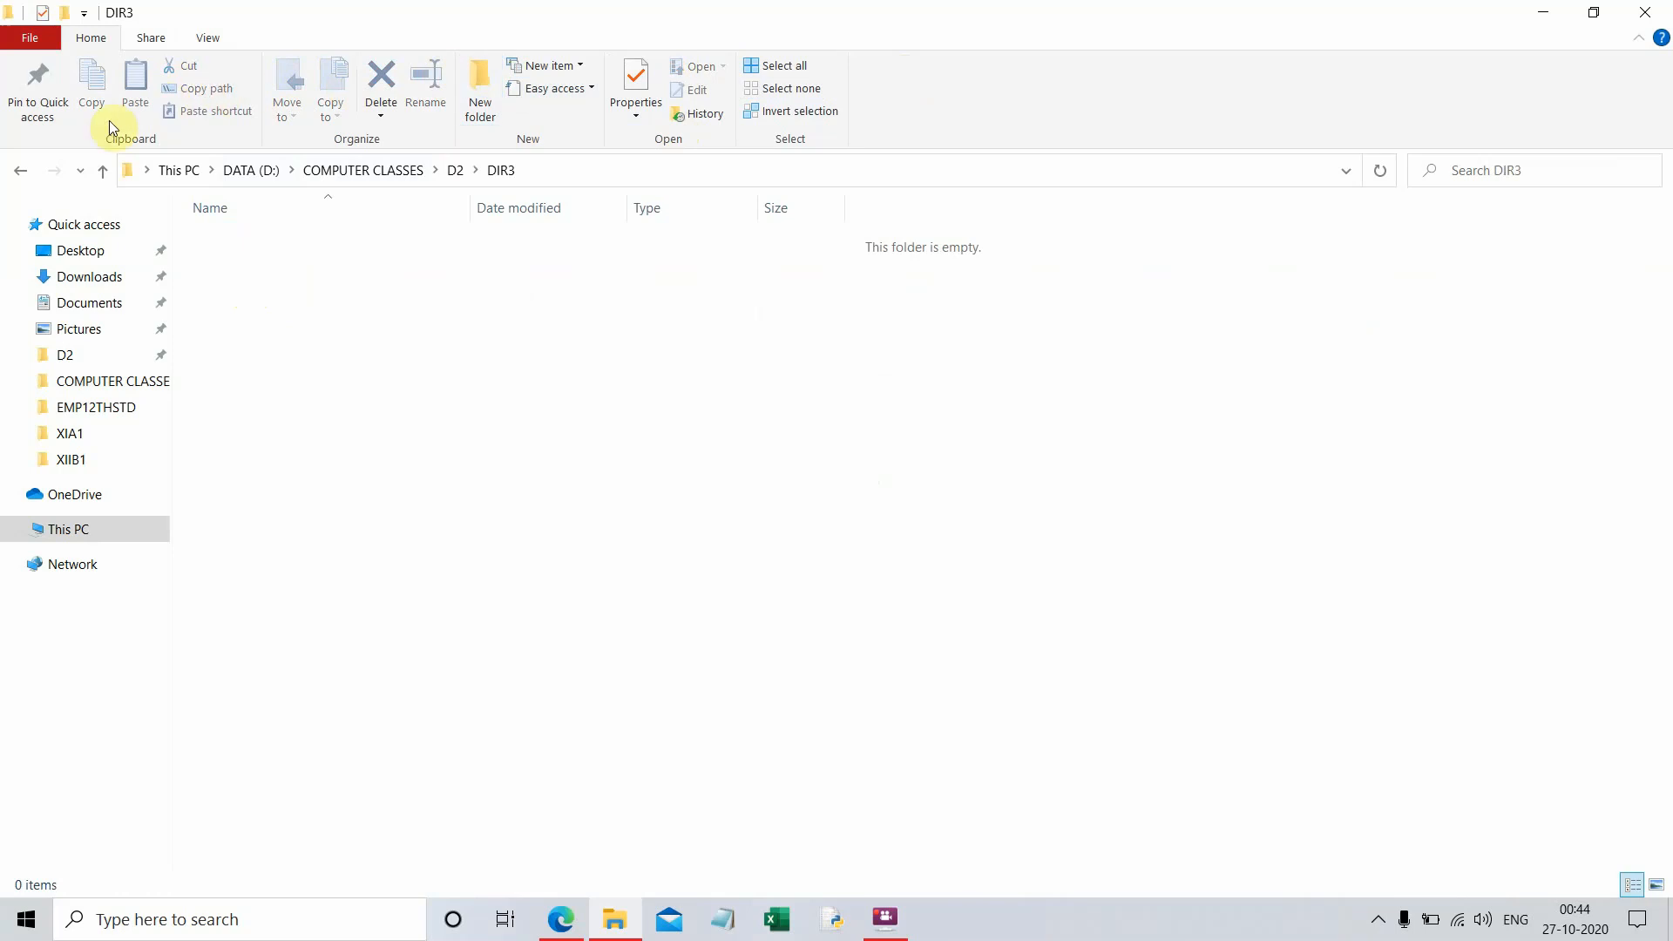
- Open the XIA1 folder and view the contents of text files A and B, closing each one
{"action": "left_click", "coordinate": [138, 434]}
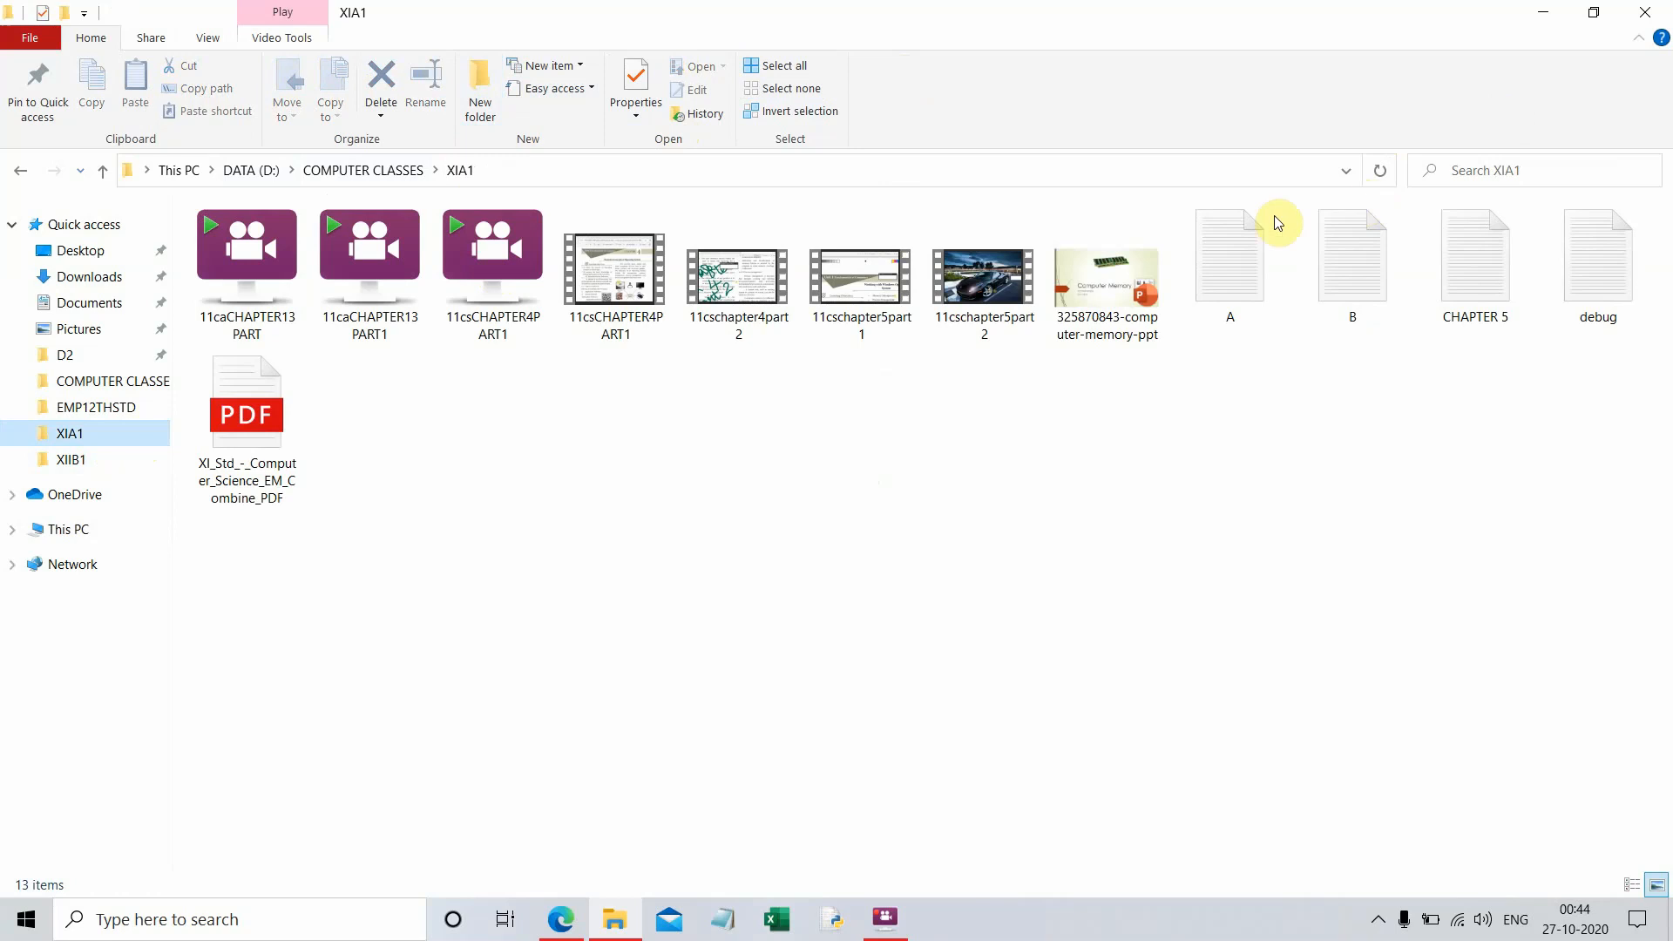
{"action": "double_click", "coordinate": [1226, 252]}
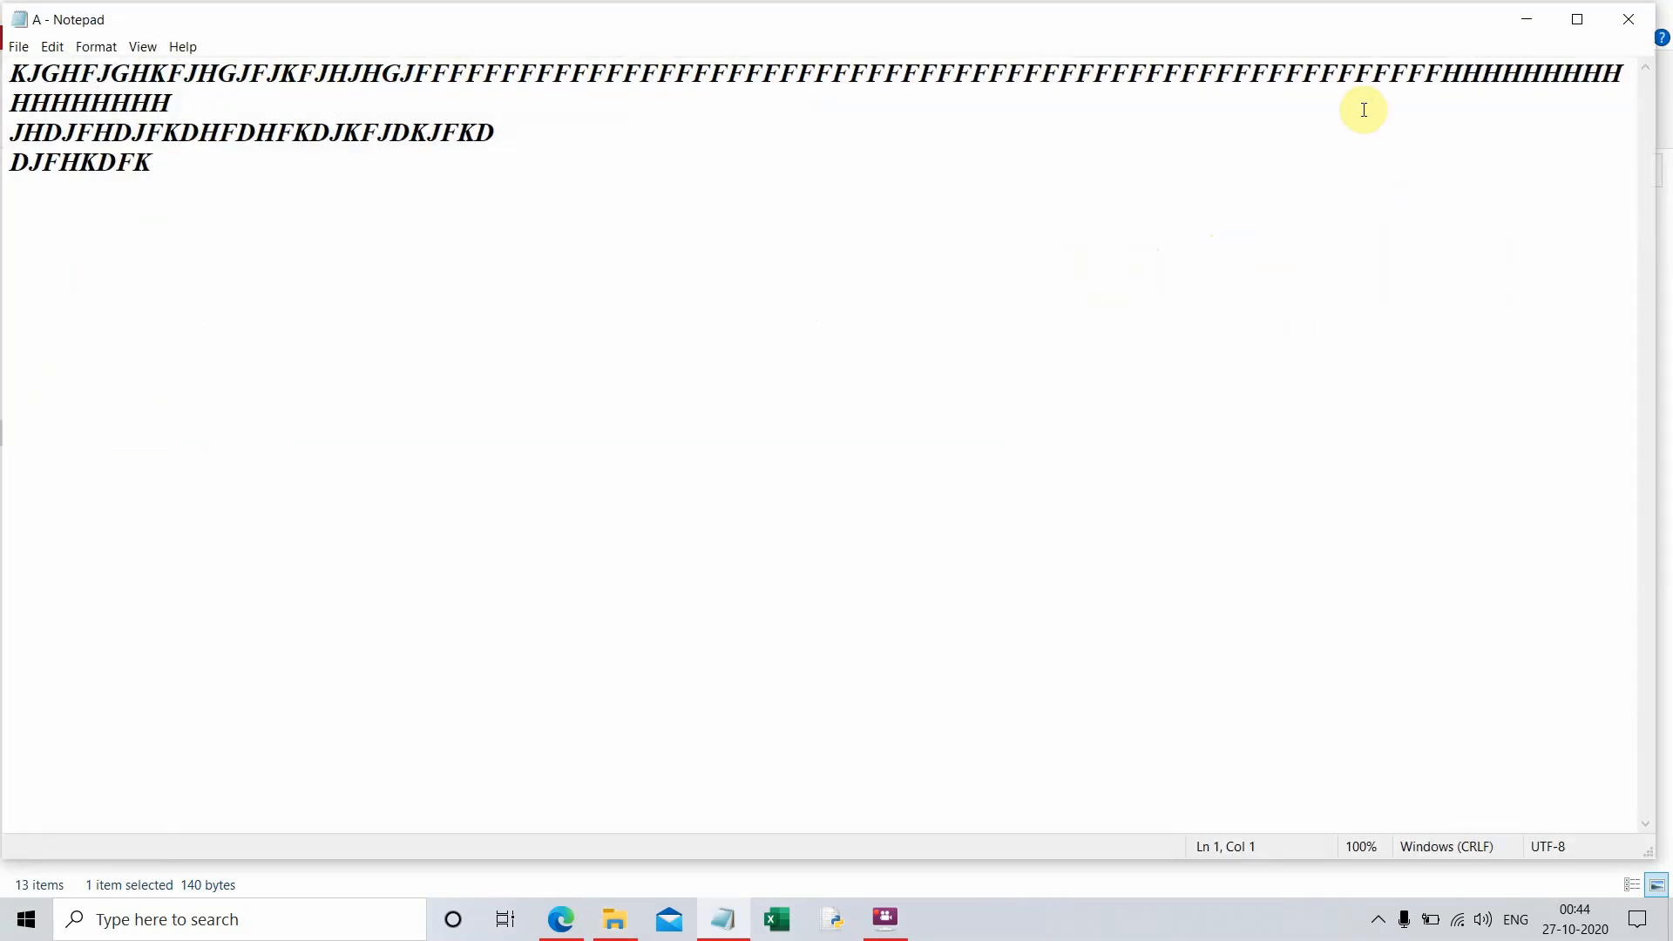
{"action": "left_click", "coordinate": [1630, 19]}
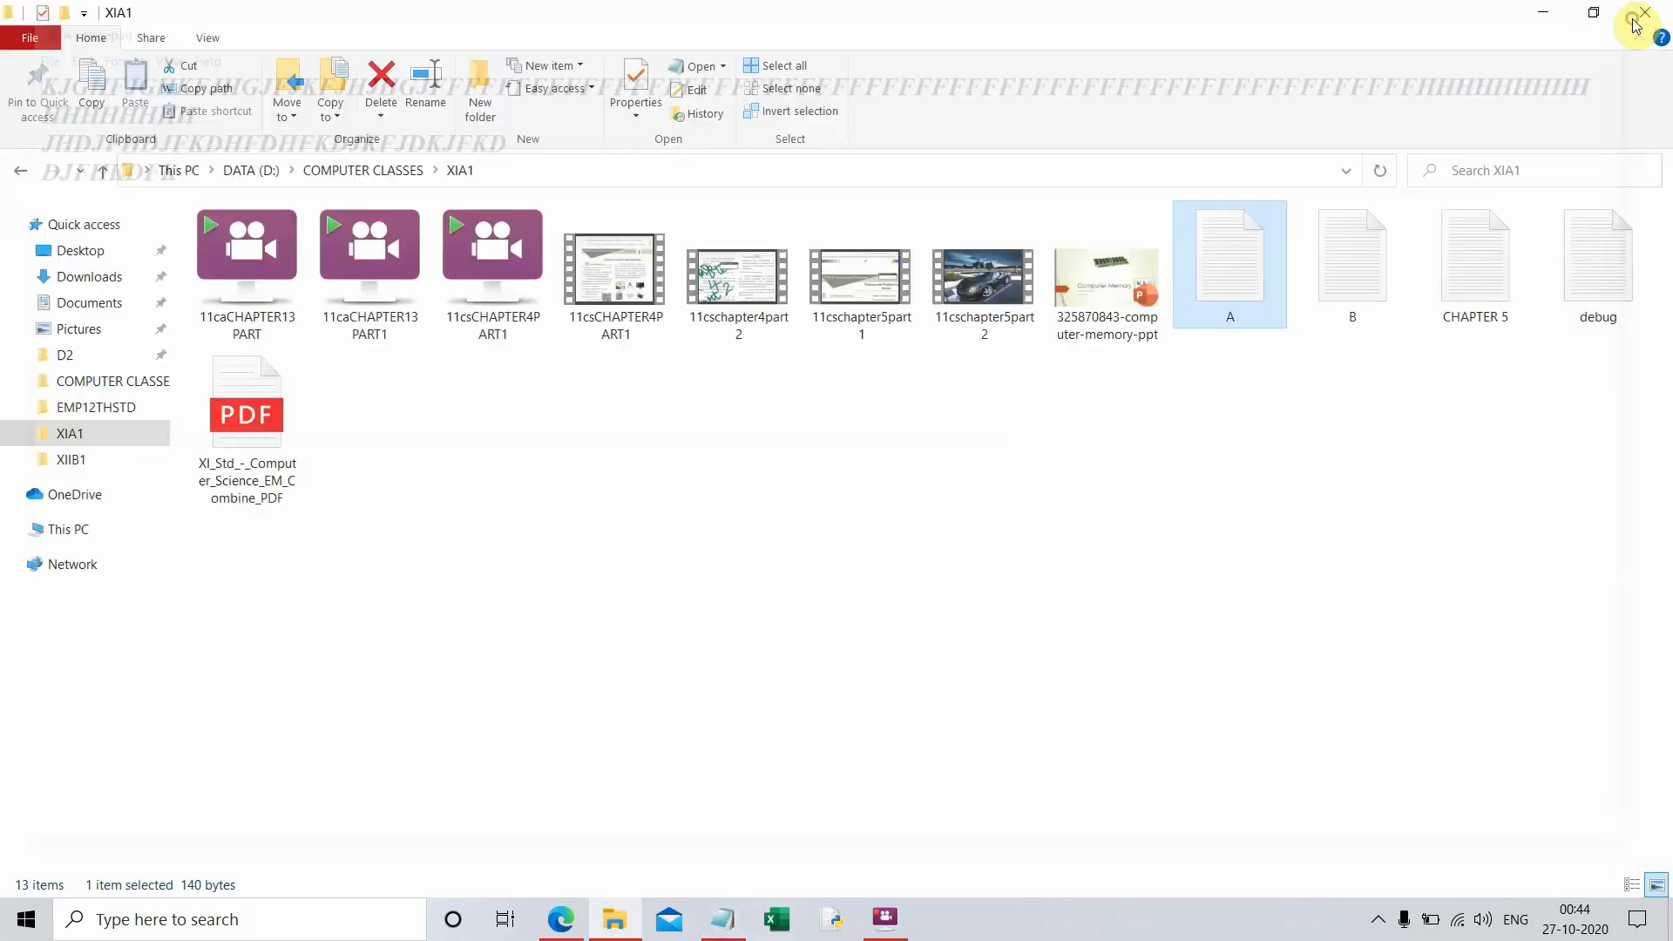
{"action": "double_click", "coordinate": [1353, 257]}
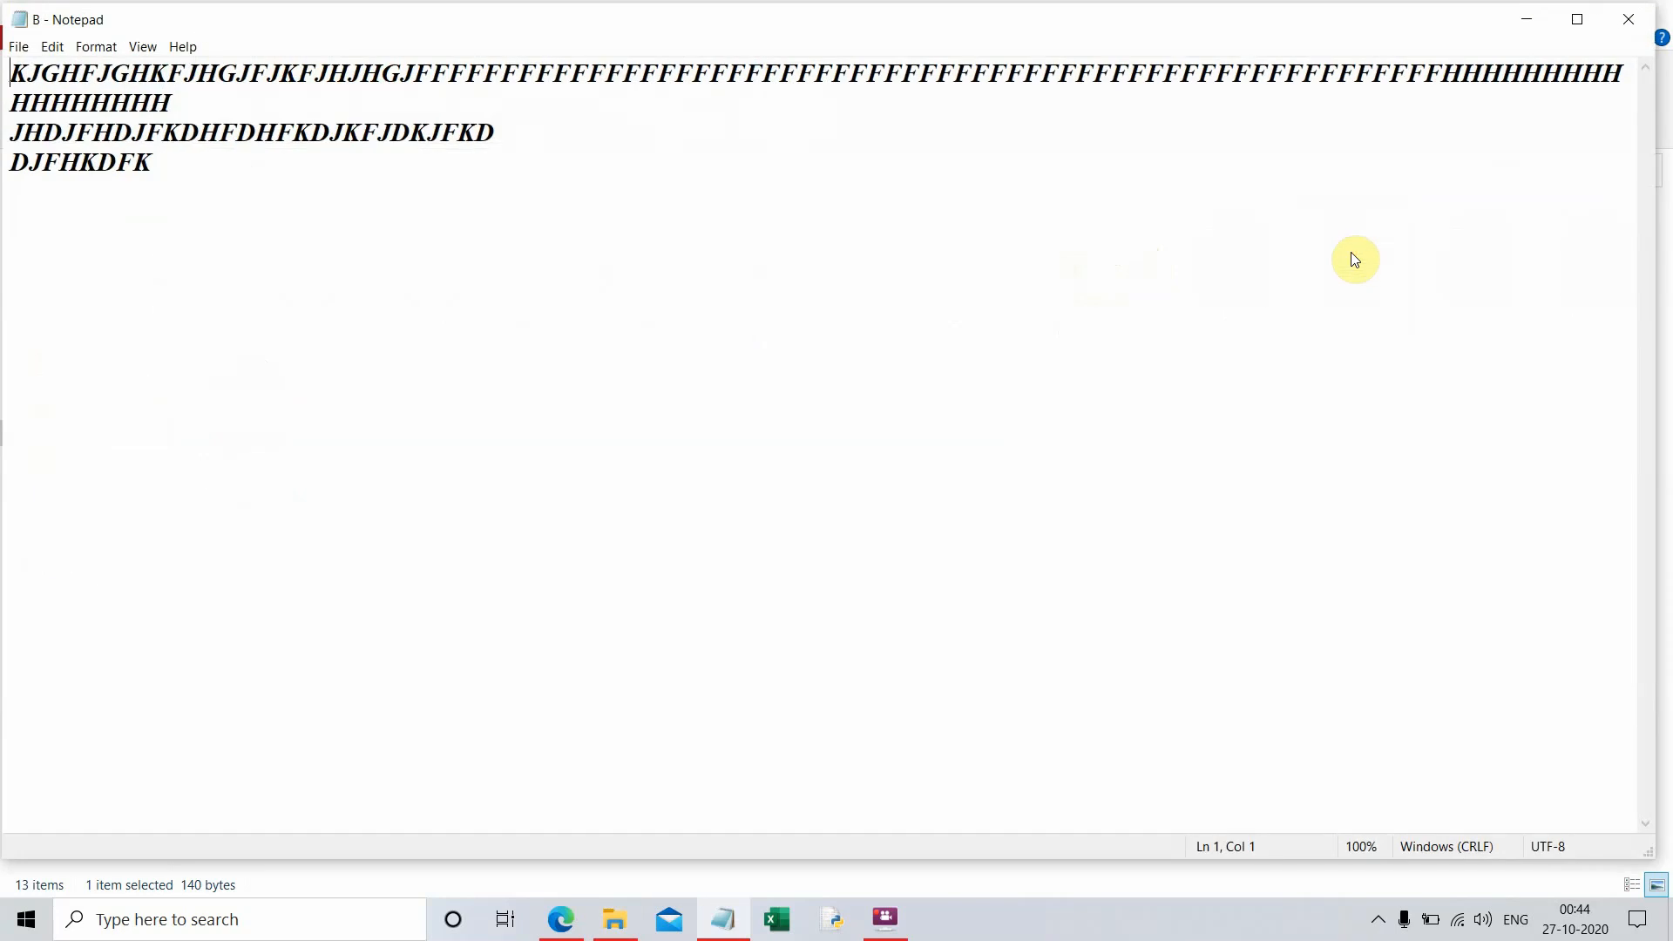
{"action": "left_click", "coordinate": [1631, 22]}
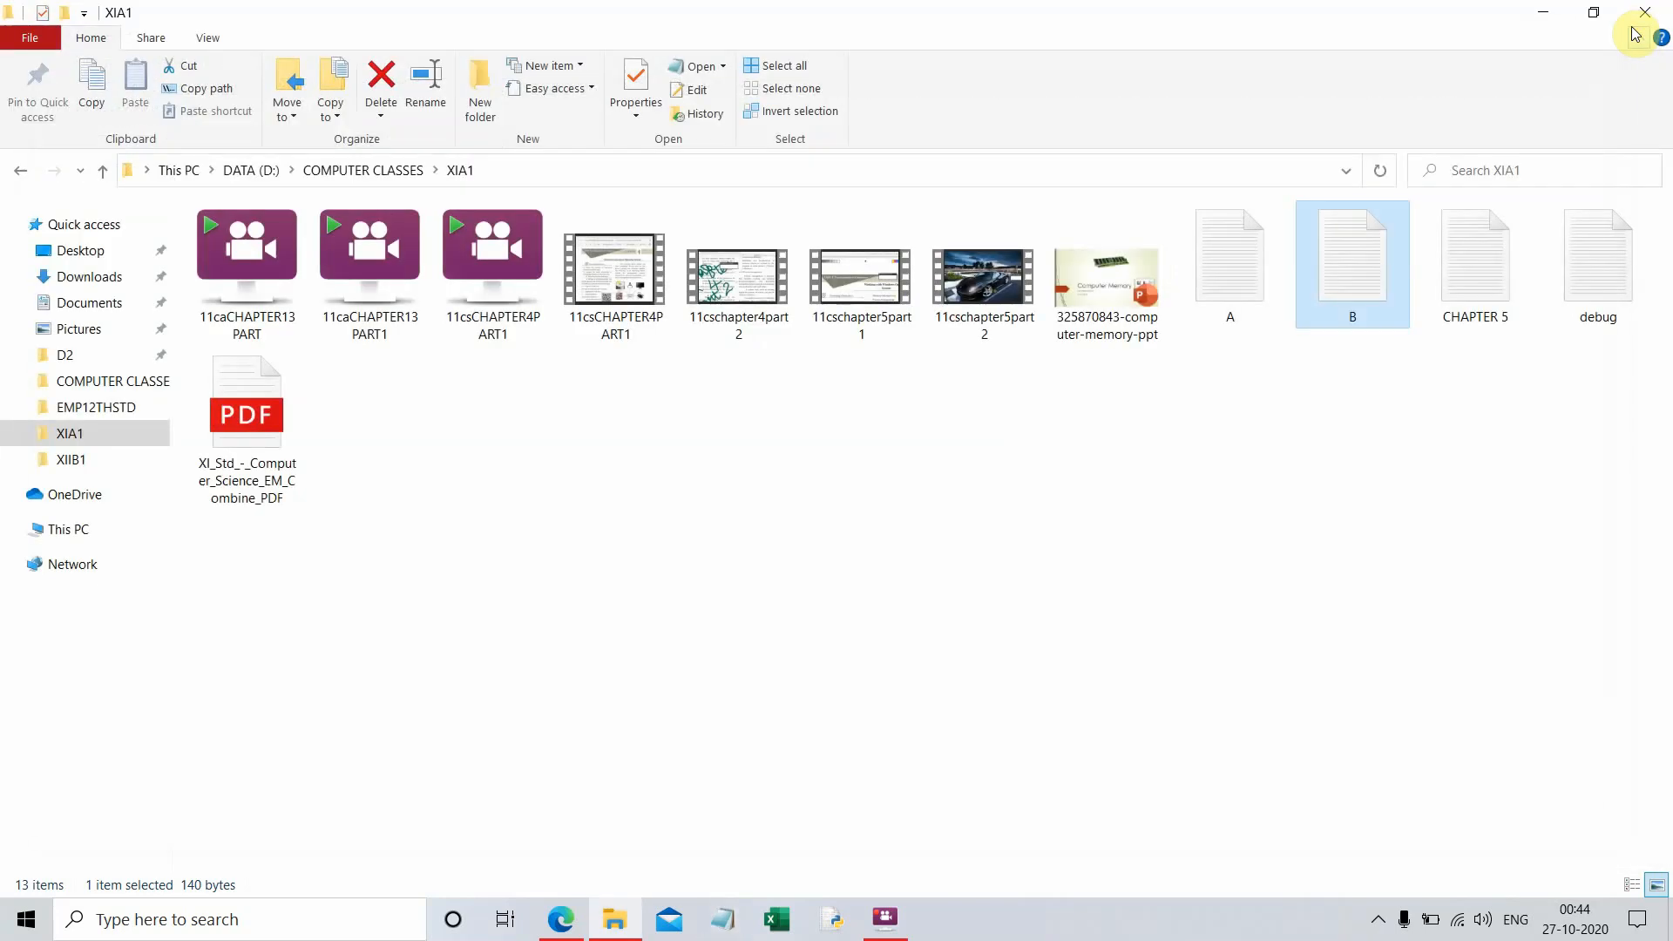
- Select the adjacent text files A, B and CHAPTER 5 together in XIA1, and clear the selection
{"action": "left_click", "coordinate": [1235, 261]}
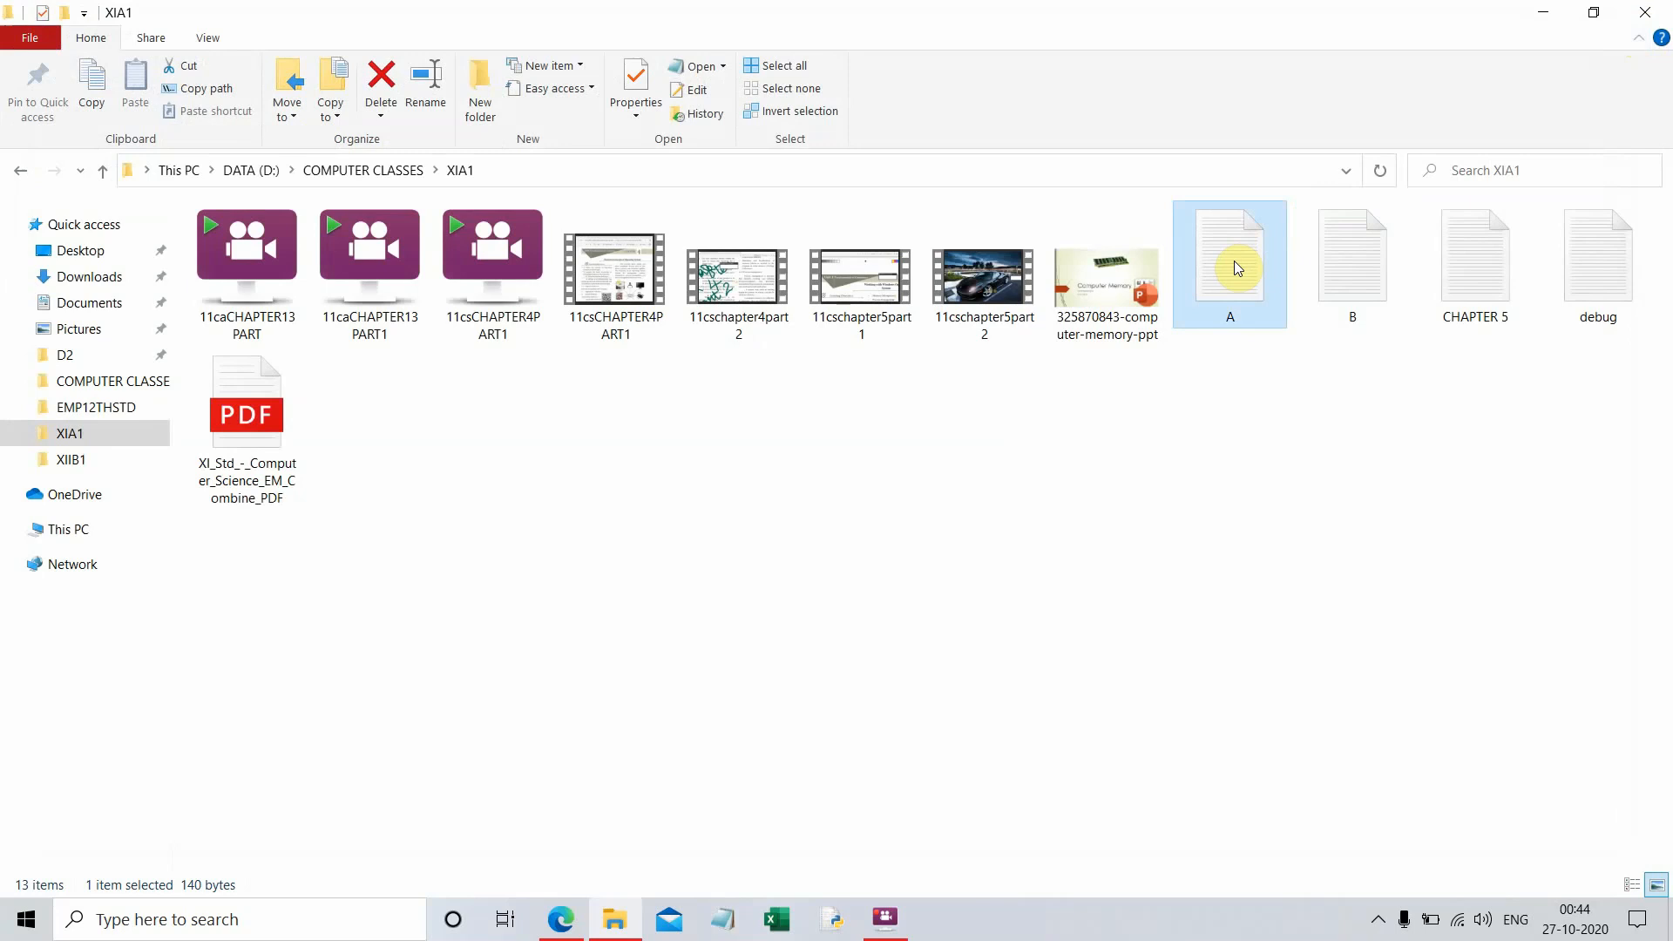
{"action": "left_click_drag", "start_coordinate": [1234, 260], "coordinate": [1216, 306]}
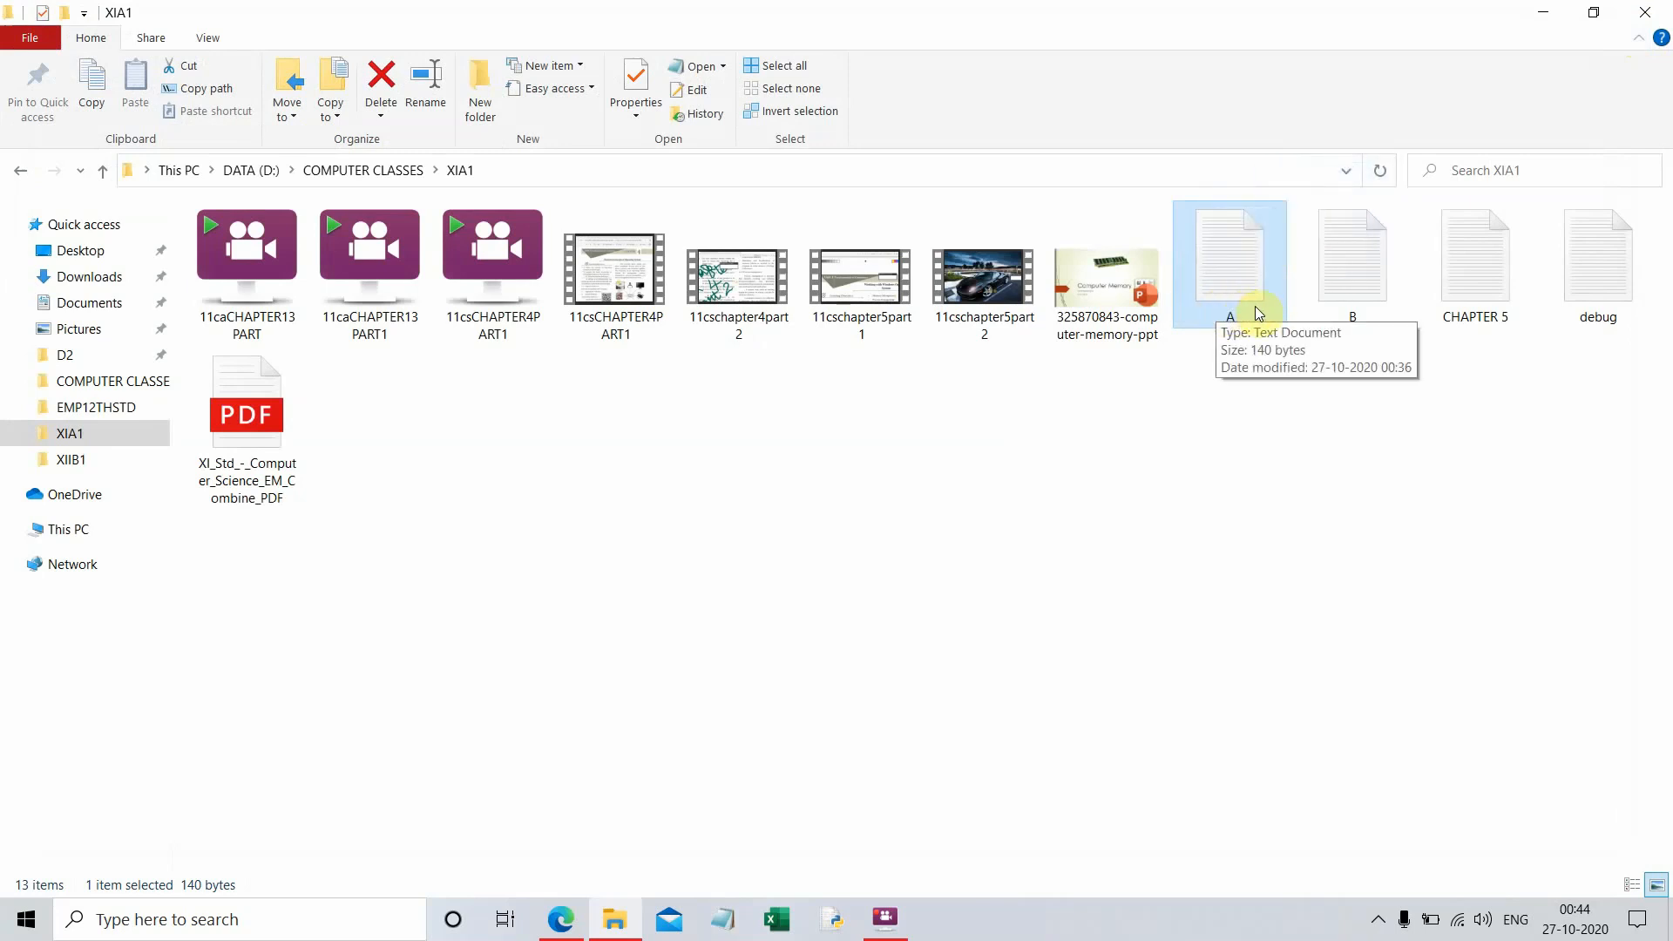
{"action": "left_click", "coordinate": [1363, 286], "text": "ctrl"}
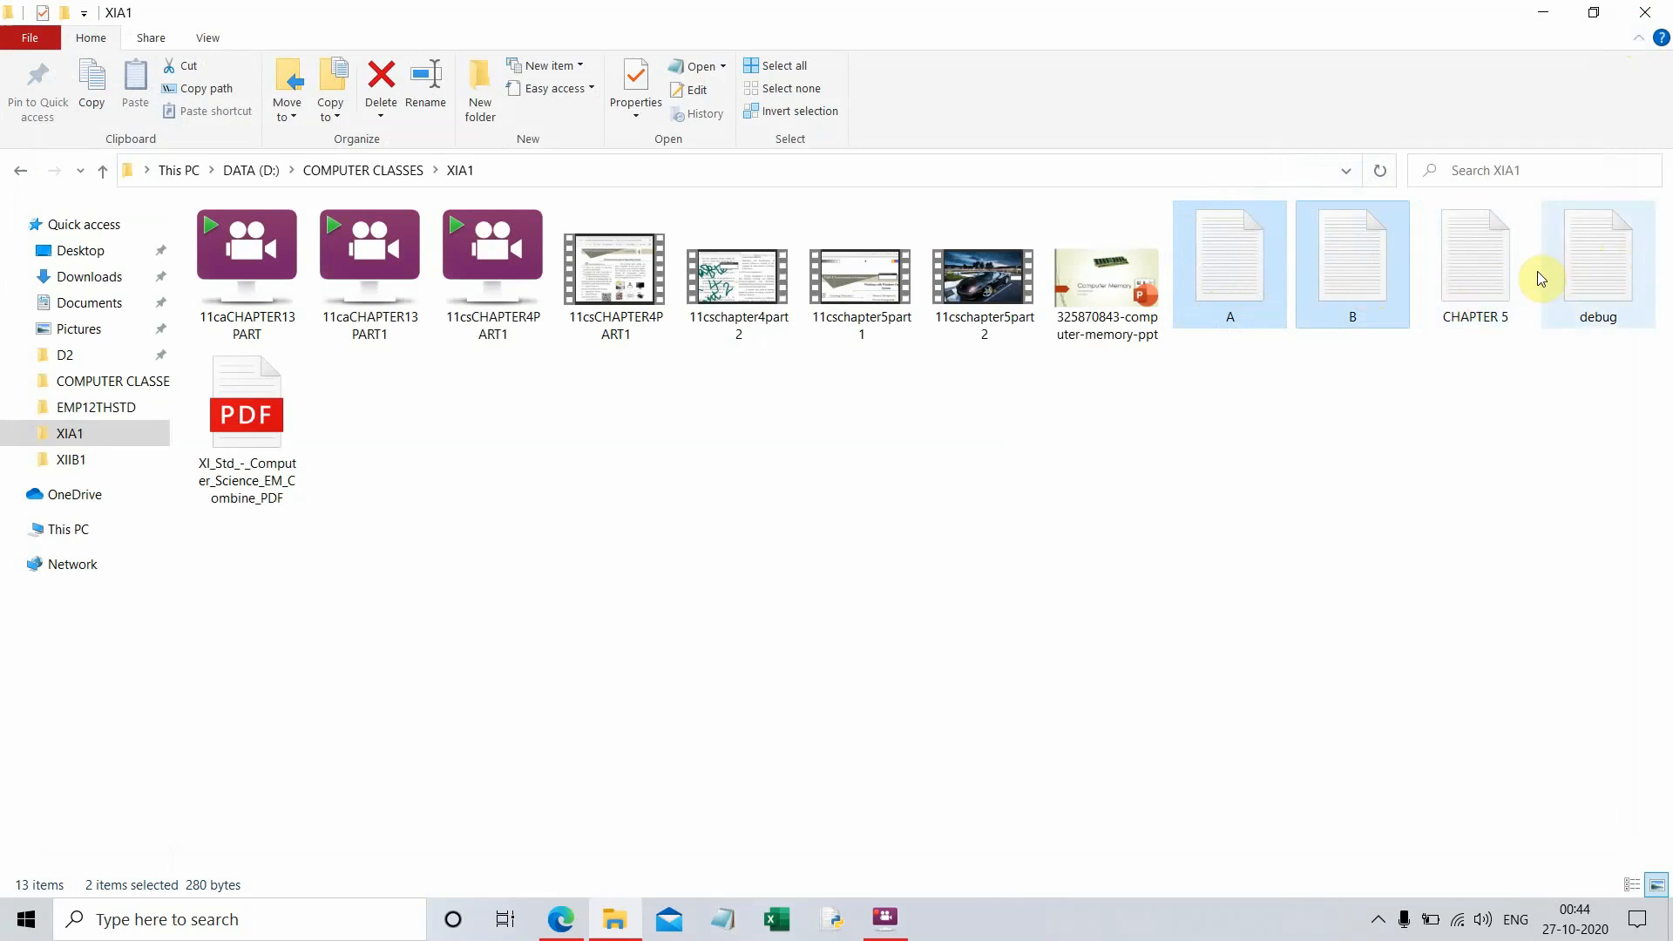
{"action": "left_click", "coordinate": [1506, 283], "text": "ctrl"}
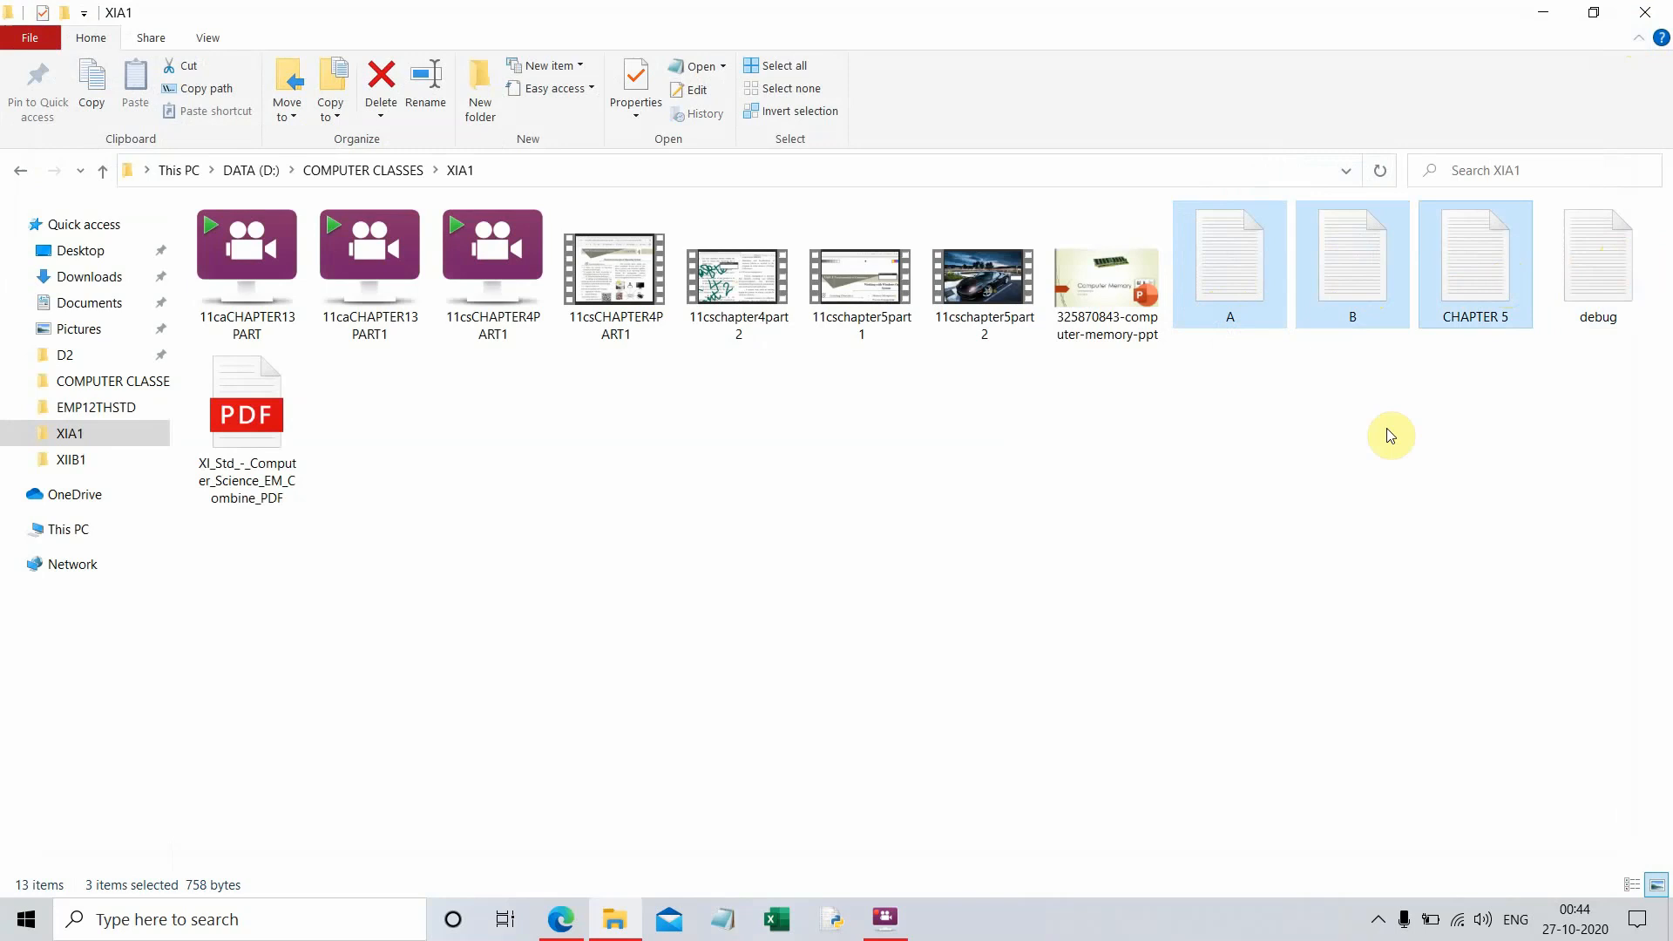
{"action": "left_click", "coordinate": [1364, 465]}
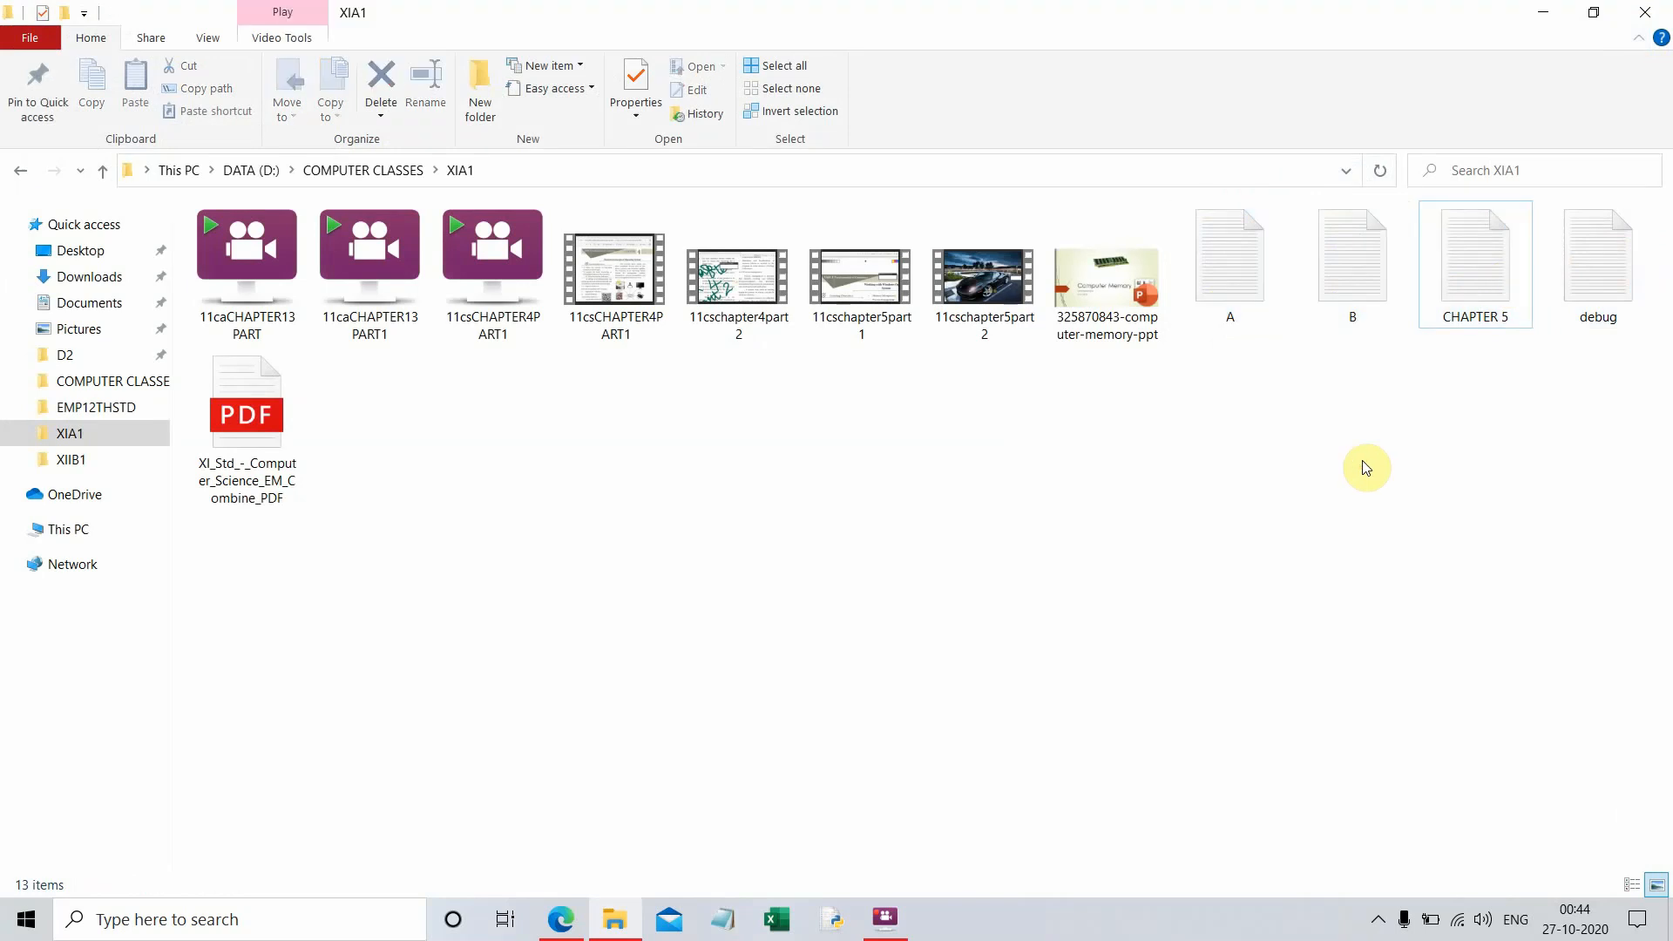
- Select the non-adjacent files A and CHAPTER 5 together, leaving out B, and clear the selection
{"action": "left_click", "coordinate": [1227, 293]}
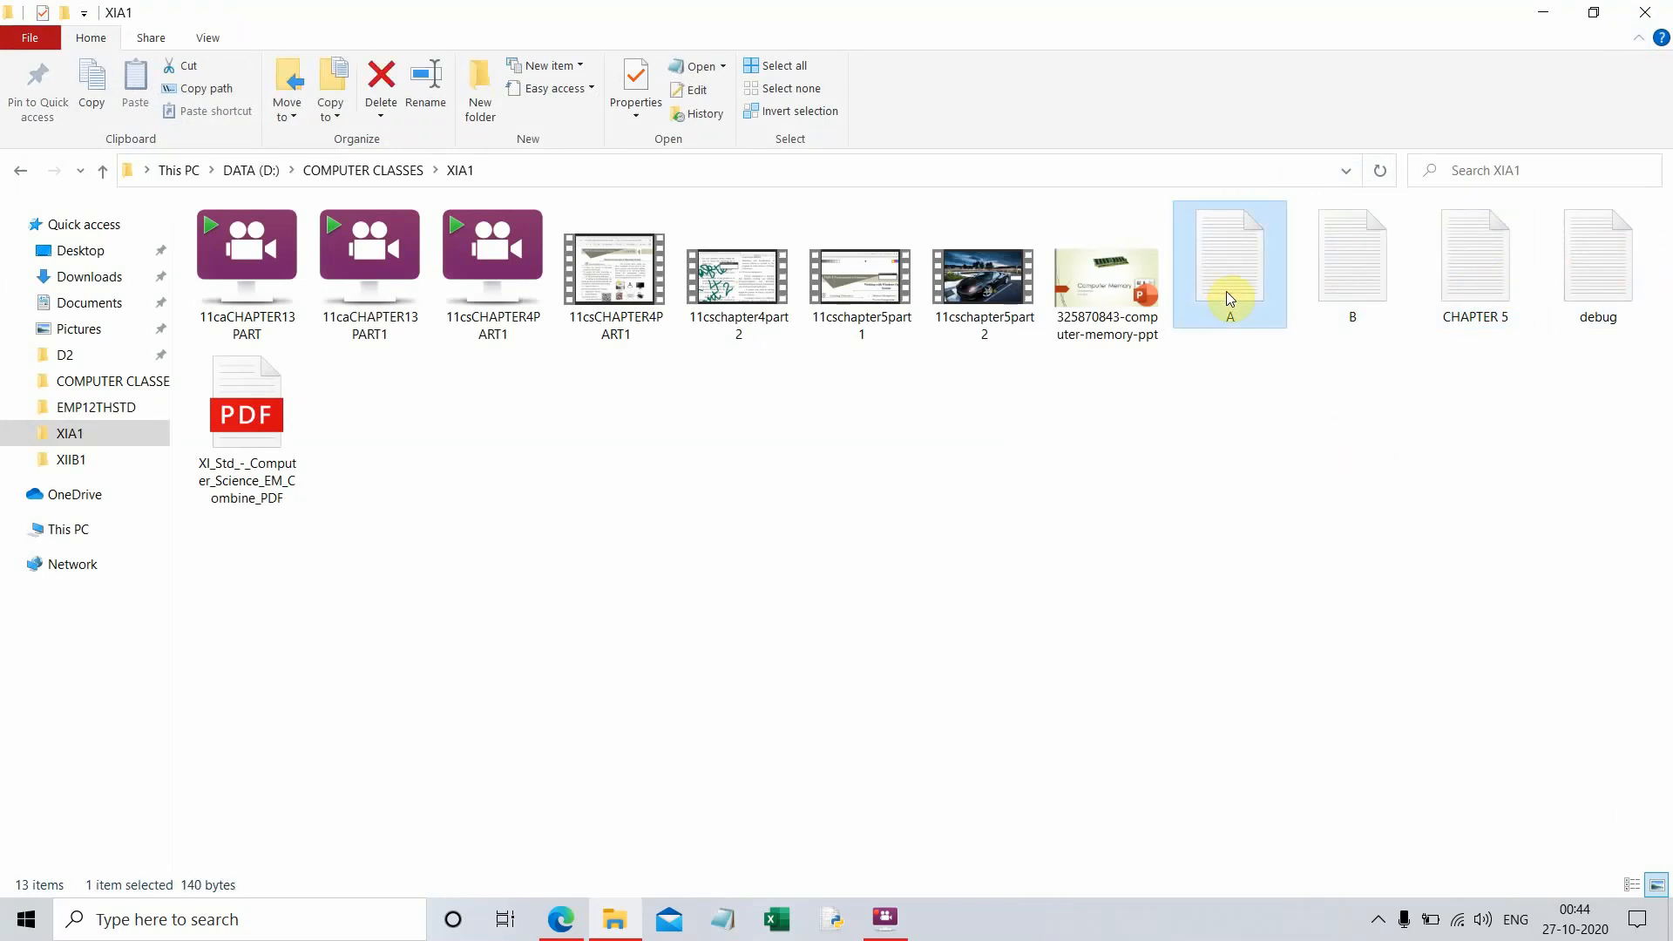
{"action": "left_click", "coordinate": [1458, 250], "text": "ctrl"}
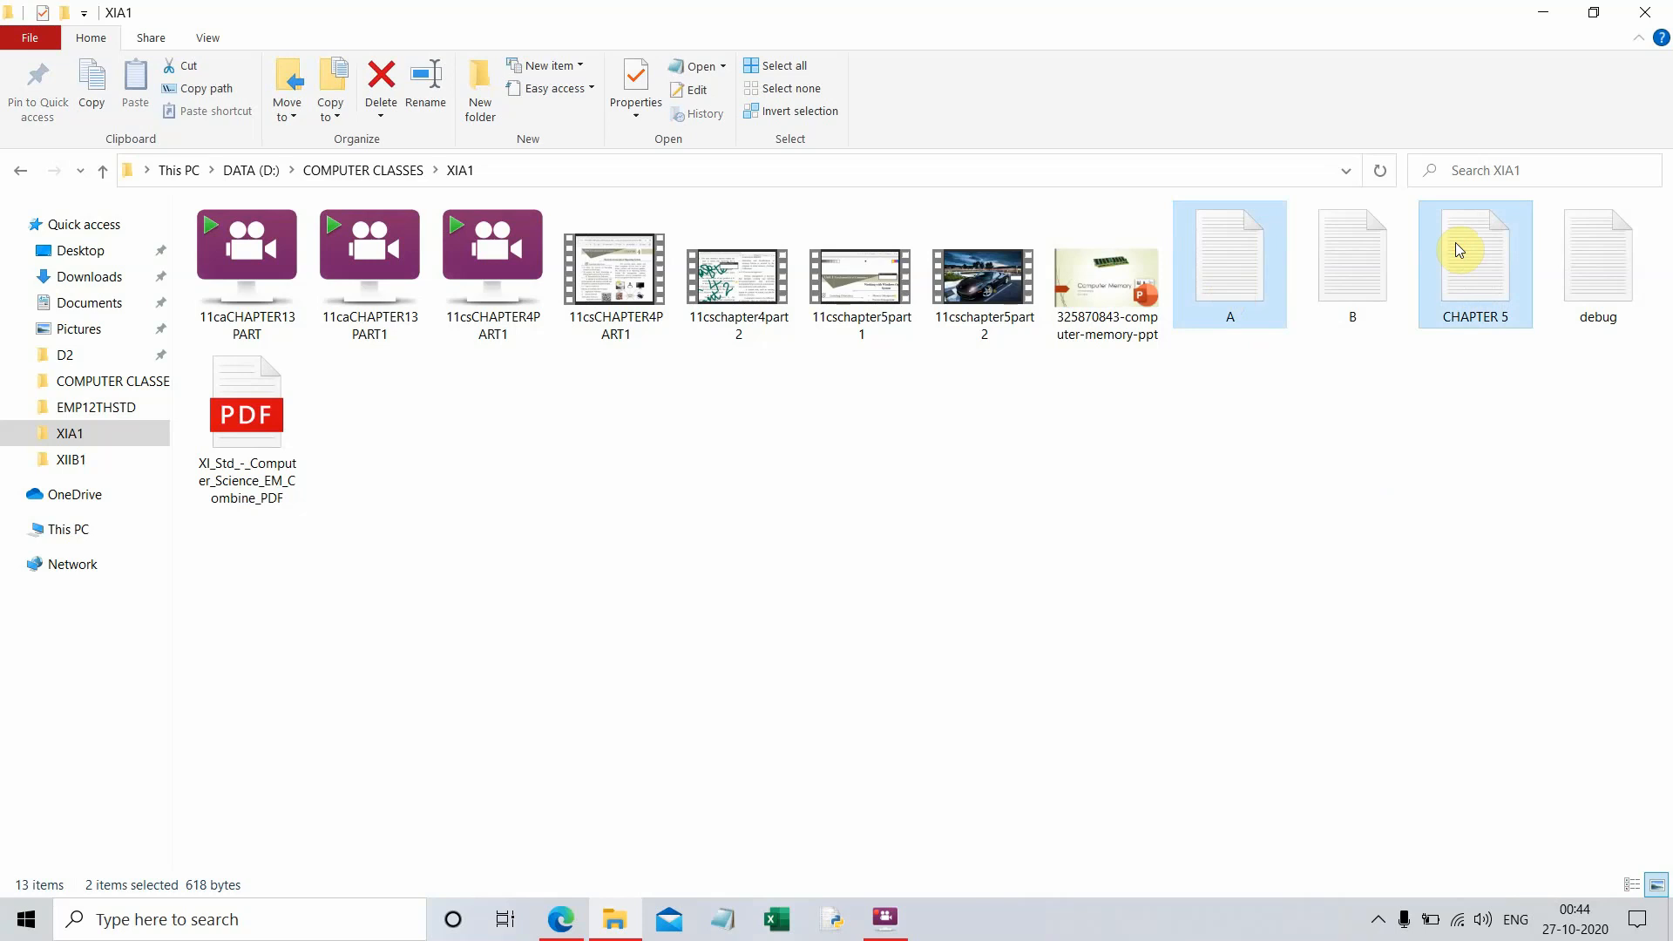
{"action": "mouse_move", "coordinate": [1220, 300]}
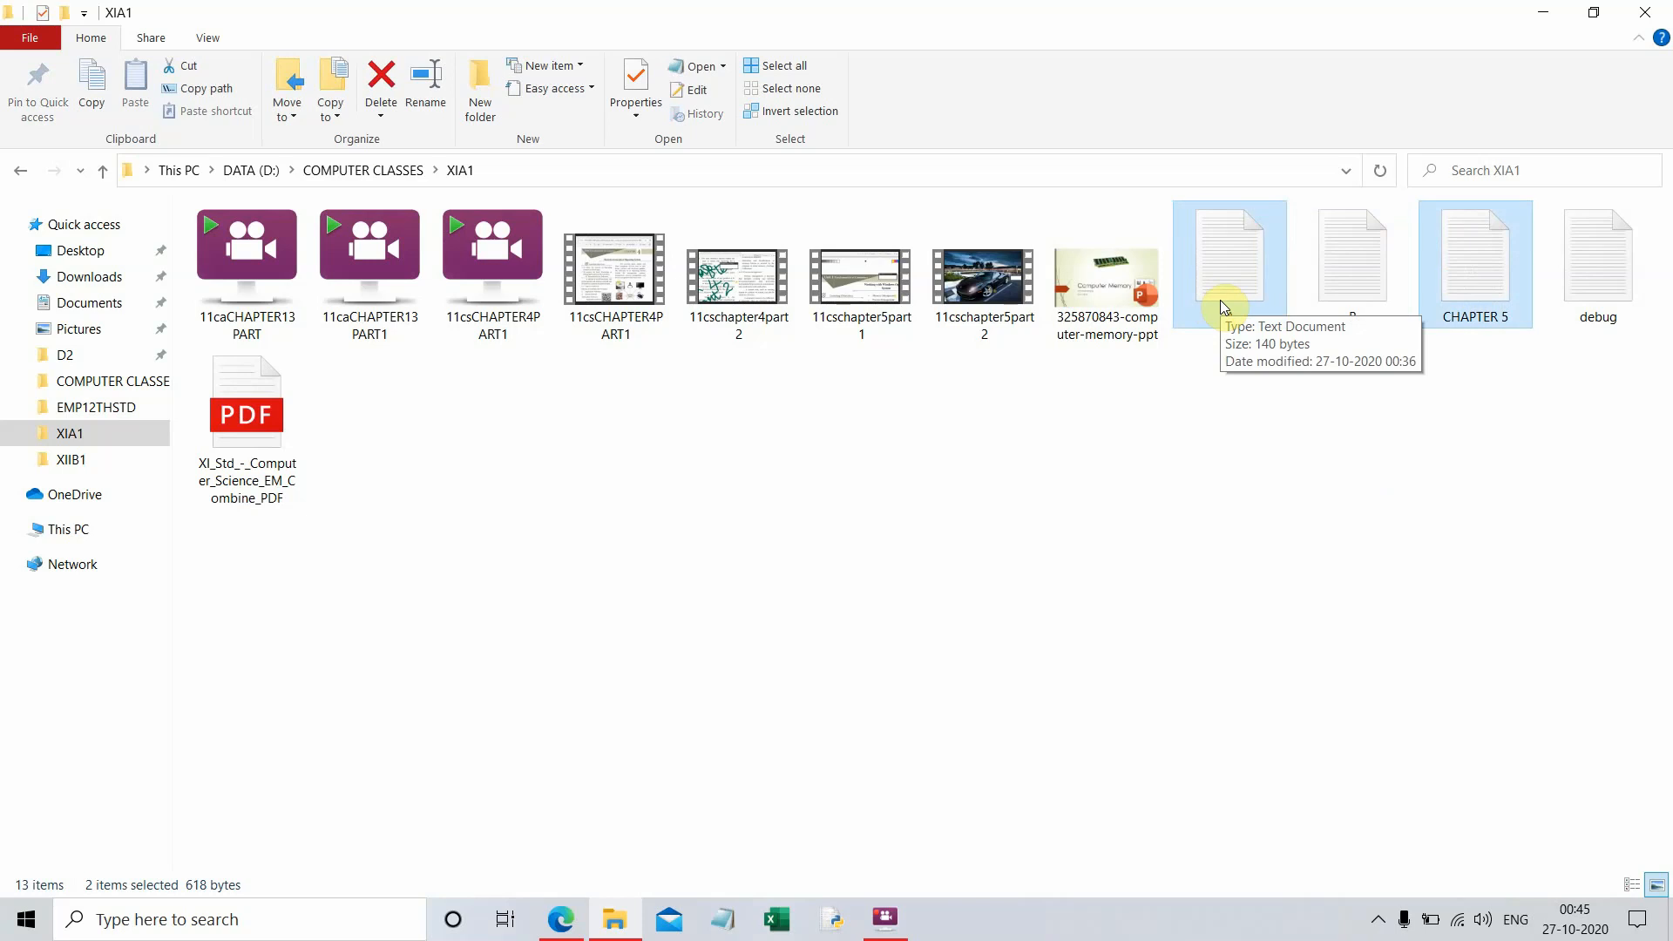
{"action": "left_click", "coordinate": [1147, 452]}
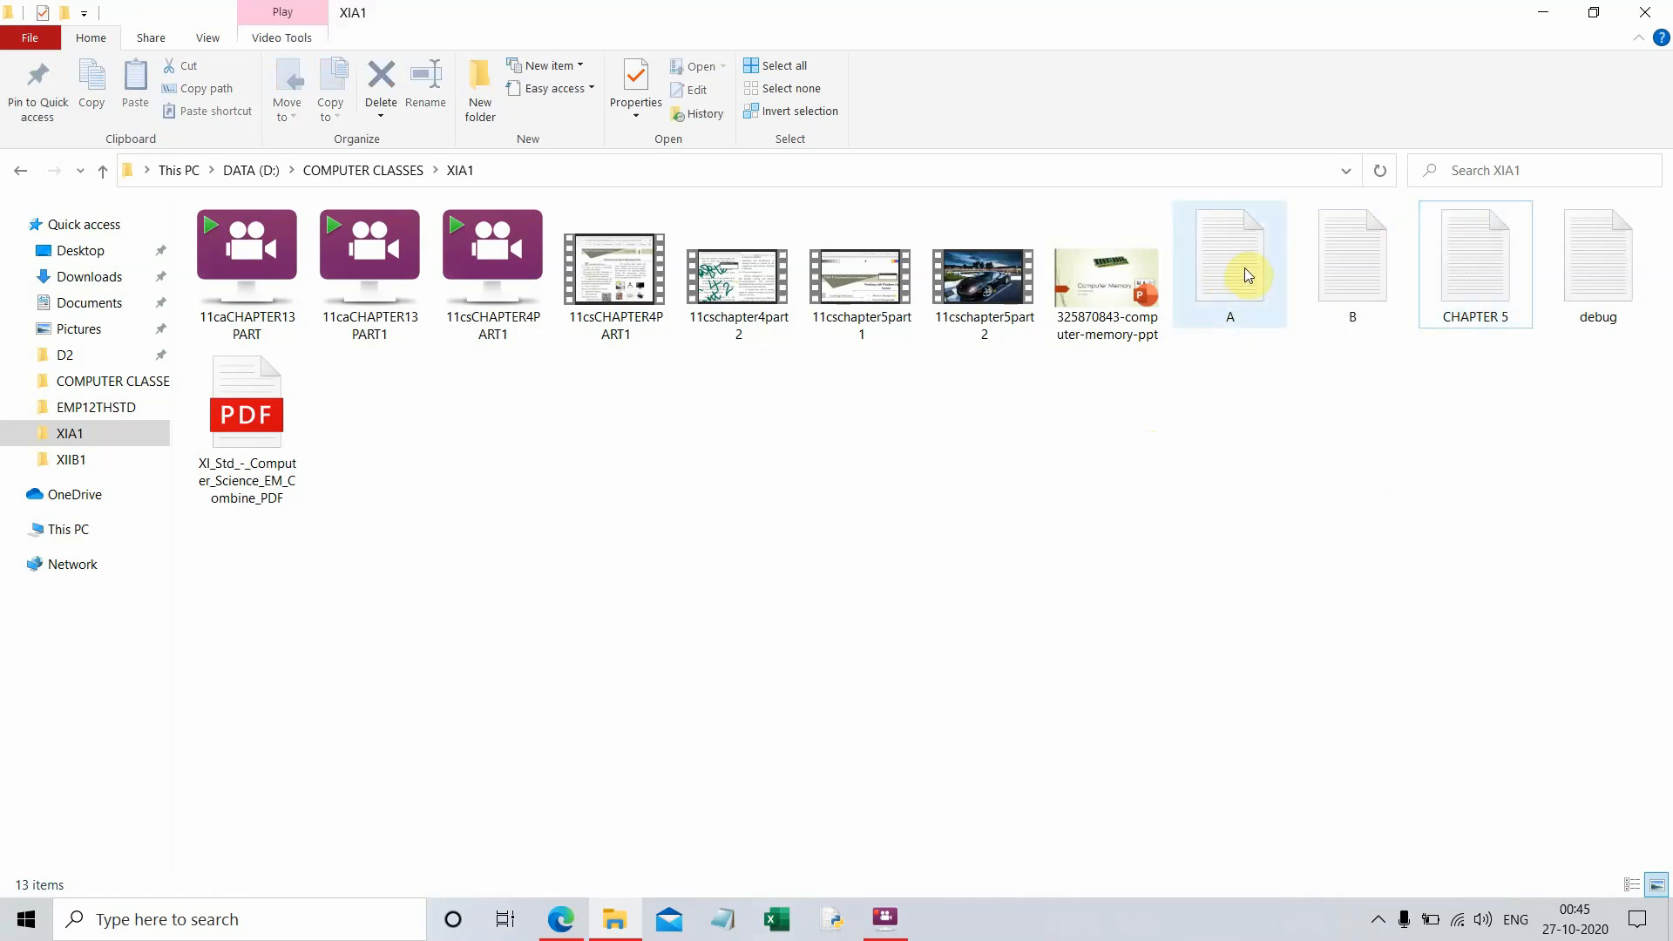
- Select files A and B together, clear them, and select A with CHAPTER 5 before switching to B alone
{"action": "left_click", "coordinate": [1248, 275]}
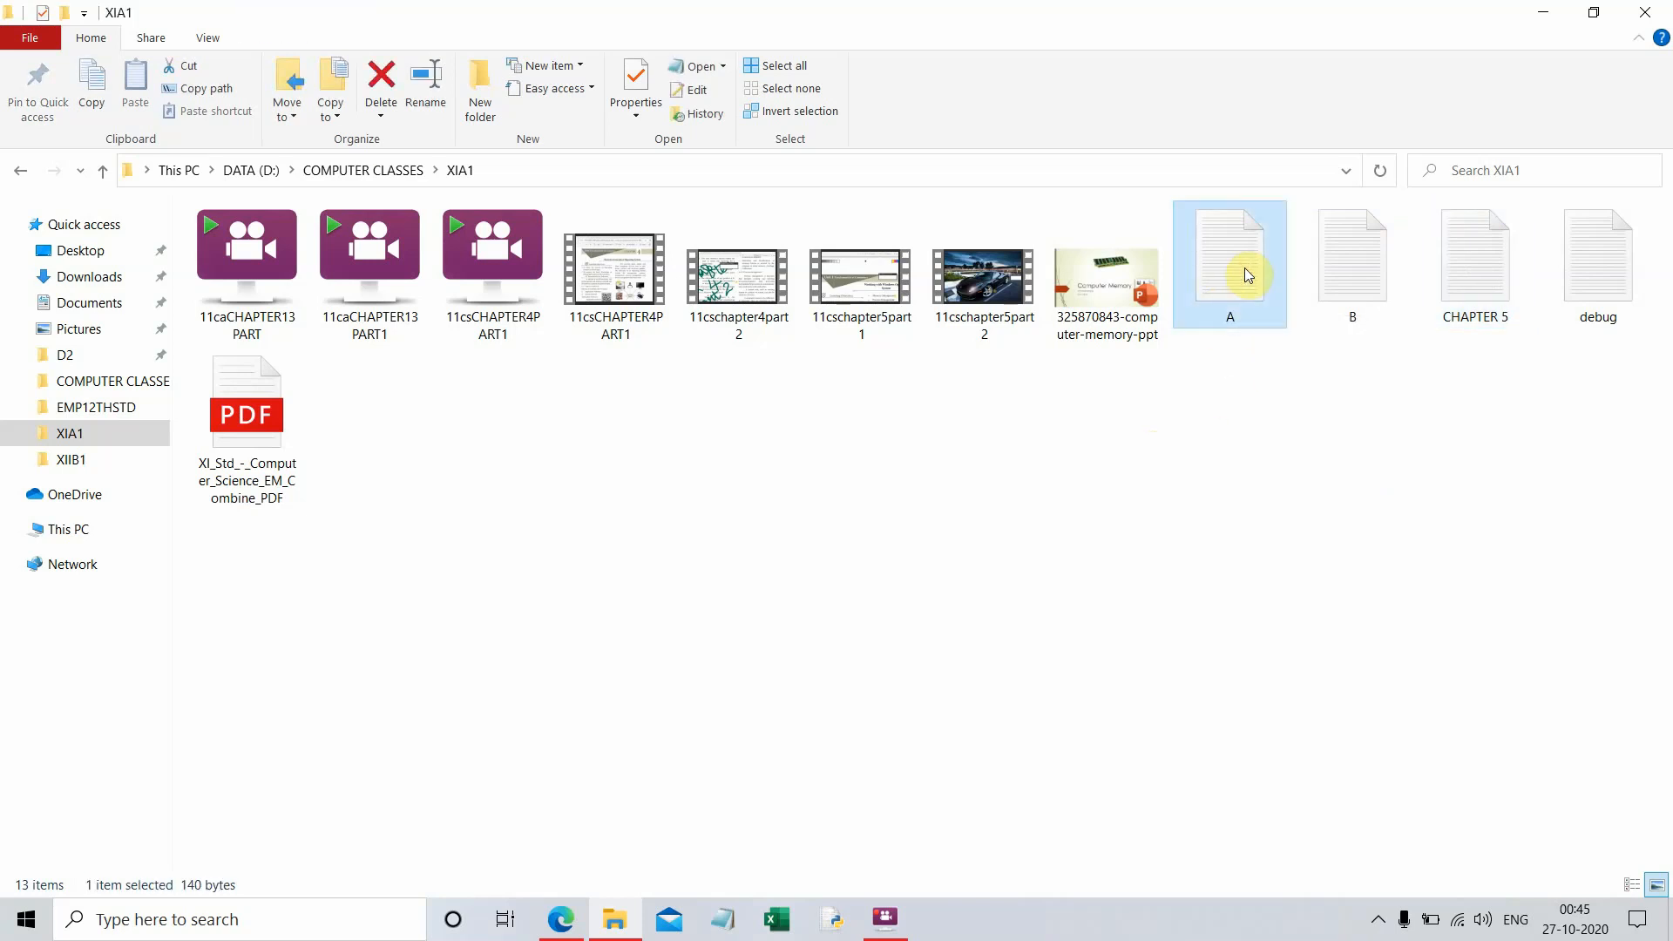
{"action": "left_click", "coordinate": [1358, 254], "text": "ctrl"}
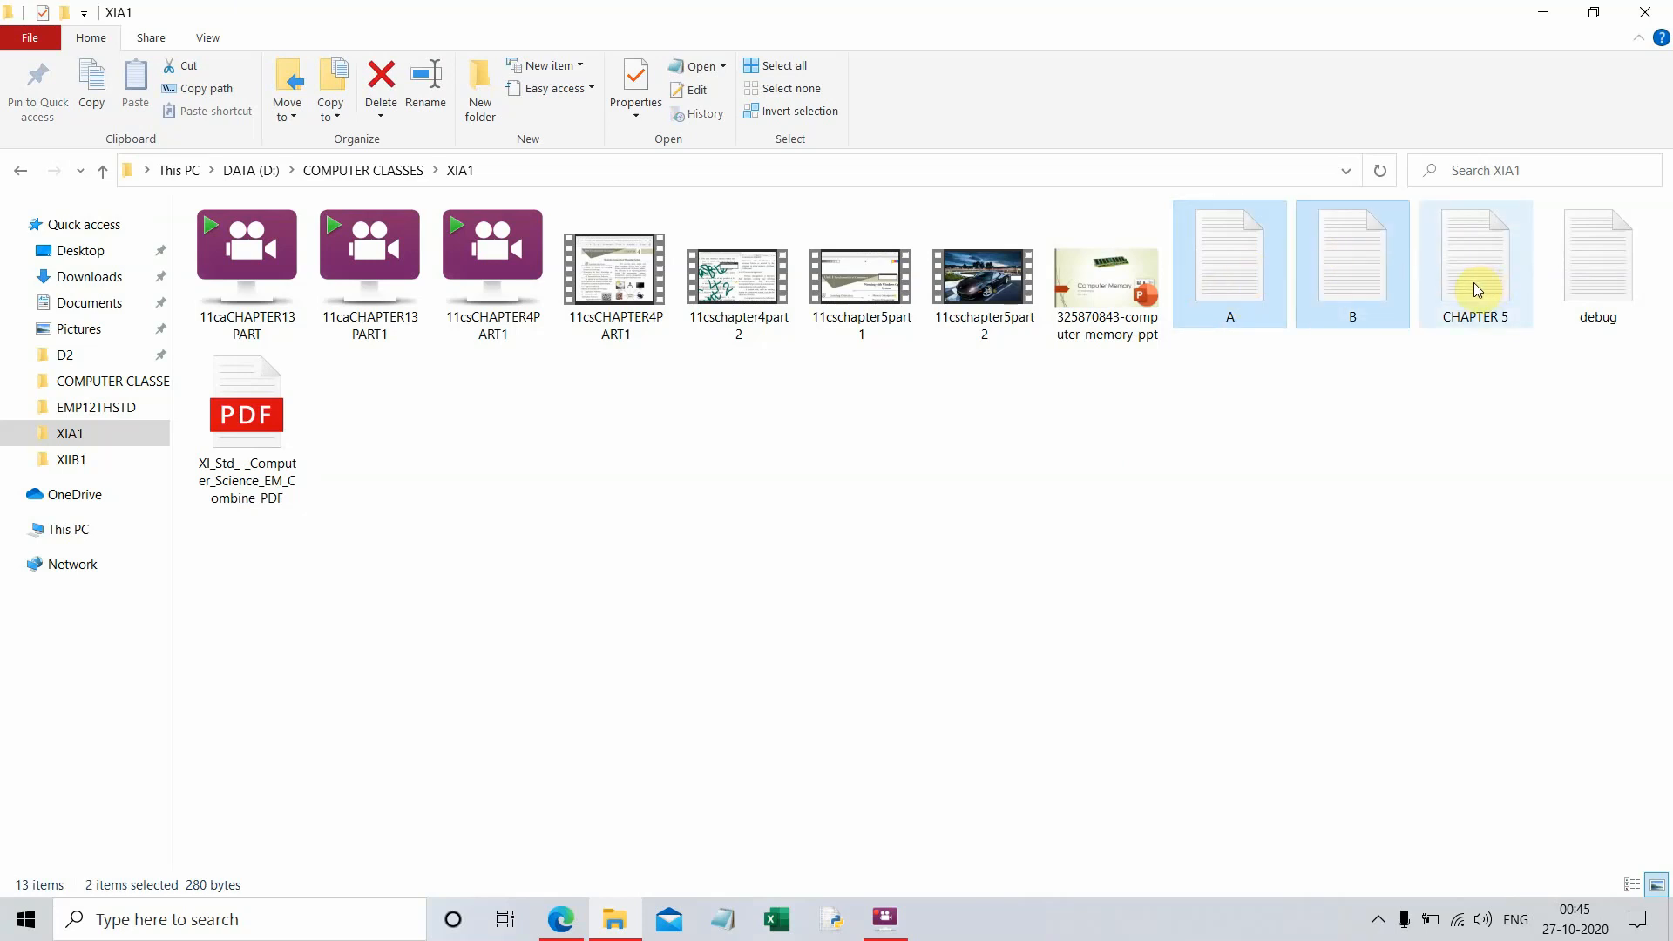
{"action": "left_click", "coordinate": [1371, 381]}
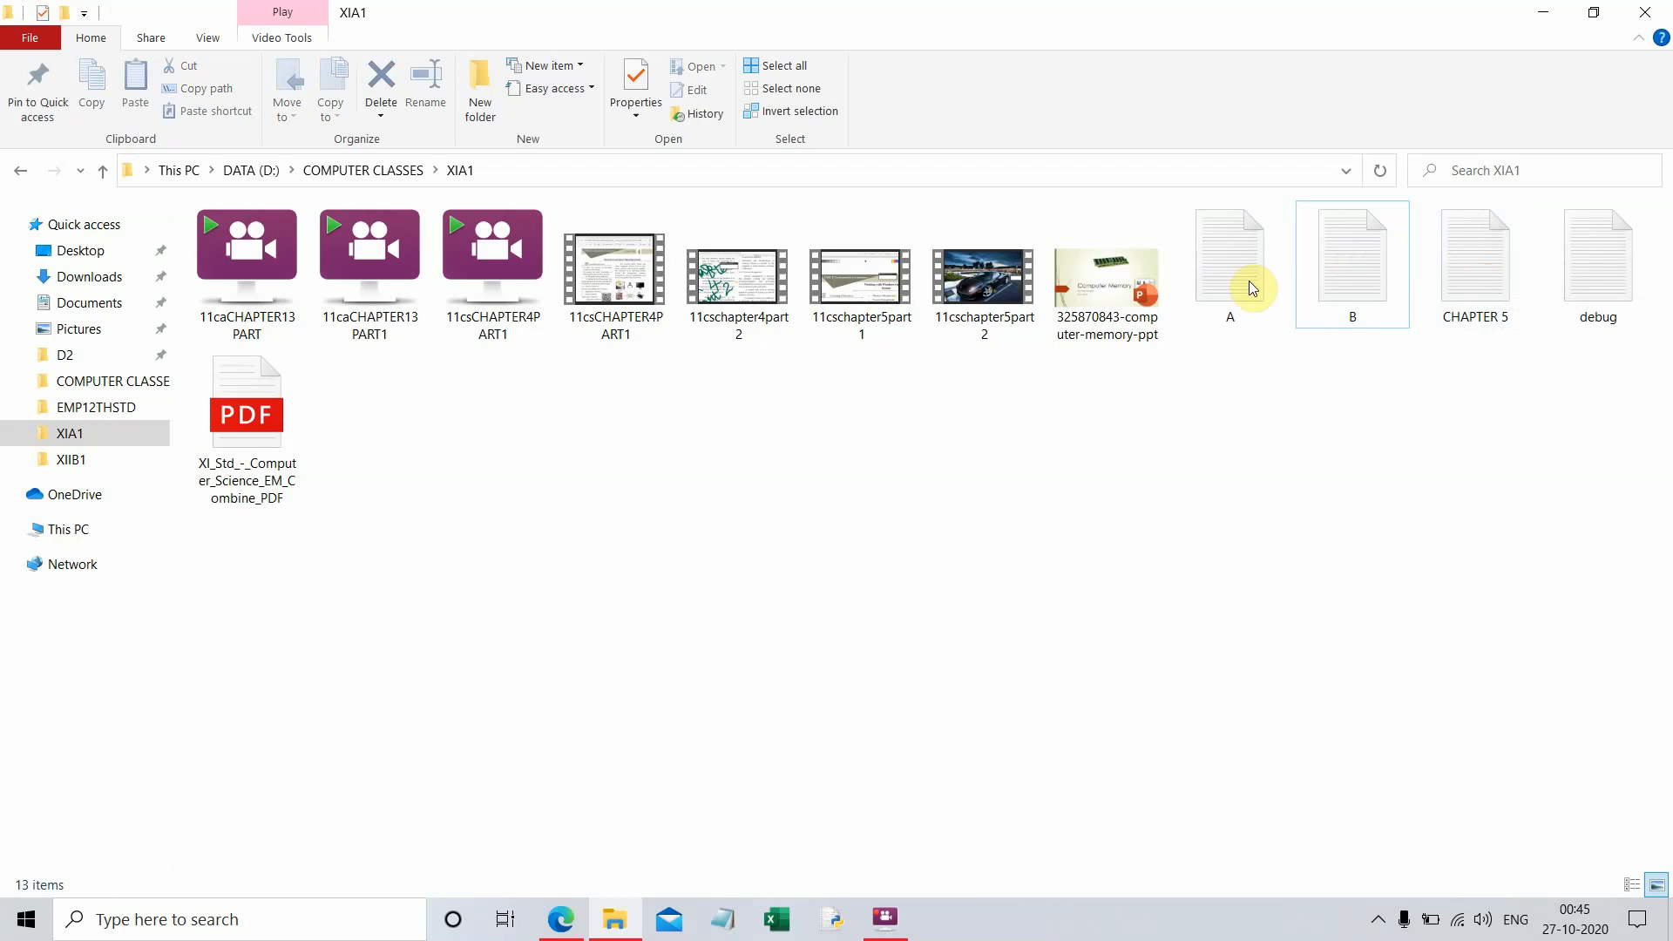
{"action": "left_click", "coordinate": [1225, 254]}
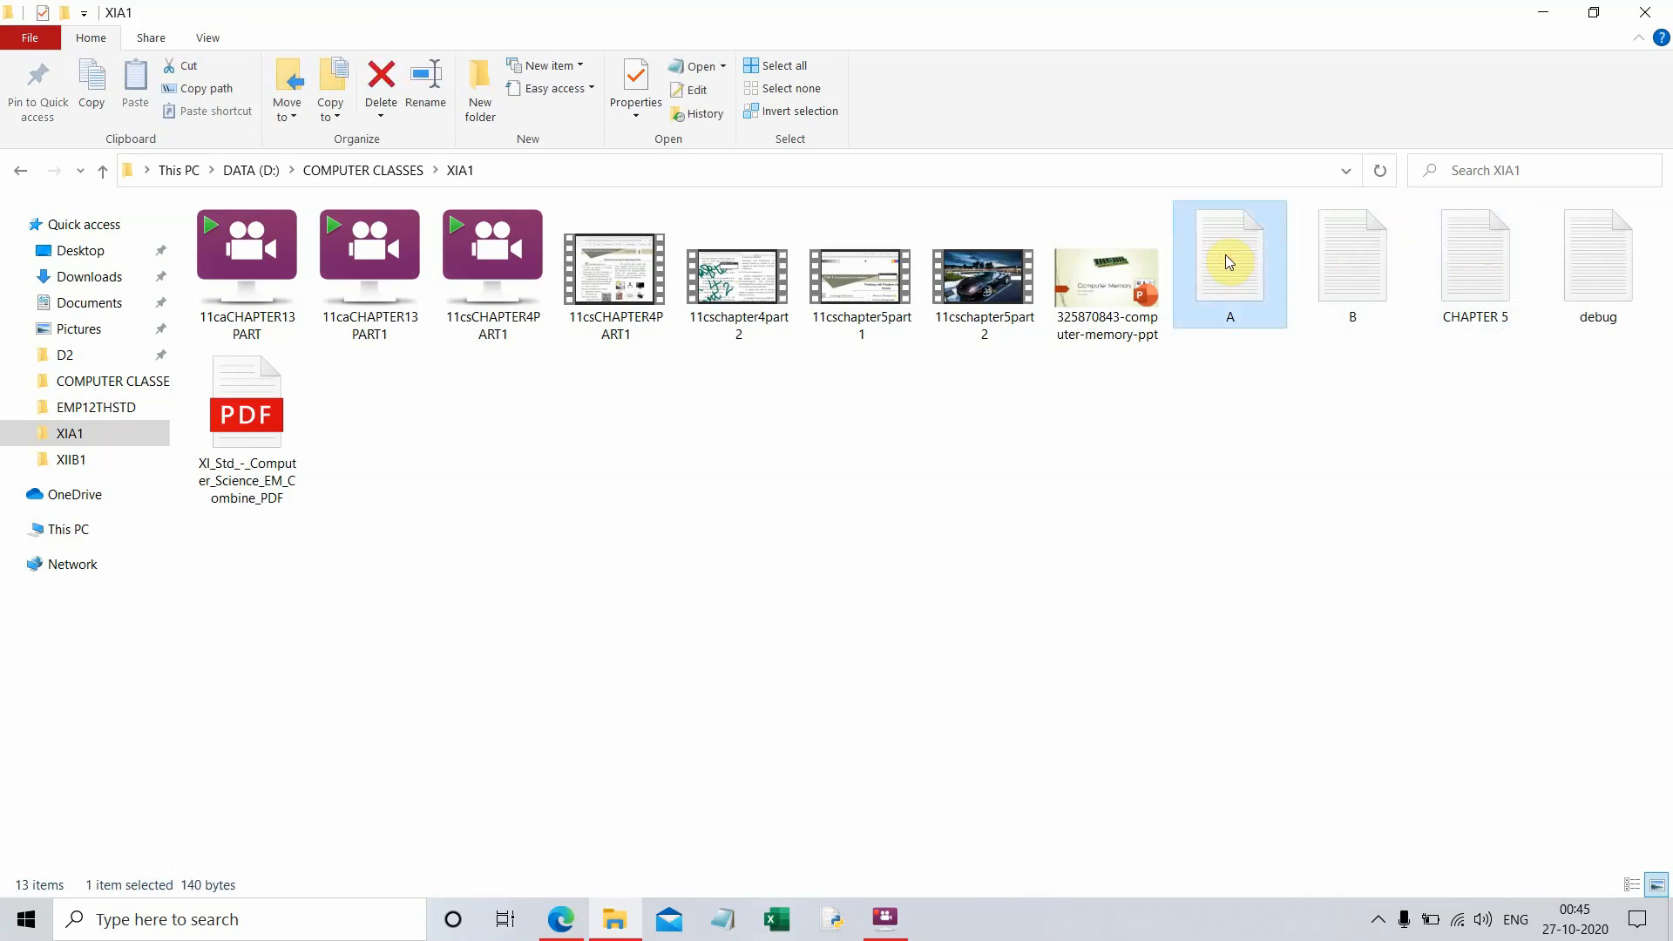
{"action": "left_click", "coordinate": [1478, 253], "text": "ctrl"}
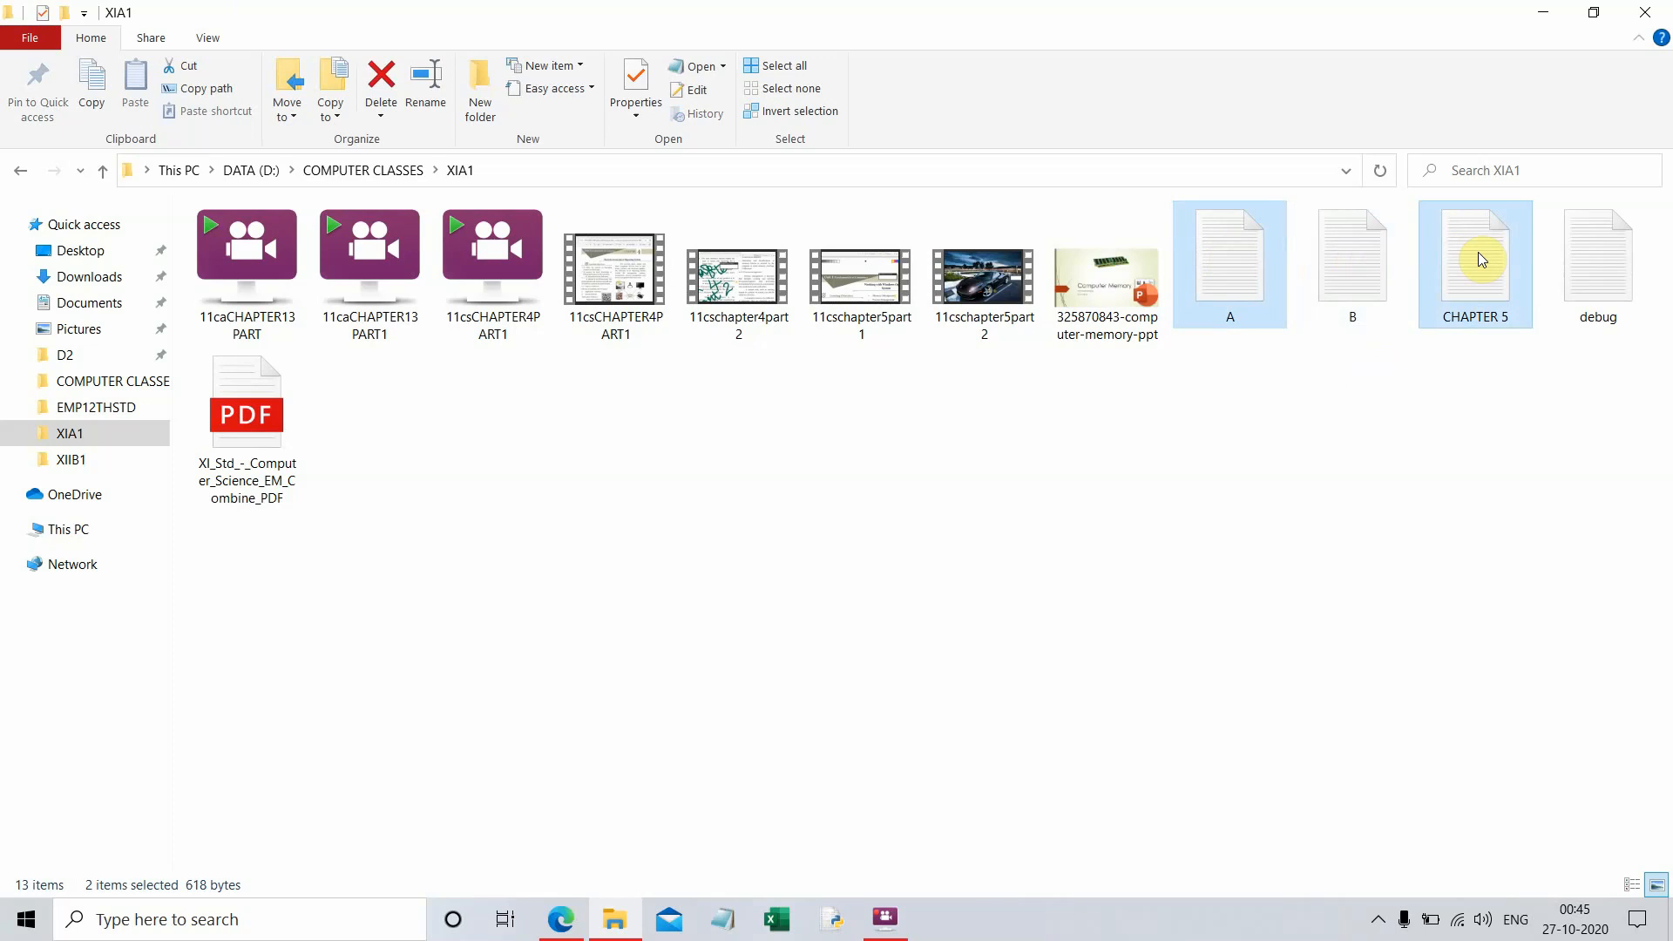
{"action": "left_click", "coordinate": [1325, 279]}
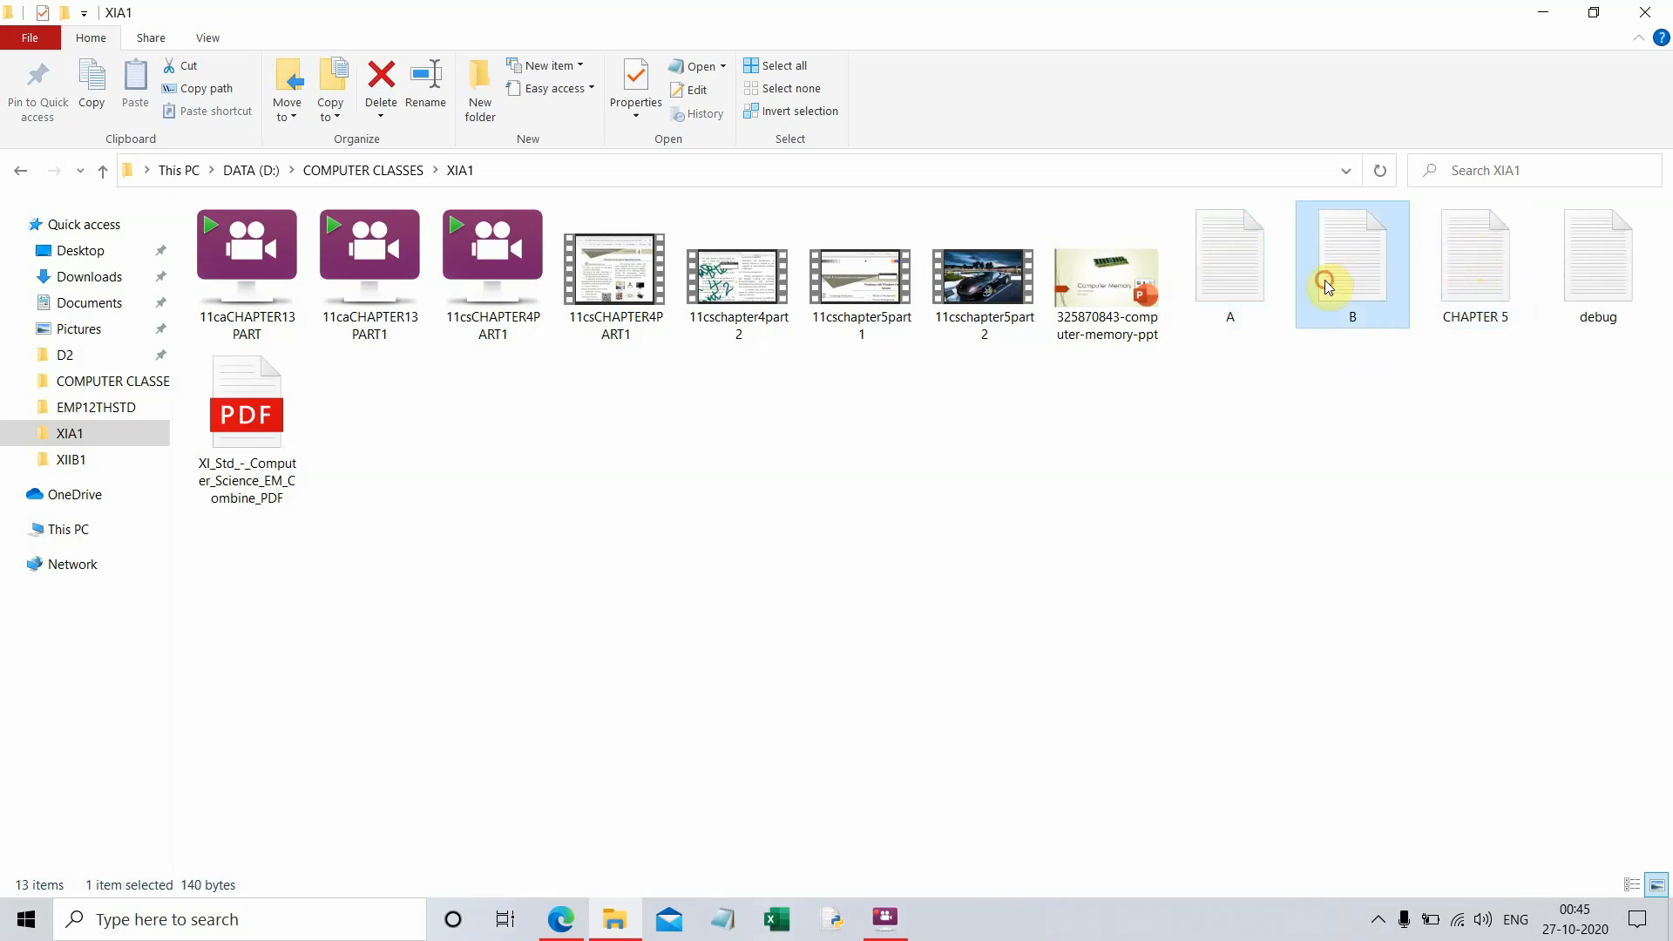
- Copy the text file A from the XIA1 folder
{"action": "left_click", "coordinate": [1253, 288]}
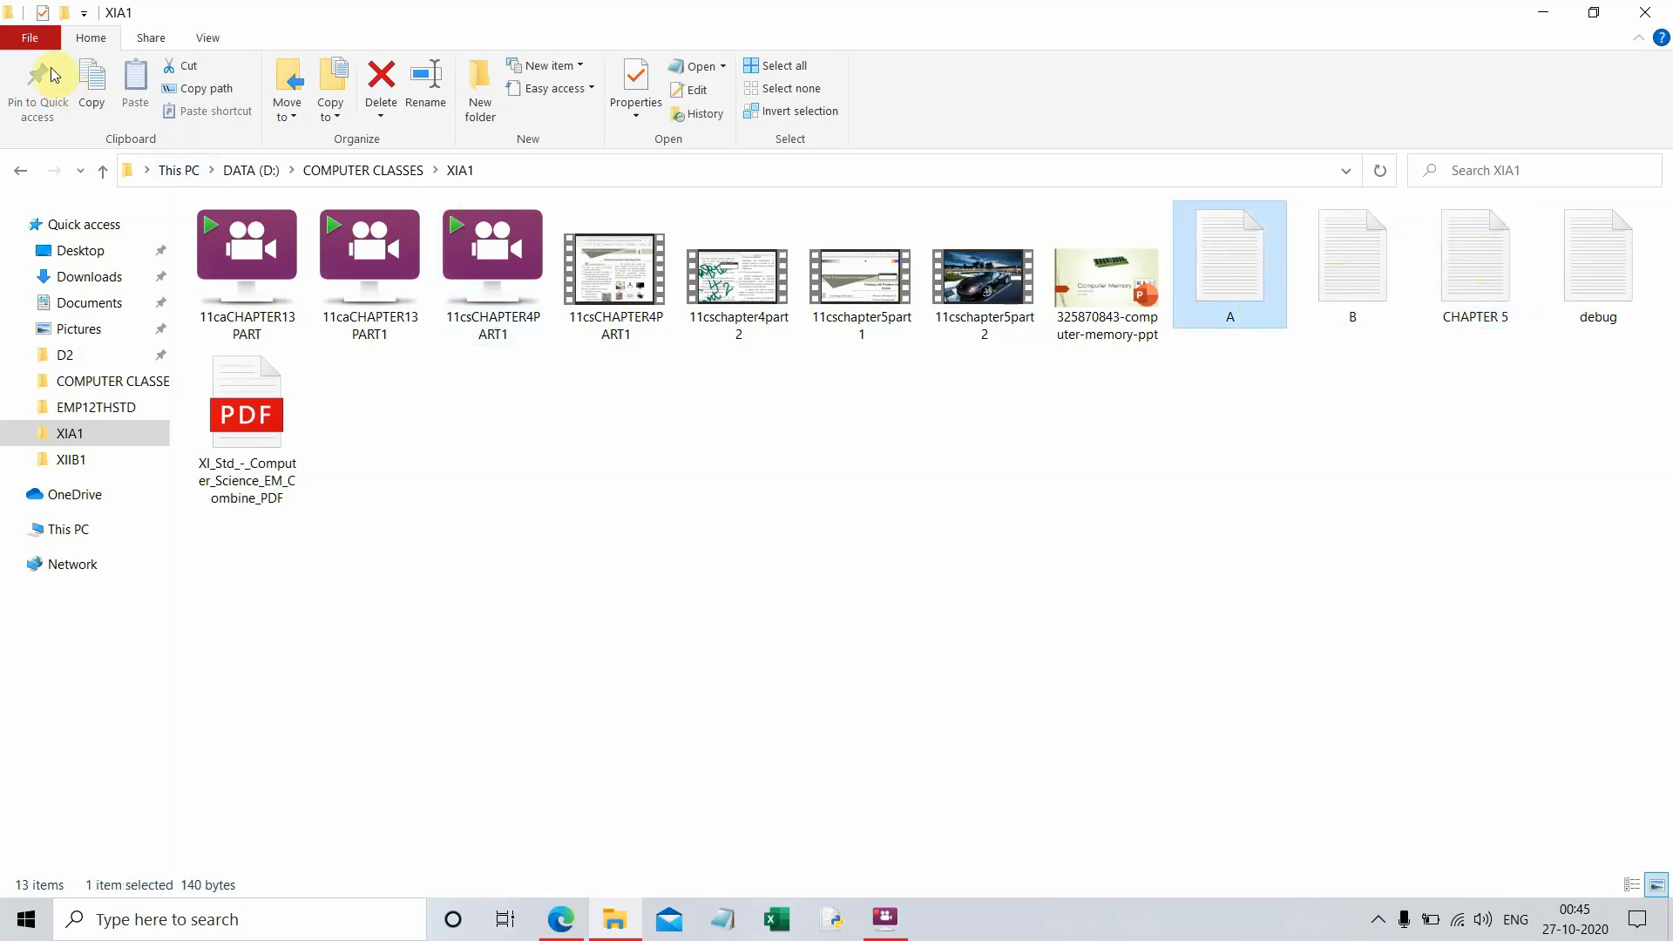
{"action": "left_click", "coordinate": [92, 87]}
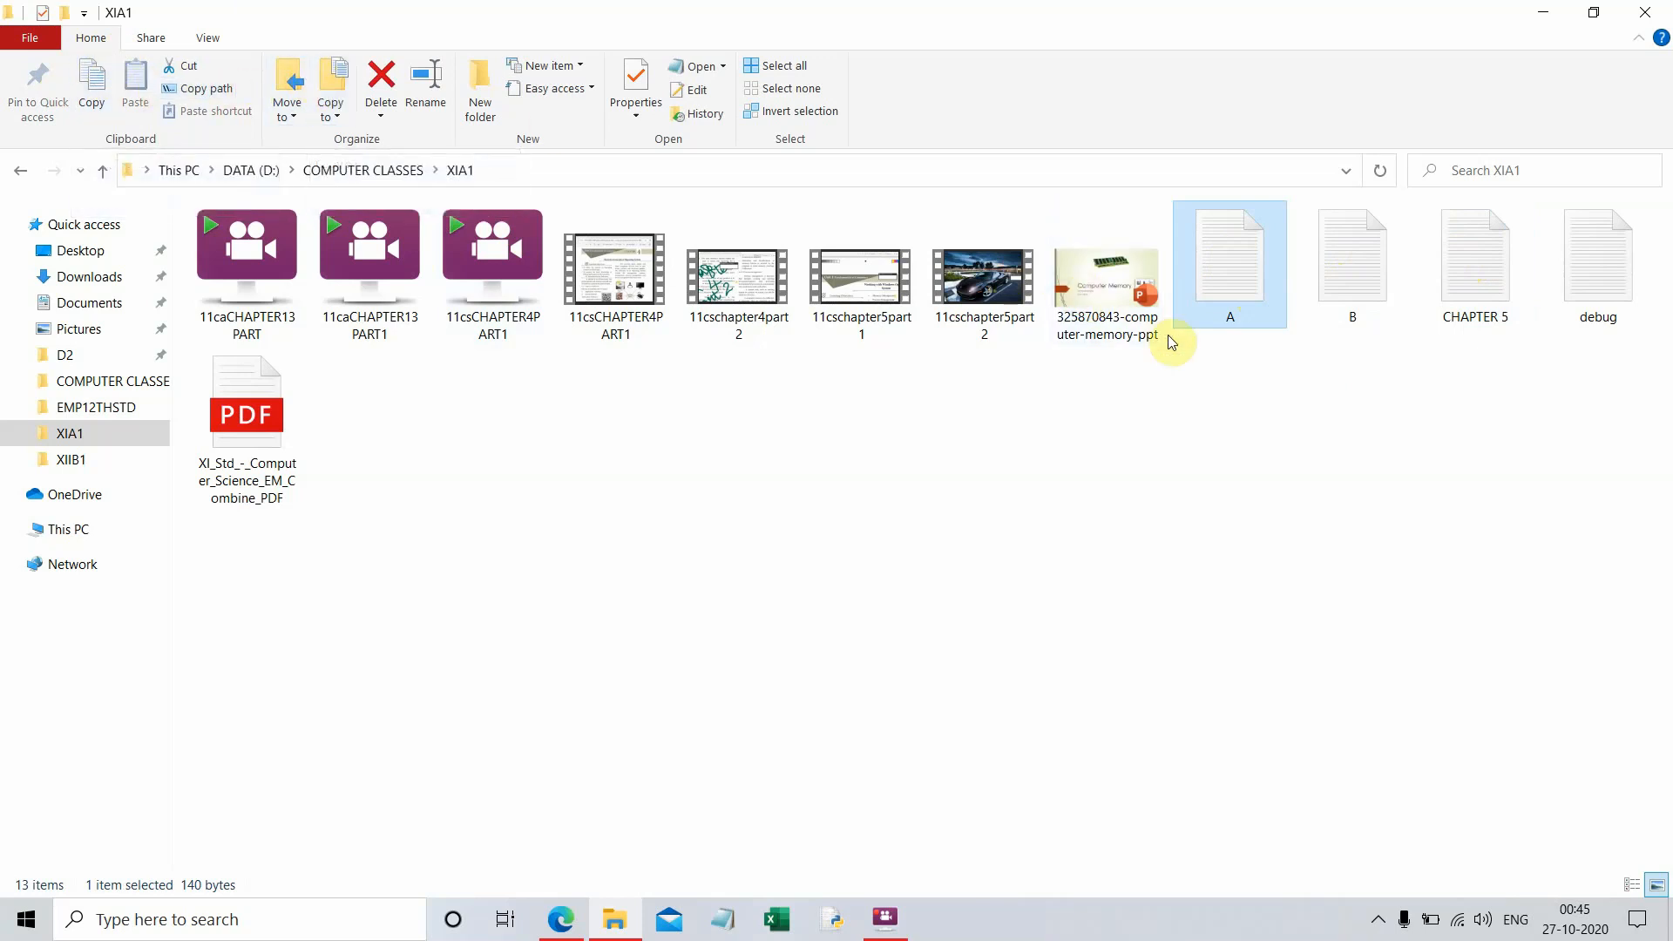
{"action": "right_click", "coordinate": [1224, 249]}
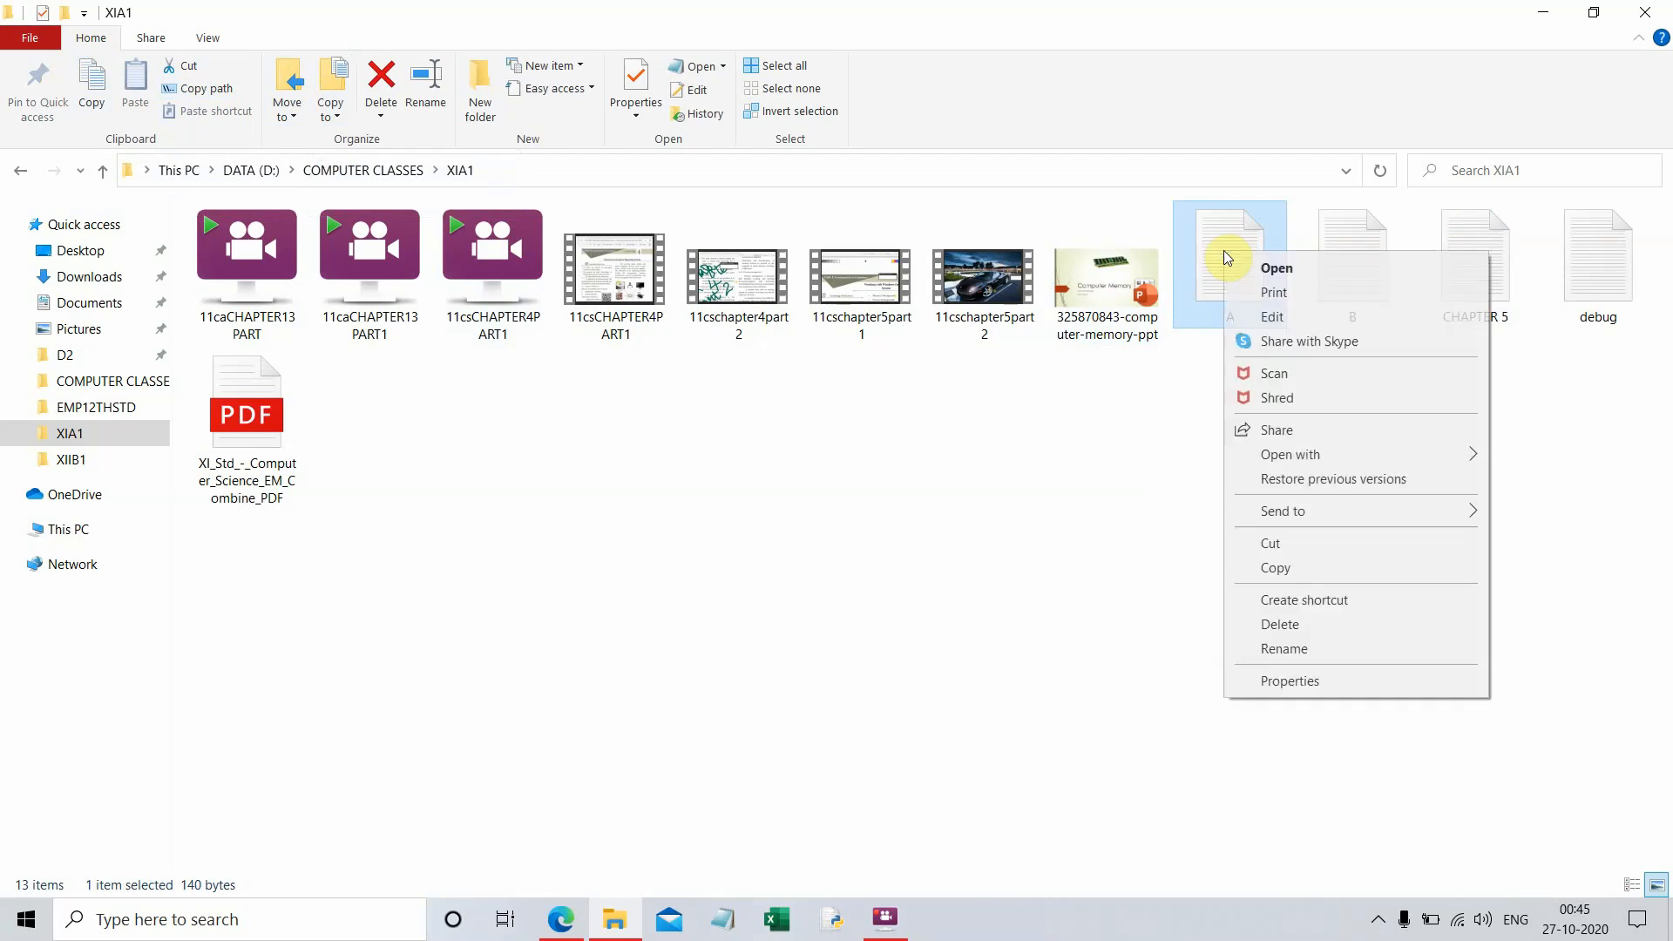
{"action": "left_click", "coordinate": [1410, 569]}
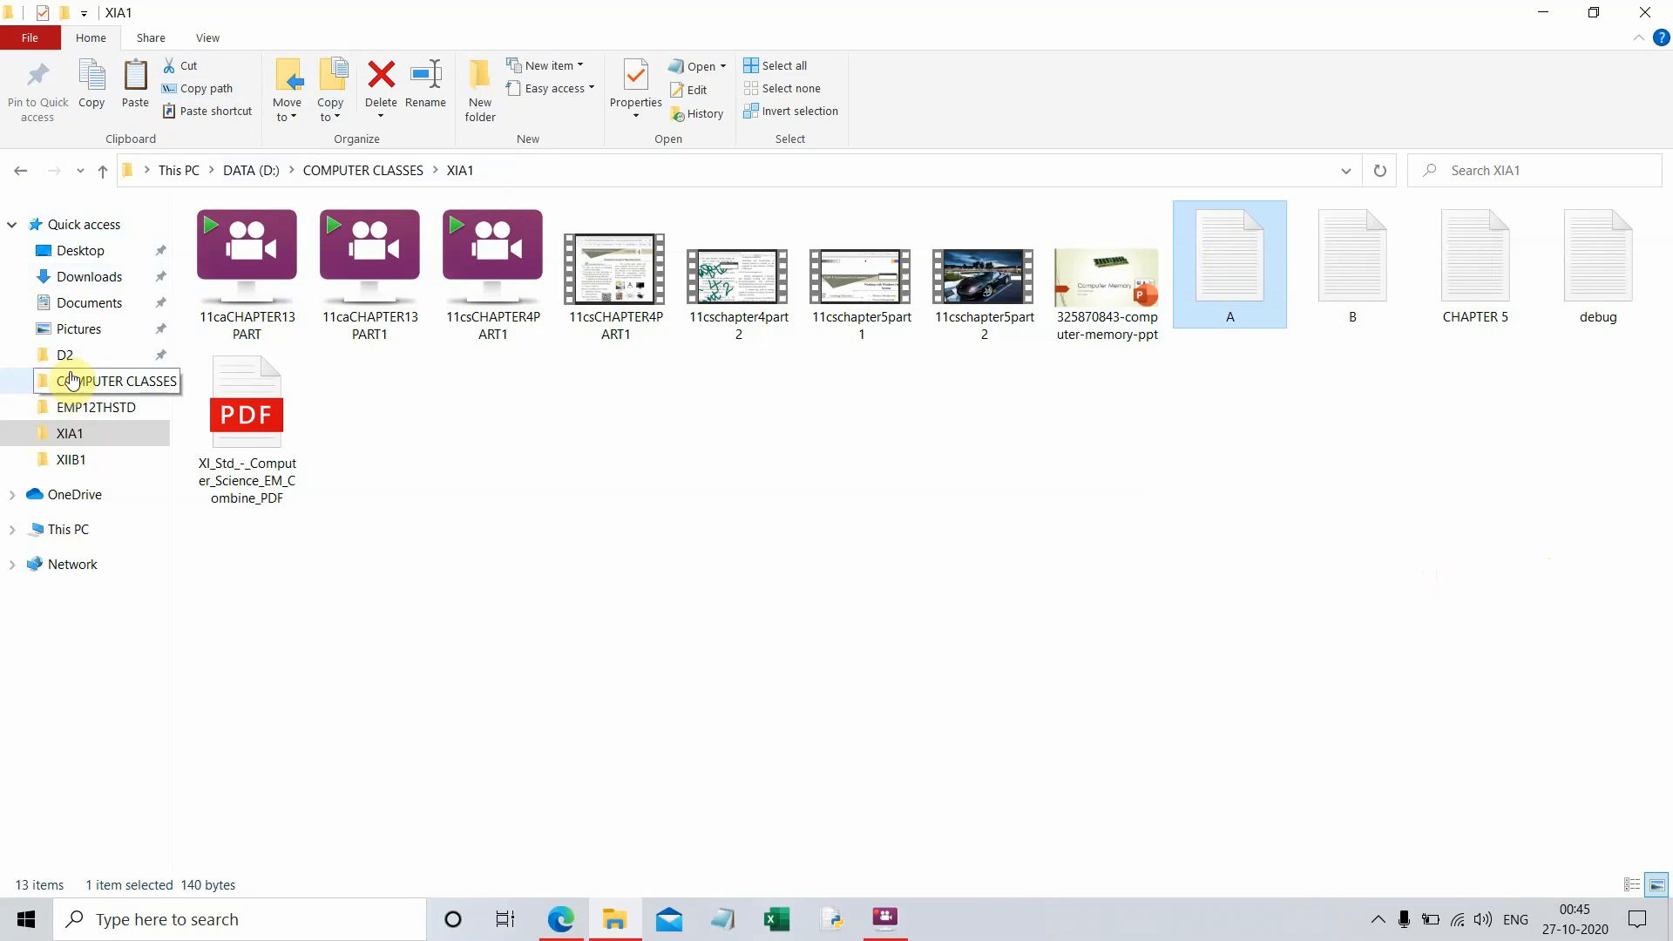
- Paste the copied text file A into the DIR3 folder inside D2
{"action": "left_click", "coordinate": [94, 358]}
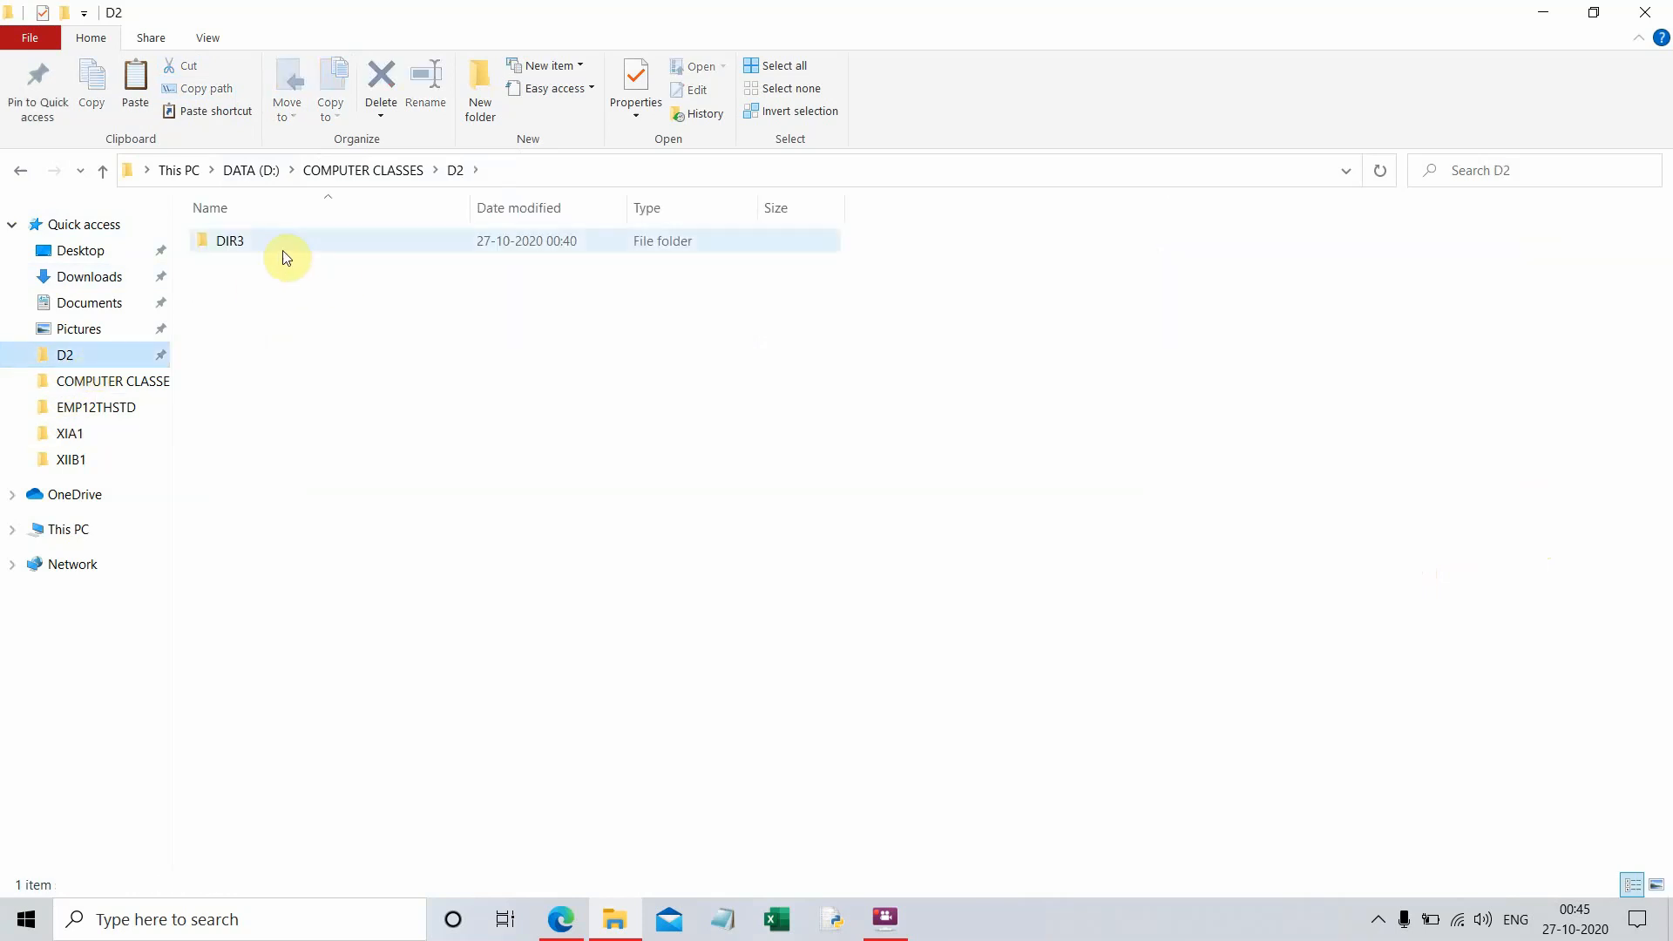
{"action": "double_click", "coordinate": [260, 244]}
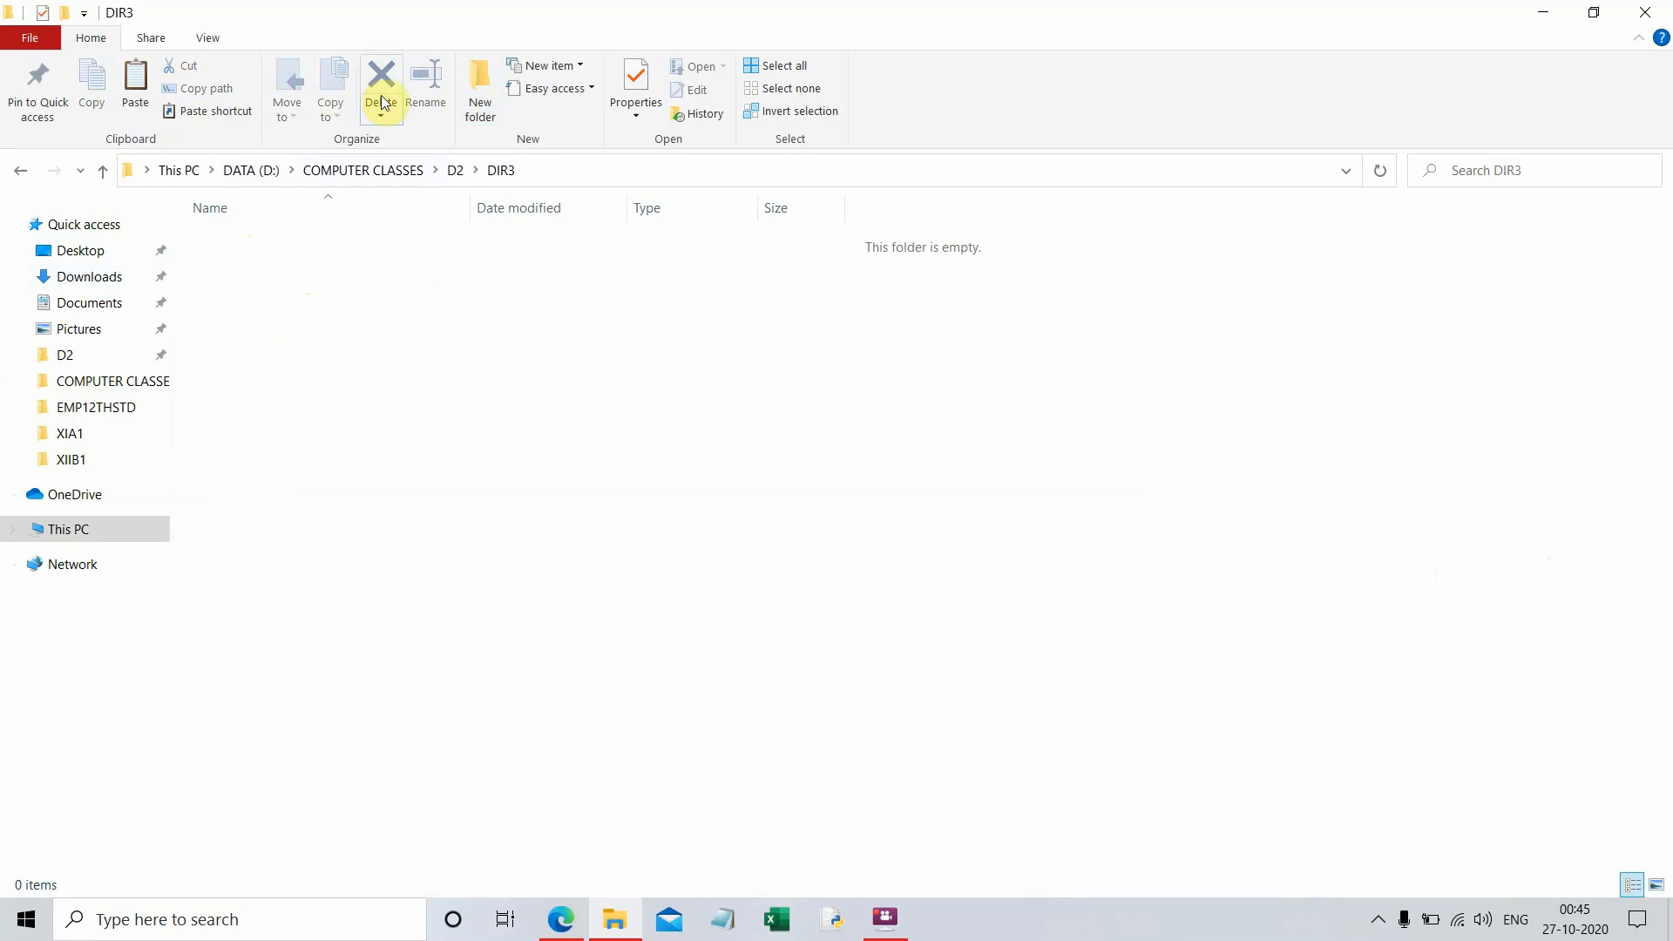
{"action": "left_click", "coordinate": [134, 85]}
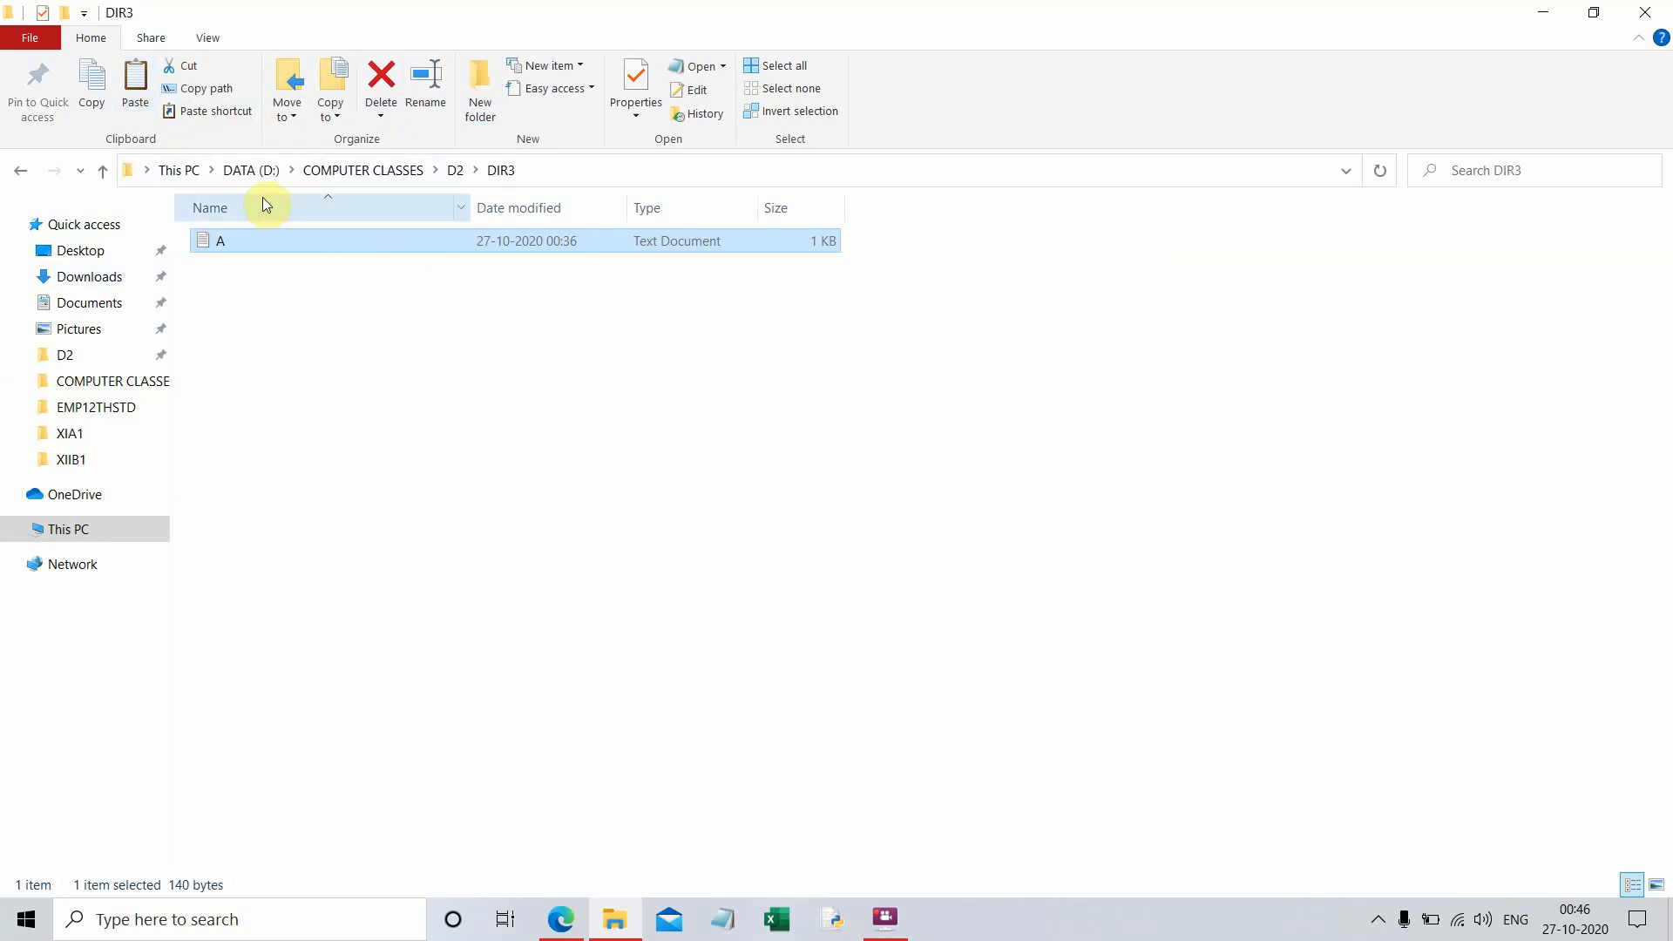
- Paste the text file A into DIR3 again, replacing the file of the same name in the destination
{"action": "right_click", "coordinate": [317, 318]}
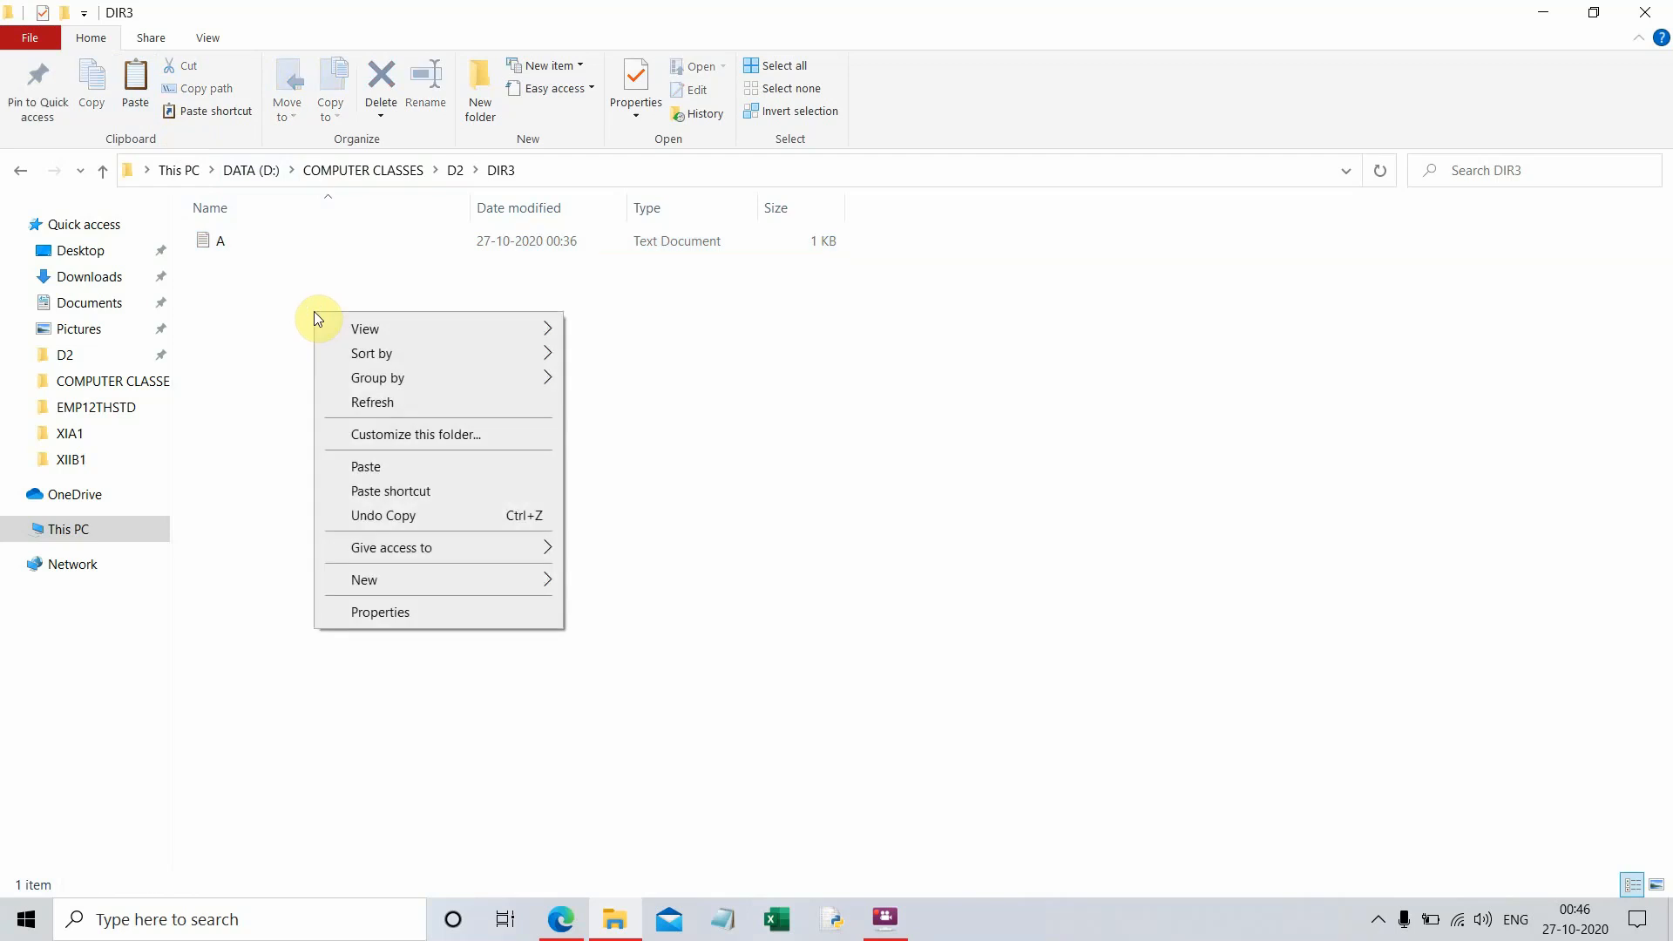
{"action": "left_click", "coordinate": [497, 470]}
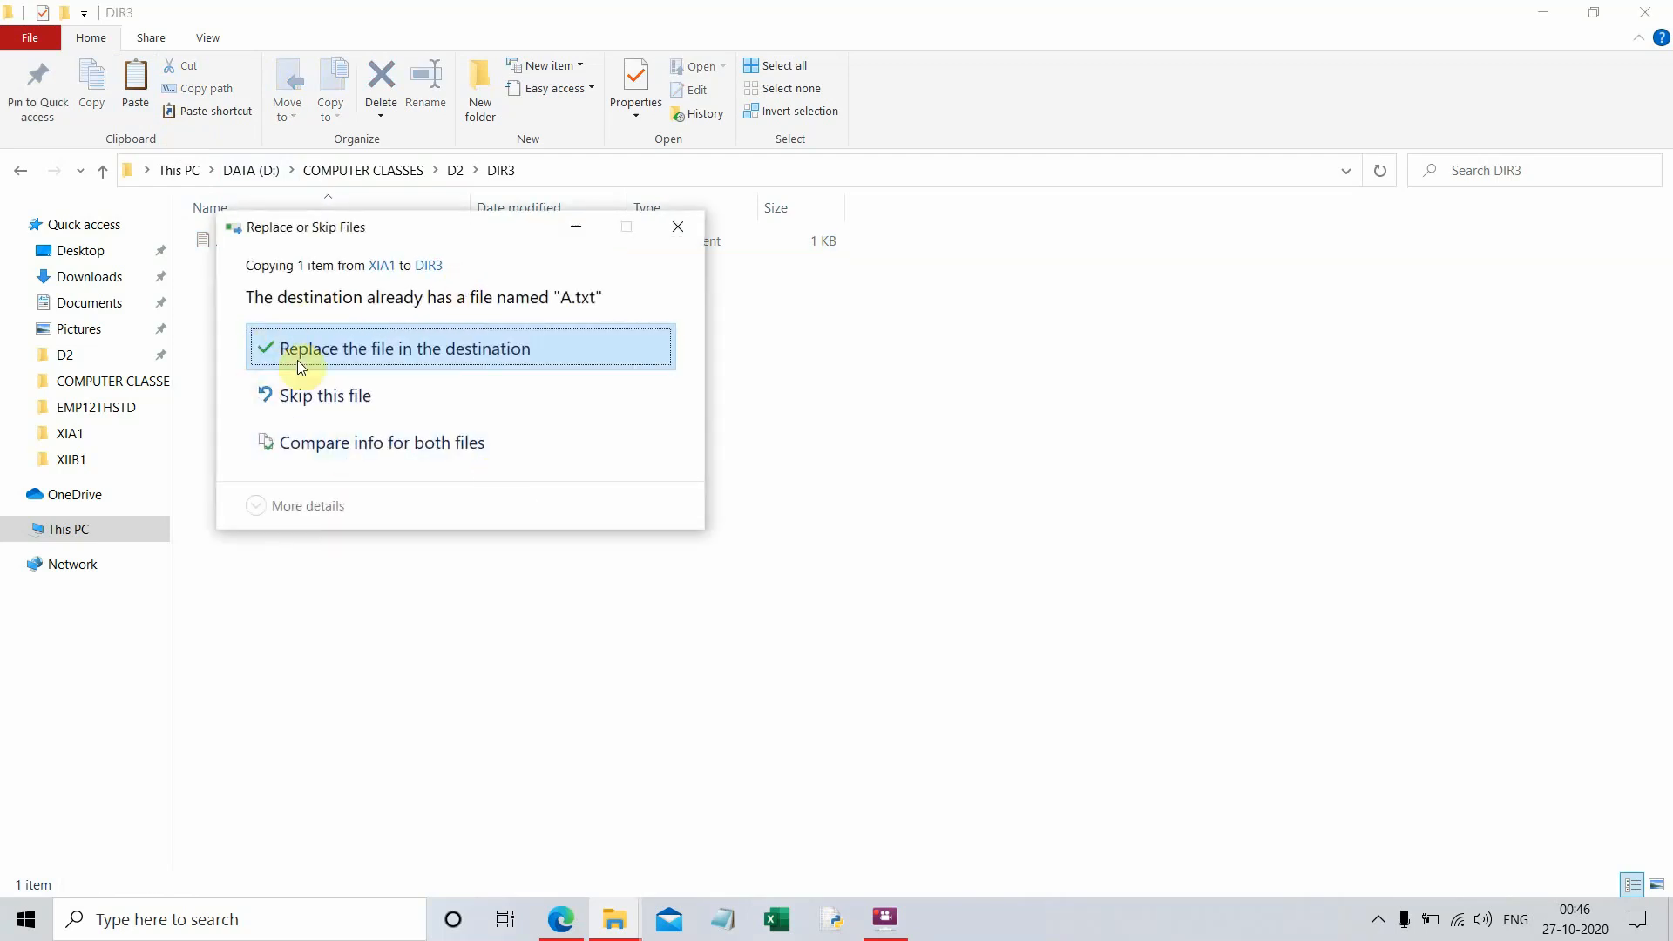
{"action": "left_click", "coordinate": [404, 354]}
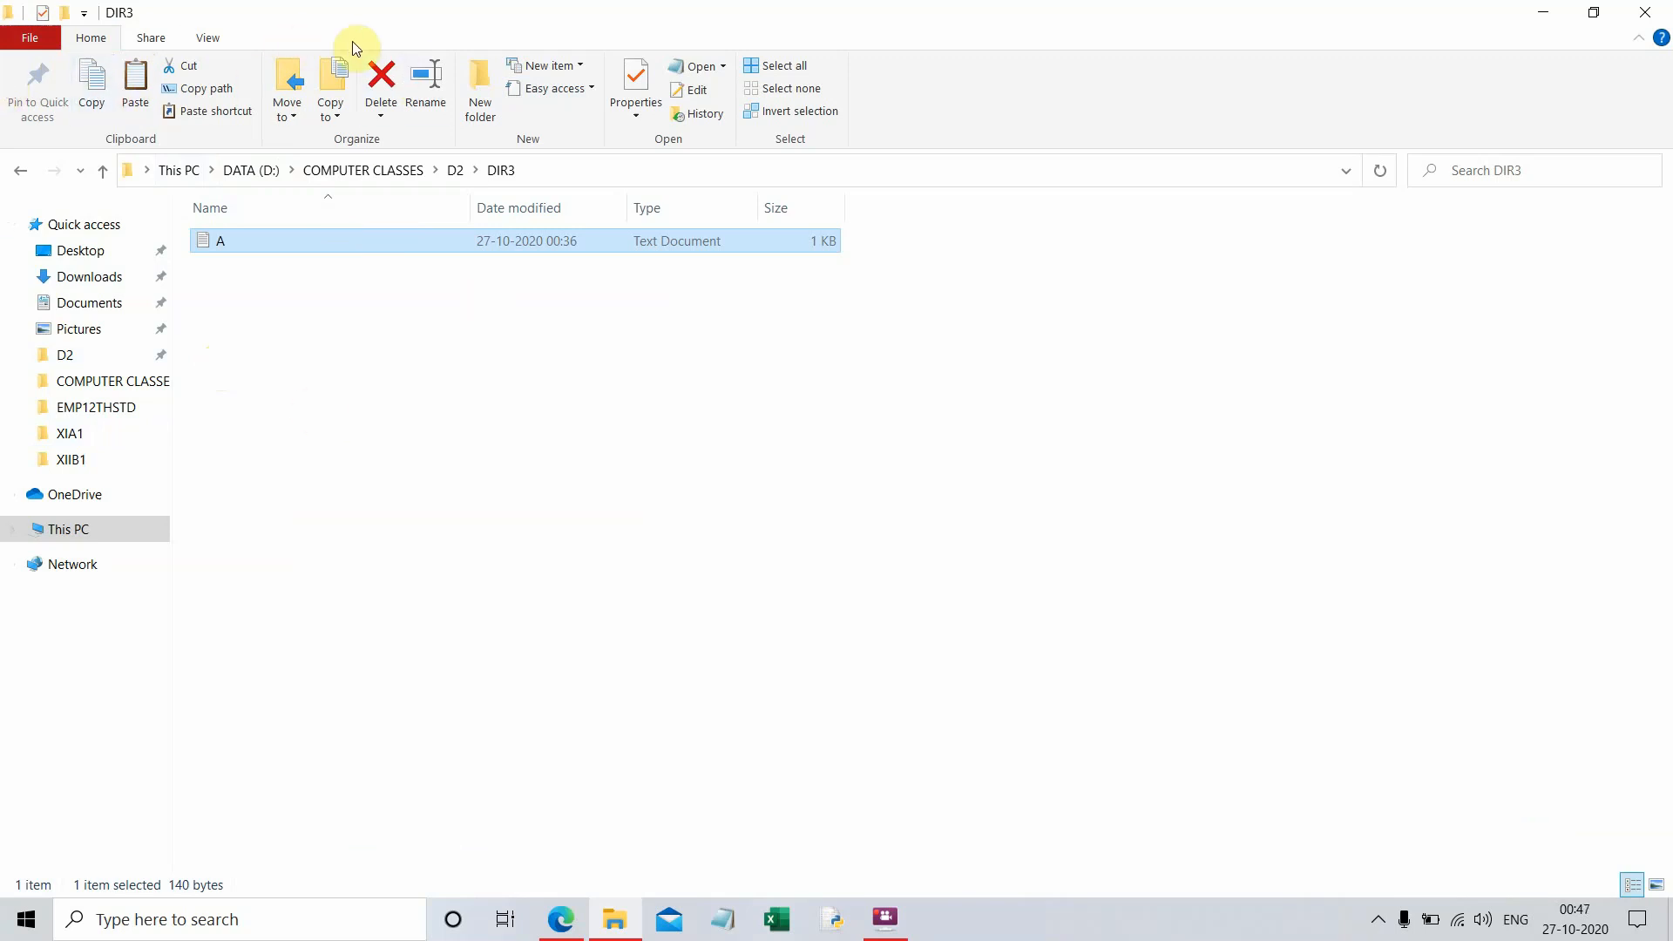
- Move the text file A from DIR3 up into the D2 folder, and check the contents of DIR3
{"action": "left_click", "coordinate": [254, 243]}
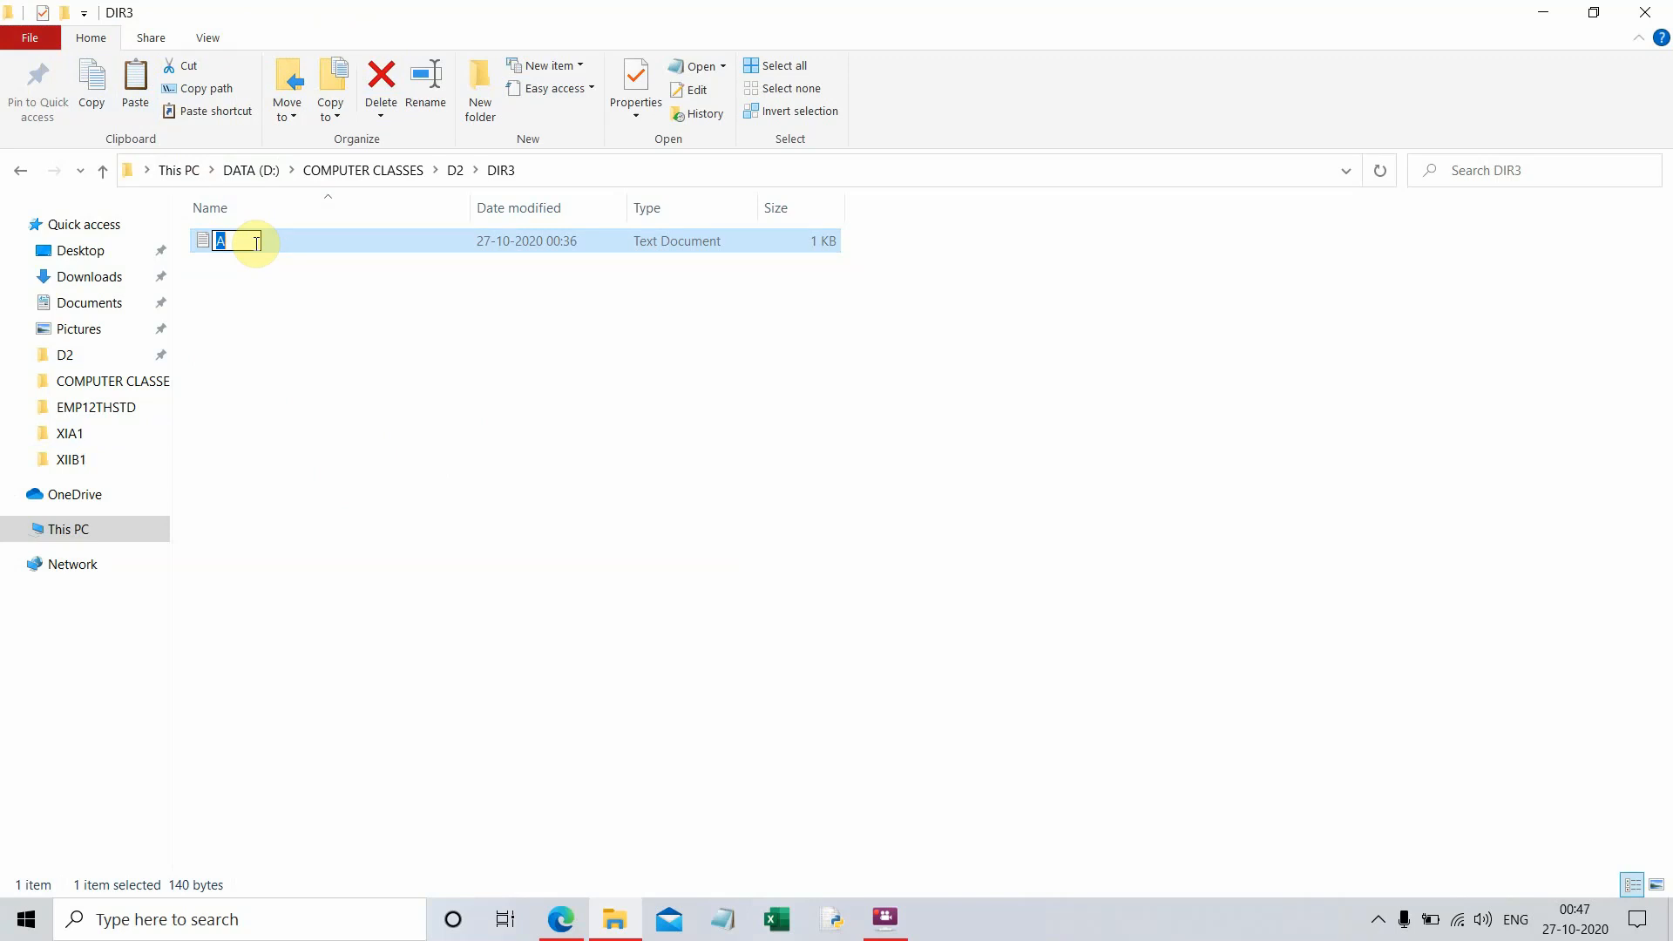
{"action": "left_click", "coordinate": [201, 242]}
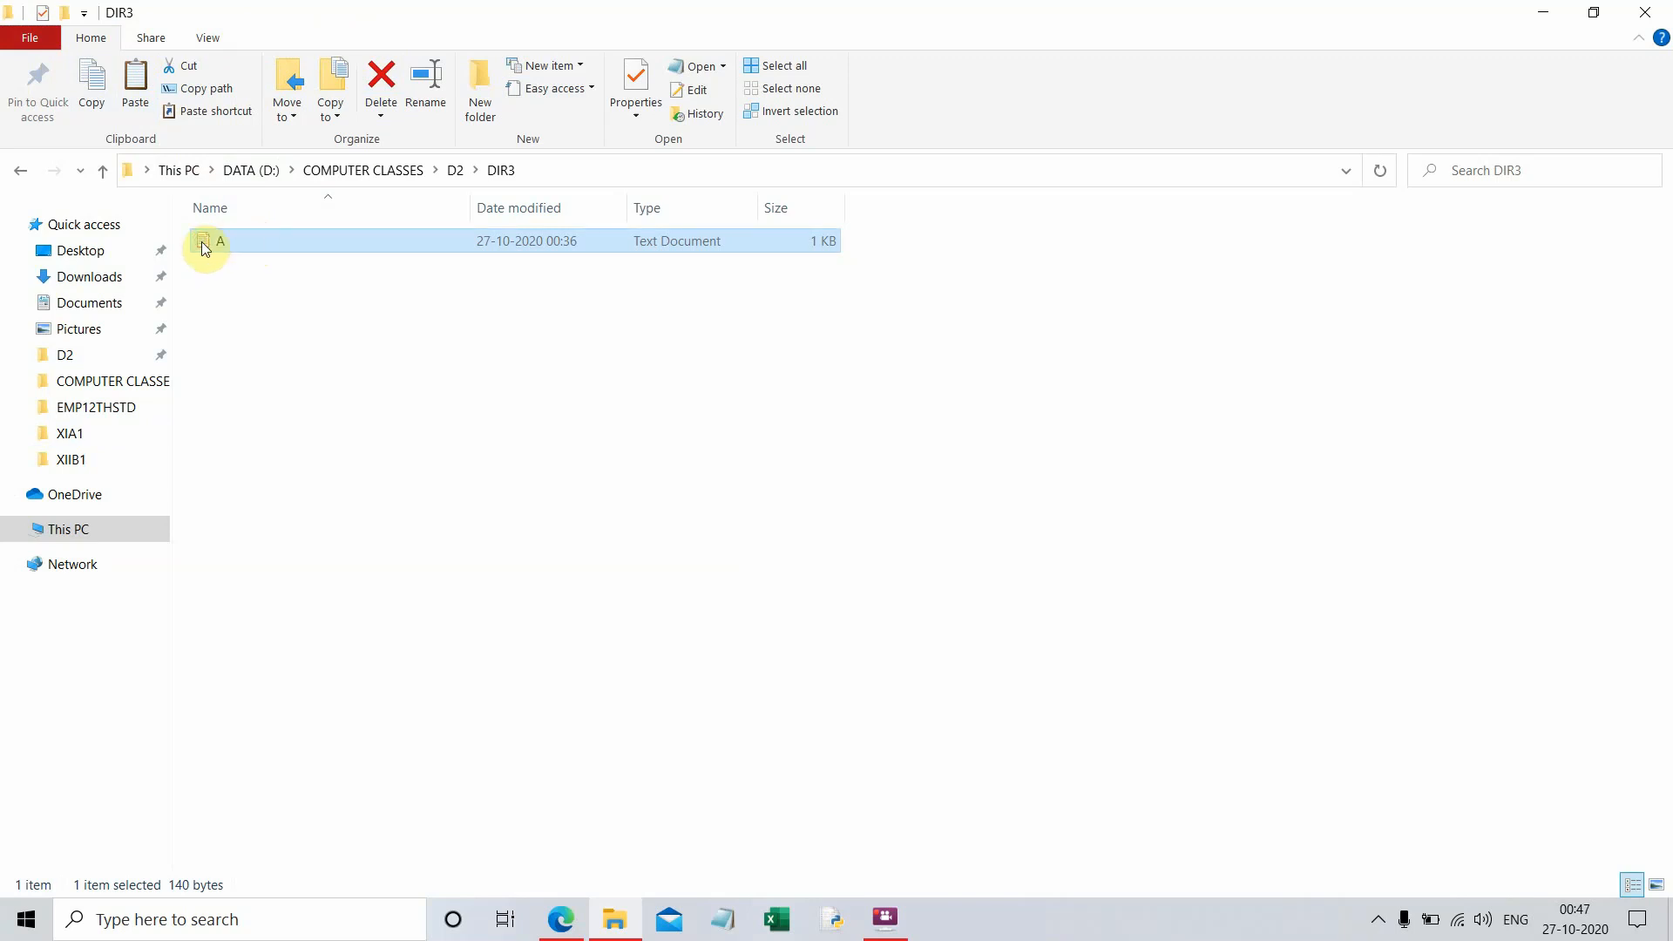
{"action": "right_click", "coordinate": [201, 243]}
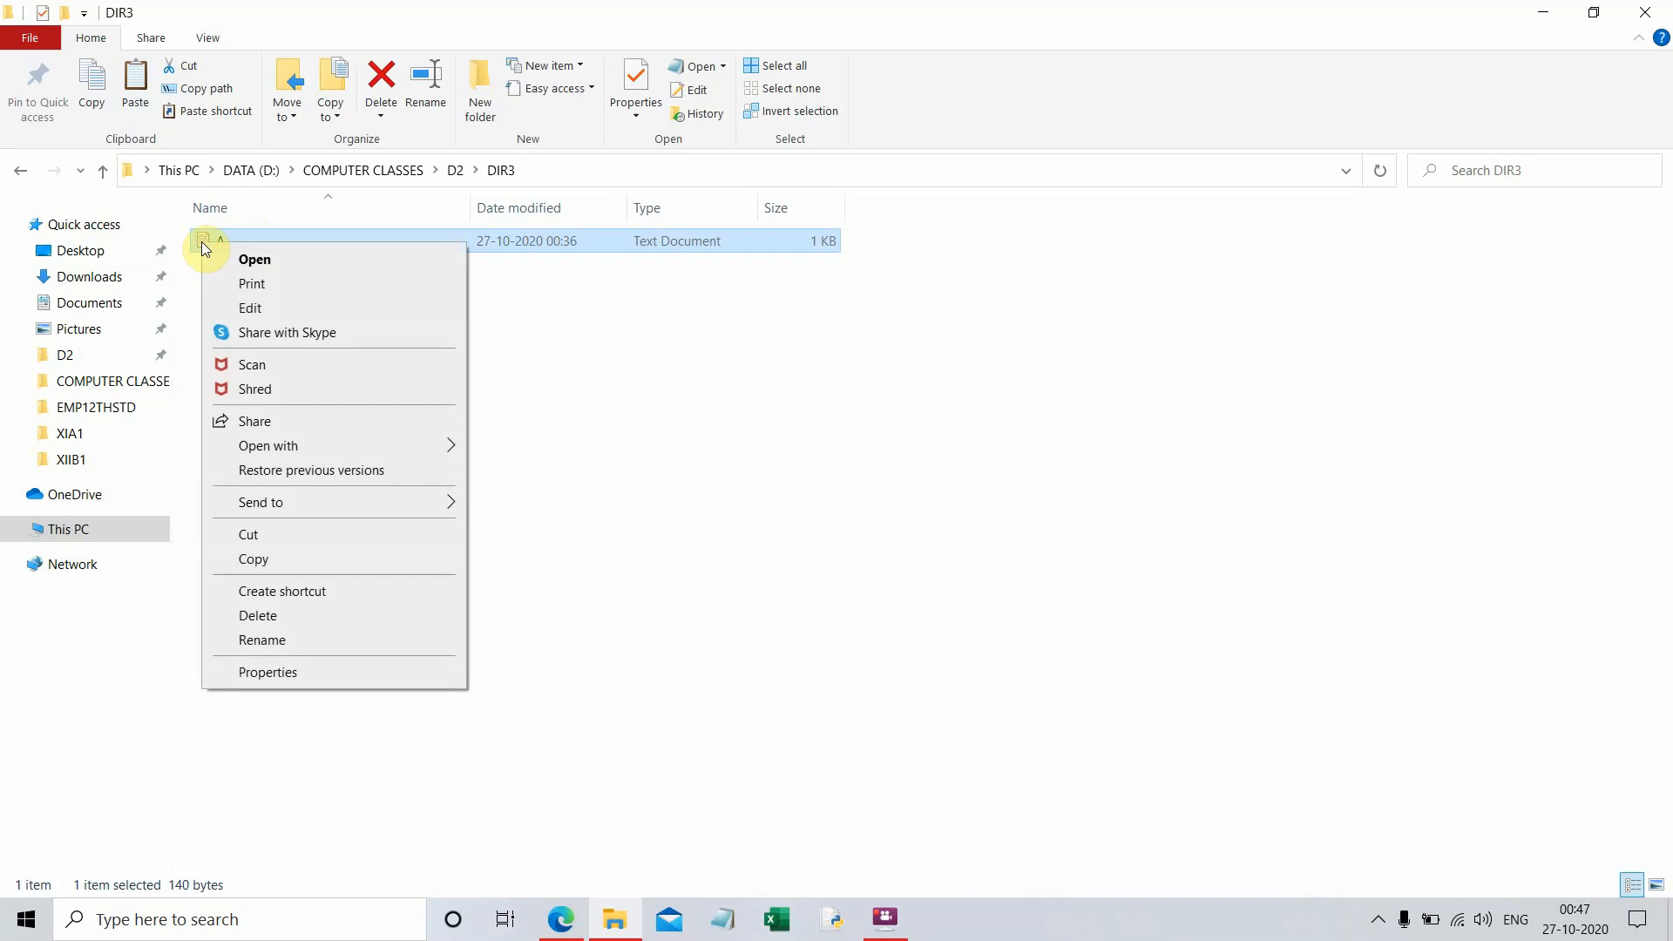
{"action": "left_click", "coordinate": [335, 535]}
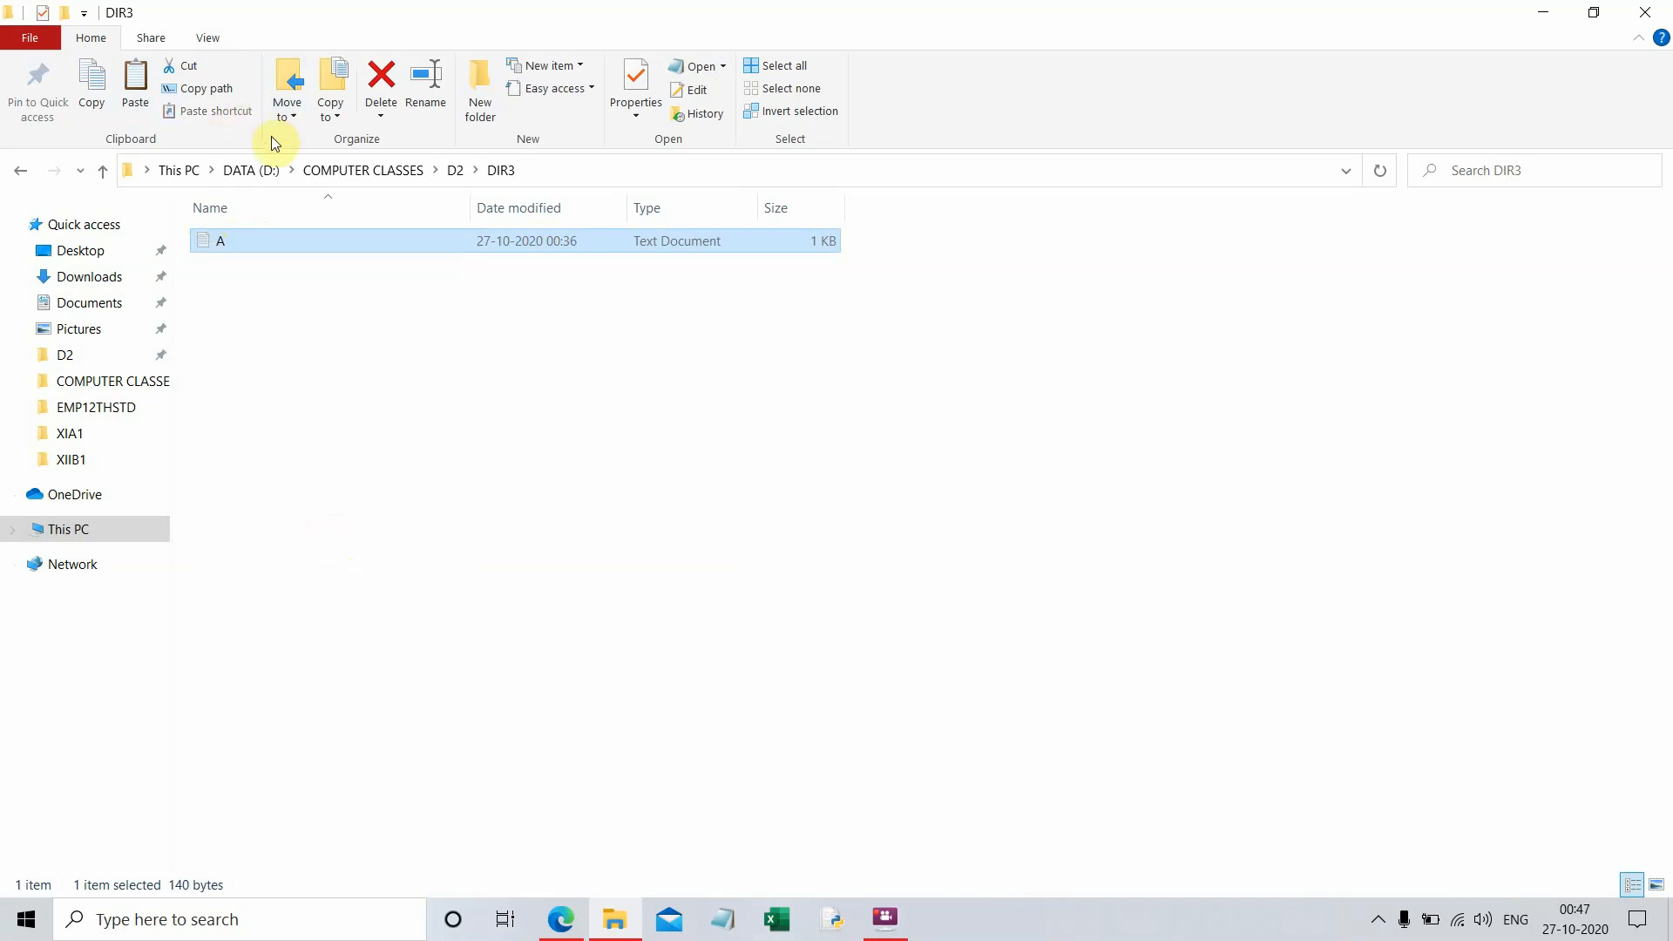
{"action": "left_click", "coordinate": [457, 171]}
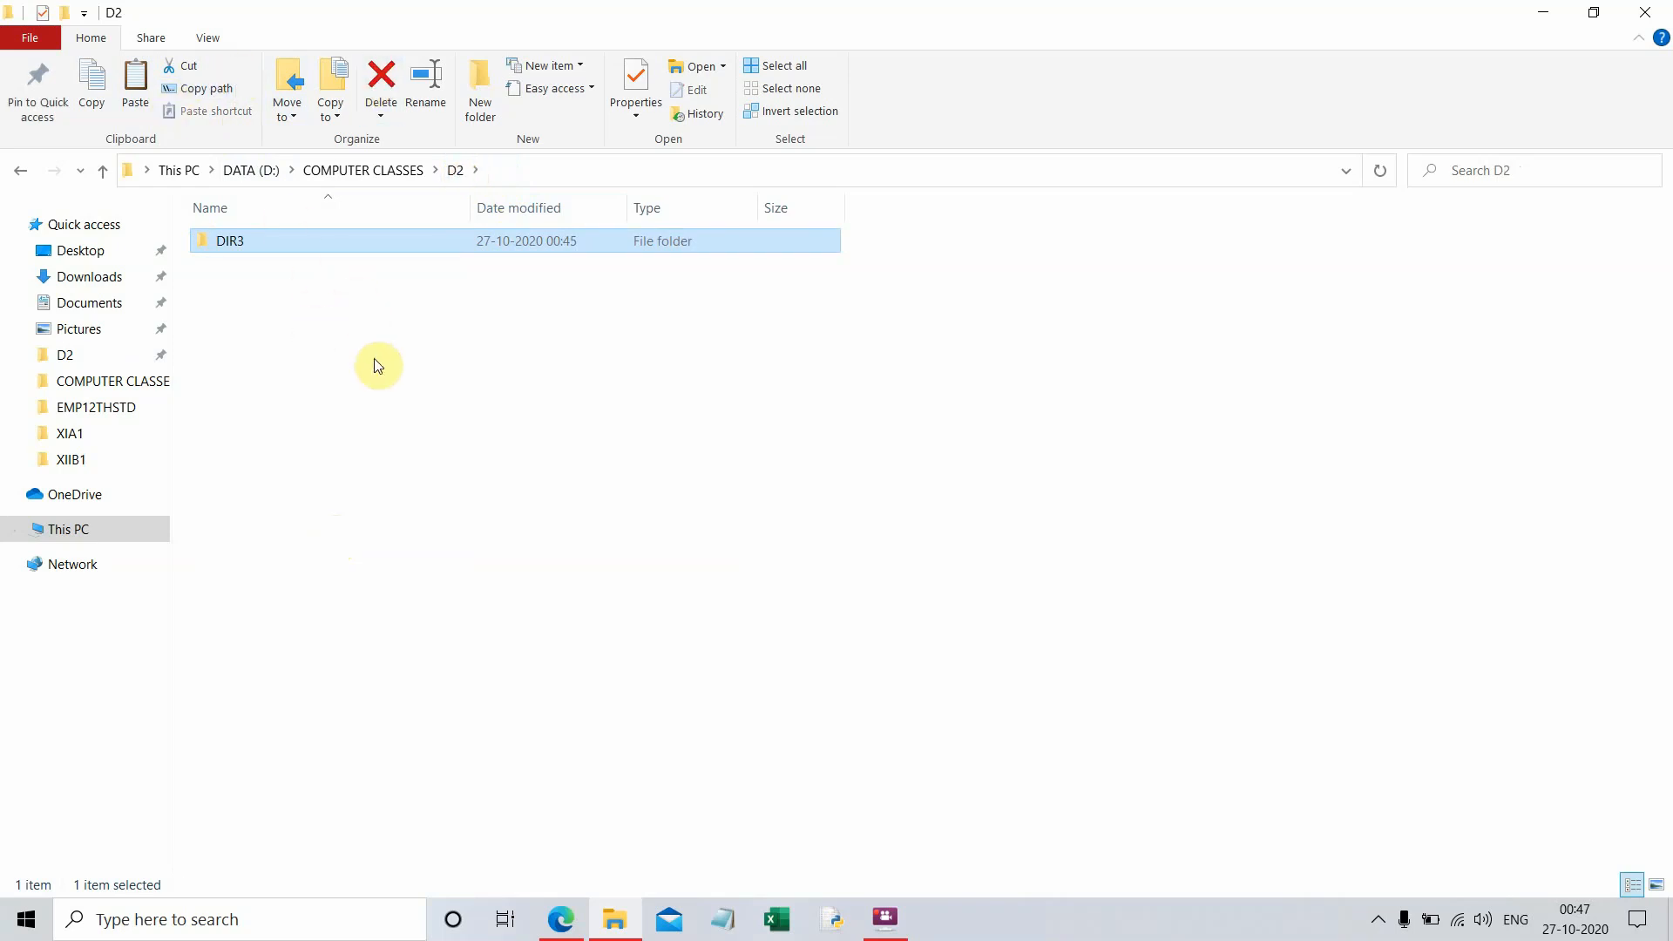
{"action": "key", "text": "ctrl+v"}
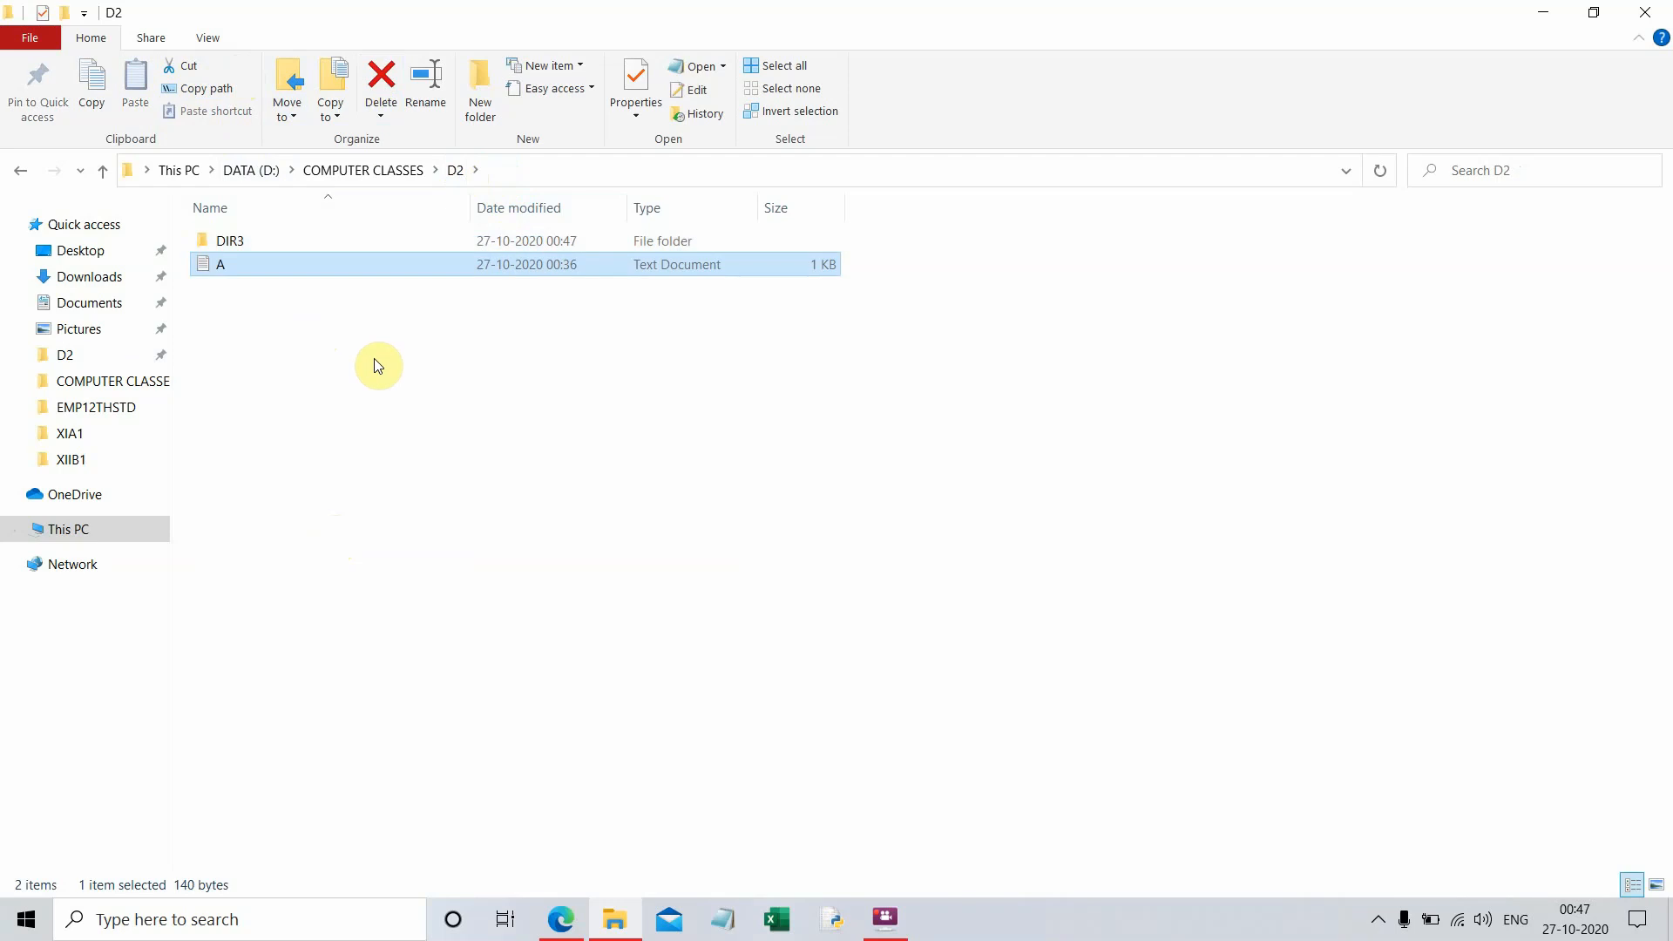
{"action": "double_click", "coordinate": [275, 242]}
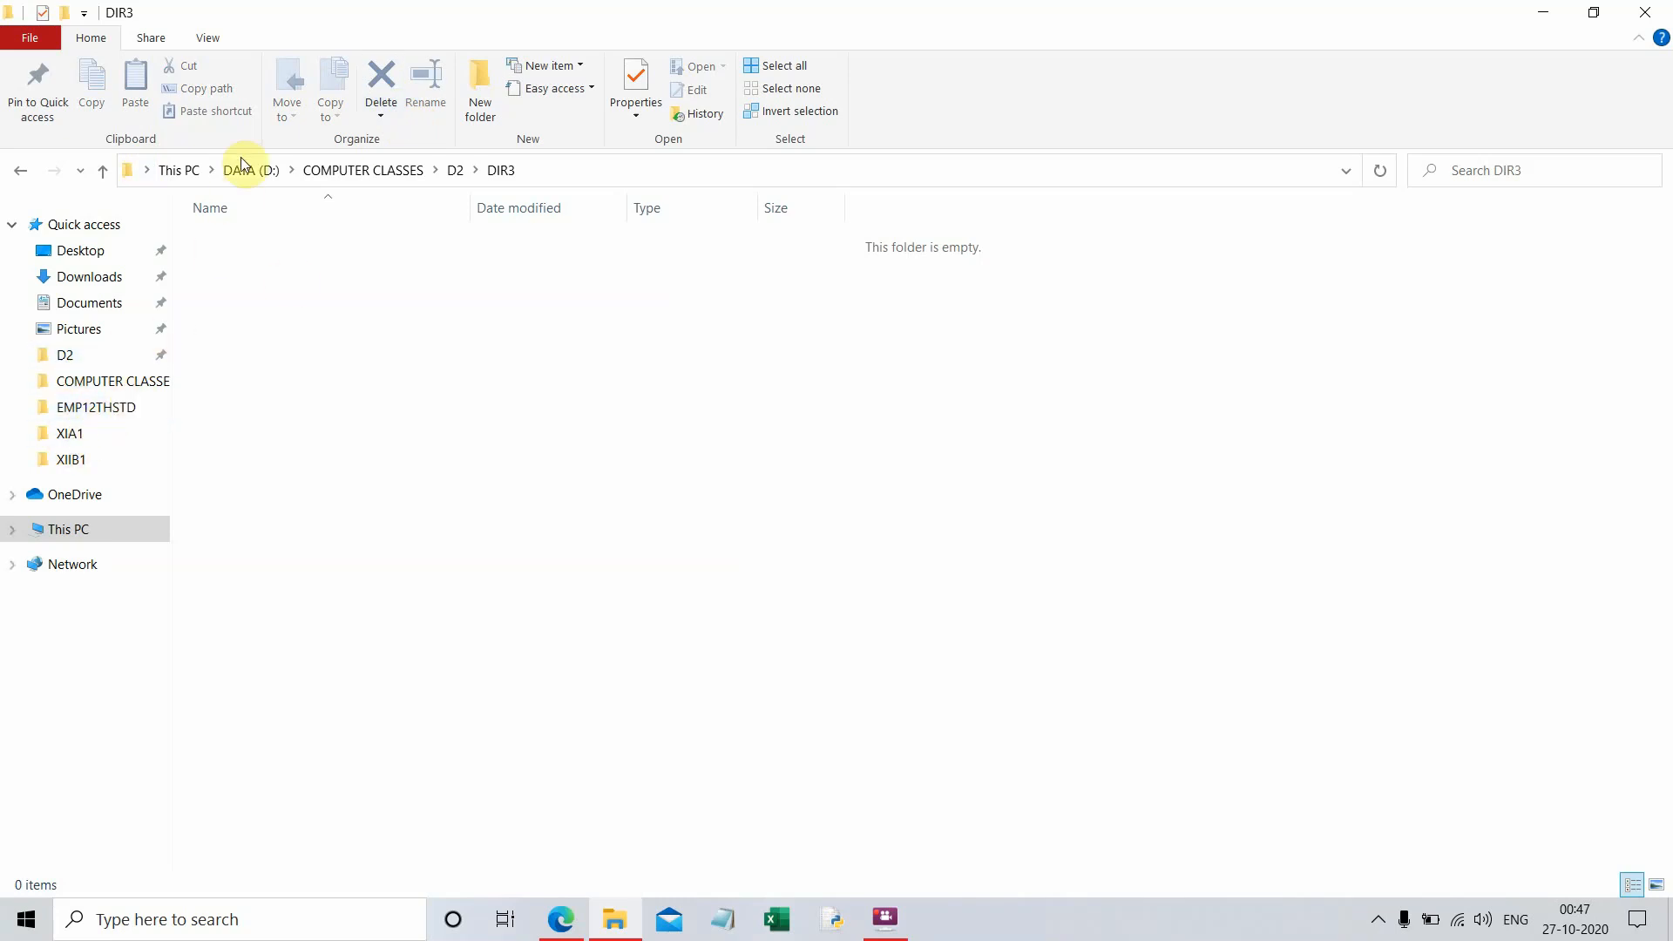
{"action": "left_click", "coordinate": [465, 175]}
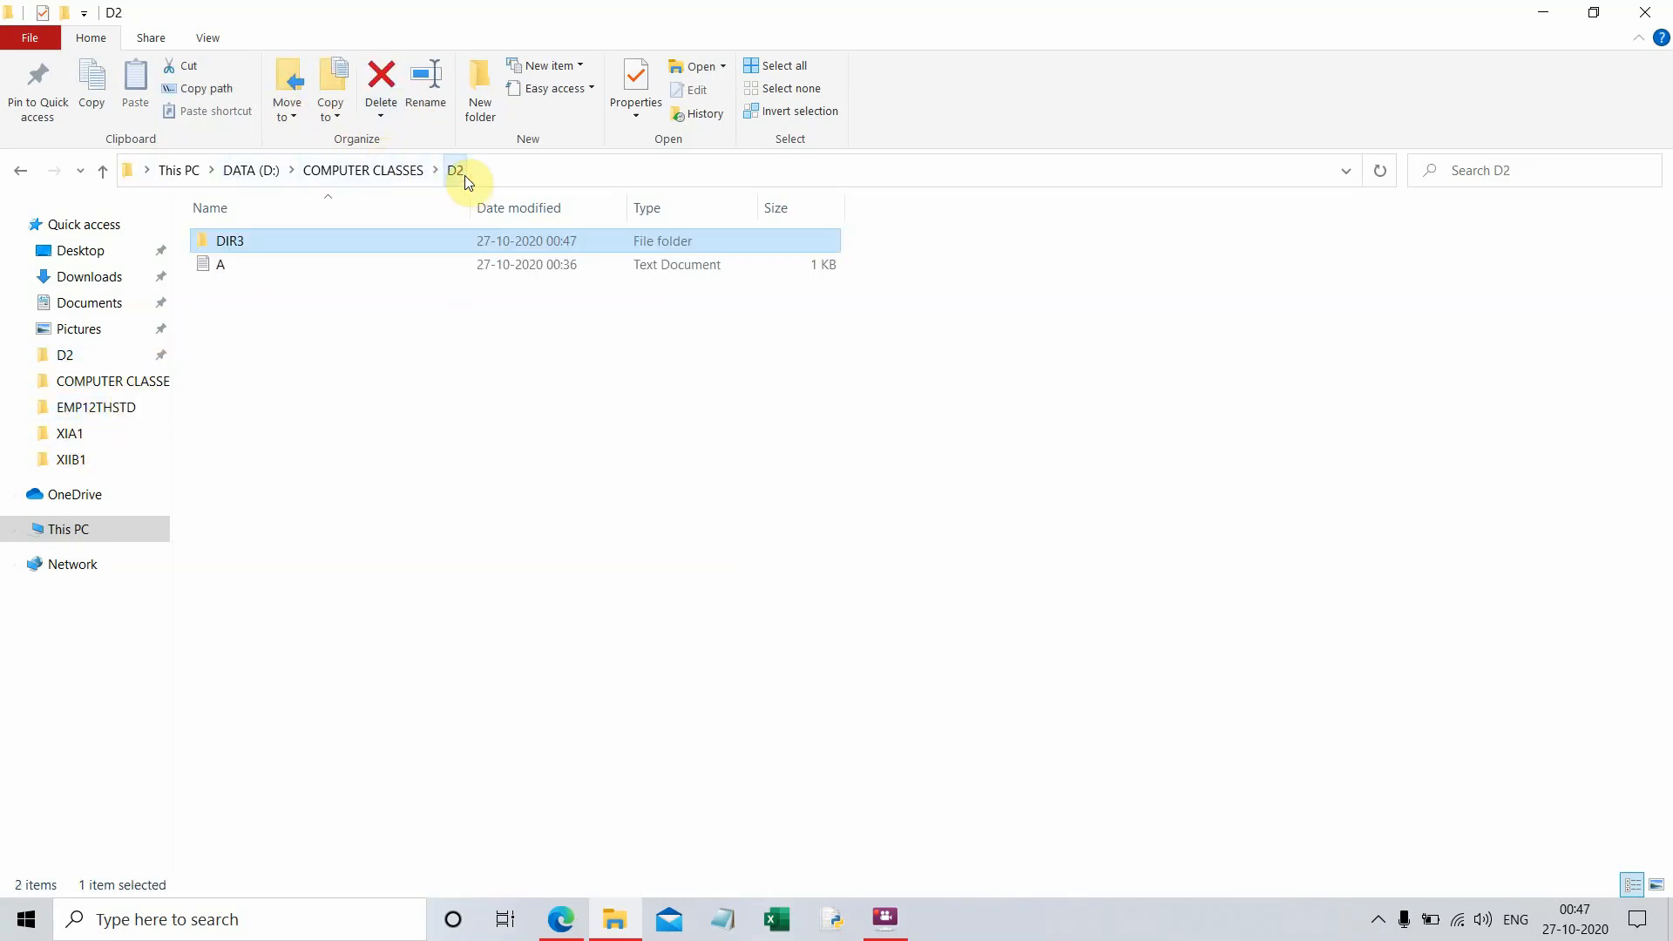
- Delete the text file A from the D2 folder
{"action": "left_click", "coordinate": [242, 278]}
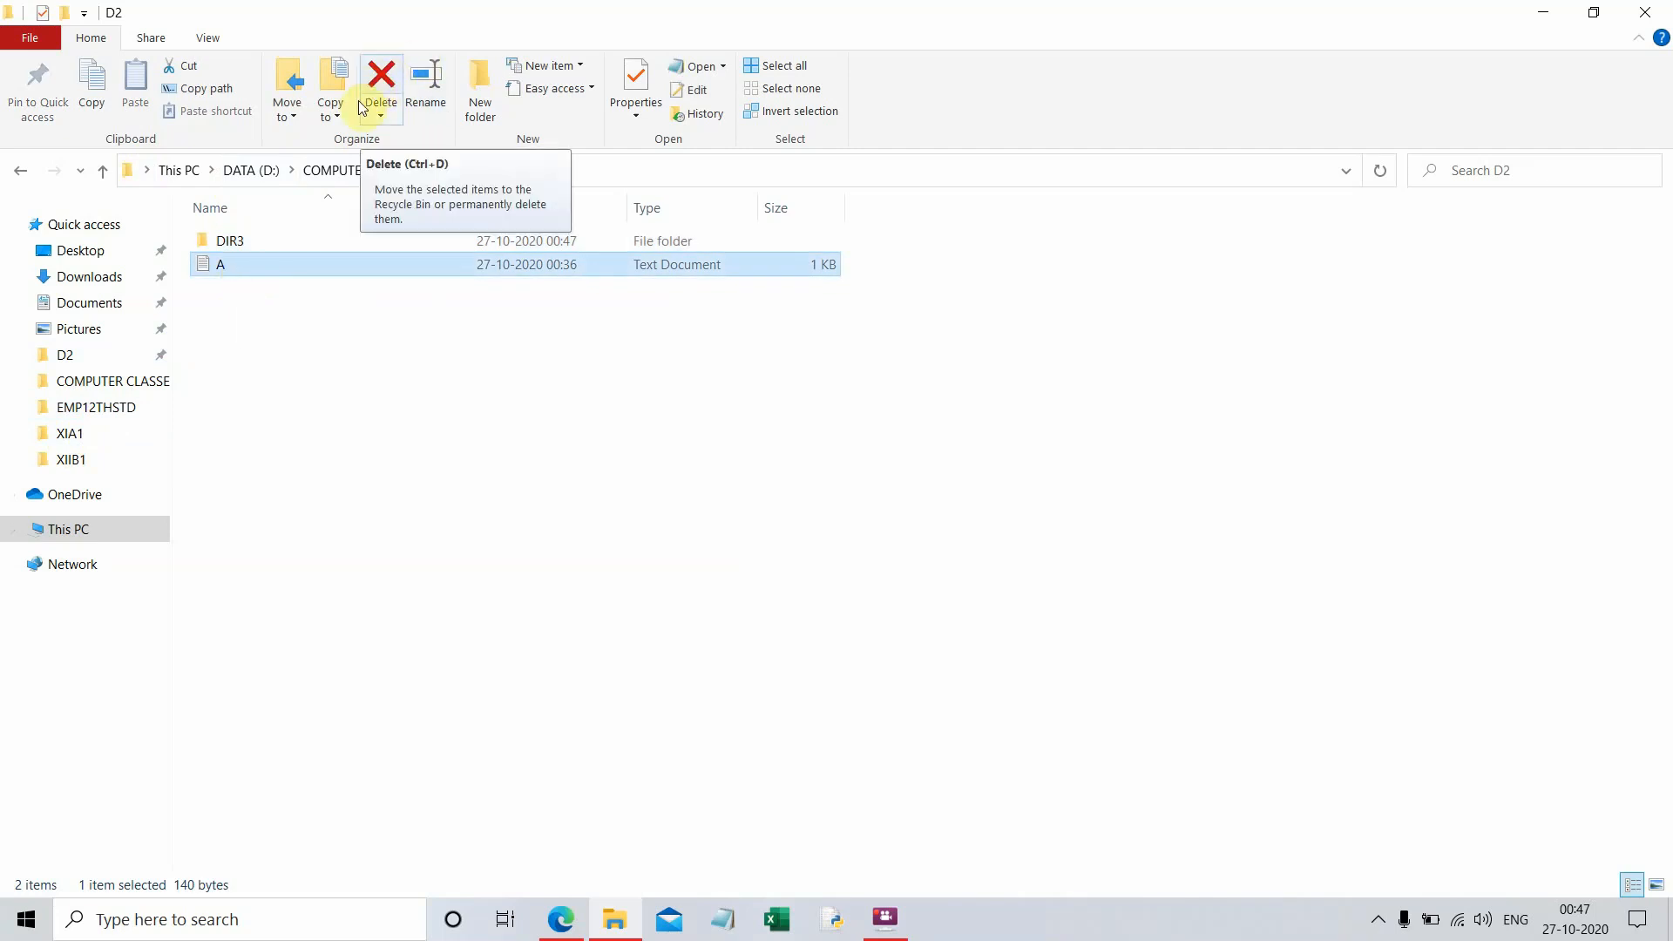
{"action": "right_click", "coordinate": [263, 264]}
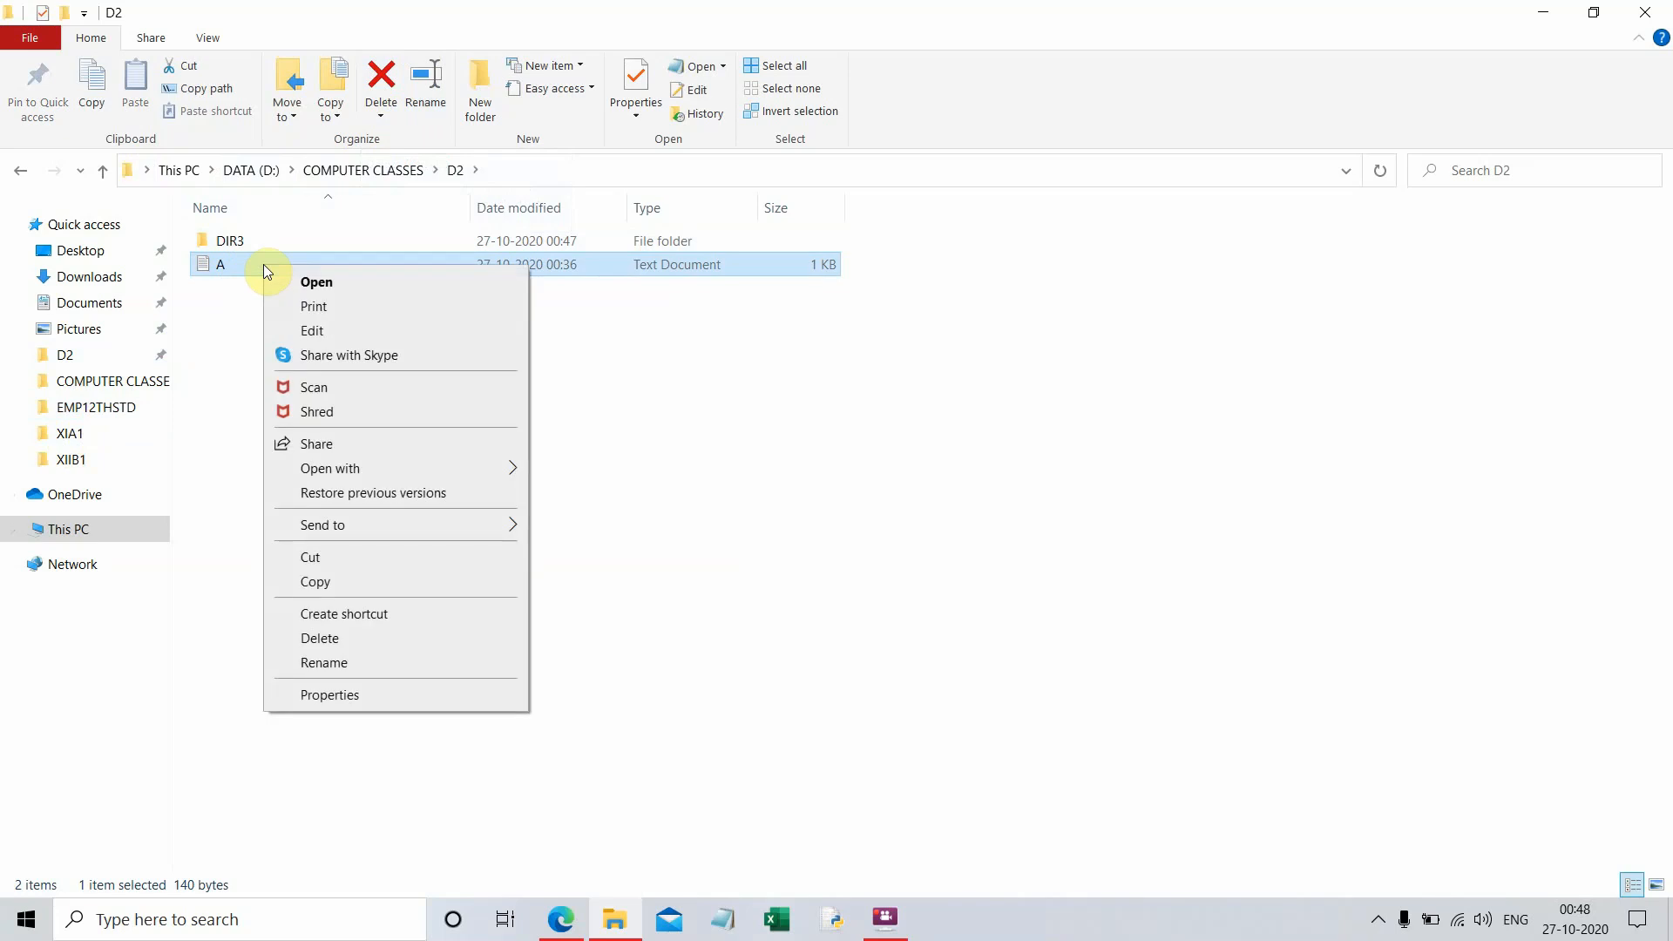
{"action": "left_click", "coordinate": [689, 411]}
{"action": "left_click", "coordinate": [688, 412]}
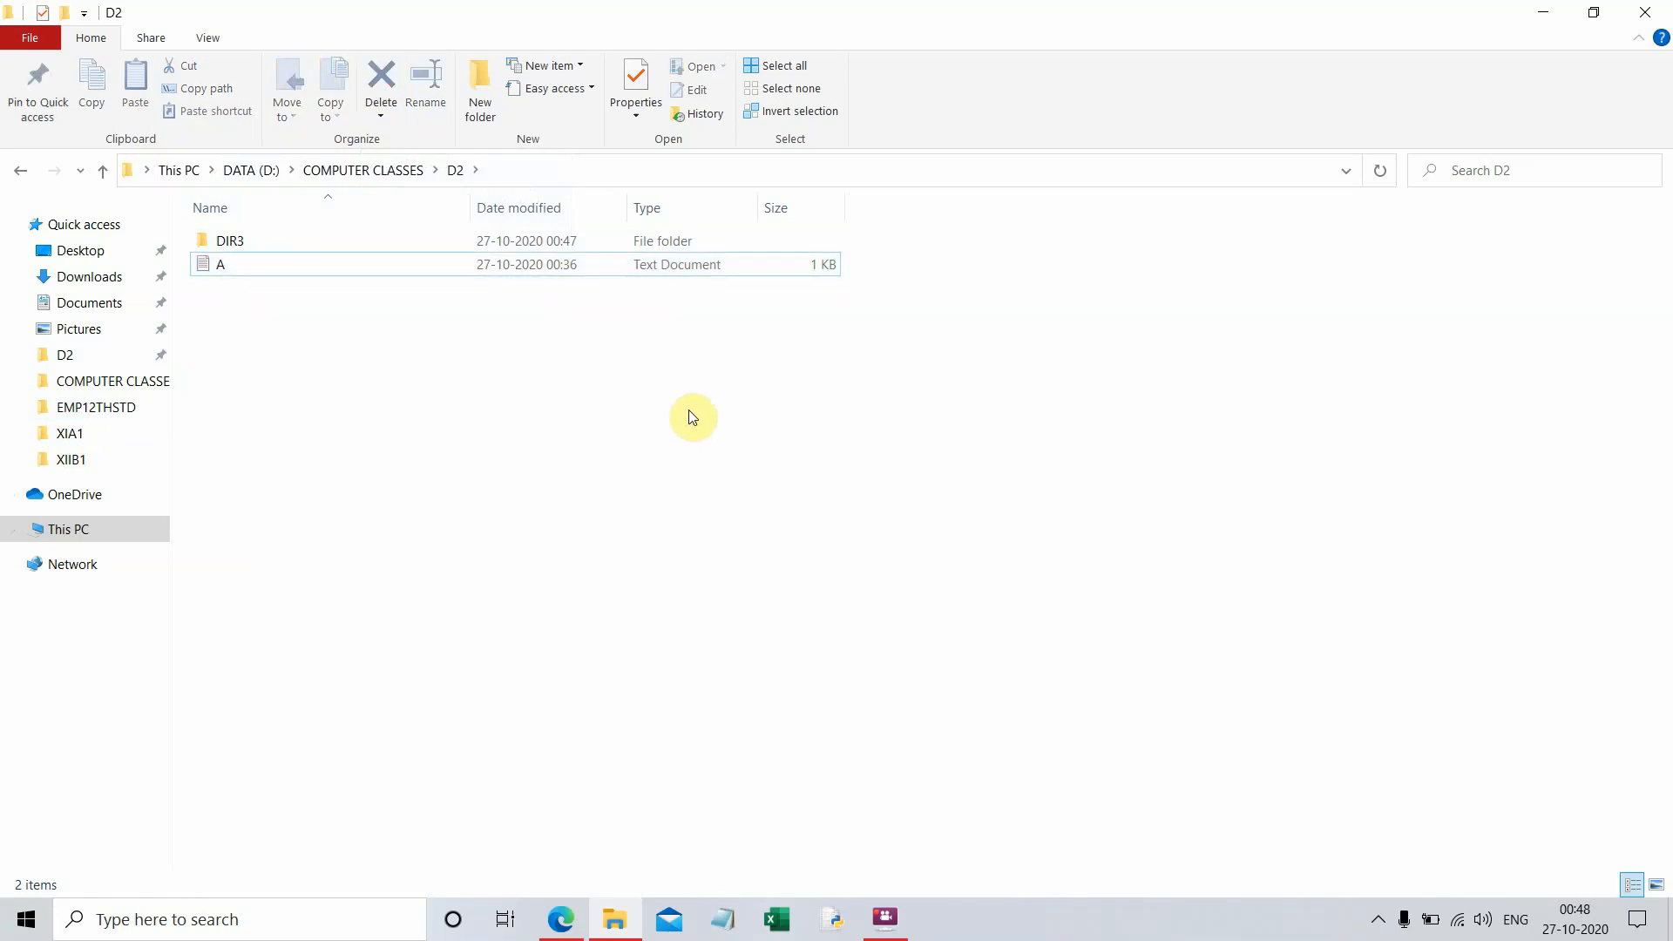
{"action": "left_click", "coordinate": [390, 264]}
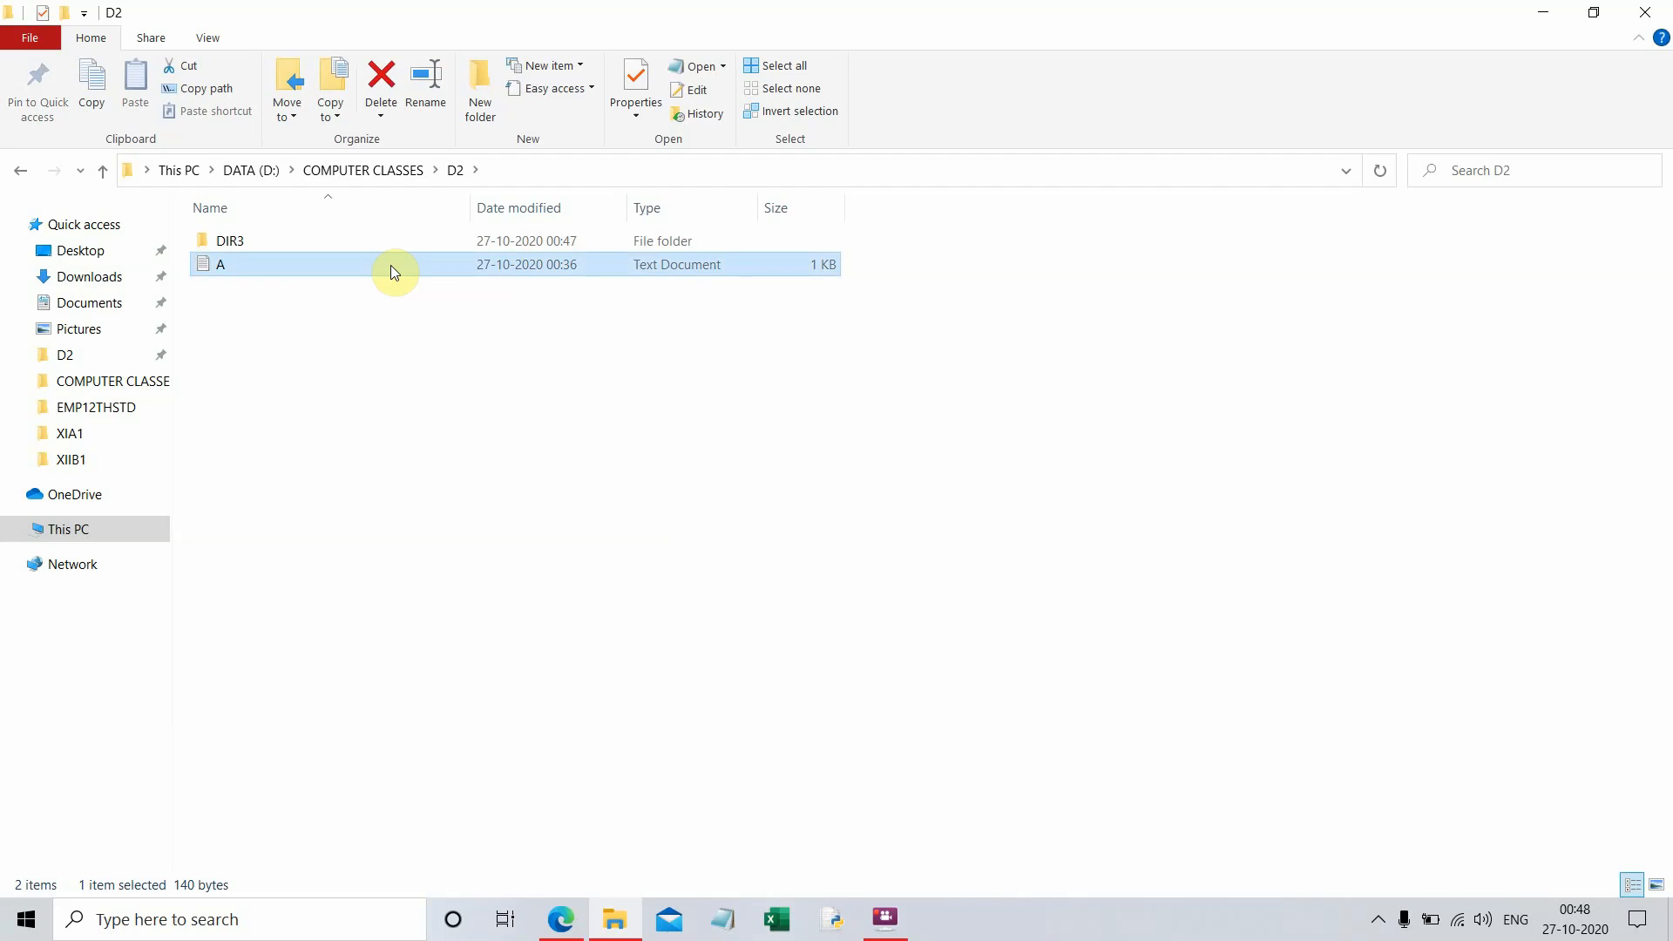
{"action": "key", "text": "Delete"}
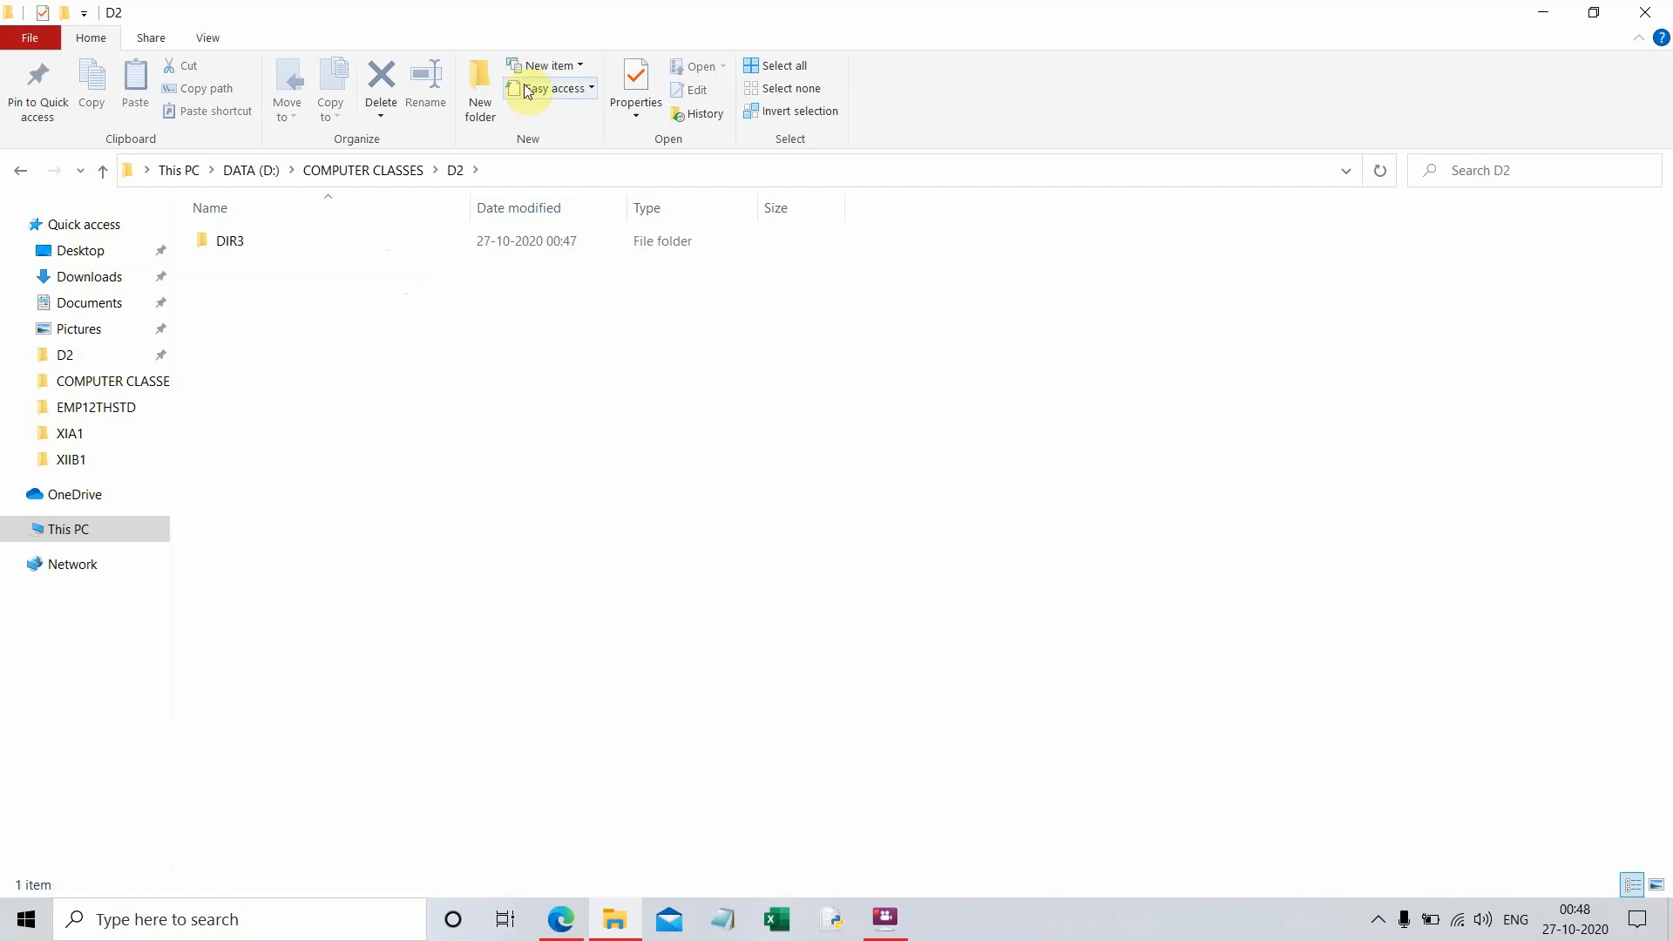
- Restore the deleted text file A from the Recycle Bin on the desktop to its original location
{"action": "left_click", "coordinate": [1548, 16]}
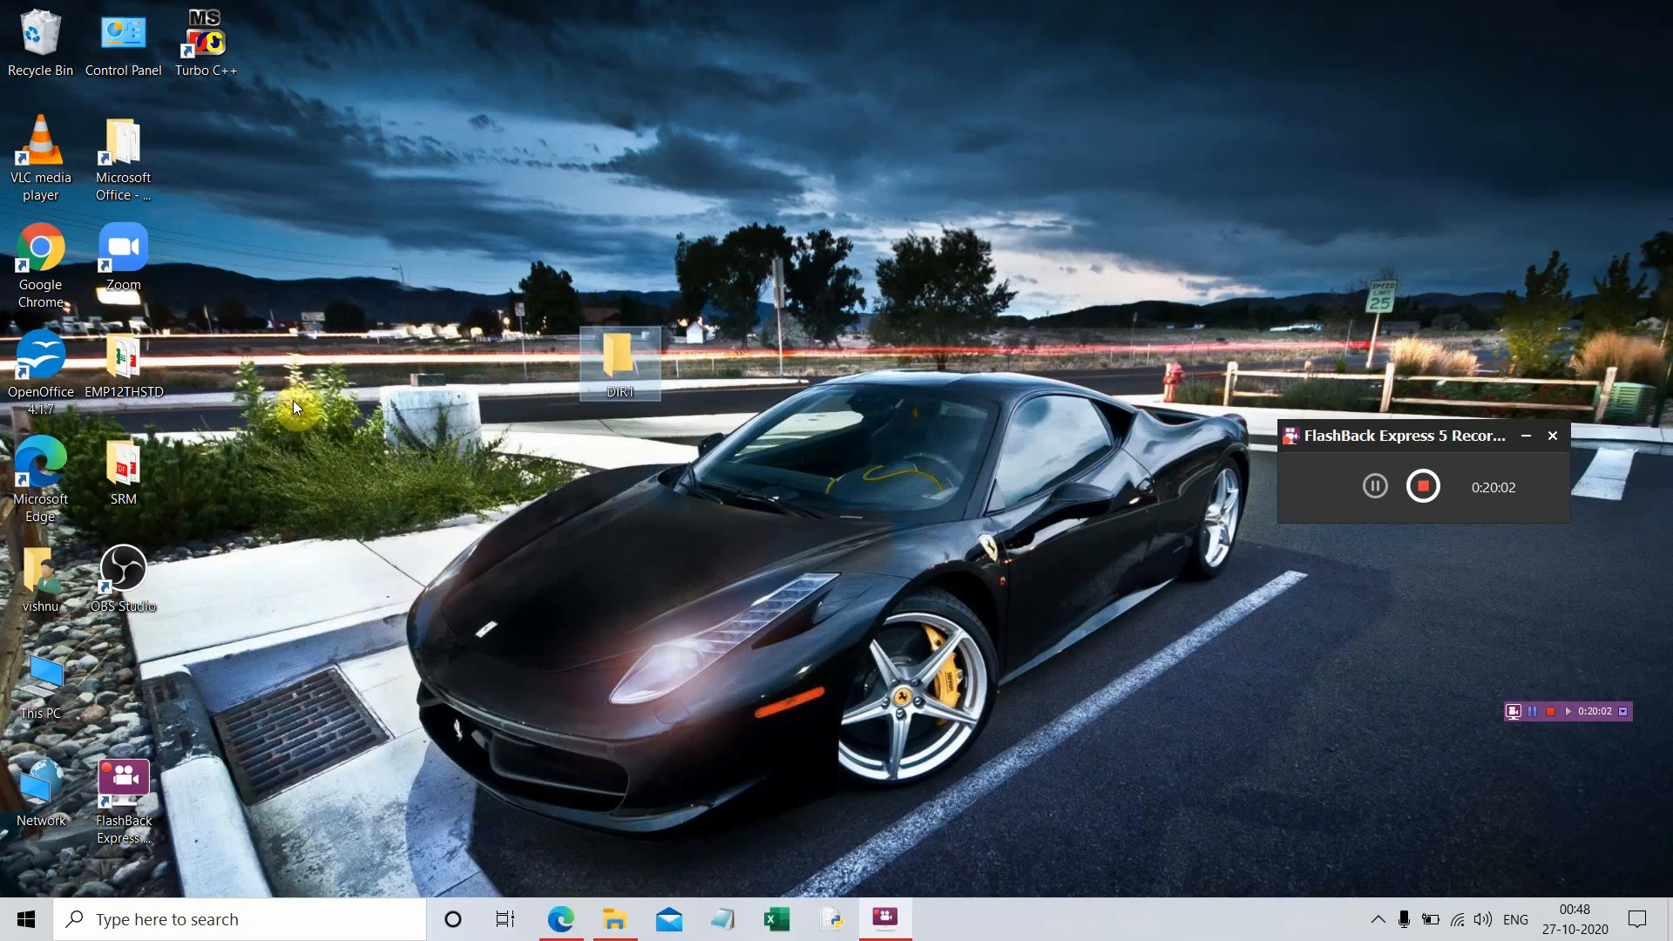
{"action": "double_click", "coordinate": [41, 40]}
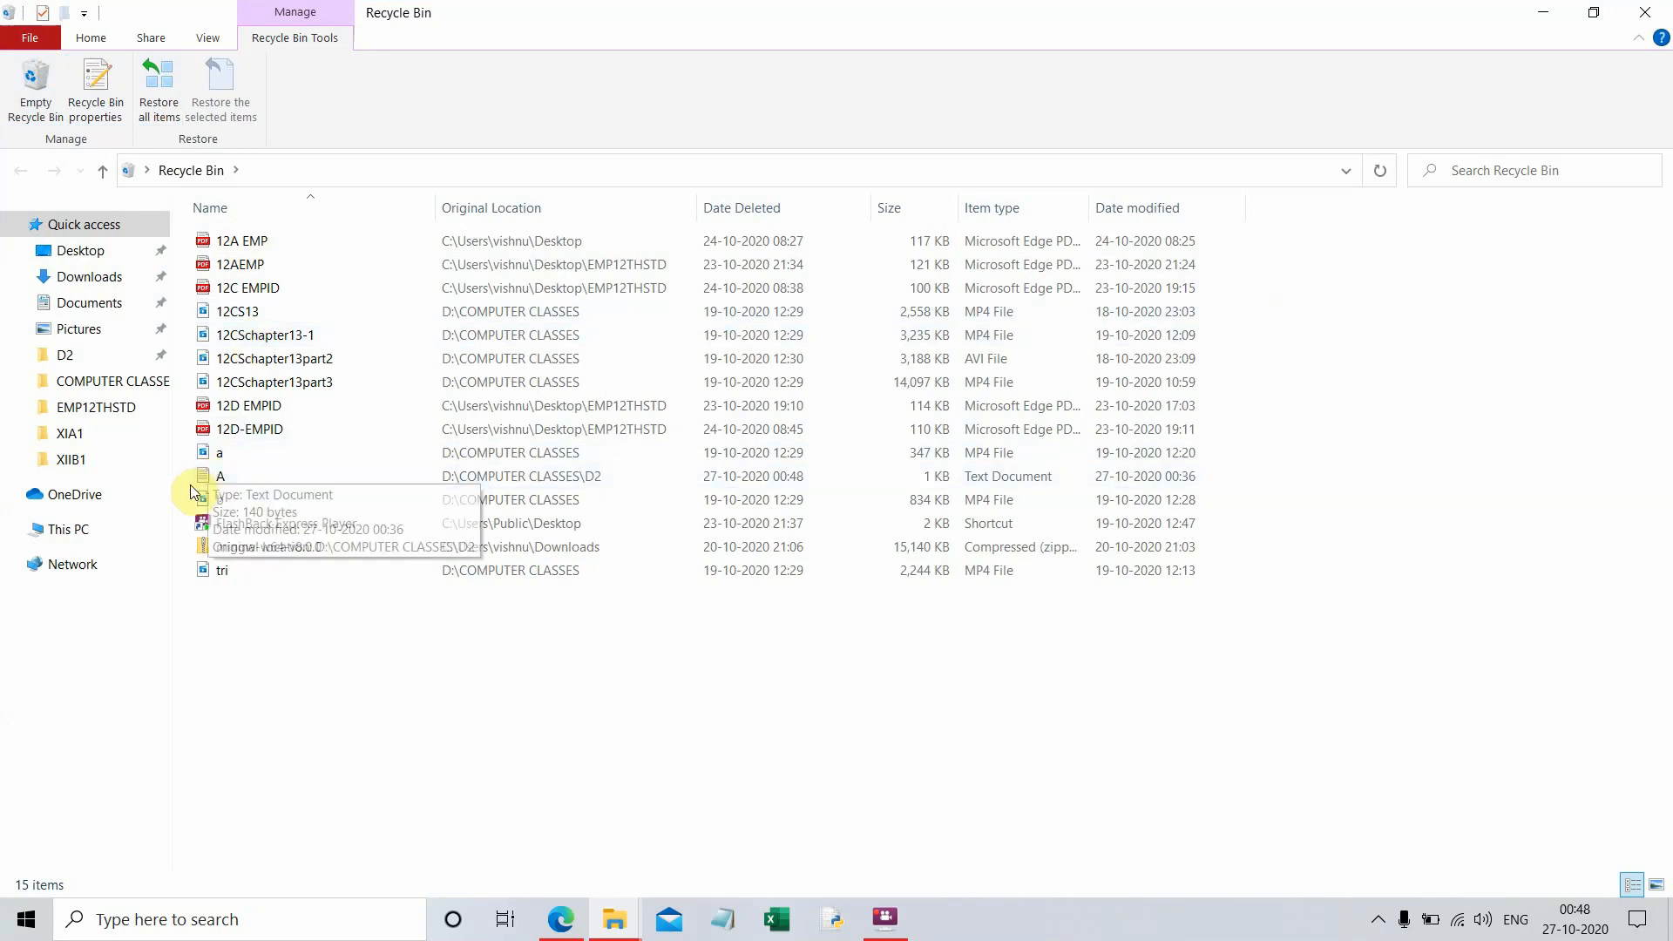
{"action": "left_click", "coordinate": [223, 481]}
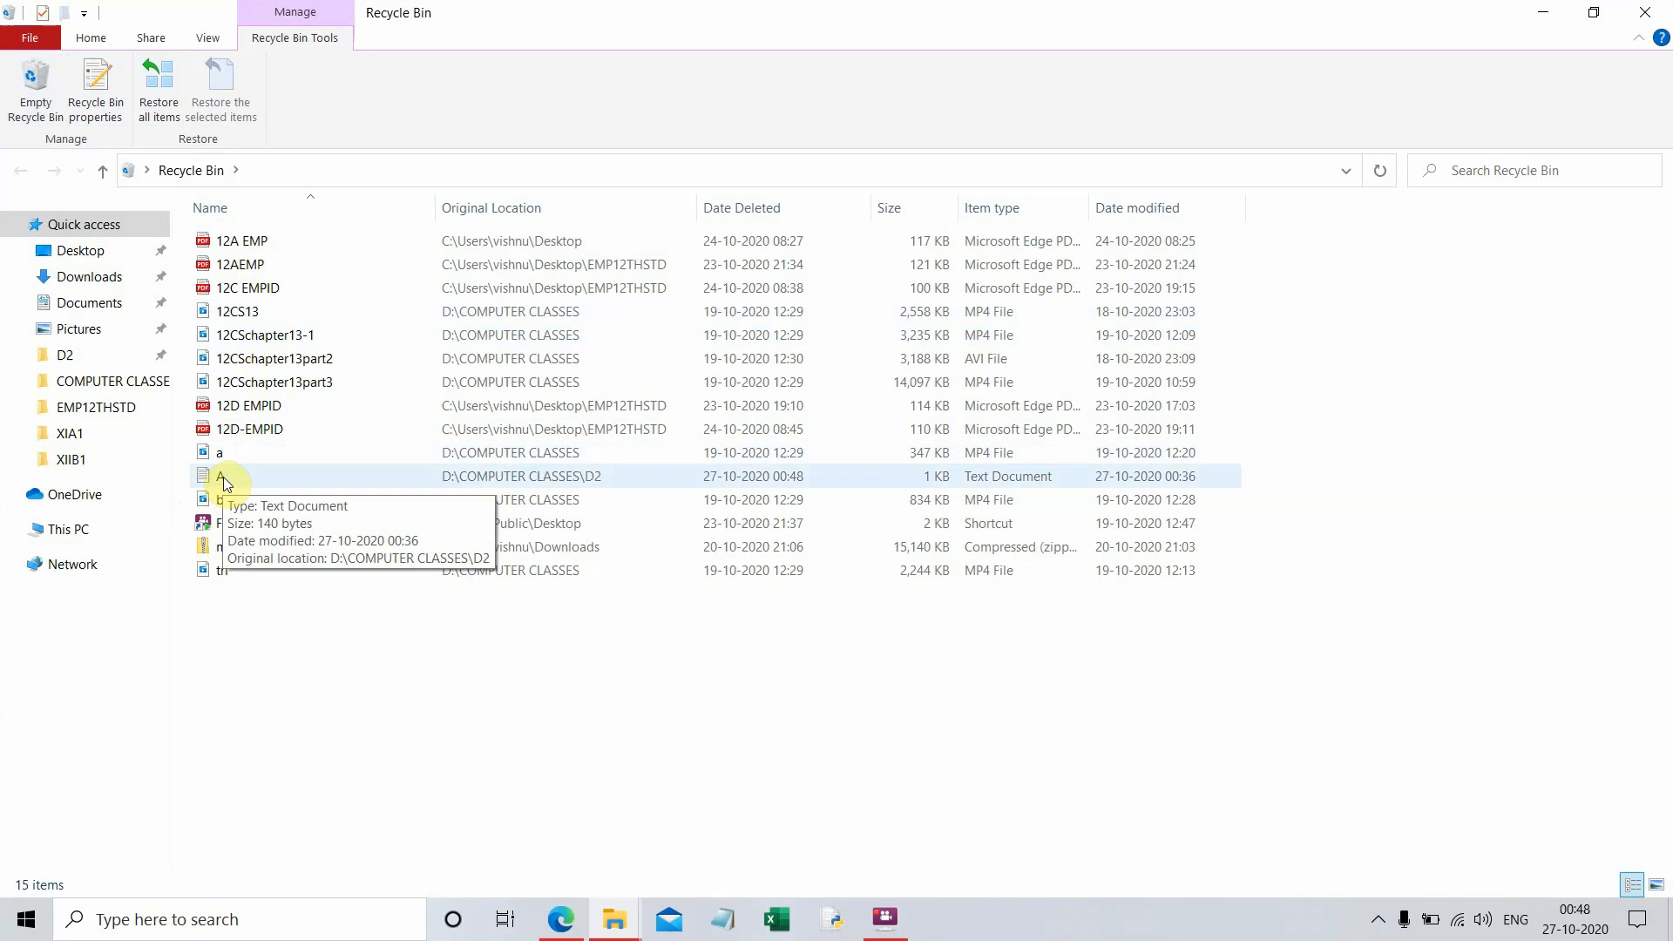
{"action": "right_click", "coordinate": [224, 478]}
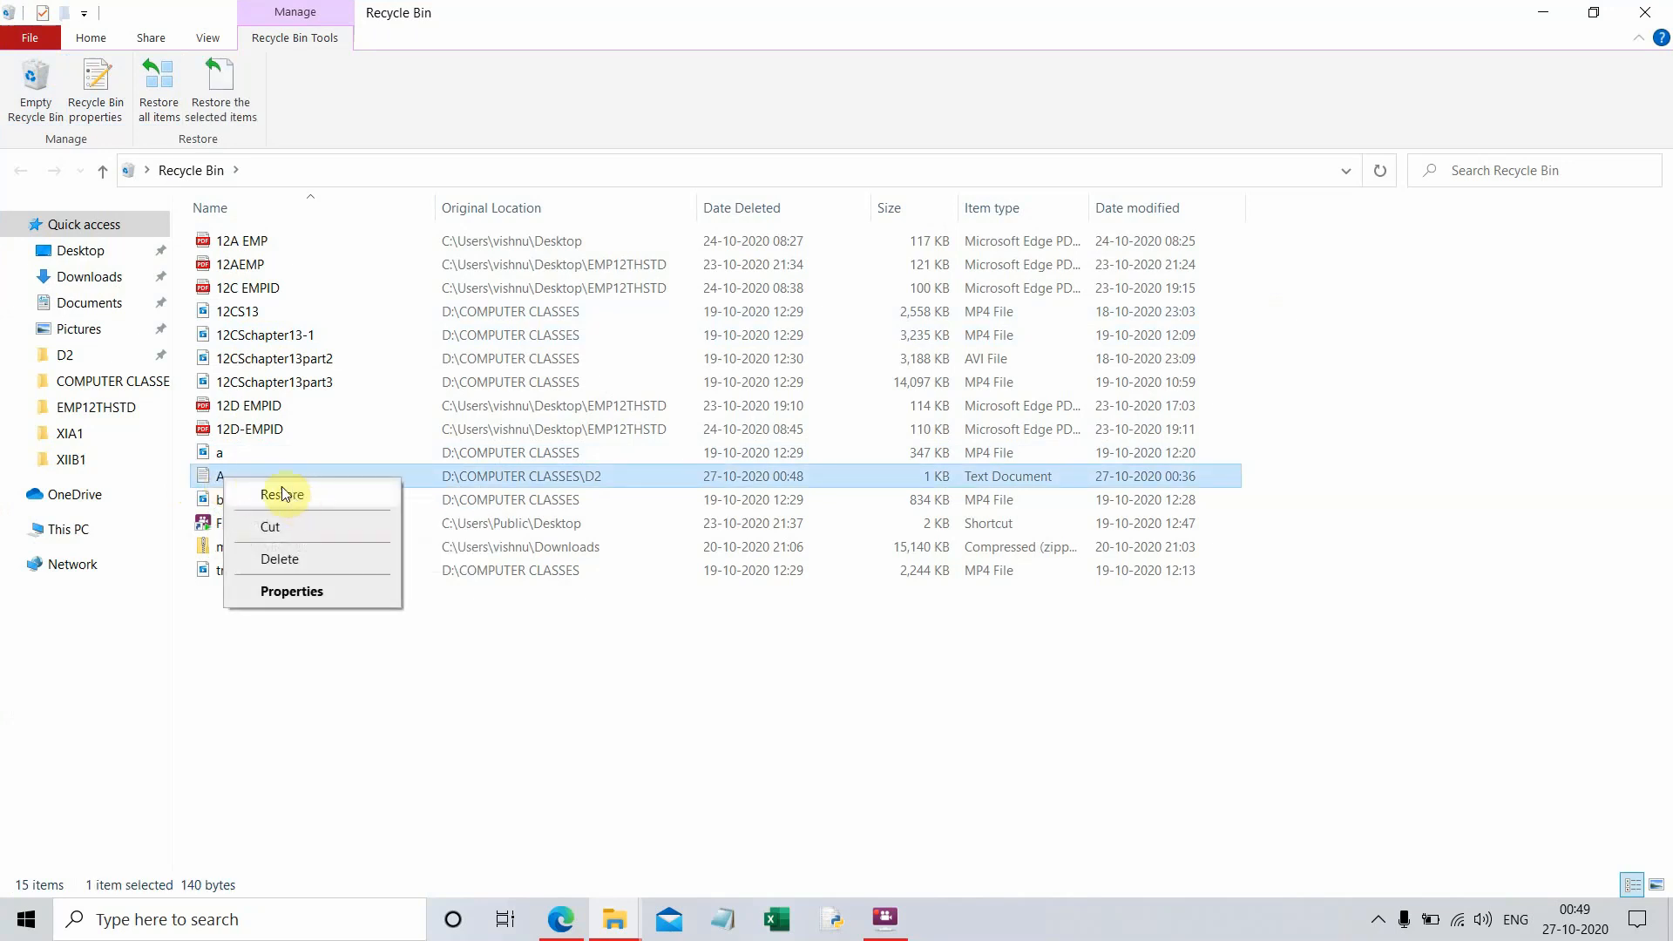
{"action": "left_click", "coordinate": [290, 444]}
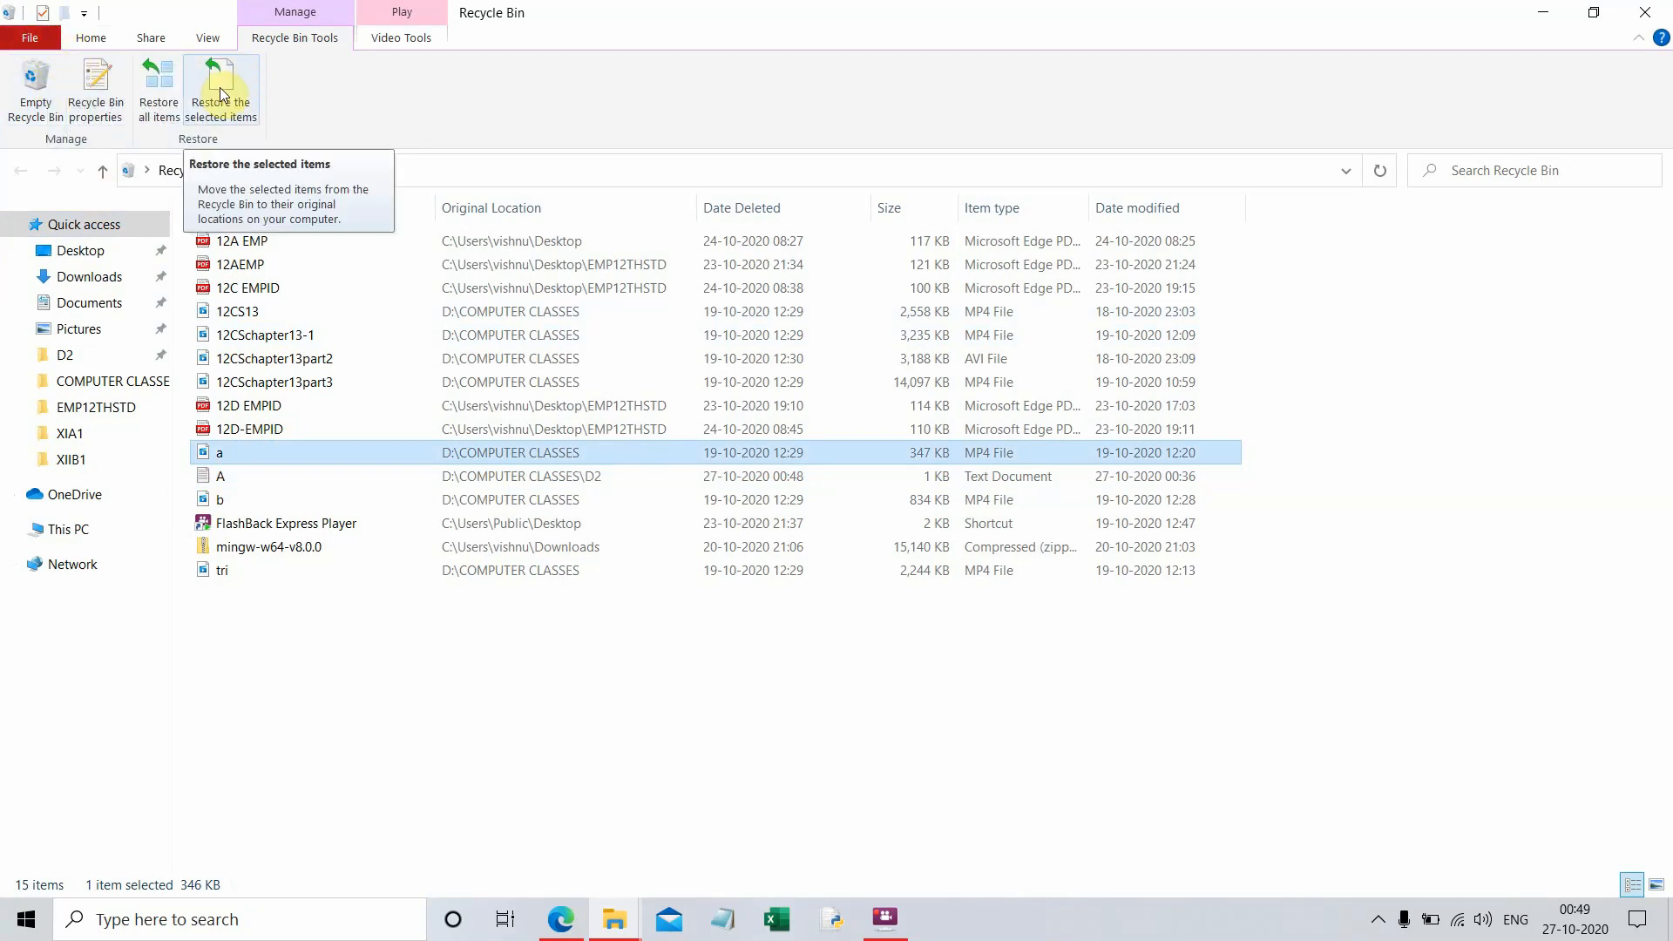
{"action": "left_click", "coordinate": [268, 477]}
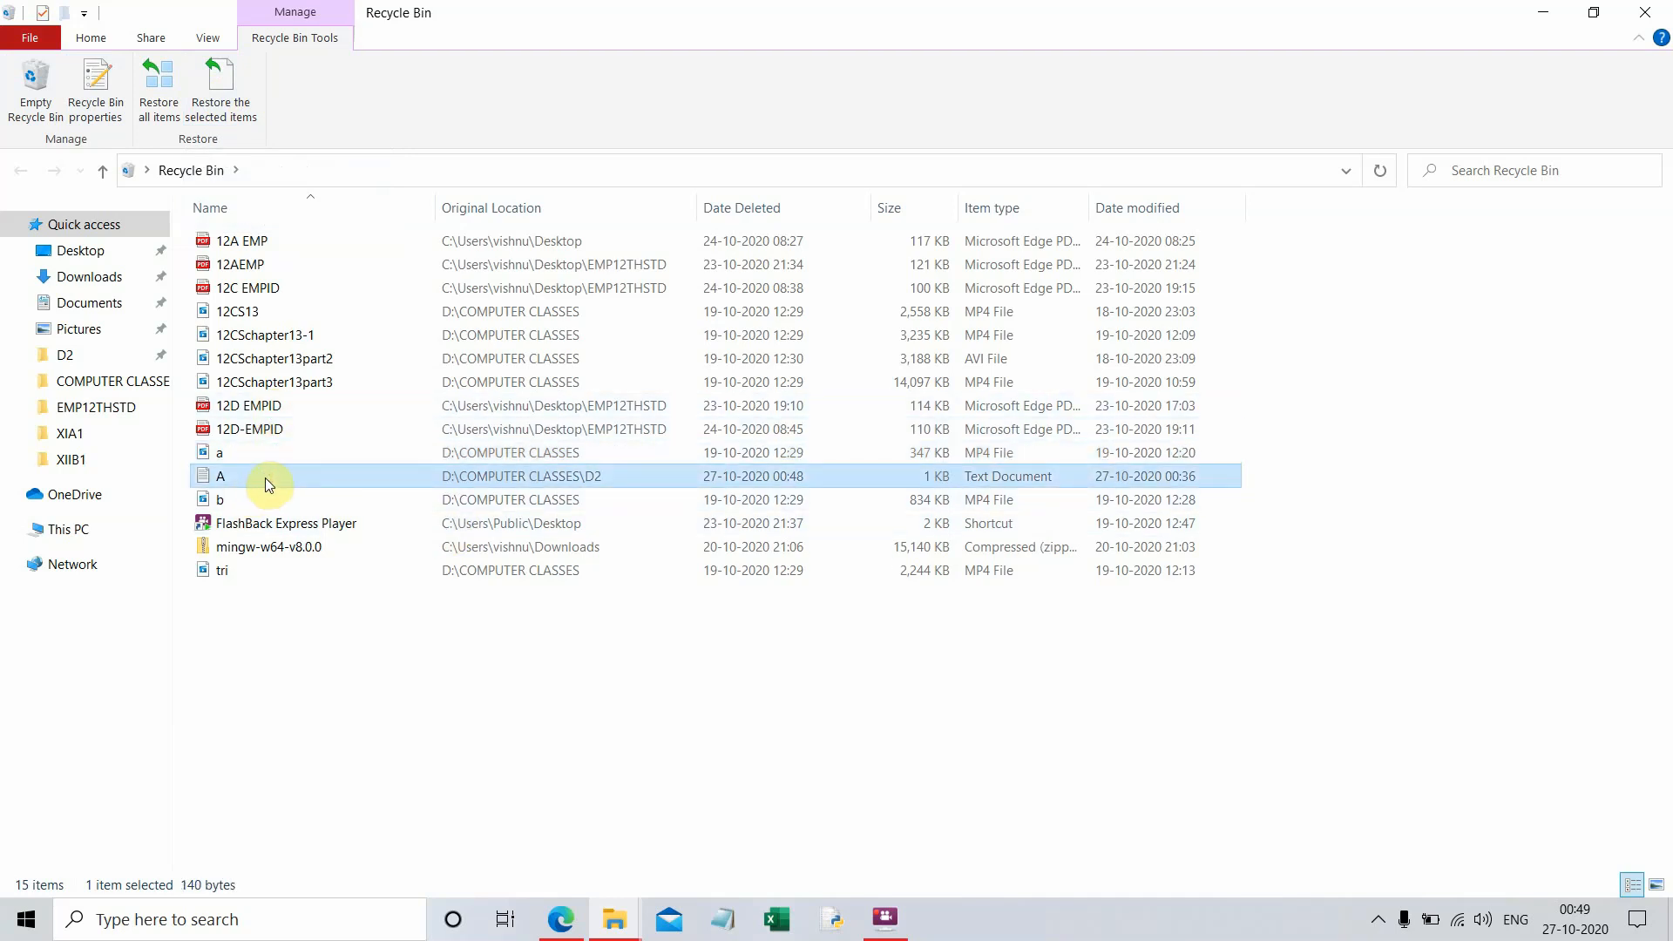
{"action": "right_click", "coordinate": [266, 481]}
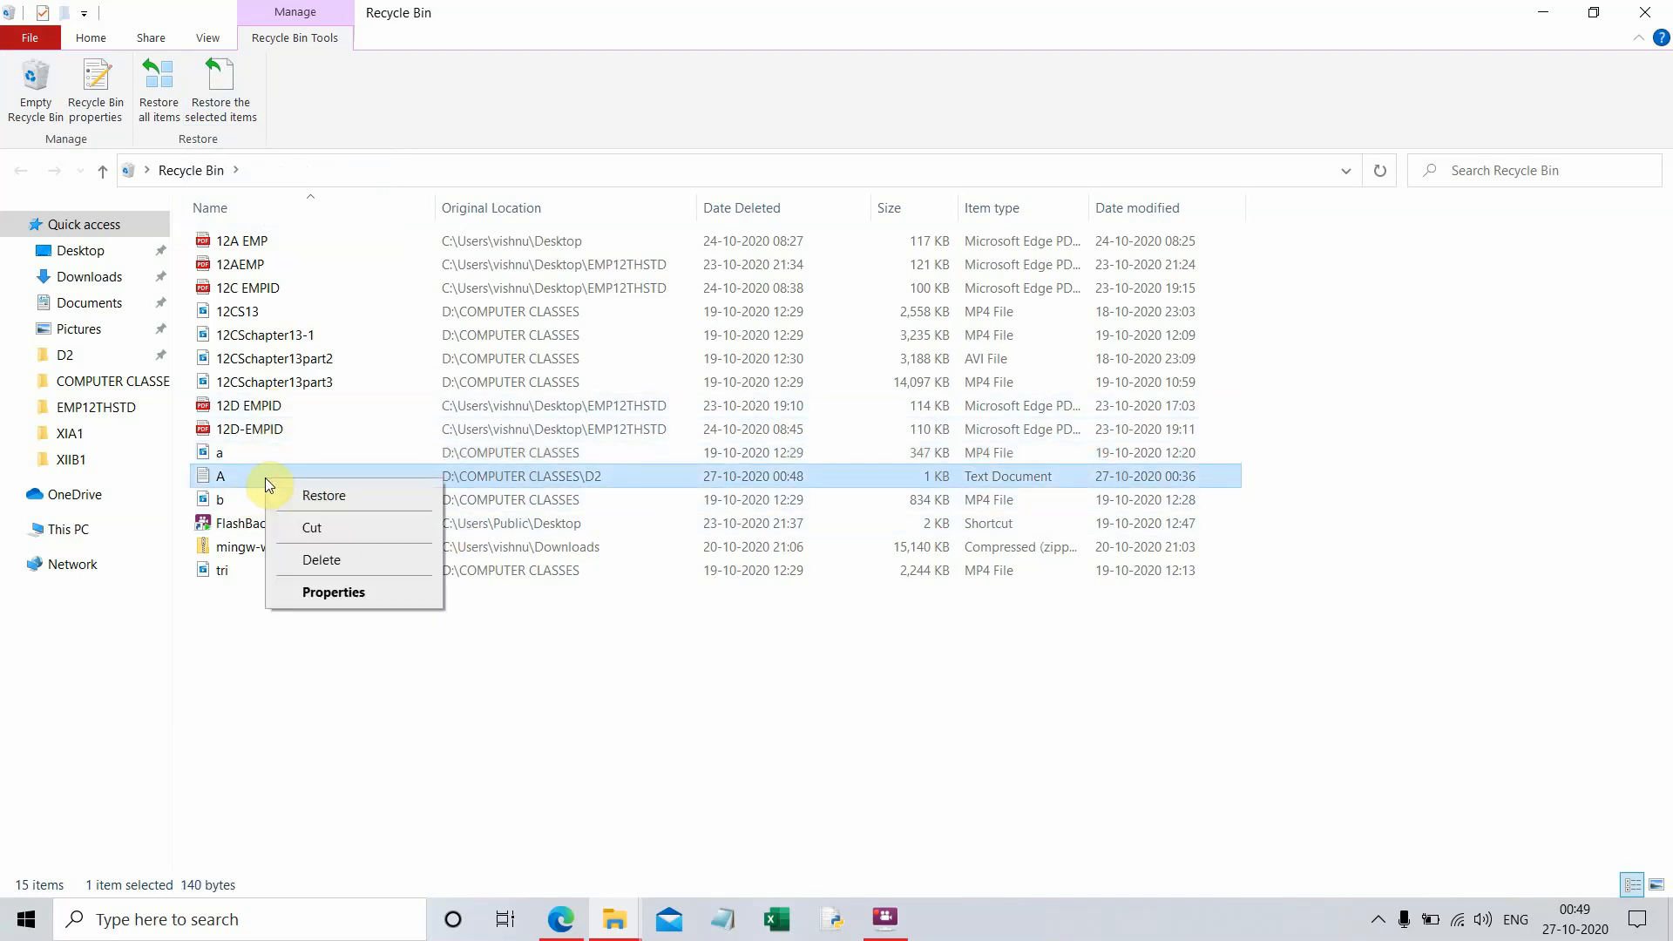
{"action": "left_click", "coordinate": [324, 496]}
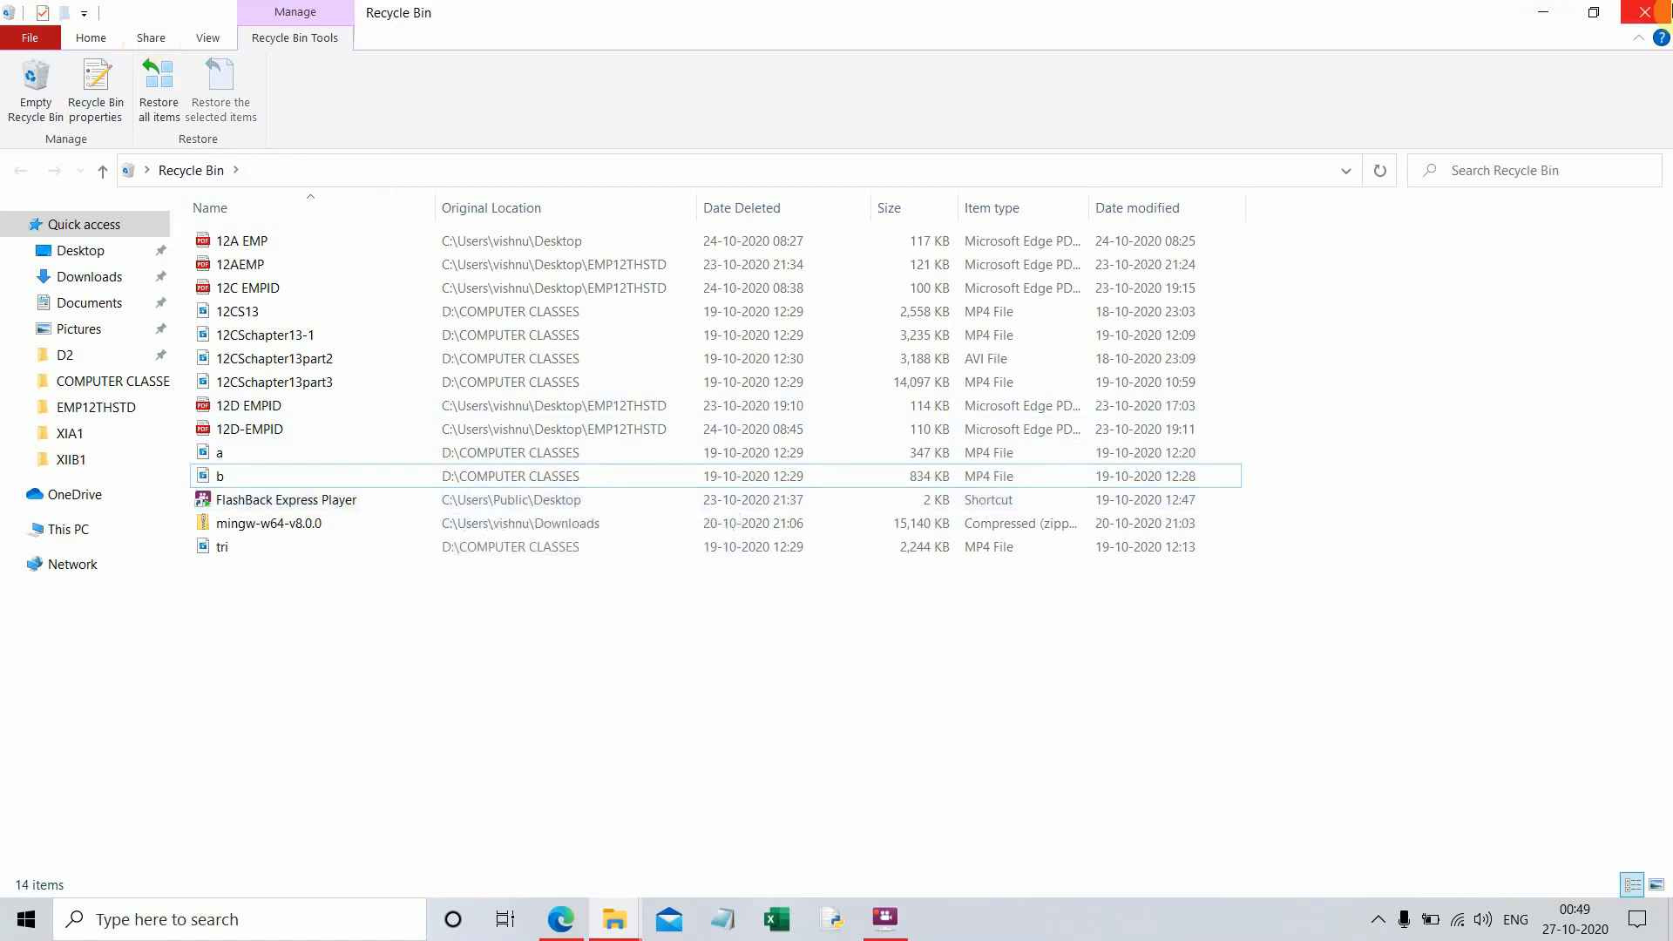
- Close the Recycle Bin and check the D2 folder for the restored text file A before closing its window
{"action": "left_click", "coordinate": [1648, 13]}
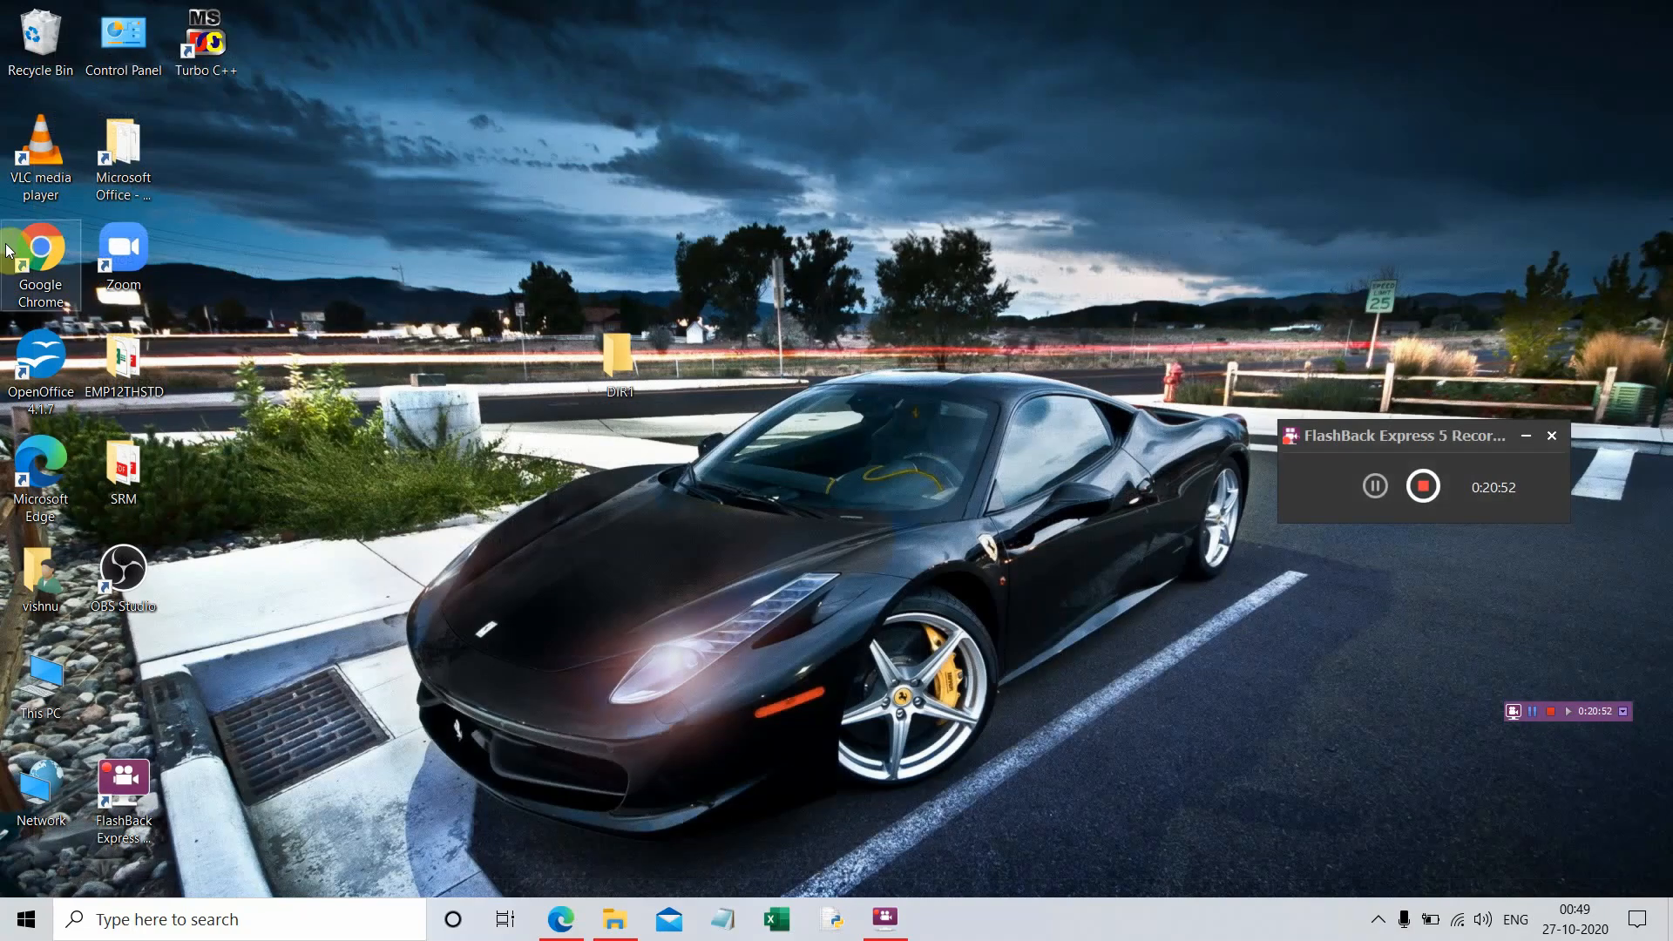
{"action": "left_click", "coordinate": [614, 925]}
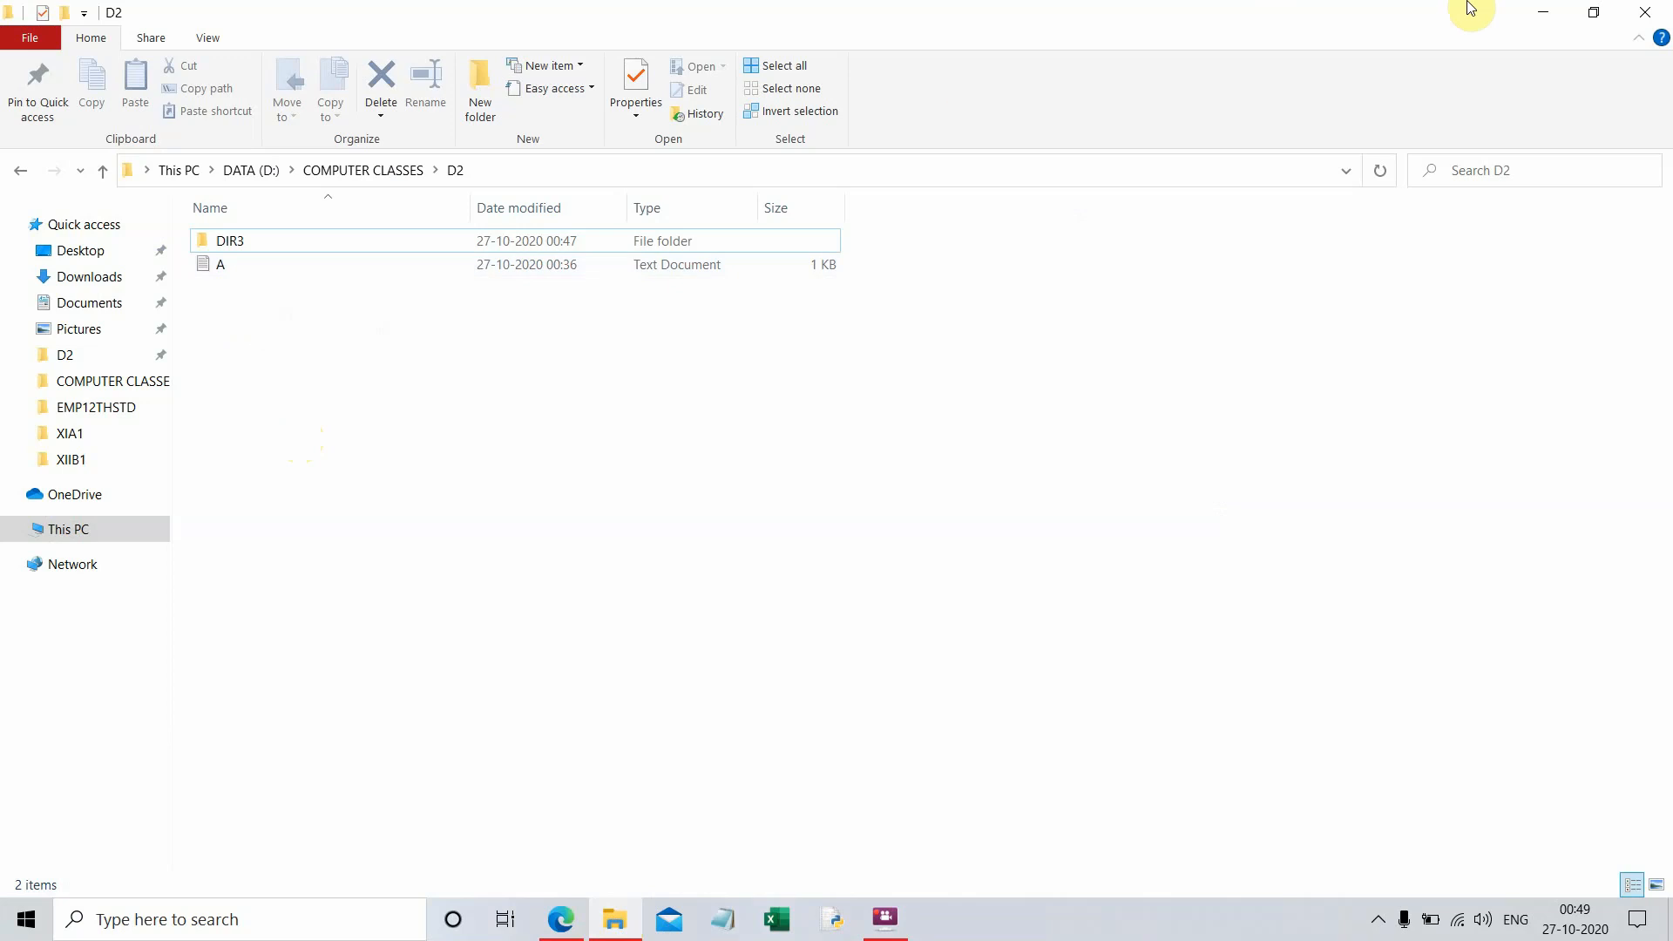
{"action": "left_click", "coordinate": [1639, 14]}
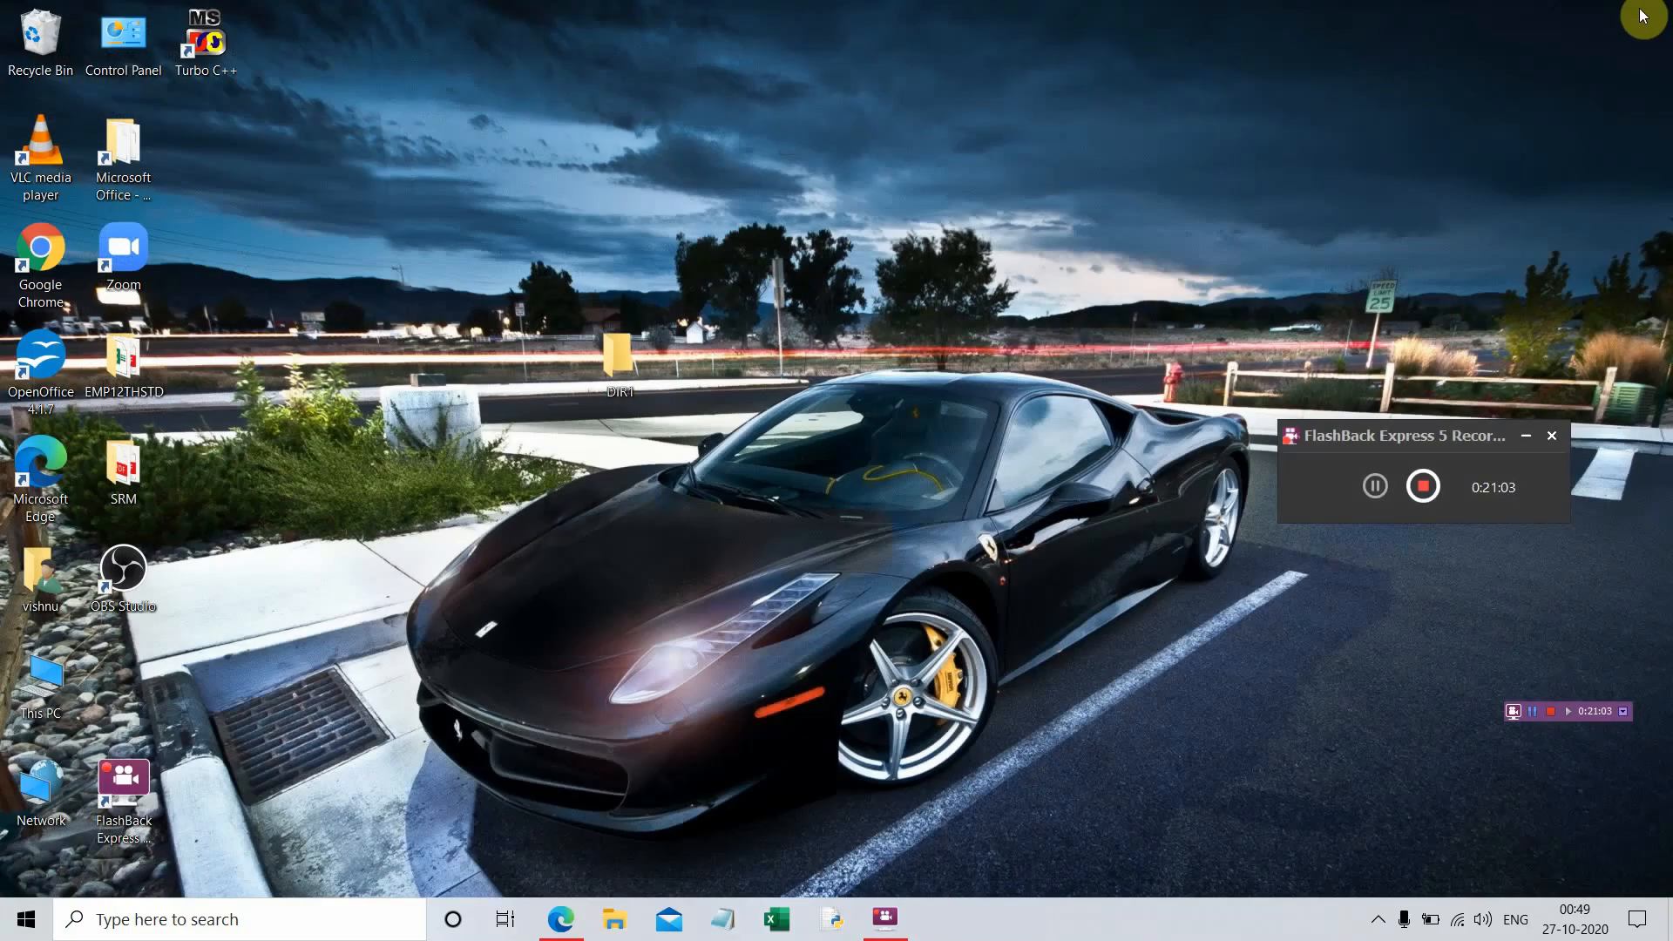
- Reopen the Recycle Bin to view its Empty Recycle Bin option, and close it without emptying it
{"action": "double_click", "coordinate": [35, 44]}
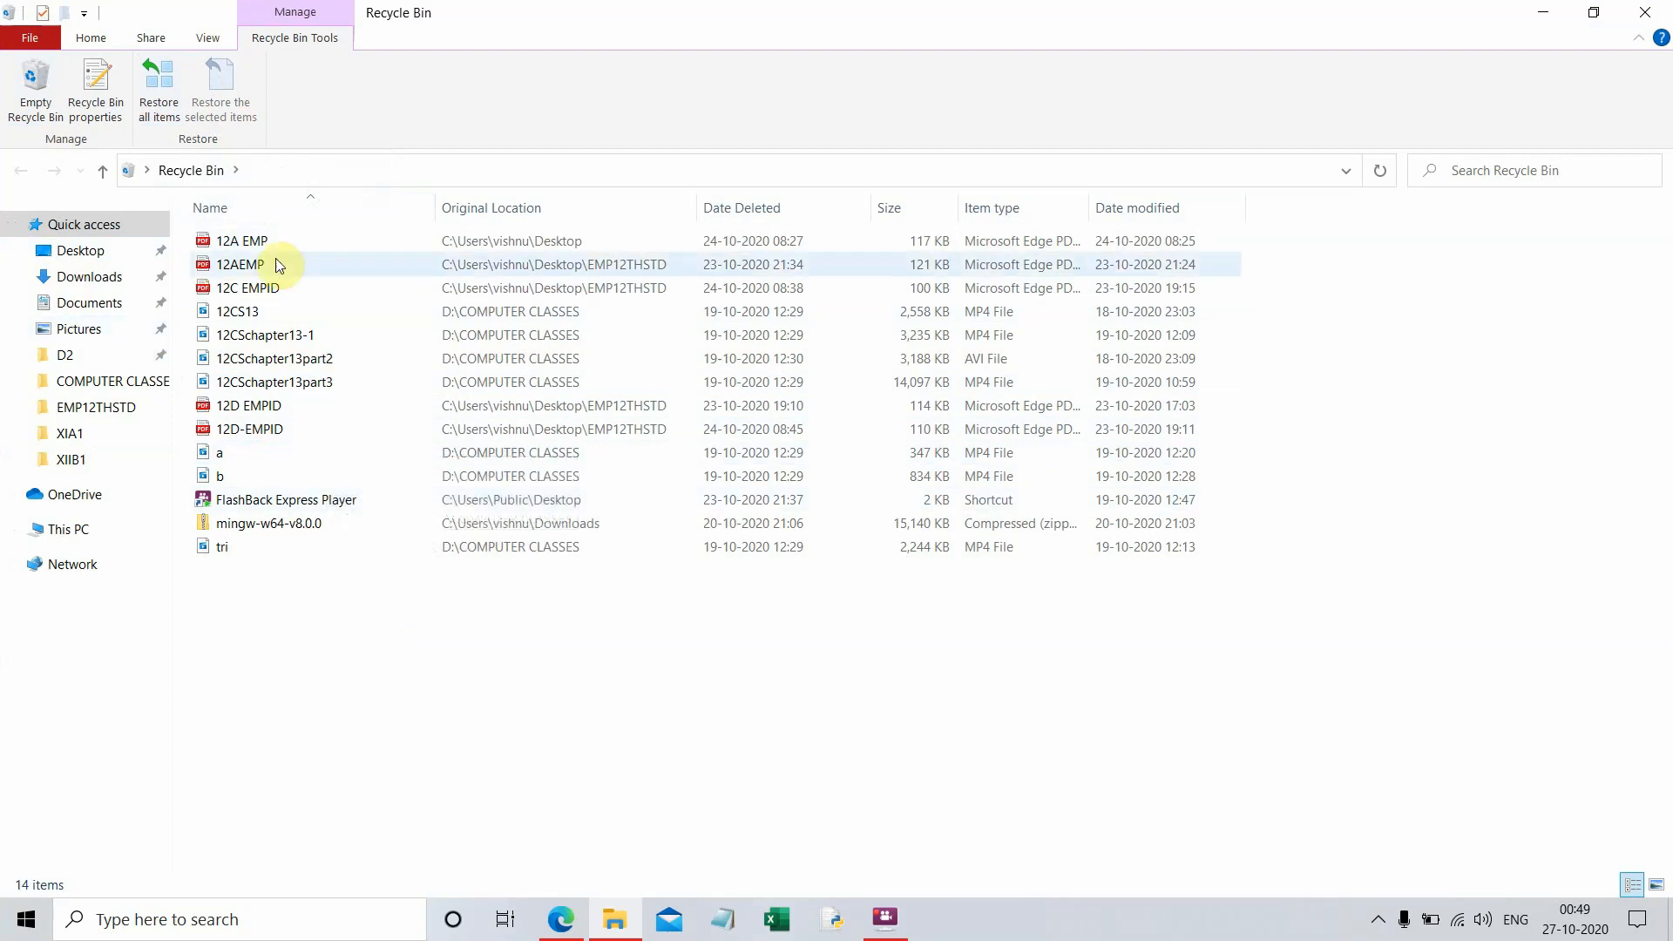
{"action": "right_click", "coordinate": [361, 509]}
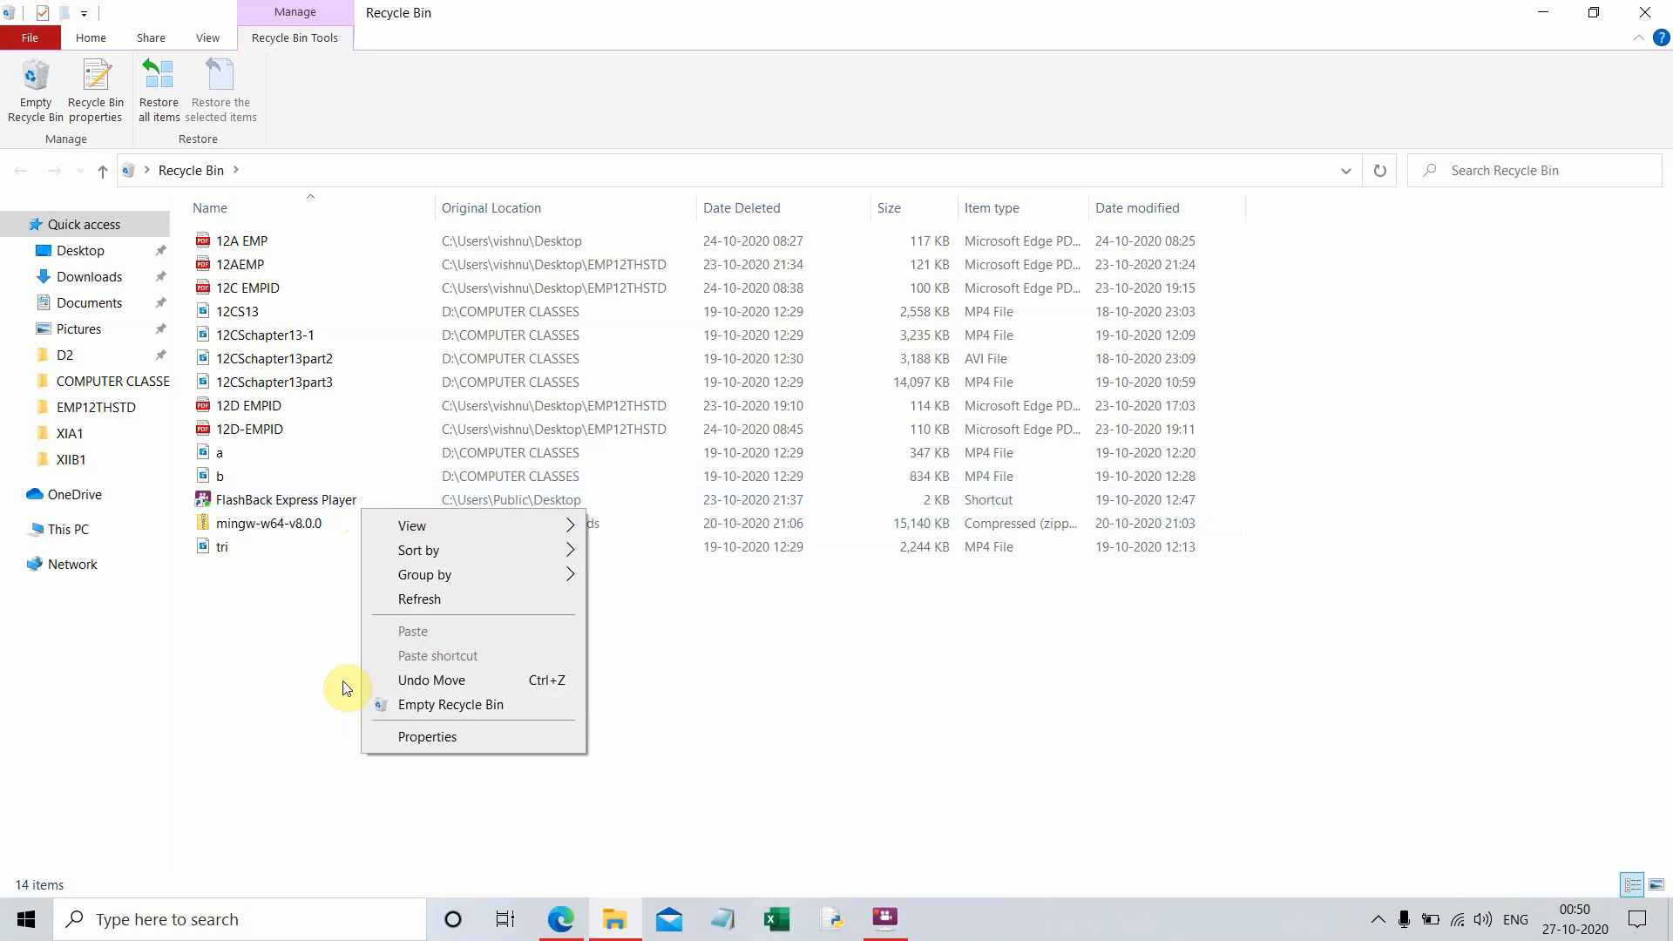
{"action": "left_click", "coordinate": [256, 620]}
{"action": "left_click_drag", "start_coordinate": [256, 619], "coordinate": [212, 597]}
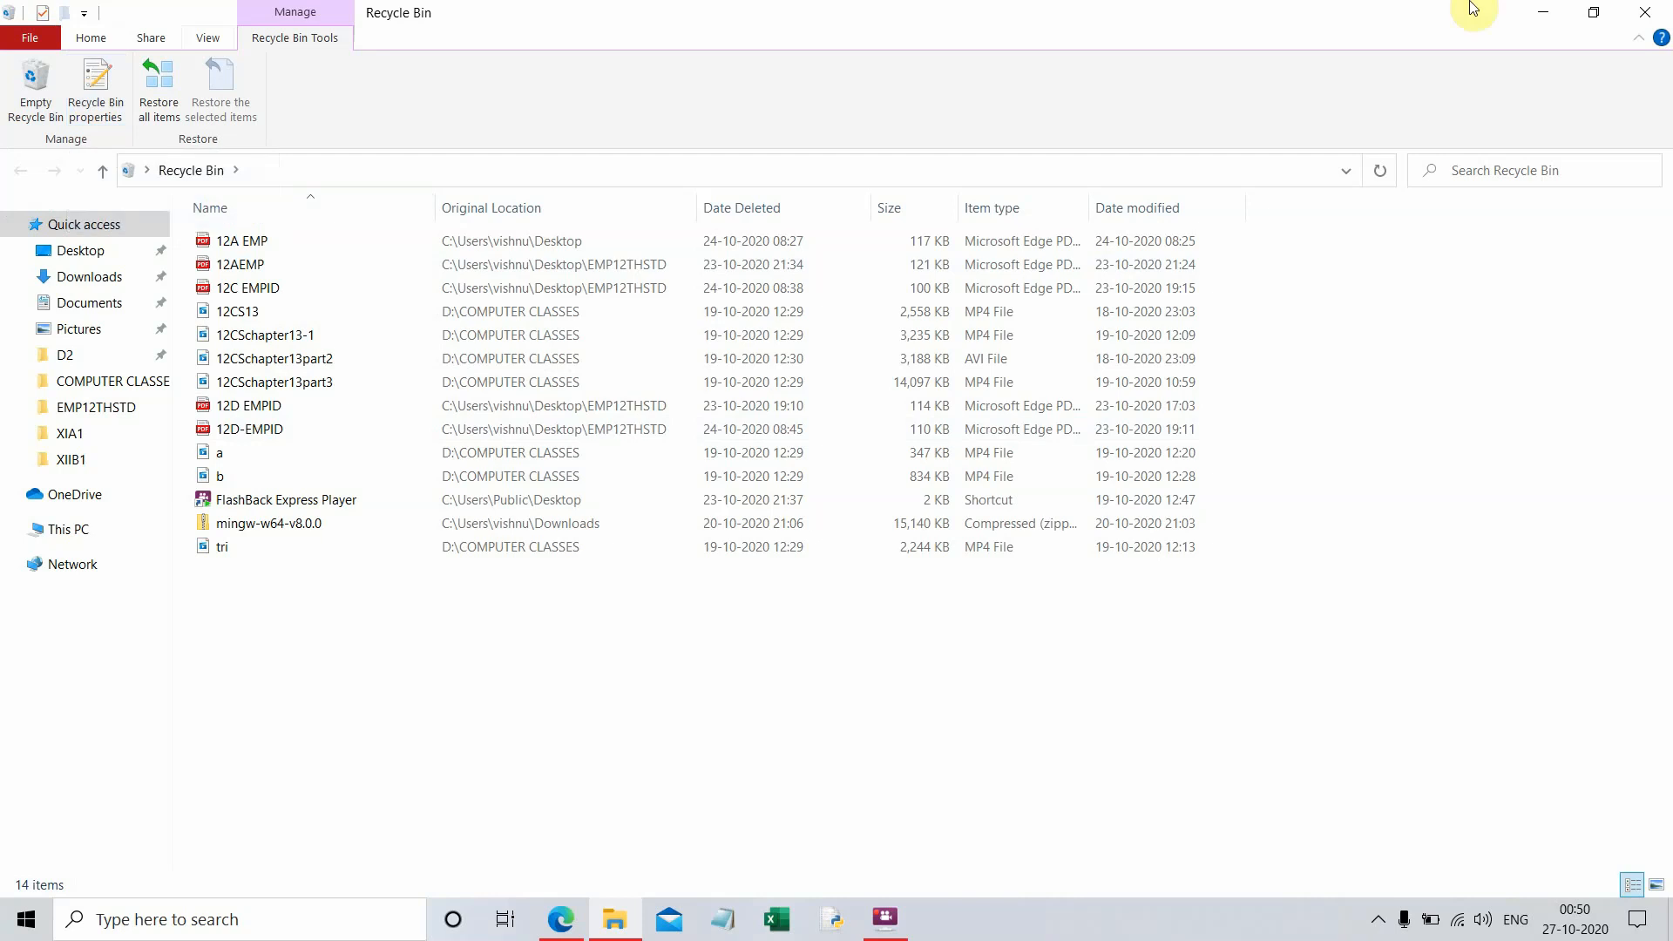
{"action": "left_click", "coordinate": [1645, 14]}
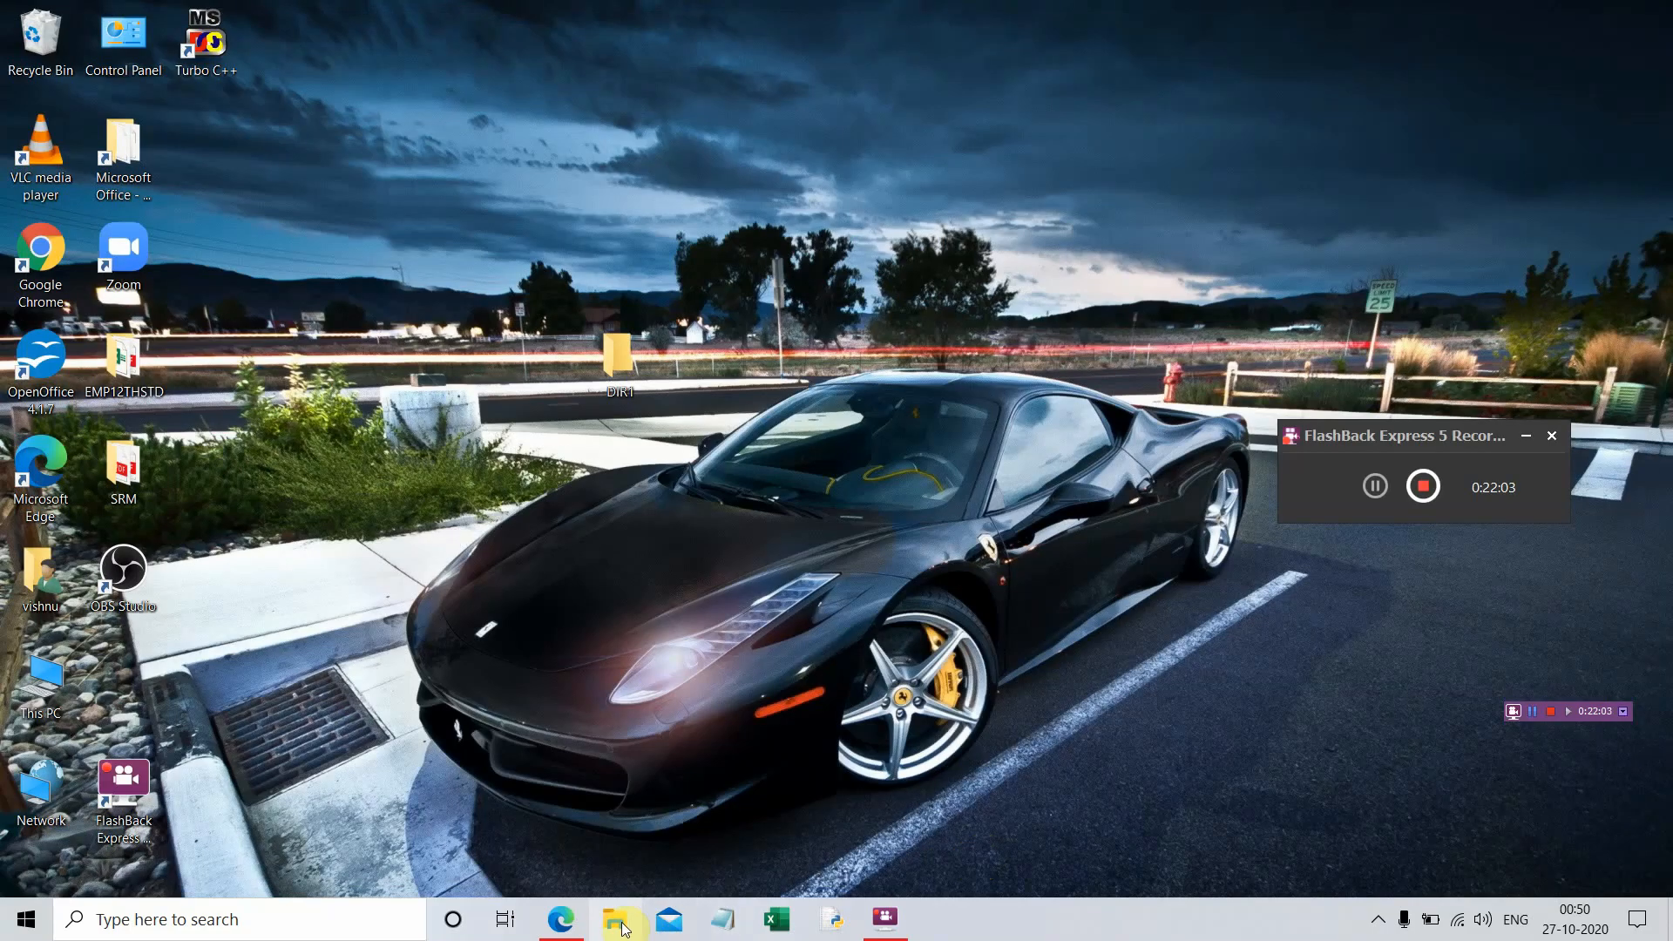
- Open the D2 folder inside COMPUTER CLASSES and permanently delete the text file A, bypassing the Recycle Bin
{"action": "left_click", "coordinate": [620, 924]}
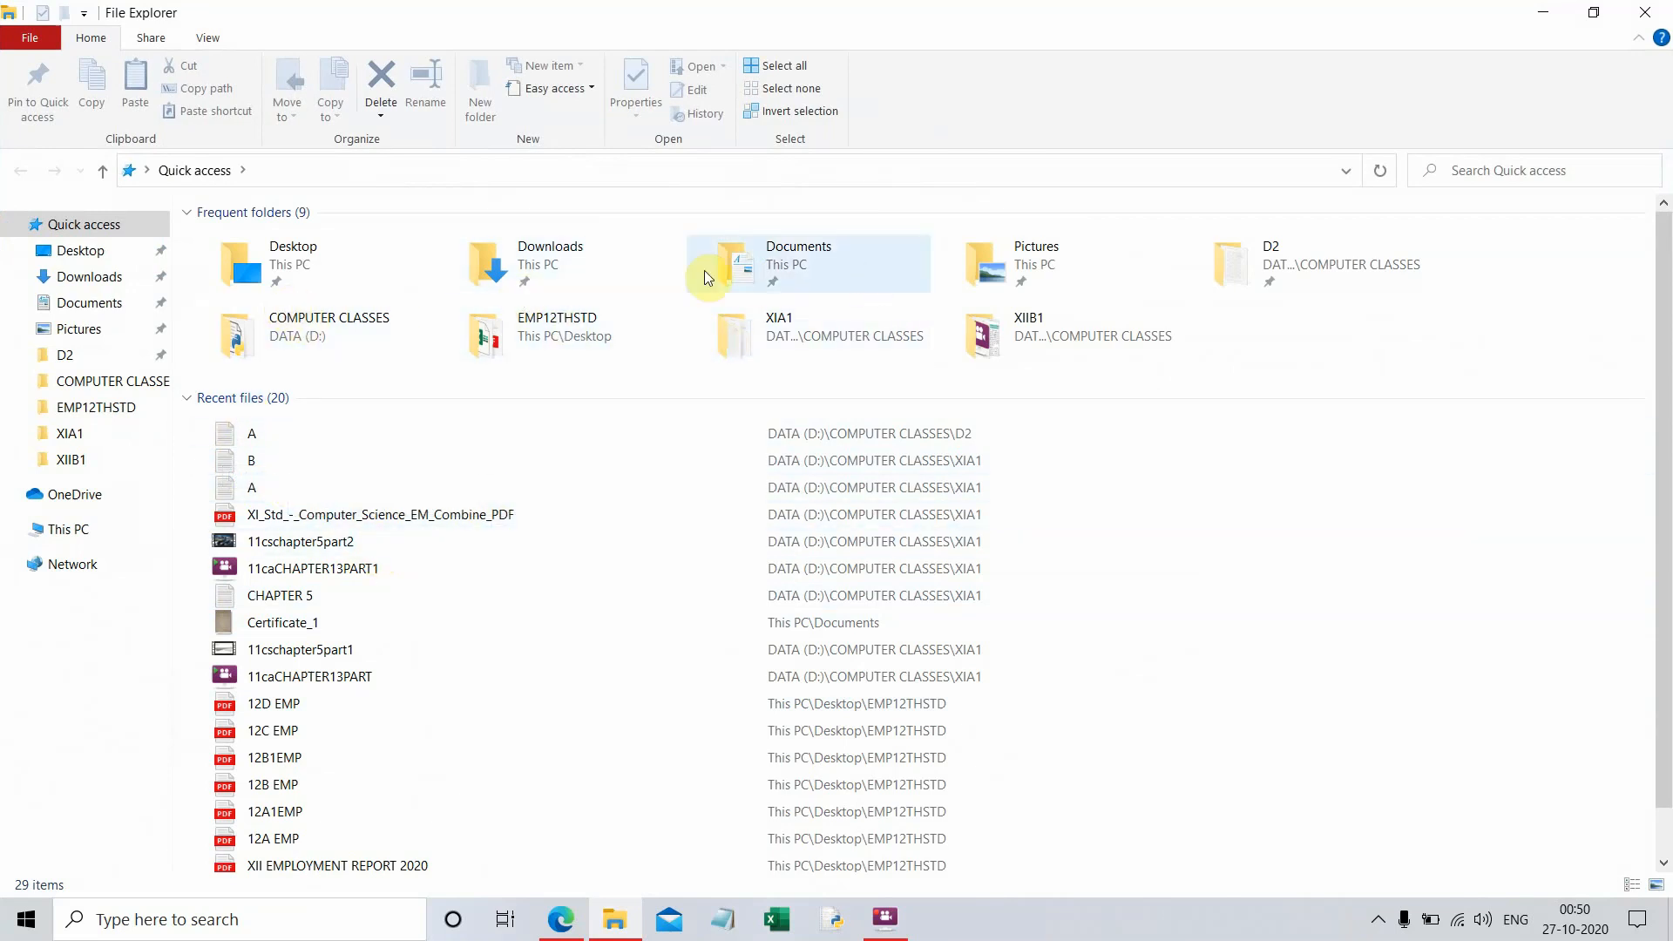
{"action": "left_click", "coordinate": [101, 386]}
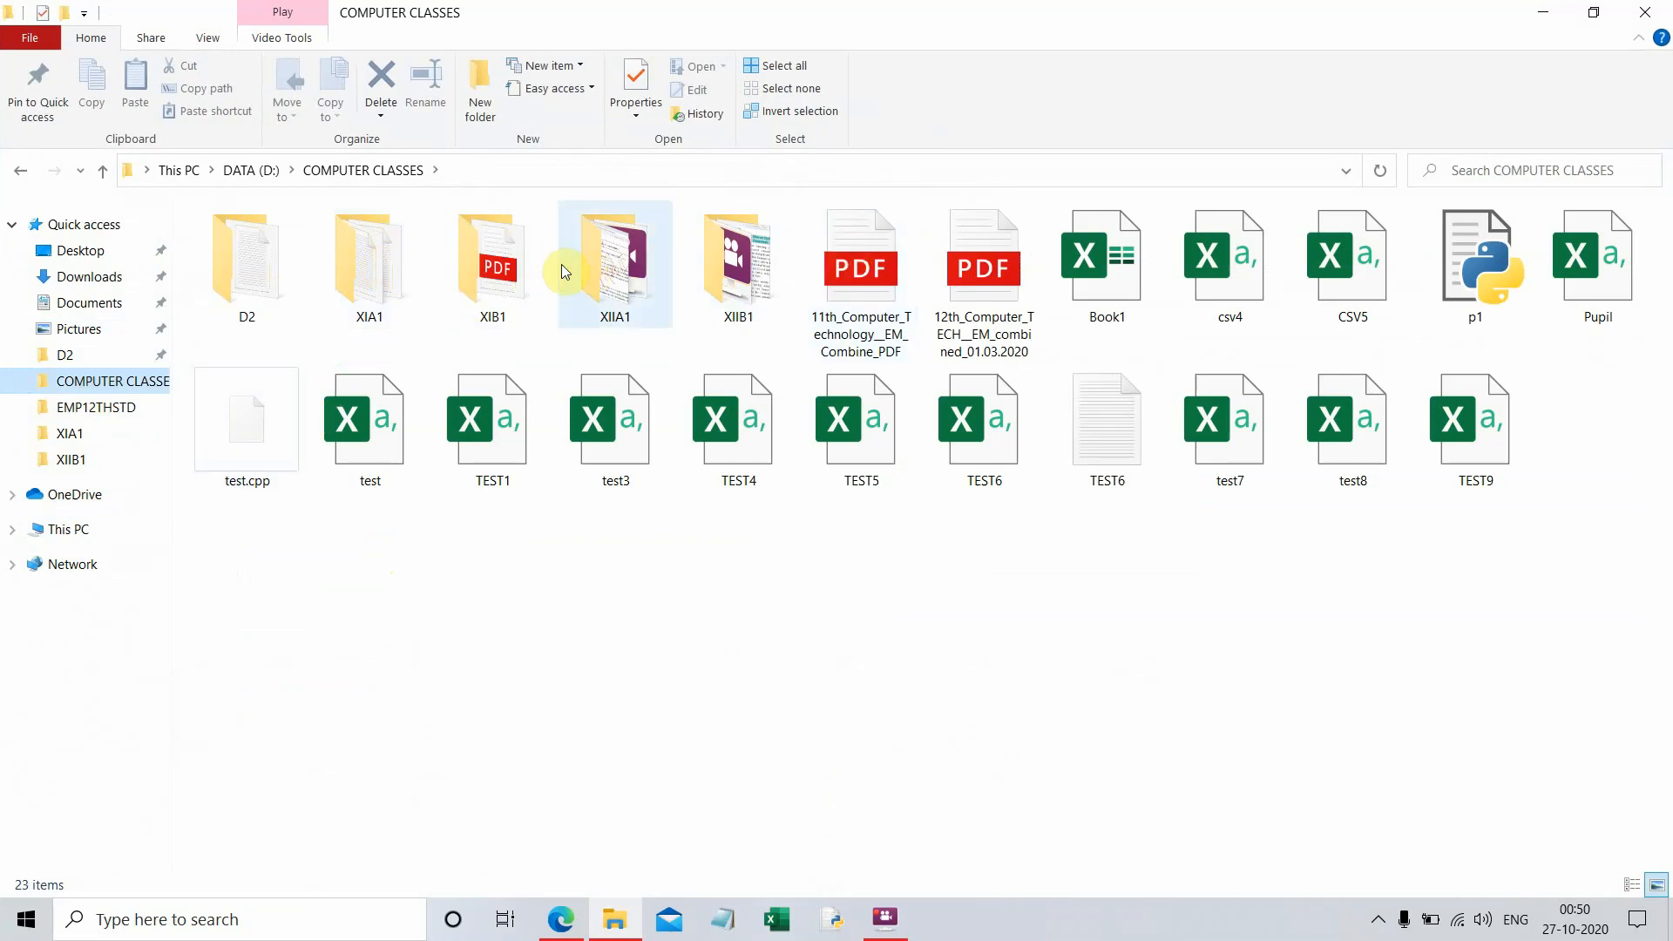
{"action": "double_click", "coordinate": [242, 301]}
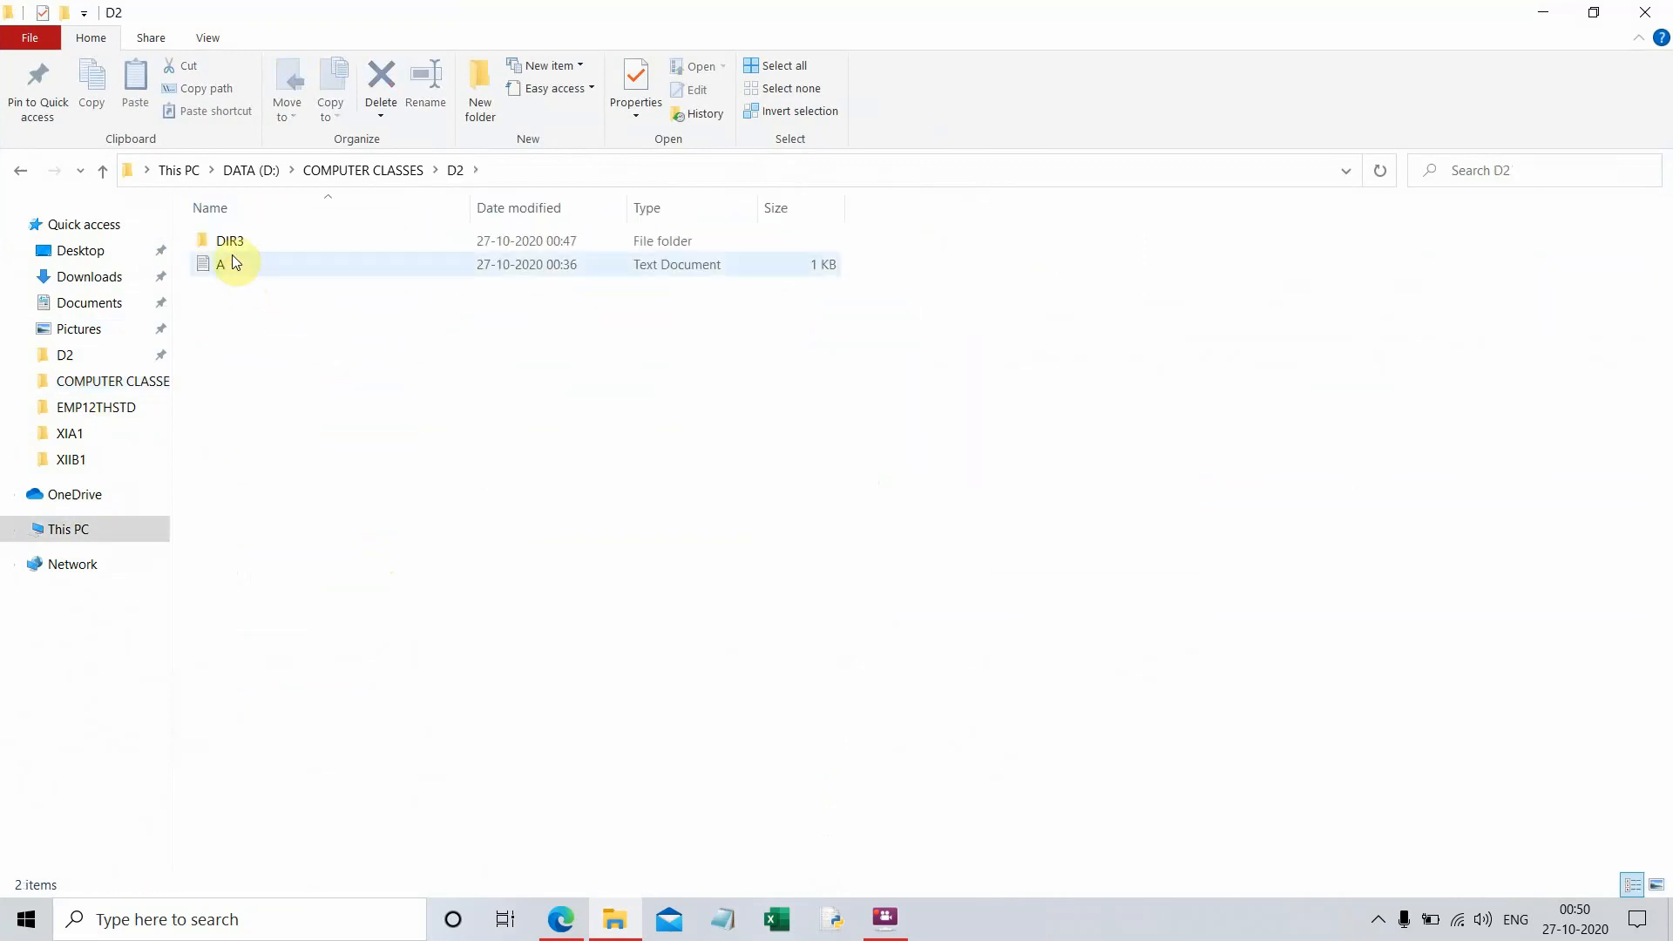
{"action": "left_click", "coordinate": [234, 271]}
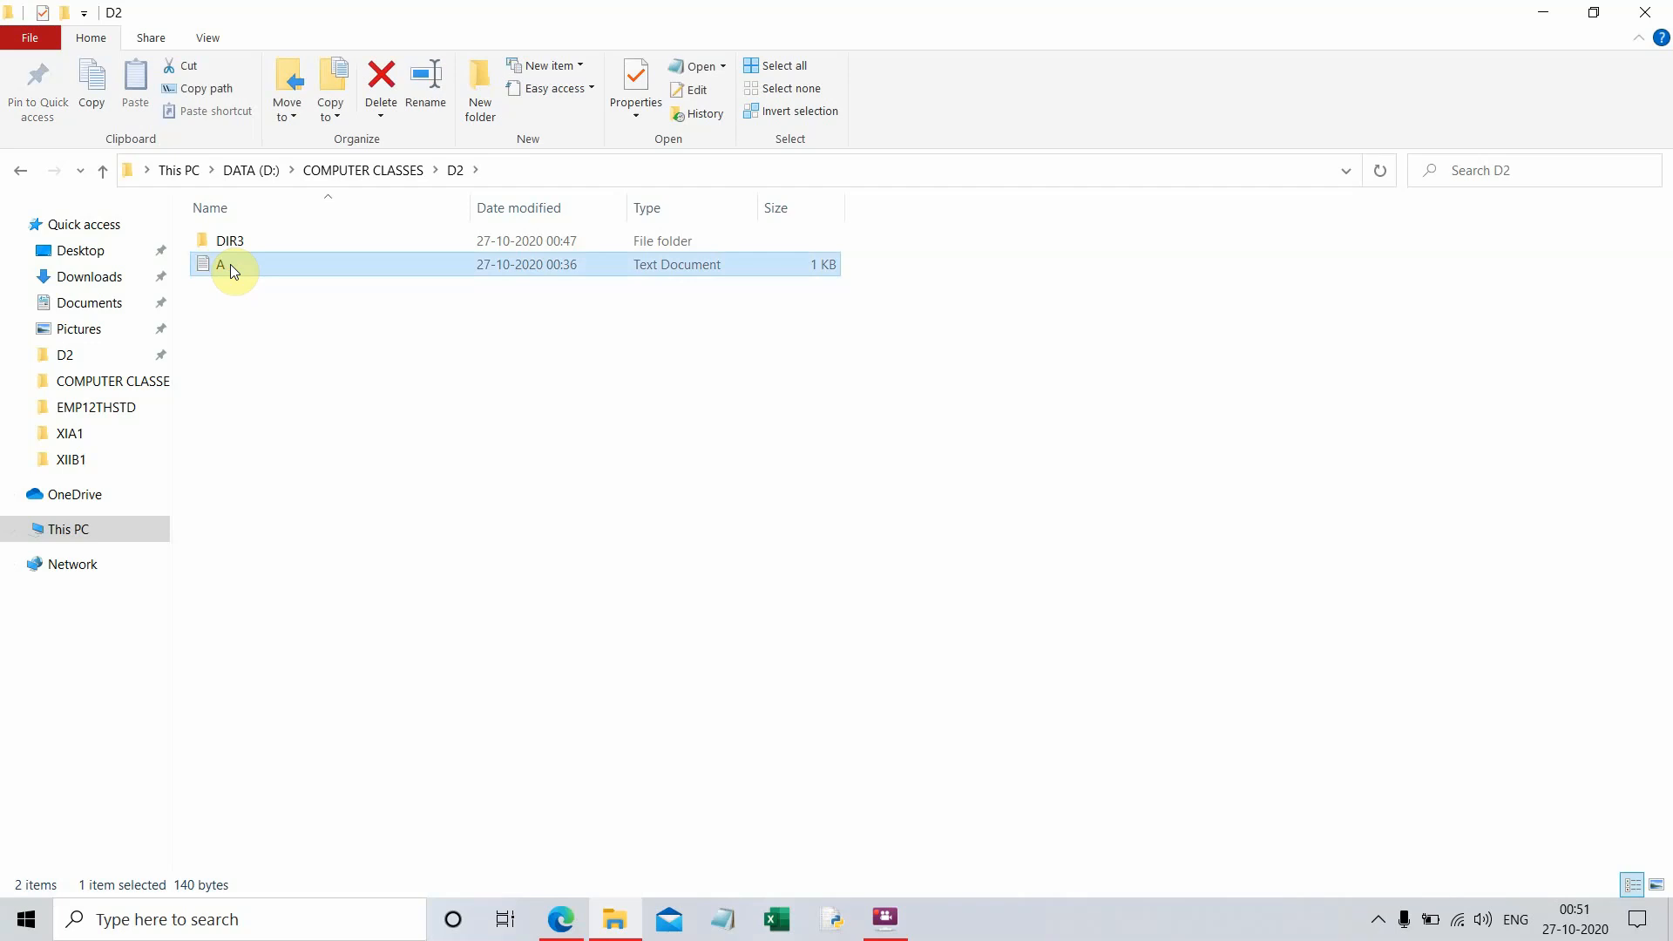
{"action": "key", "text": "shift+Delete"}
{"action": "left_click_drag", "start_coordinate": [230, 264], "coordinate": [627, 478]}
{"action": "key", "text": "Escape"}
{"action": "key", "text": "shift+Delete"}
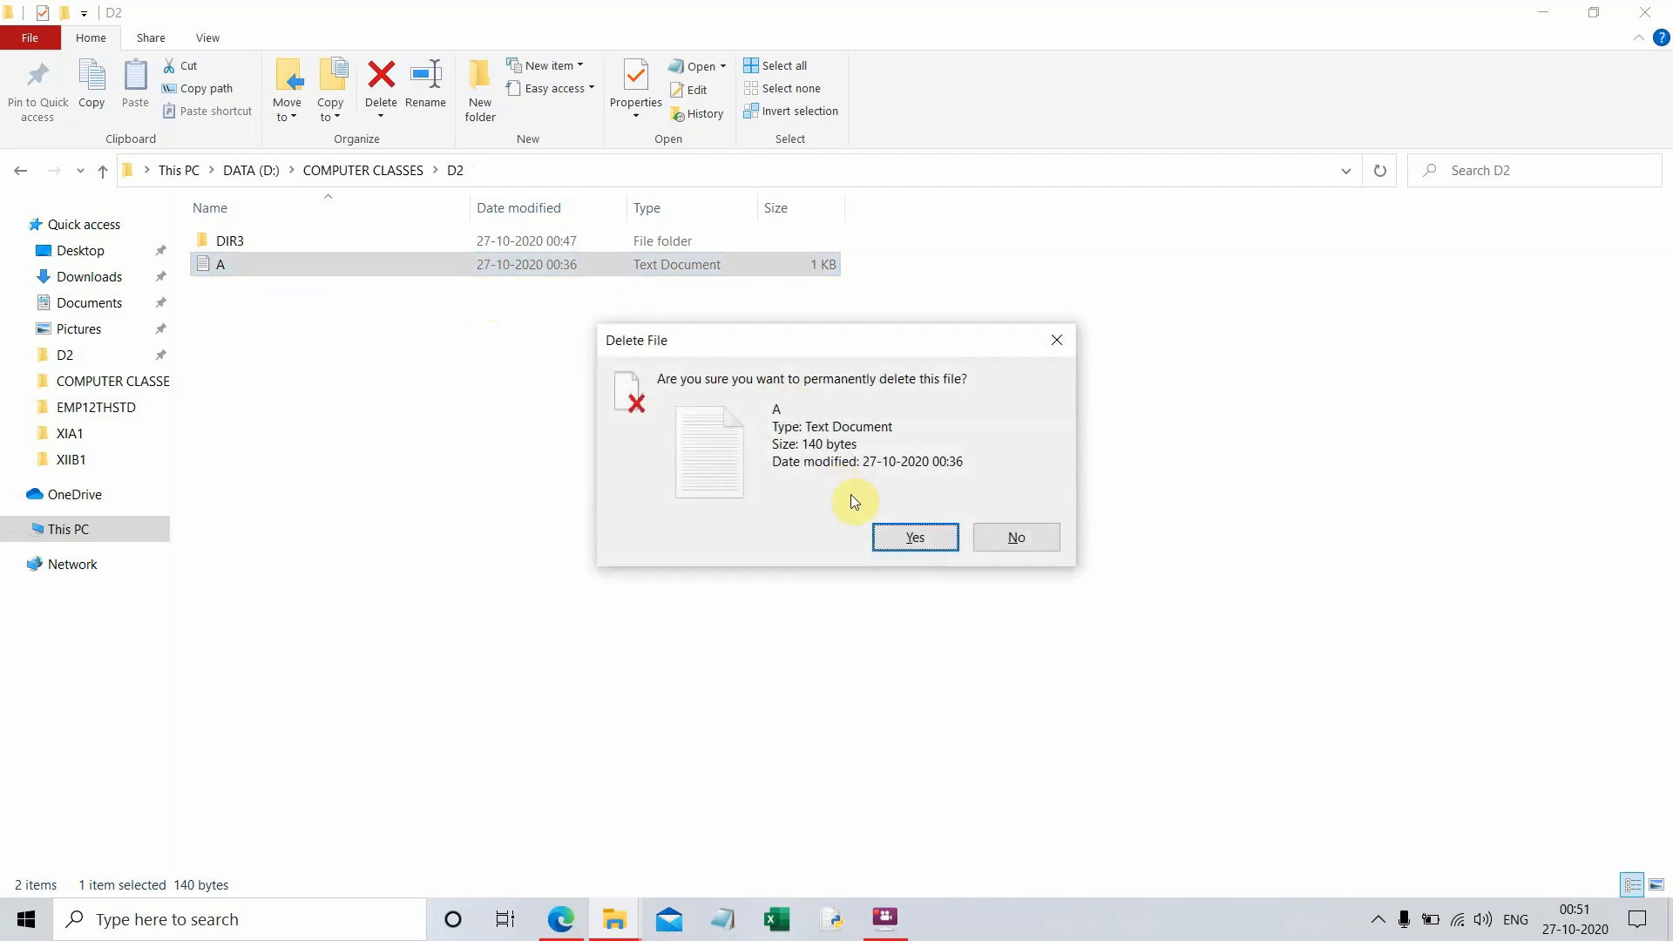
{"action": "left_click", "coordinate": [912, 540]}
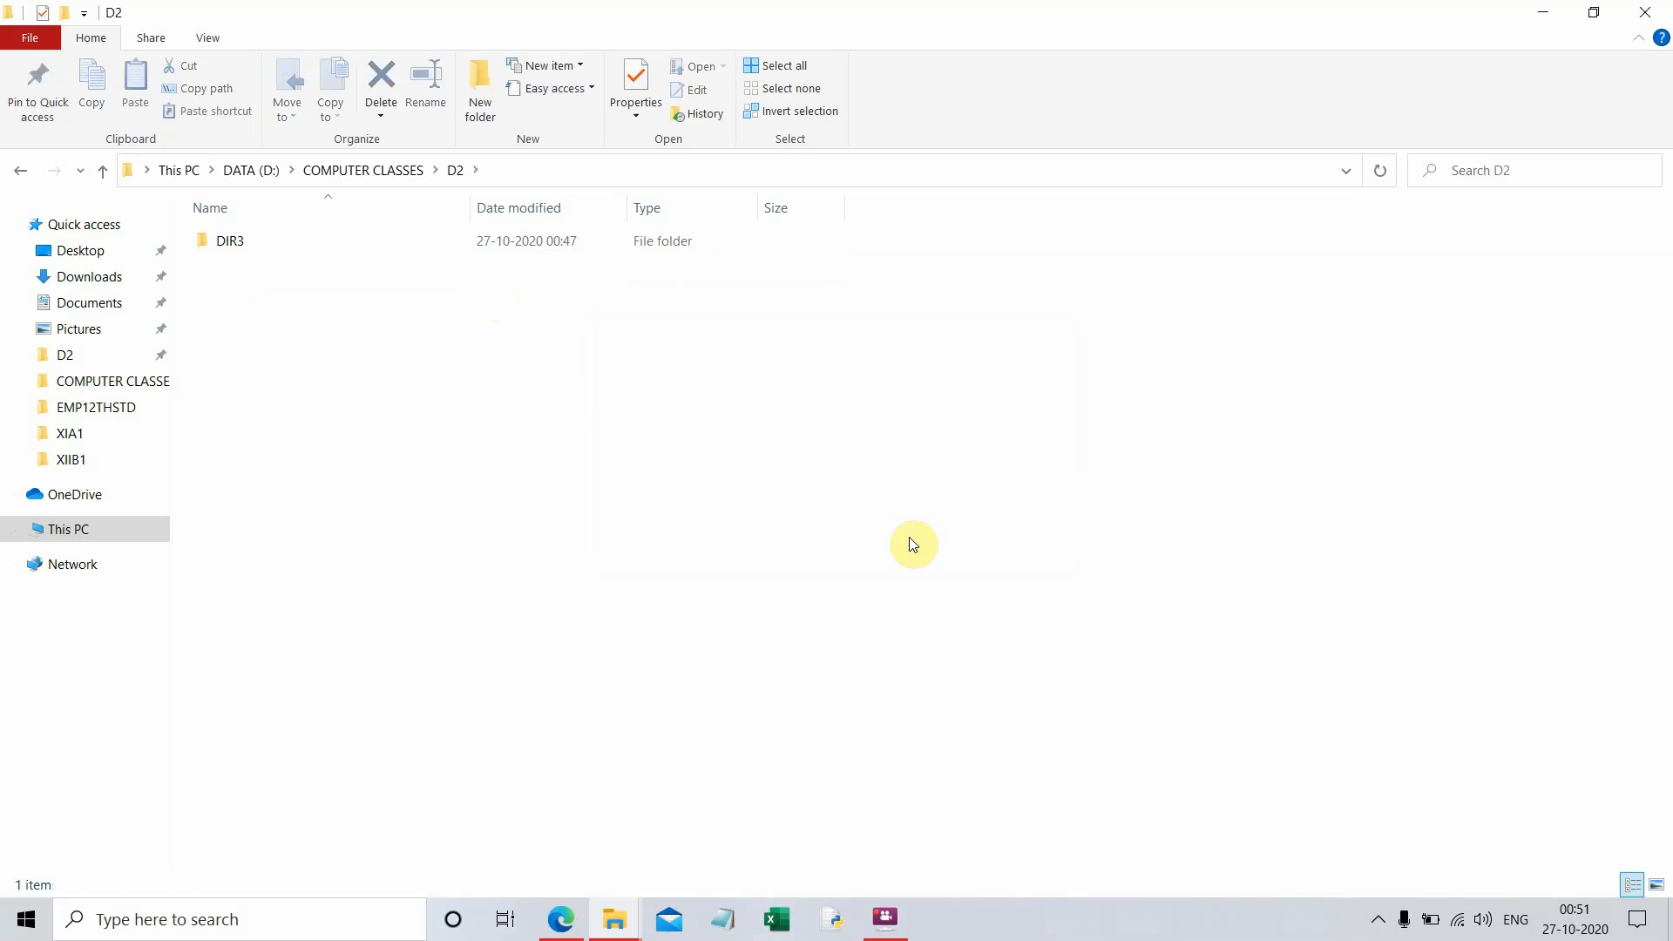
- Close the D2 folder window and dismiss the leftover delete dialogs for text file A
{"action": "left_click", "coordinate": [1644, 12]}
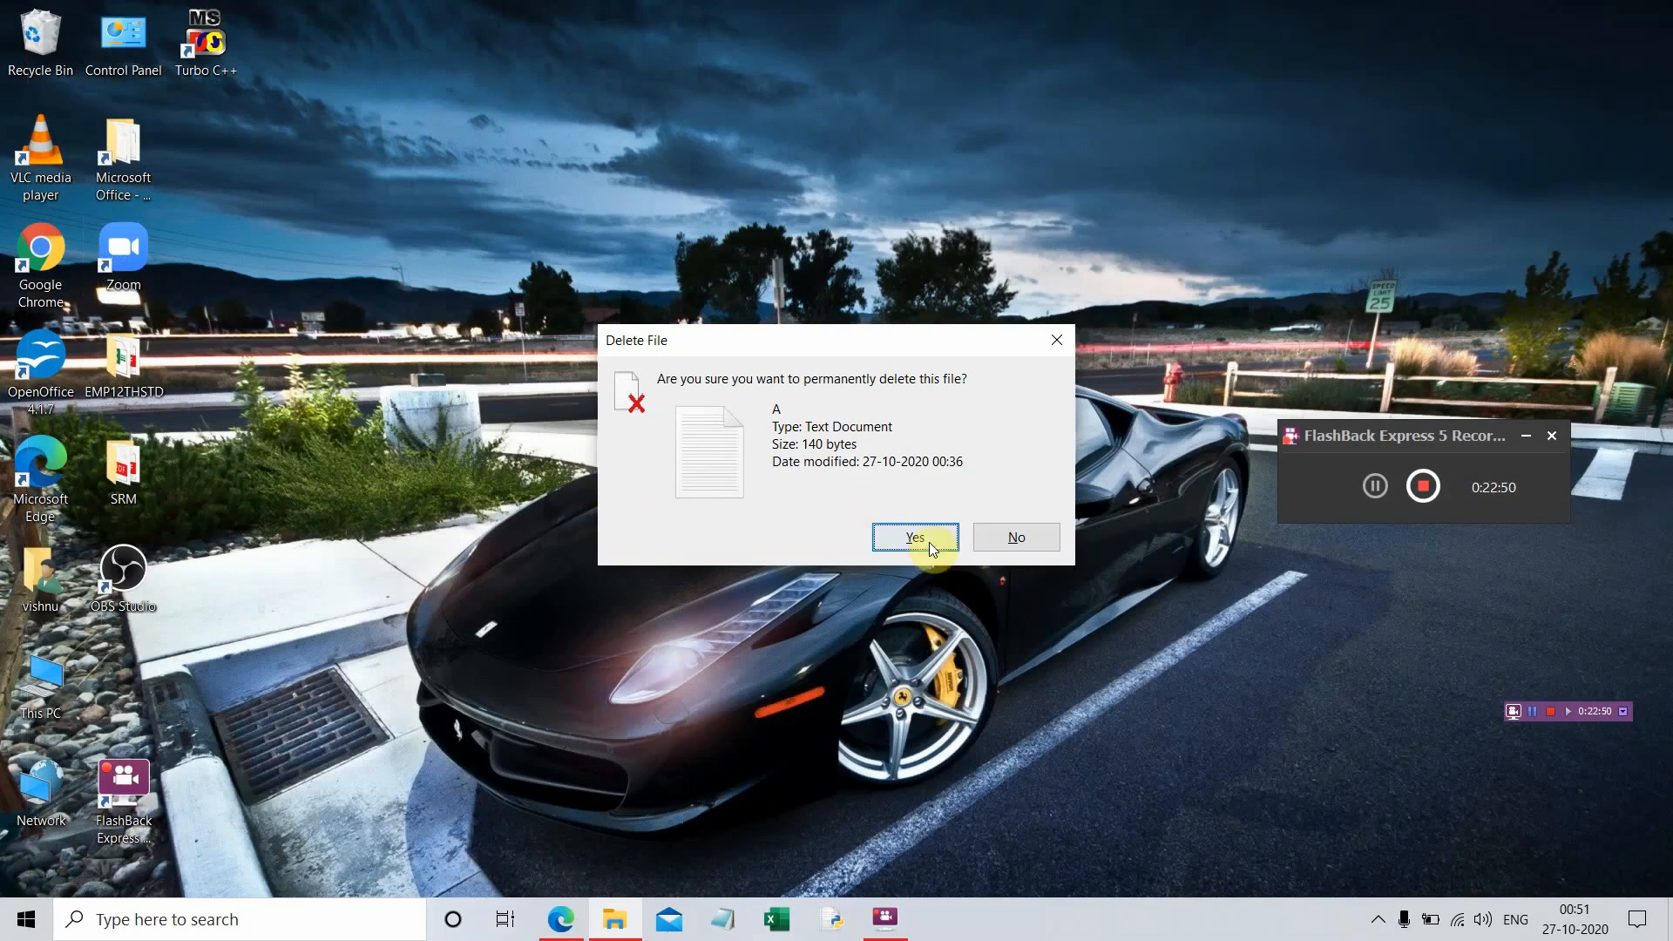
{"action": "left_click", "coordinate": [929, 542]}
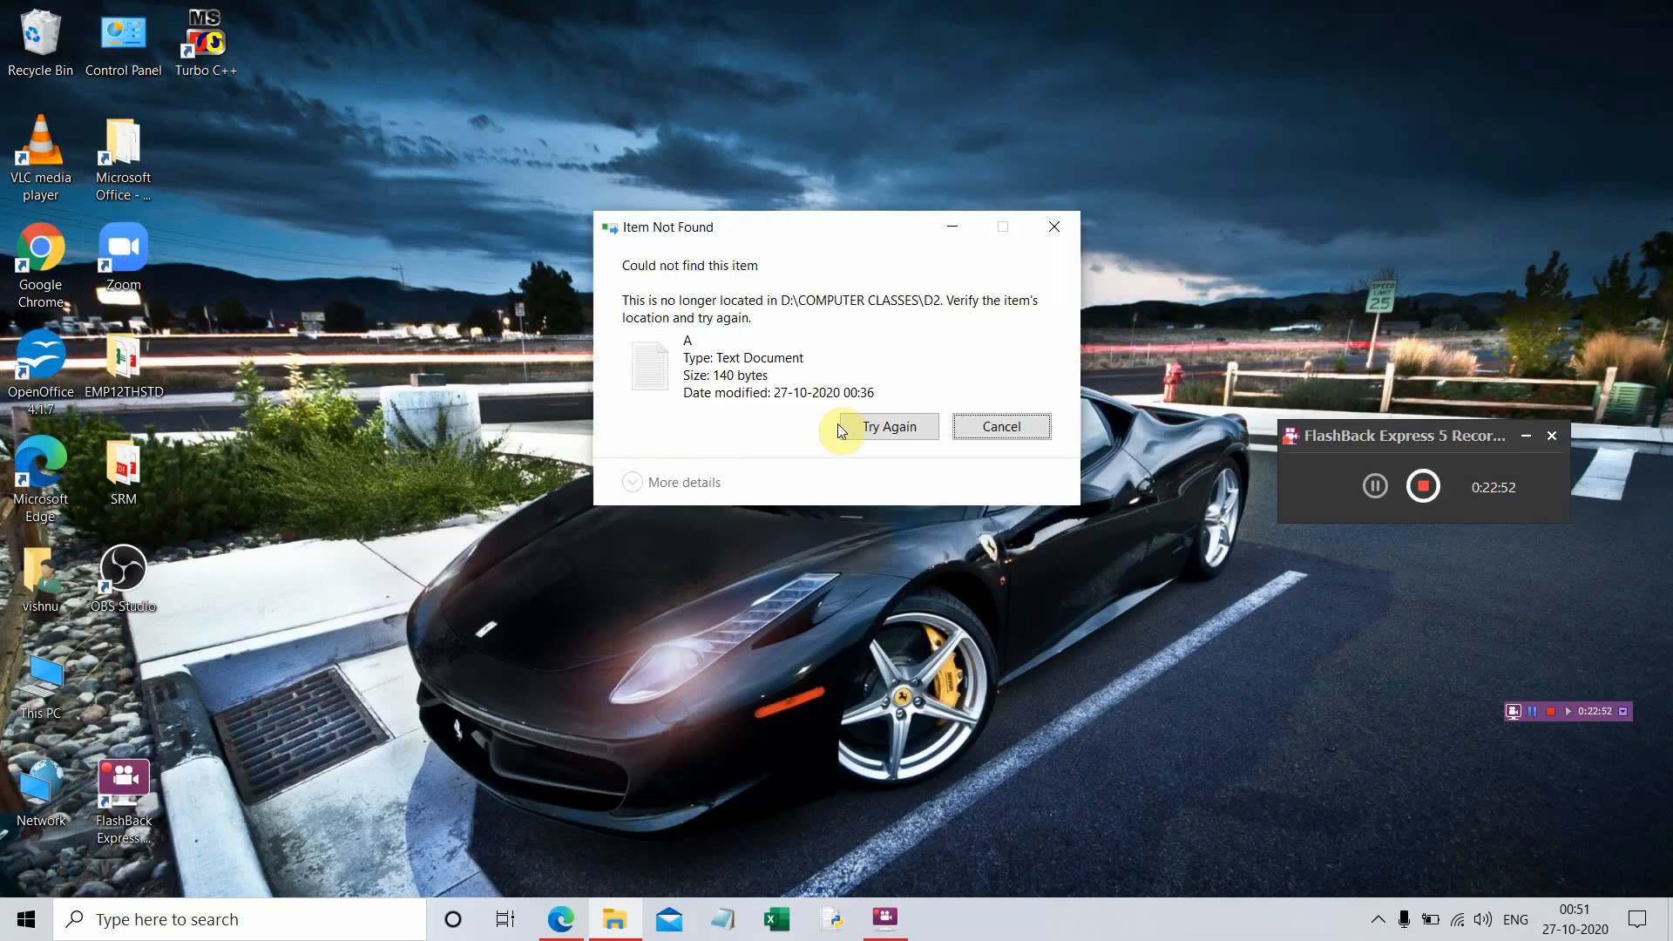
{"action": "left_click", "coordinate": [994, 428]}
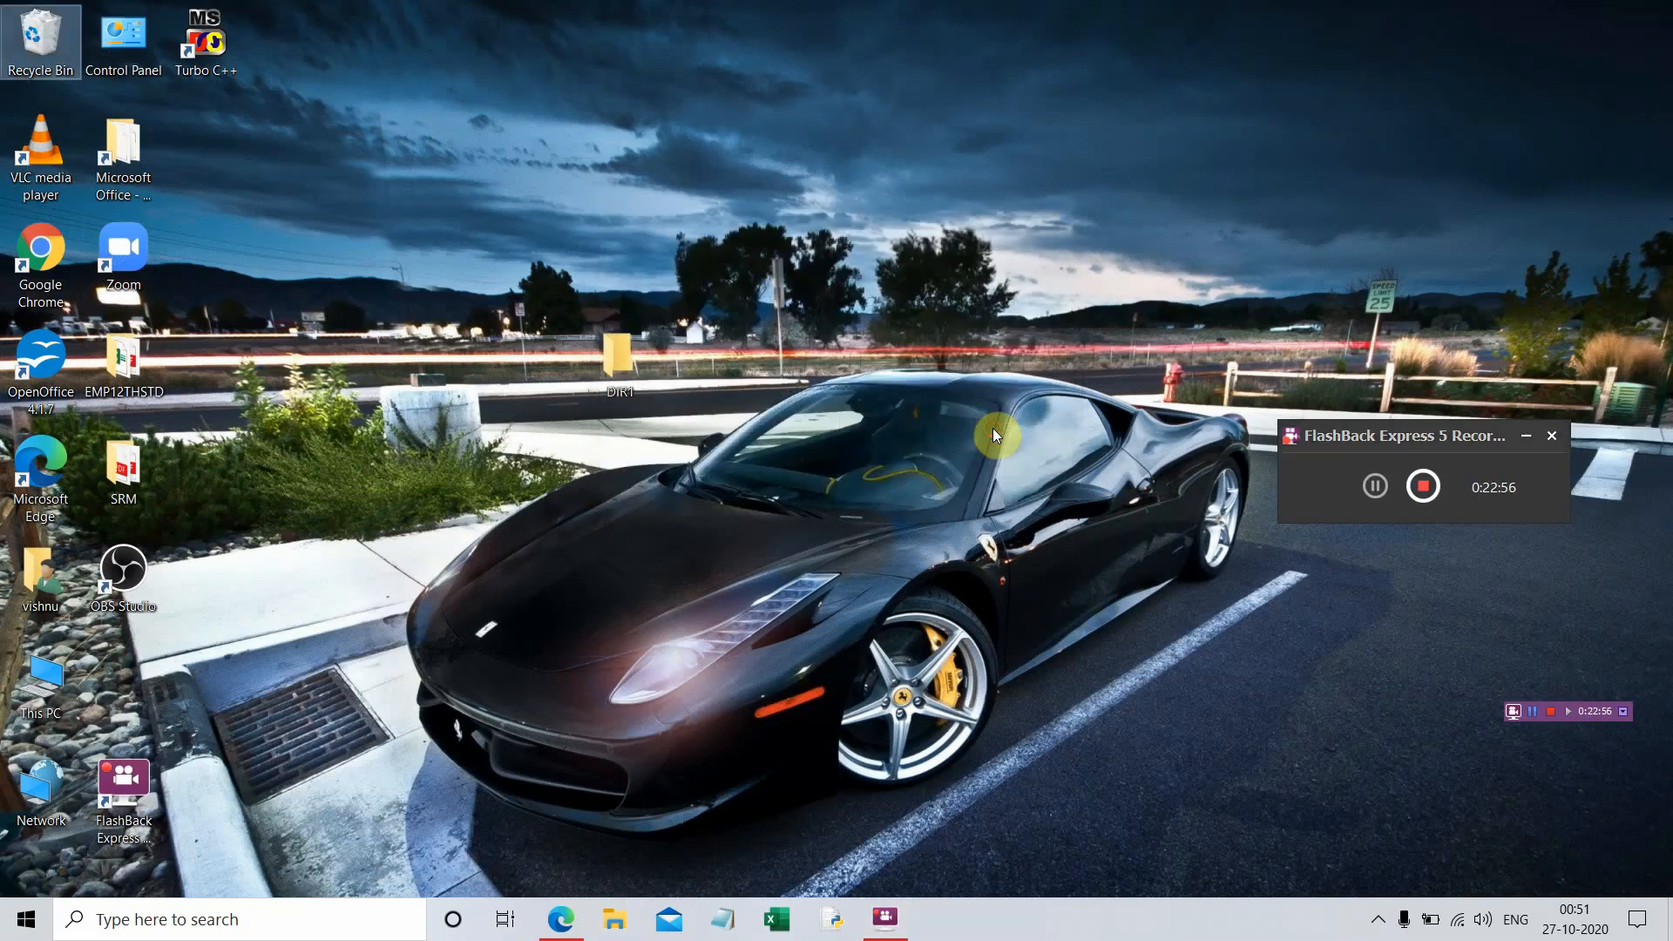
- Check the Recycle Bin contents for the permanently deleted text file A, and close the window
{"action": "double_click", "coordinate": [29, 83]}
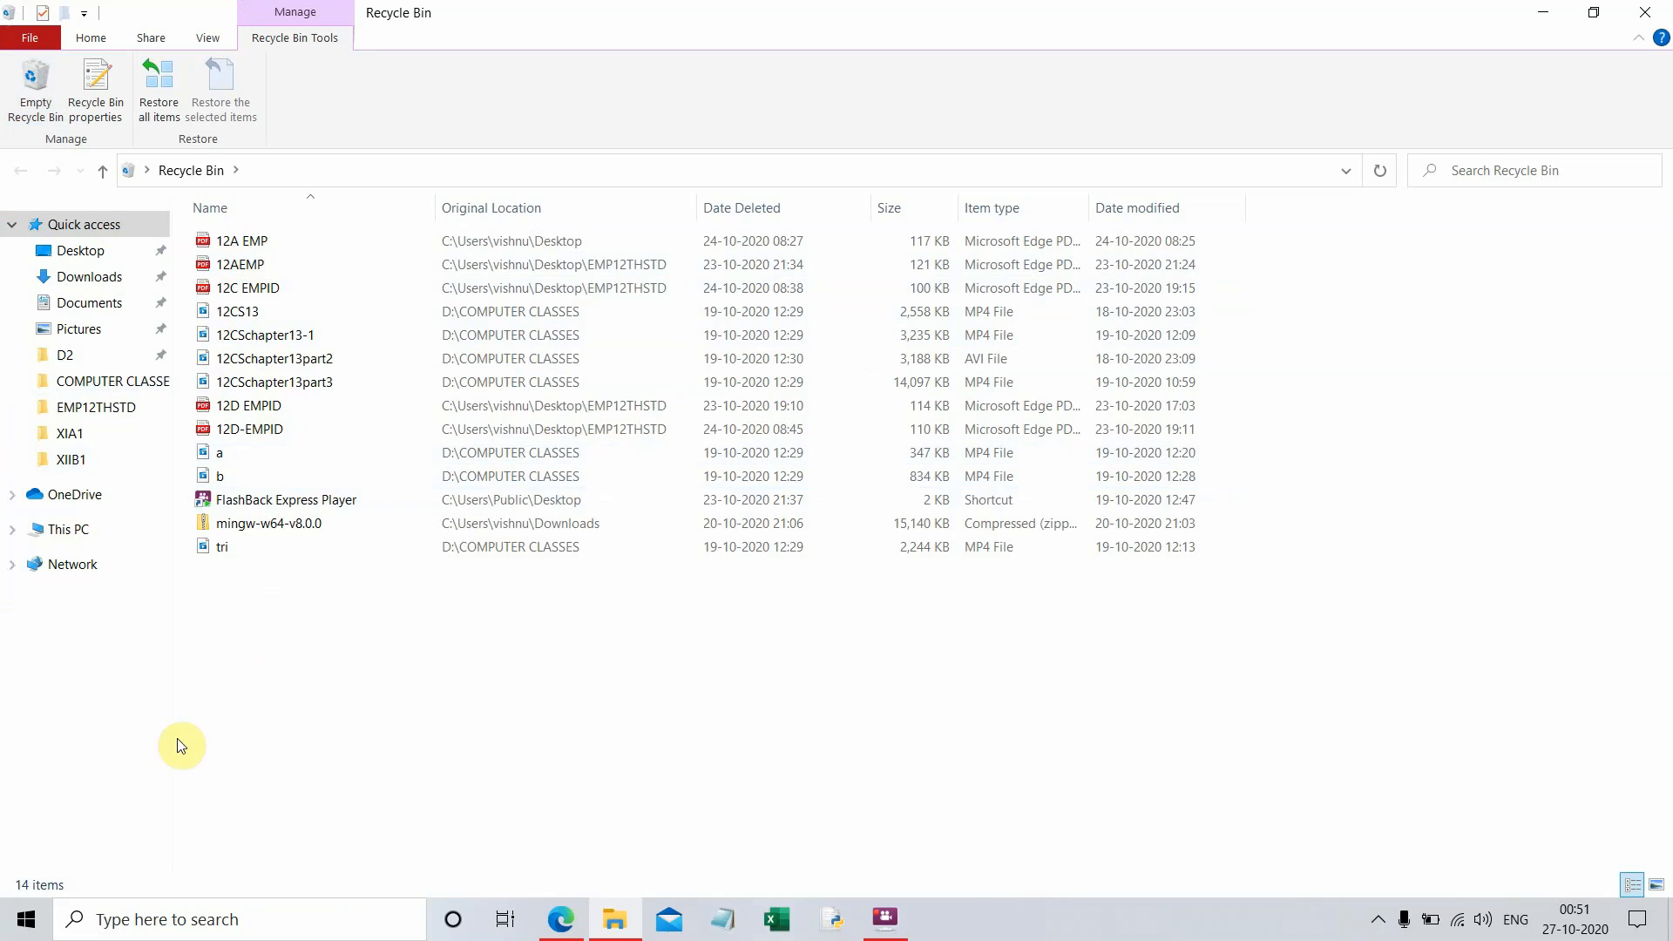
{"action": "left_click", "coordinate": [213, 523]}
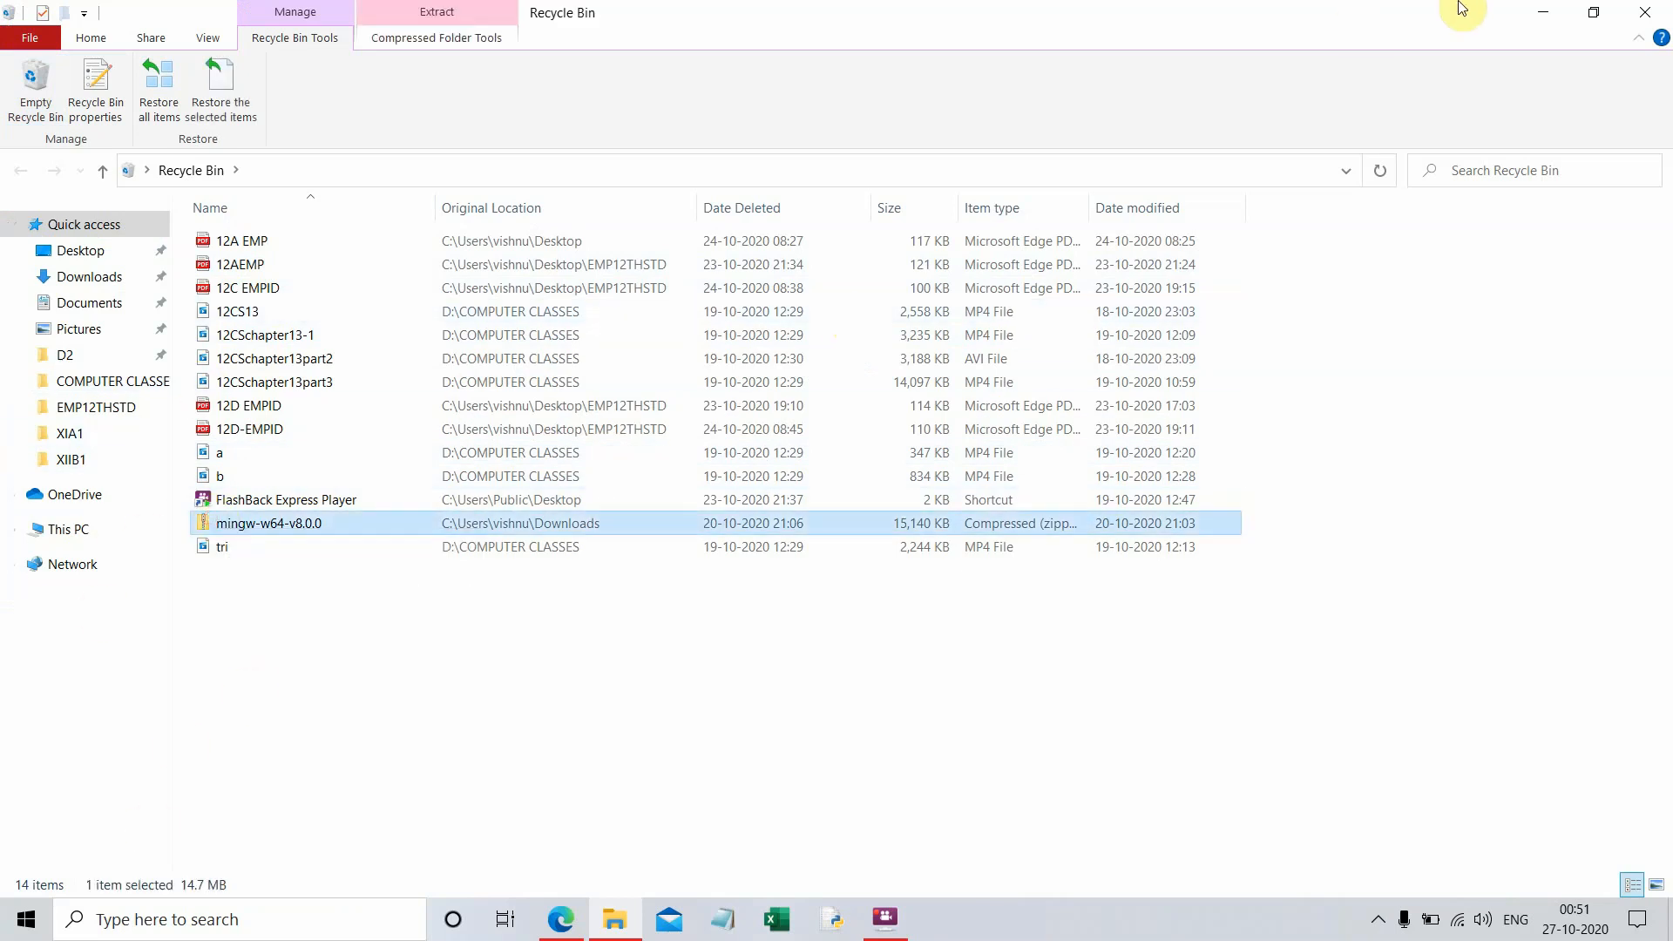
{"action": "left_click", "coordinate": [1651, 24]}
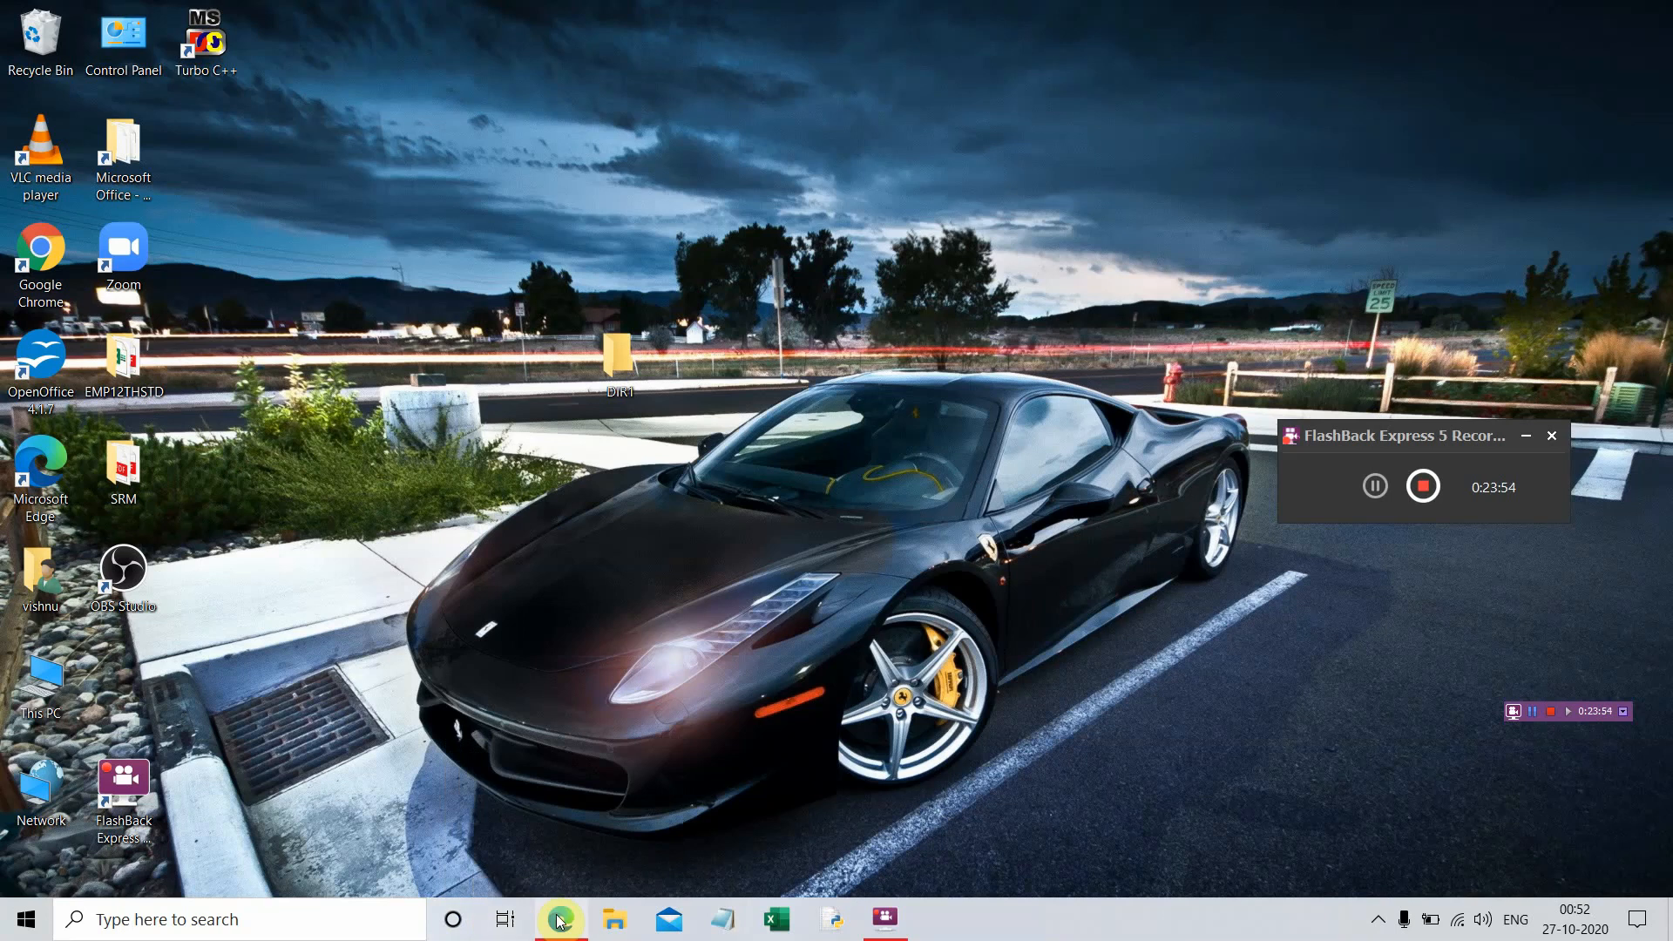
- Switch to the Computer Science textbook PDF in Microsoft Edge and review its pages from Finding Files and Folders back to Computer Icon
{"action": "mouse_move", "coordinate": [559, 920]}
{"action": "left_click", "coordinate": [577, 817]}
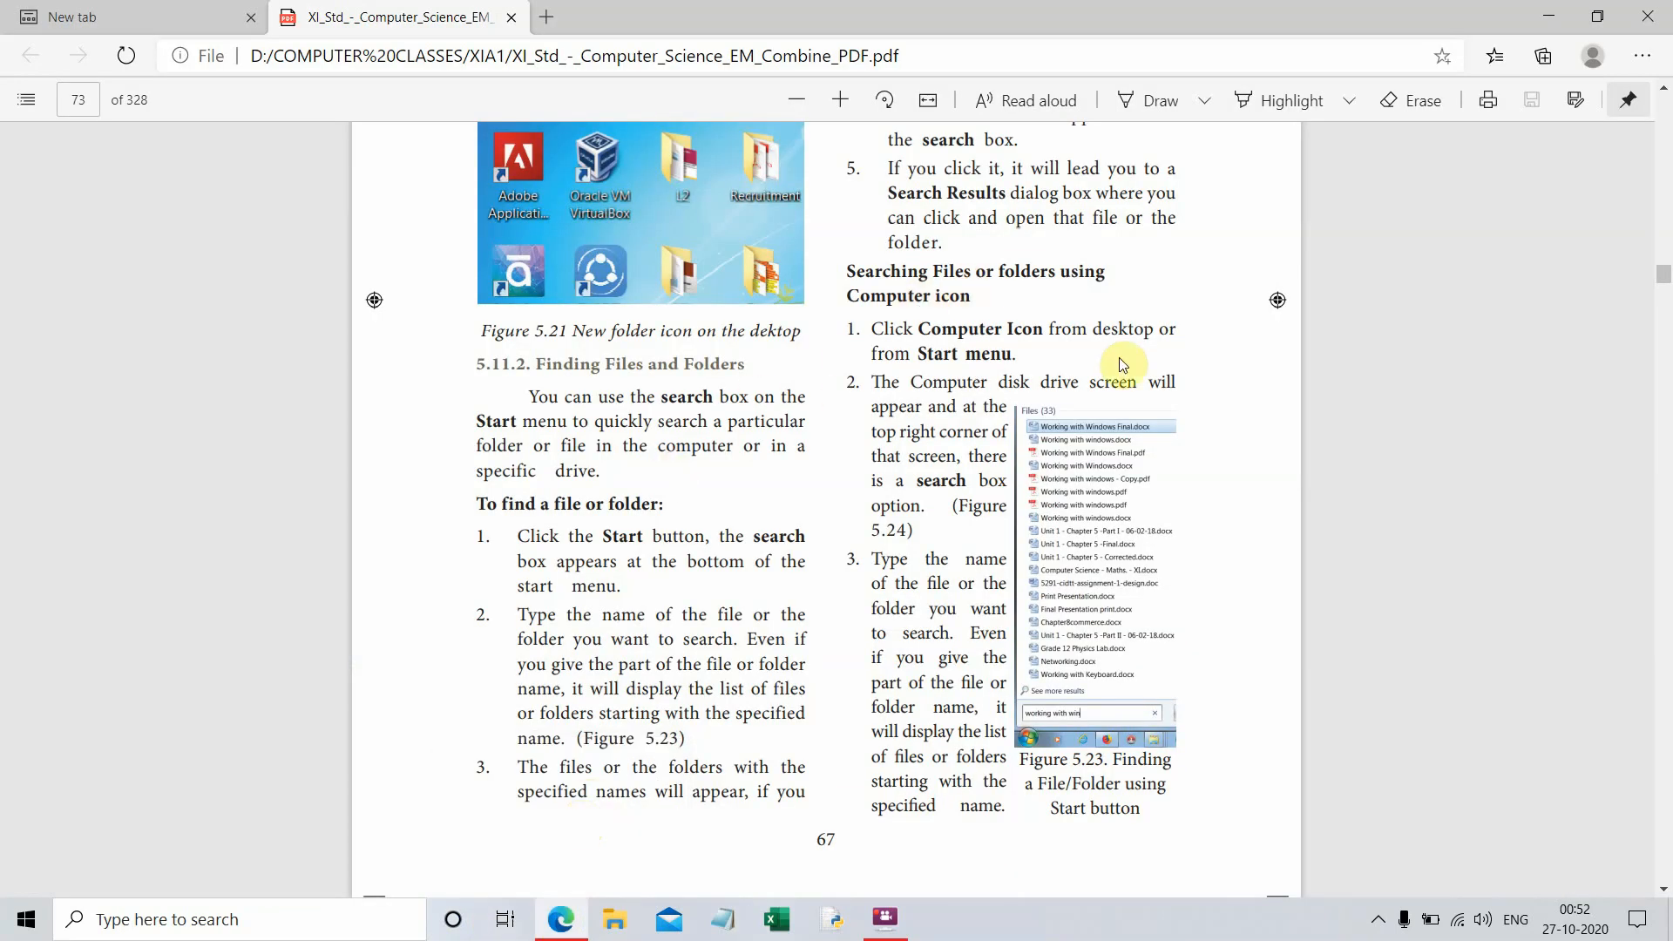
{"action": "scroll", "coordinate": [1100, 379], "scroll_direction": "up", "scroll_amount": 5}
{"action": "scroll", "coordinate": [1100, 379], "scroll_direction": "up", "scroll_amount": 10}
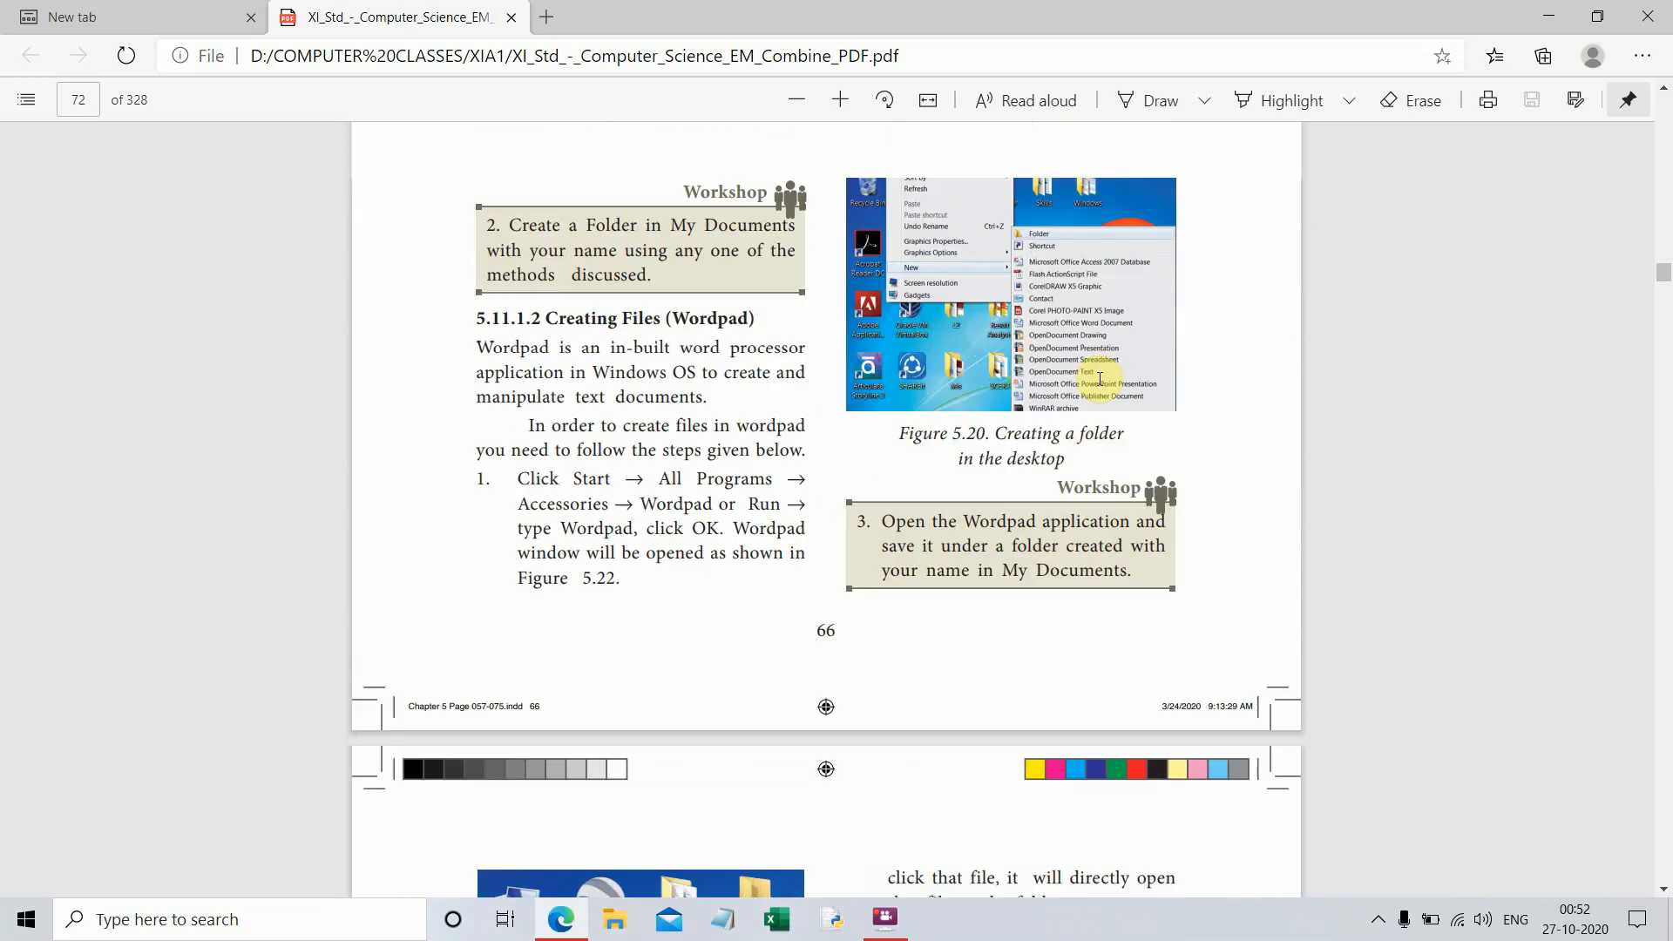
{"action": "scroll", "coordinate": [1100, 379], "scroll_direction": "up", "scroll_amount": 10}
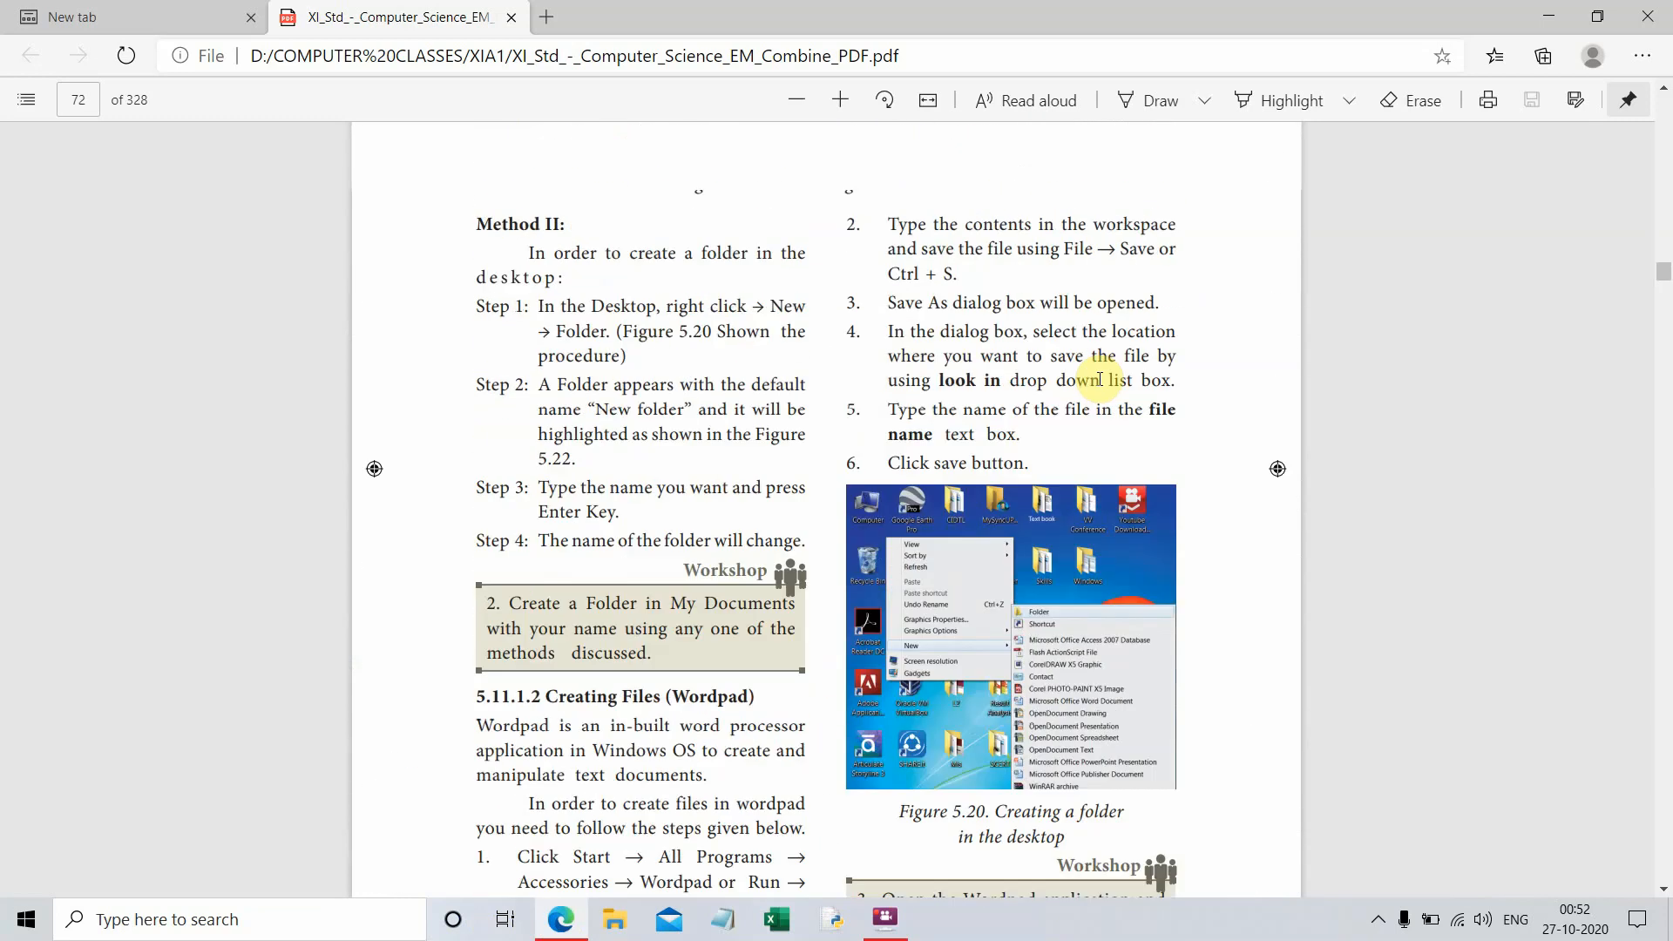
{"action": "scroll", "coordinate": [1100, 379], "scroll_direction": "up", "scroll_amount": 1}
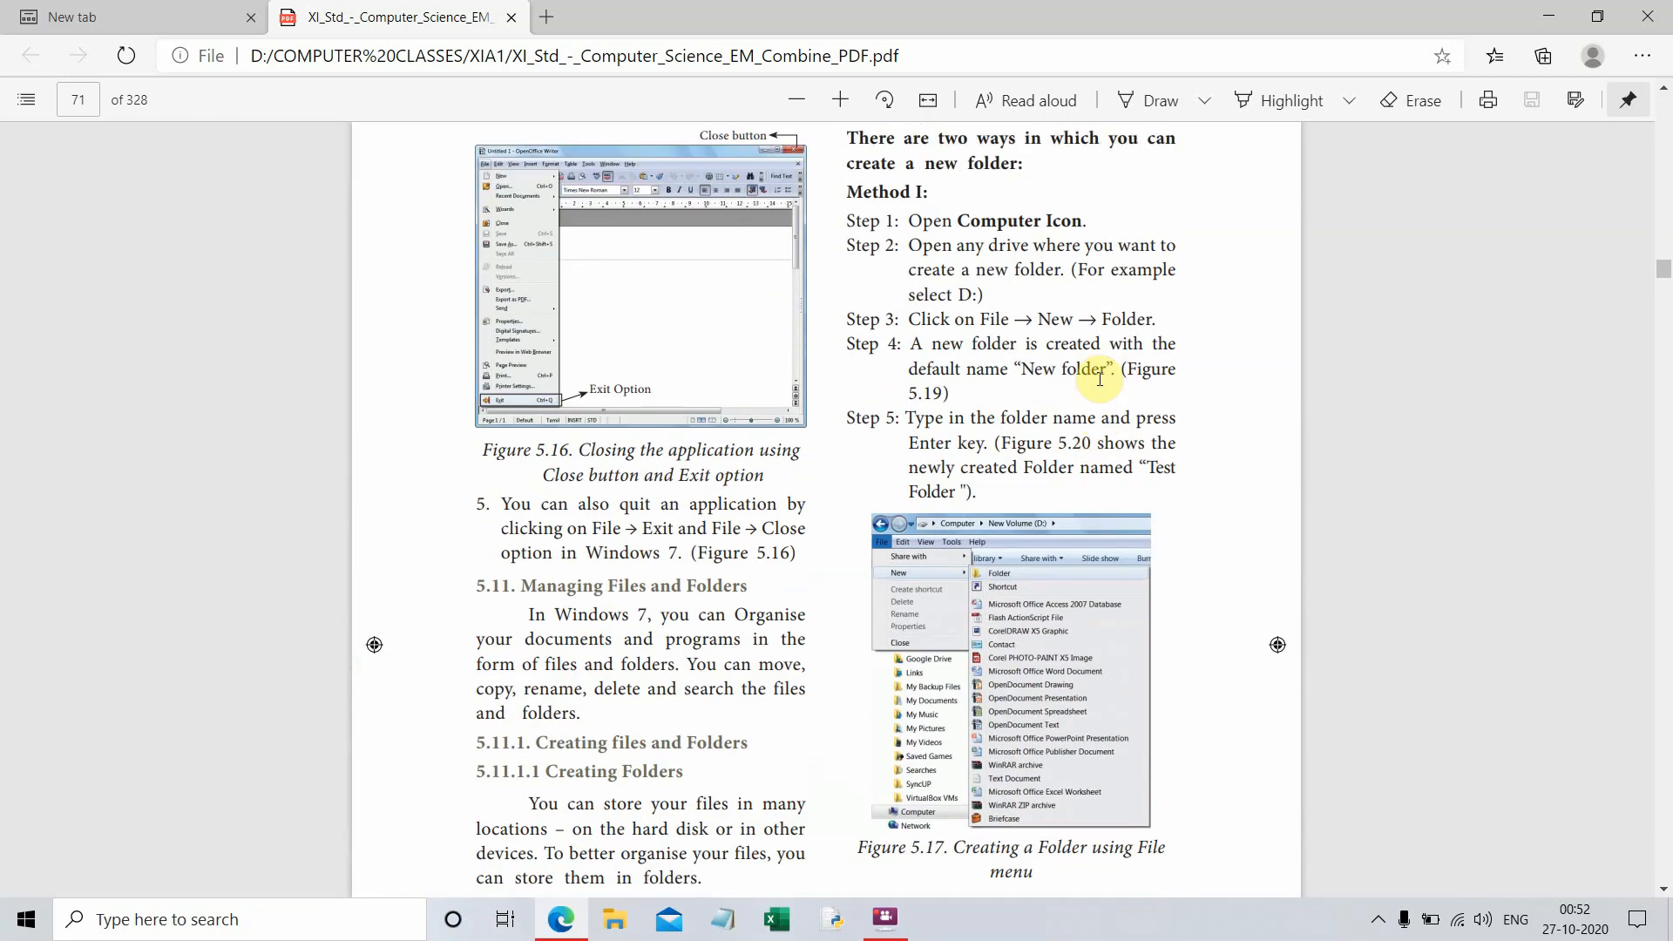
{"action": "scroll", "coordinate": [1100, 379], "scroll_direction": "up", "scroll_amount": 4}
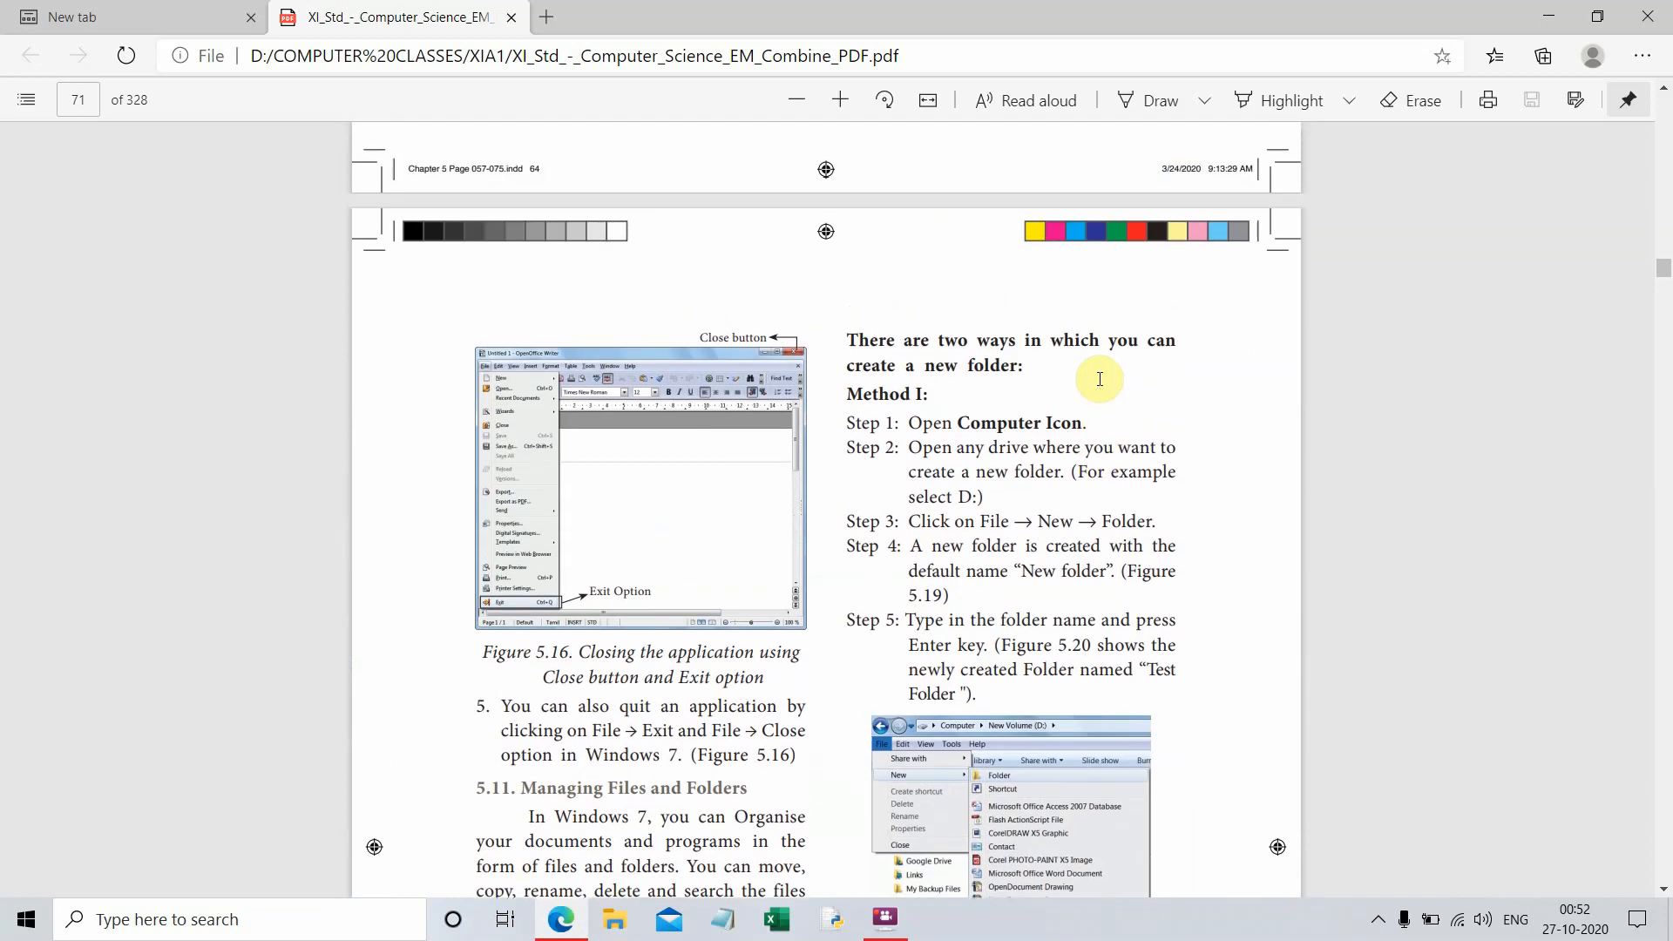
{"action": "scroll", "coordinate": [1100, 379], "scroll_direction": "up", "scroll_amount": 10}
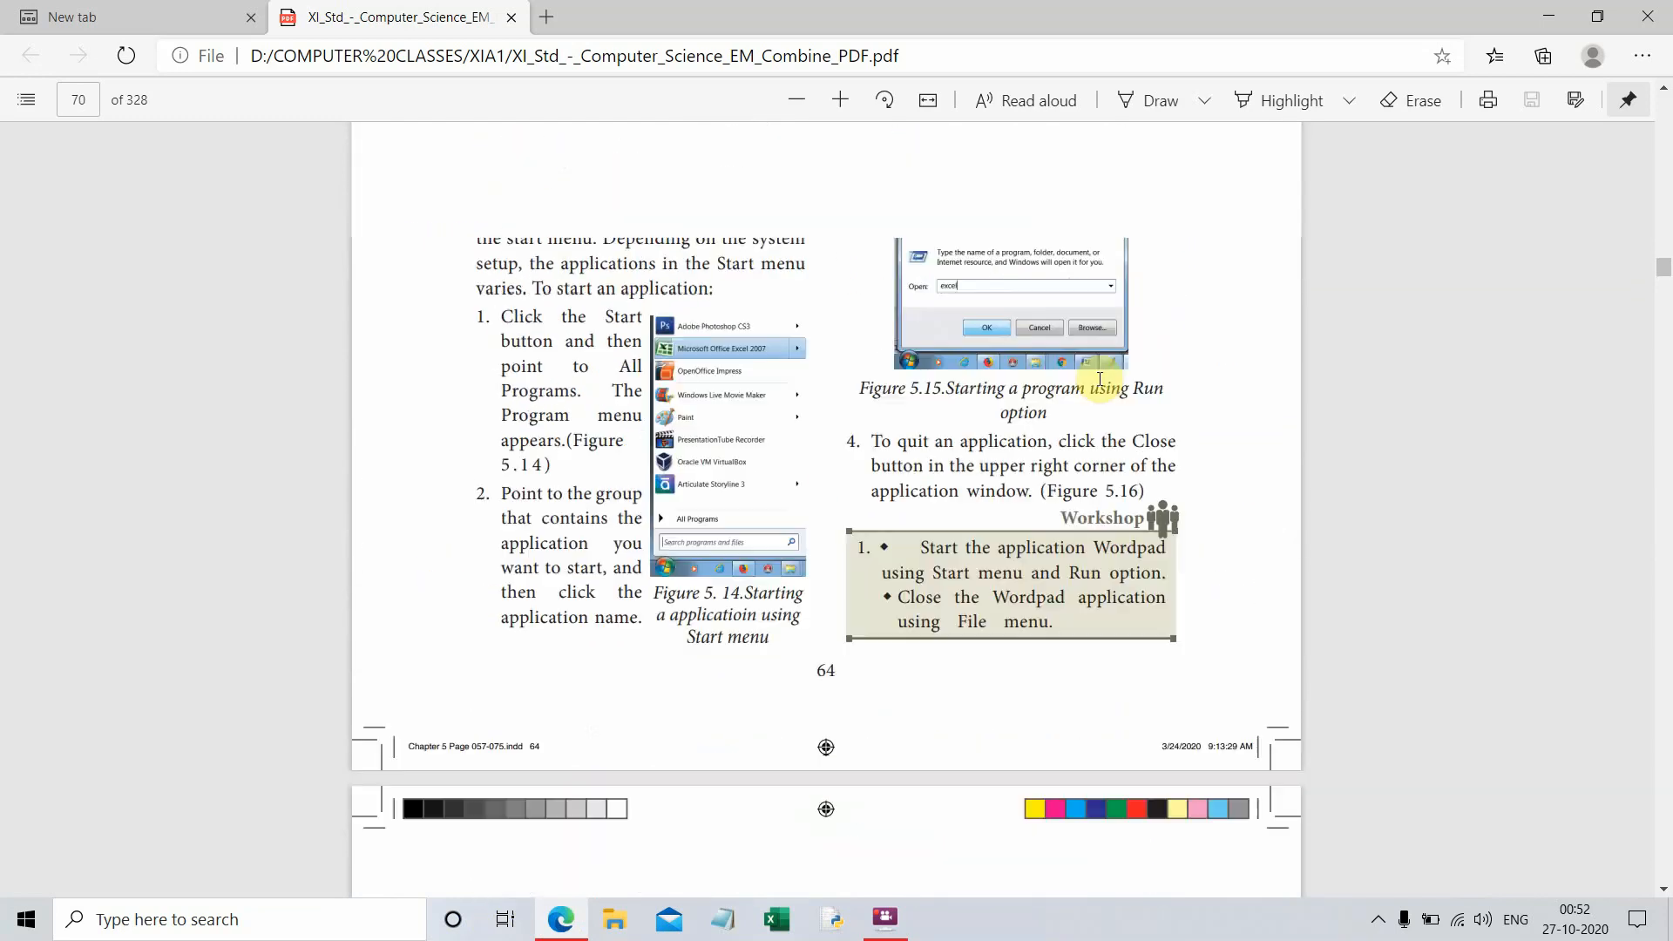
{"action": "scroll", "coordinate": [1100, 379], "scroll_direction": "down", "scroll_amount": 5}
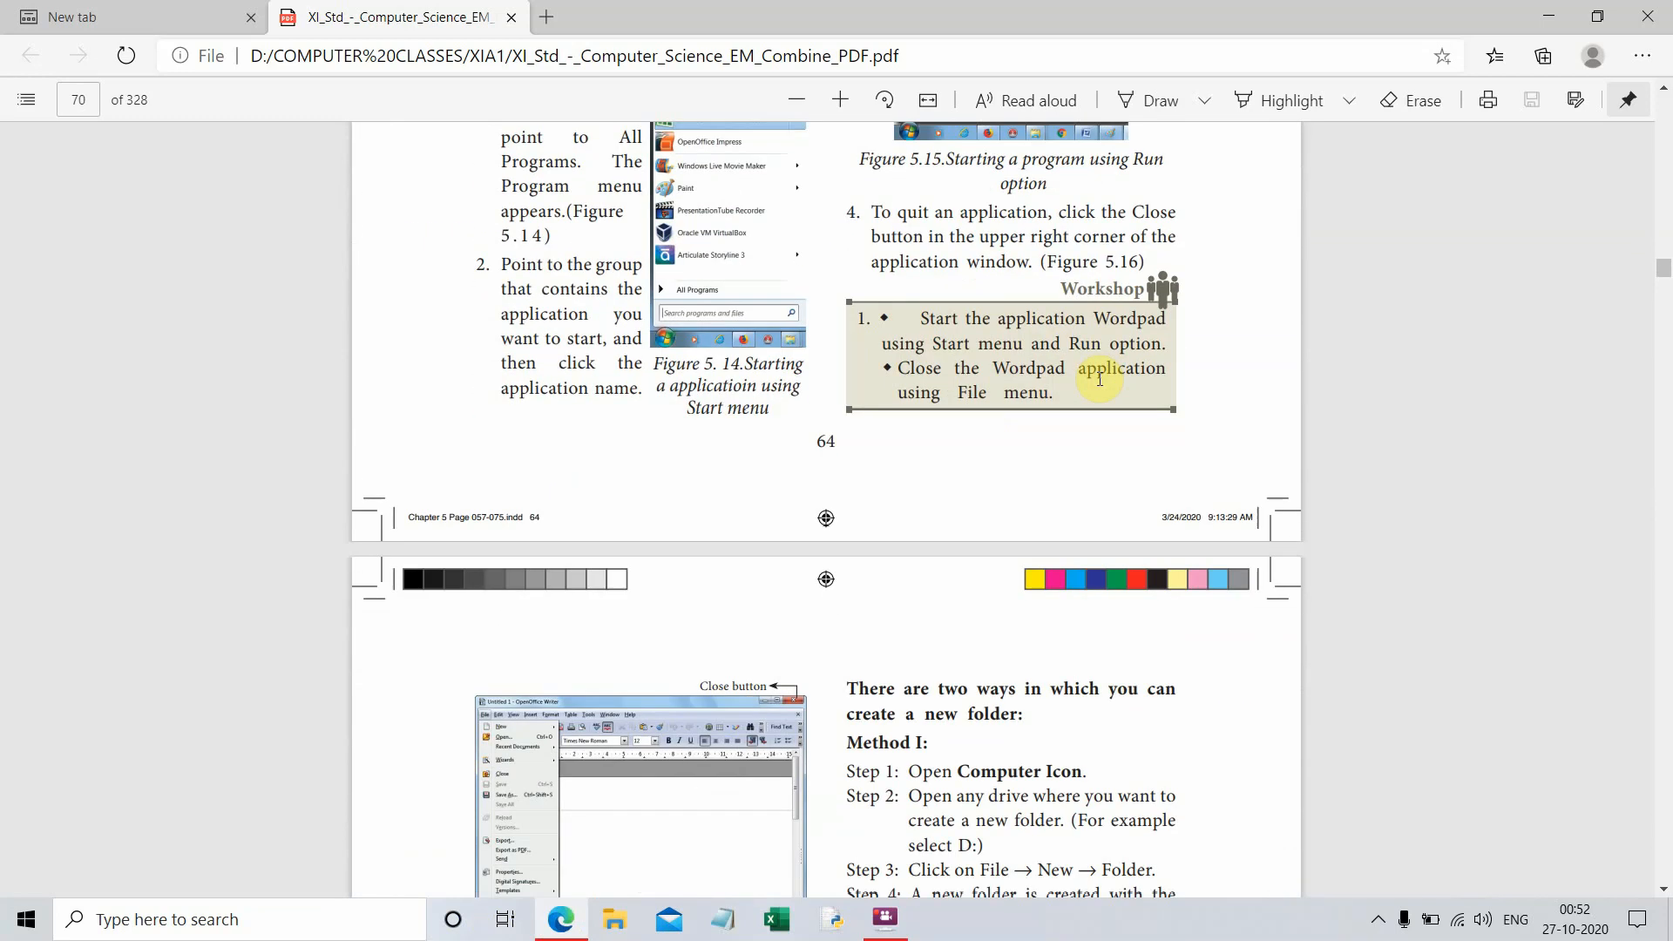
{"action": "scroll", "coordinate": [1100, 379], "scroll_direction": "up", "scroll_amount": 14}
{"action": "scroll", "coordinate": [1100, 379], "scroll_direction": "up", "scroll_amount": 3}
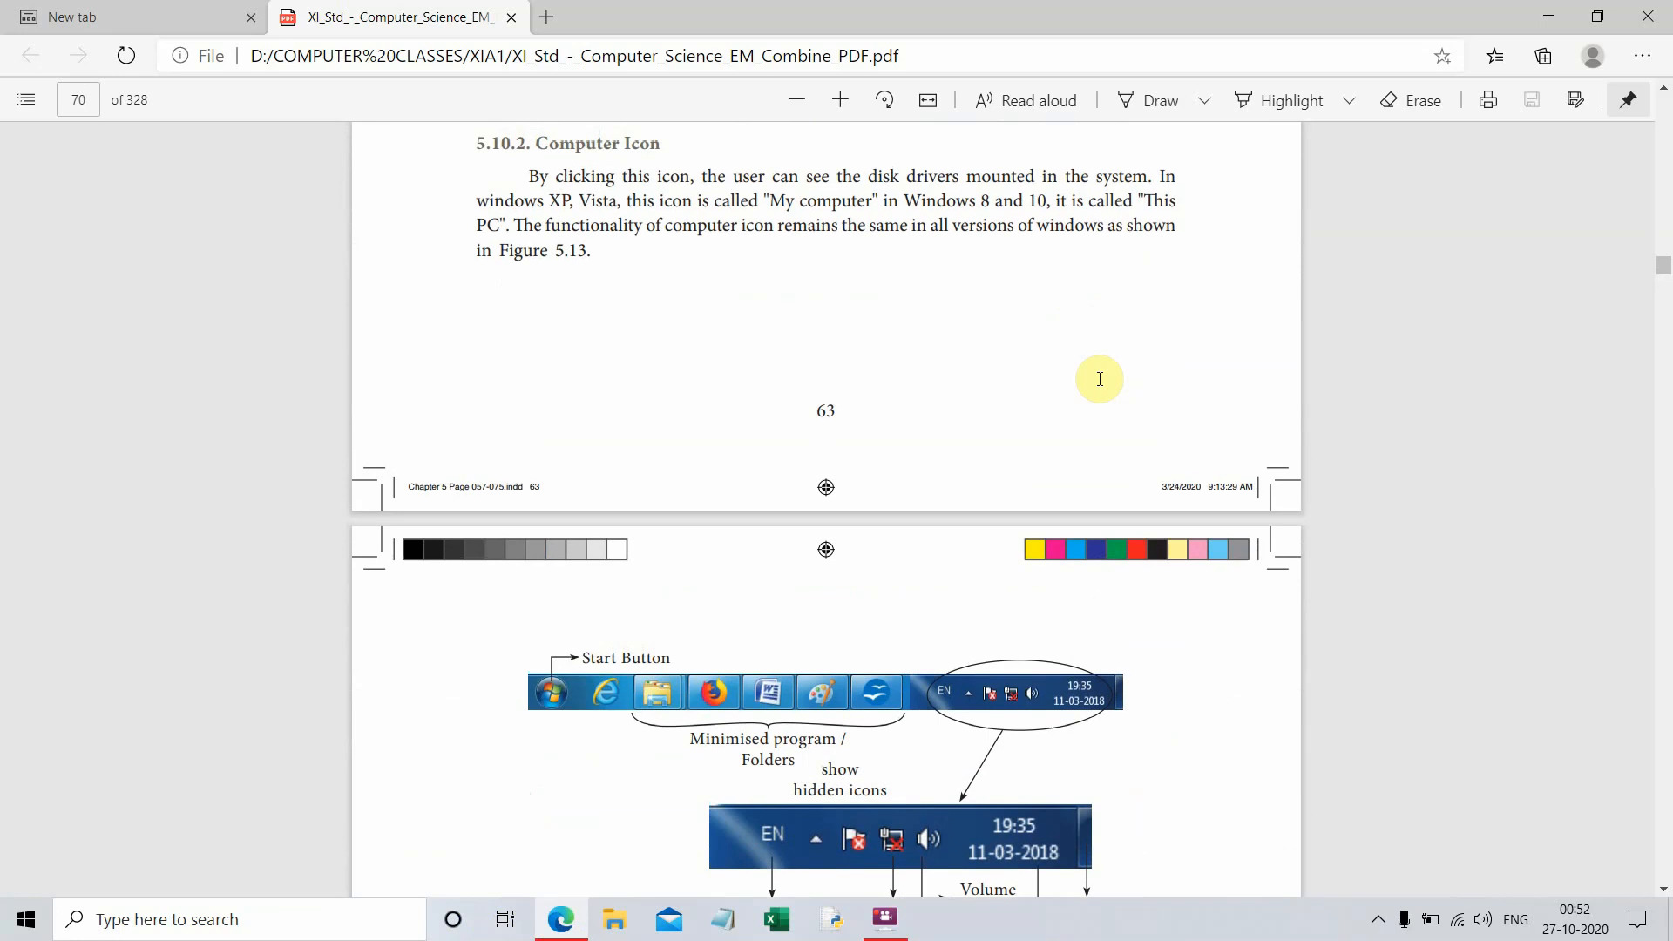
- Go through the textbook sections on creating, finding, opening and renaming files and folders
{"action": "scroll", "coordinate": [1100, 380], "scroll_direction": "down", "scroll_amount": 15}
{"action": "scroll", "coordinate": [1100, 379], "scroll_direction": "down", "scroll_amount": 7}
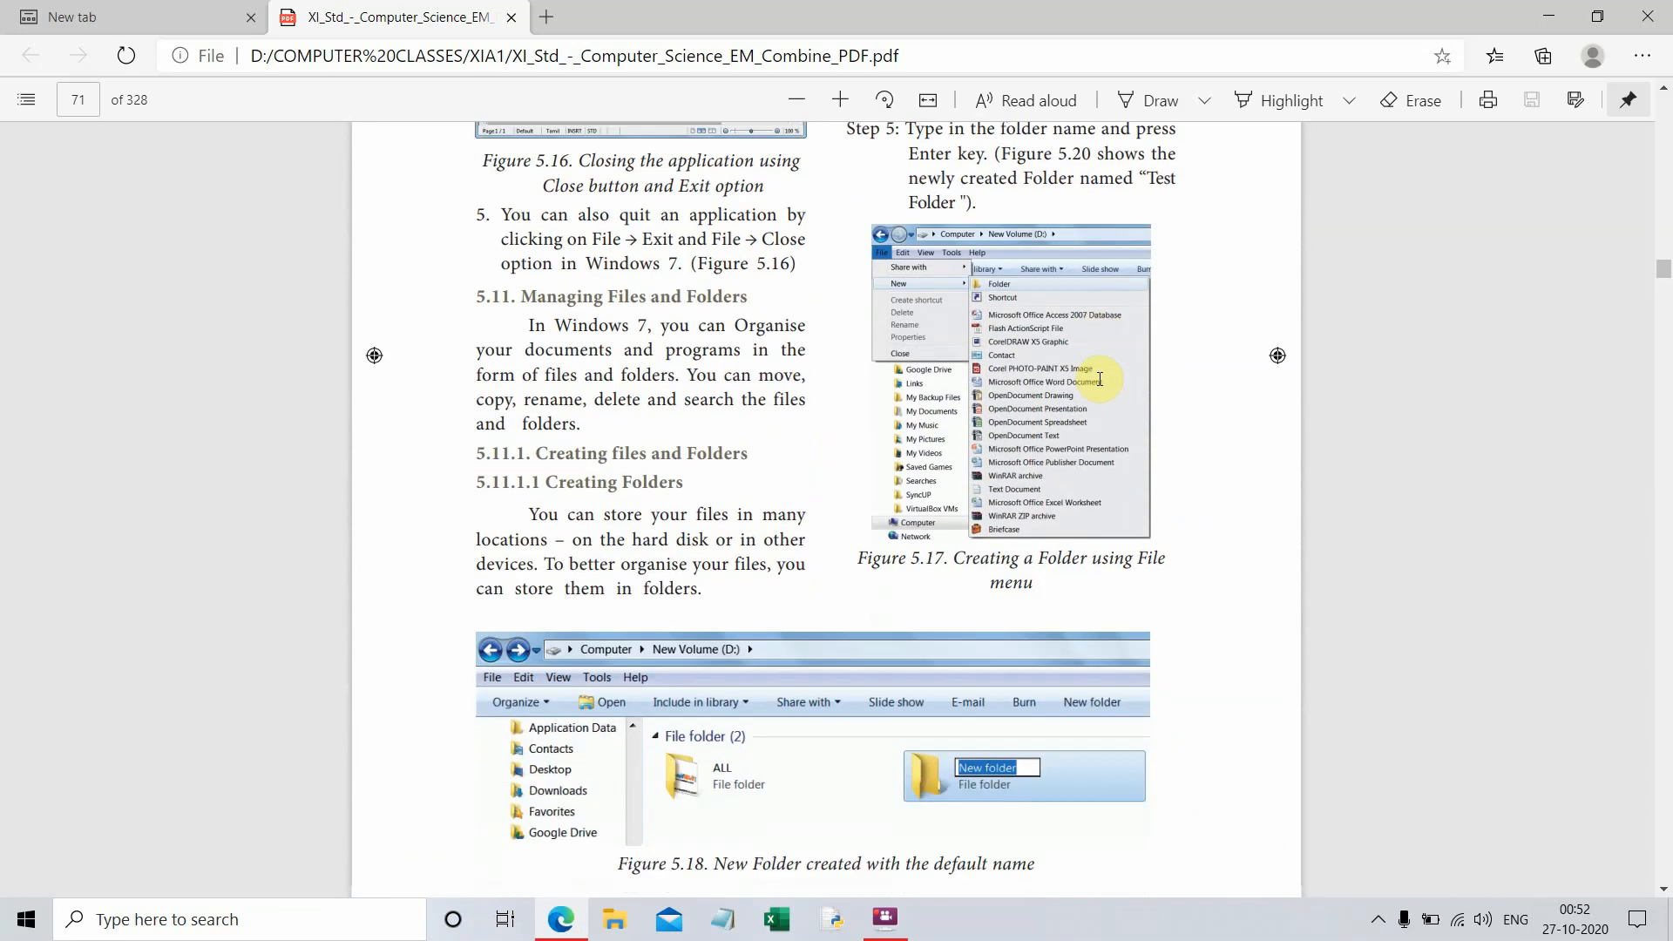
{"action": "scroll", "coordinate": [1100, 379], "scroll_direction": "down", "scroll_amount": 10}
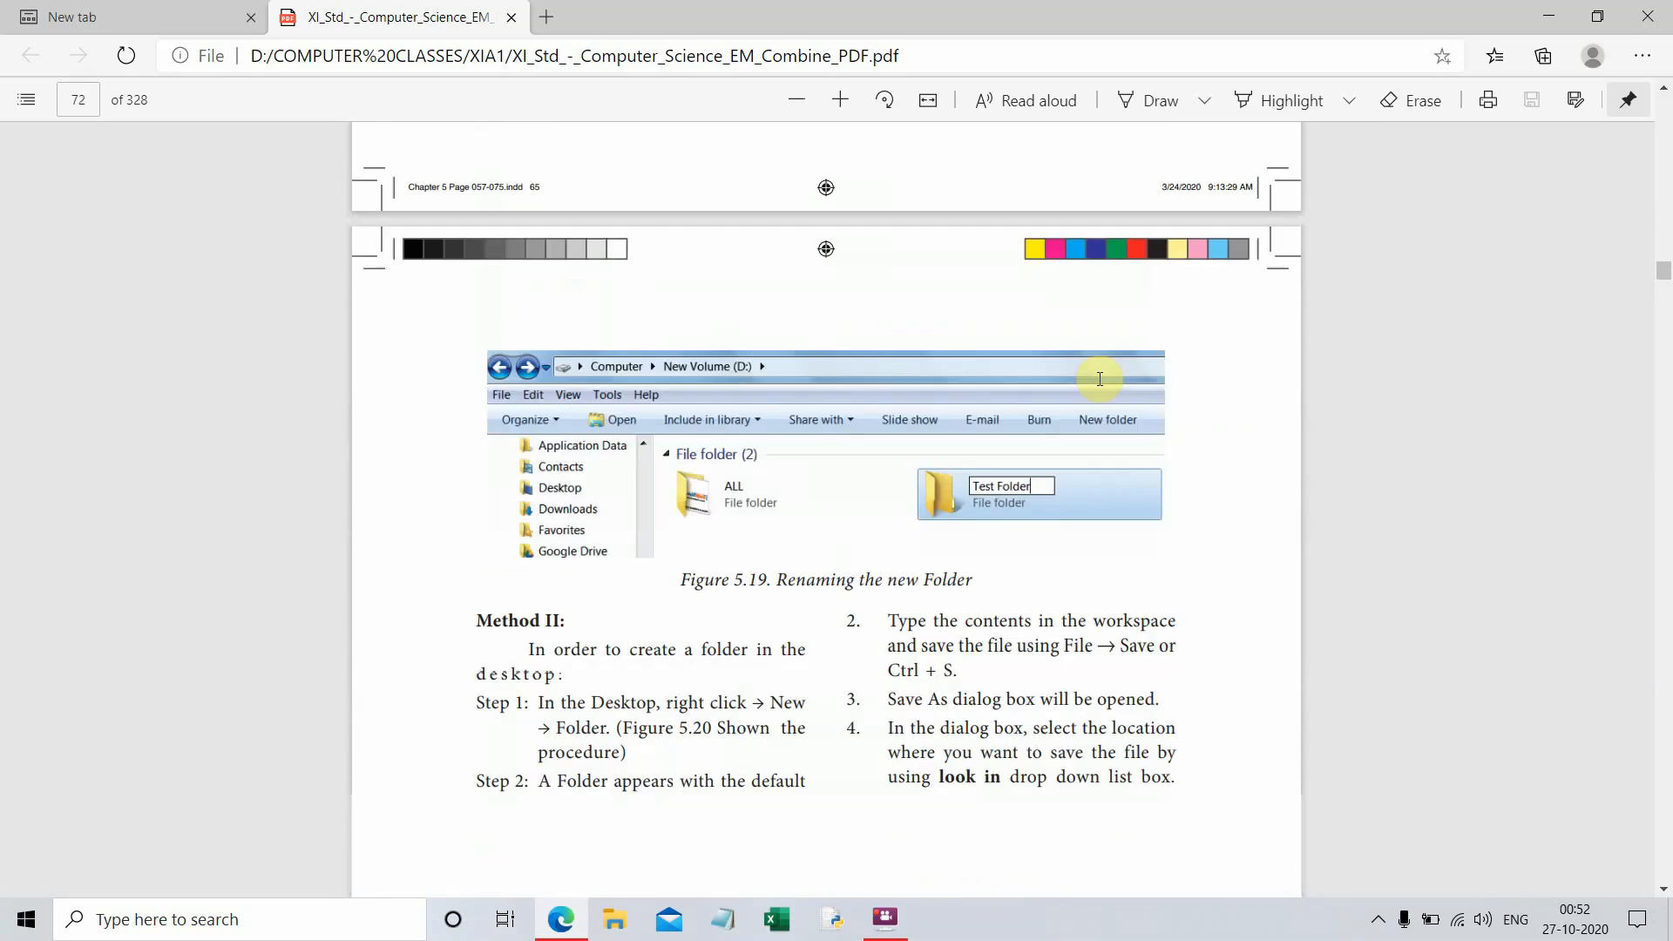
{"action": "scroll", "coordinate": [1100, 379], "scroll_direction": "down", "scroll_amount": 10}
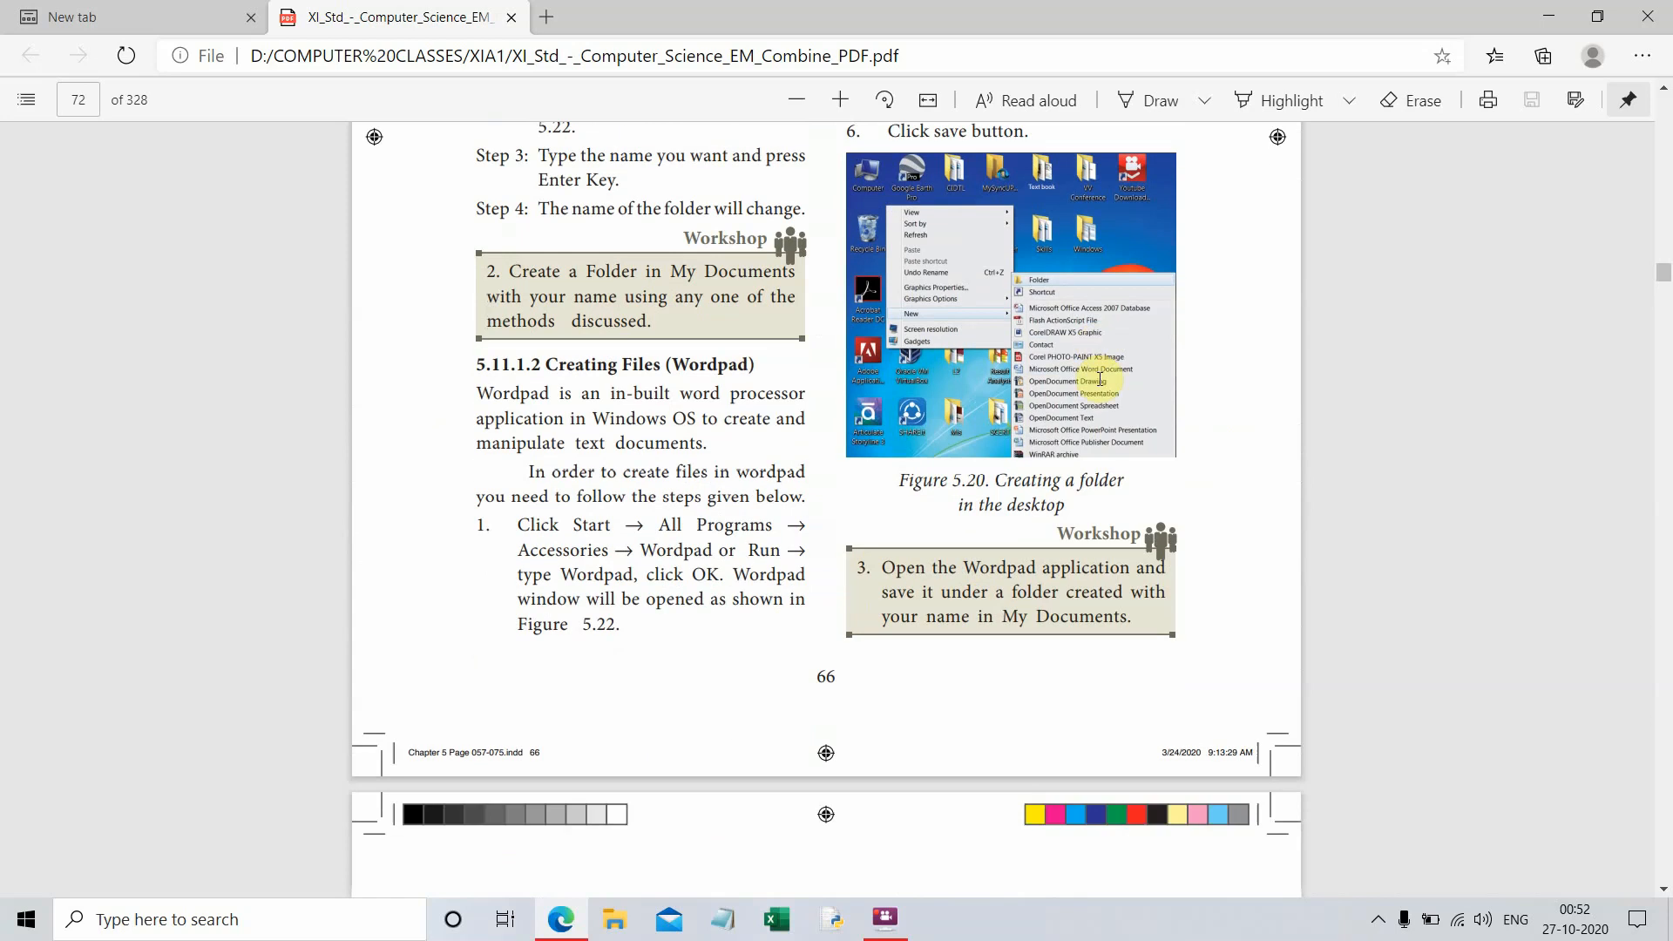
{"action": "scroll", "coordinate": [1100, 379], "scroll_direction": "down", "scroll_amount": 2}
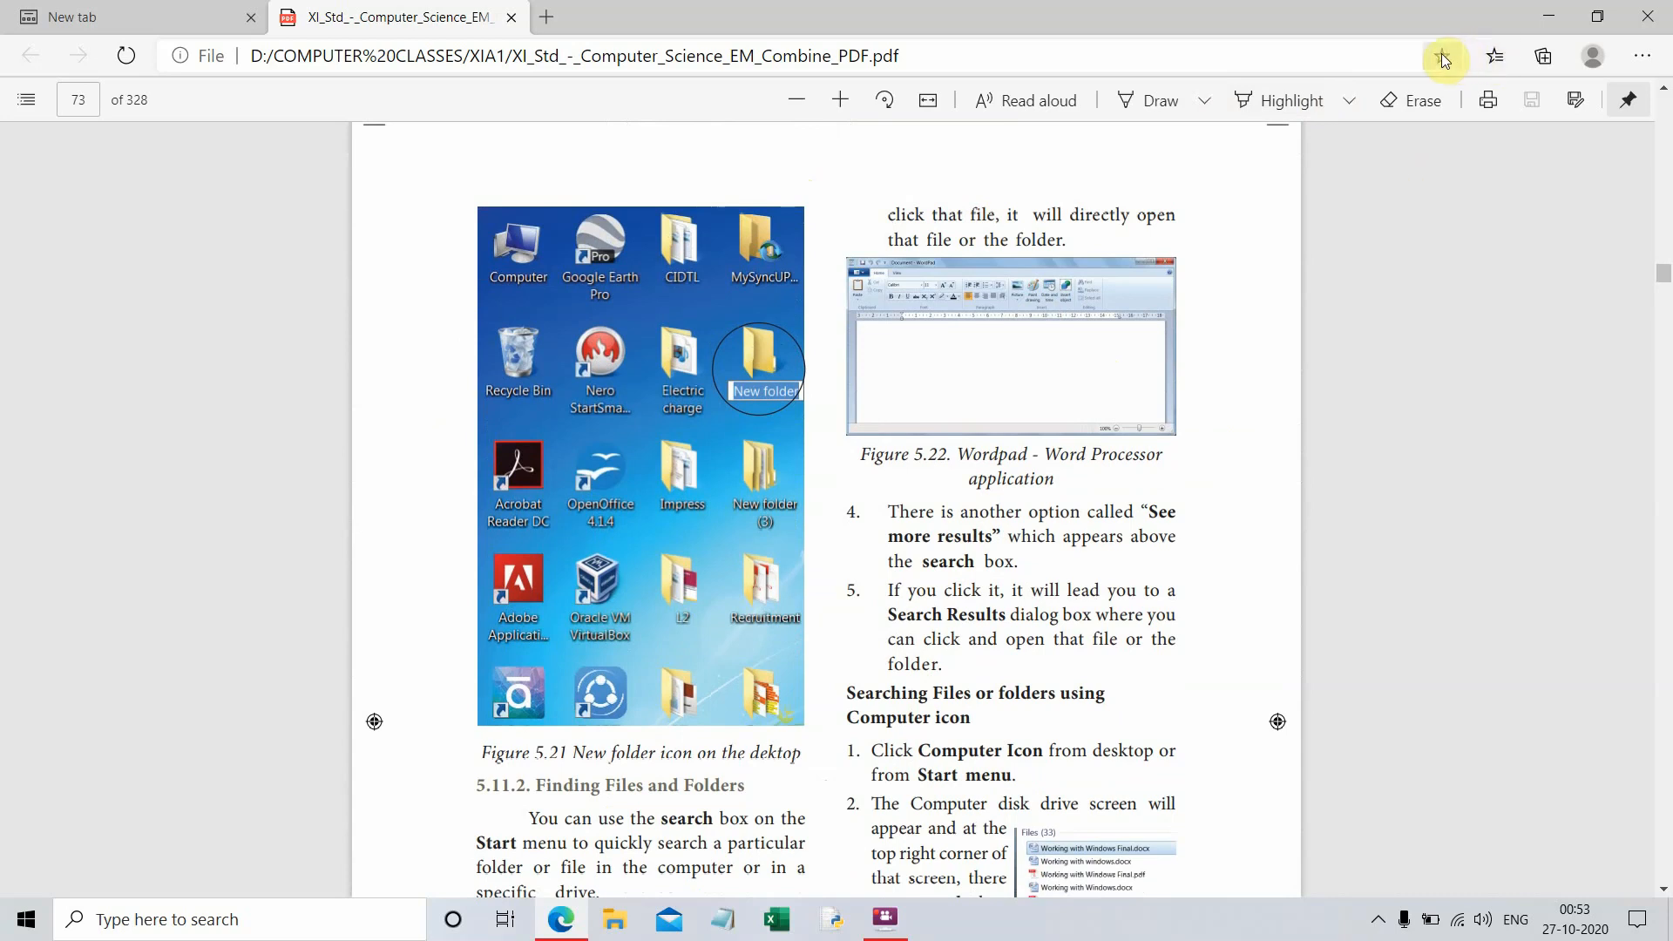
{"action": "scroll", "coordinate": [1029, 383], "scroll_direction": "down", "scroll_amount": 5}
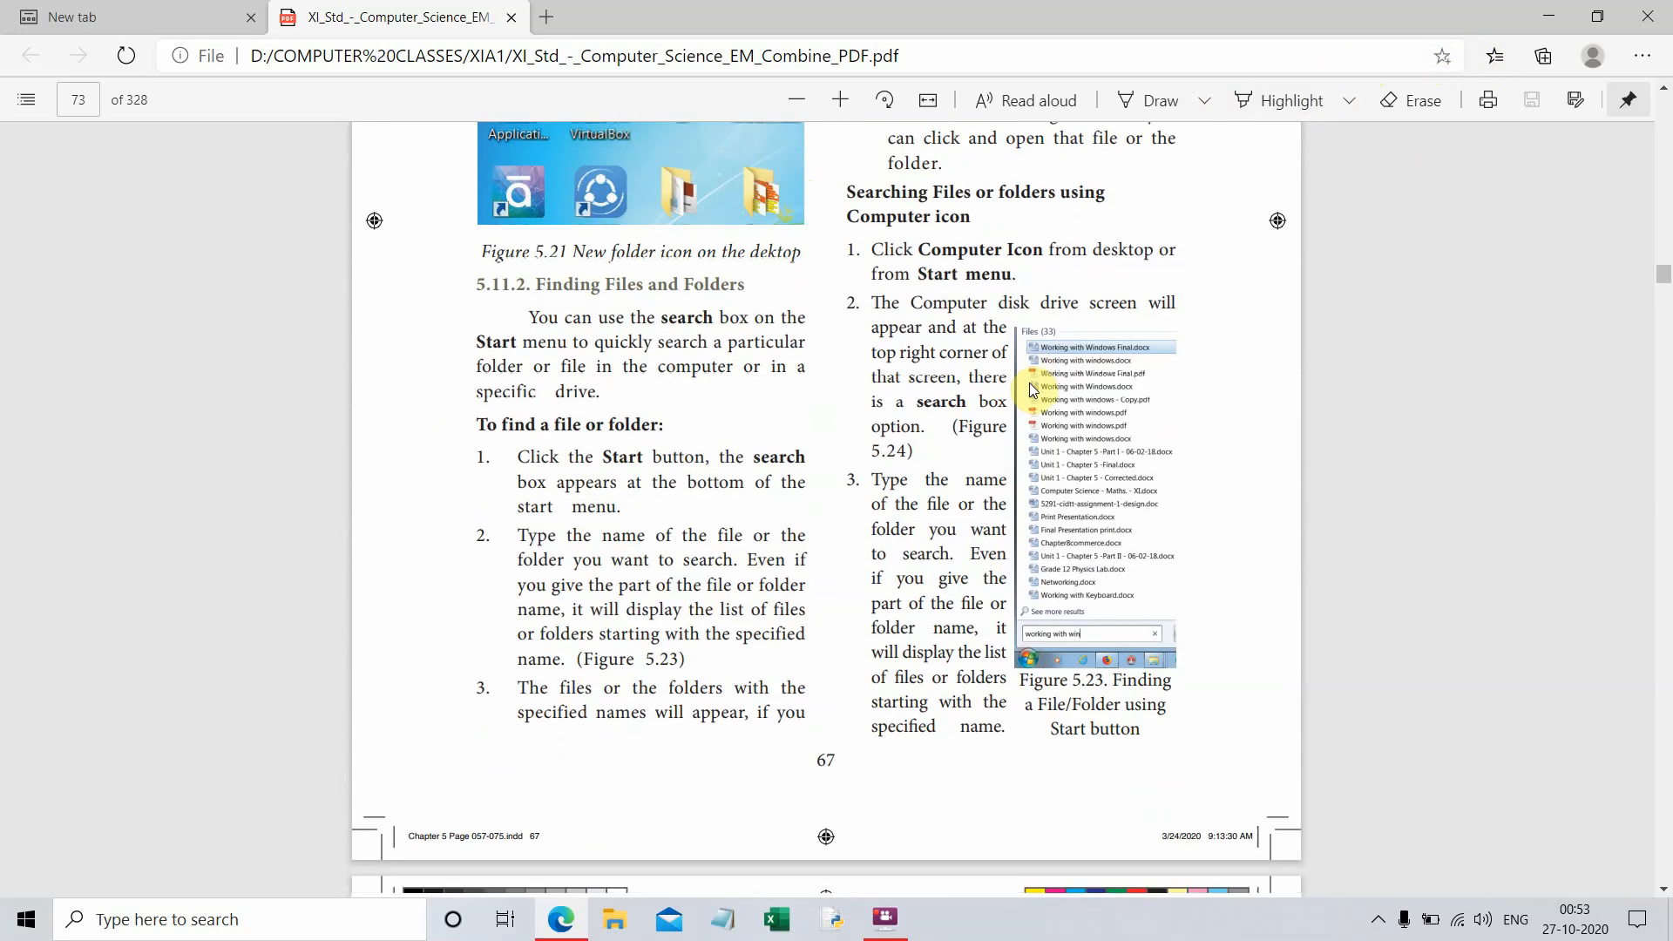
{"action": "scroll", "coordinate": [1028, 383], "scroll_direction": "down", "scroll_amount": 8}
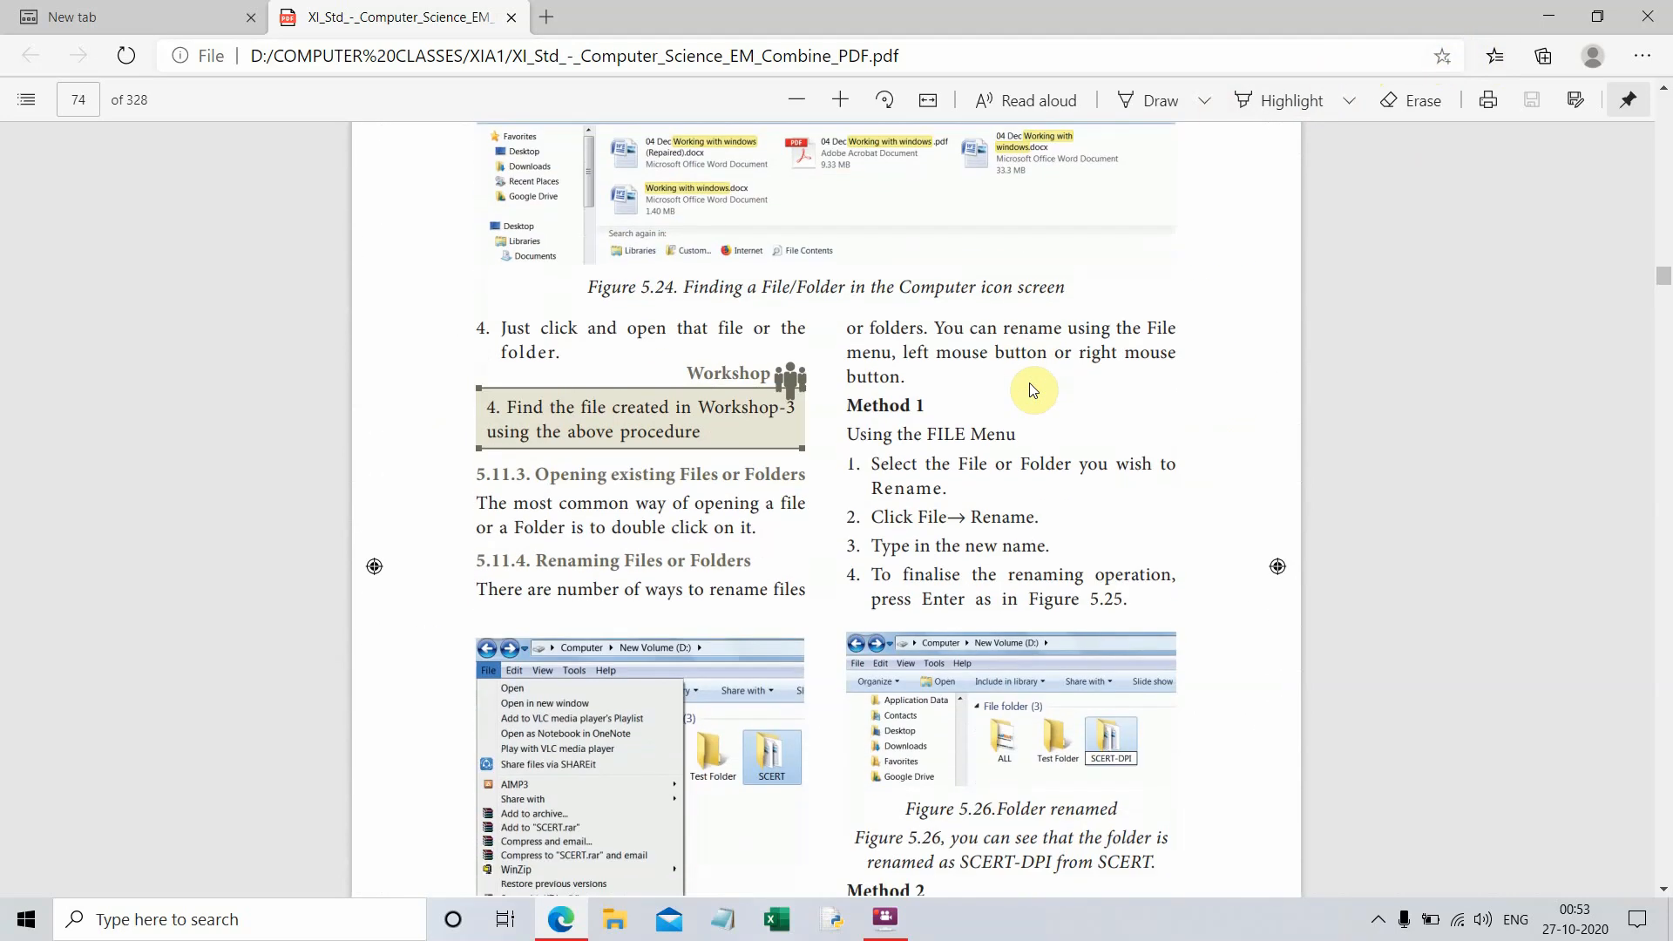
{"action": "scroll", "coordinate": [1032, 390], "scroll_direction": "down", "scroll_amount": 1}
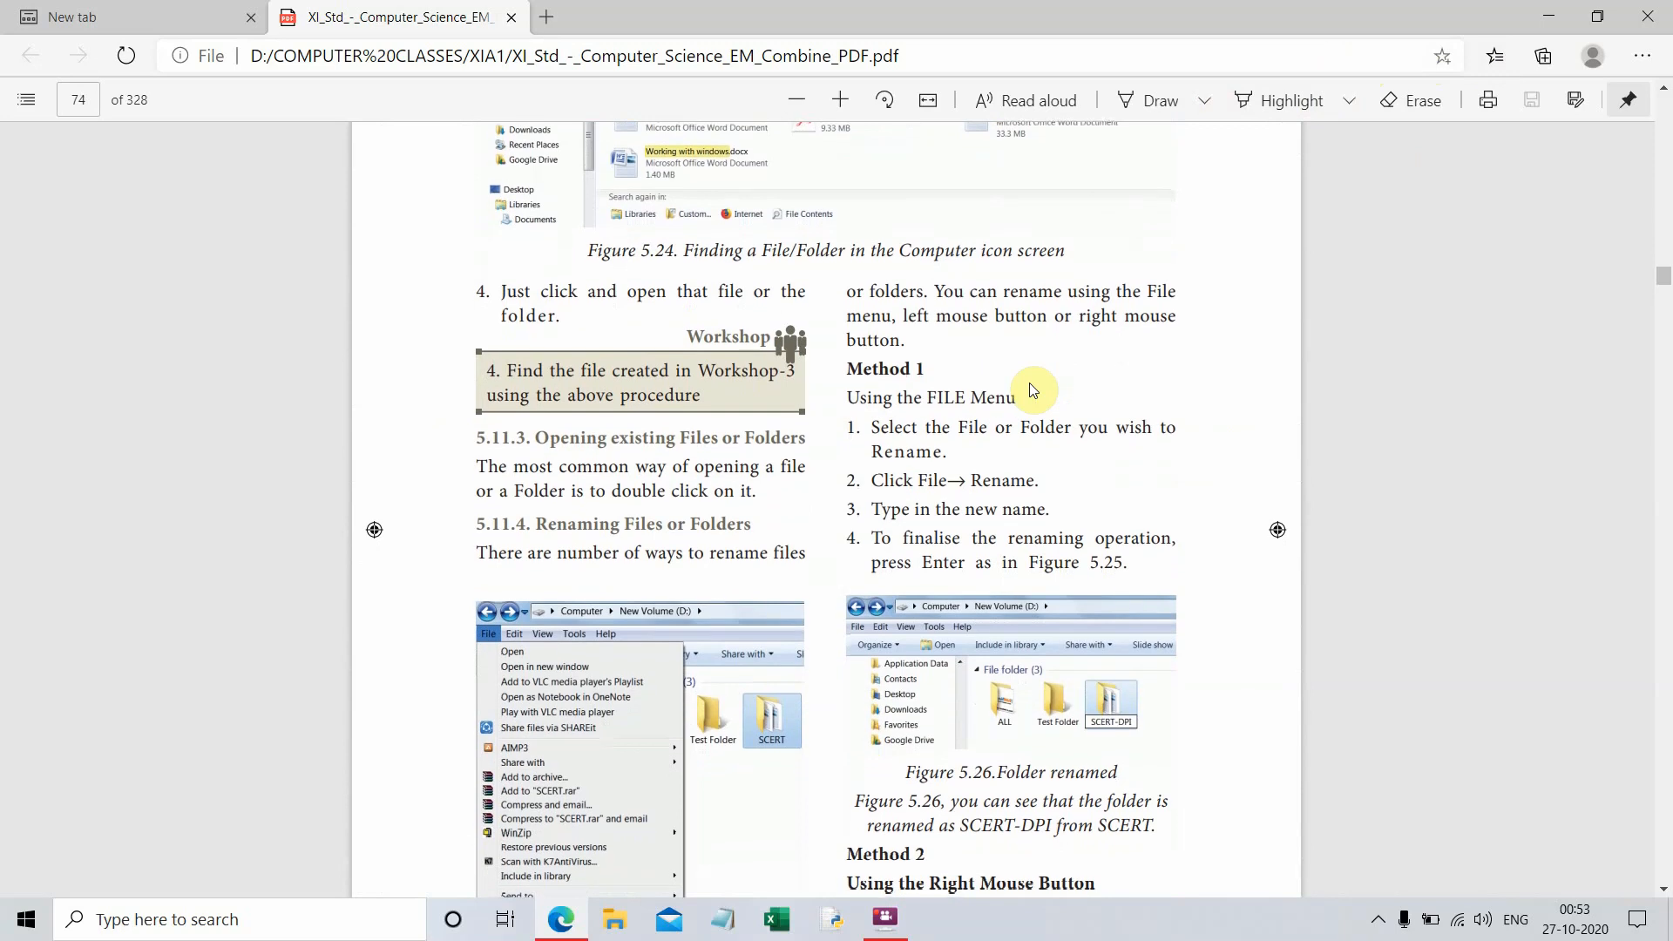
{"action": "scroll", "coordinate": [1032, 389], "scroll_direction": "down", "scroll_amount": 3}
{"action": "scroll", "coordinate": [1031, 388], "scroll_direction": "down", "scroll_amount": 4}
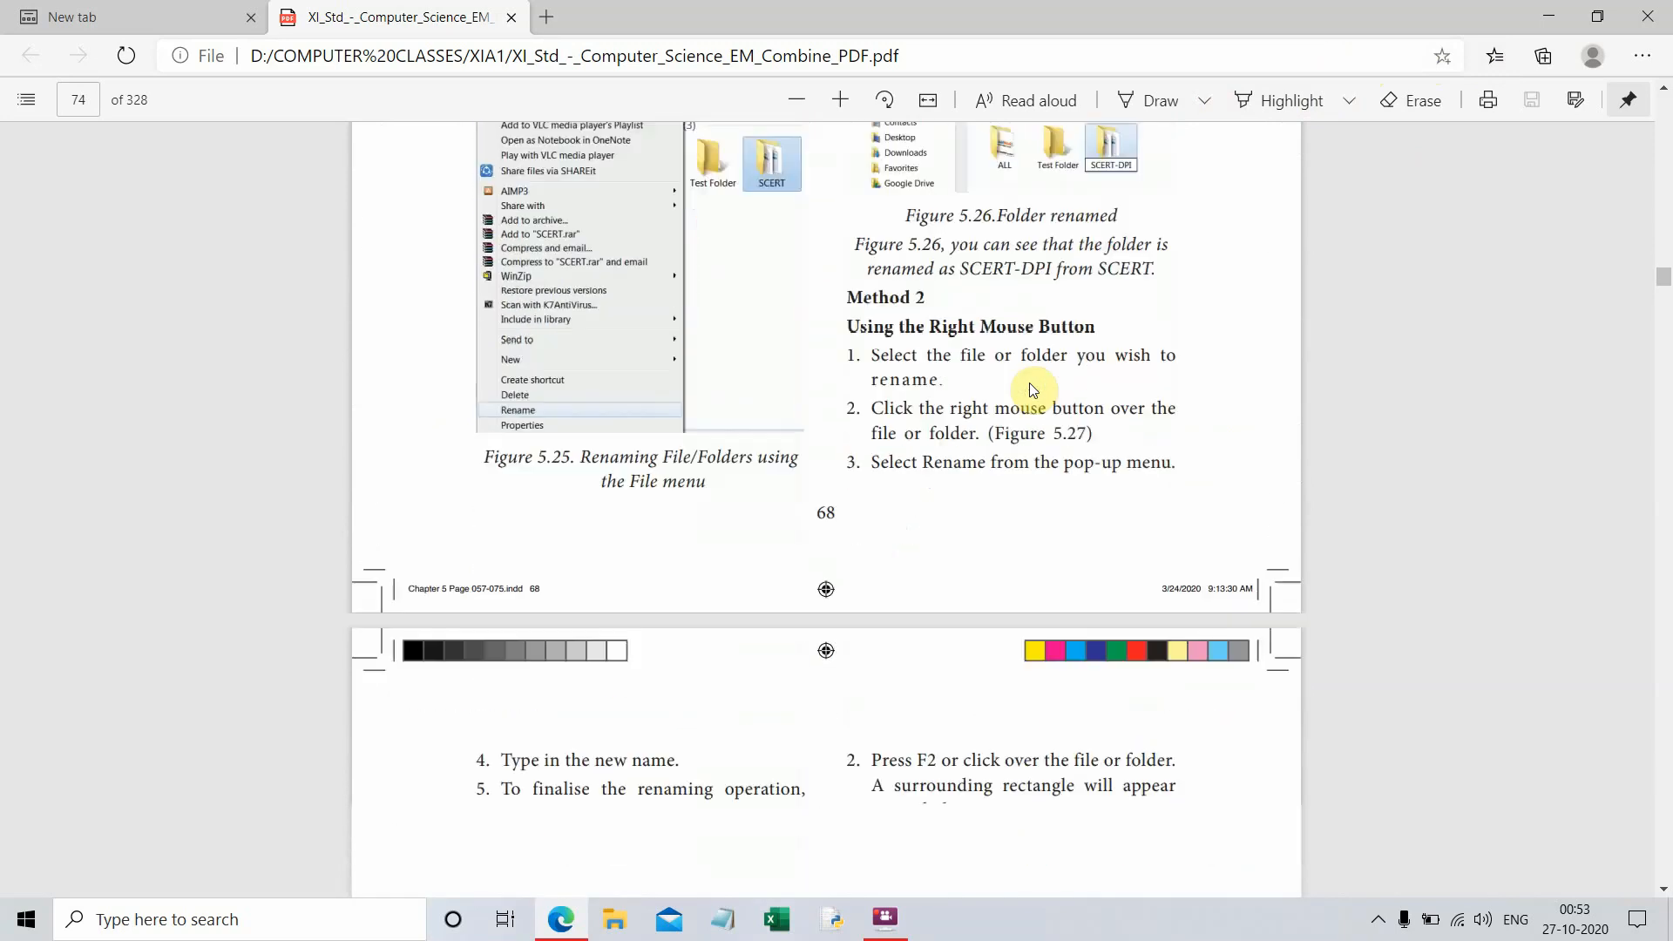
{"action": "scroll", "coordinate": [1031, 390], "scroll_direction": "down", "scroll_amount": 14}
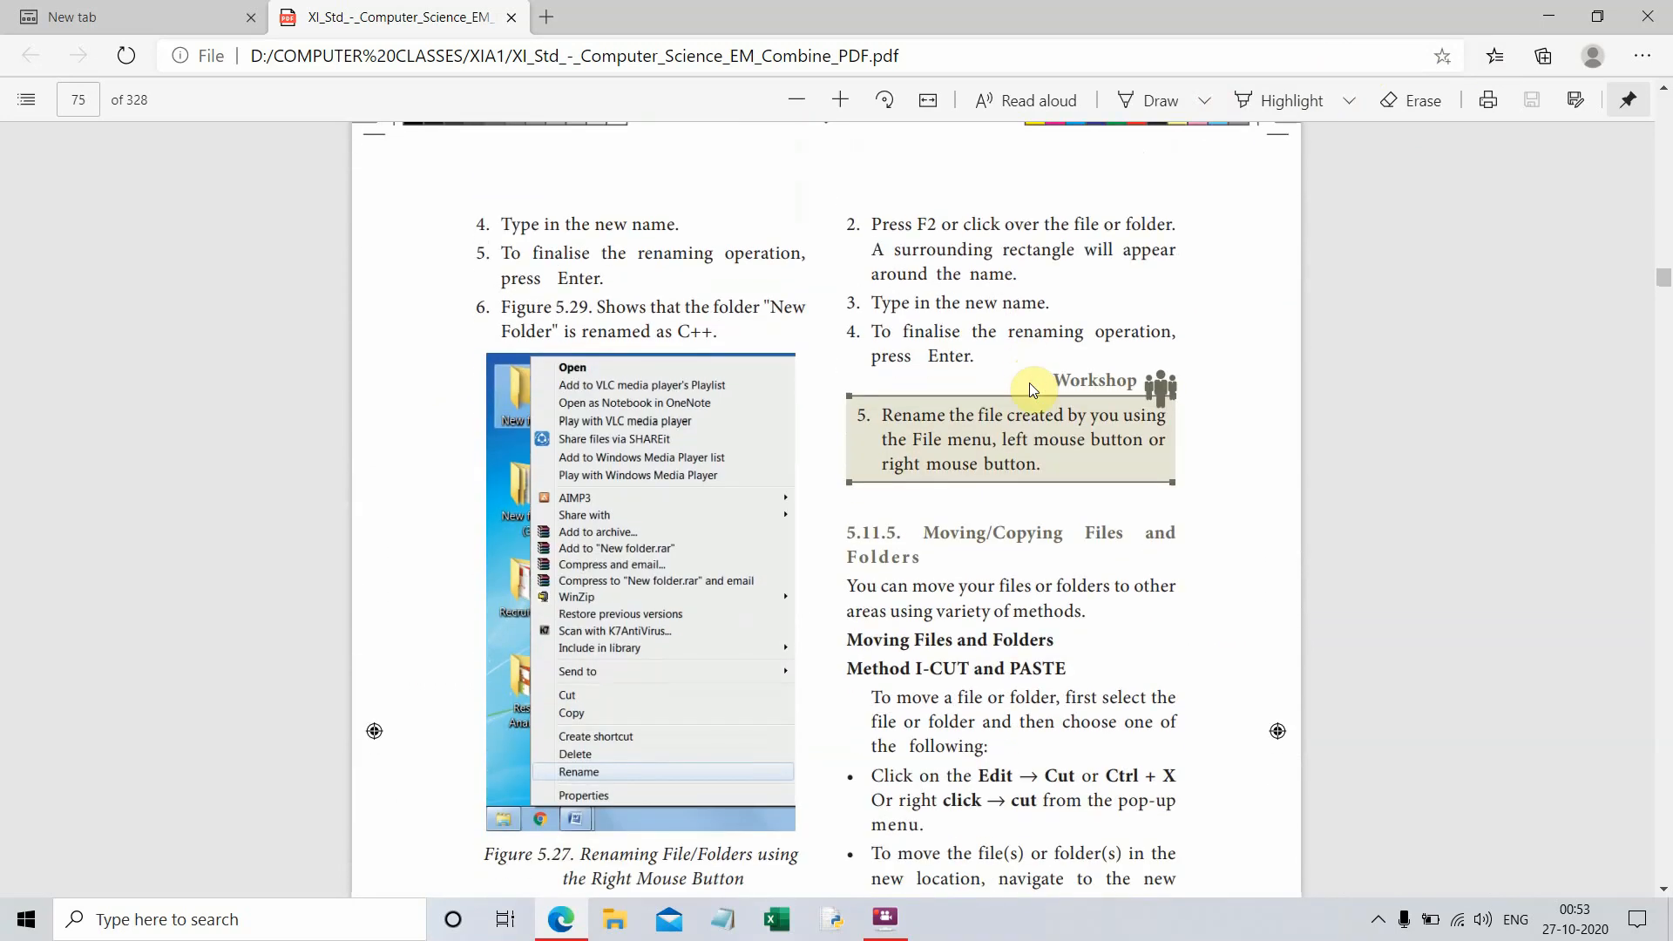
- Review the textbook sections on moving, copying and deleting files, the Recycle Bin, desktop shortcuts, and shutting down or logging off
{"action": "scroll", "coordinate": [1031, 390], "scroll_direction": "down", "scroll_amount": 8}
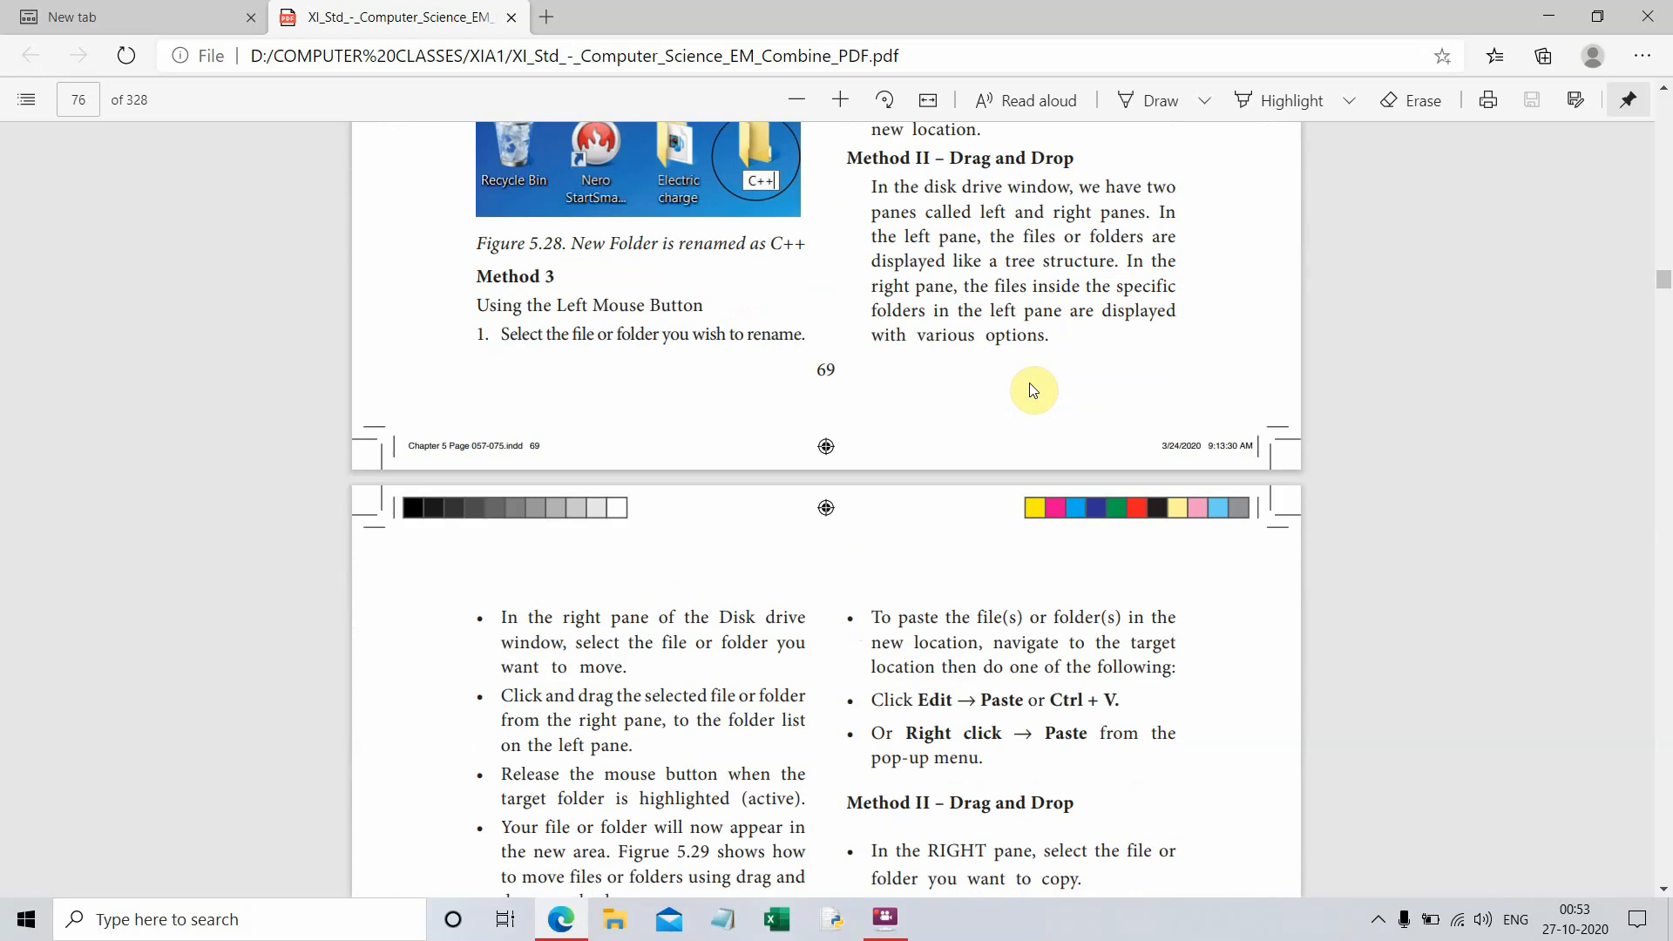
{"action": "scroll", "coordinate": [1028, 384], "scroll_direction": "down", "scroll_amount": 4}
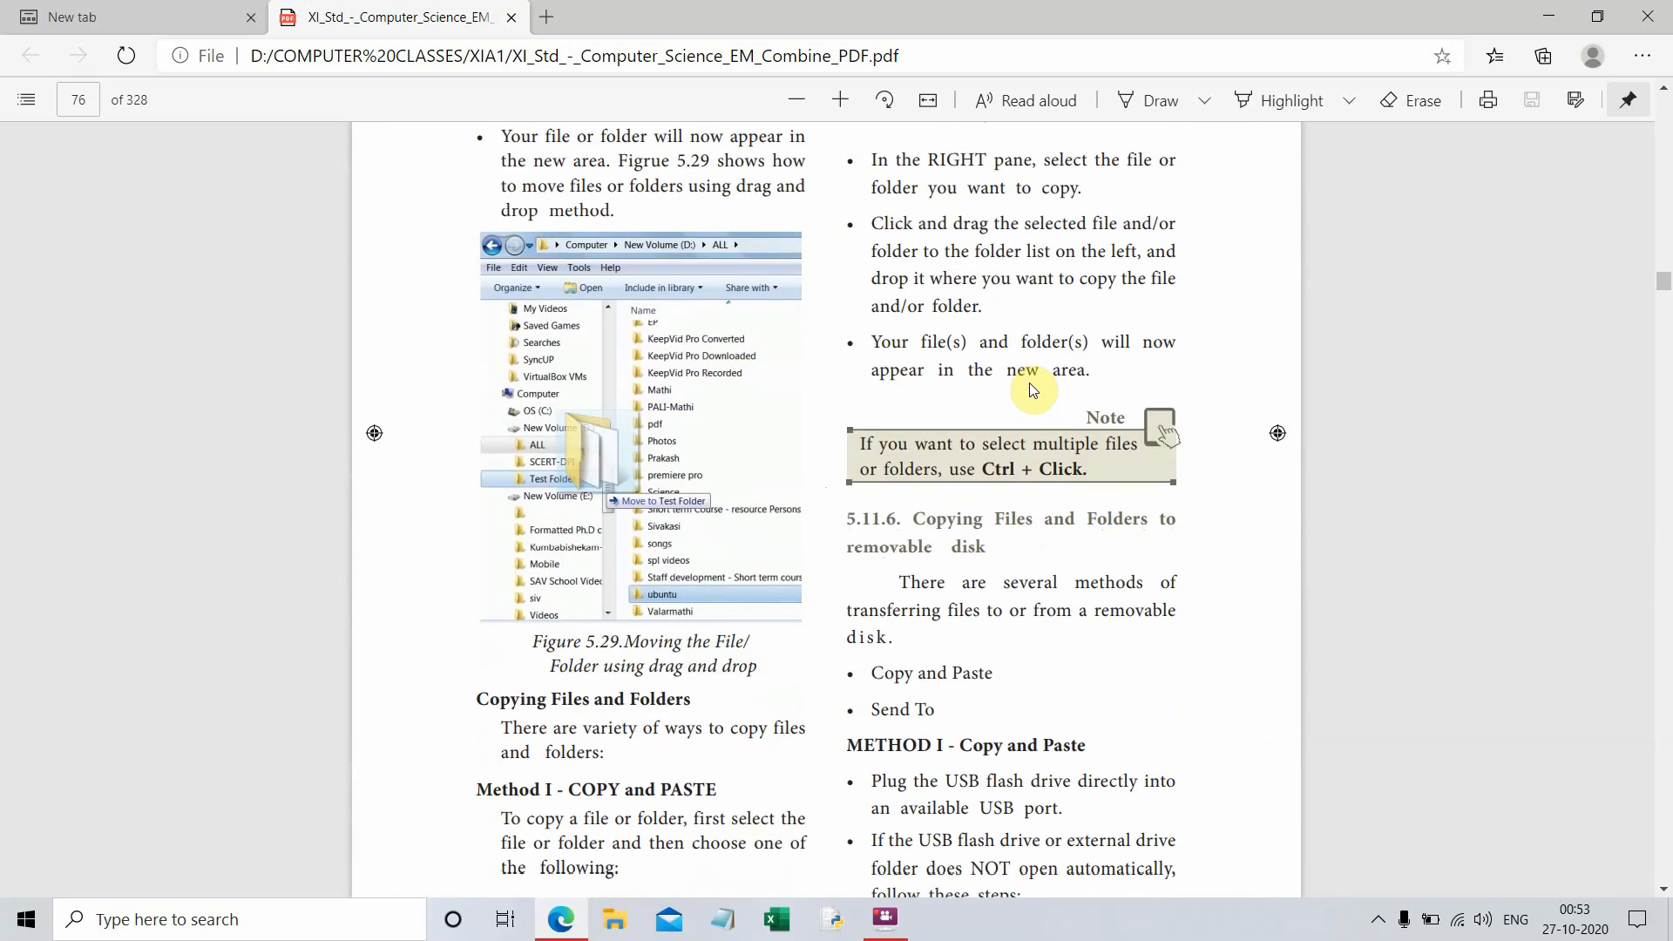
{"action": "scroll", "coordinate": [1033, 389], "scroll_direction": "down", "scroll_amount": 9}
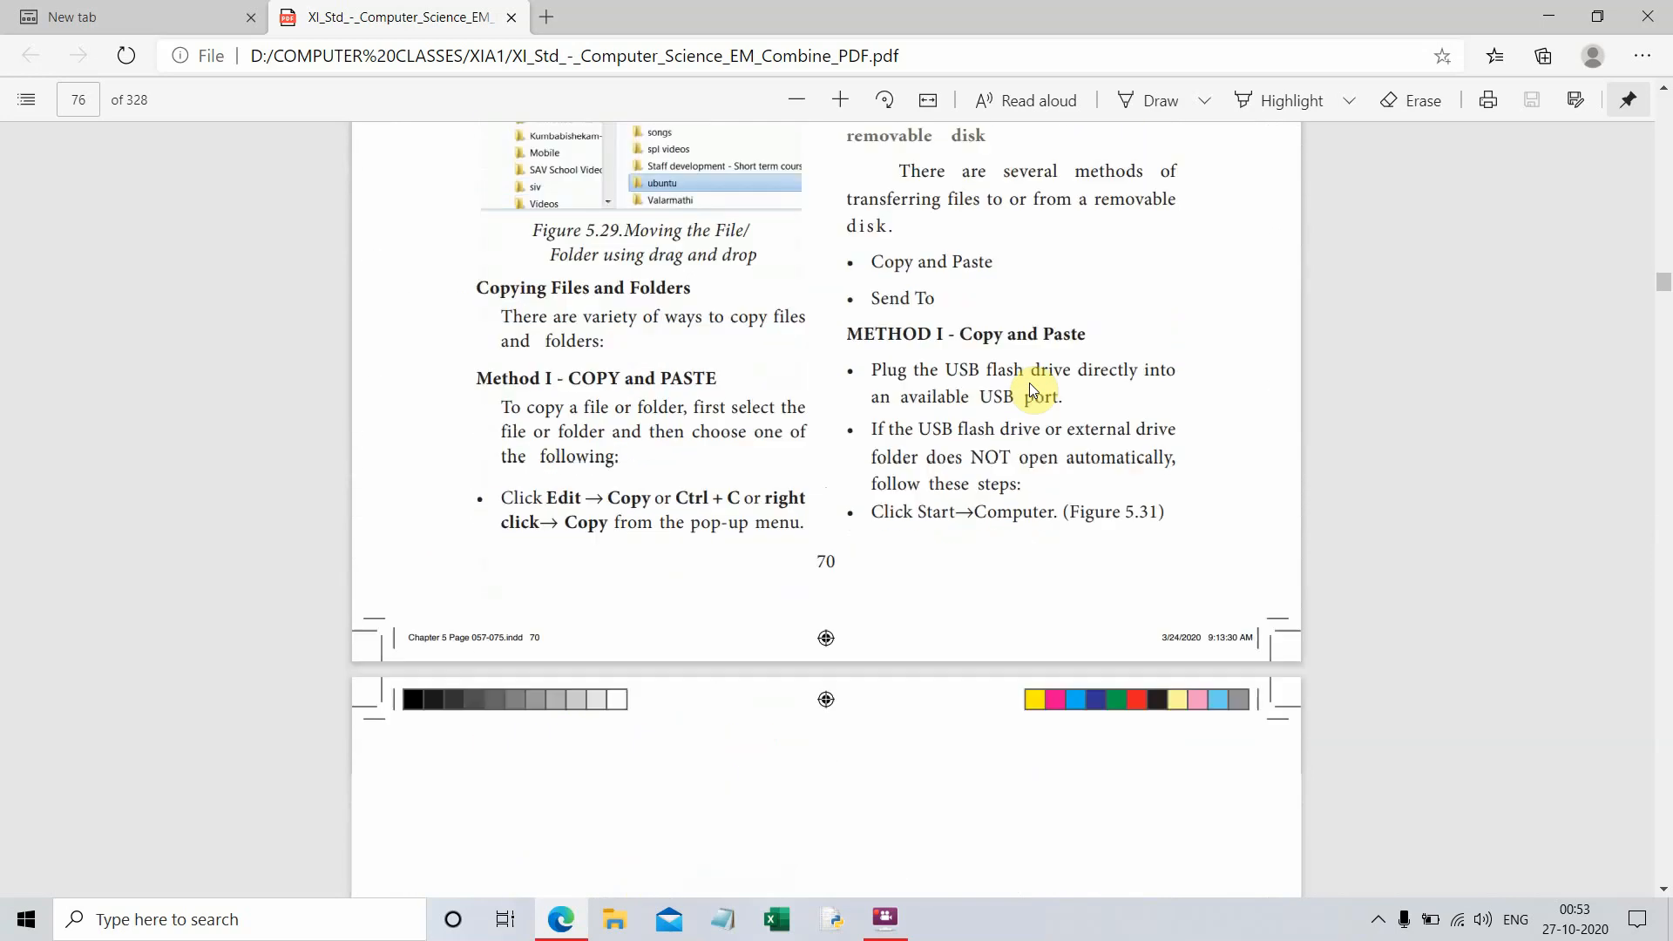
{"action": "scroll", "coordinate": [1033, 390], "scroll_direction": "down", "scroll_amount": 10}
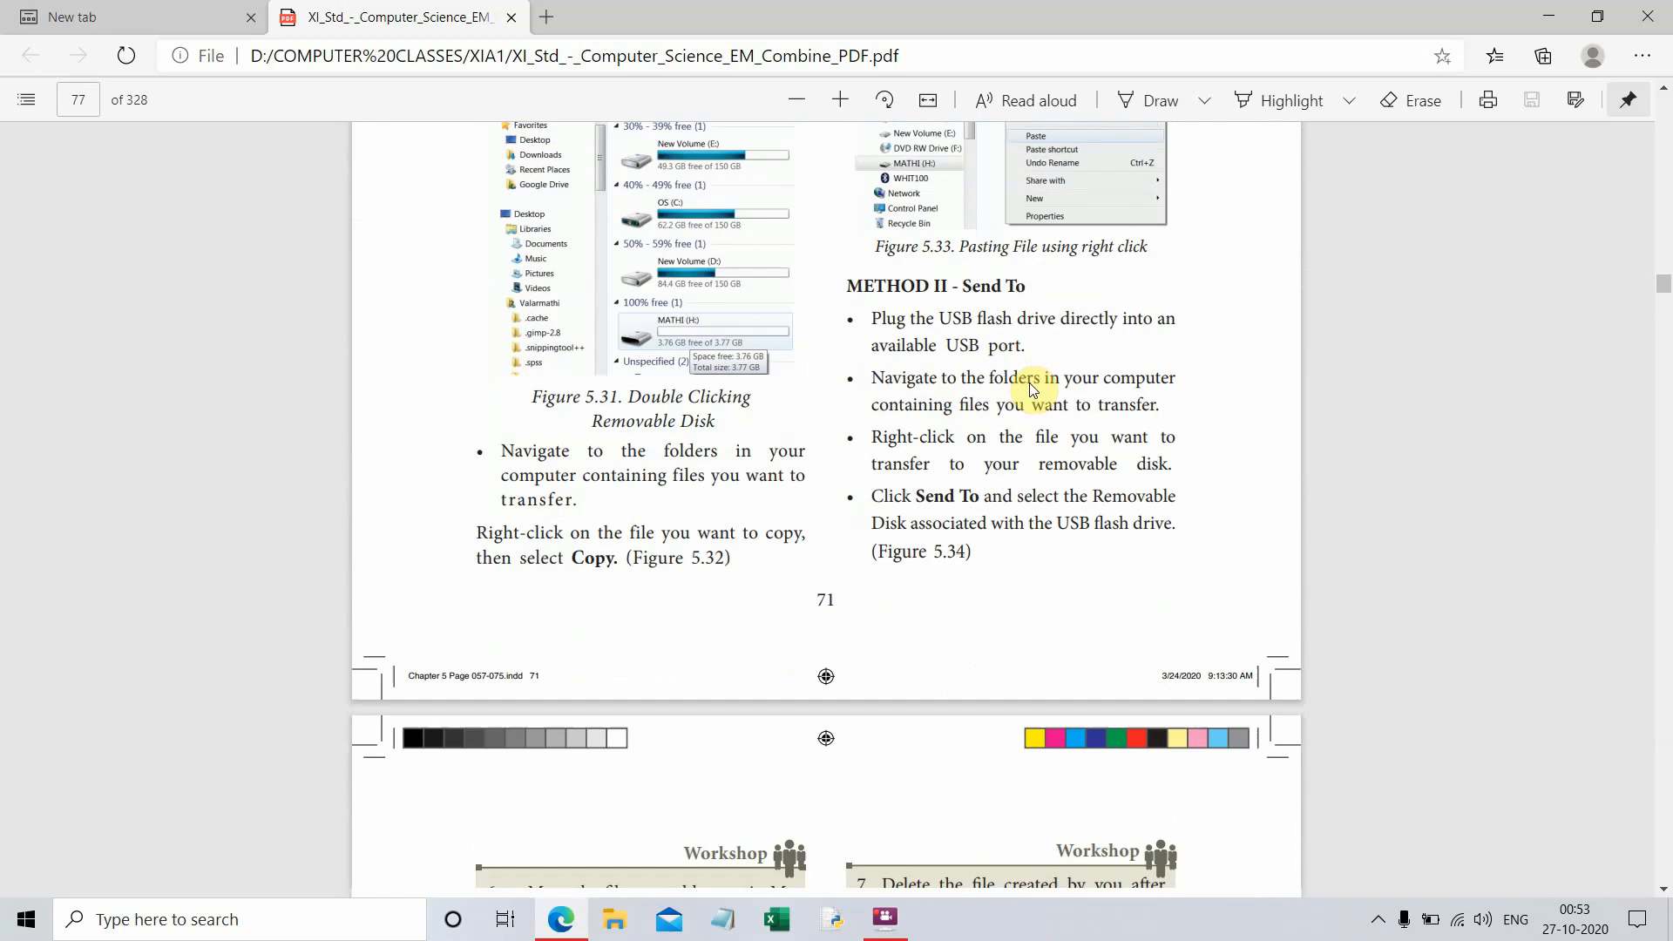
{"action": "scroll", "coordinate": [1033, 389], "scroll_direction": "down", "scroll_amount": 4}
{"action": "scroll", "coordinate": [1033, 390], "scroll_direction": "down", "scroll_amount": 13}
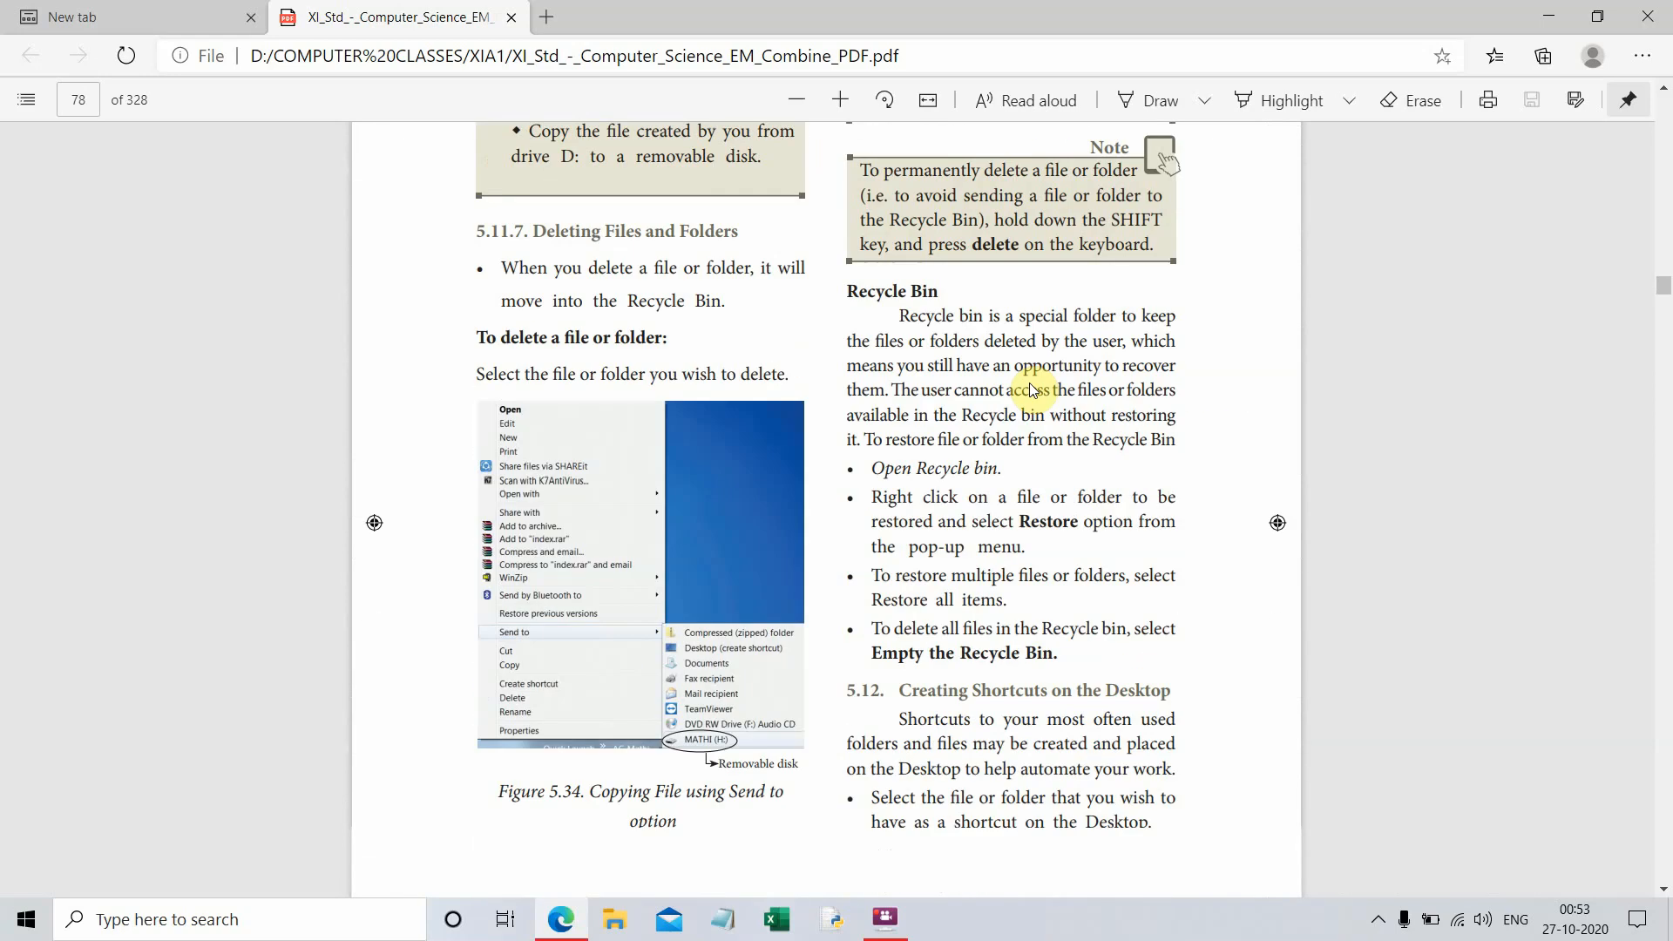
{"action": "scroll", "coordinate": [1032, 390], "scroll_direction": "down", "scroll_amount": 10}
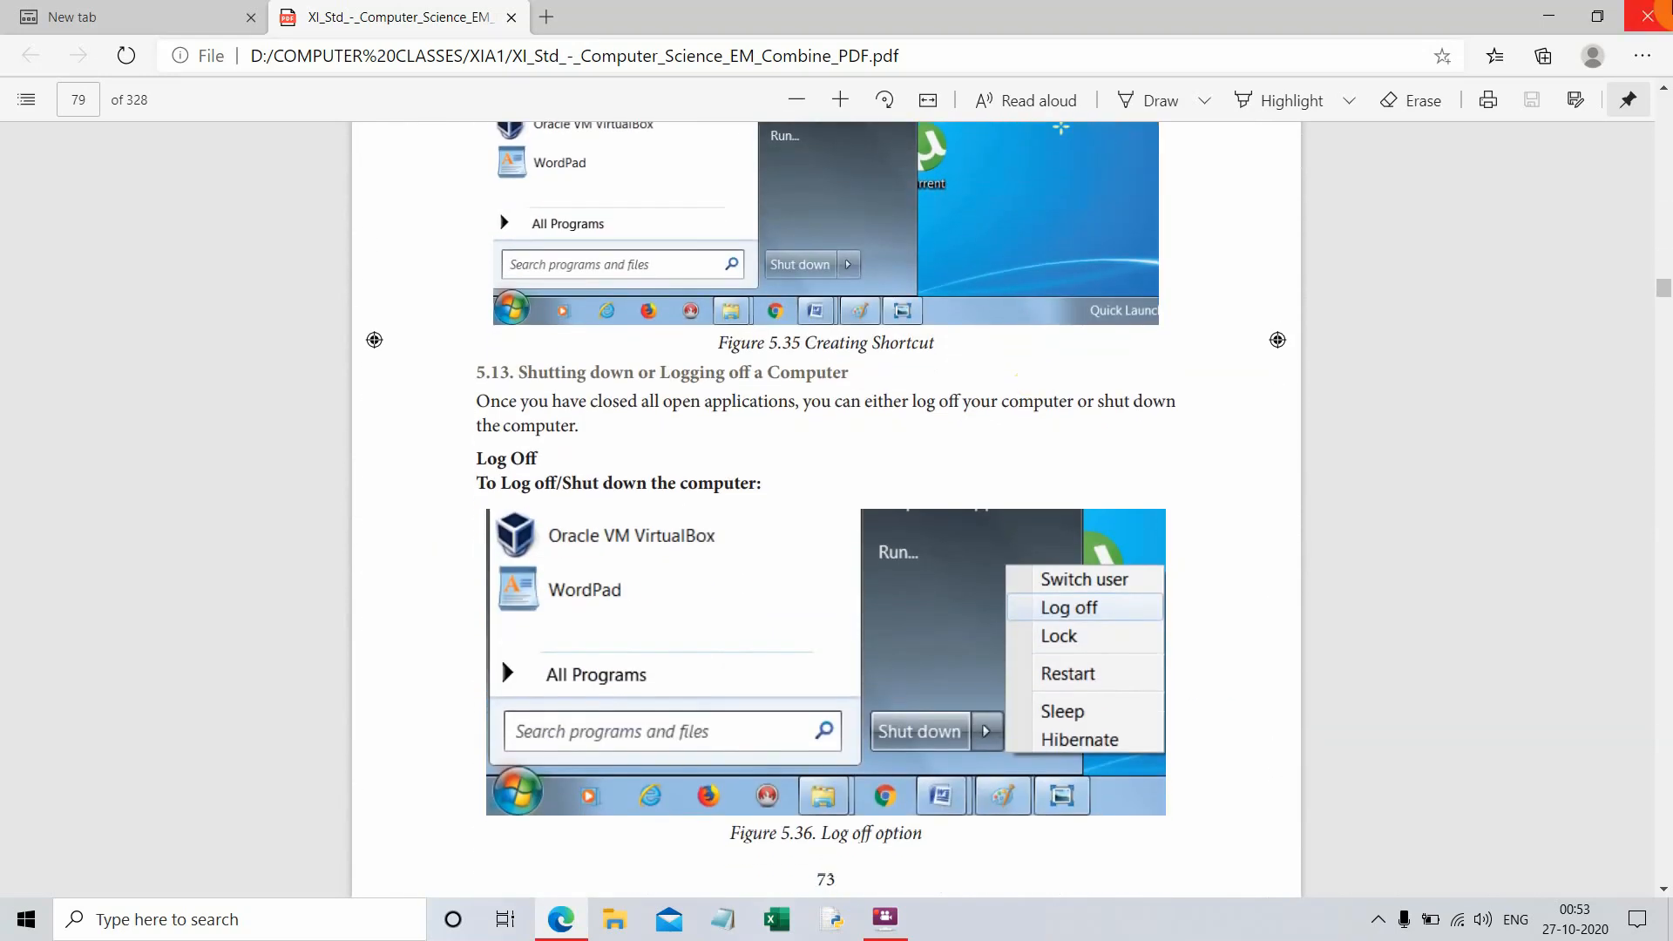
- Switch to File Explorer, look inside DIR3 in the D2 folder of COMPUTER CLASSES, and return to COMPUTER CLASSES
{"action": "left_click", "coordinate": [1548, 16]}
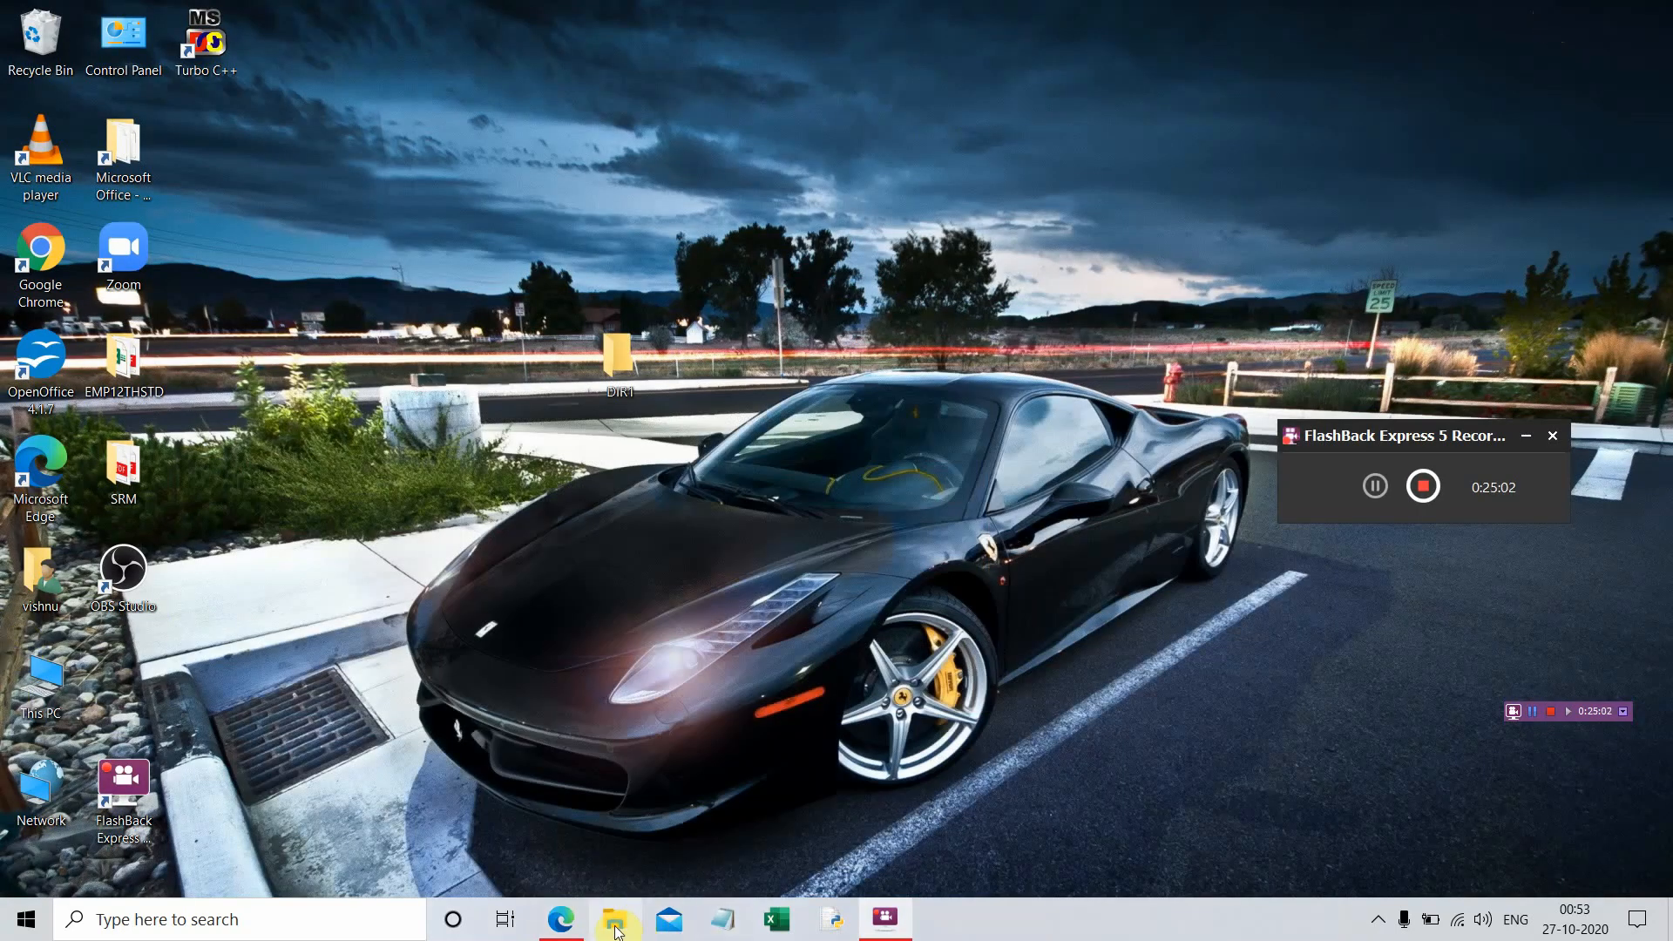
{"action": "left_click", "coordinate": [615, 926]}
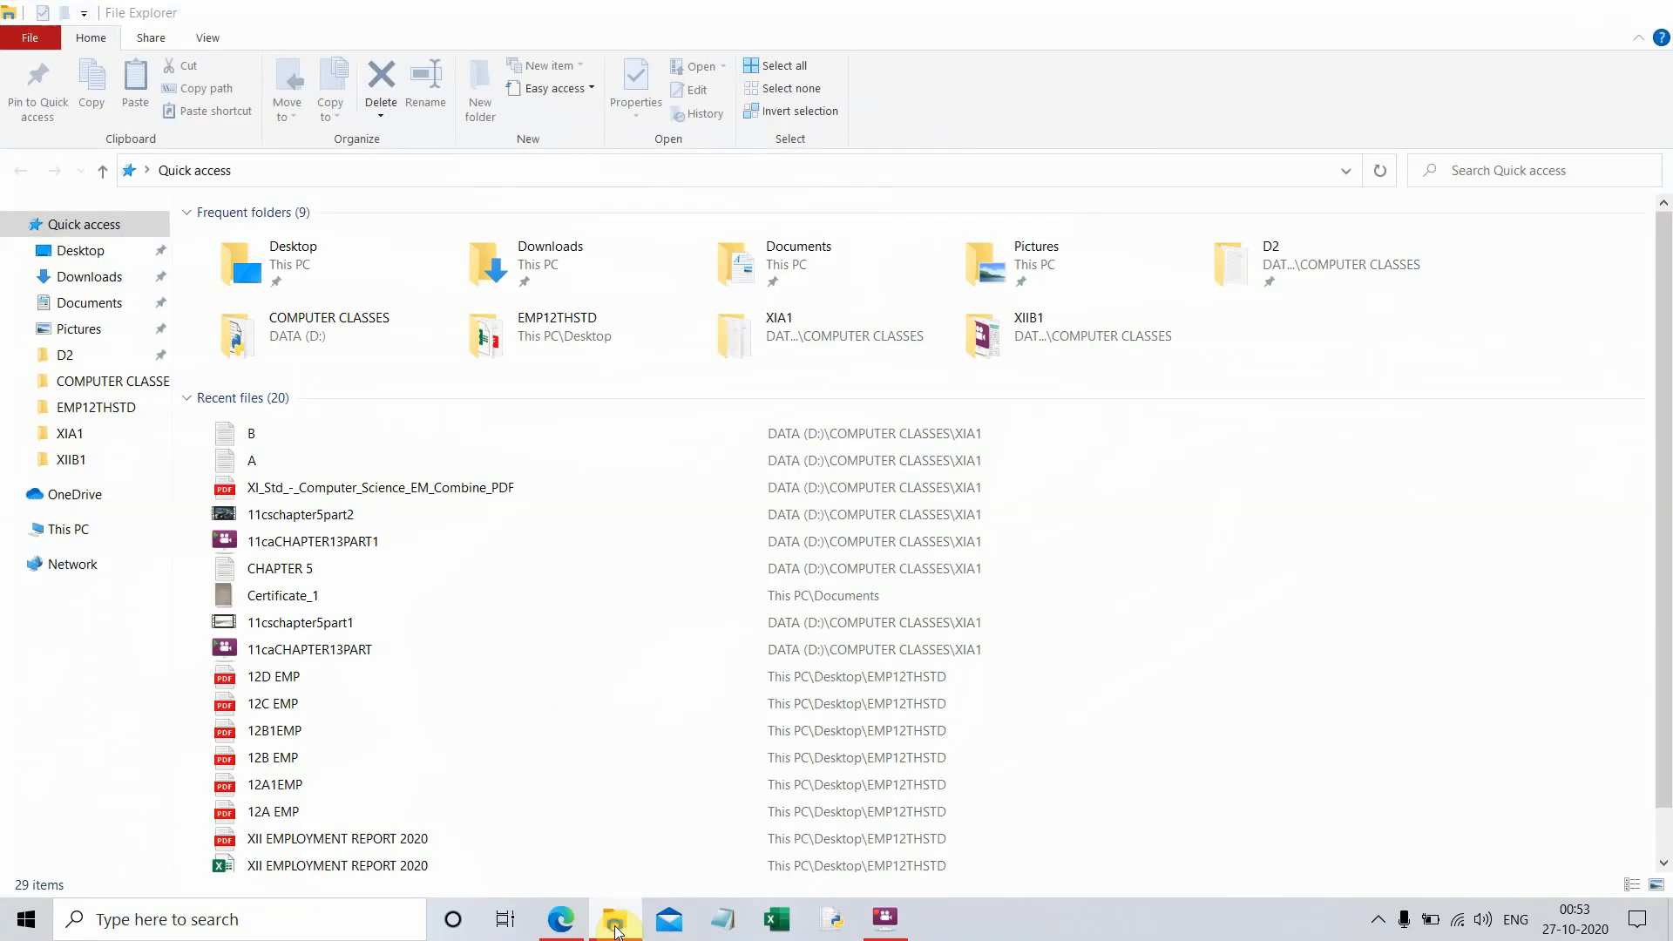
{"action": "left_click", "coordinate": [615, 926]}
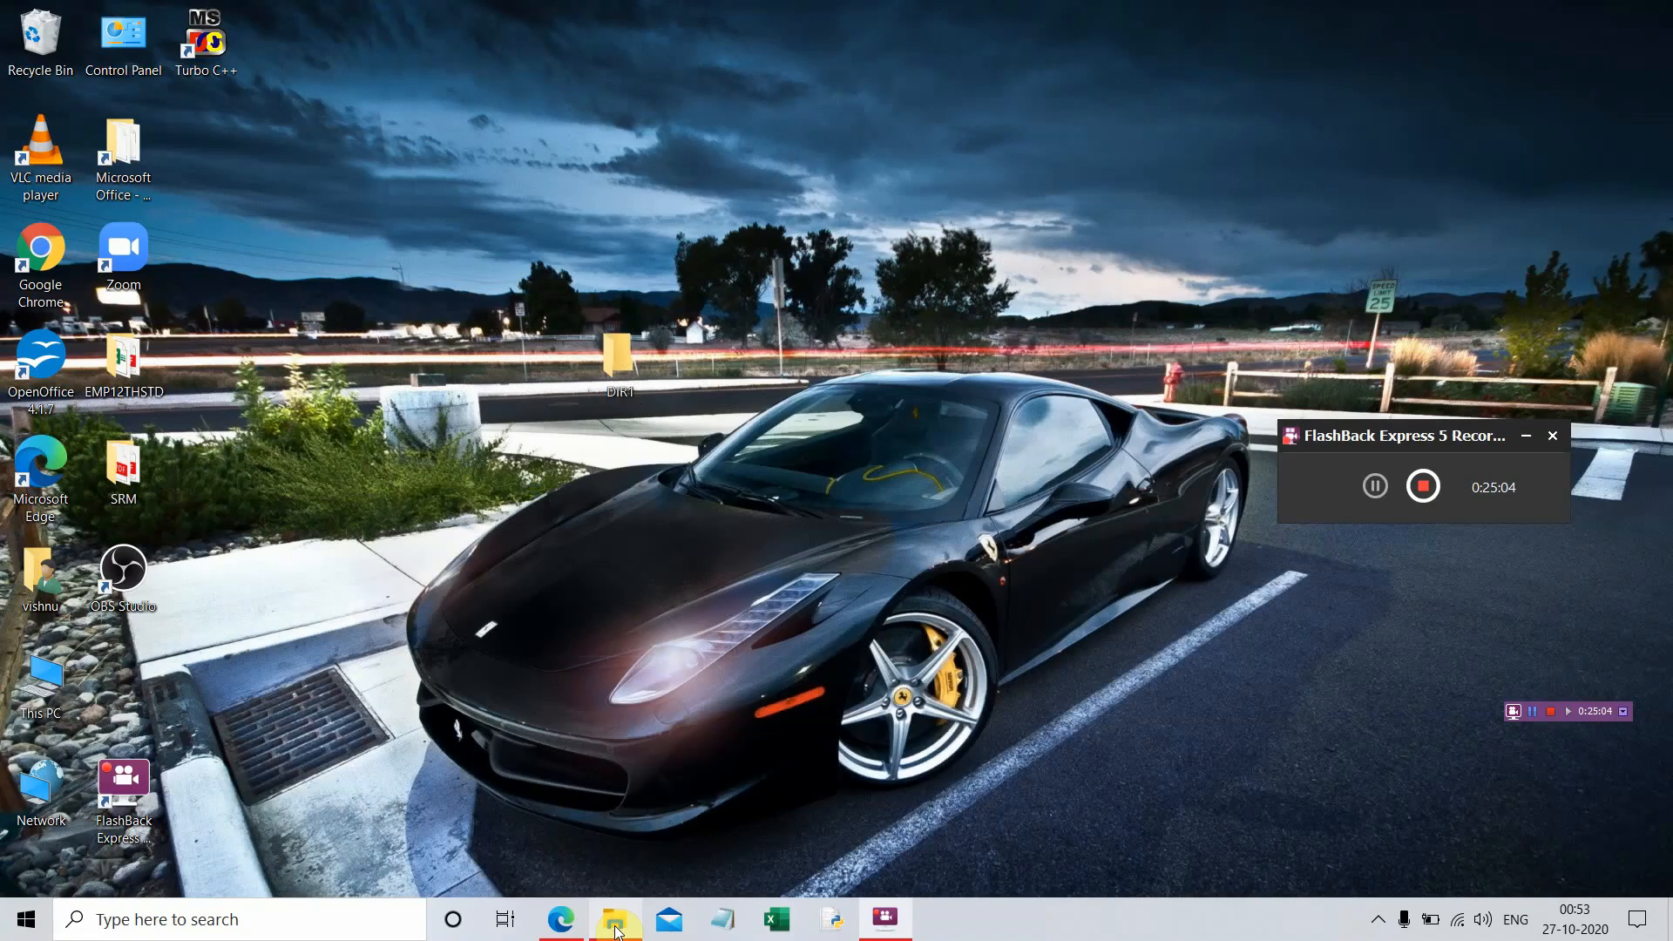
{"action": "left_click", "coordinate": [615, 926]}
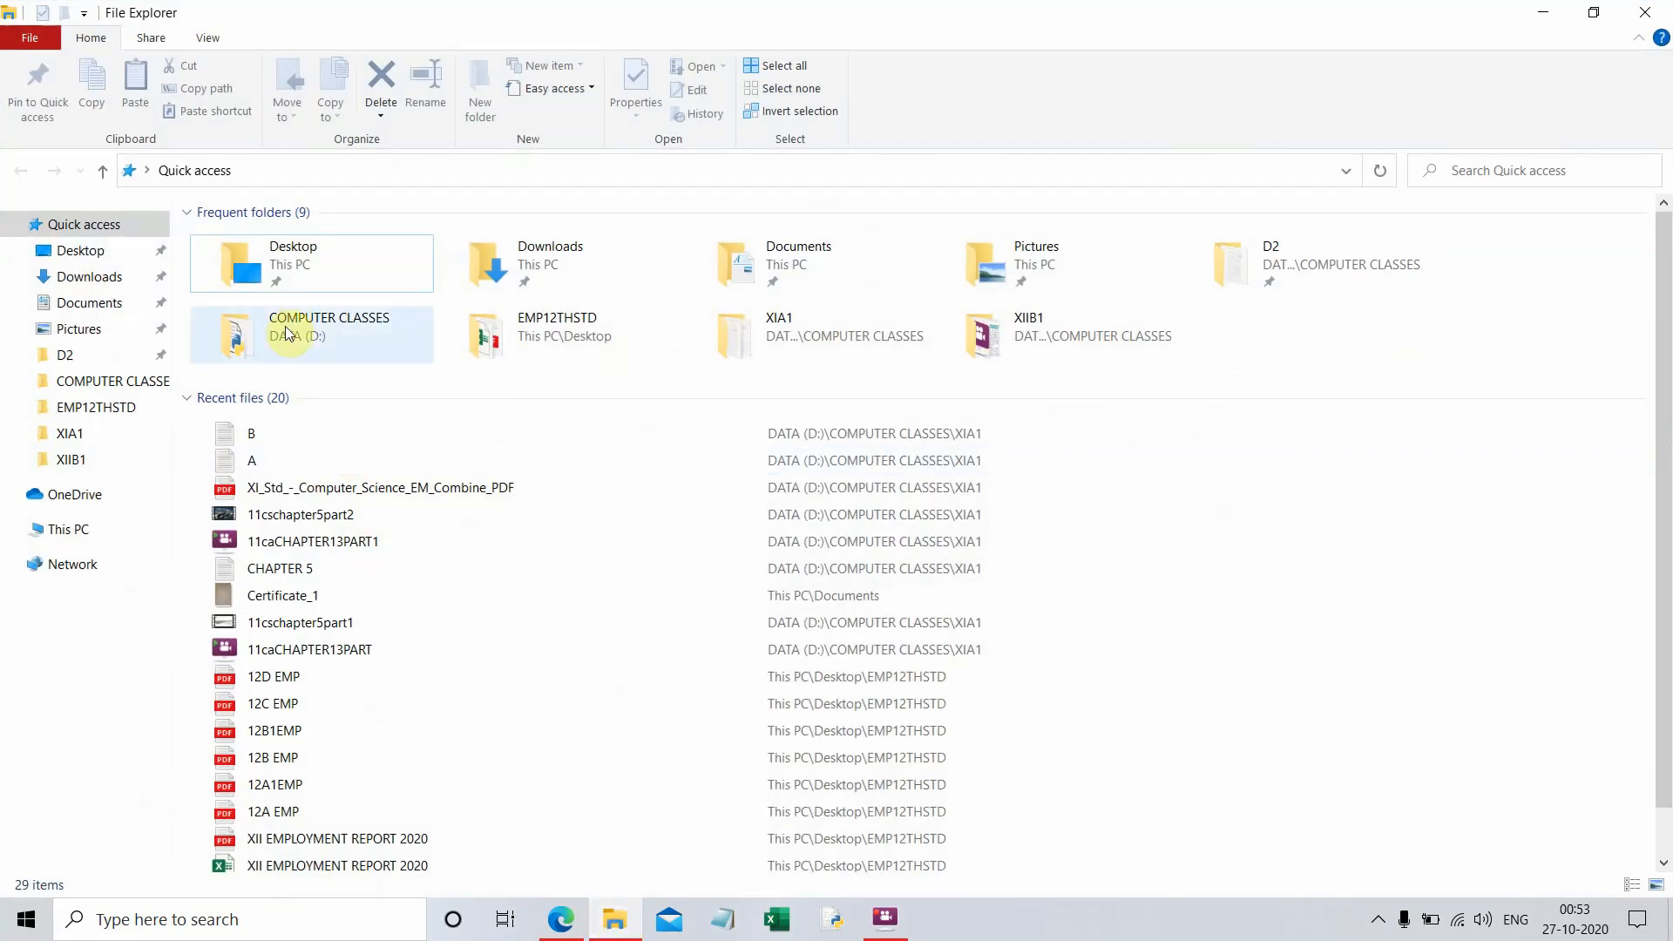
{"action": "left_click", "coordinate": [293, 326]}
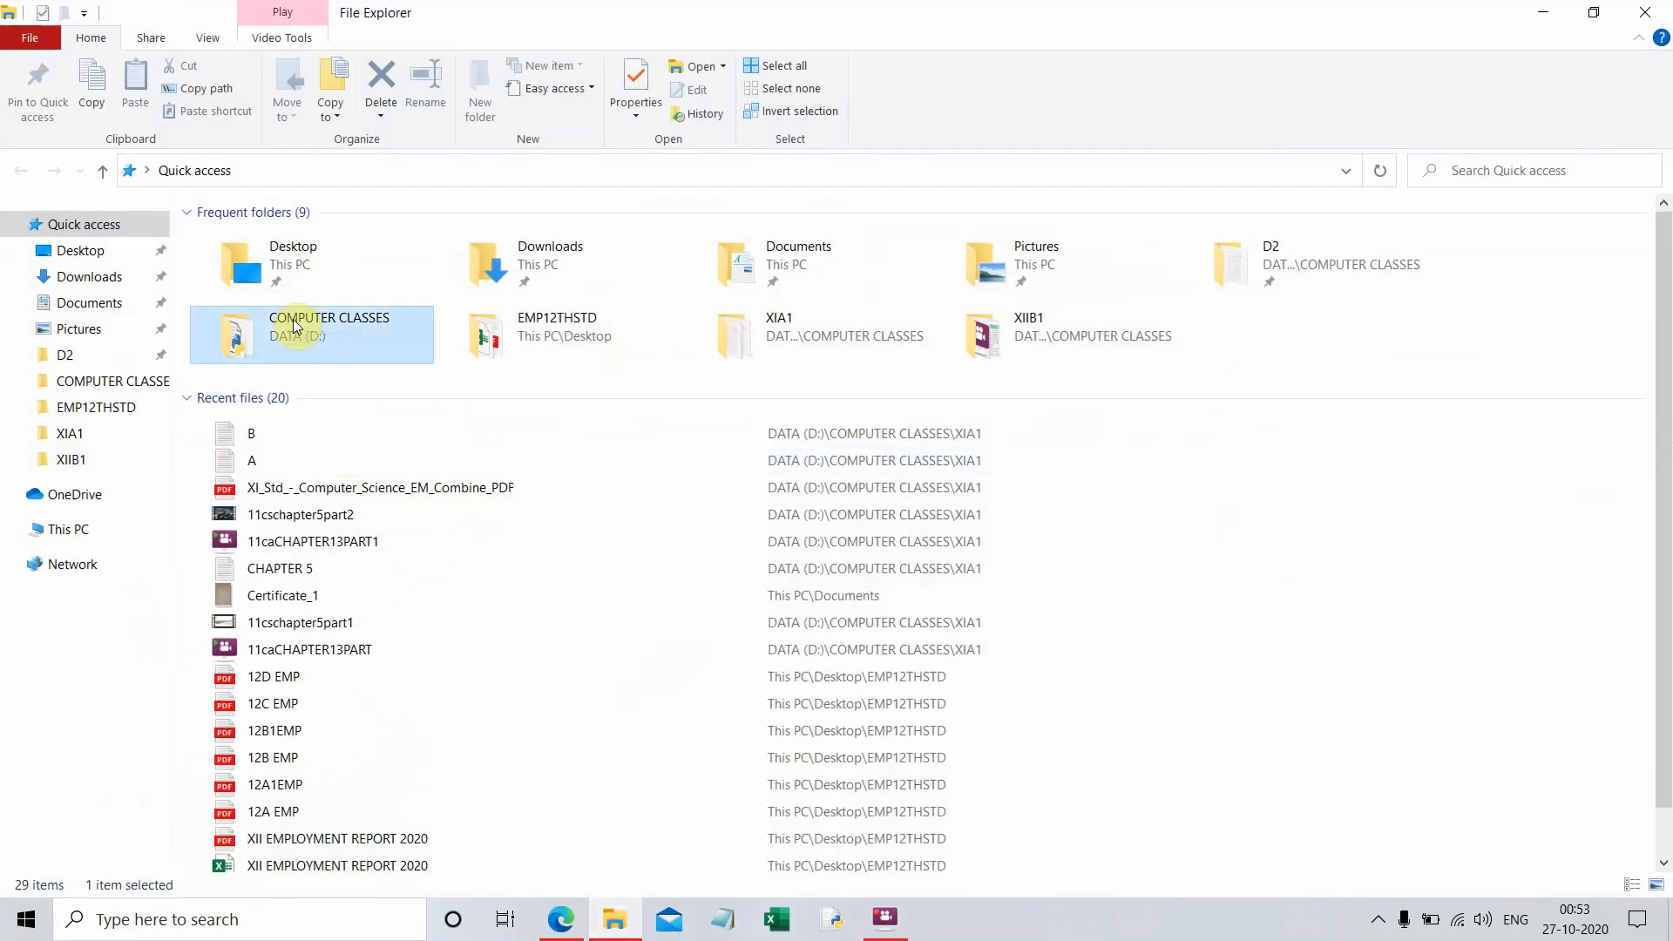
{"action": "double_click", "coordinate": [292, 326]}
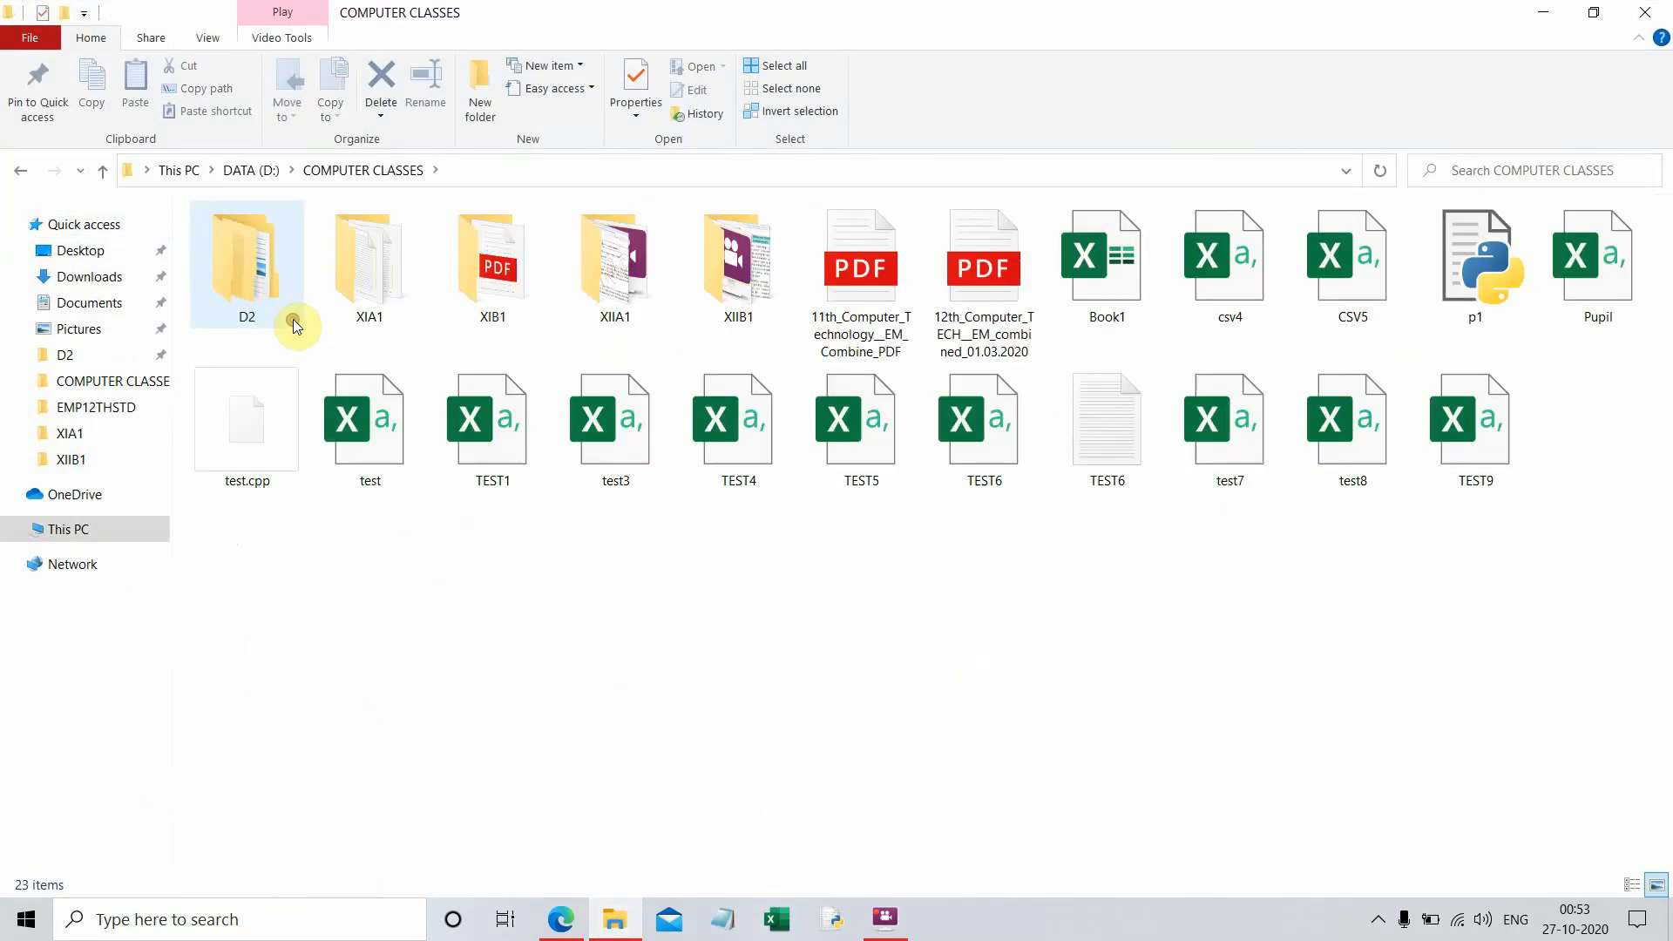
{"action": "double_click", "coordinate": [238, 253]}
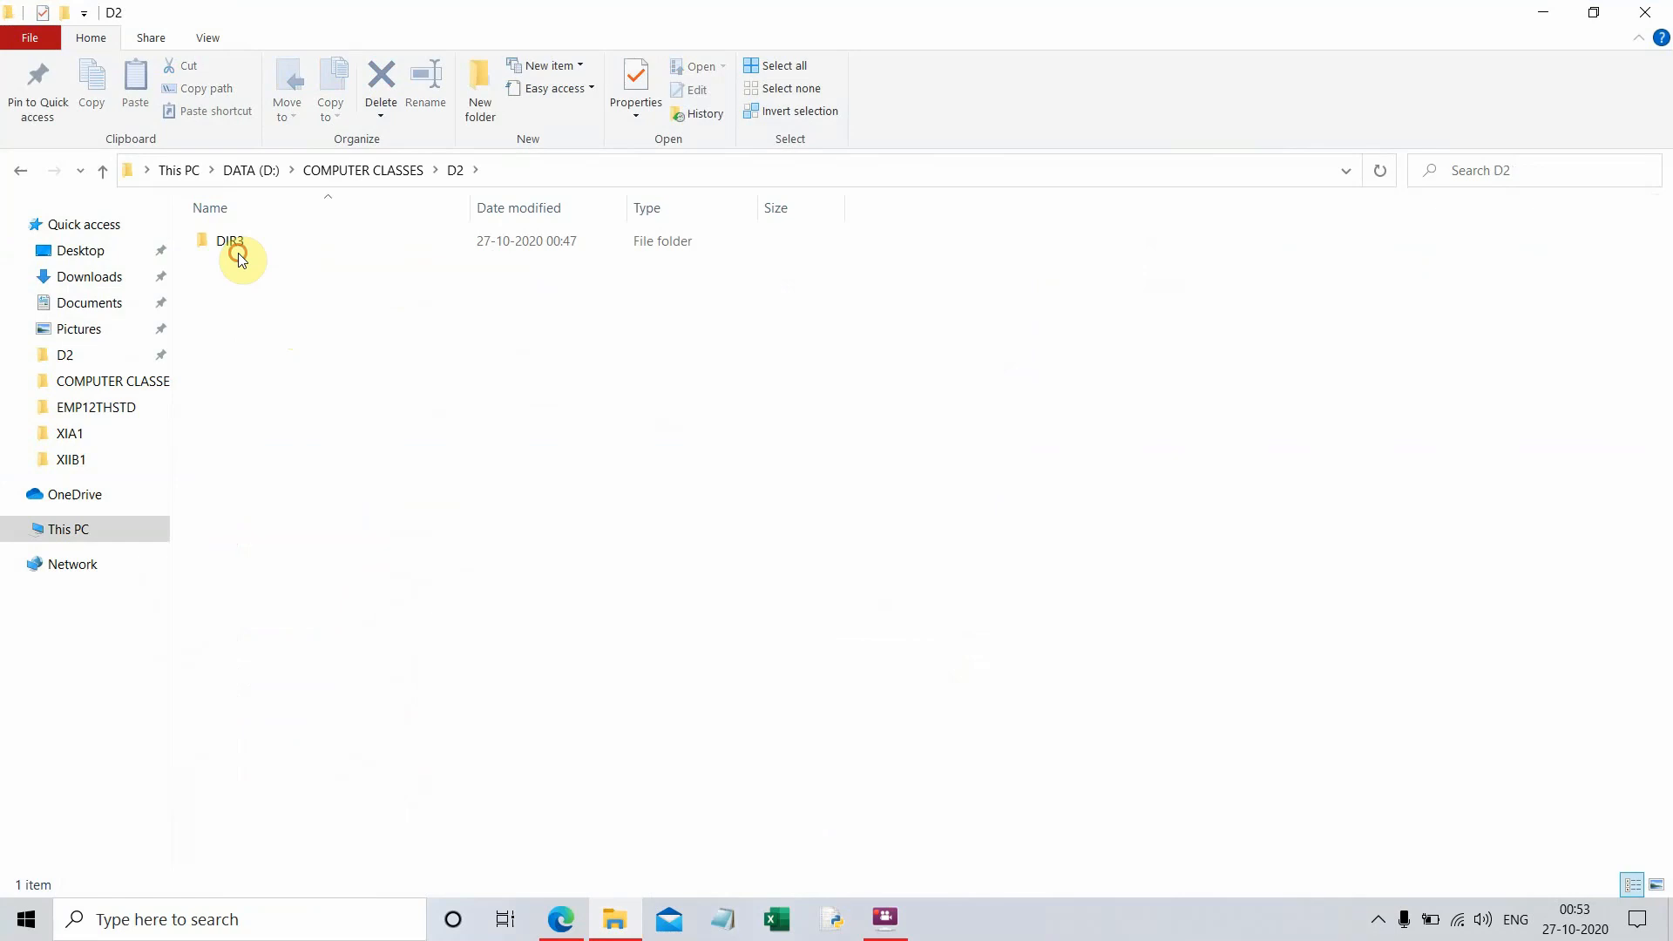
{"action": "double_click", "coordinate": [259, 245]}
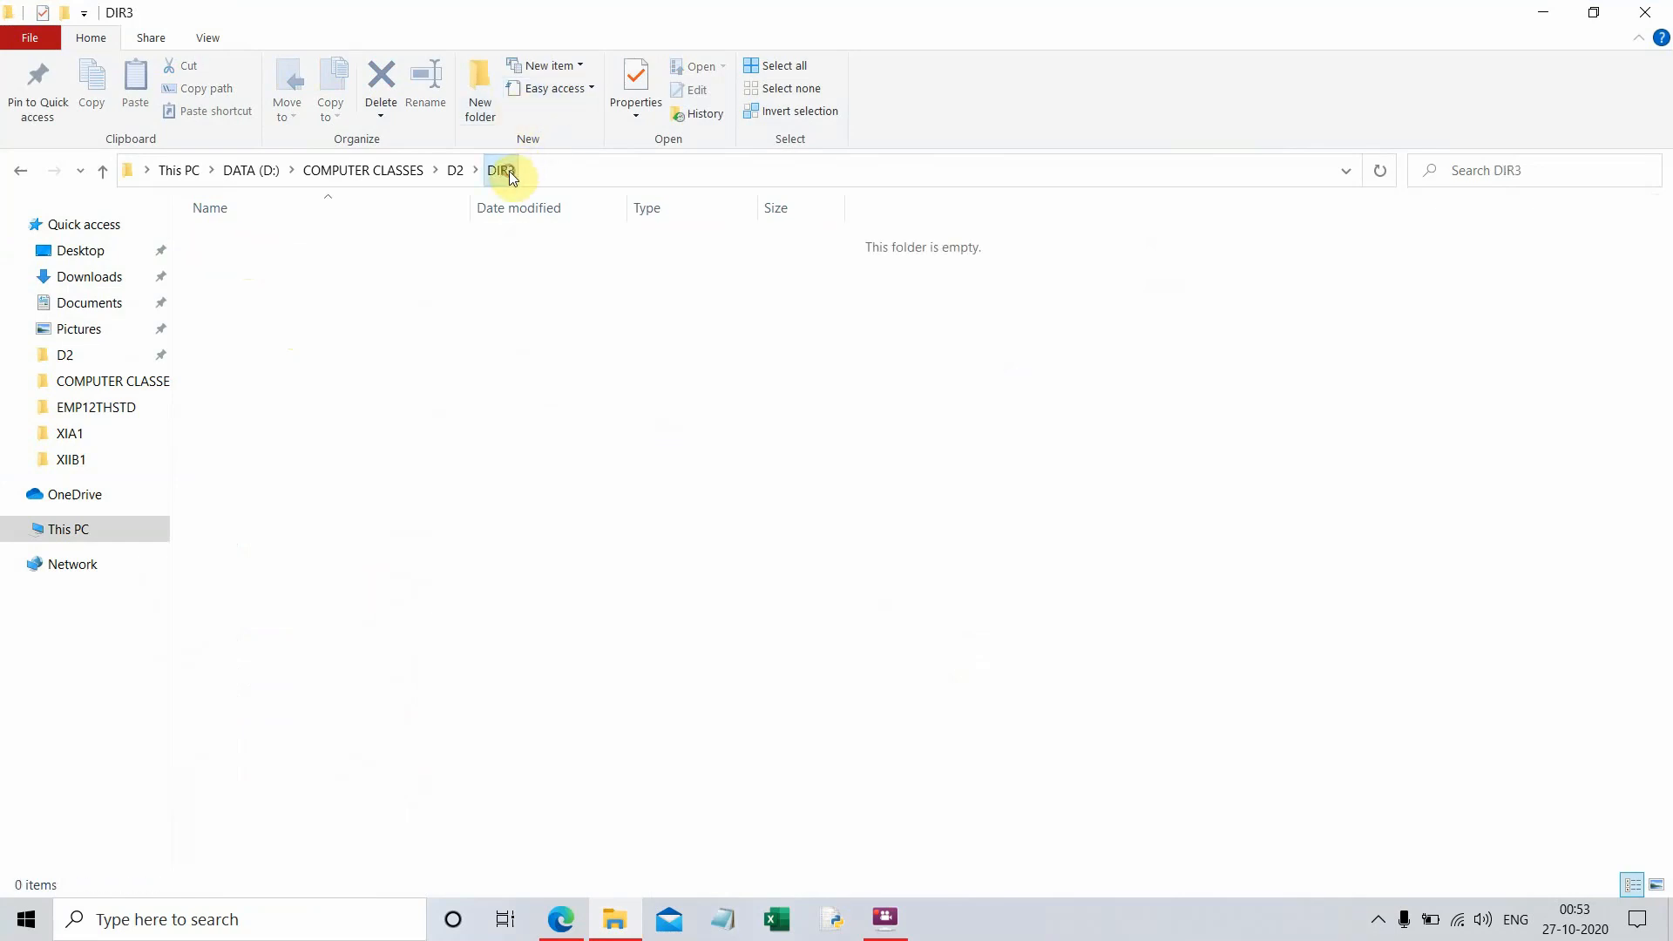
{"action": "left_click", "coordinate": [359, 178]}
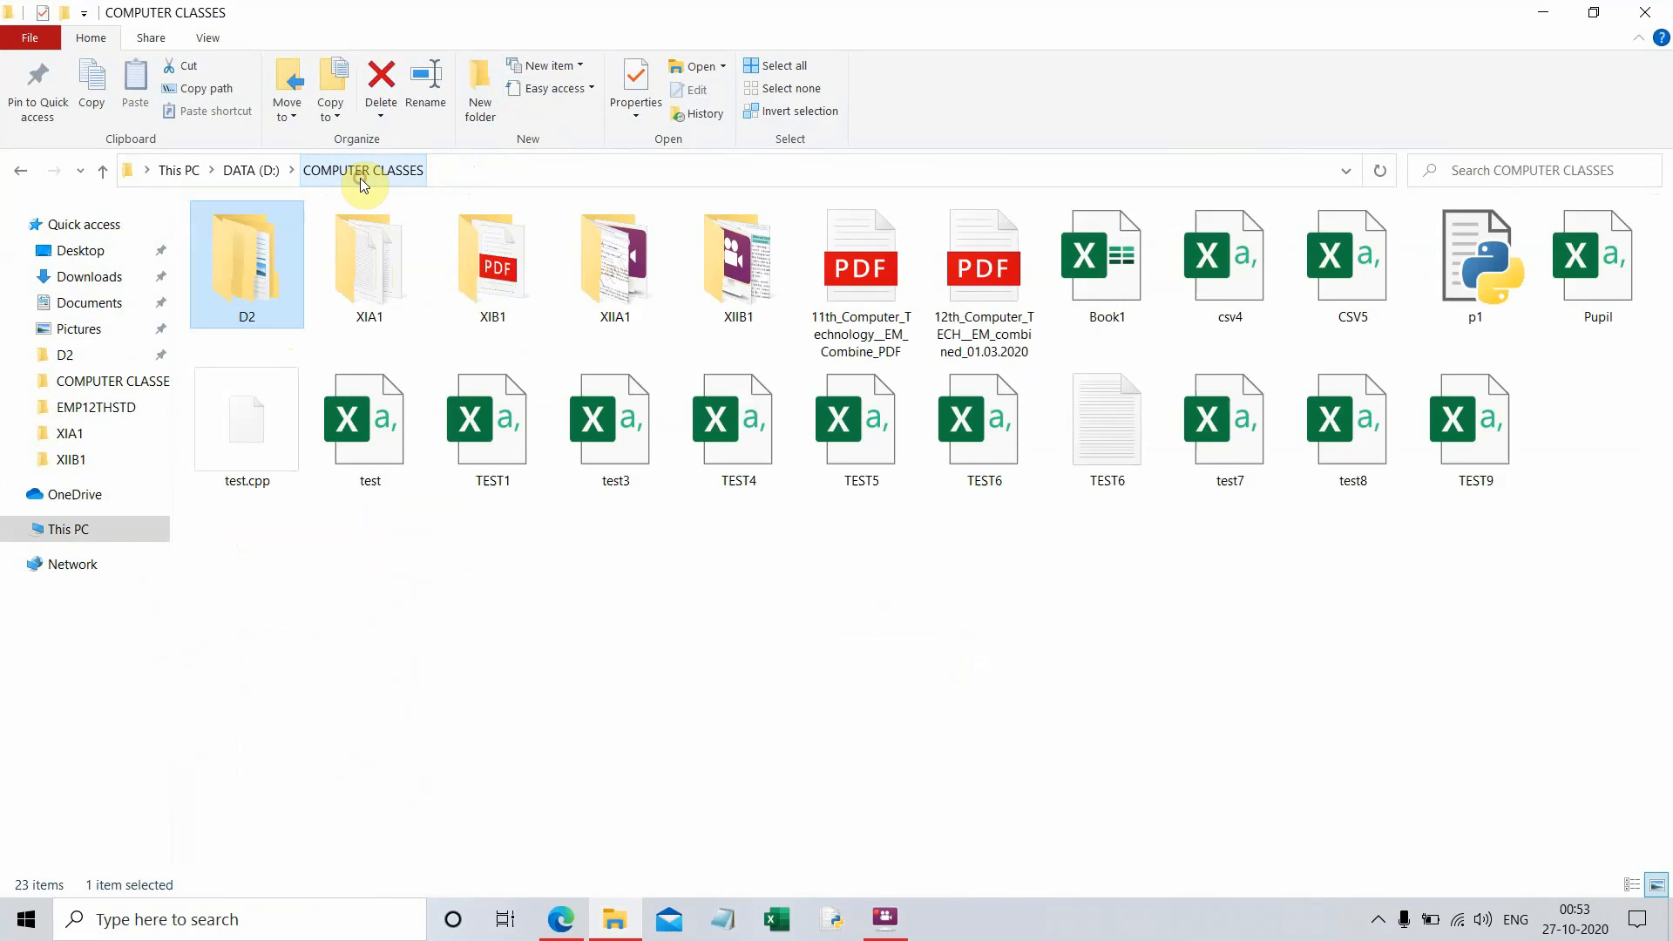
- Review the Send to destinations offered for the D2 folder without choosing any of them
{"action": "right_click", "coordinate": [265, 286]}
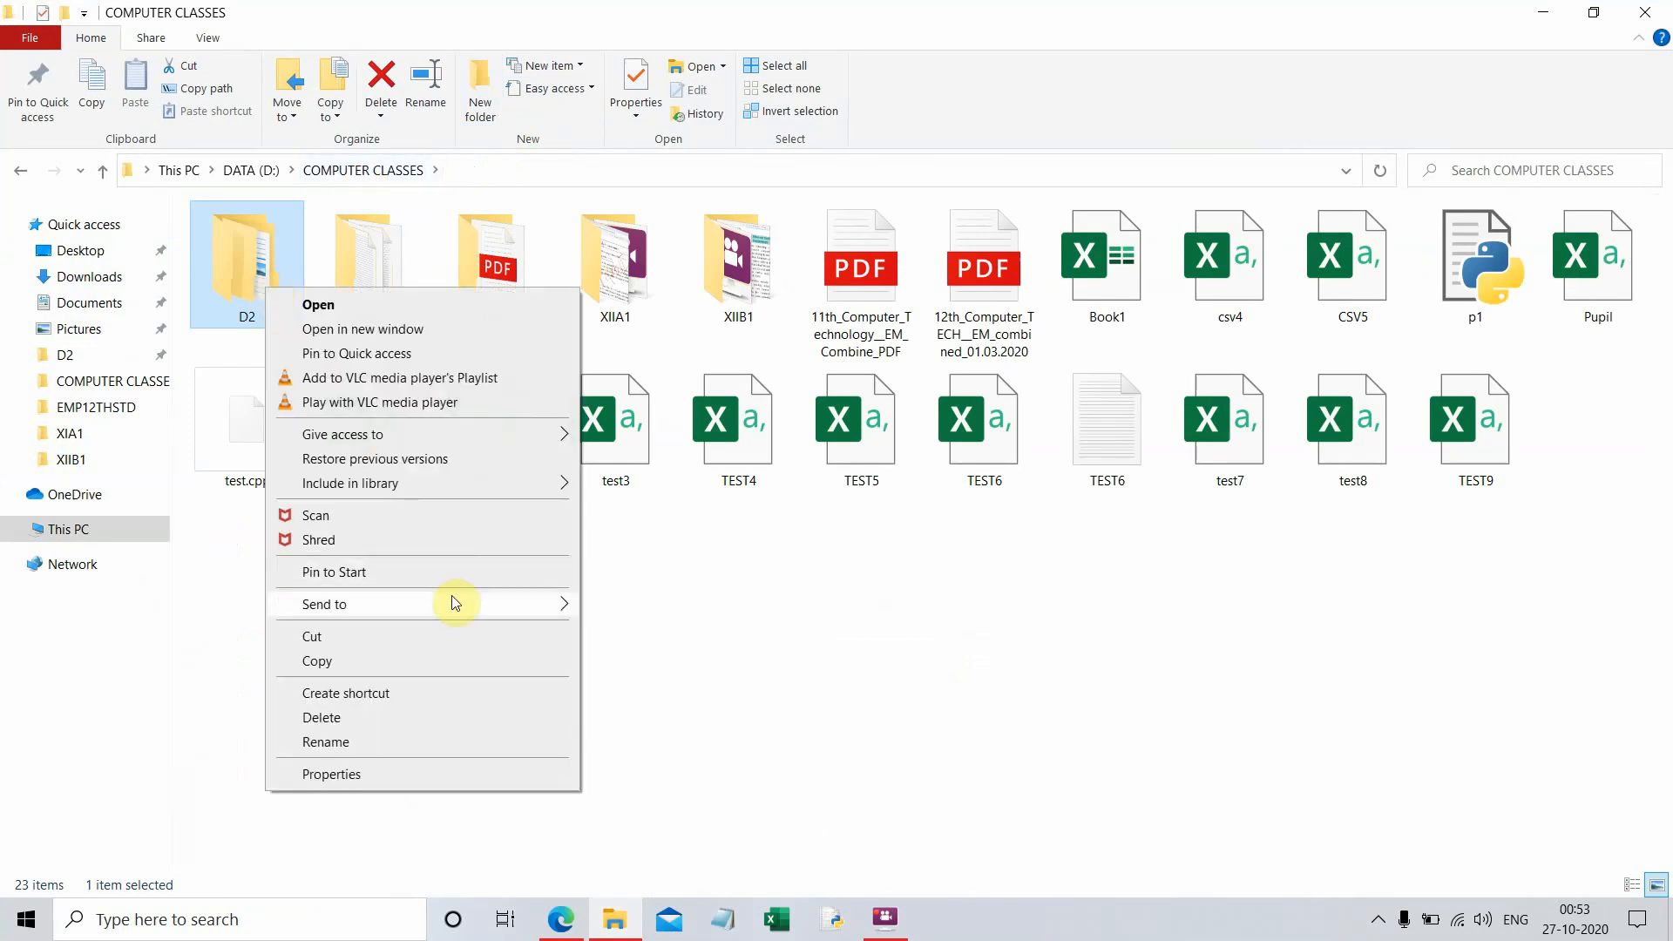
{"action": "mouse_move", "coordinate": [541, 603]}
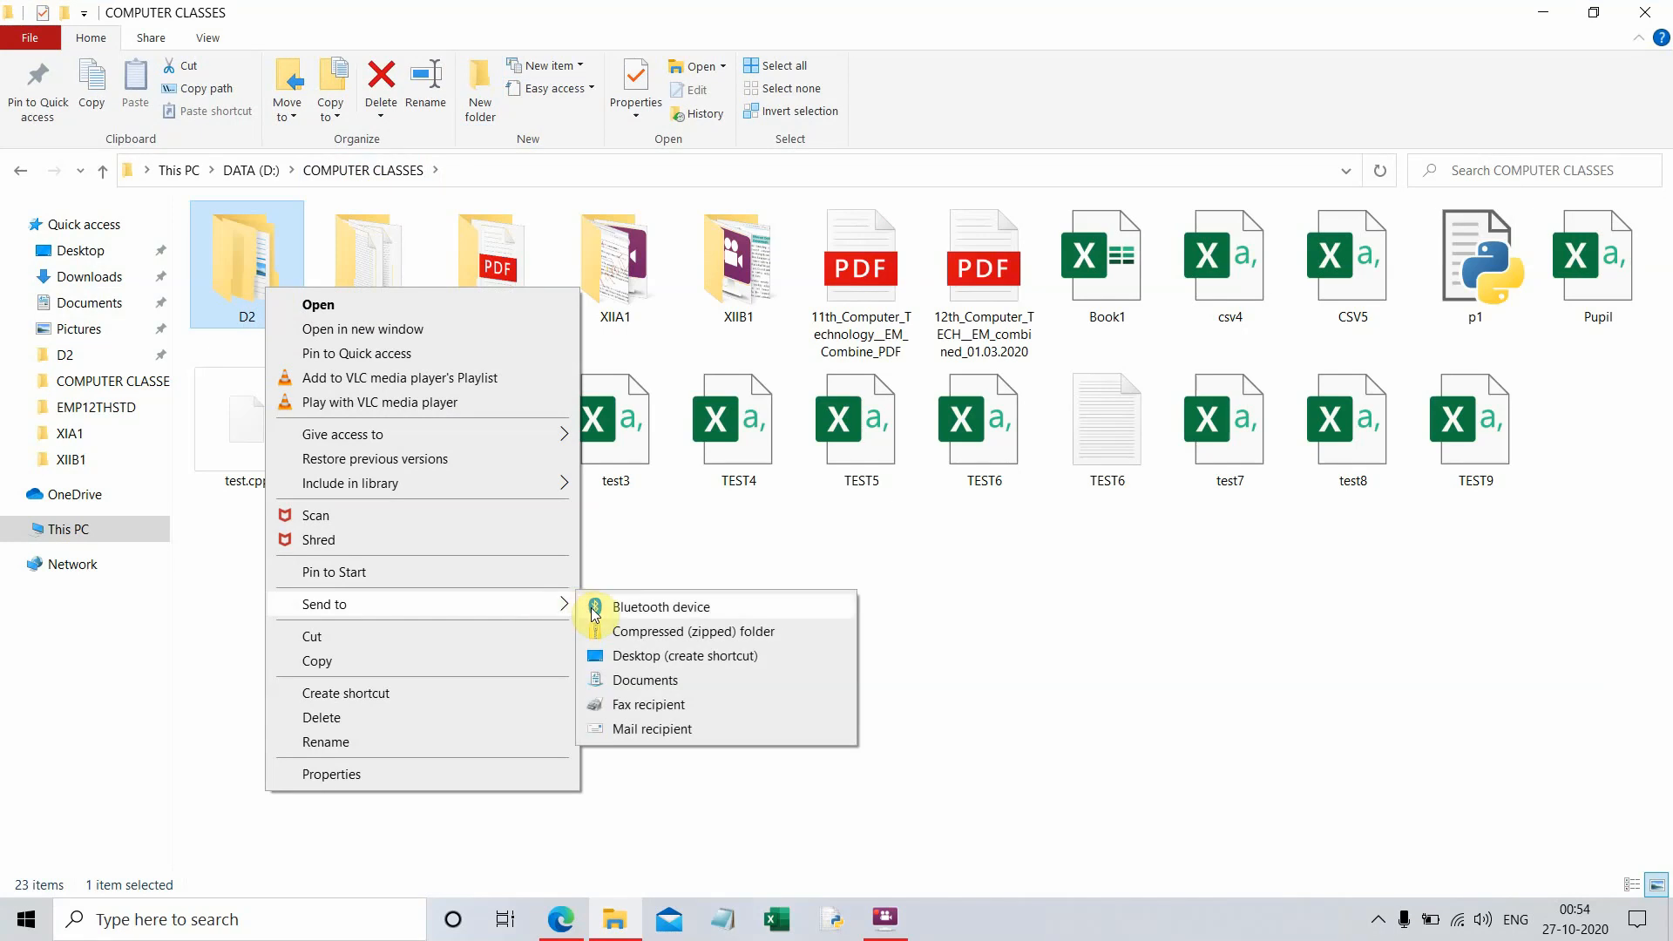
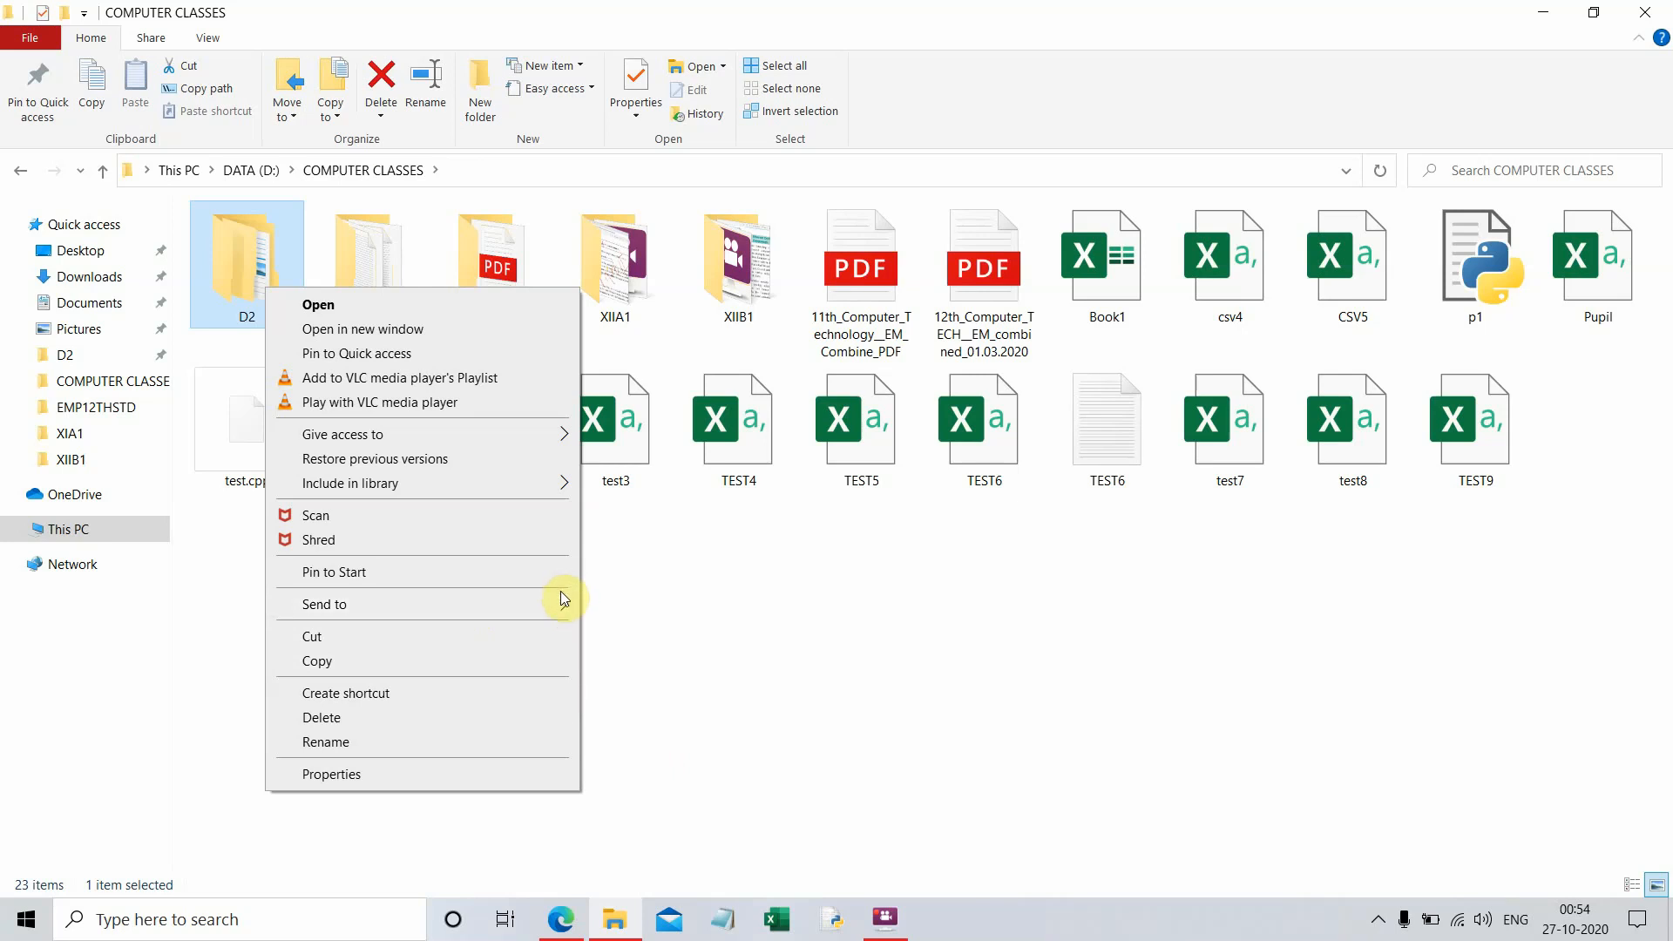
{"action": "left_click", "coordinate": [724, 584]}
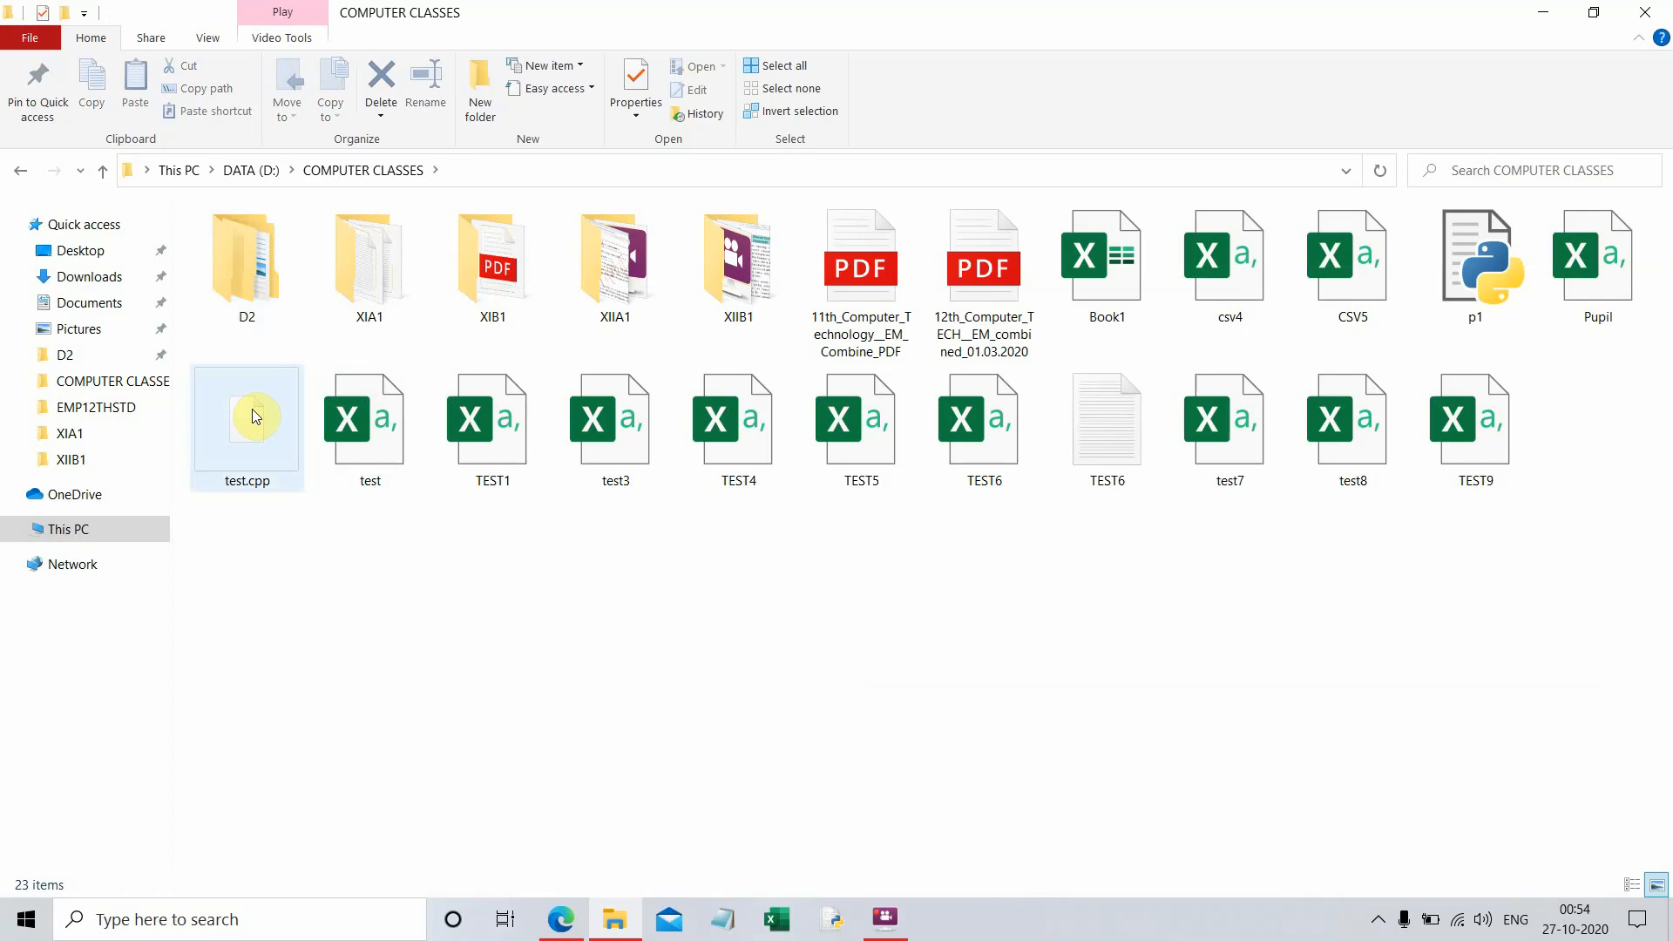
{"action": "left_click", "coordinate": [275, 286]}
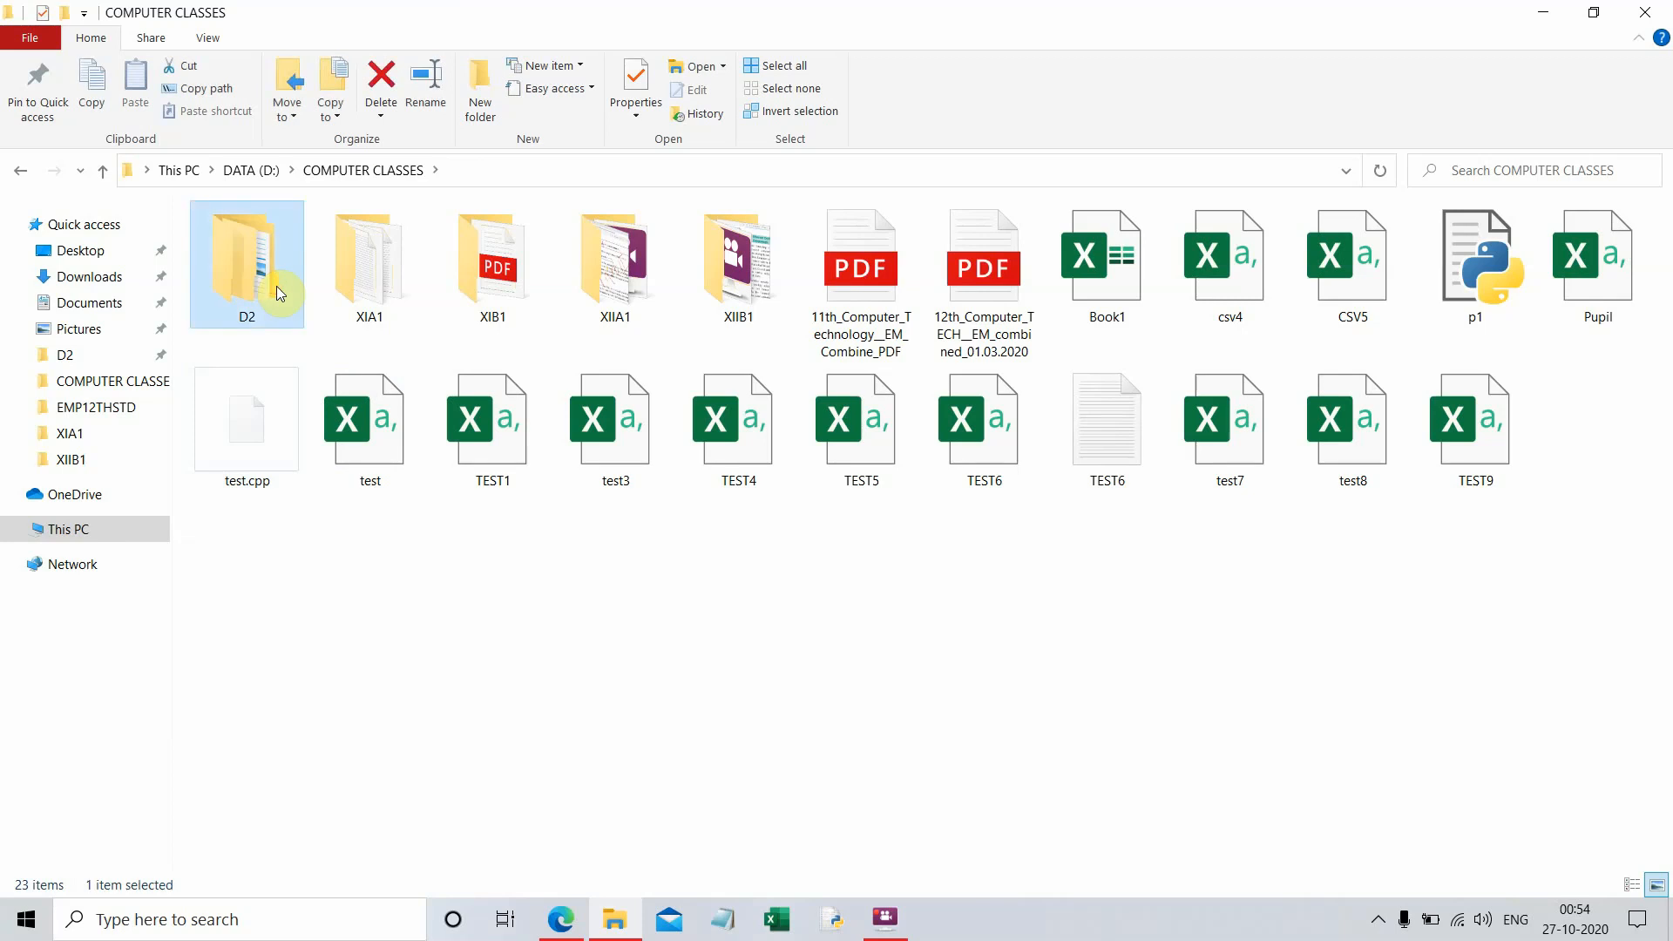
{"action": "right_click", "coordinate": [276, 286]}
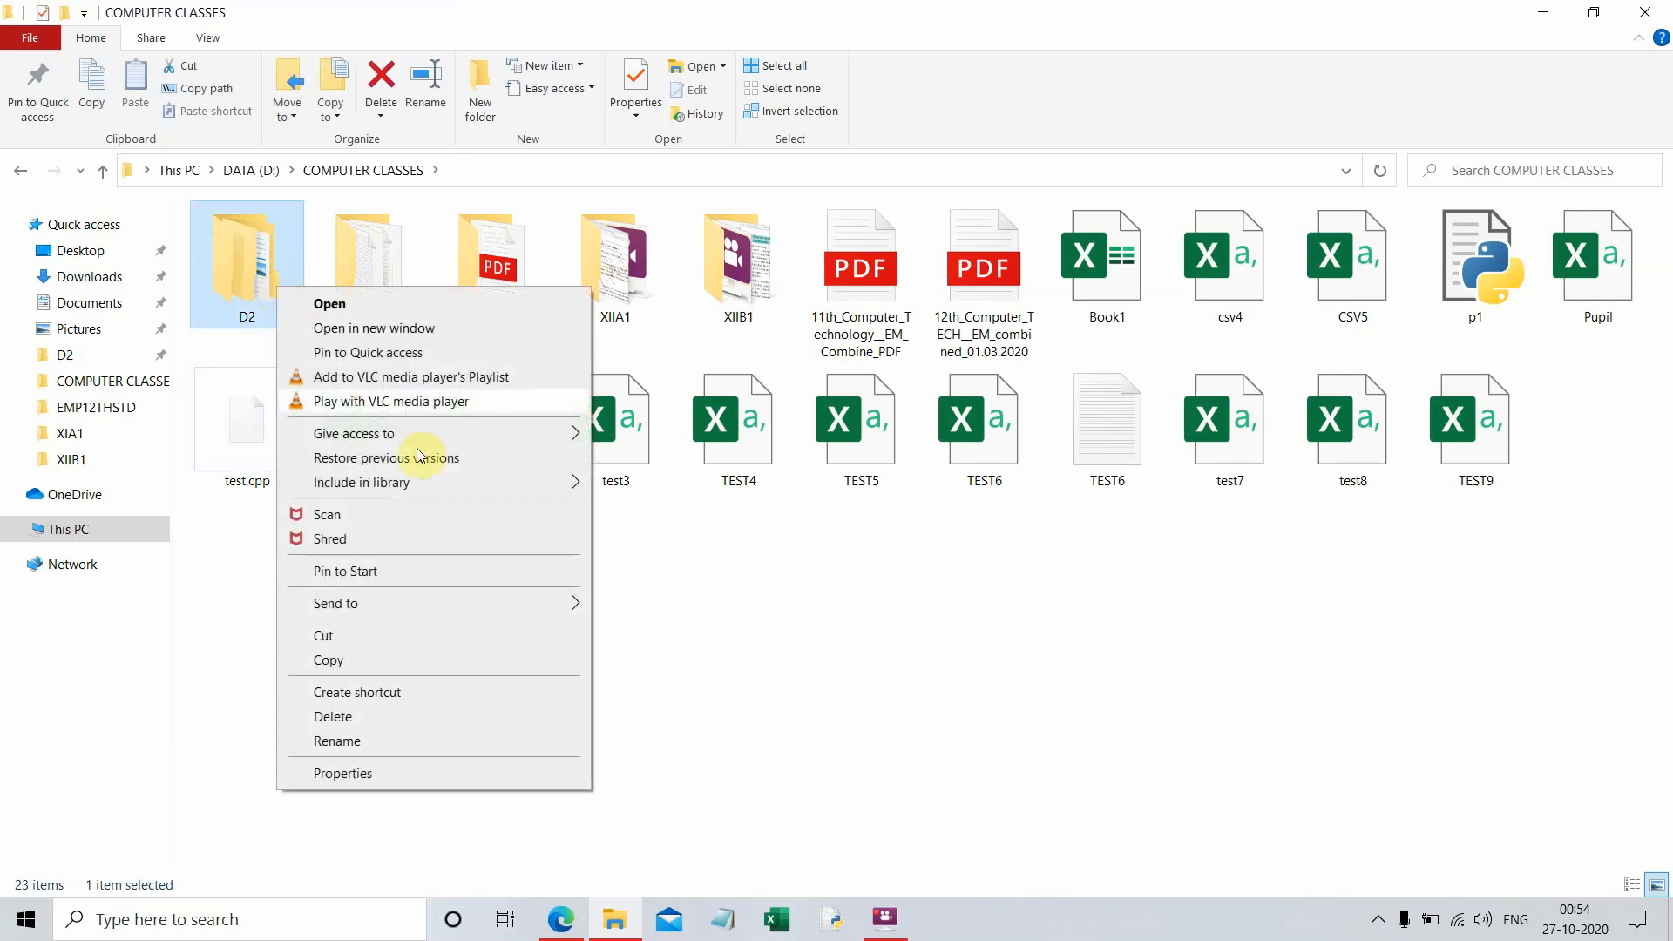
{"action": "mouse_move", "coordinate": [575, 609]}
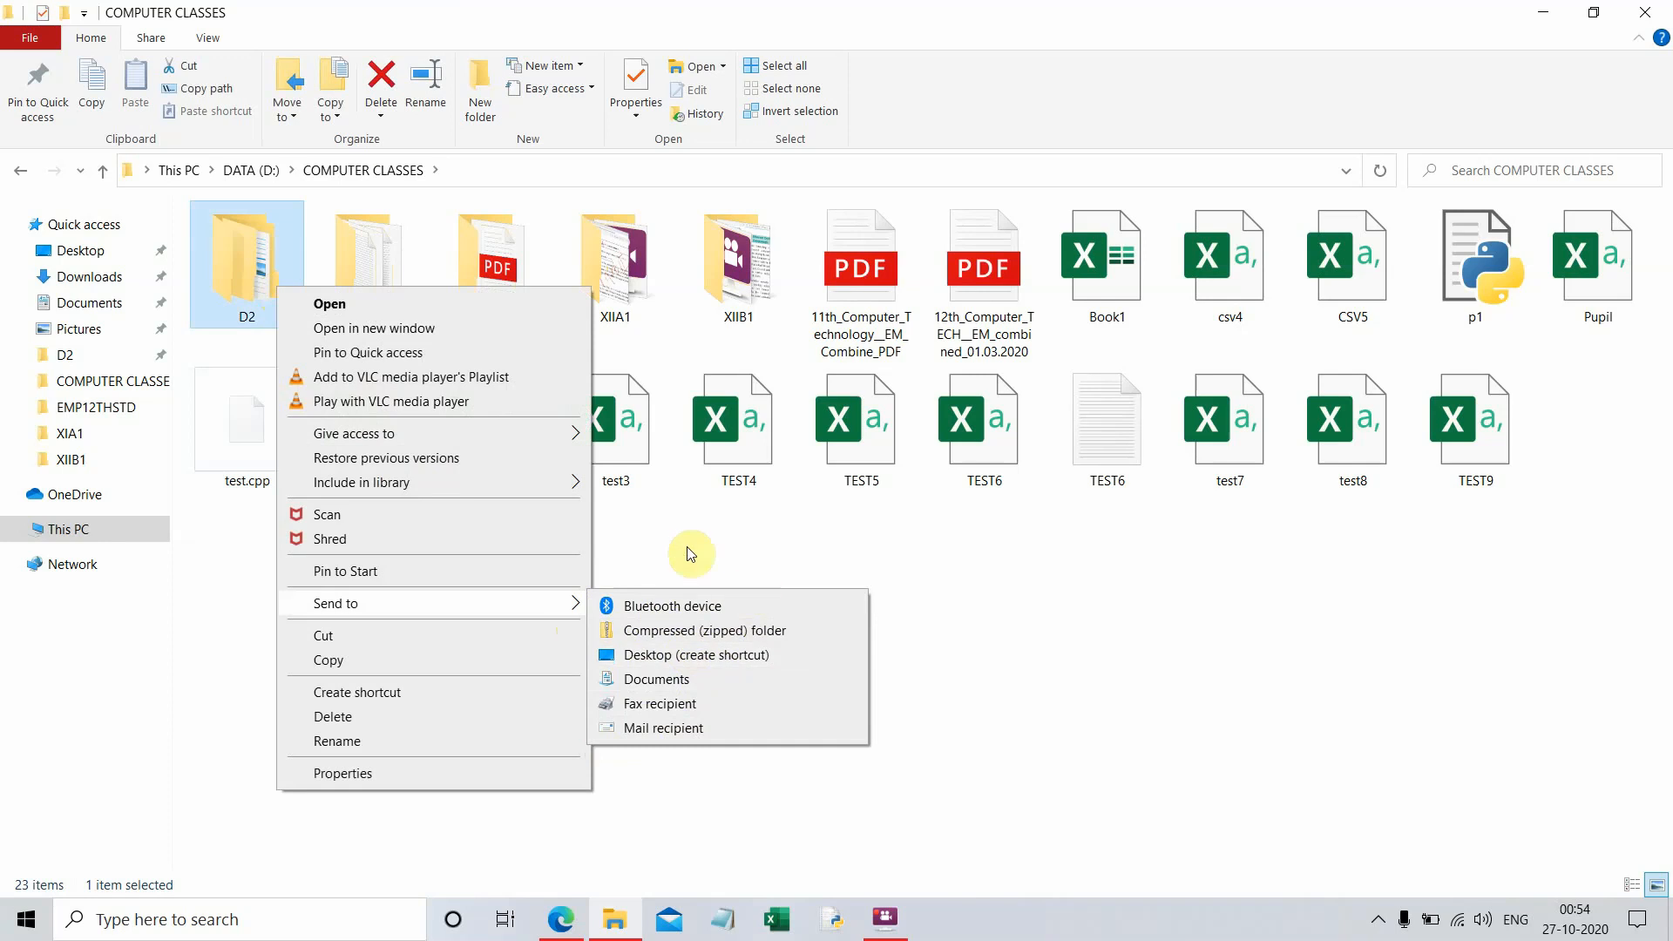
{"action": "left_click", "coordinate": [726, 521]}
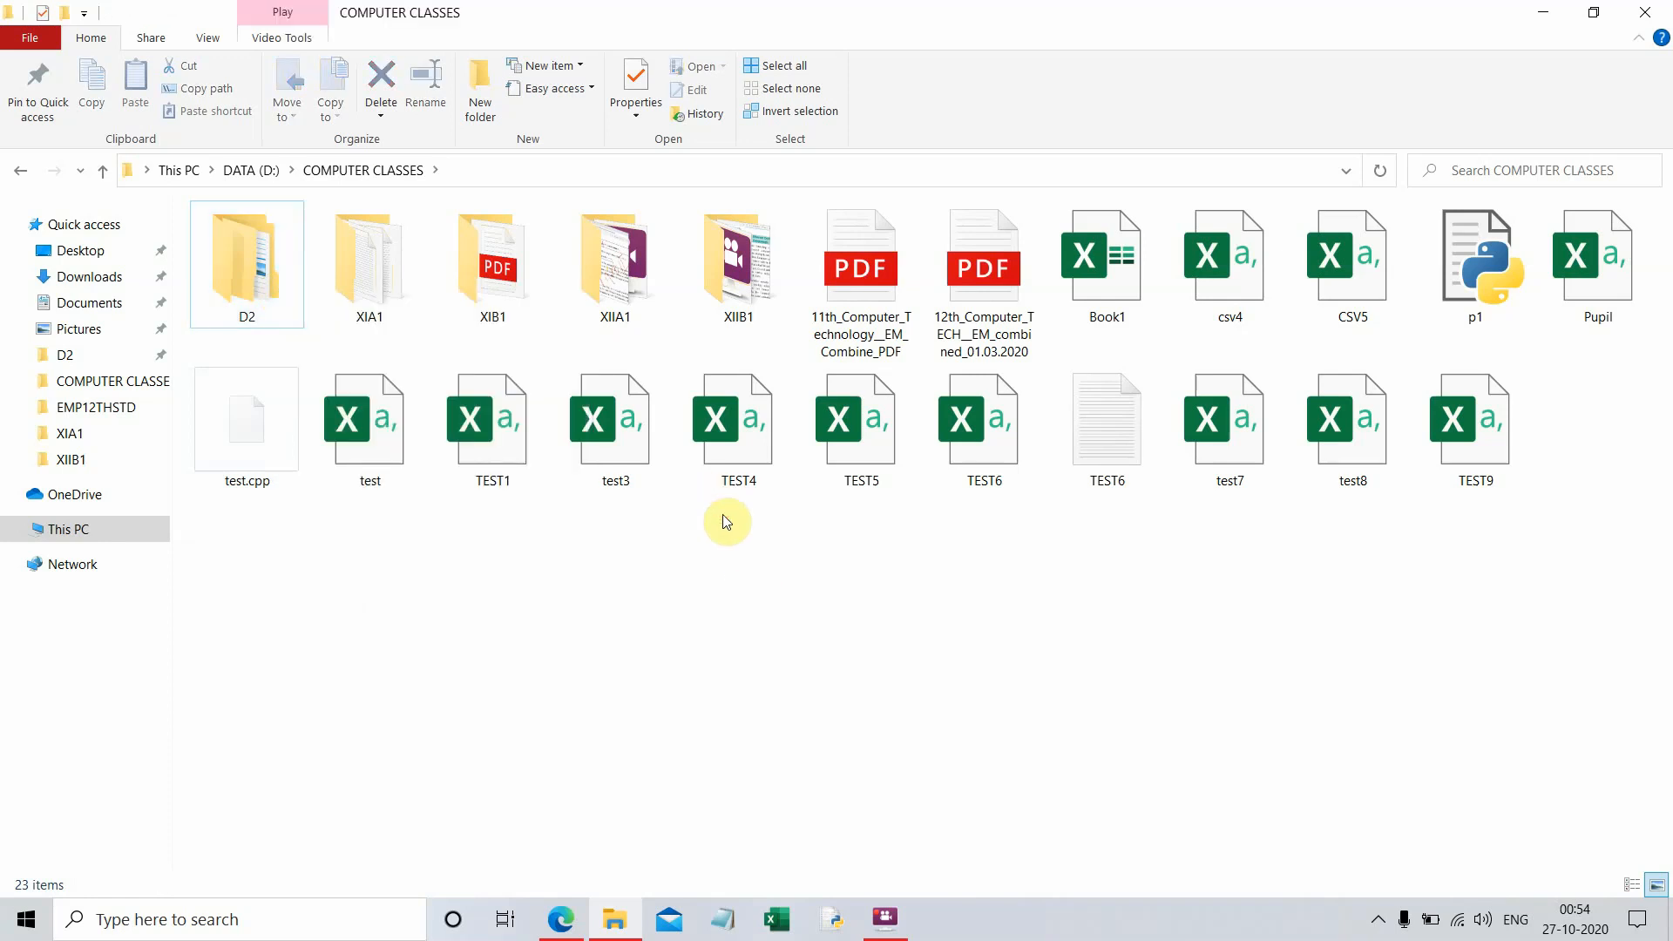
- Open the DIR3 folder inside D2 and restore its window to a smaller size over the desktop
{"action": "left_click", "coordinate": [258, 305]}
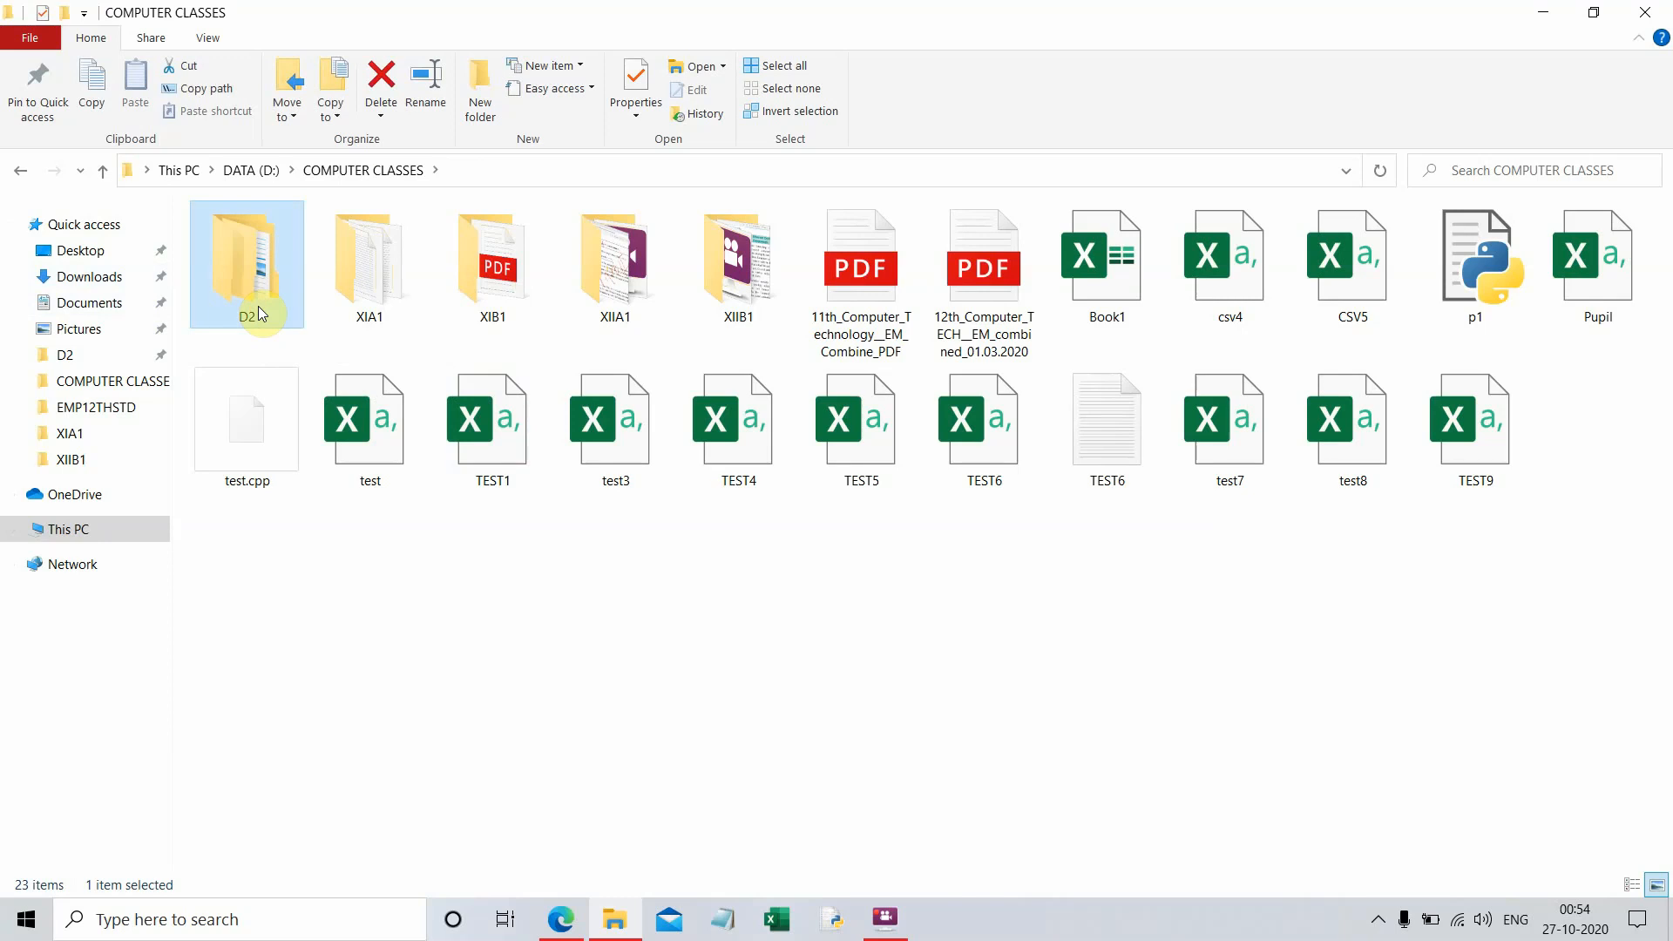
{"action": "double_click", "coordinate": [259, 309]}
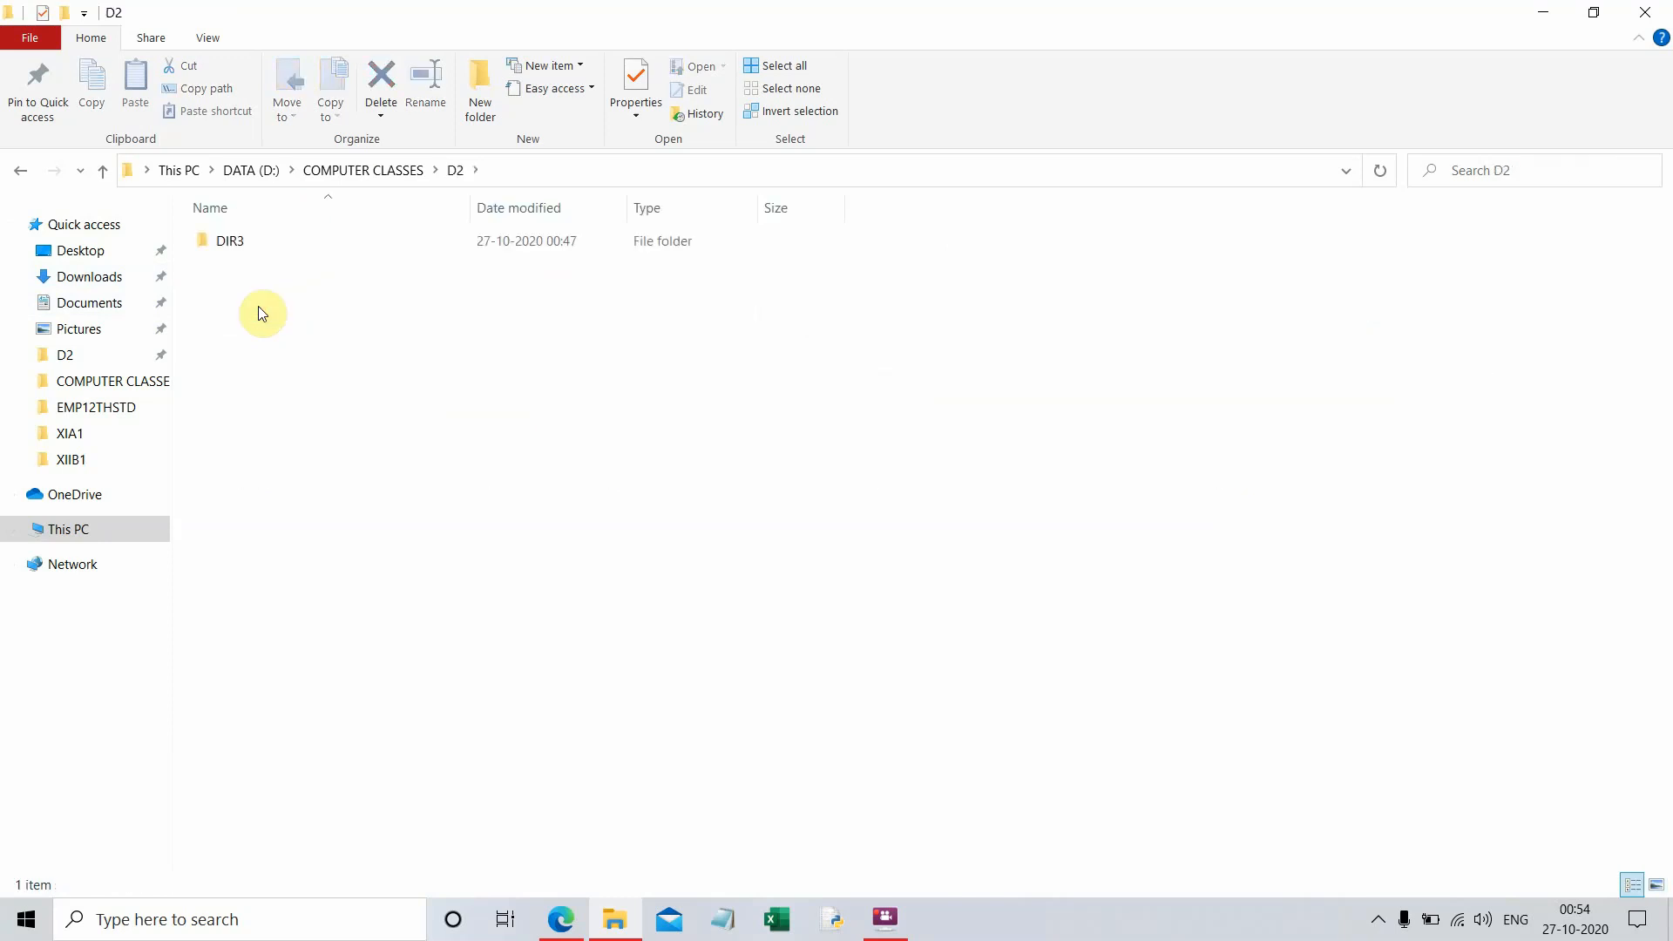
{"action": "double_click", "coordinate": [241, 244]}
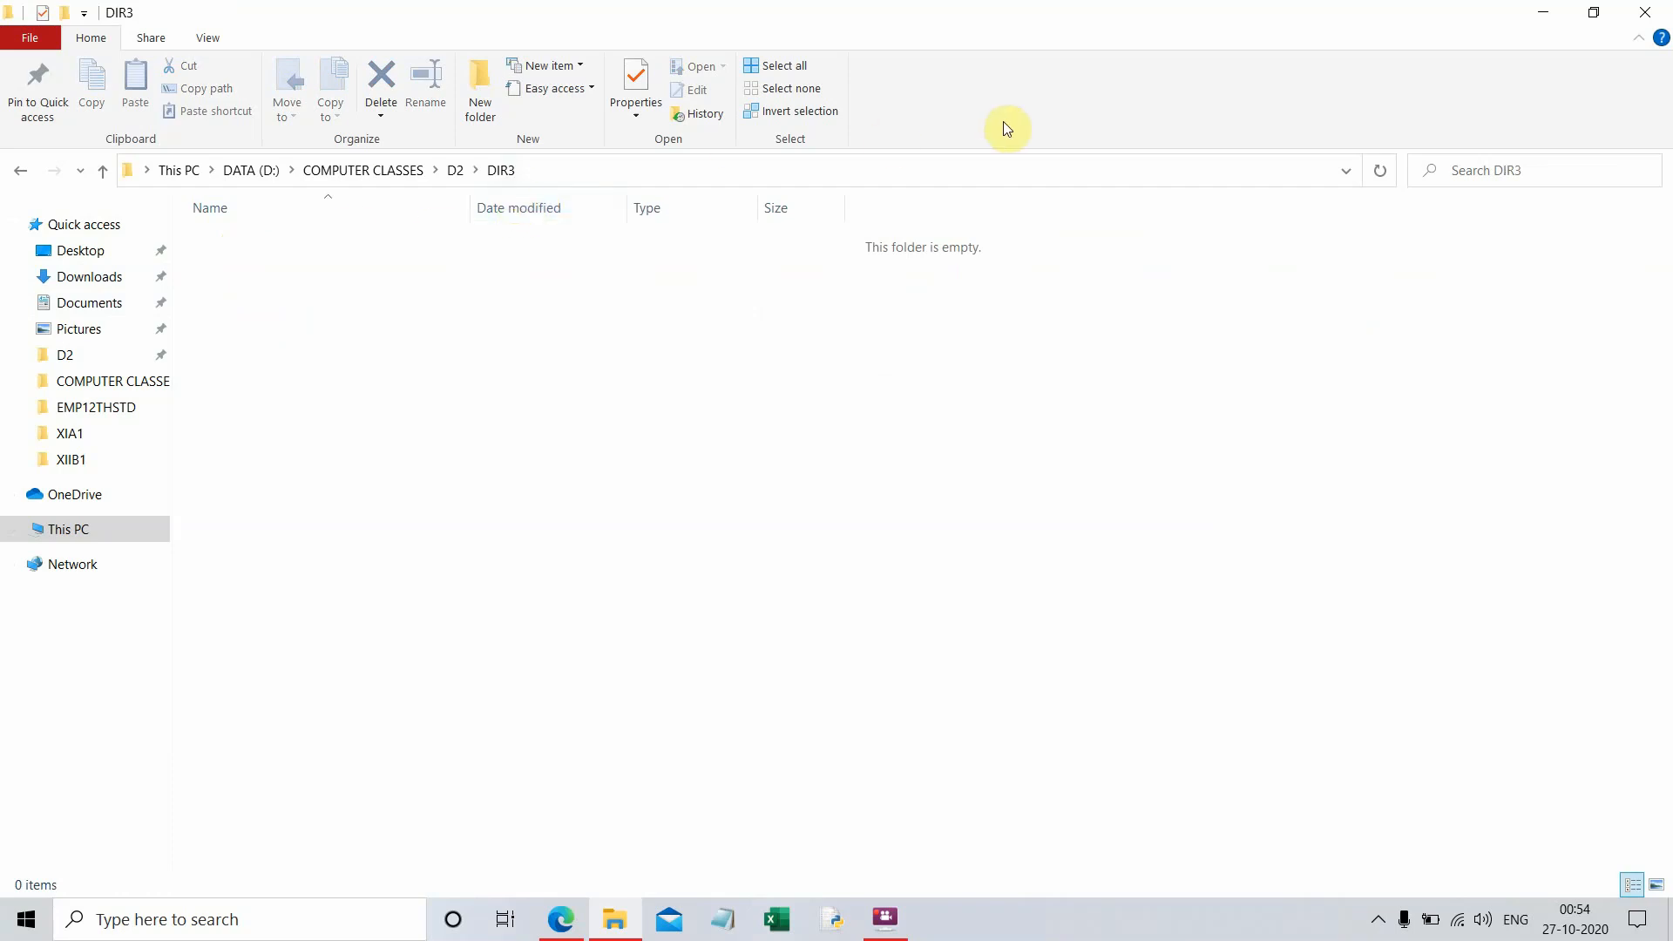
{"action": "left_click", "coordinate": [1592, 11]}
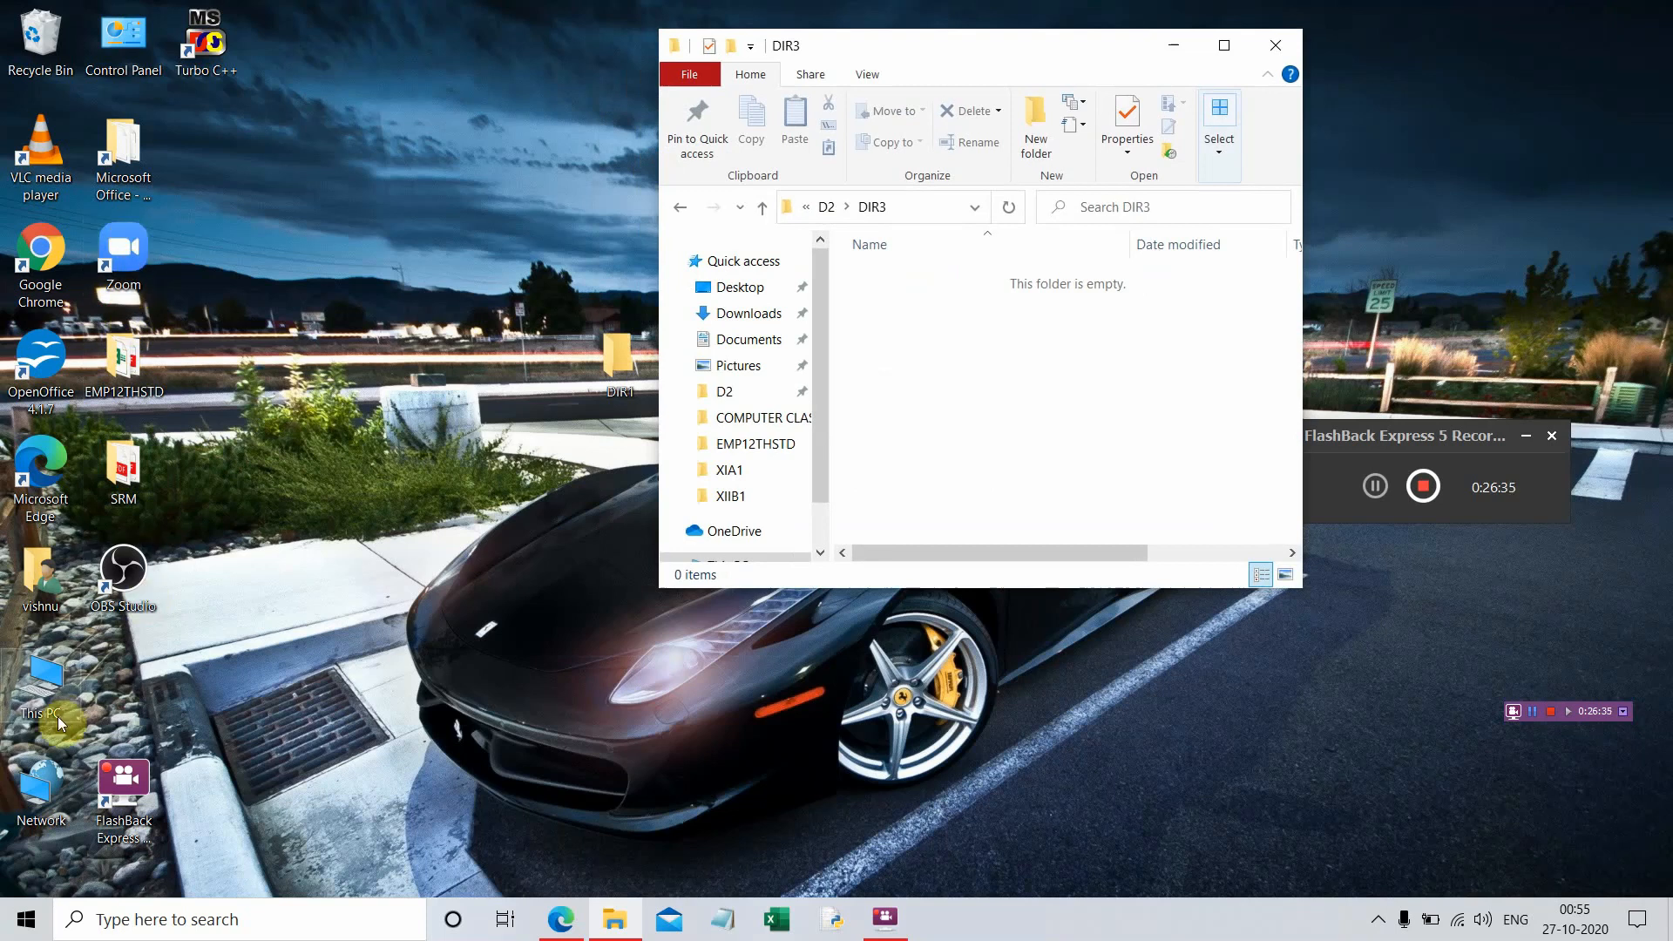
- Copy the SRM folder from the desktop into the open DIR3 folder
{"action": "left_click", "coordinate": [122, 495]}
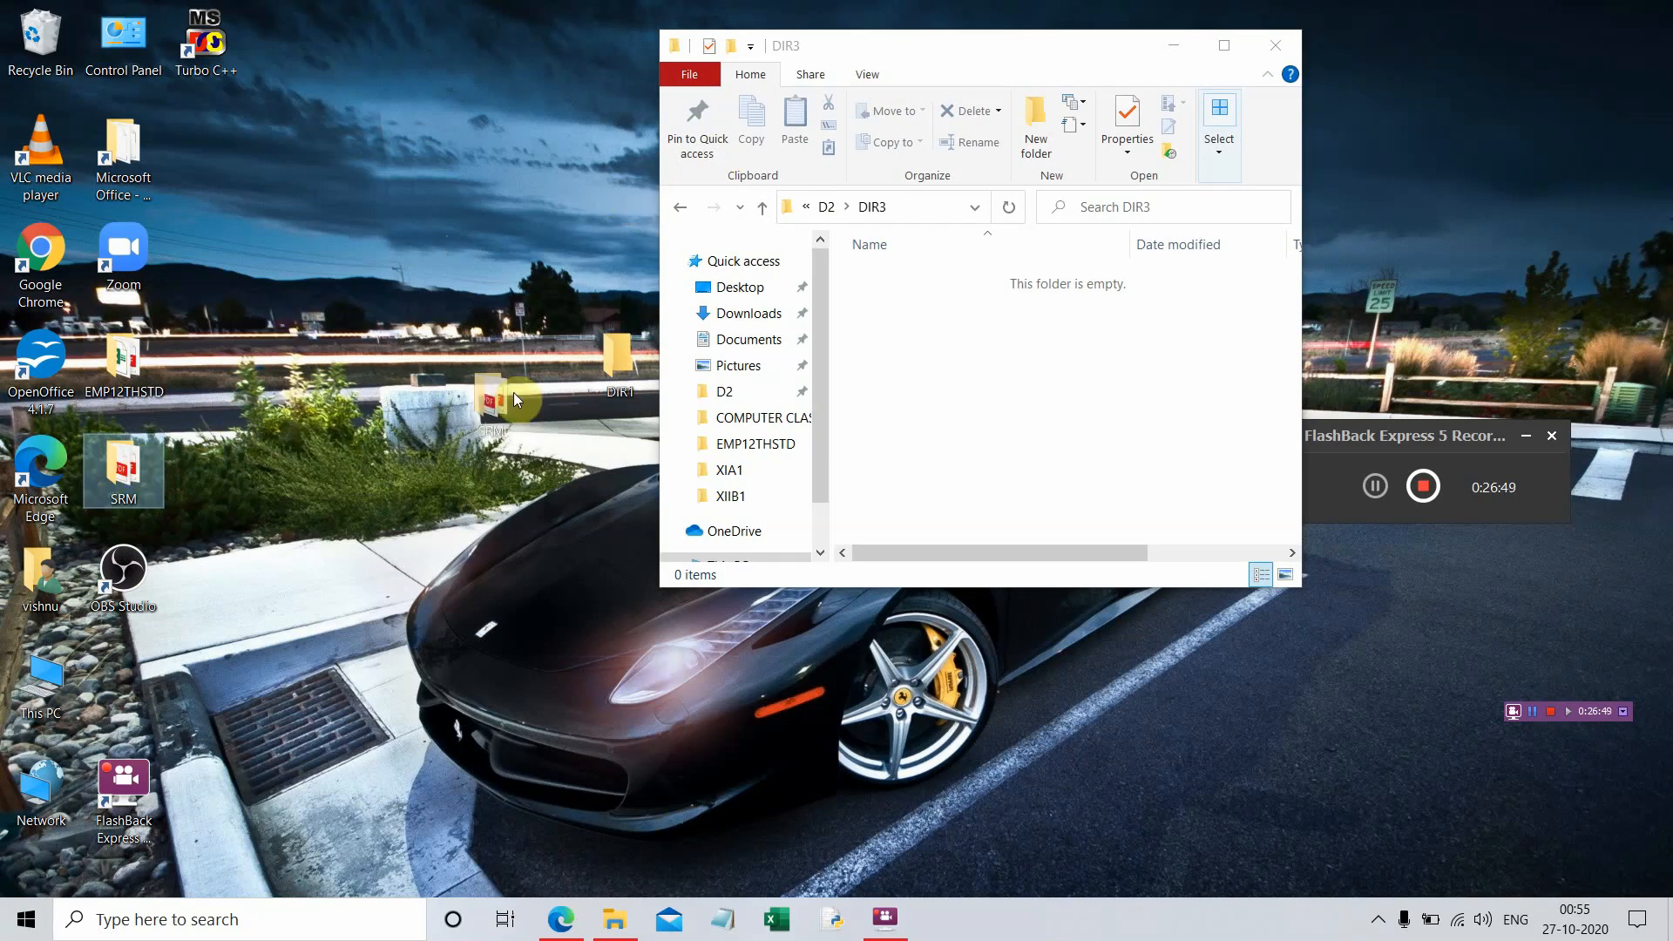
{"action": "left_click_drag", "start_coordinate": [514, 392], "coordinate": [939, 343]}
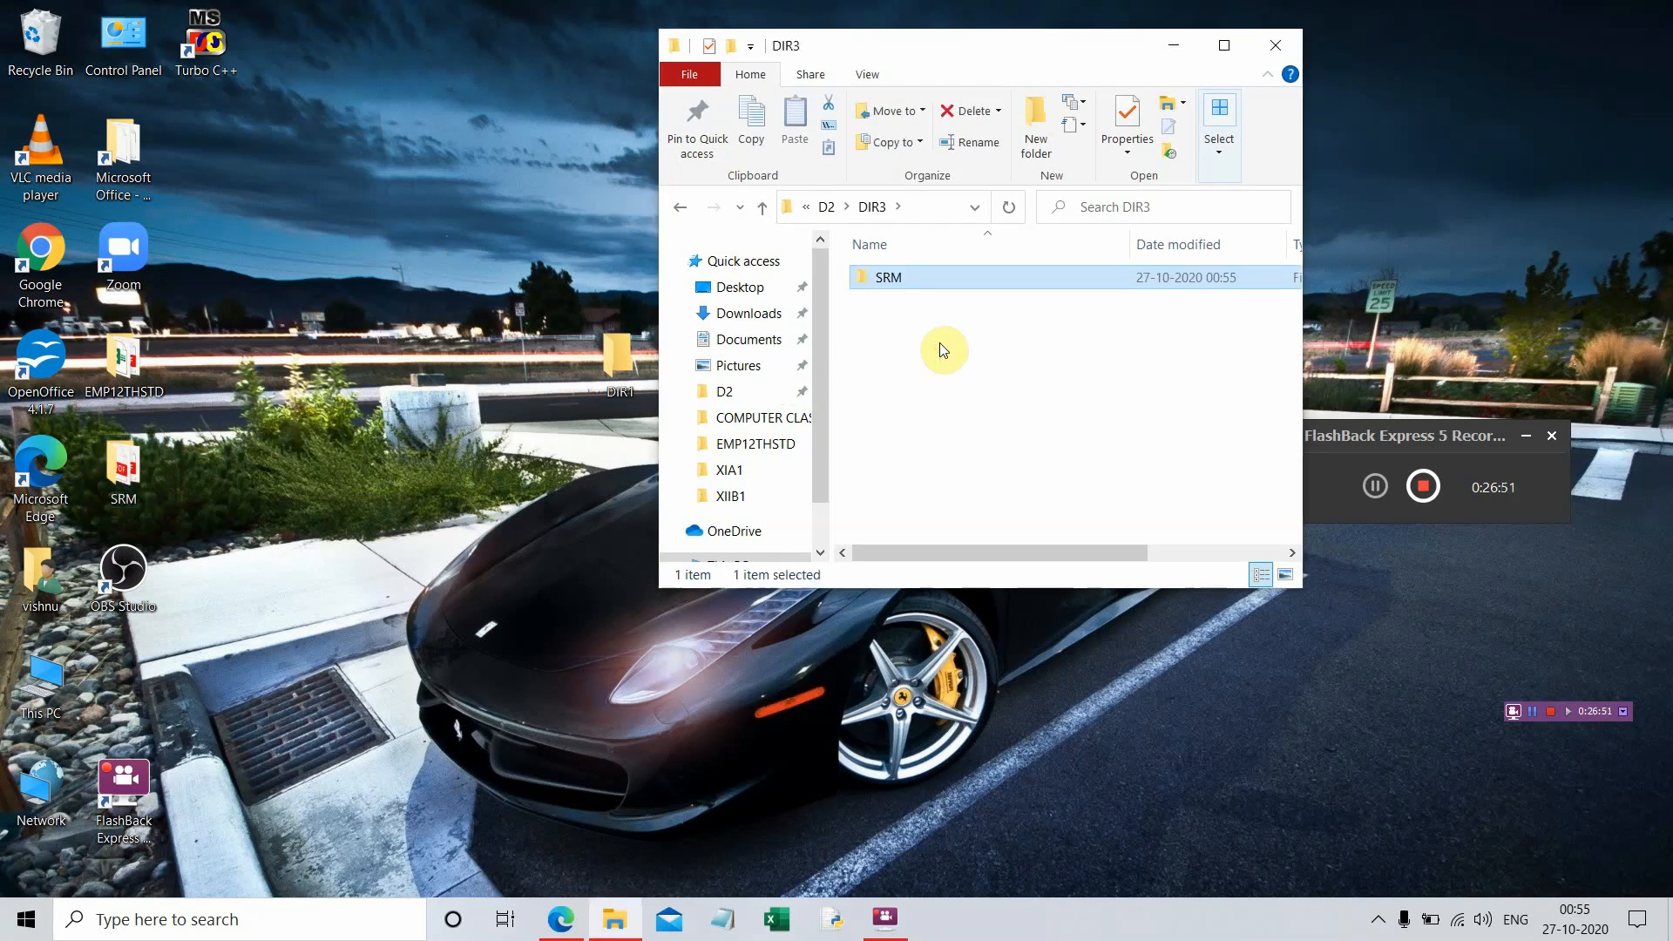
{"action": "left_click", "coordinate": [254, 497]}
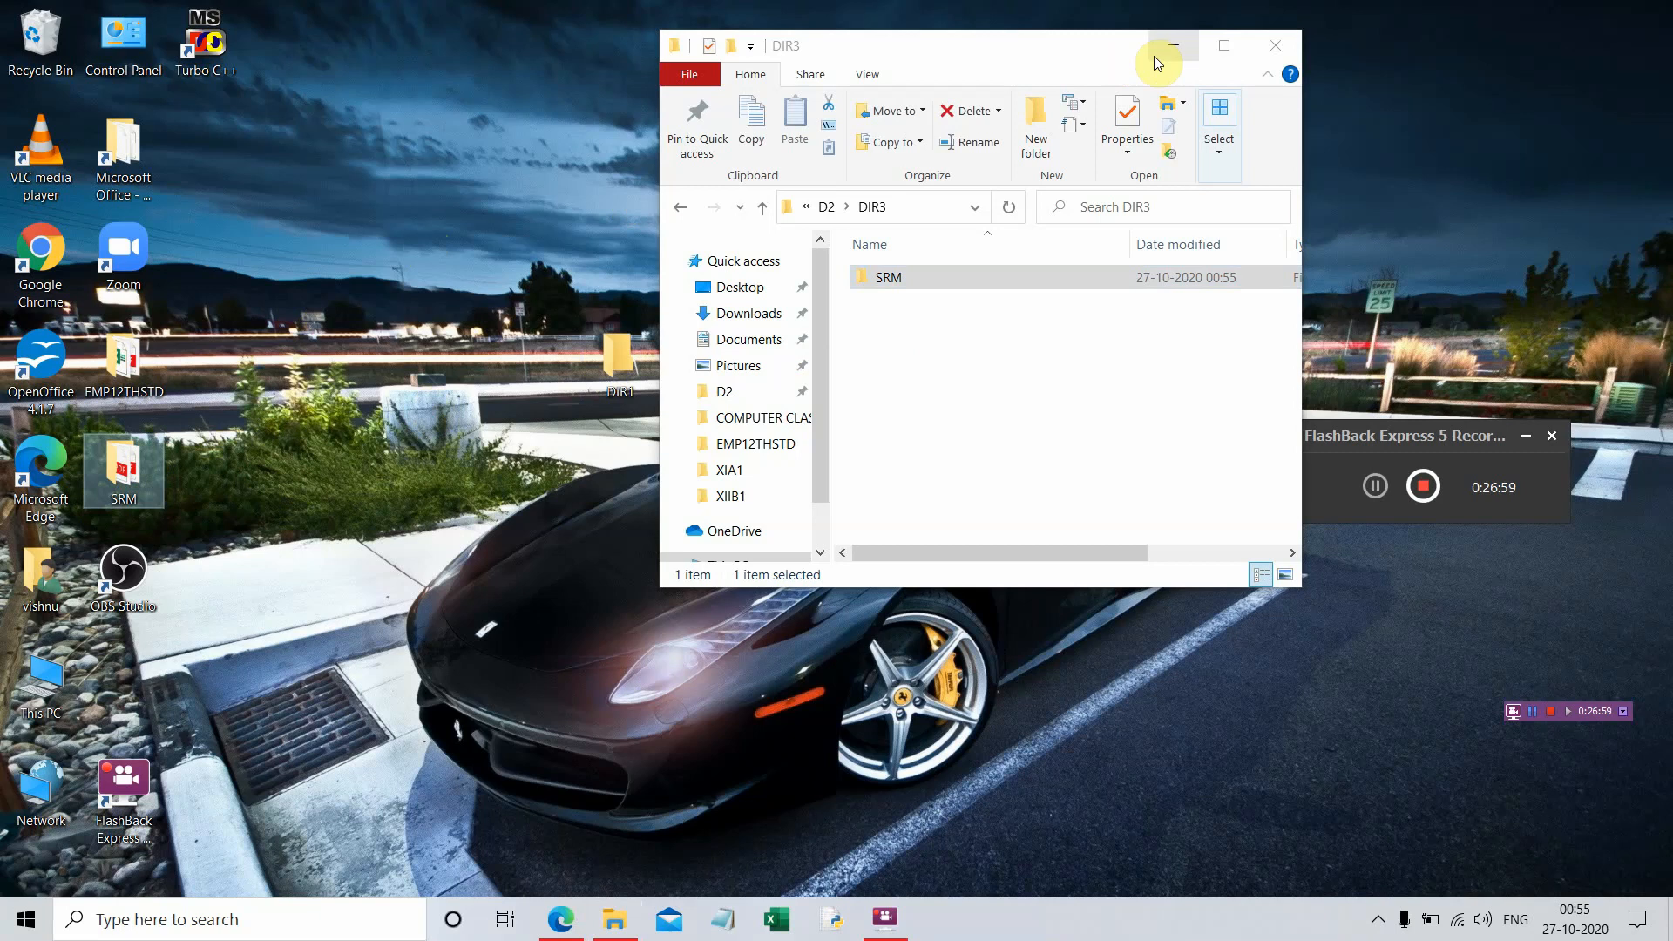
{"action": "left_click", "coordinate": [1435, 60]}
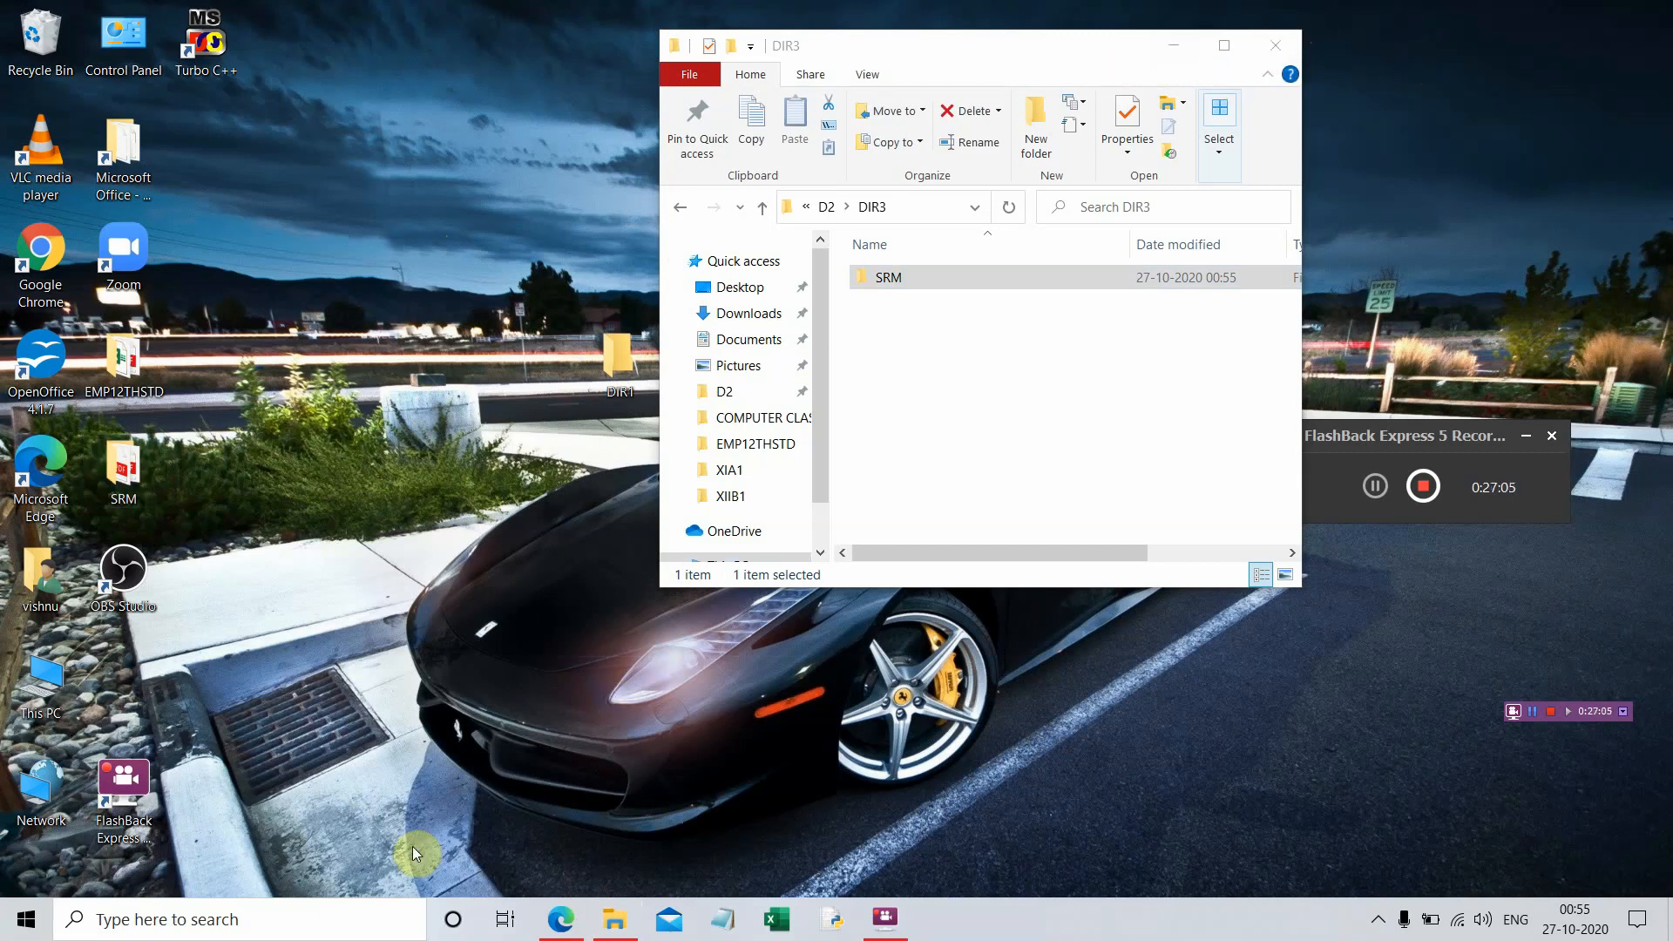
- Search Windows for SRM, open the matching folder to view its files, and close its window
{"action": "left_click", "coordinate": [140, 930]}
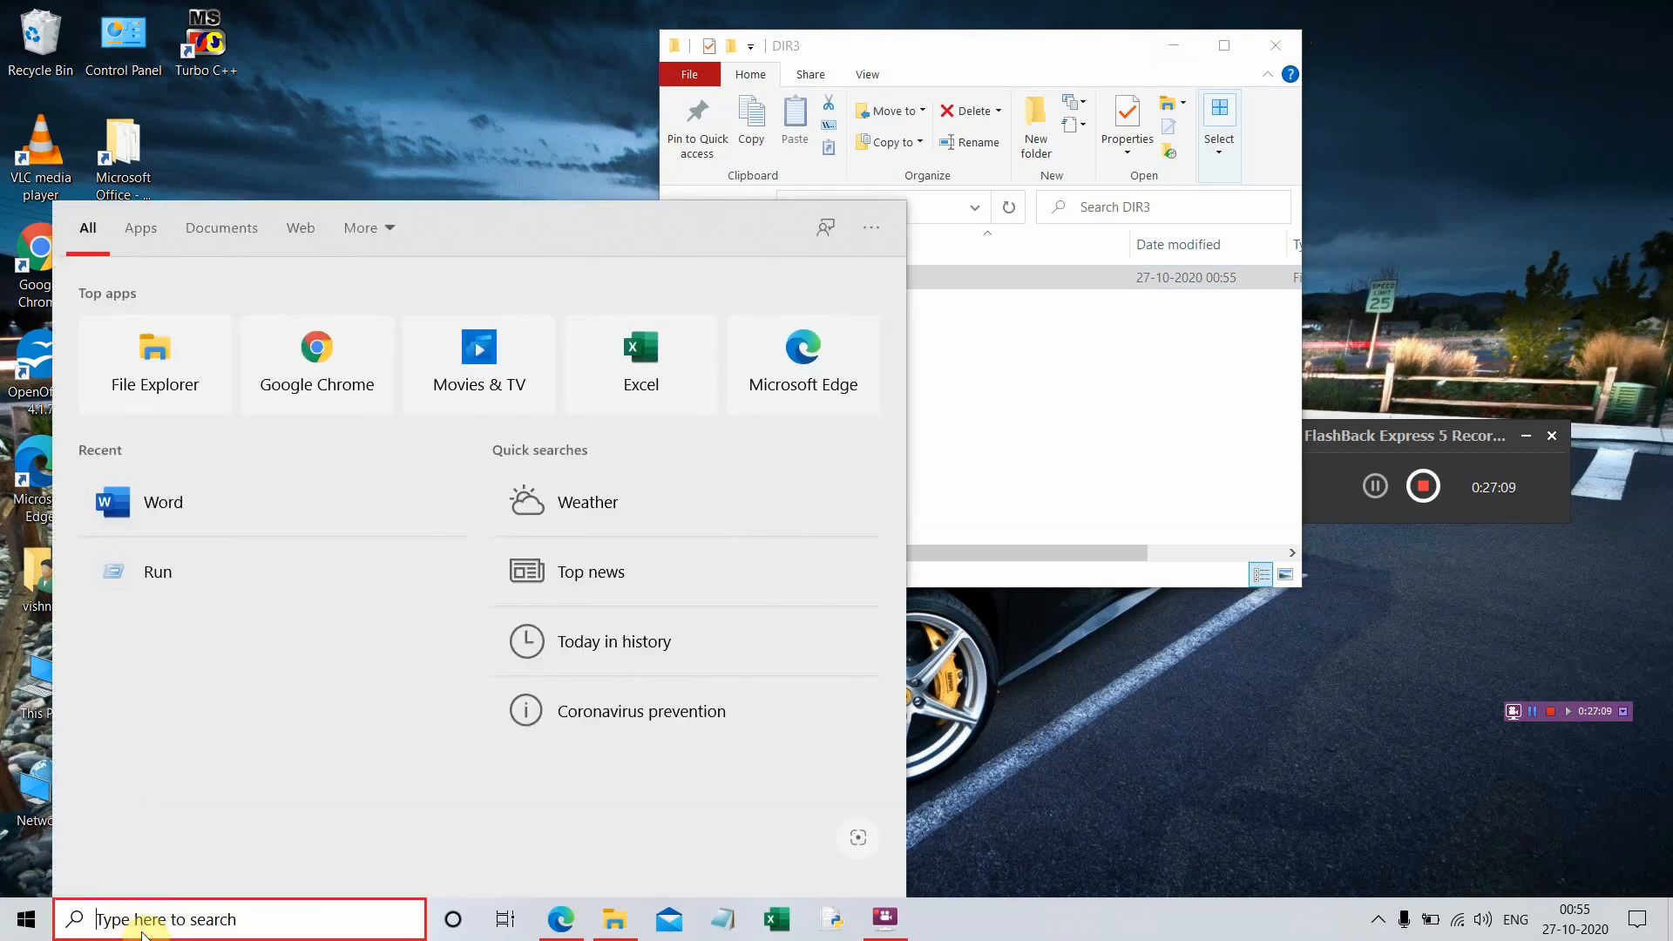
{"action": "type", "text": "SRM"}
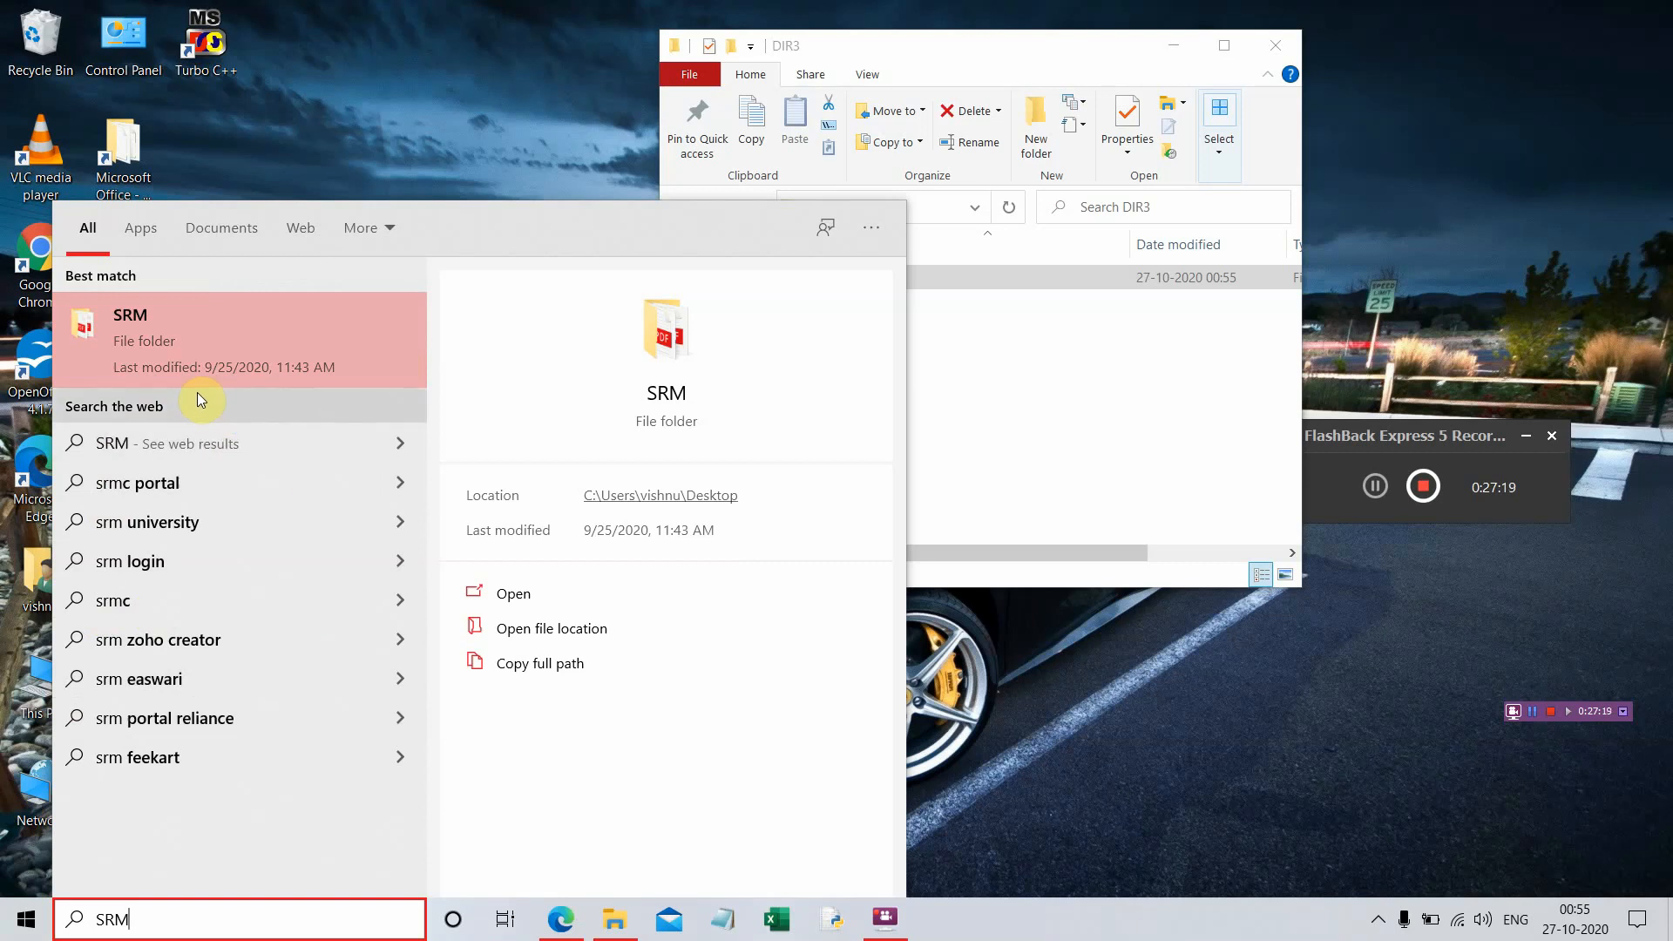
{"action": "left_click", "coordinate": [232, 337]}
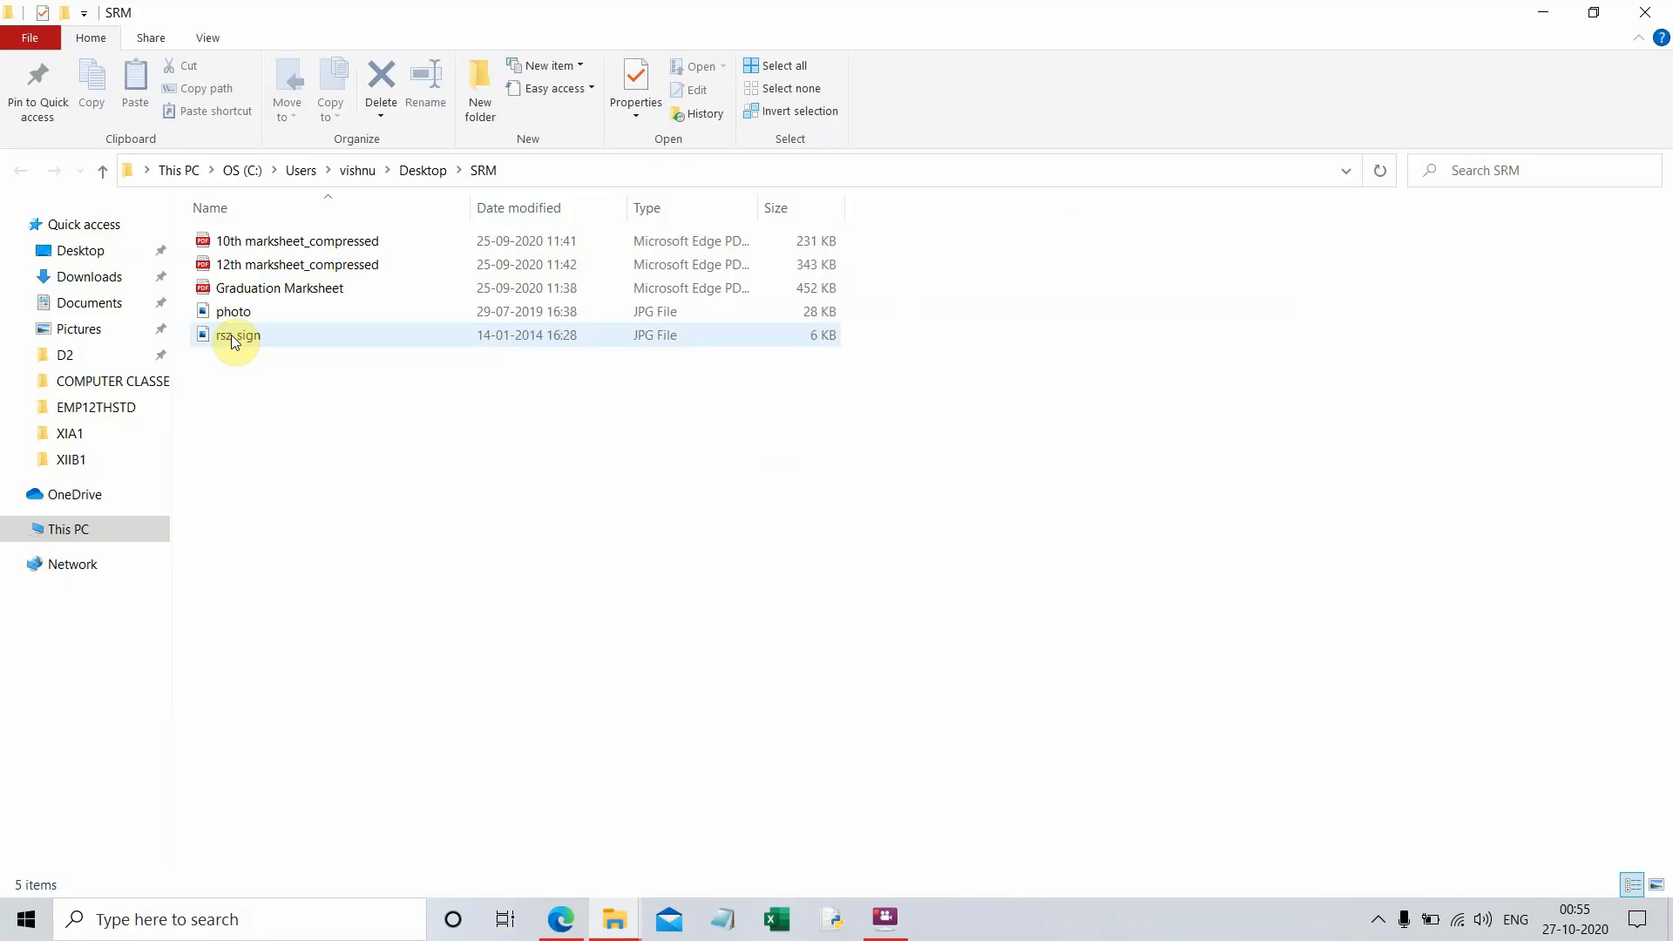
{"action": "left_click", "coordinate": [1643, 13]}
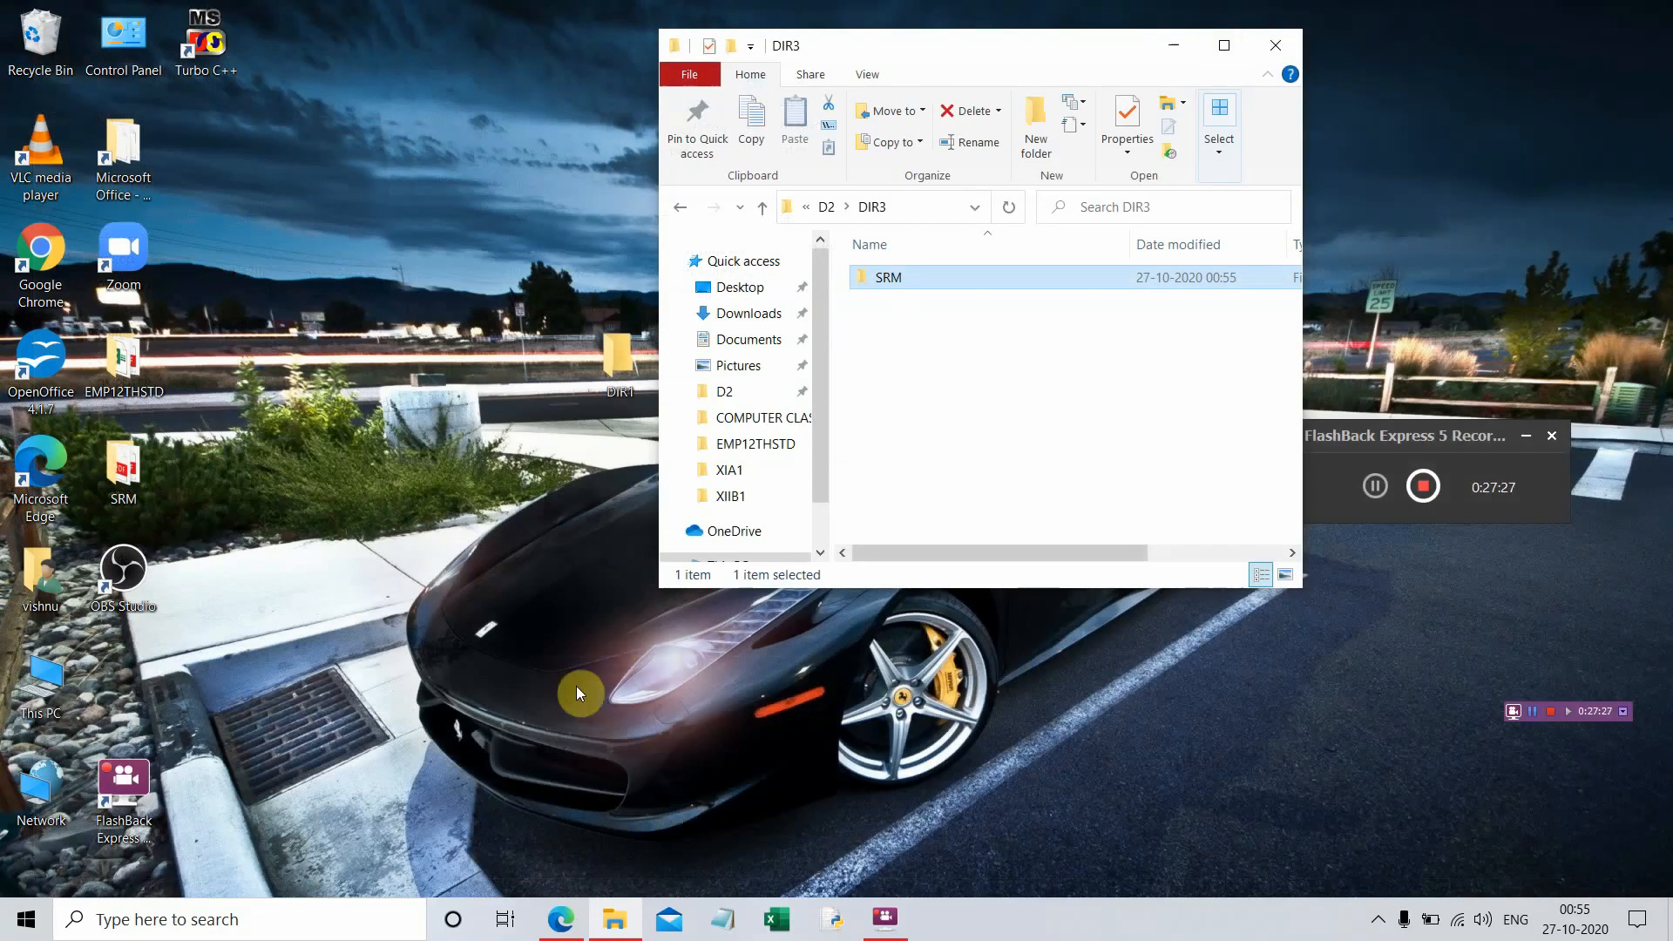
- Browse the alphabetical list of installed programs from the start down to N, and close the list
{"action": "left_click", "coordinate": [35, 924]}
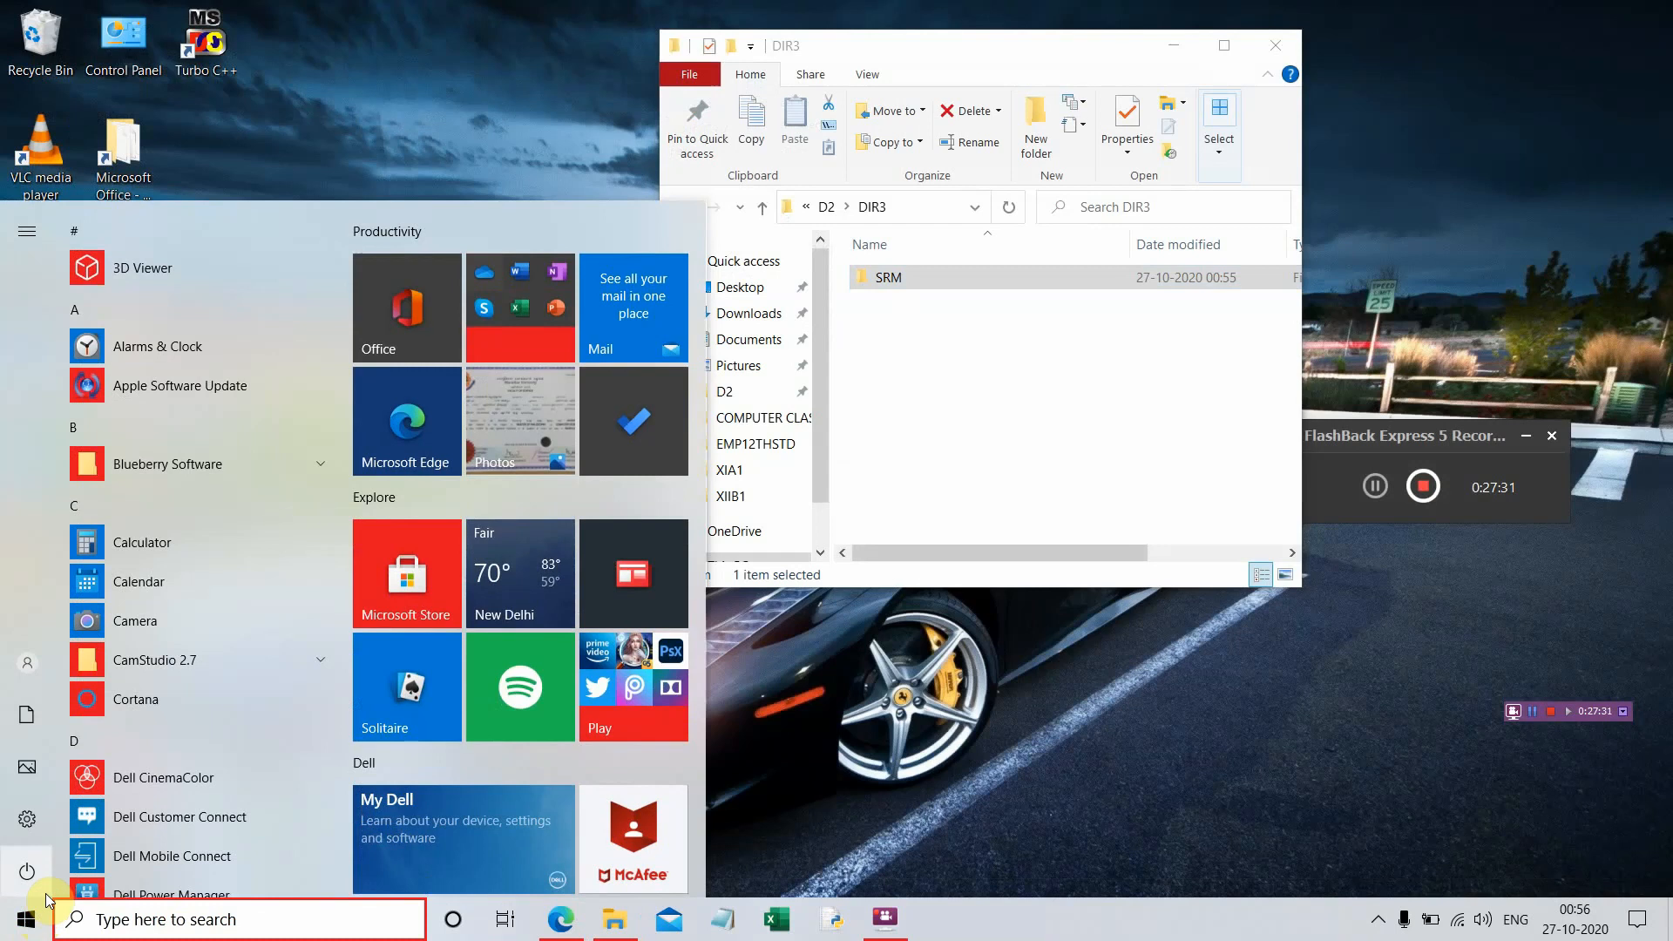
{"action": "mouse_move", "coordinate": [85, 786]}
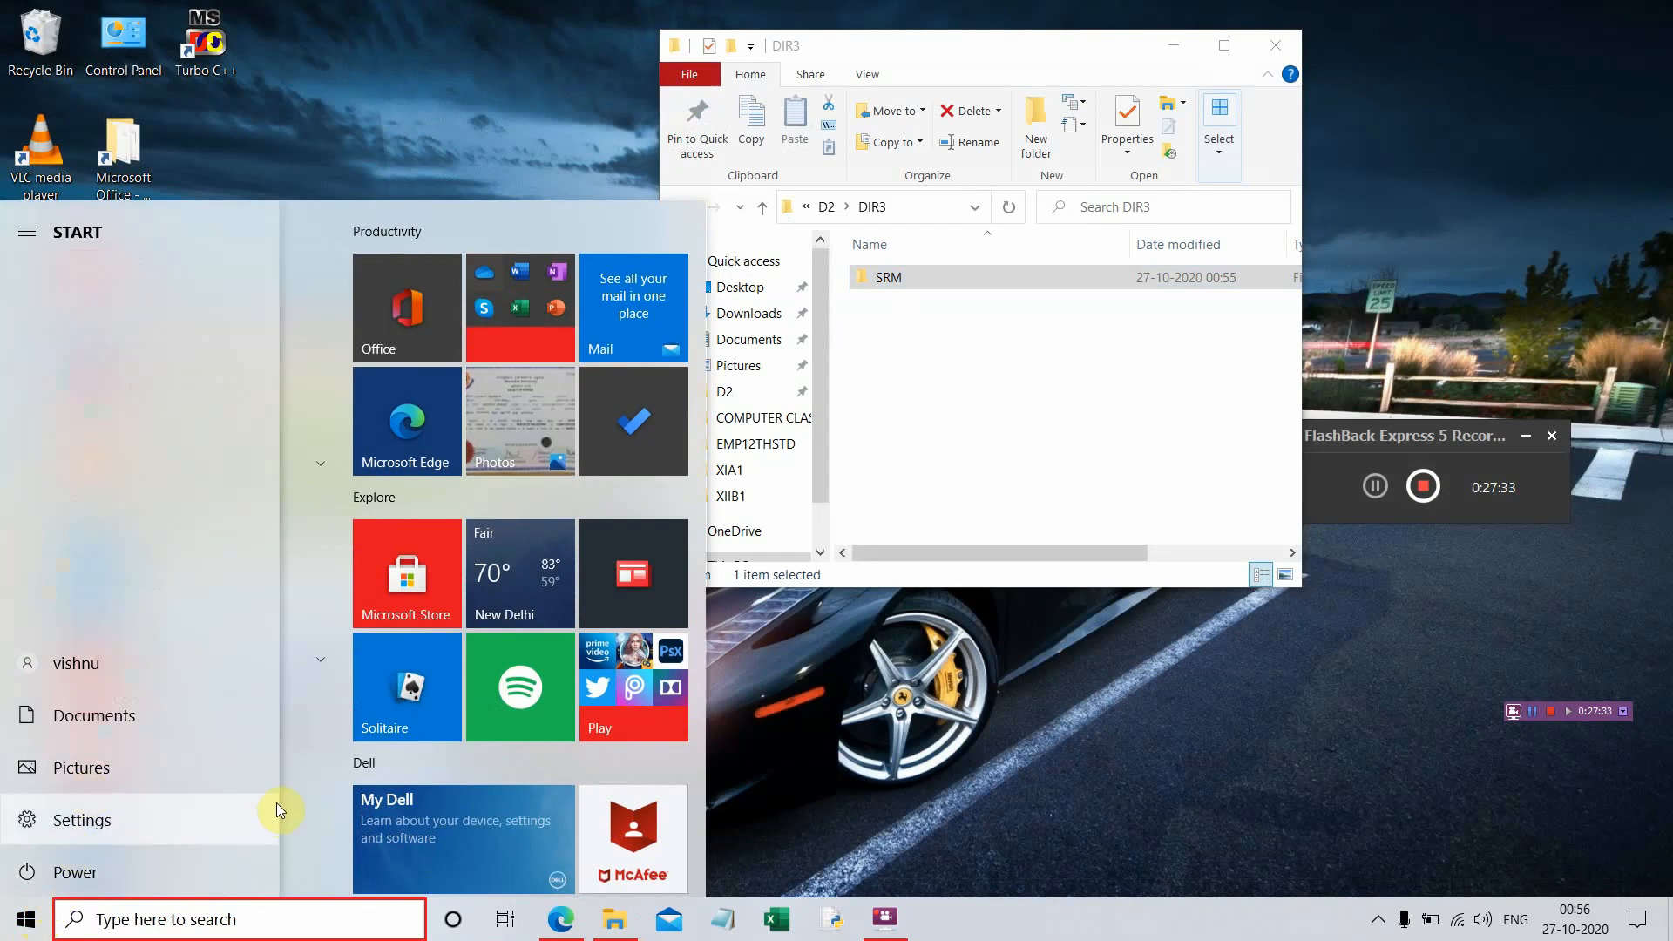
{"action": "scroll", "coordinate": [197, 840], "scroll_direction": "down", "scroll_amount": 6}
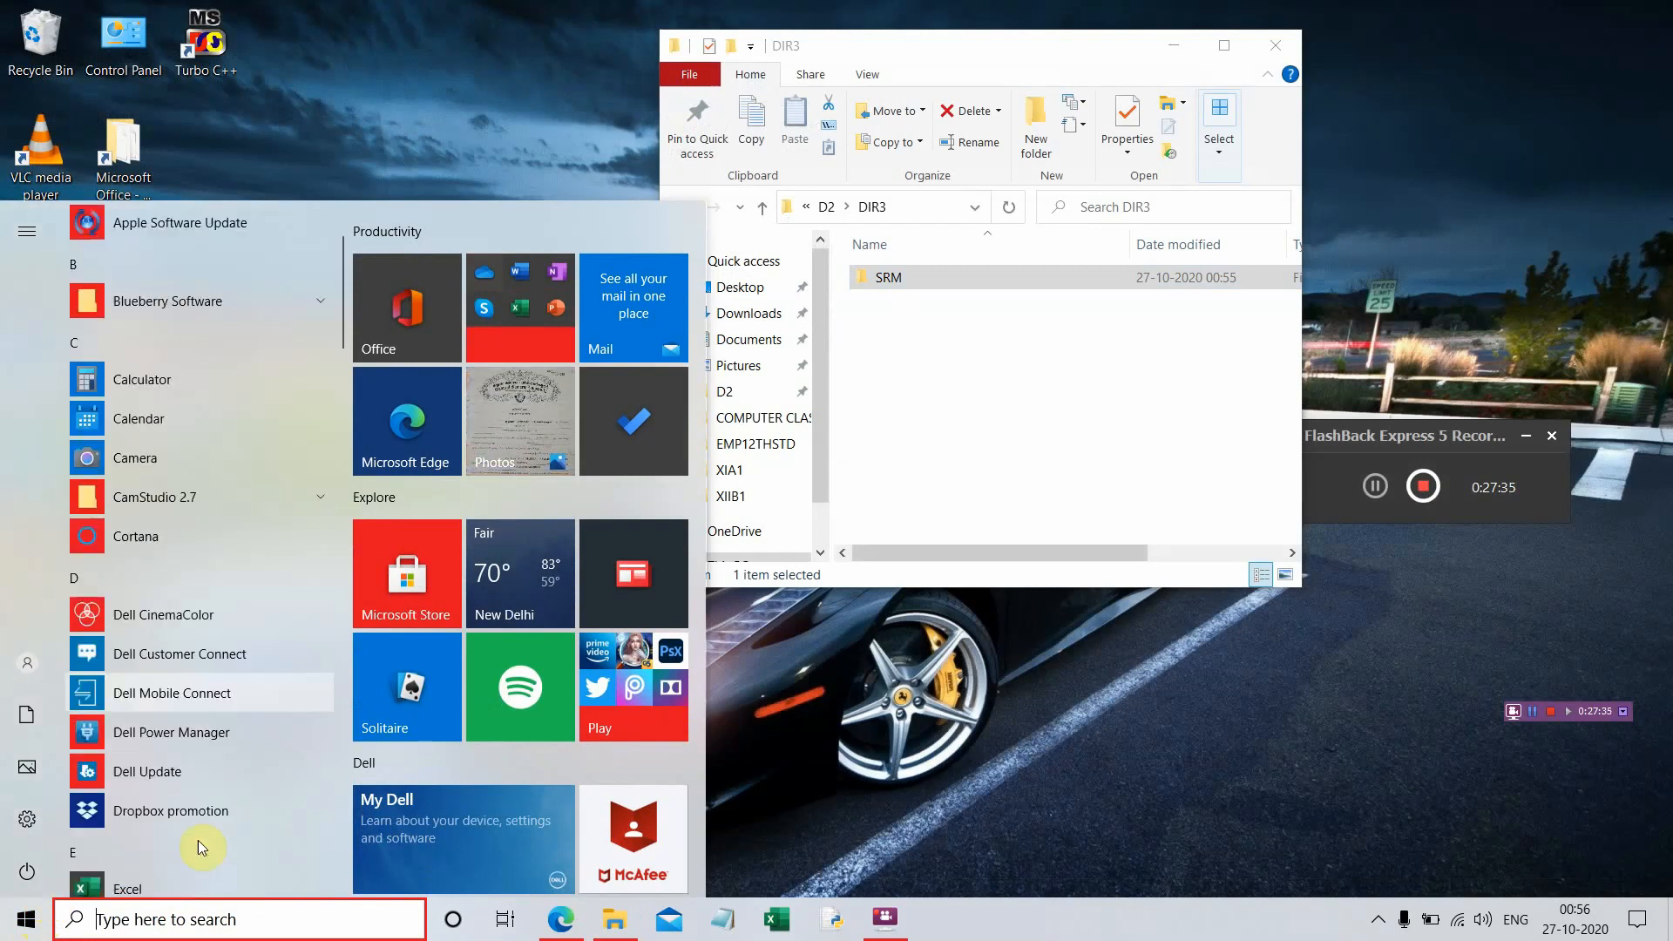
{"action": "scroll", "coordinate": [197, 840], "scroll_direction": "down", "scroll_amount": 7}
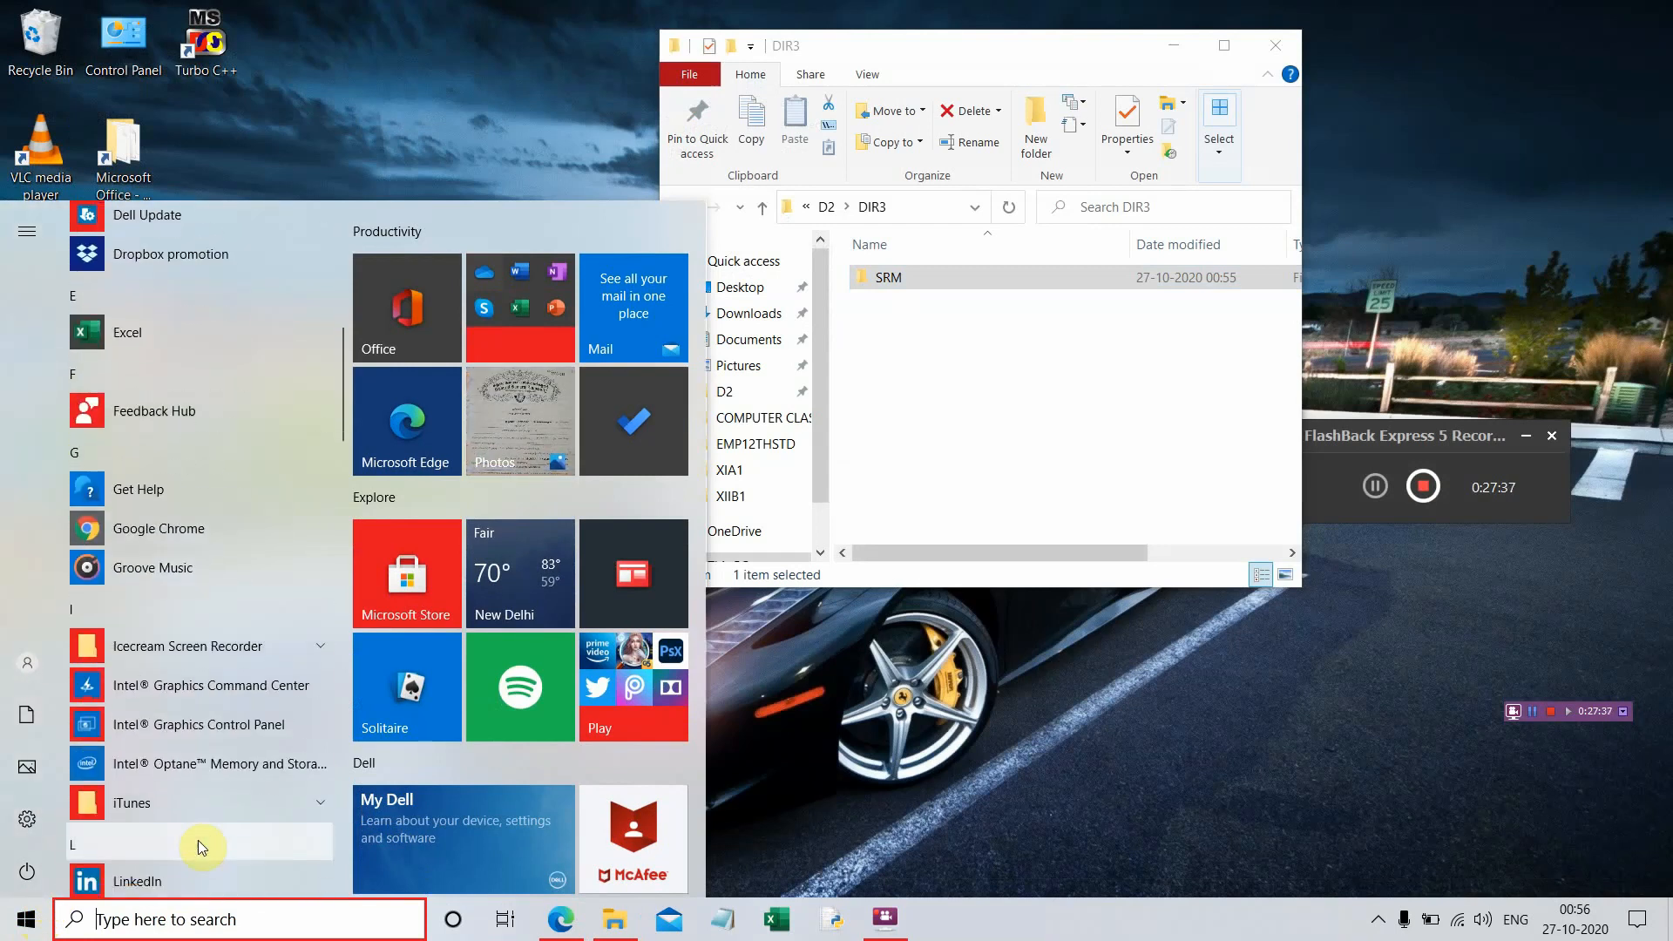
{"action": "scroll", "coordinate": [201, 844], "scroll_direction": "down", "scroll_amount": 2}
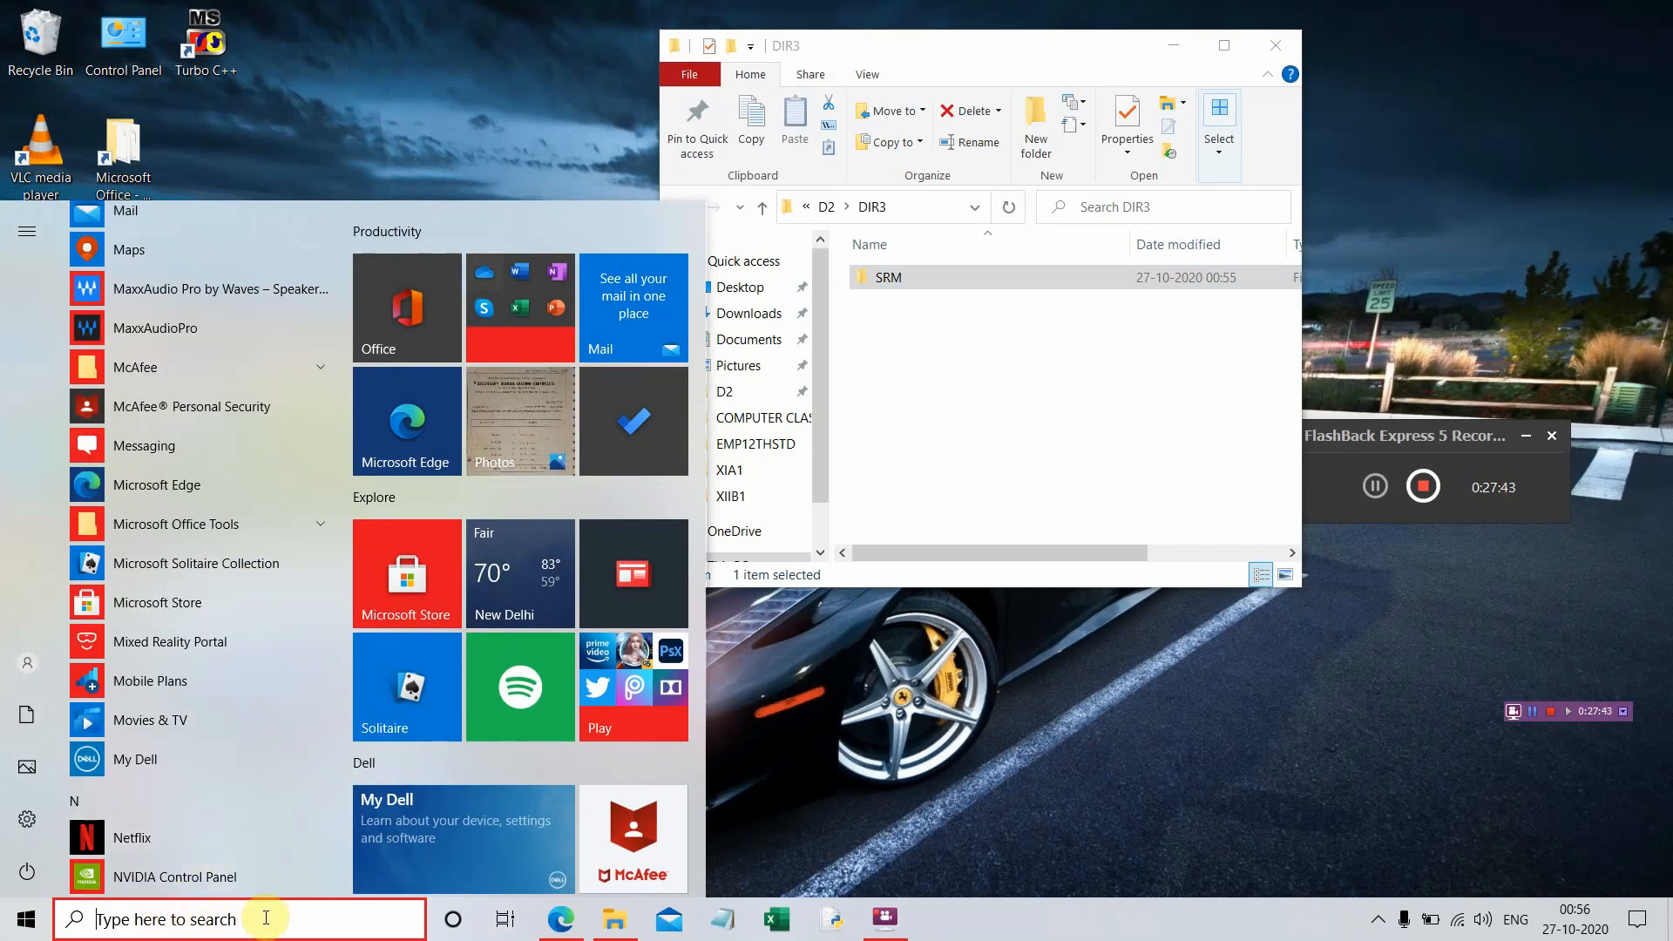
{"action": "left_click", "coordinate": [1039, 727]}
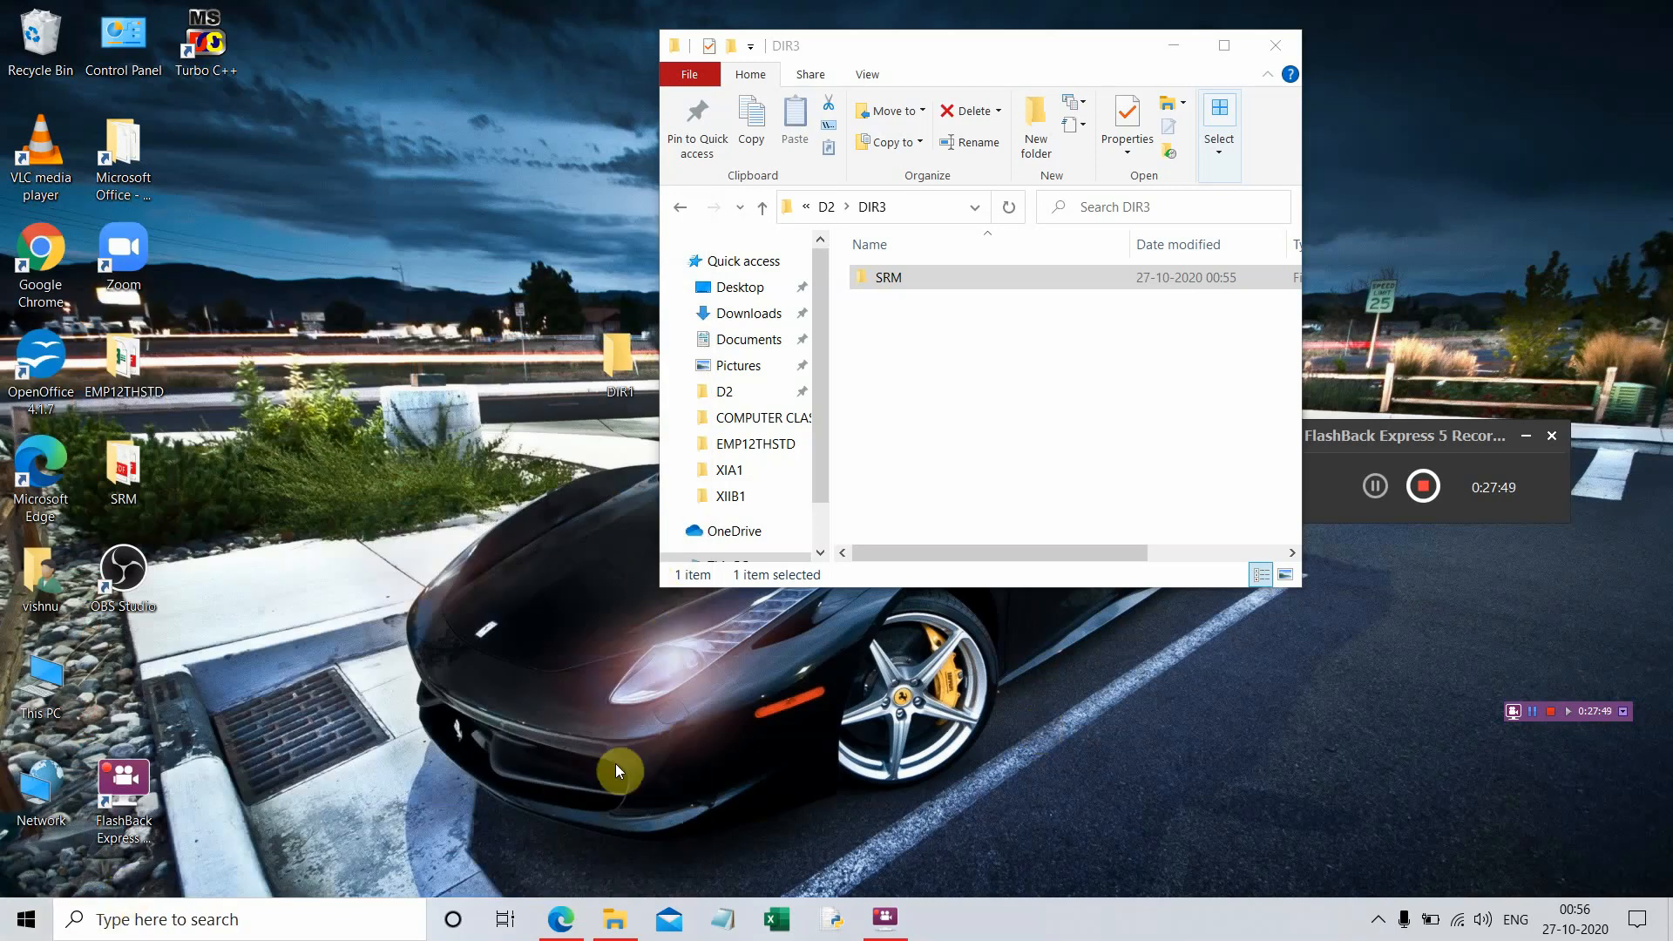
- Switch to the textbook PDF in Microsoft Edge and go back to section 5.11.2, Finding Files and Folders
{"action": "left_click", "coordinate": [571, 933]}
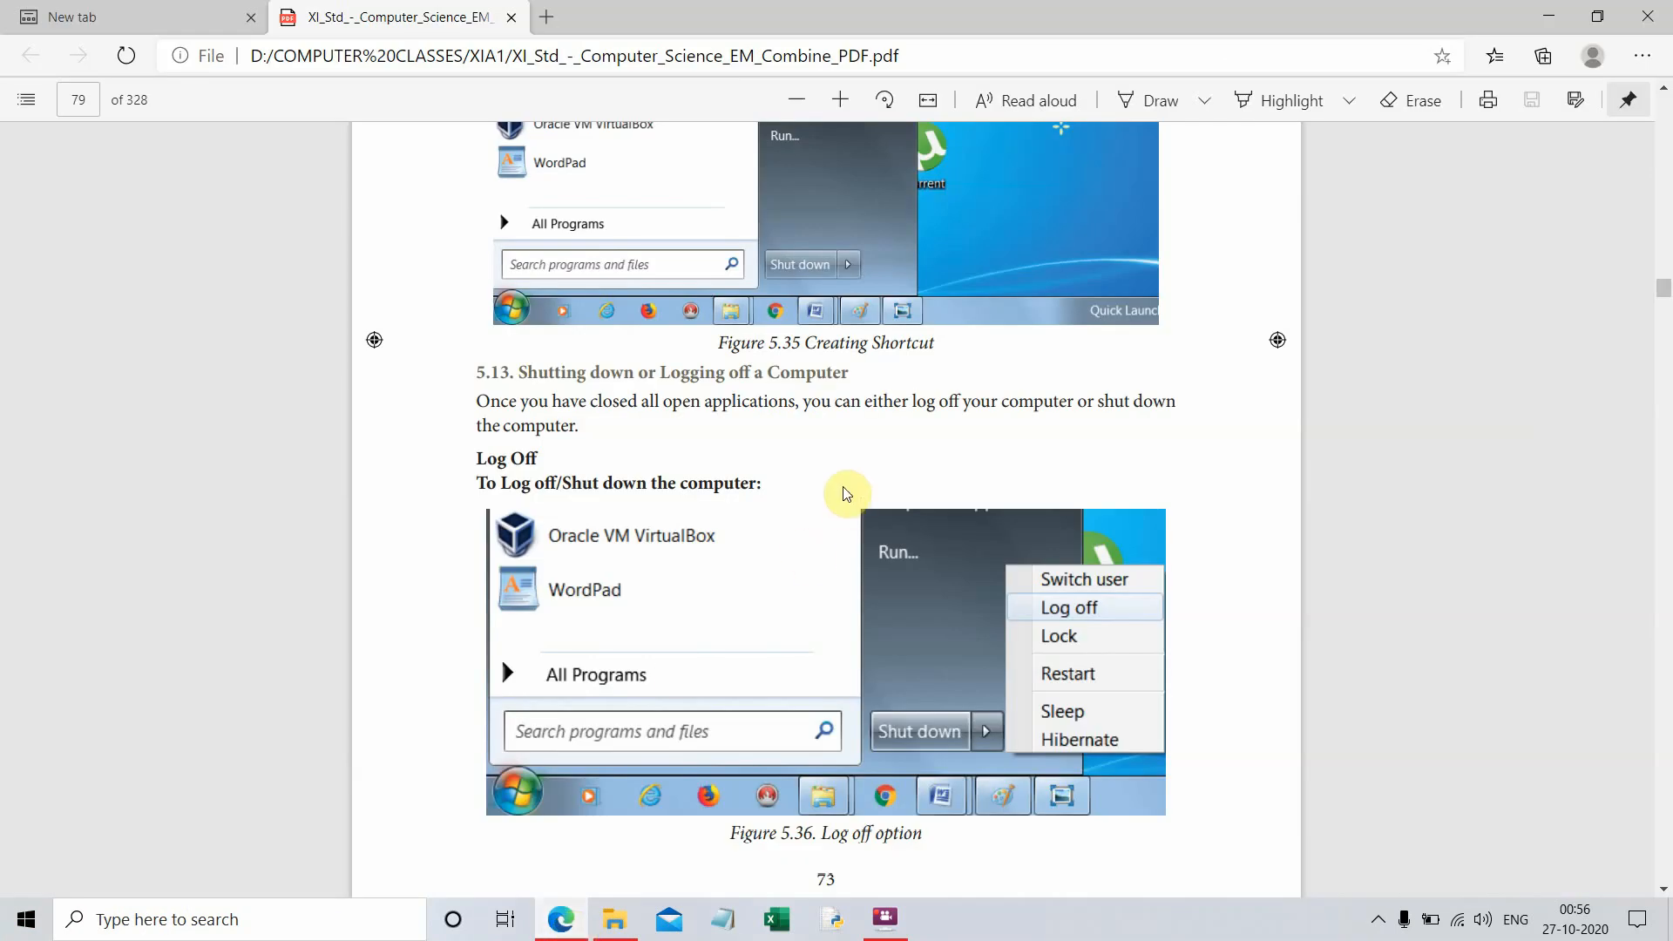
{"action": "scroll", "coordinate": [807, 493], "scroll_direction": "up", "scroll_amount": 10}
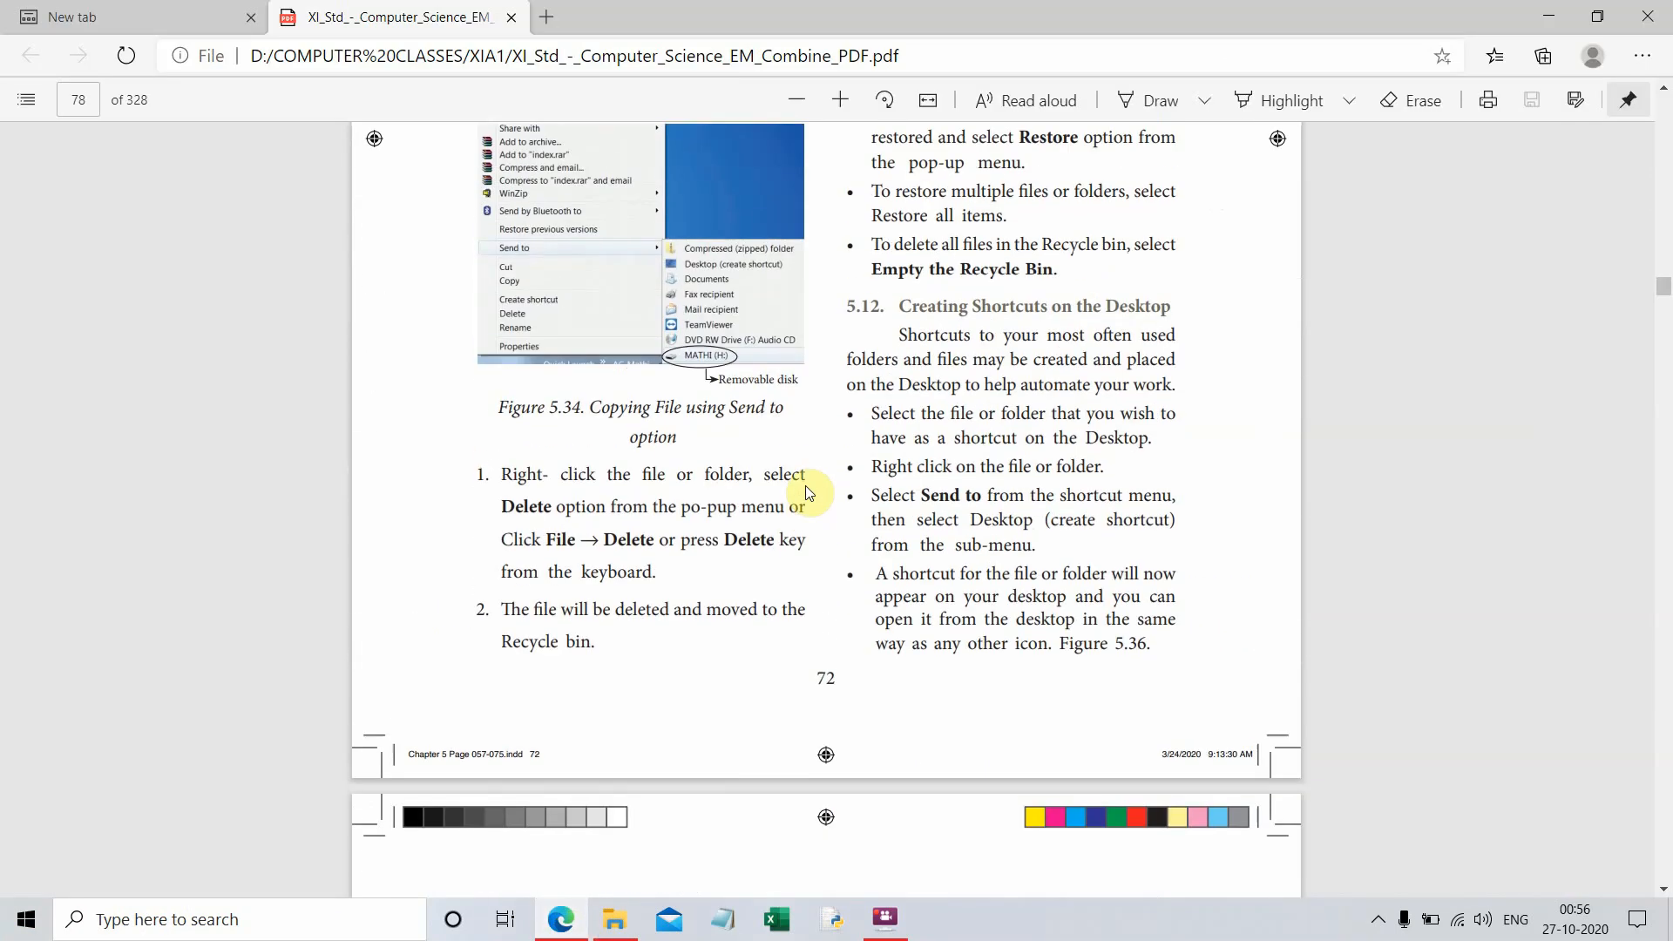
{"action": "scroll", "coordinate": [805, 493], "scroll_direction": "up", "scroll_amount": 7}
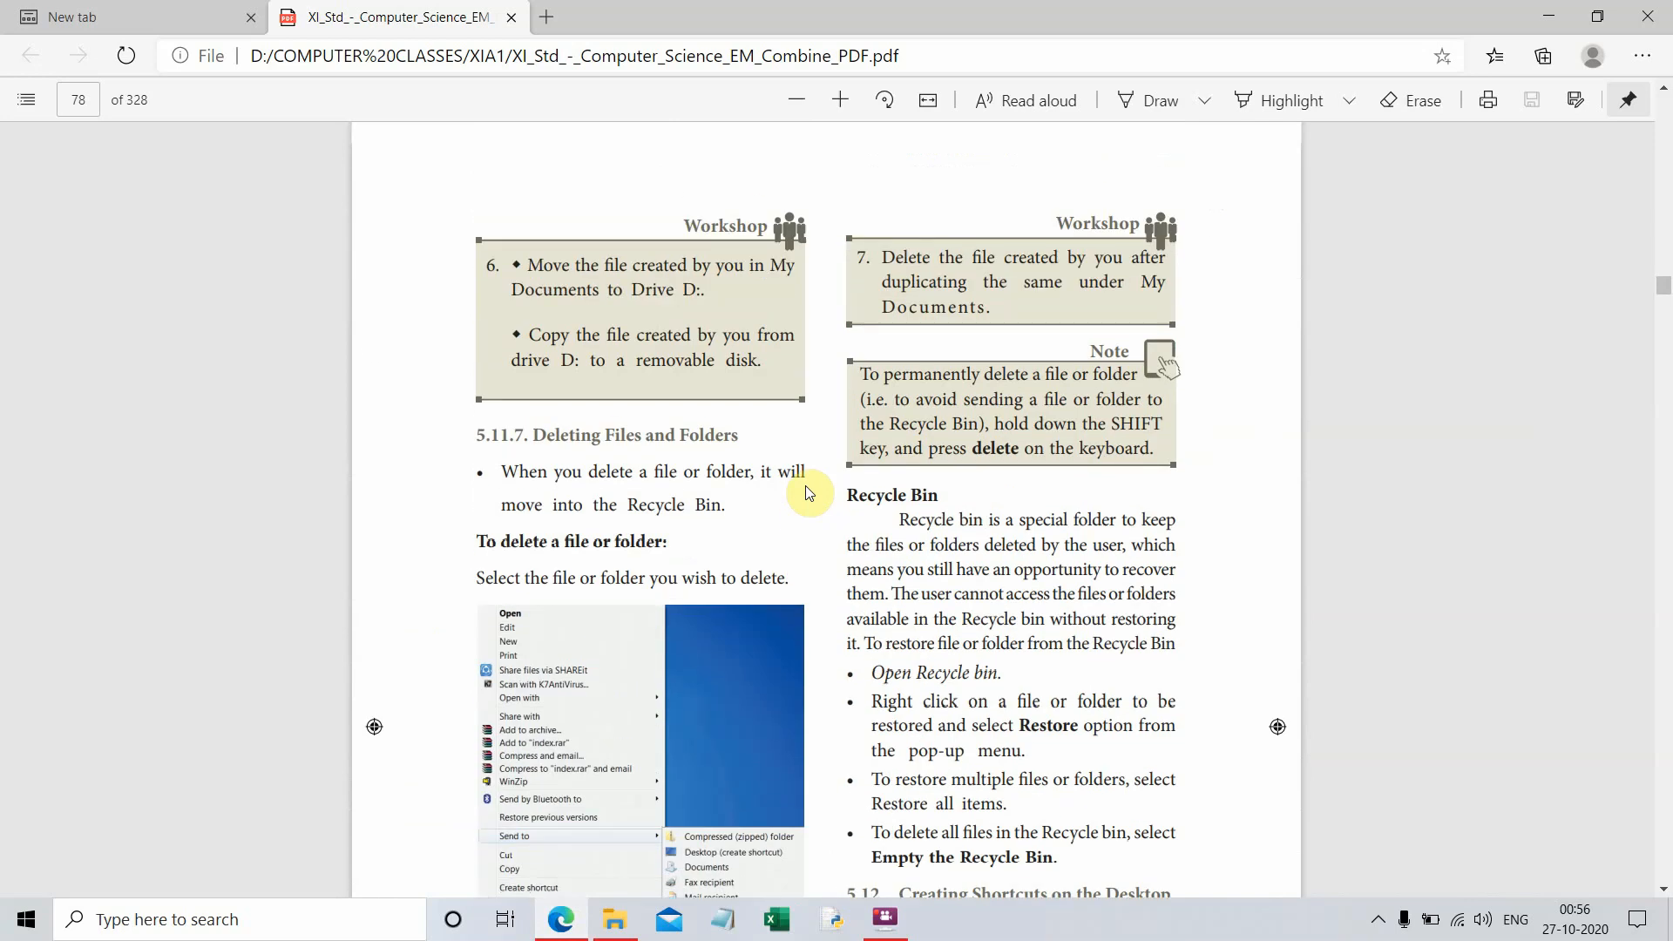
{"action": "scroll", "coordinate": [805, 493], "scroll_direction": "up", "scroll_amount": 4}
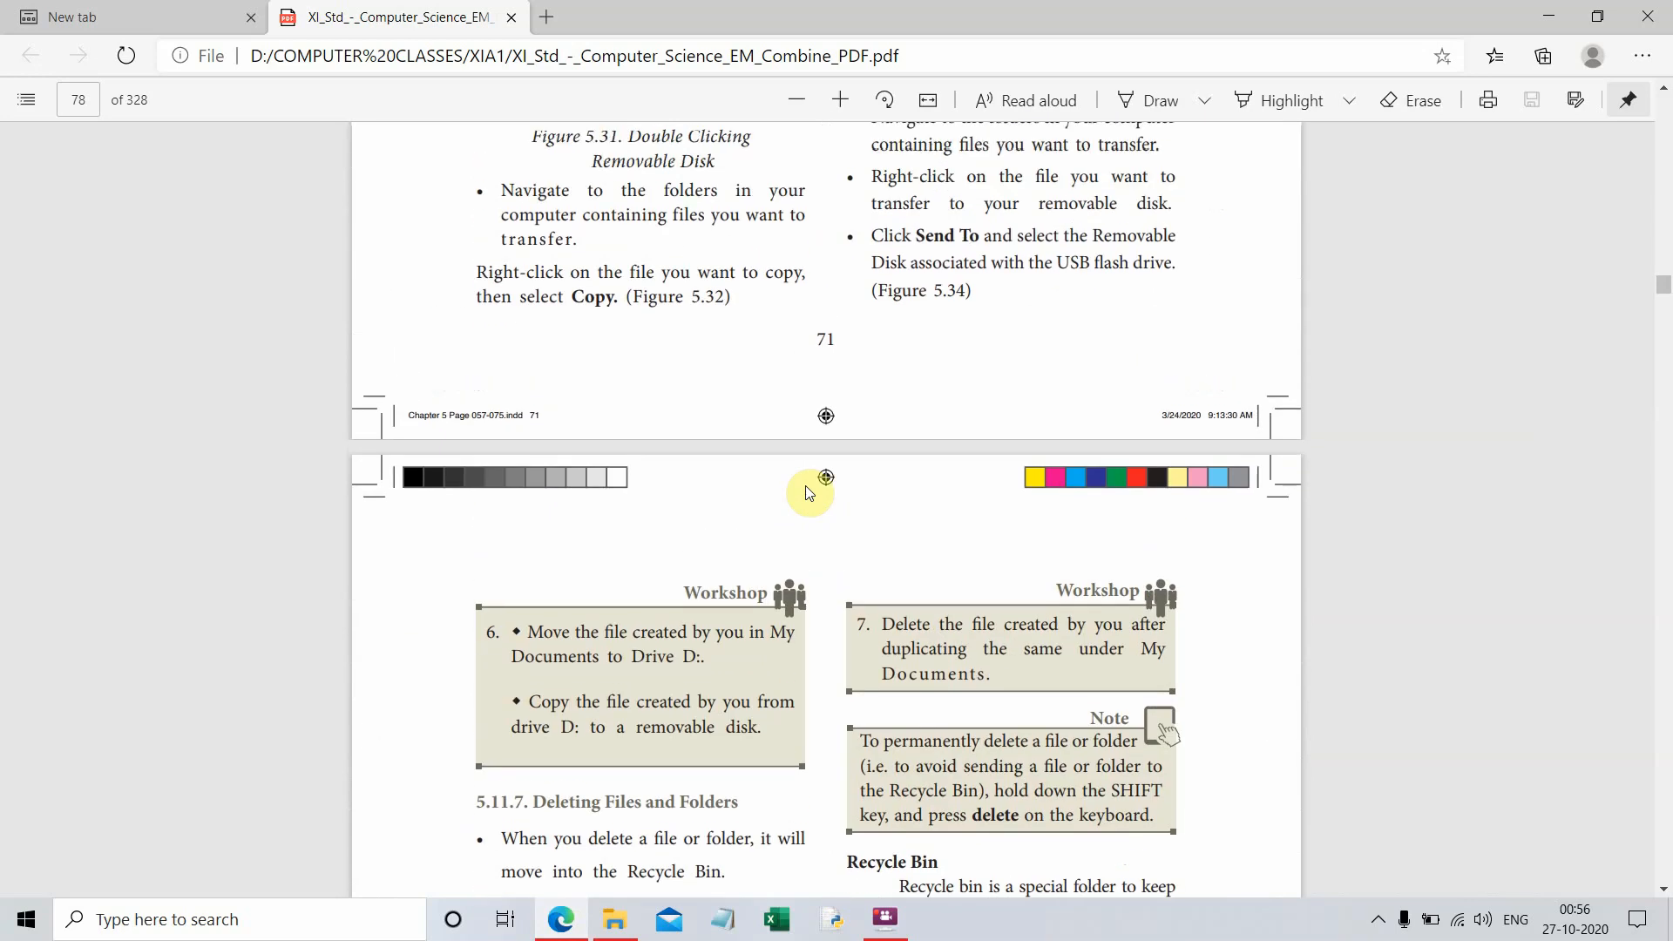
{"action": "scroll", "coordinate": [807, 493], "scroll_direction": "up", "scroll_amount": 6}
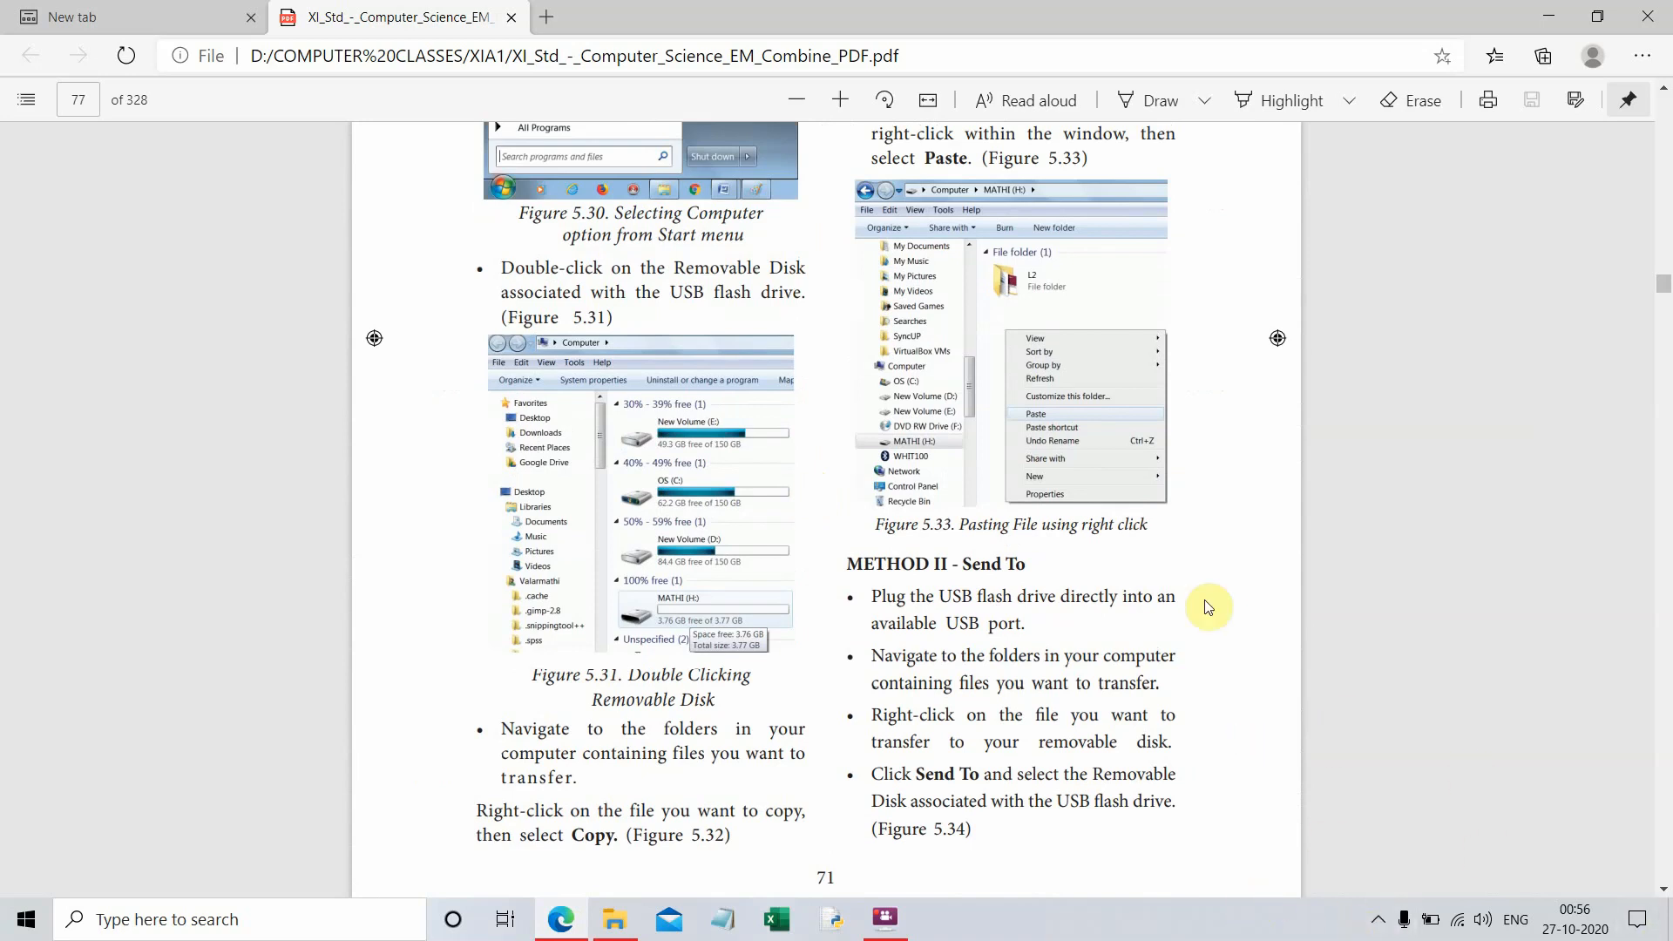
{"action": "scroll", "coordinate": [1150, 567], "scroll_direction": "up", "scroll_amount": 11}
{"action": "scroll", "coordinate": [1153, 571], "scroll_direction": "up", "scroll_amount": 4}
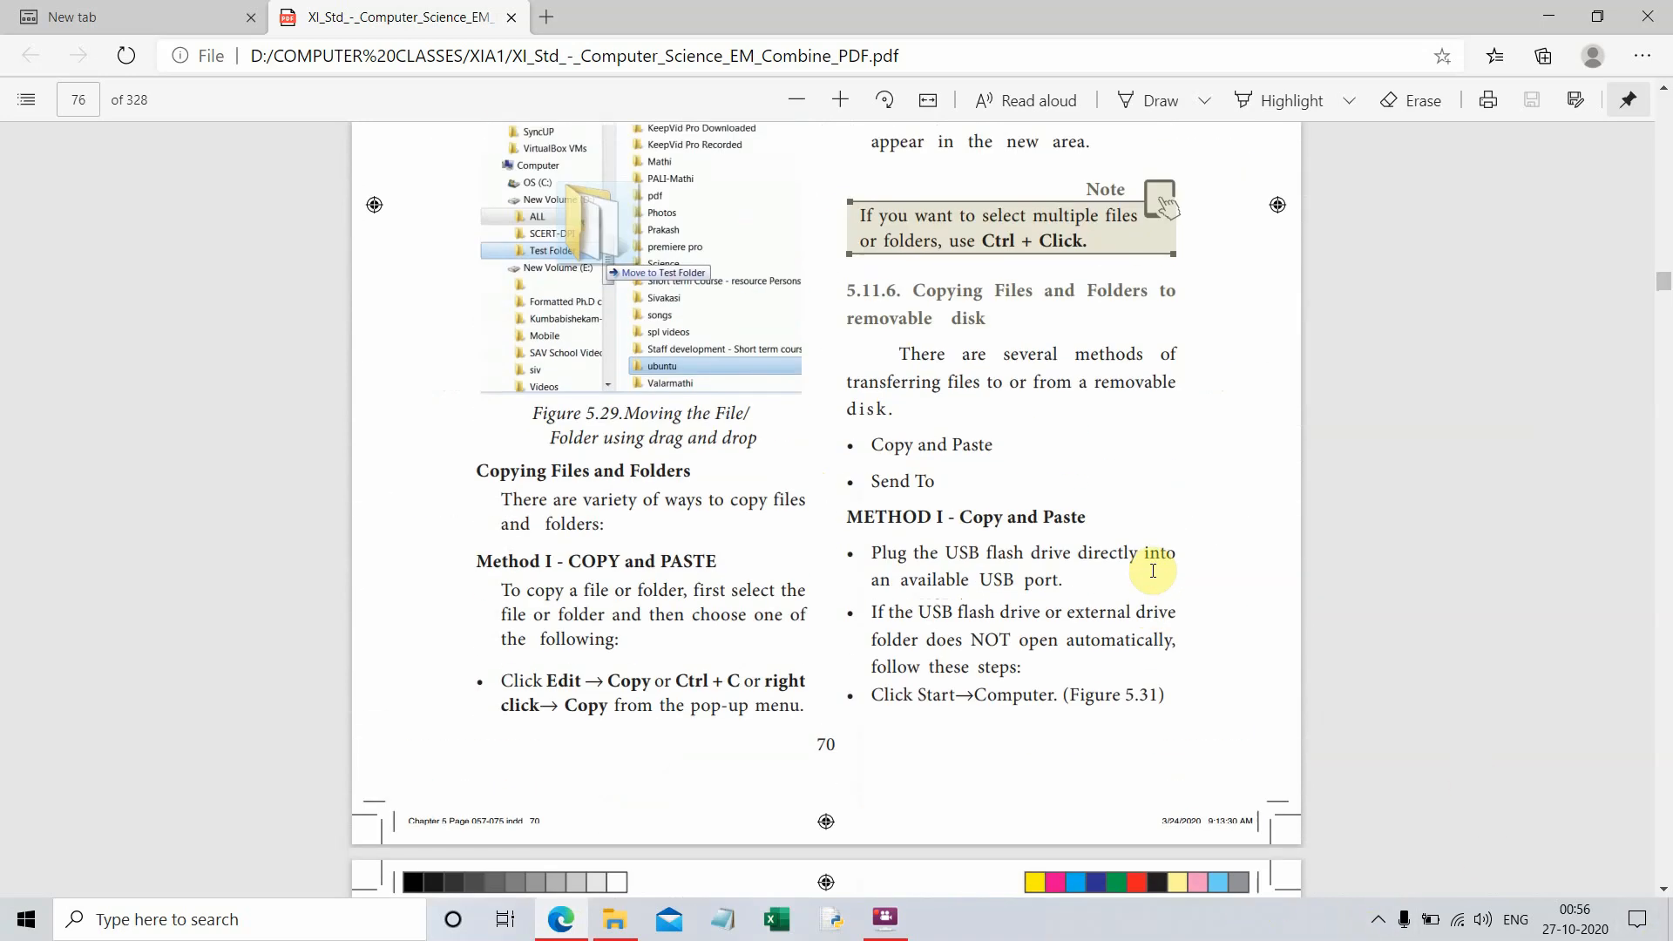
{"action": "scroll", "coordinate": [1153, 571], "scroll_direction": "up", "scroll_amount": 7}
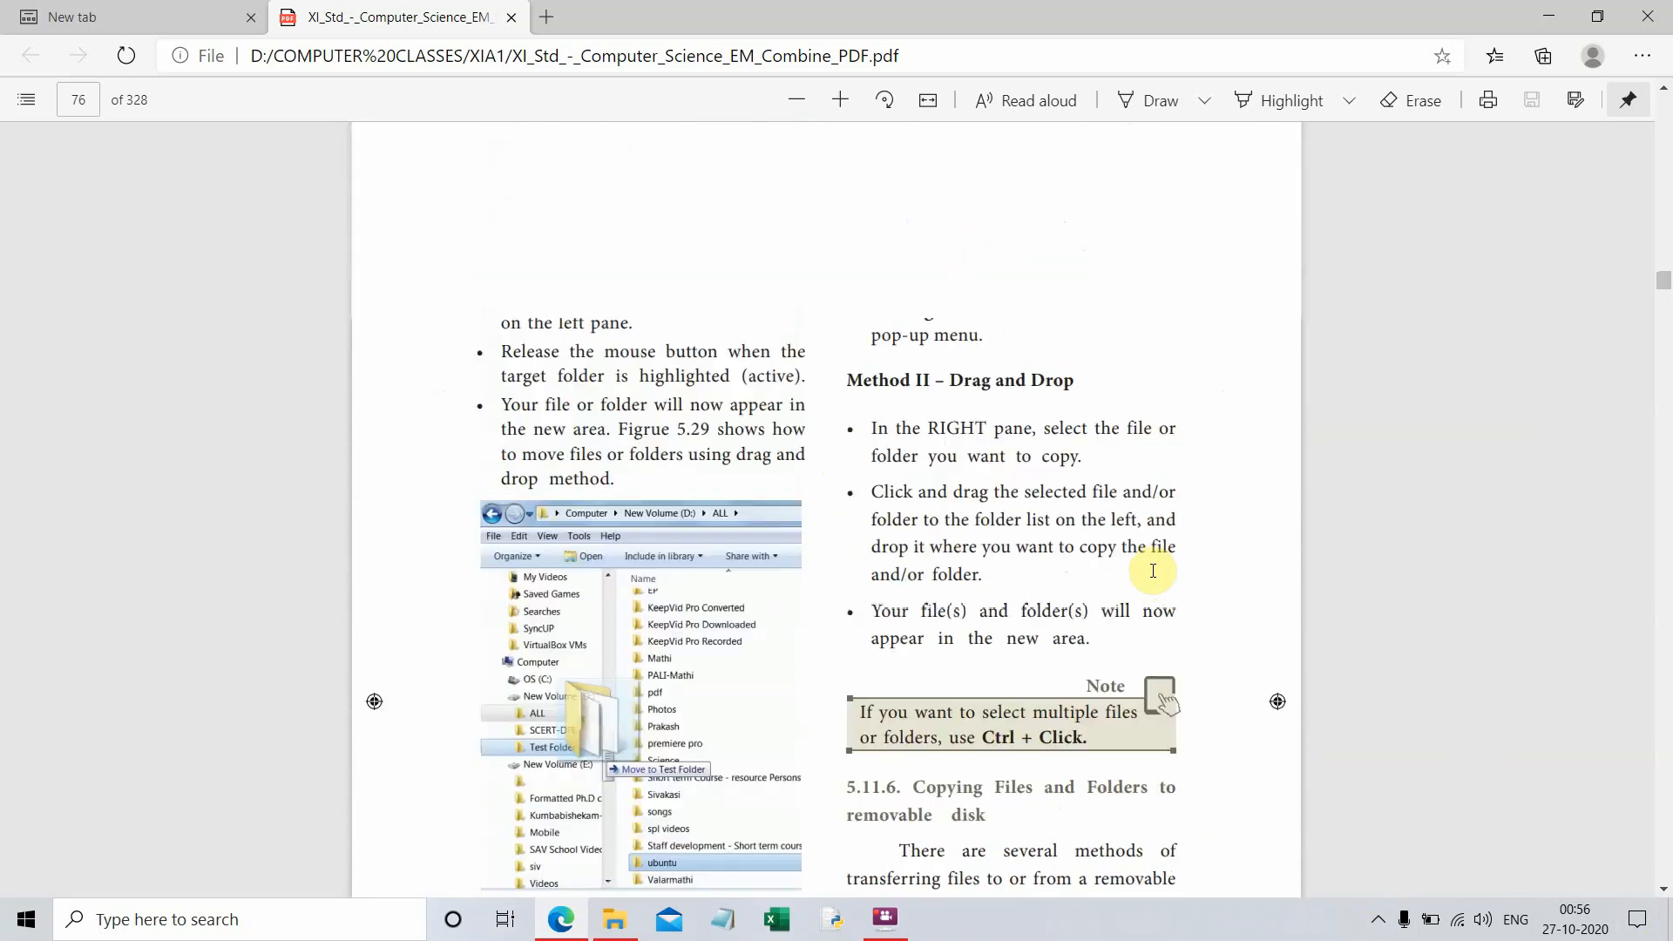
{"action": "scroll", "coordinate": [1153, 571], "scroll_direction": "up", "scroll_amount": 3}
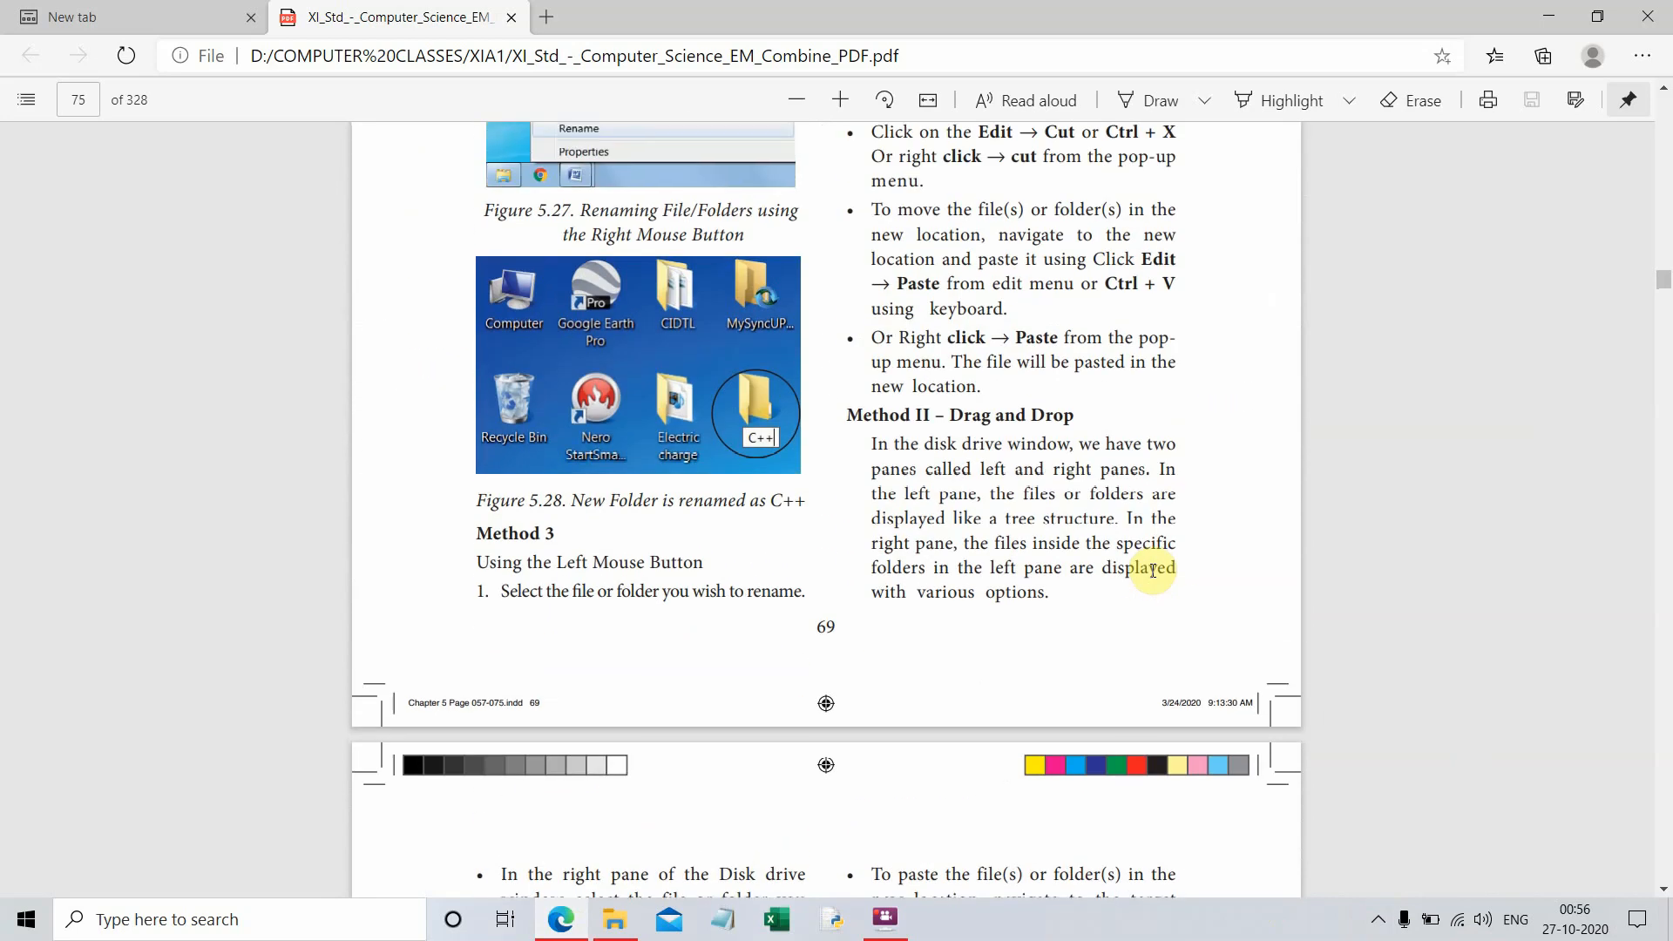
{"action": "scroll", "coordinate": [1153, 570], "scroll_direction": "up", "scroll_amount": 9}
{"action": "scroll", "coordinate": [1153, 570], "scroll_direction": "up", "scroll_amount": 6}
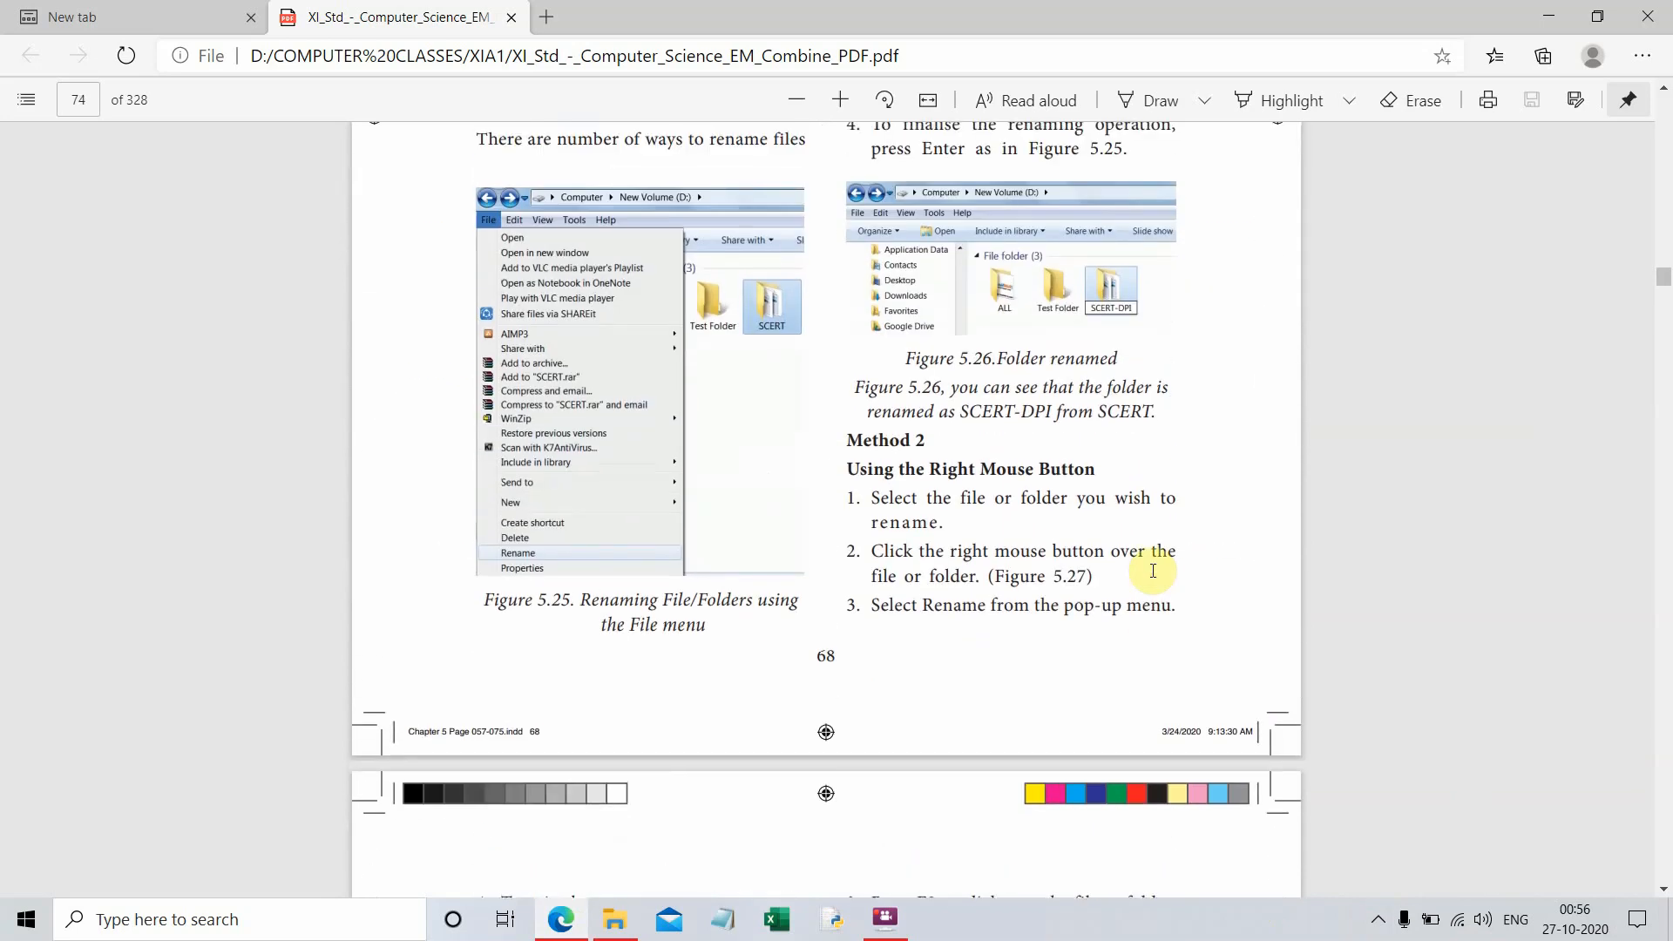
{"action": "scroll", "coordinate": [1153, 570], "scroll_direction": "up", "scroll_amount": 1}
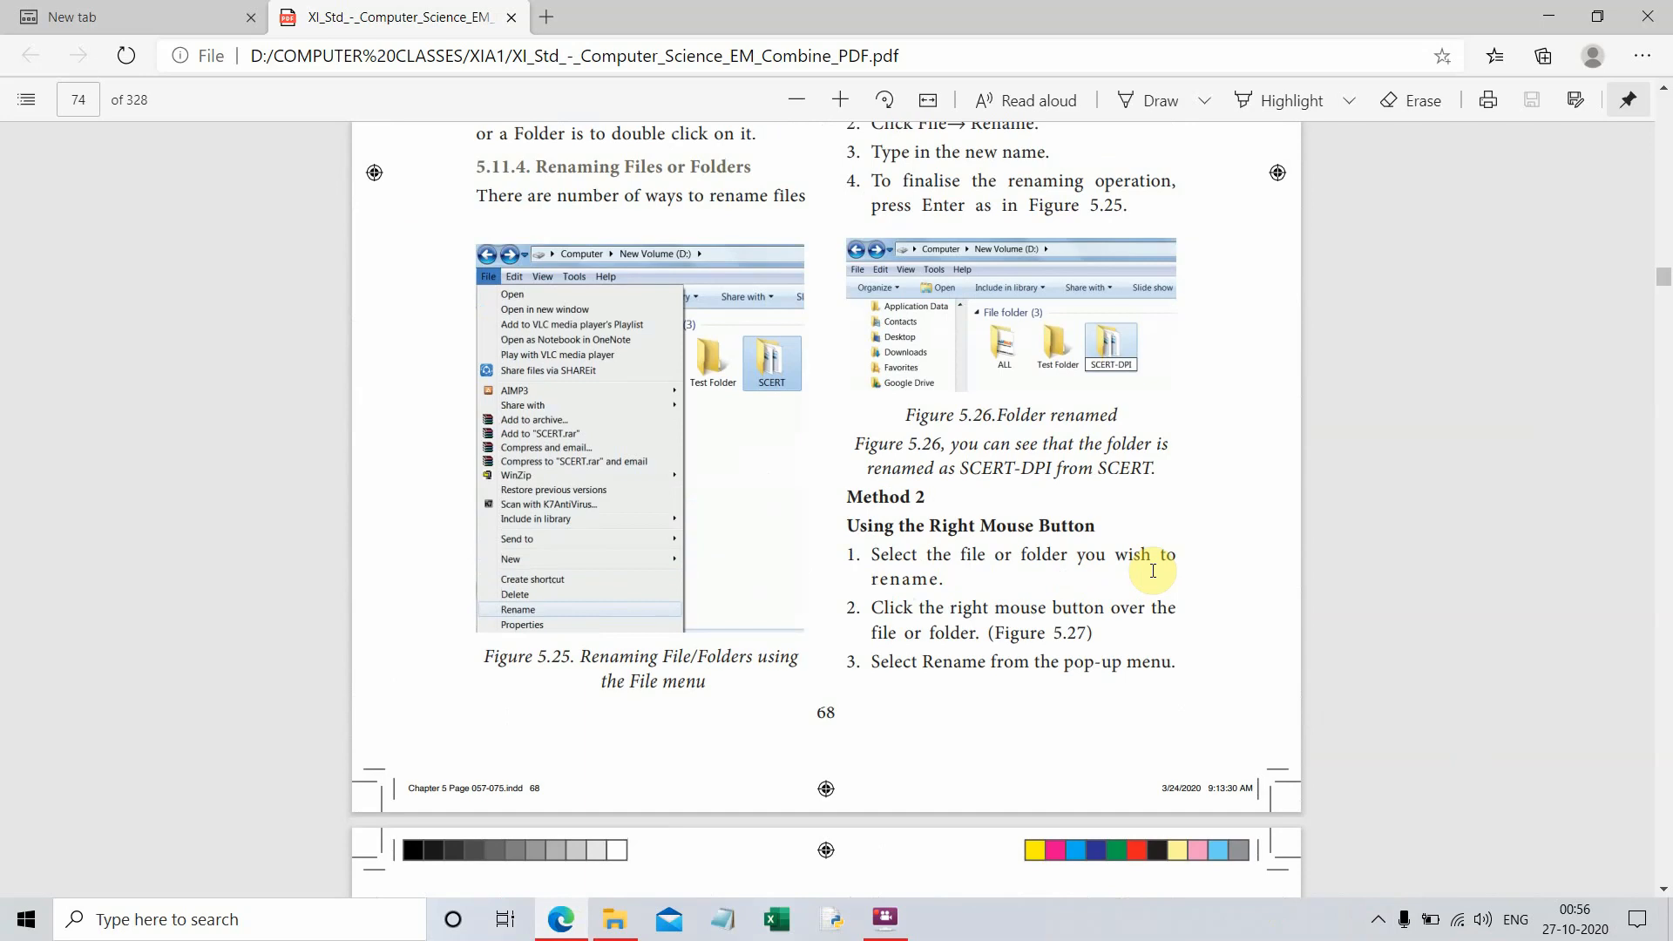
{"action": "scroll", "coordinate": [1153, 571], "scroll_direction": "up", "scroll_amount": 9}
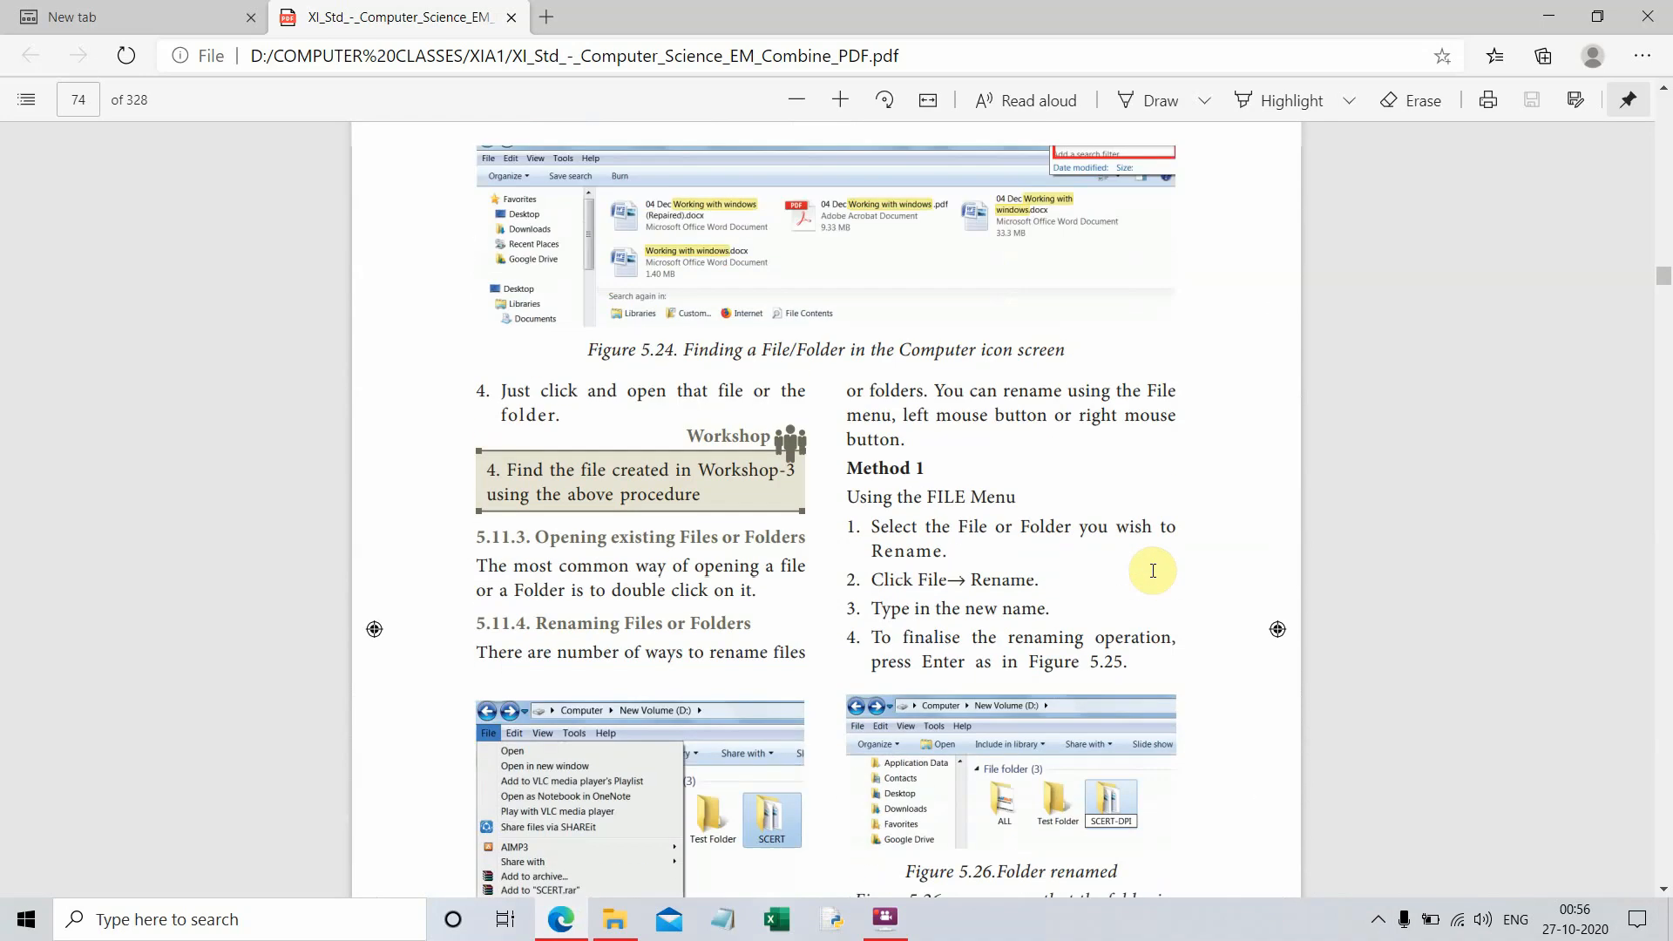
{"action": "scroll", "coordinate": [1153, 570], "scroll_direction": "up", "scroll_amount": 6}
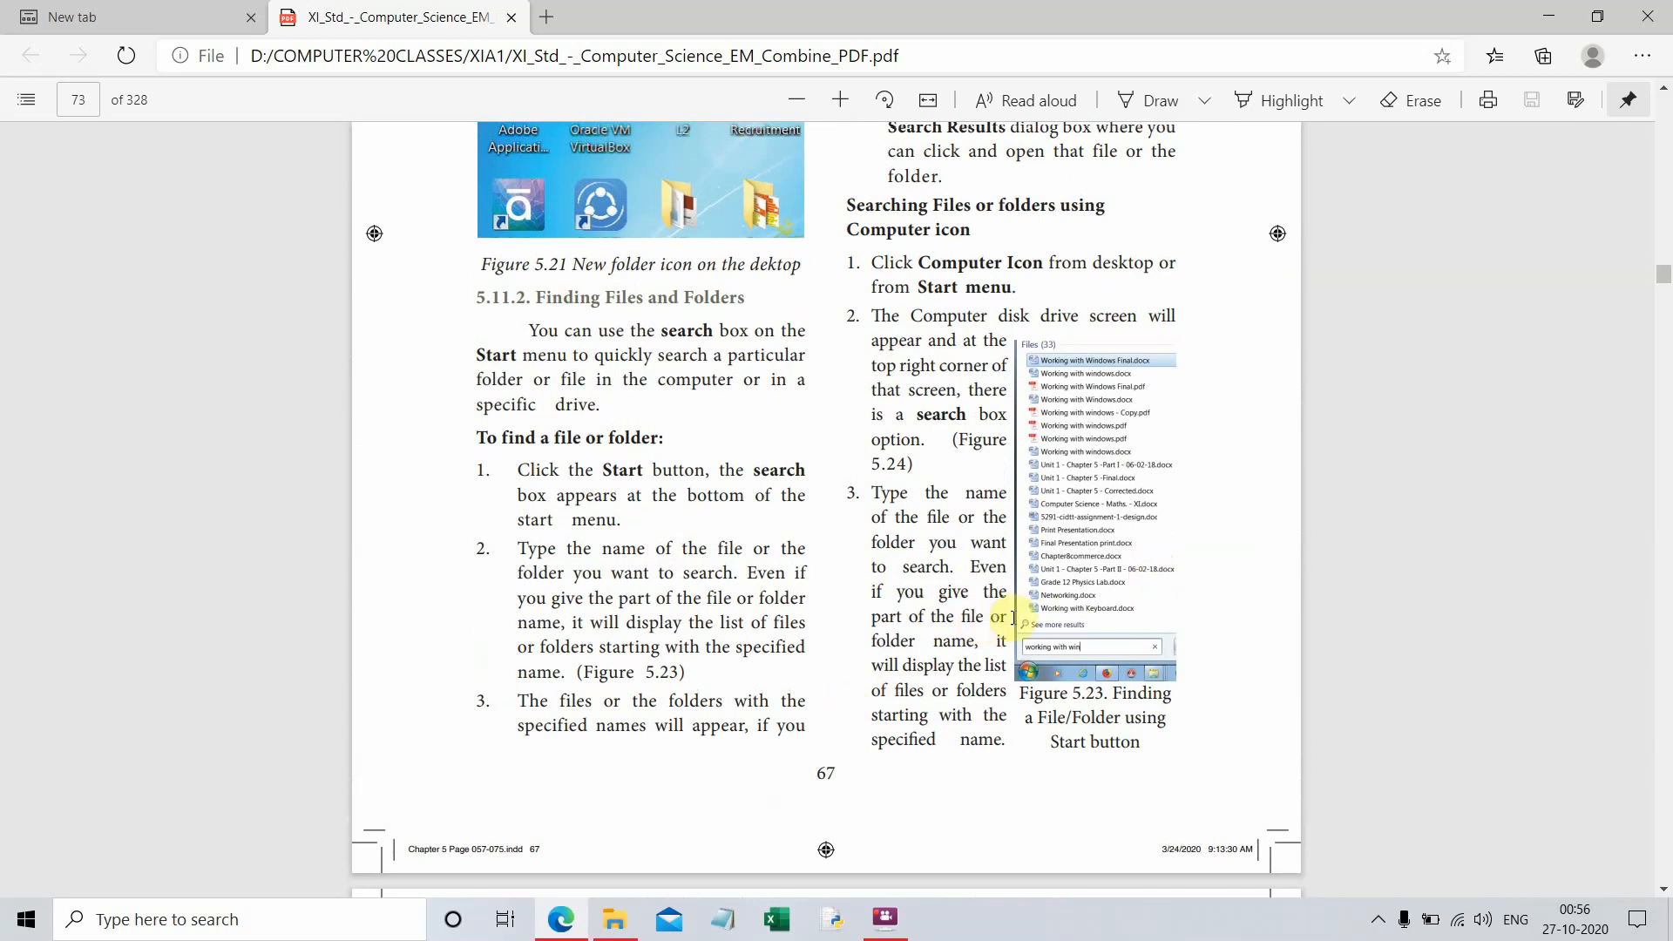
- Review the textbook's instructions for finding files through Start and the Computer icon, up to Figure 5.24, and close the browser
{"action": "scroll", "coordinate": [793, 711], "scroll_direction": "up", "scroll_amount": 1}
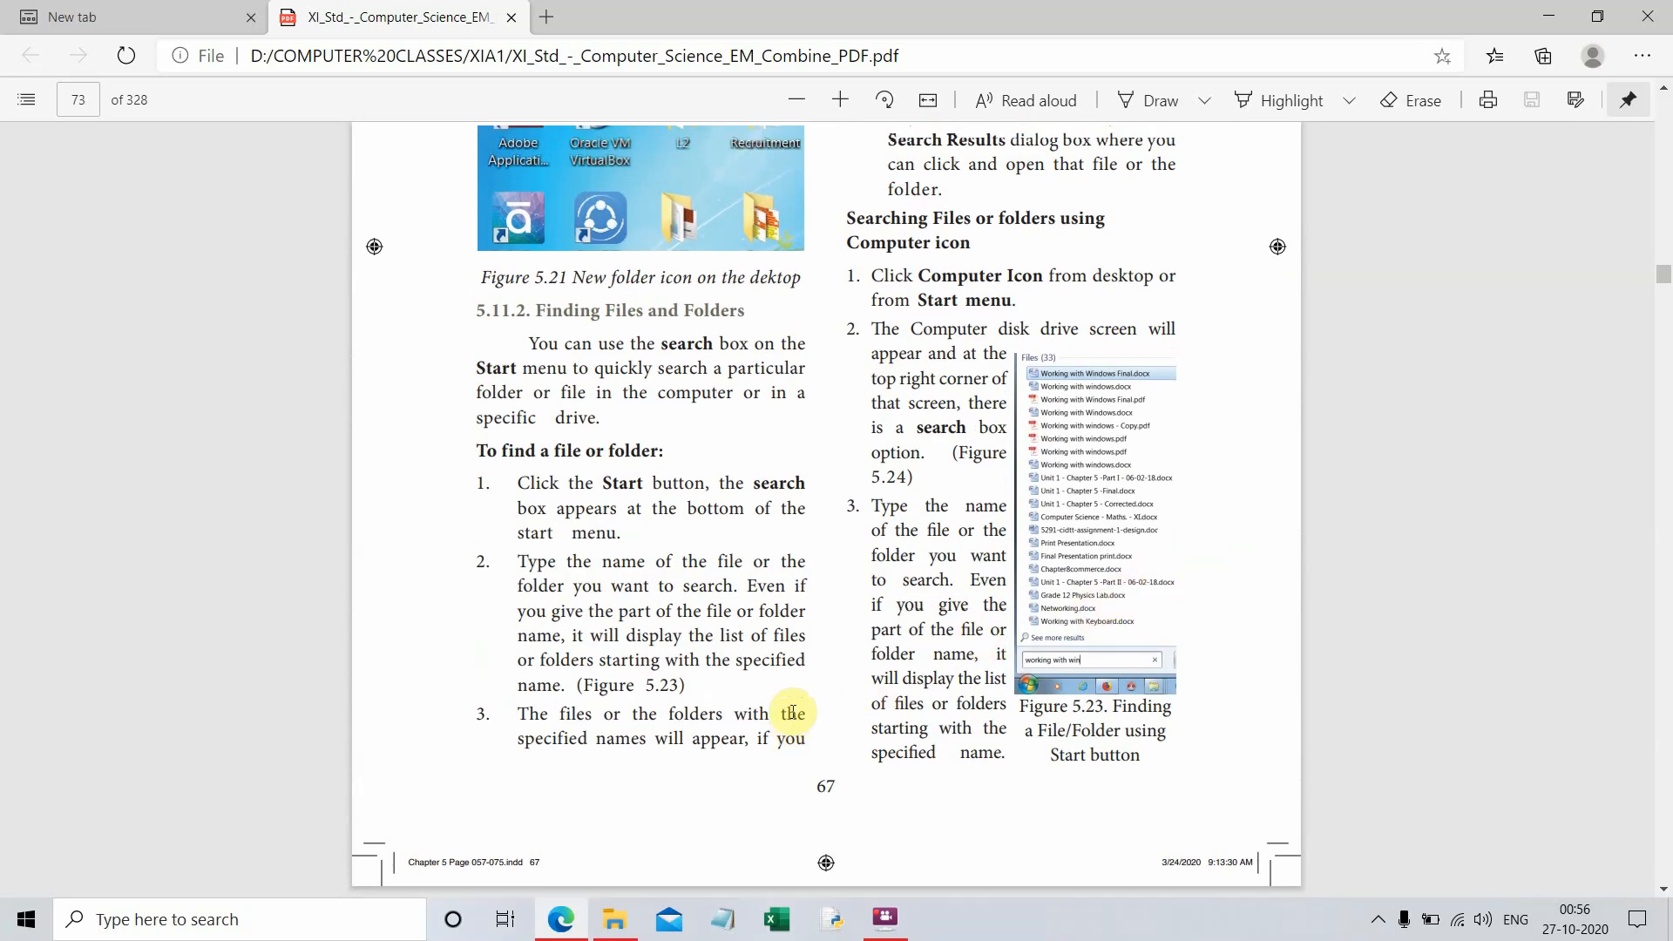
{"action": "scroll", "coordinate": [793, 712], "scroll_direction": "up", "scroll_amount": 3}
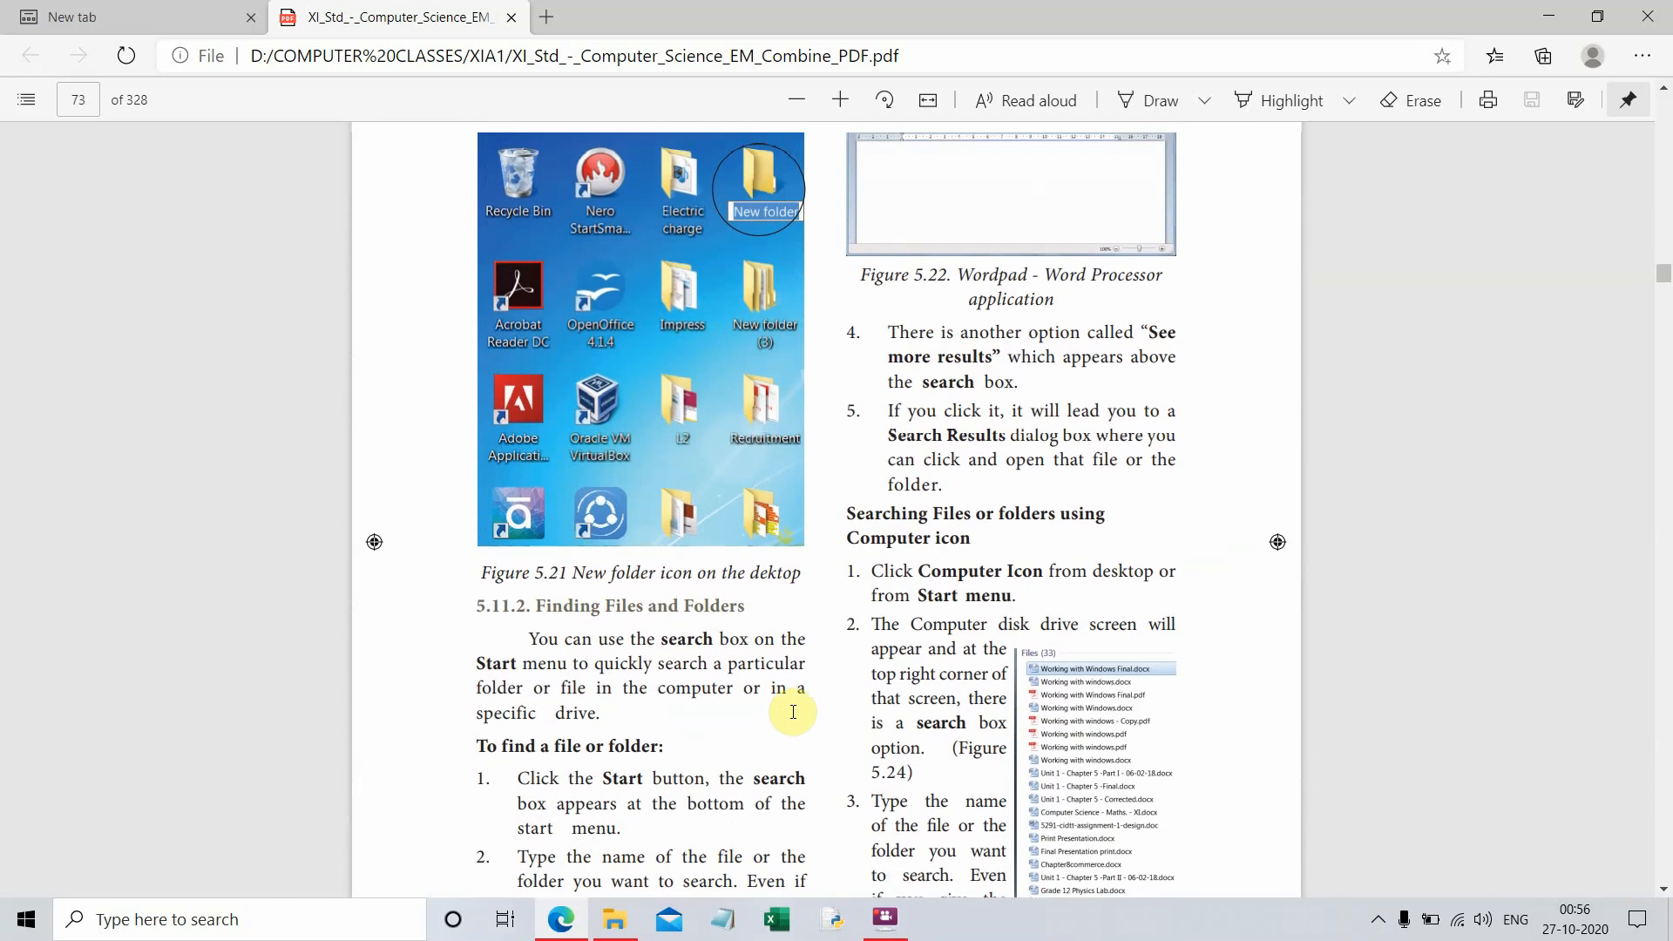
{"action": "scroll", "coordinate": [793, 712], "scroll_direction": "up", "scroll_amount": 2}
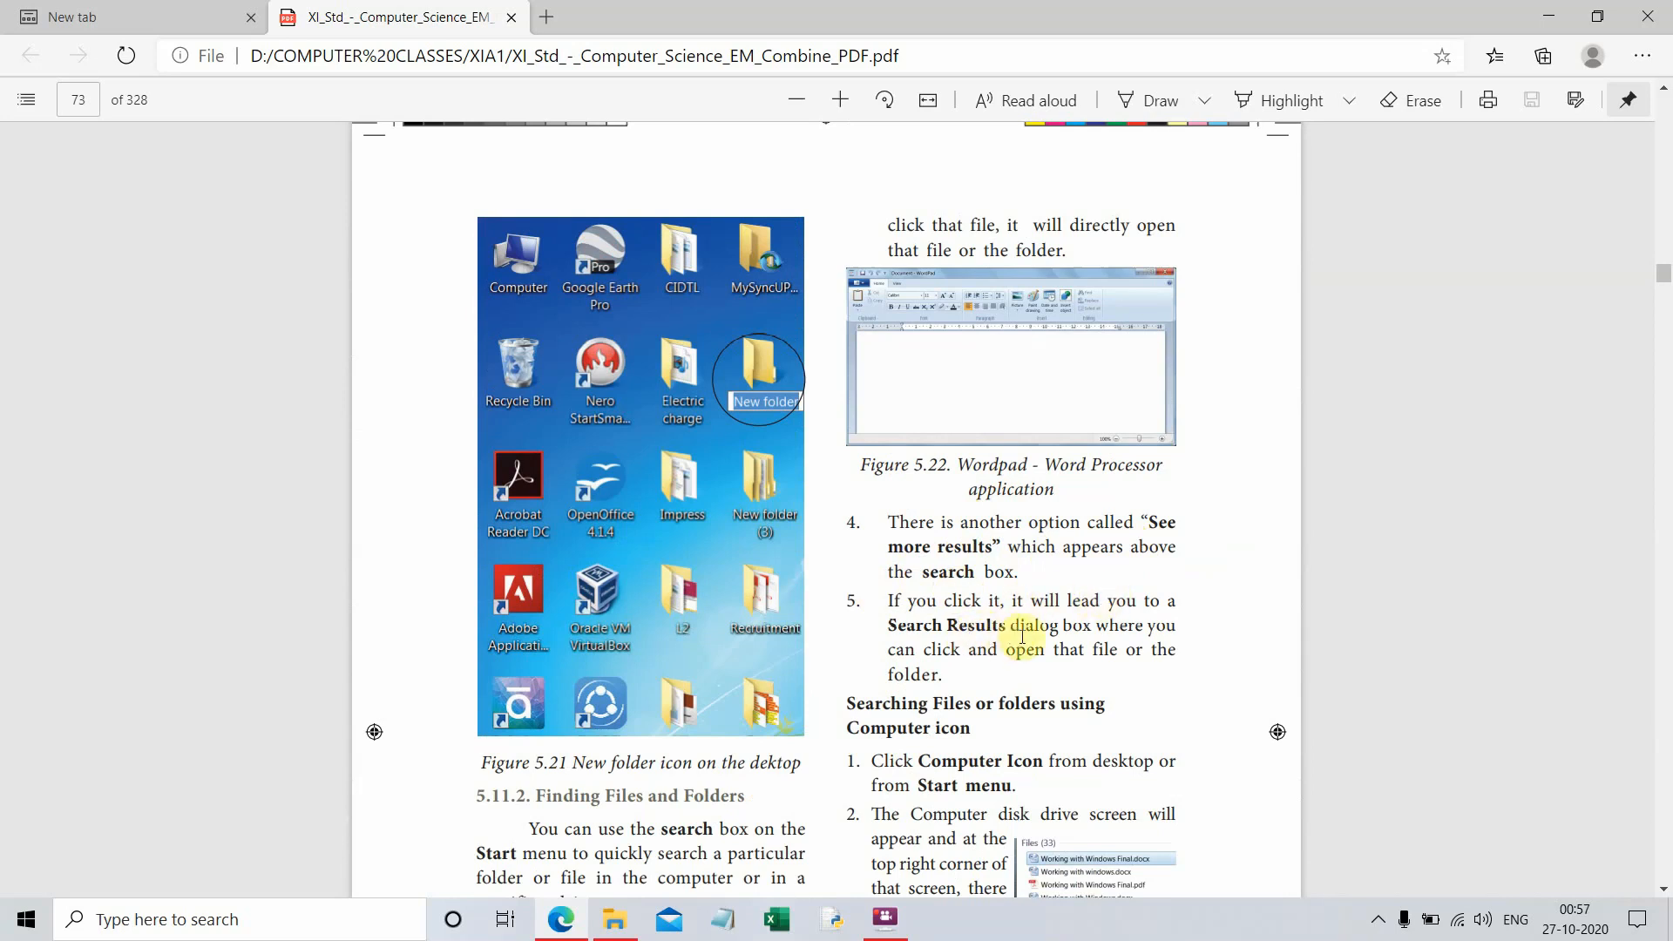
{"action": "scroll", "coordinate": [1052, 635], "scroll_direction": "down", "scroll_amount": 1}
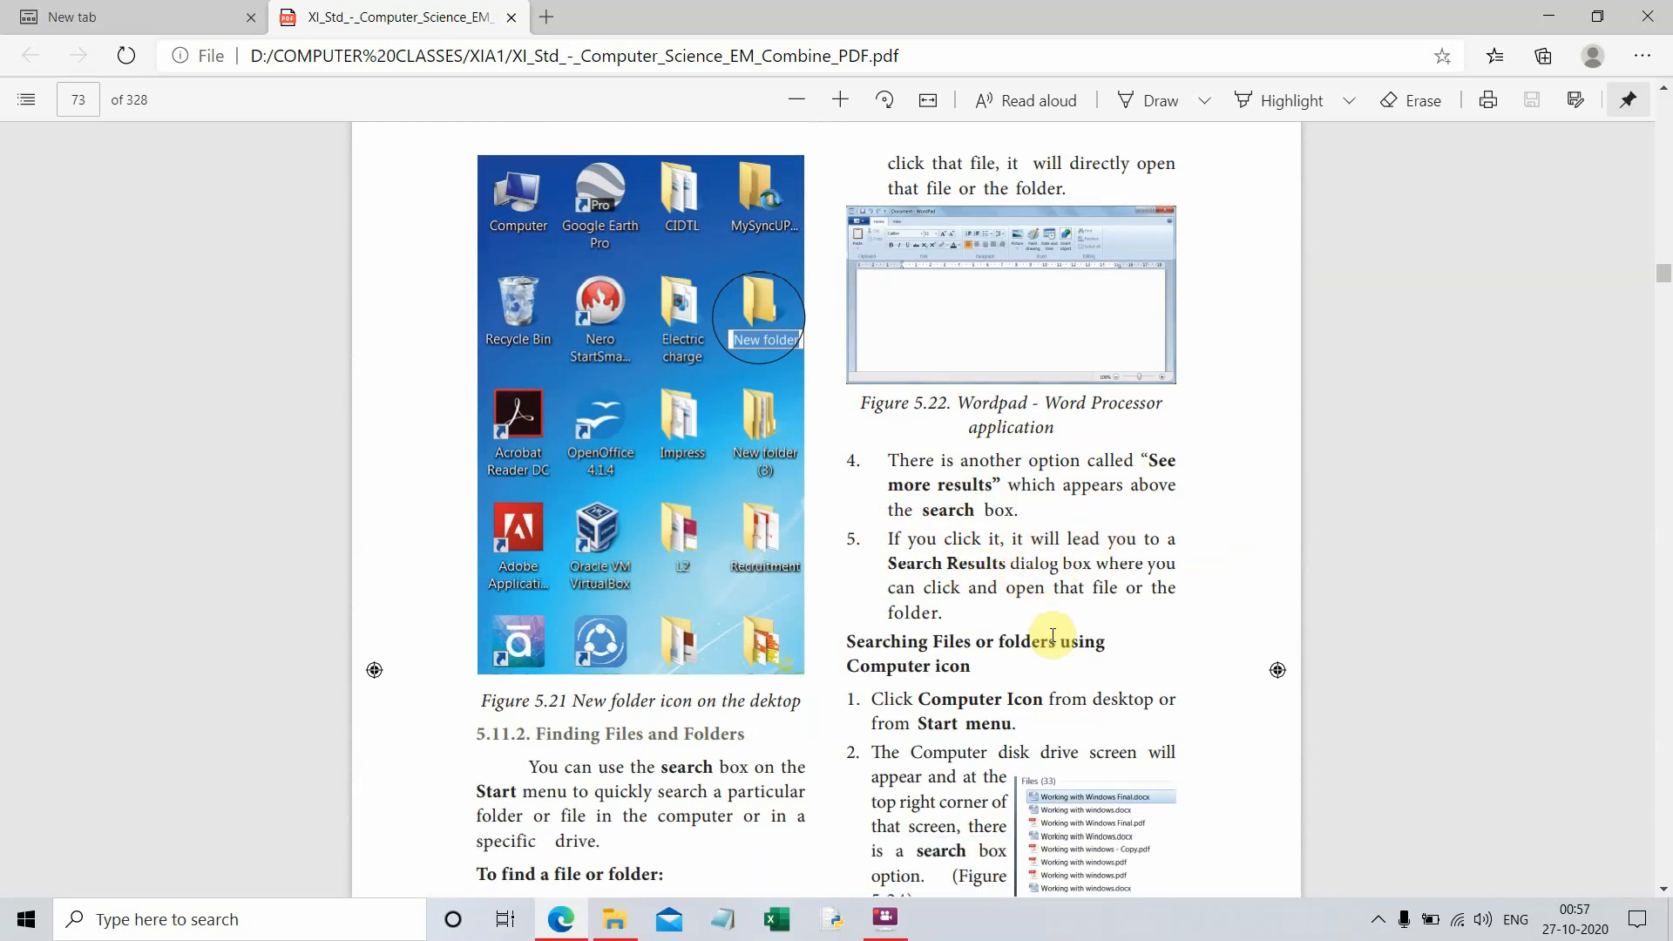
{"action": "scroll", "coordinate": [1052, 635], "scroll_direction": "down", "scroll_amount": 2}
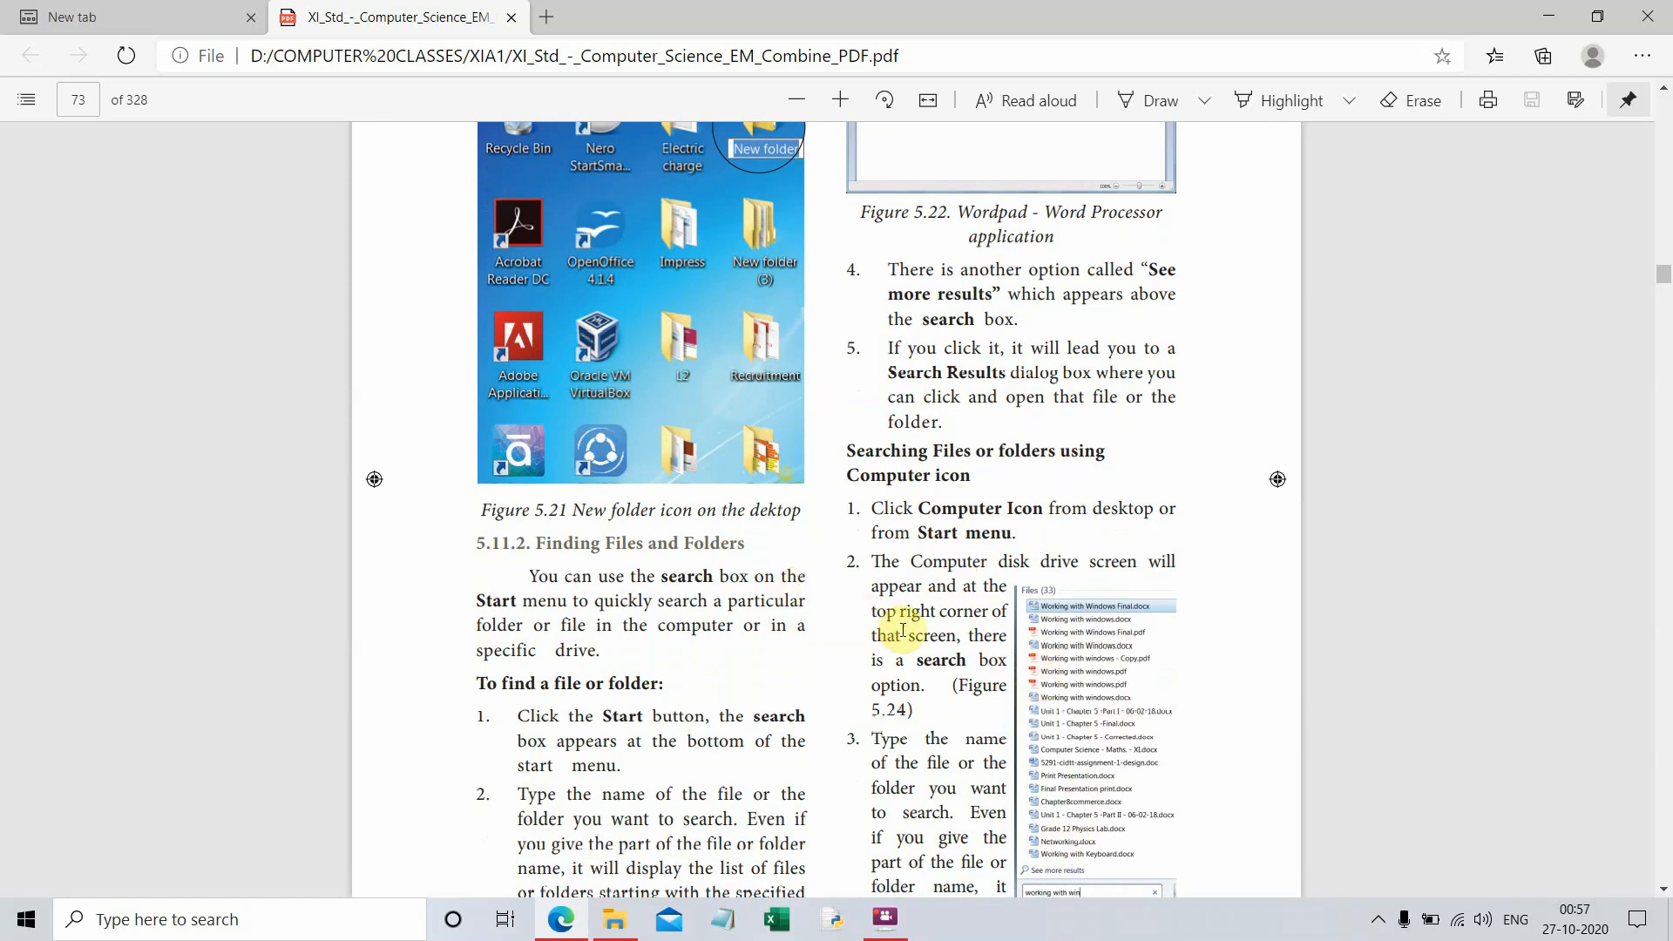
{"action": "scroll", "coordinate": [906, 671], "scroll_direction": "down", "scroll_amount": 6}
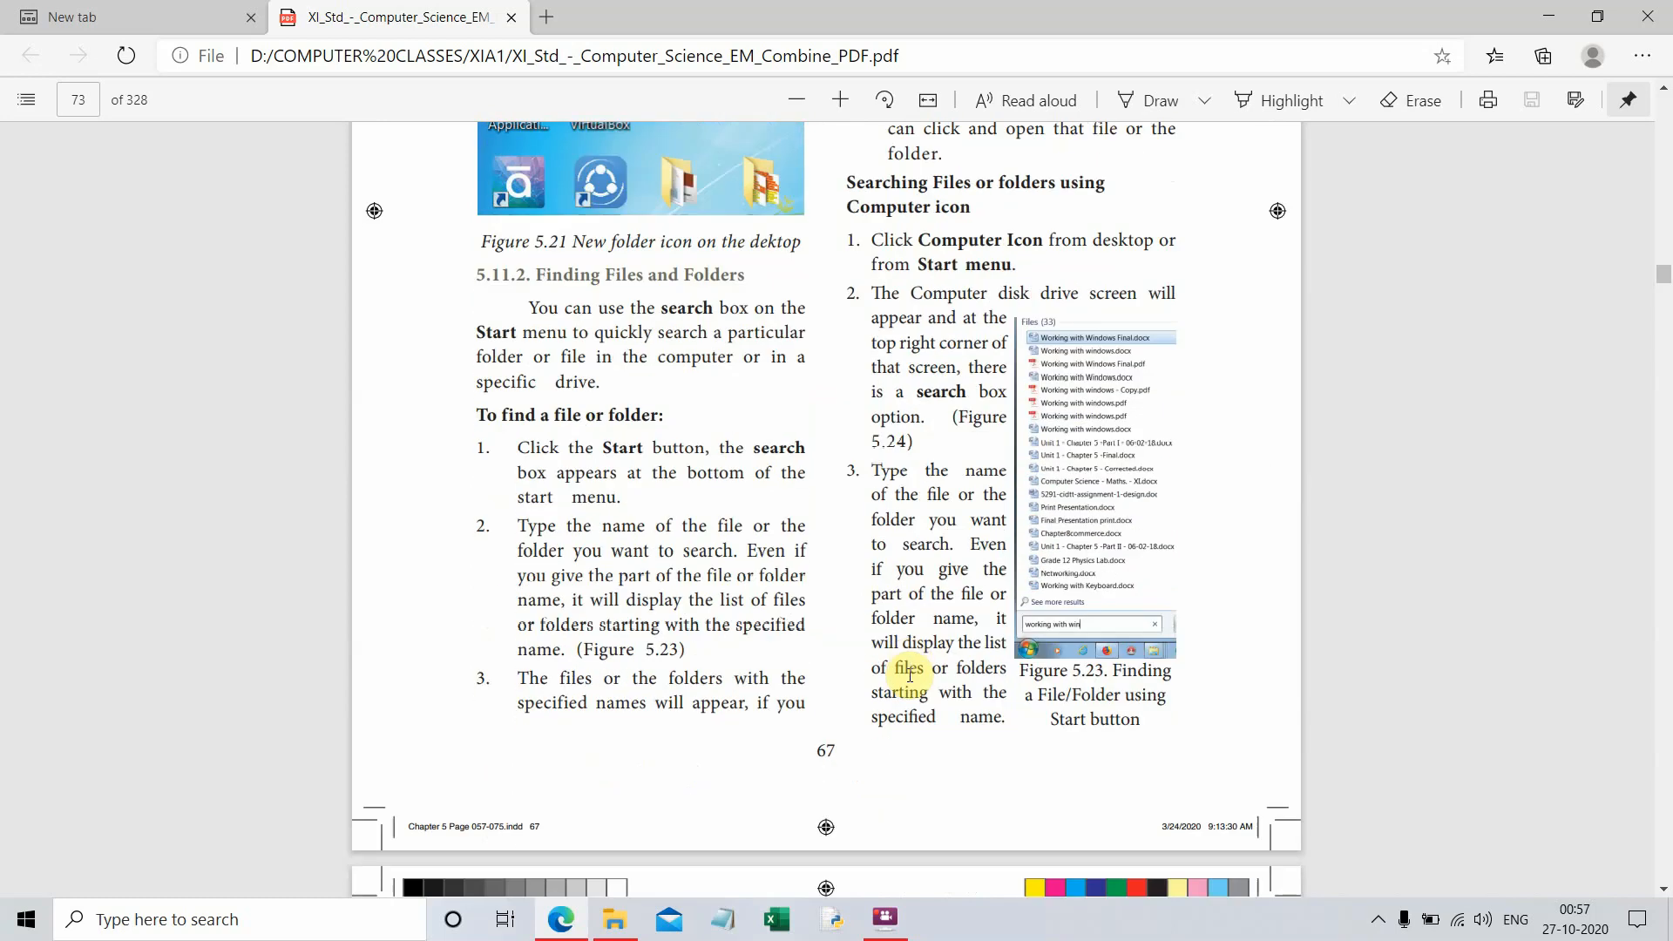
{"action": "scroll", "coordinate": [909, 675], "scroll_direction": "down", "scroll_amount": 4}
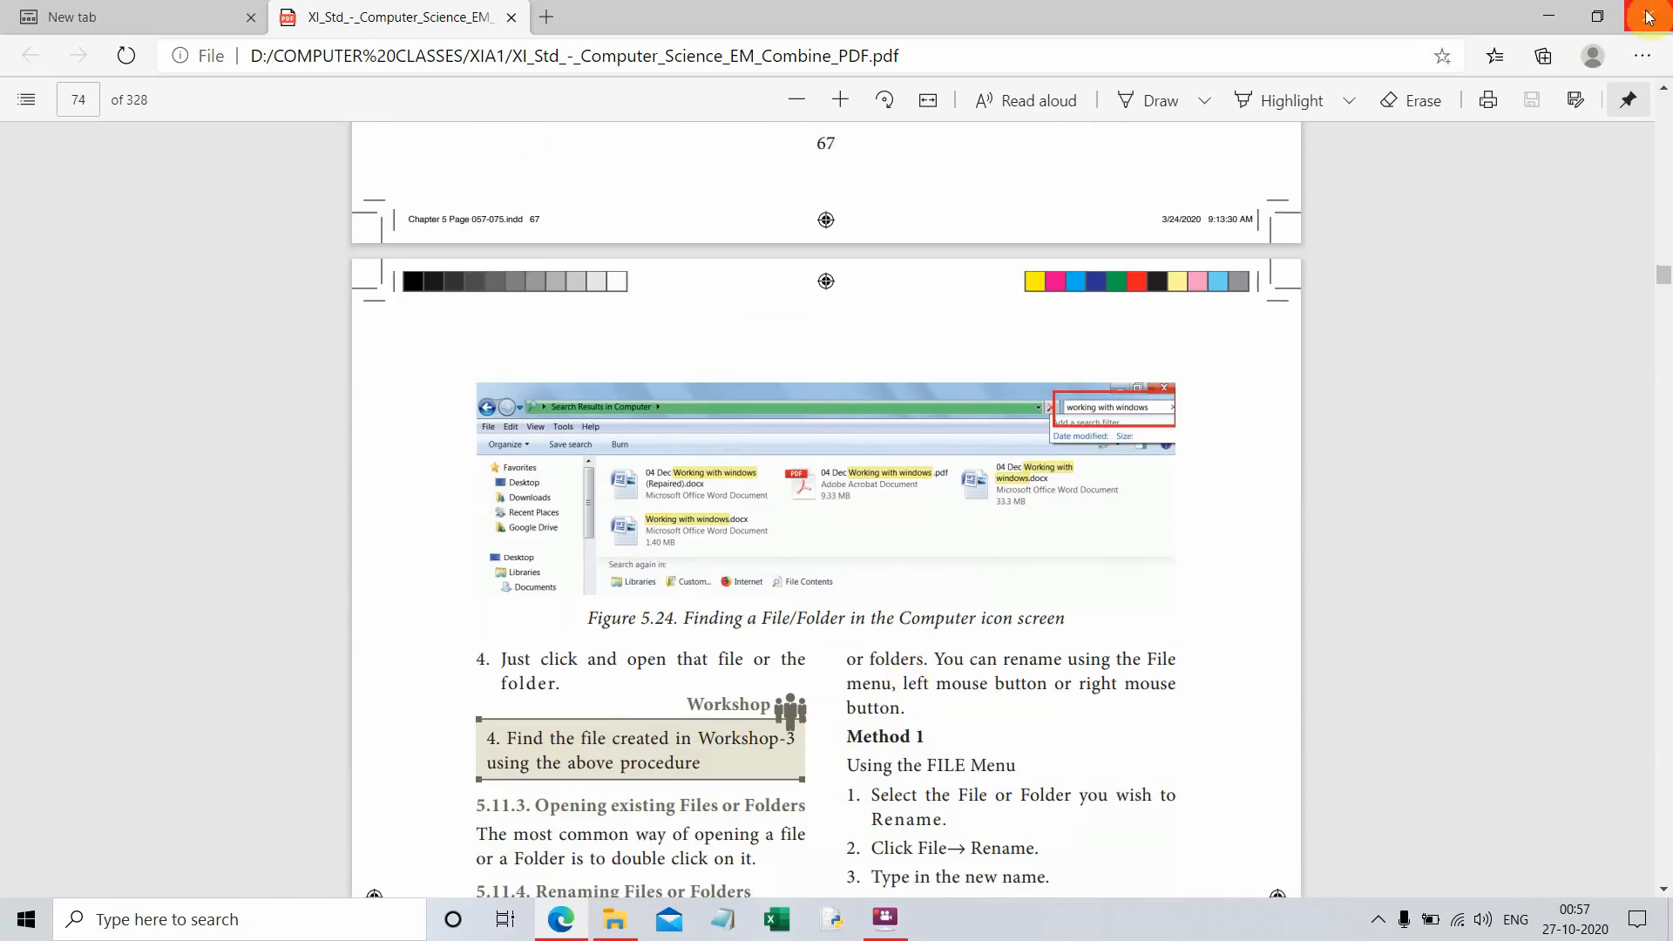
{"action": "left_click", "coordinate": [1647, 16]}
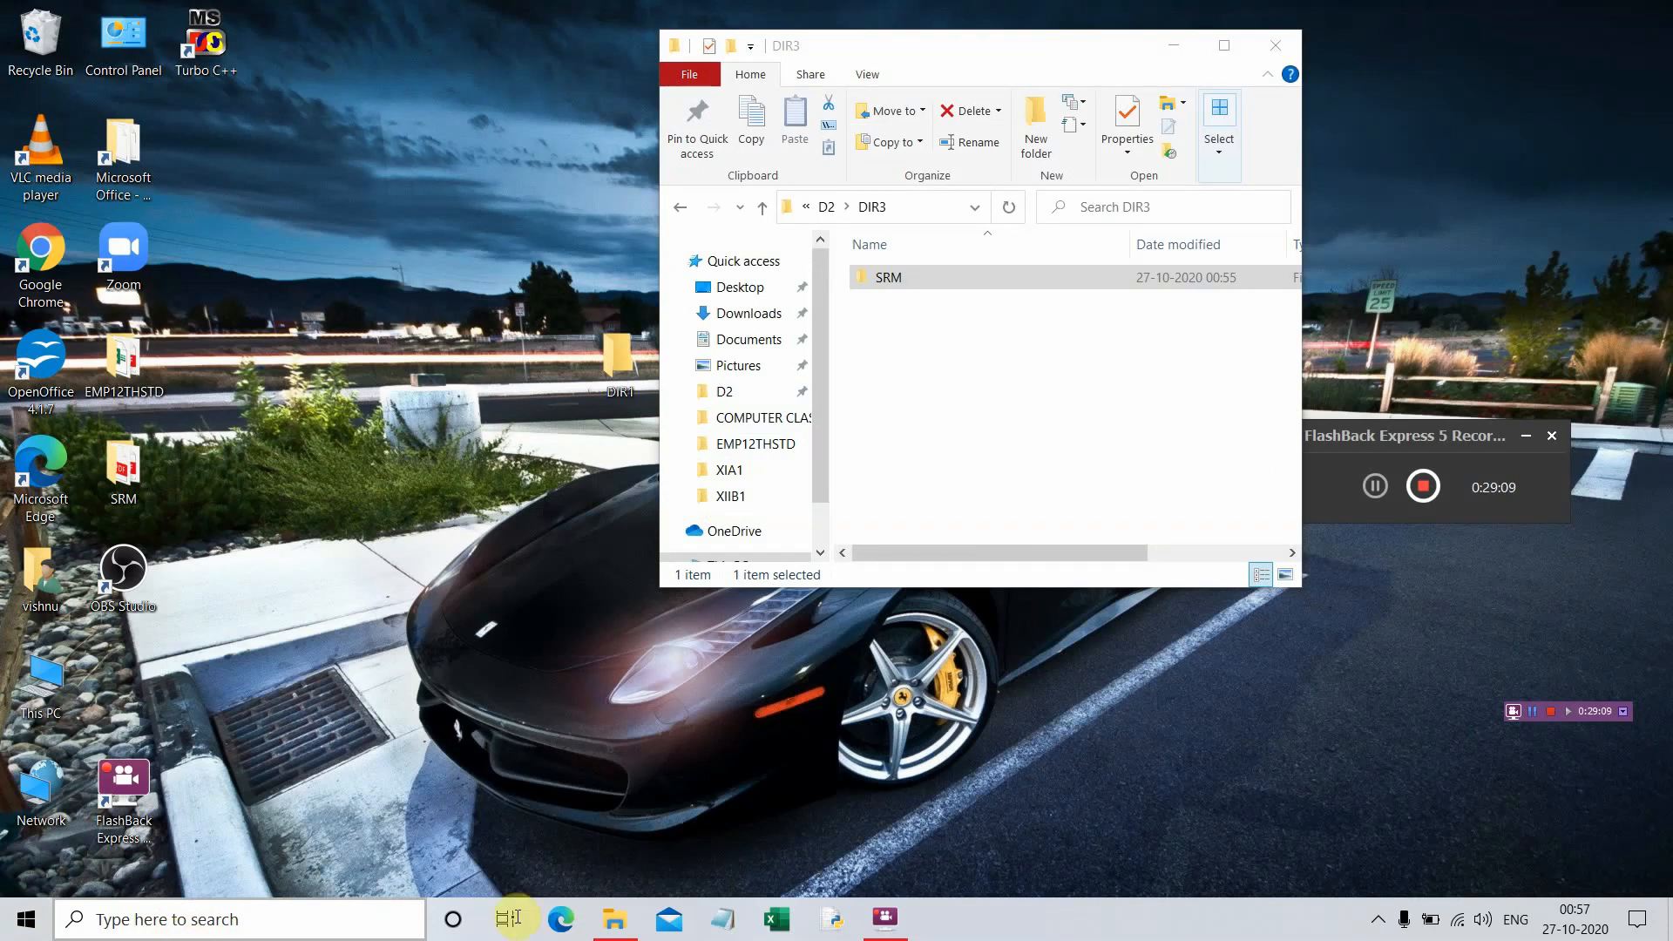
- Close the DIR3 folder window and open a new, maximized File Explorer window
{"action": "left_click", "coordinate": [615, 926]}
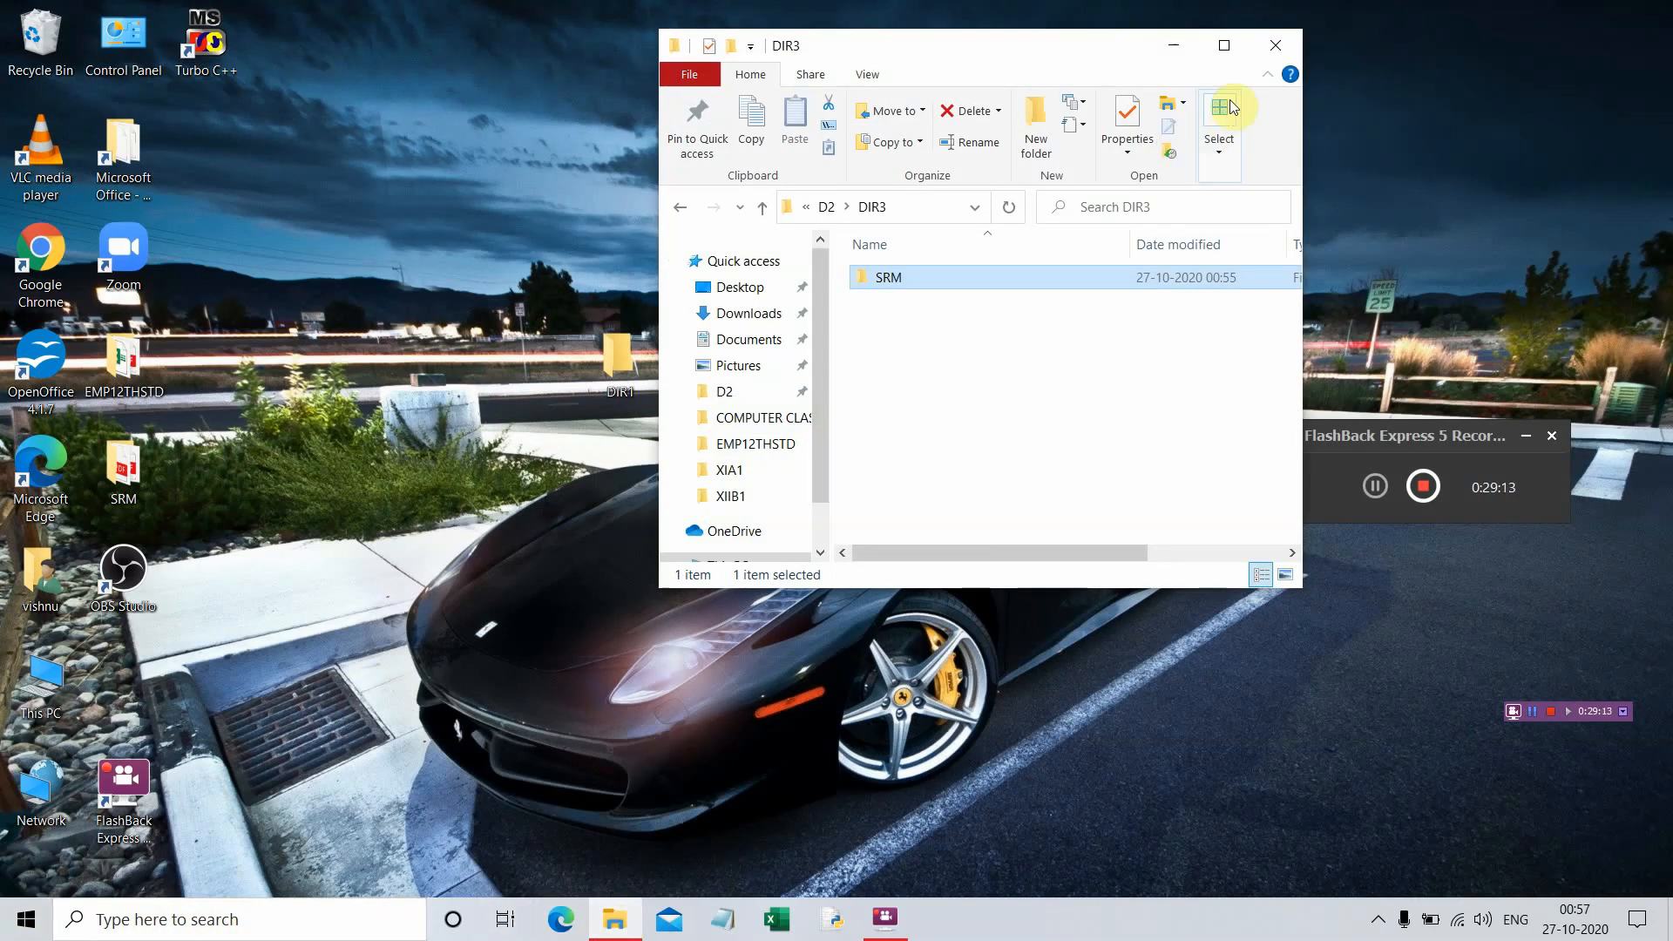
{"action": "left_click", "coordinate": [1274, 44]}
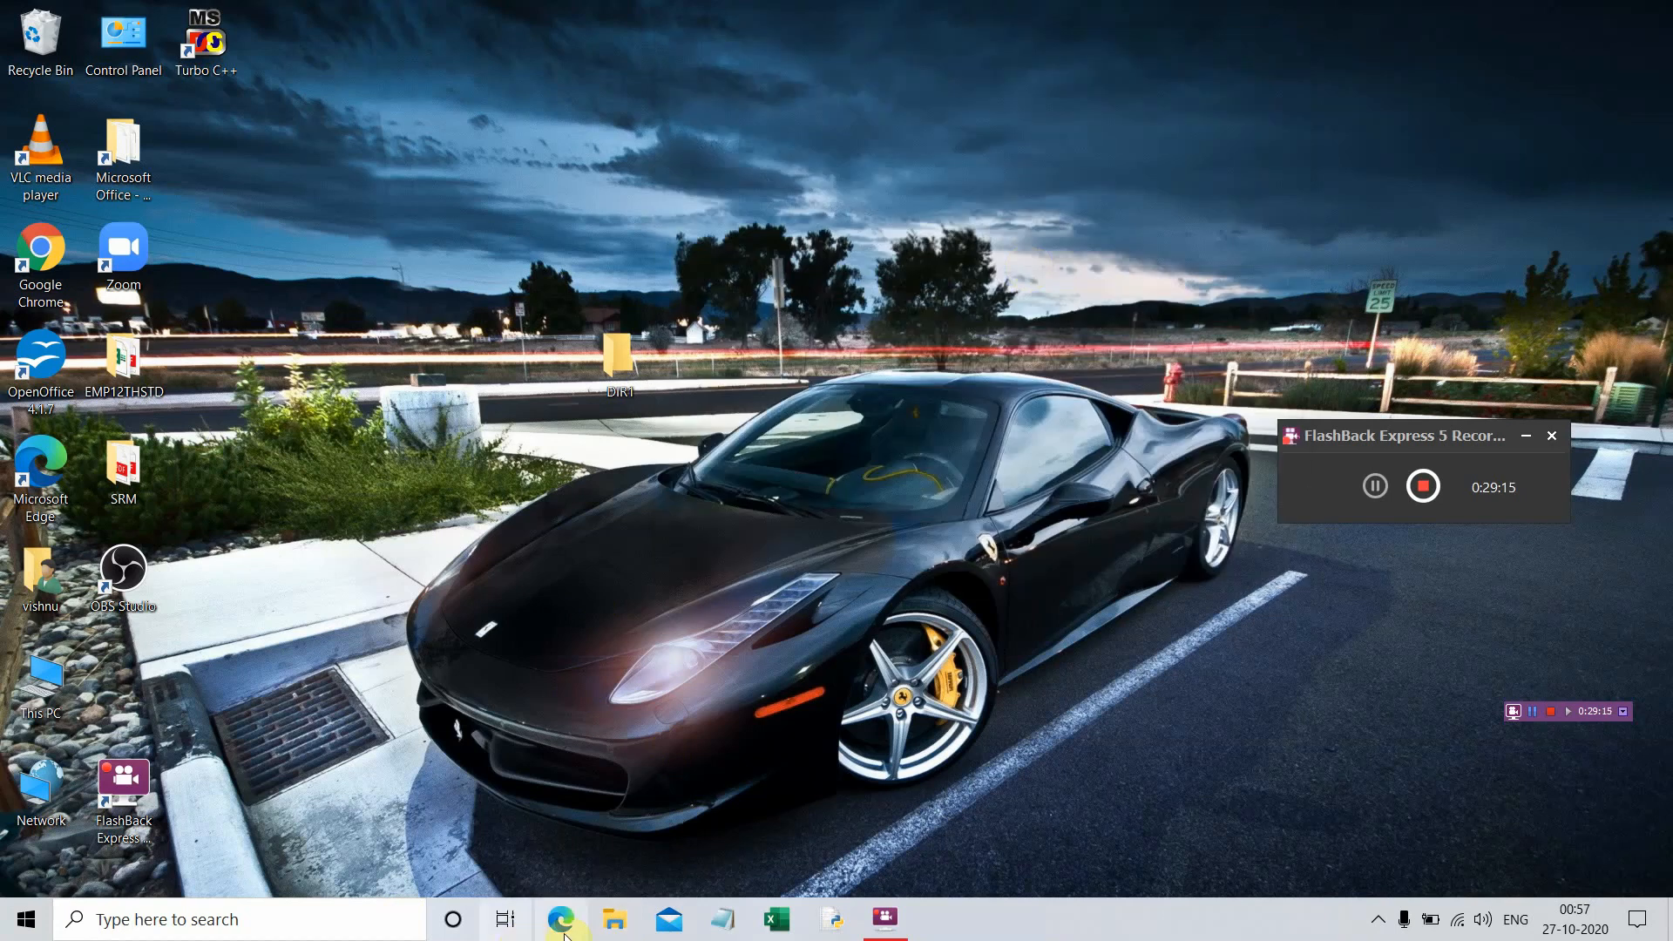
{"action": "left_click", "coordinate": [615, 925]}
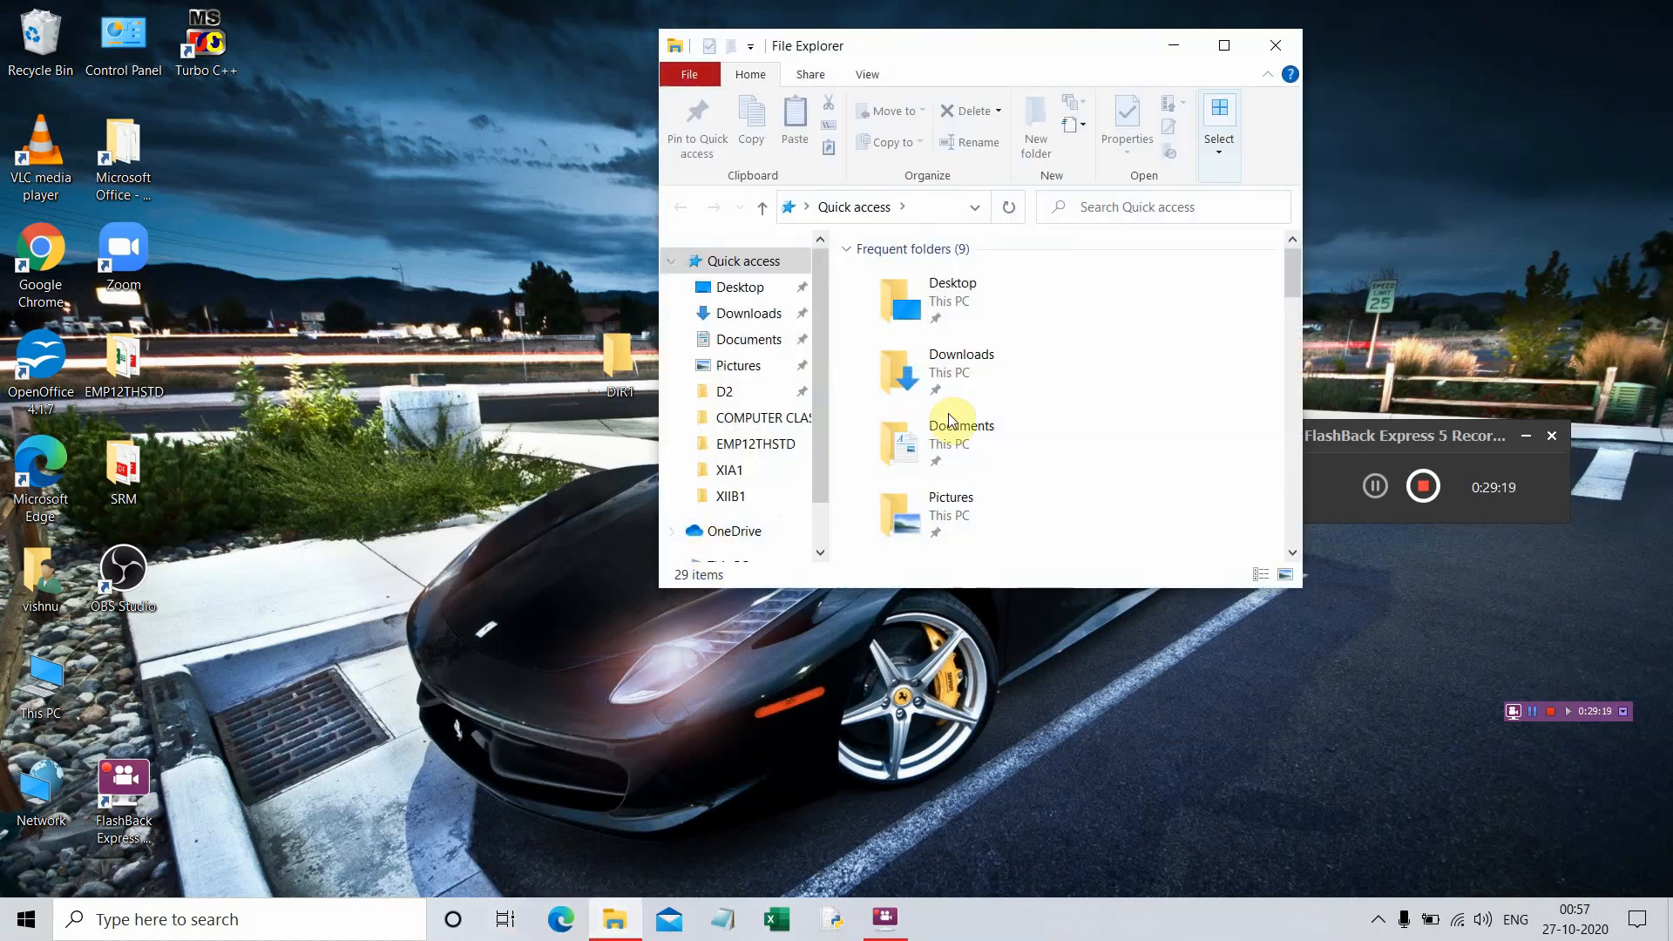
{"action": "left_click", "coordinate": [1222, 46]}
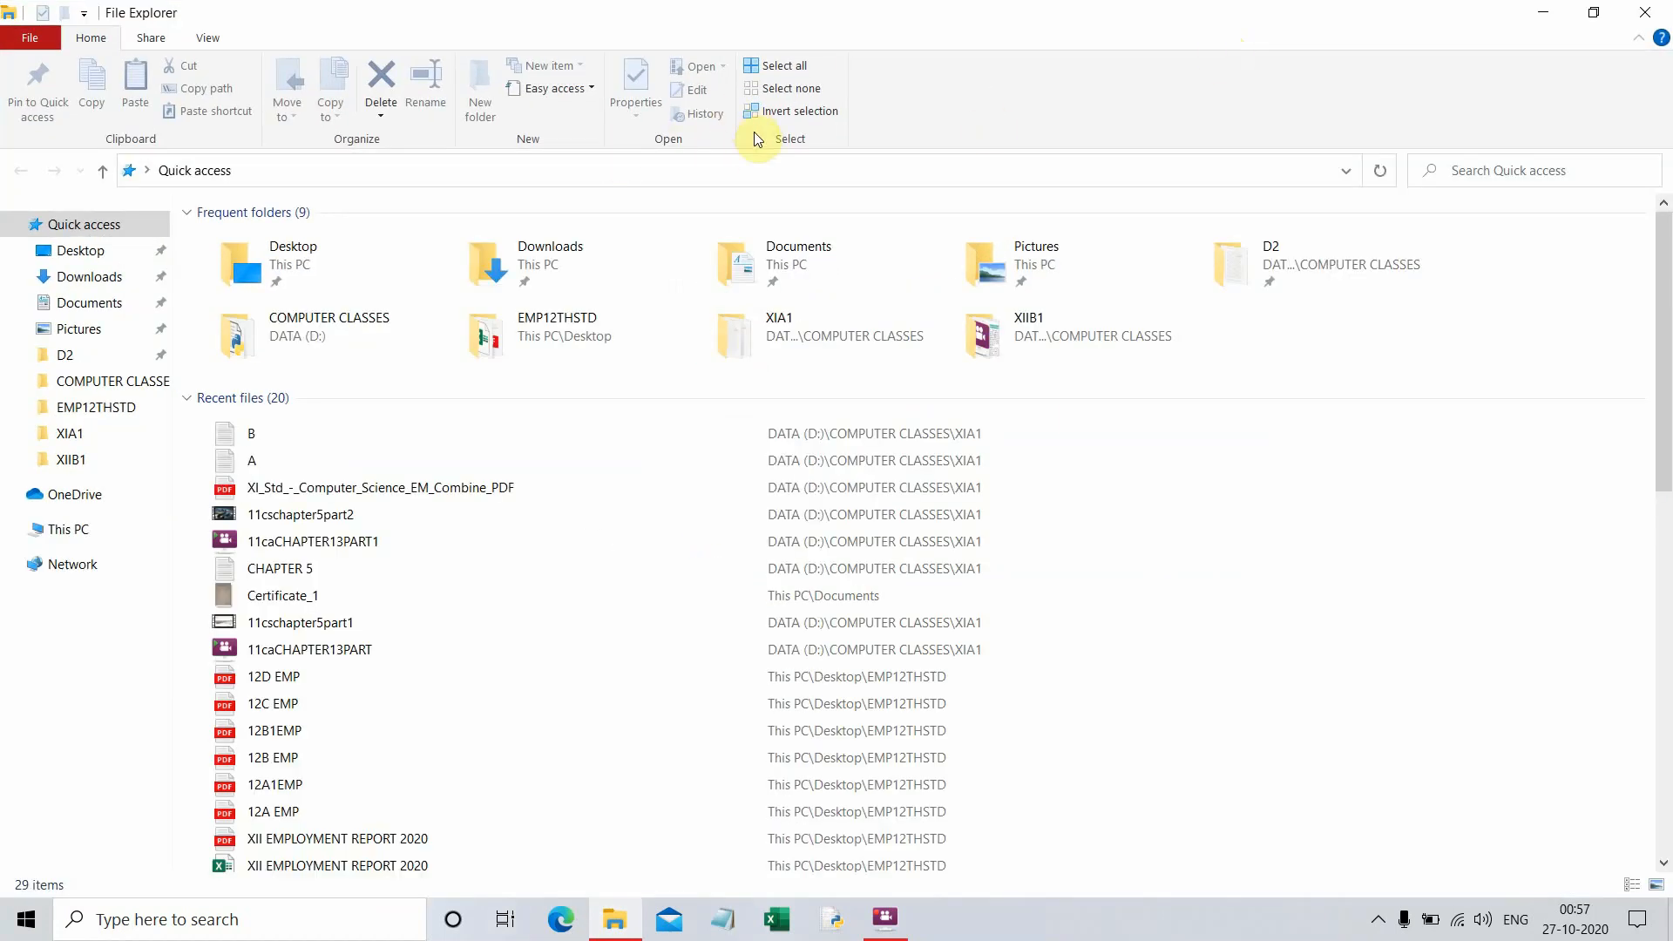
- Search Quick access for D1
{"action": "left_click", "coordinate": [1500, 171]}
{"action": "type", "text": "D"}
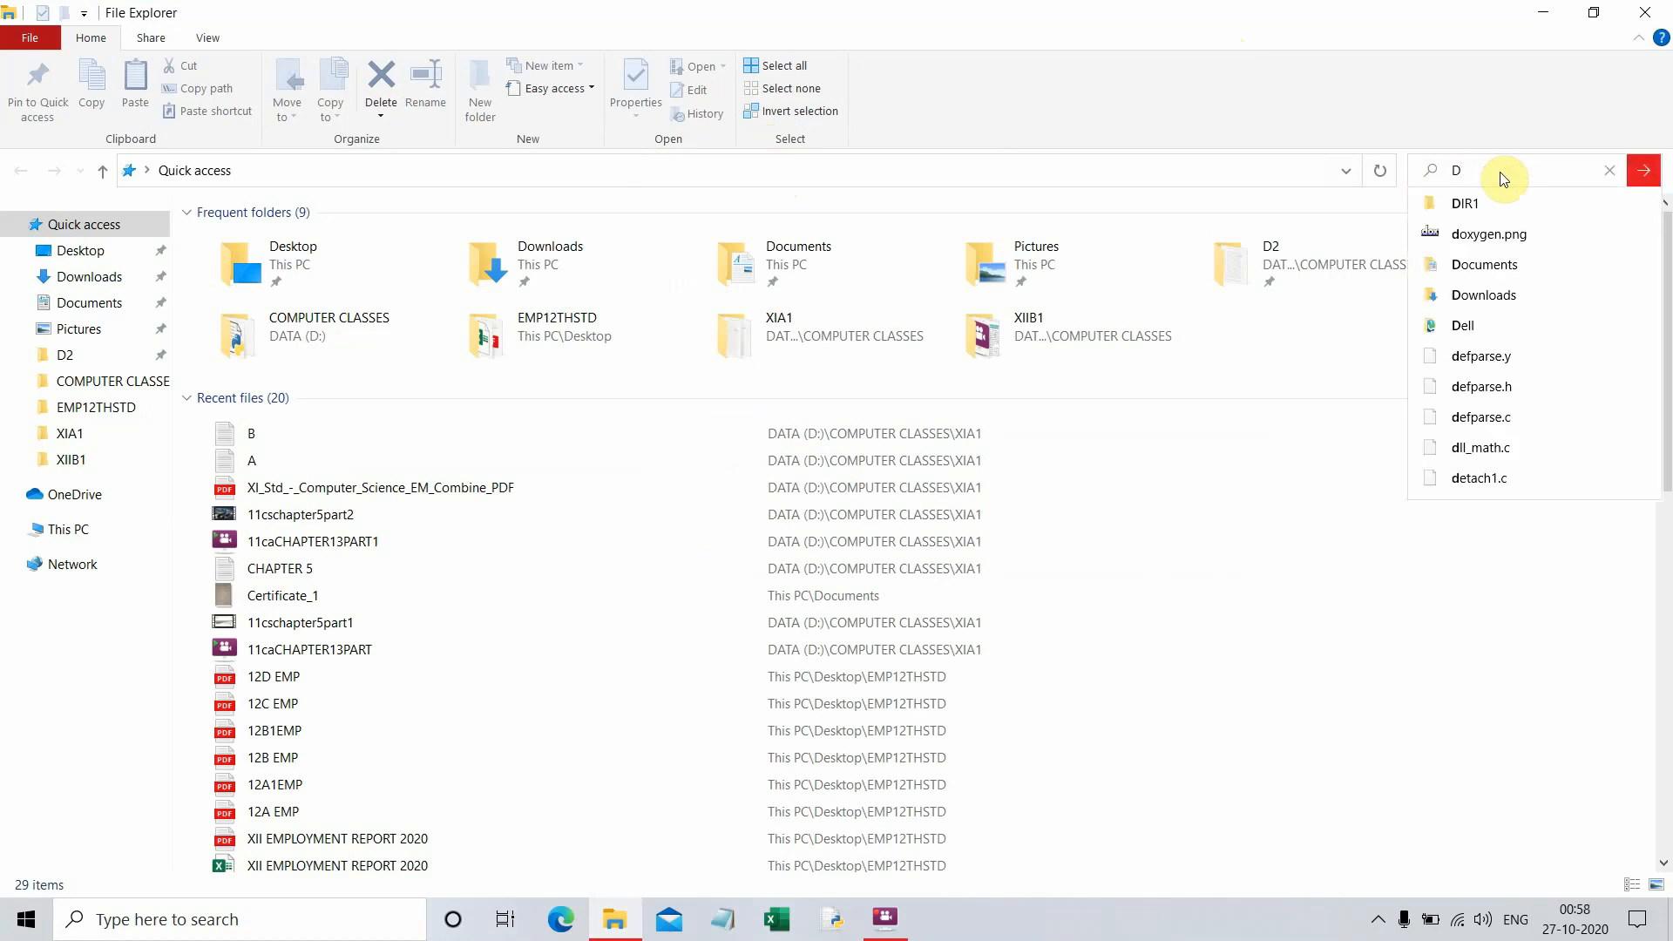
{"action": "type", "text": "1"}
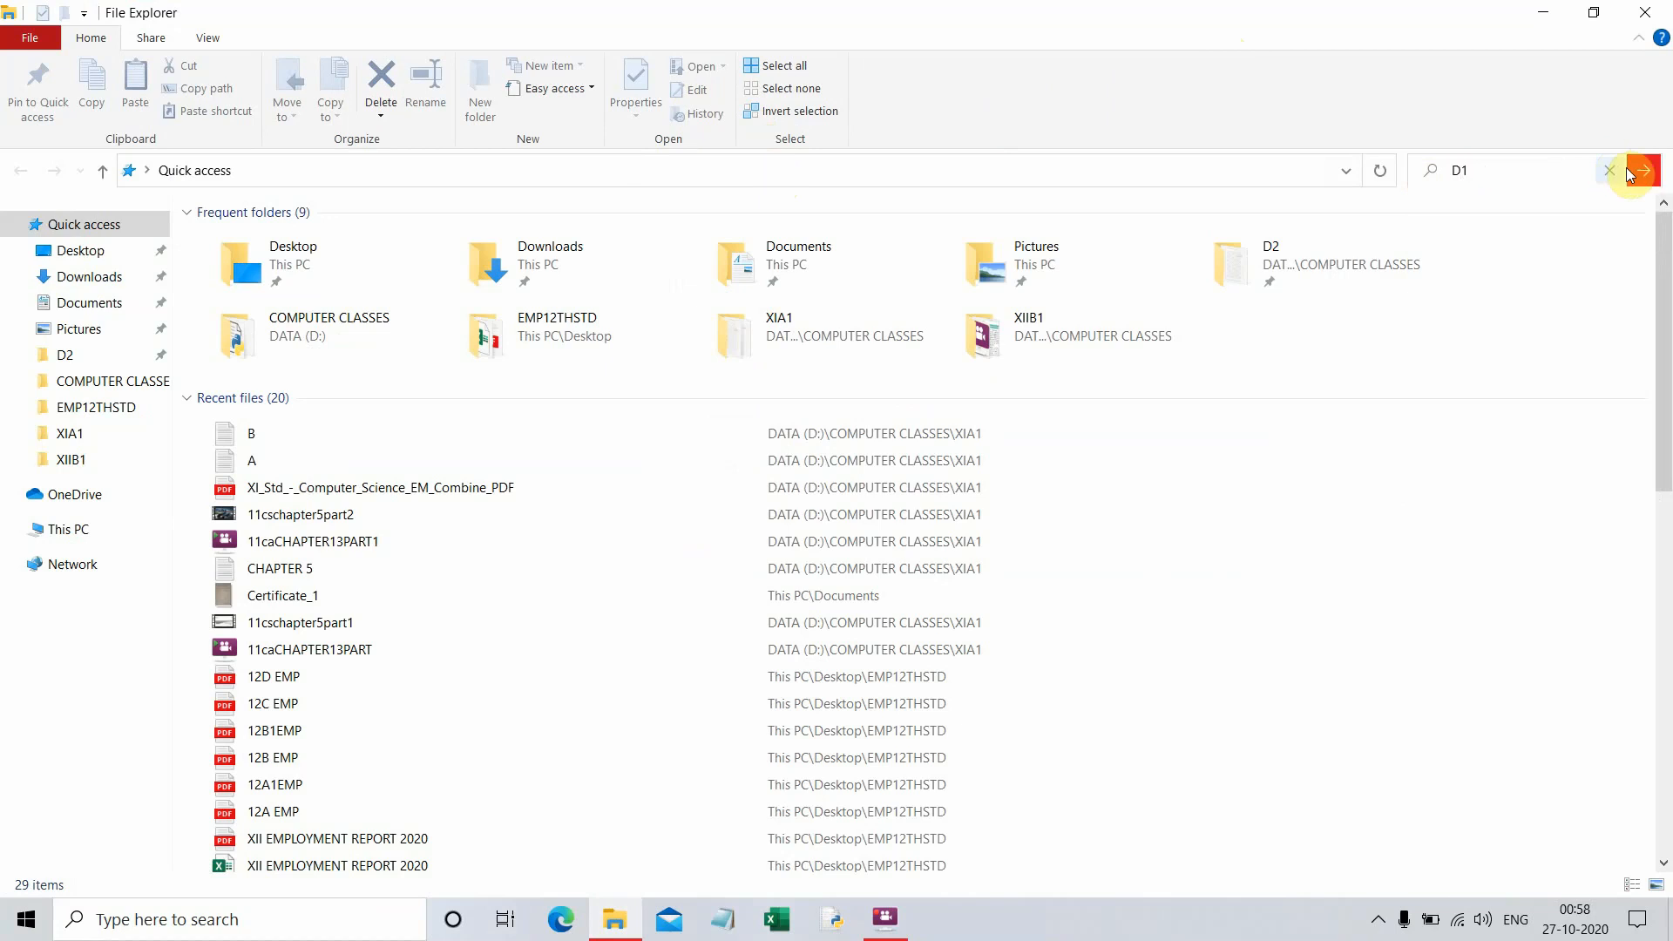
{"action": "left_click", "coordinate": [1653, 171]}
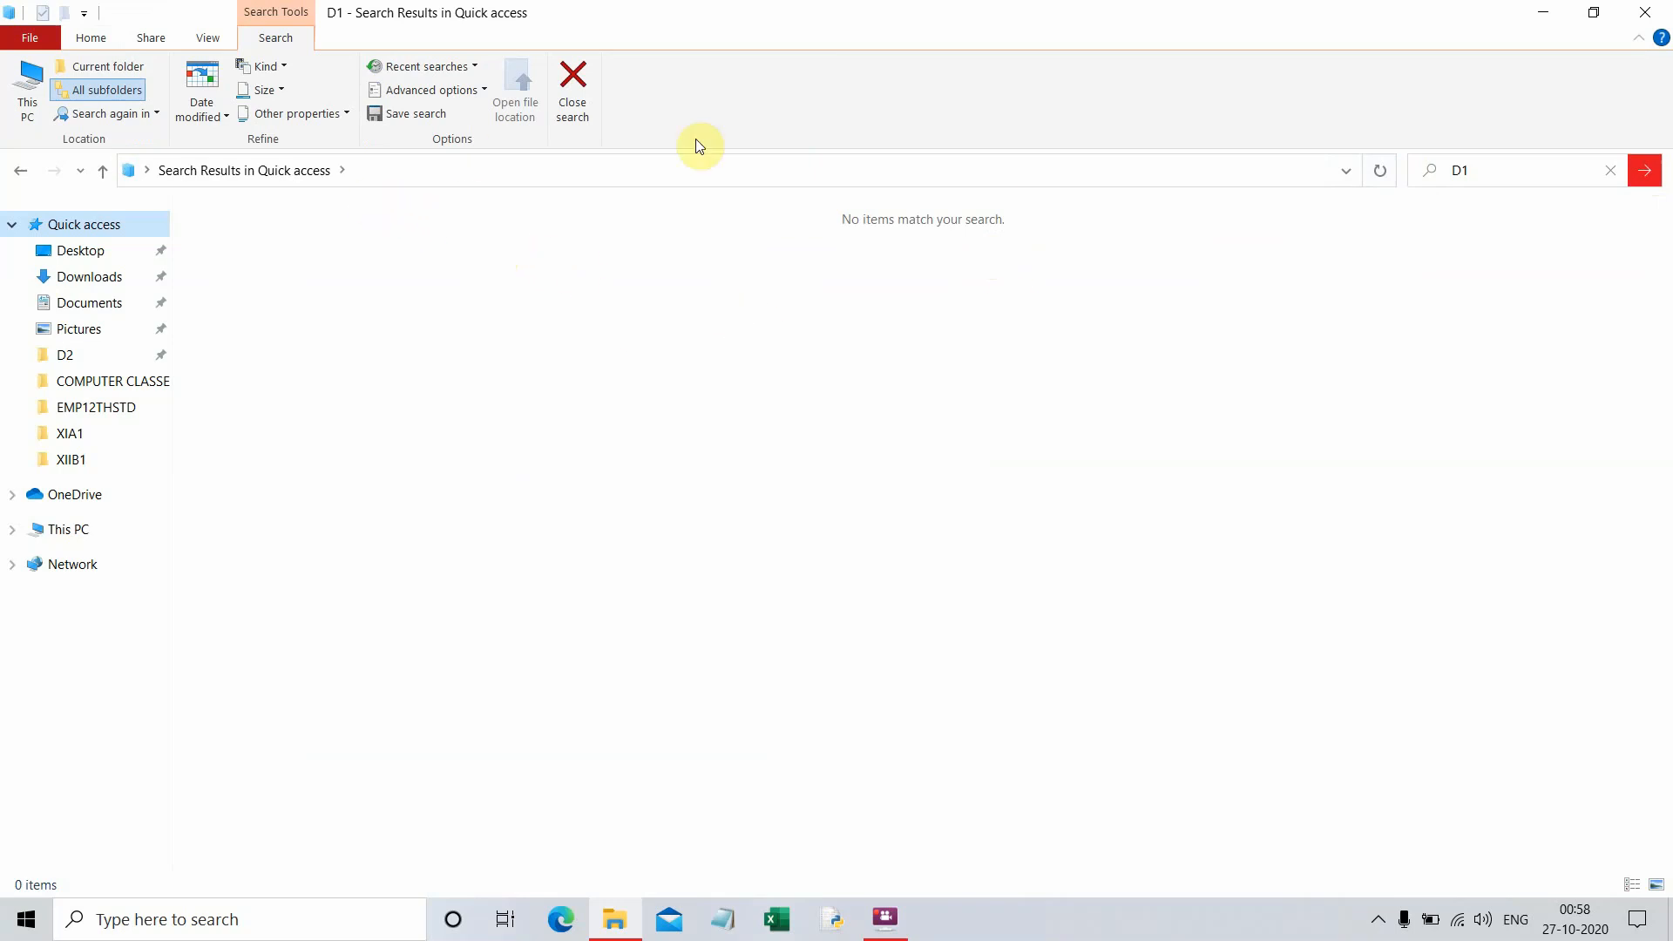
- Change the Quick access search term to DIR1 and run the search again
{"action": "left_click", "coordinate": [1504, 170]}
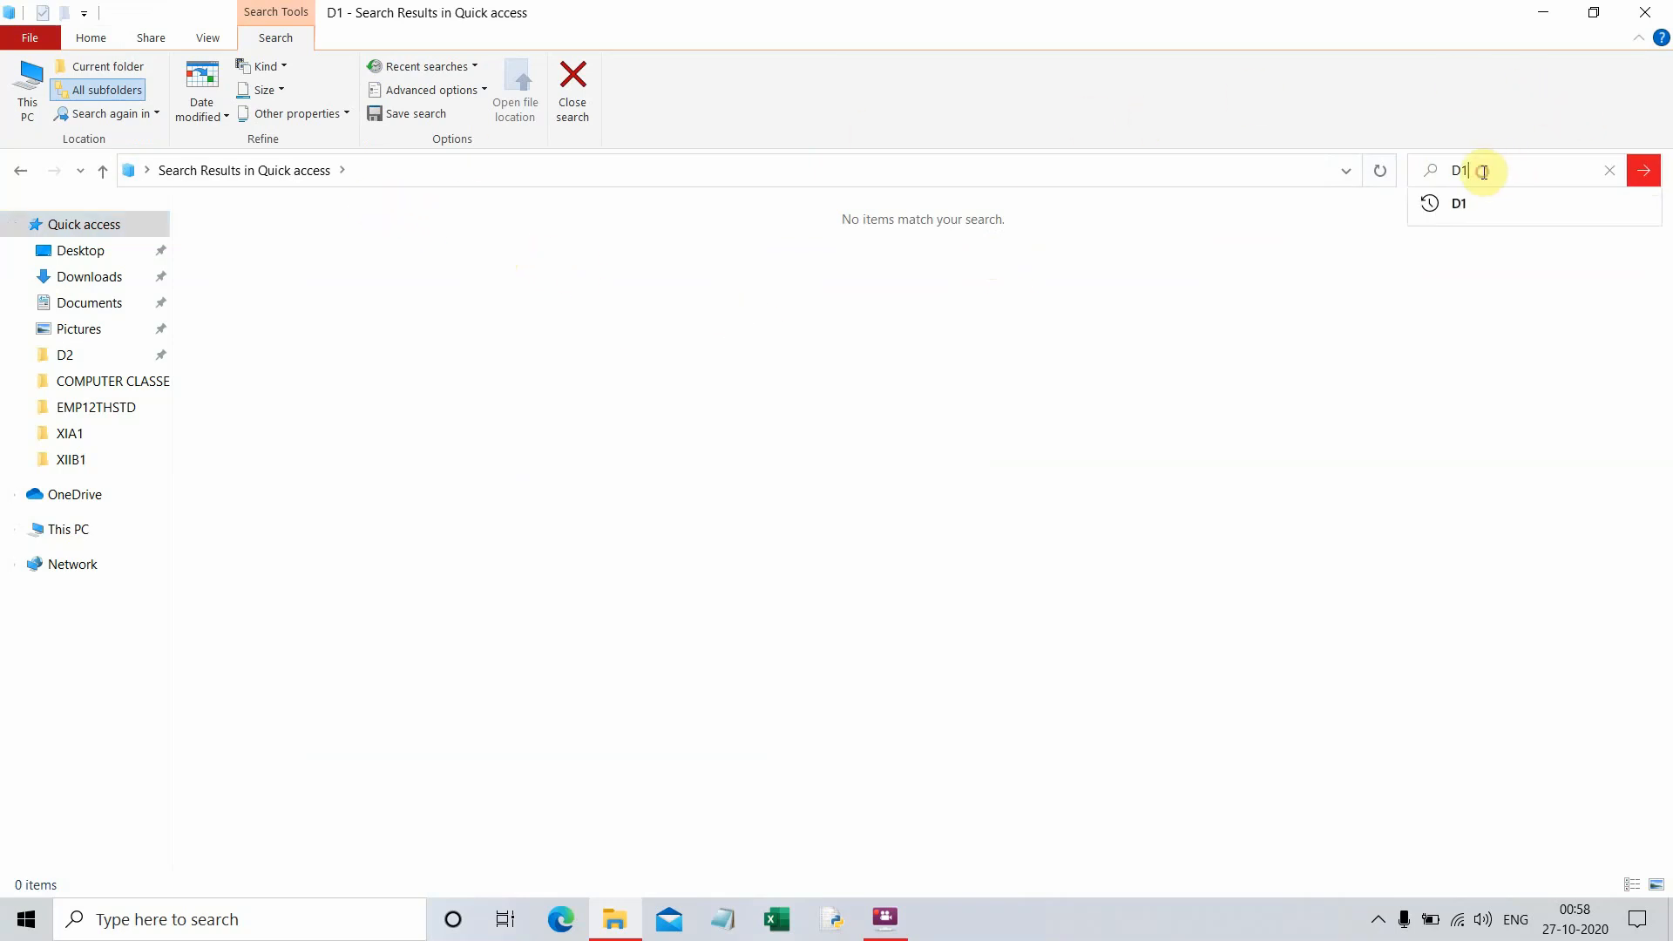
{"action": "key", "text": "BackSpace"}
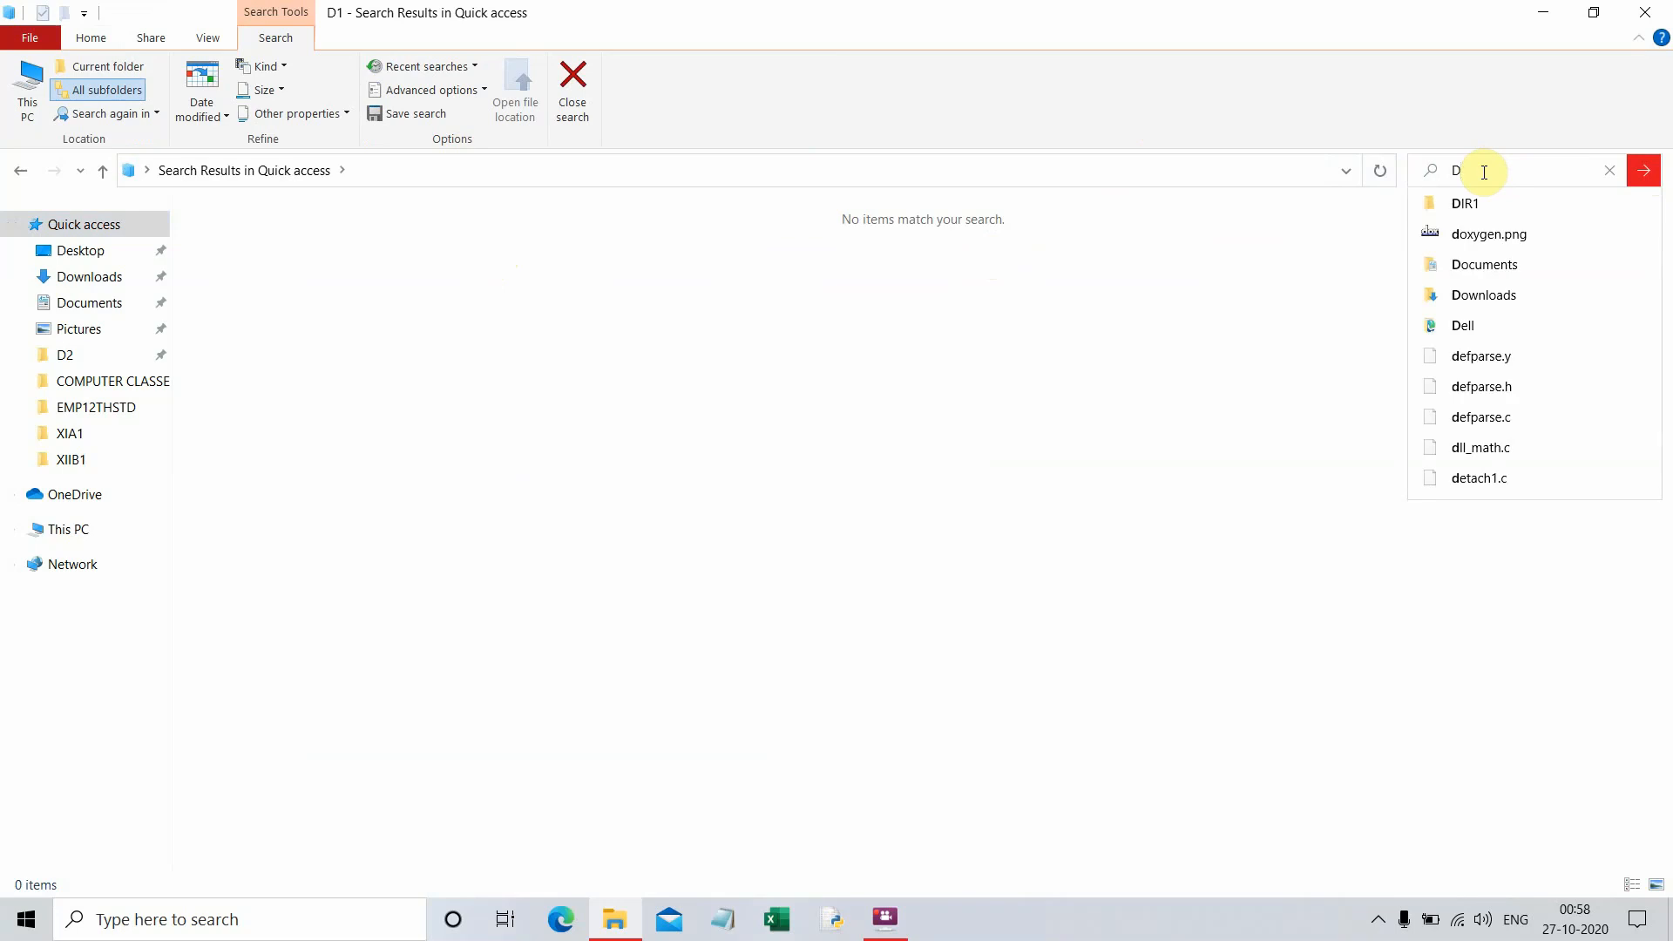
{"action": "type", "text": "IR"}
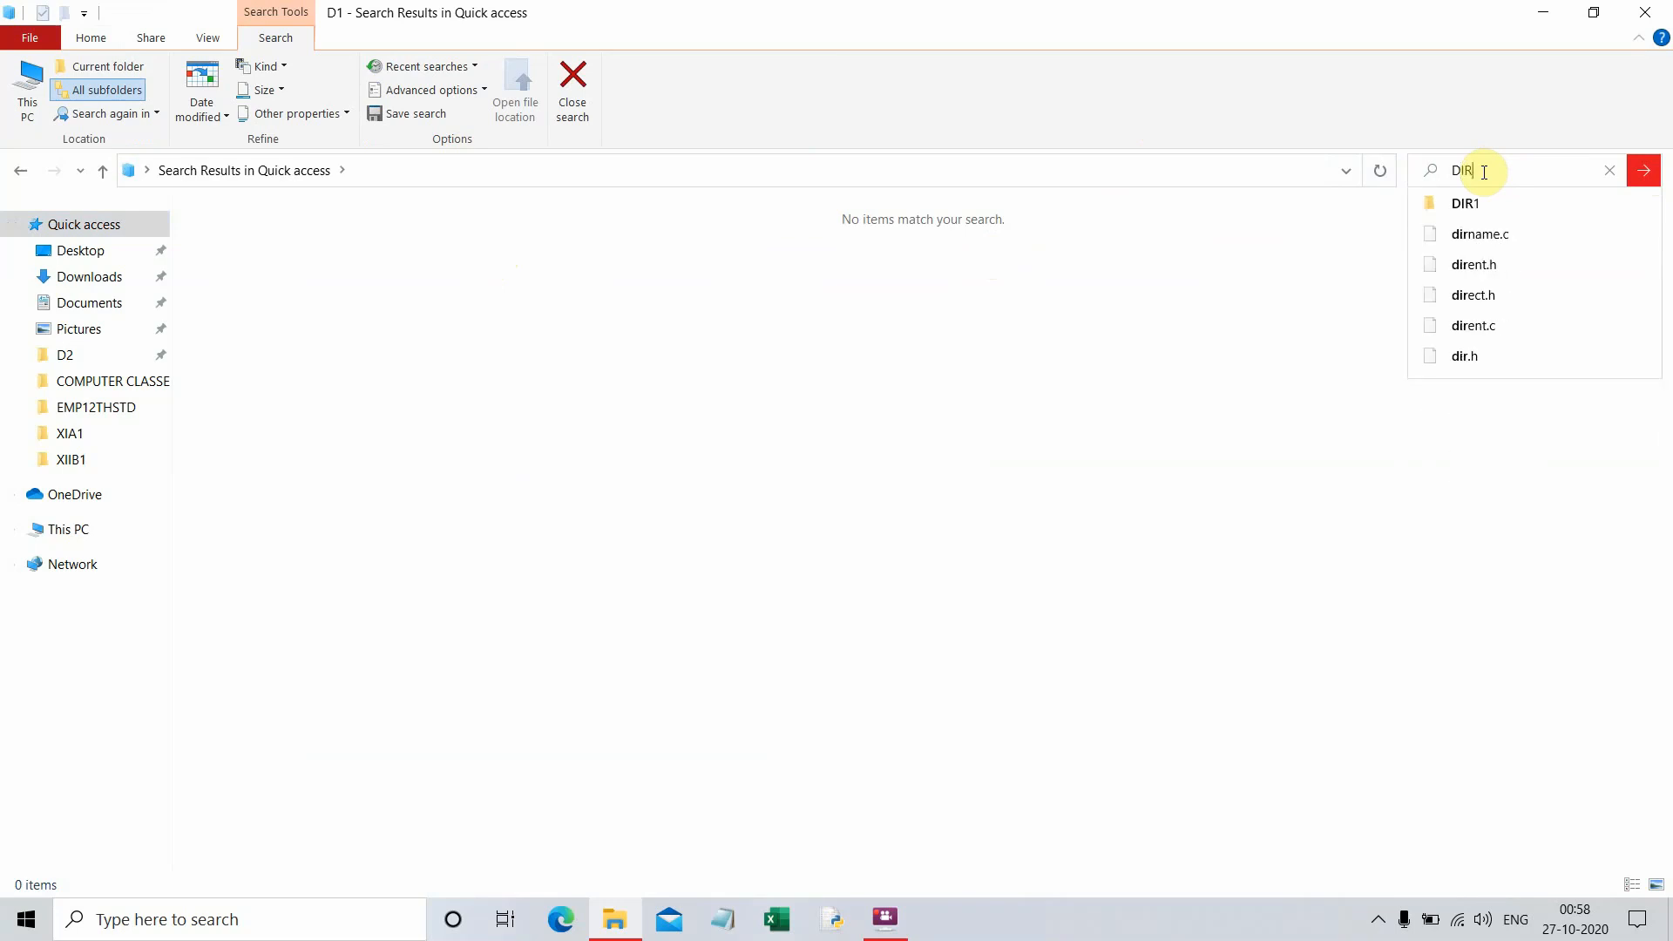
{"action": "type", "text": "1"}
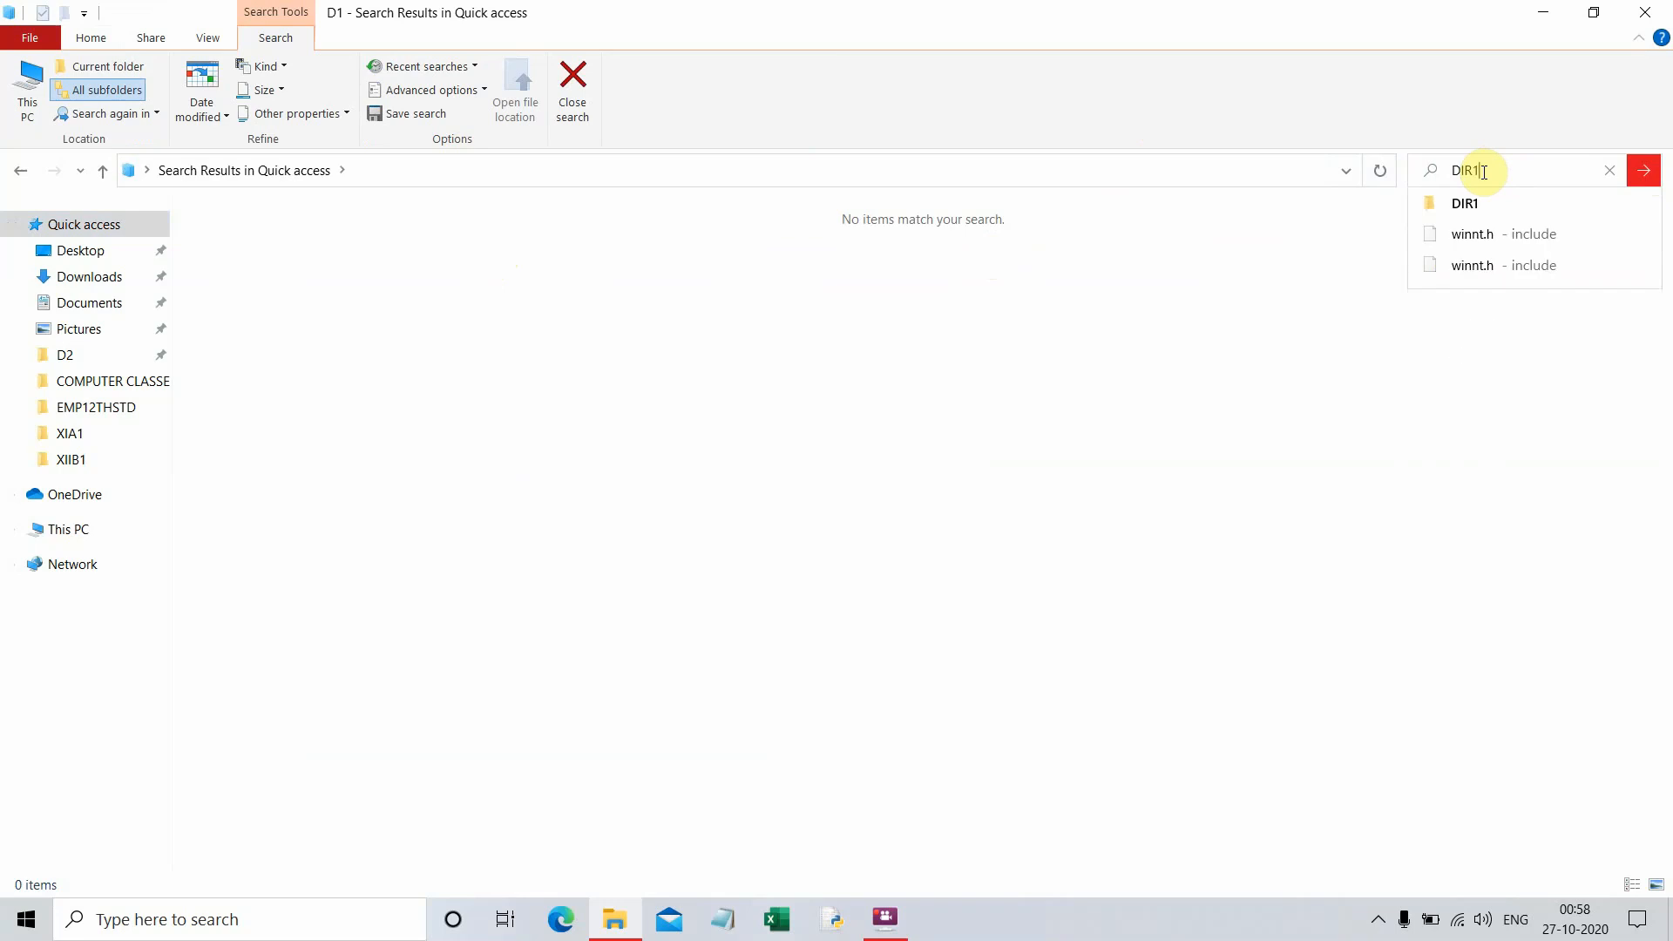
{"action": "key", "text": "Return"}
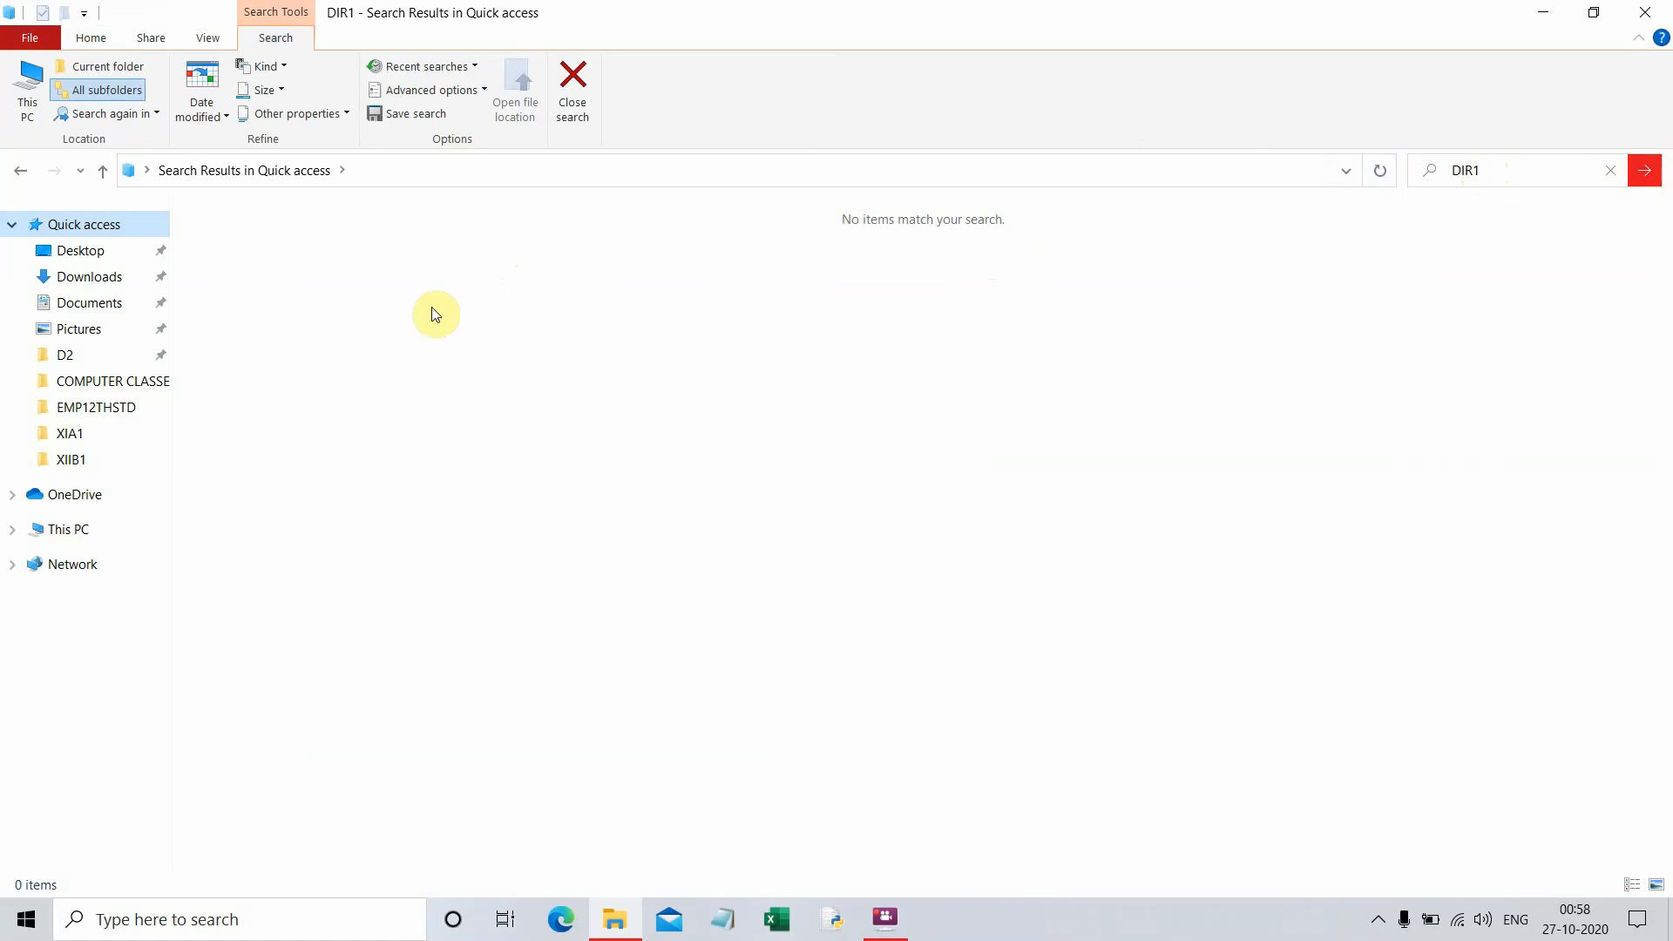
- Open the DIR1 folder from the search suggestions to view its contents, and close the window
{"action": "left_click", "coordinate": [1492, 183]}
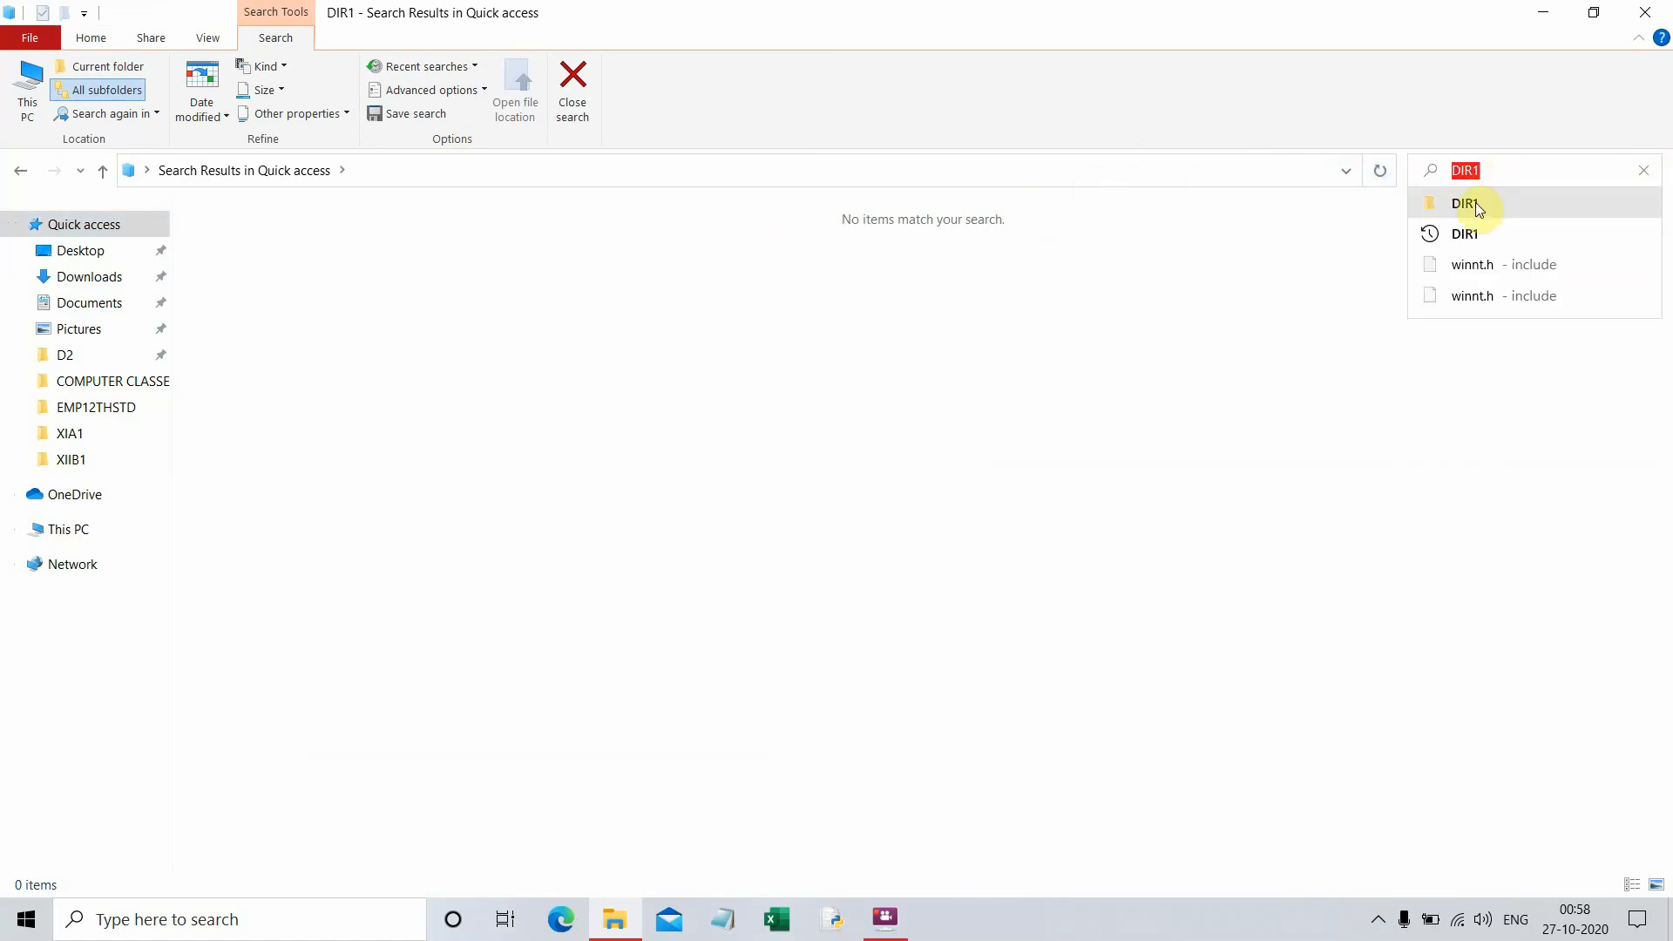
{"action": "left_click", "coordinate": [1476, 204]}
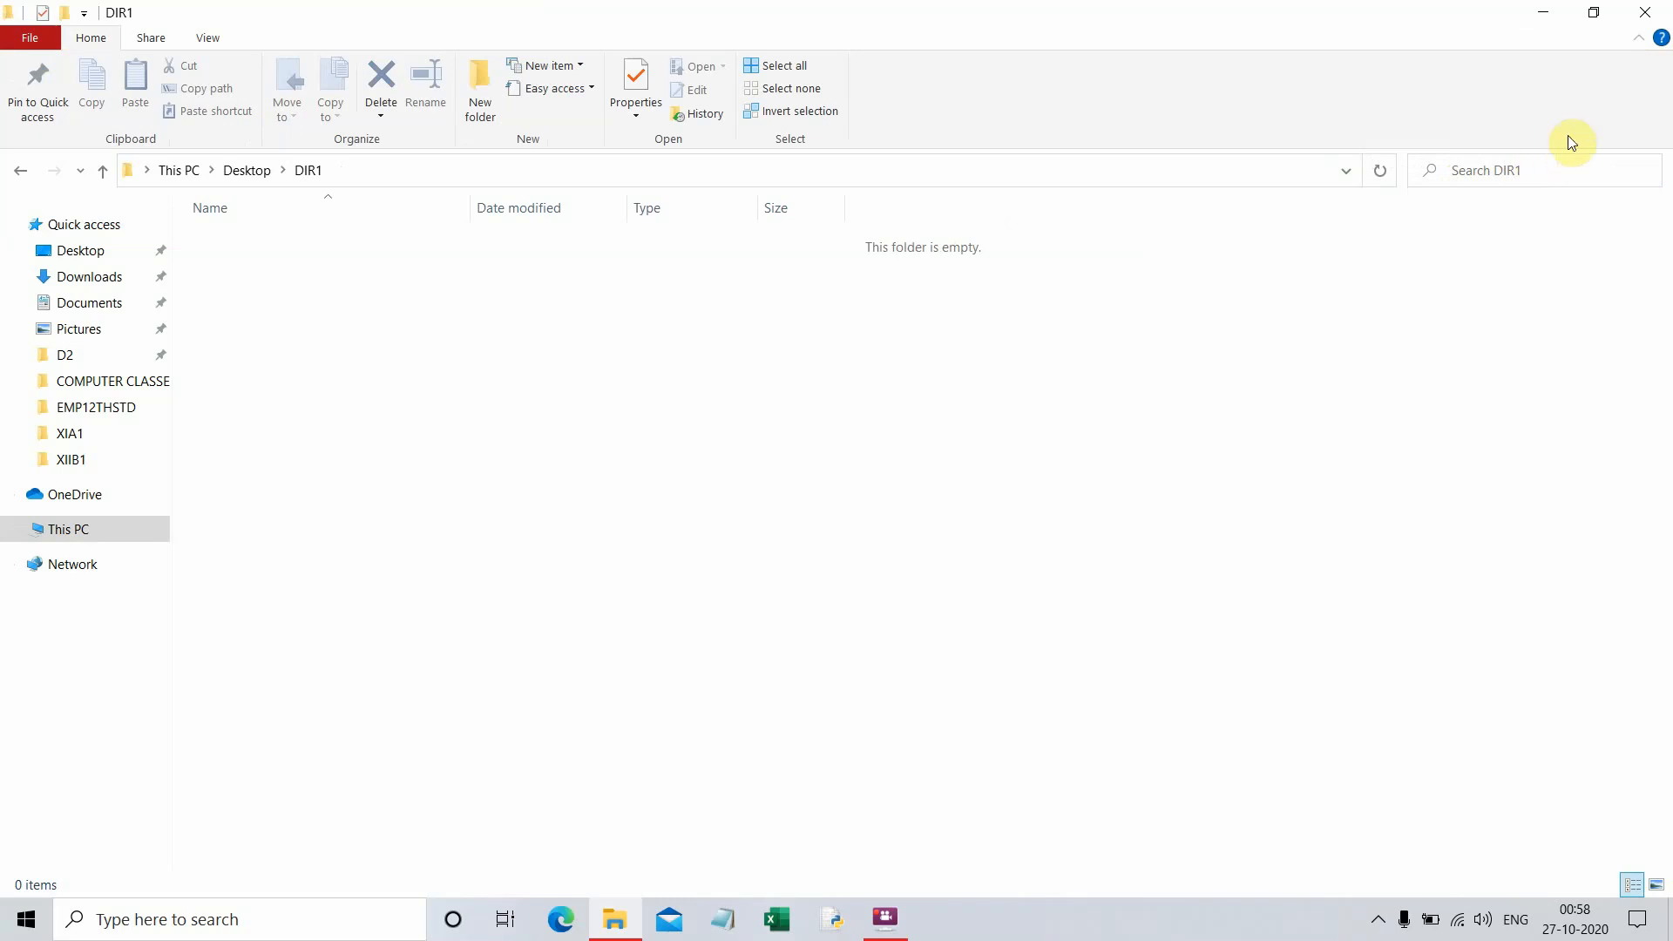
{"action": "left_click", "coordinate": [1651, 12]}
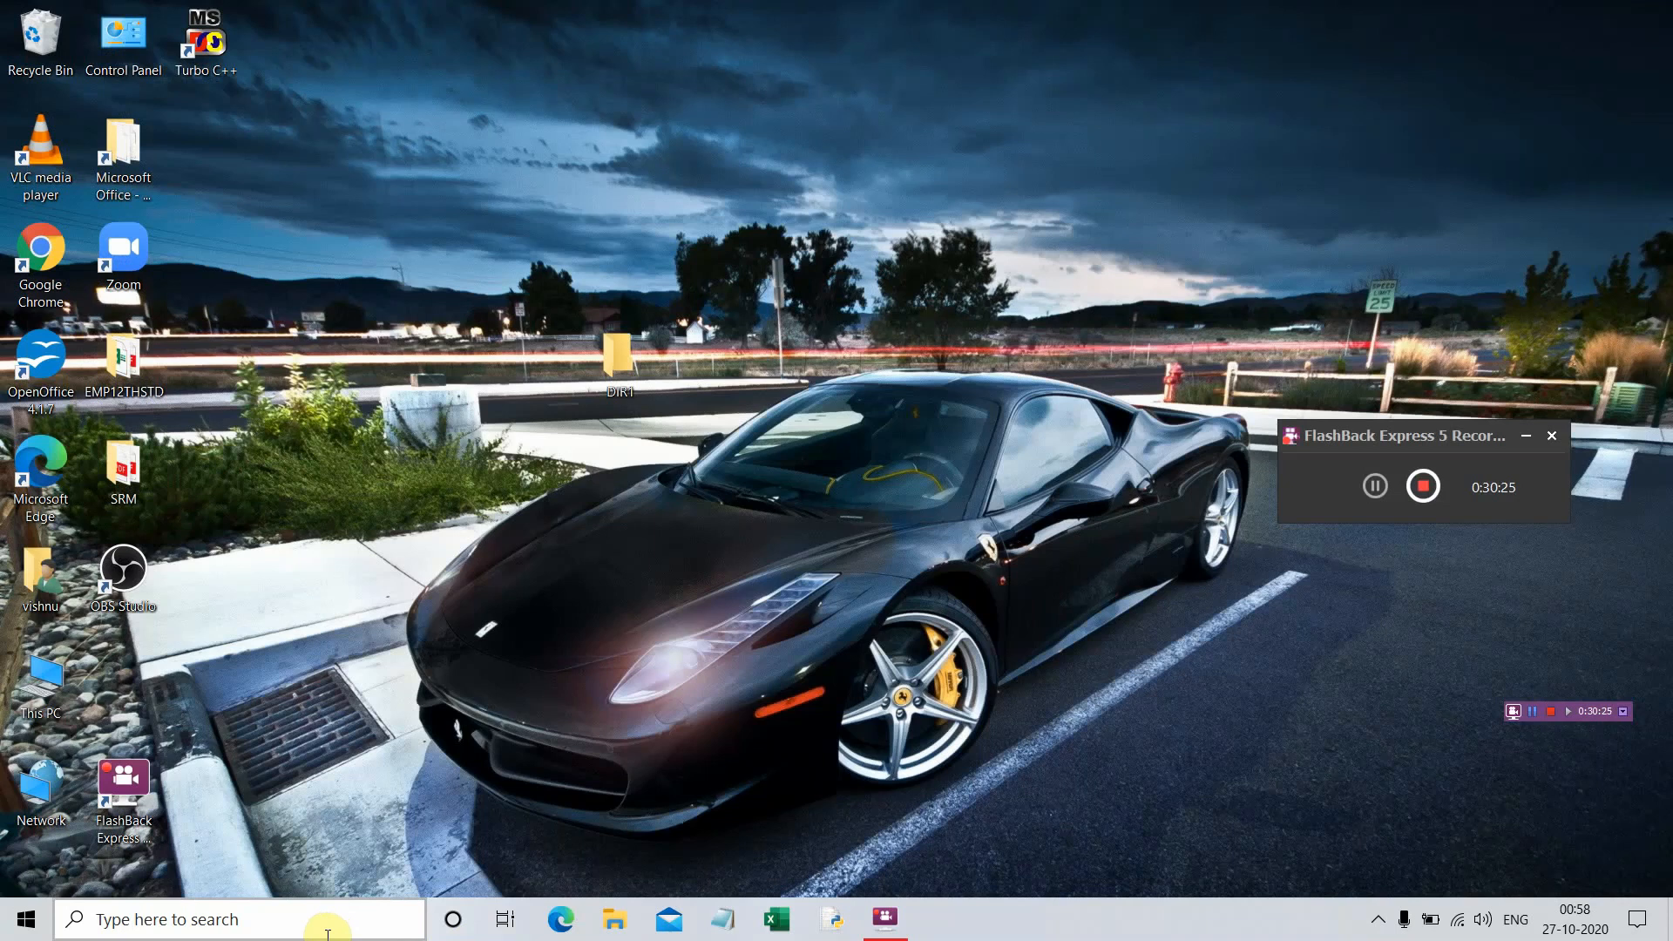
- Show the Sleep, Shut down and Restart power options from Start, and close them without choosing any
{"action": "left_click", "coordinate": [26, 920]}
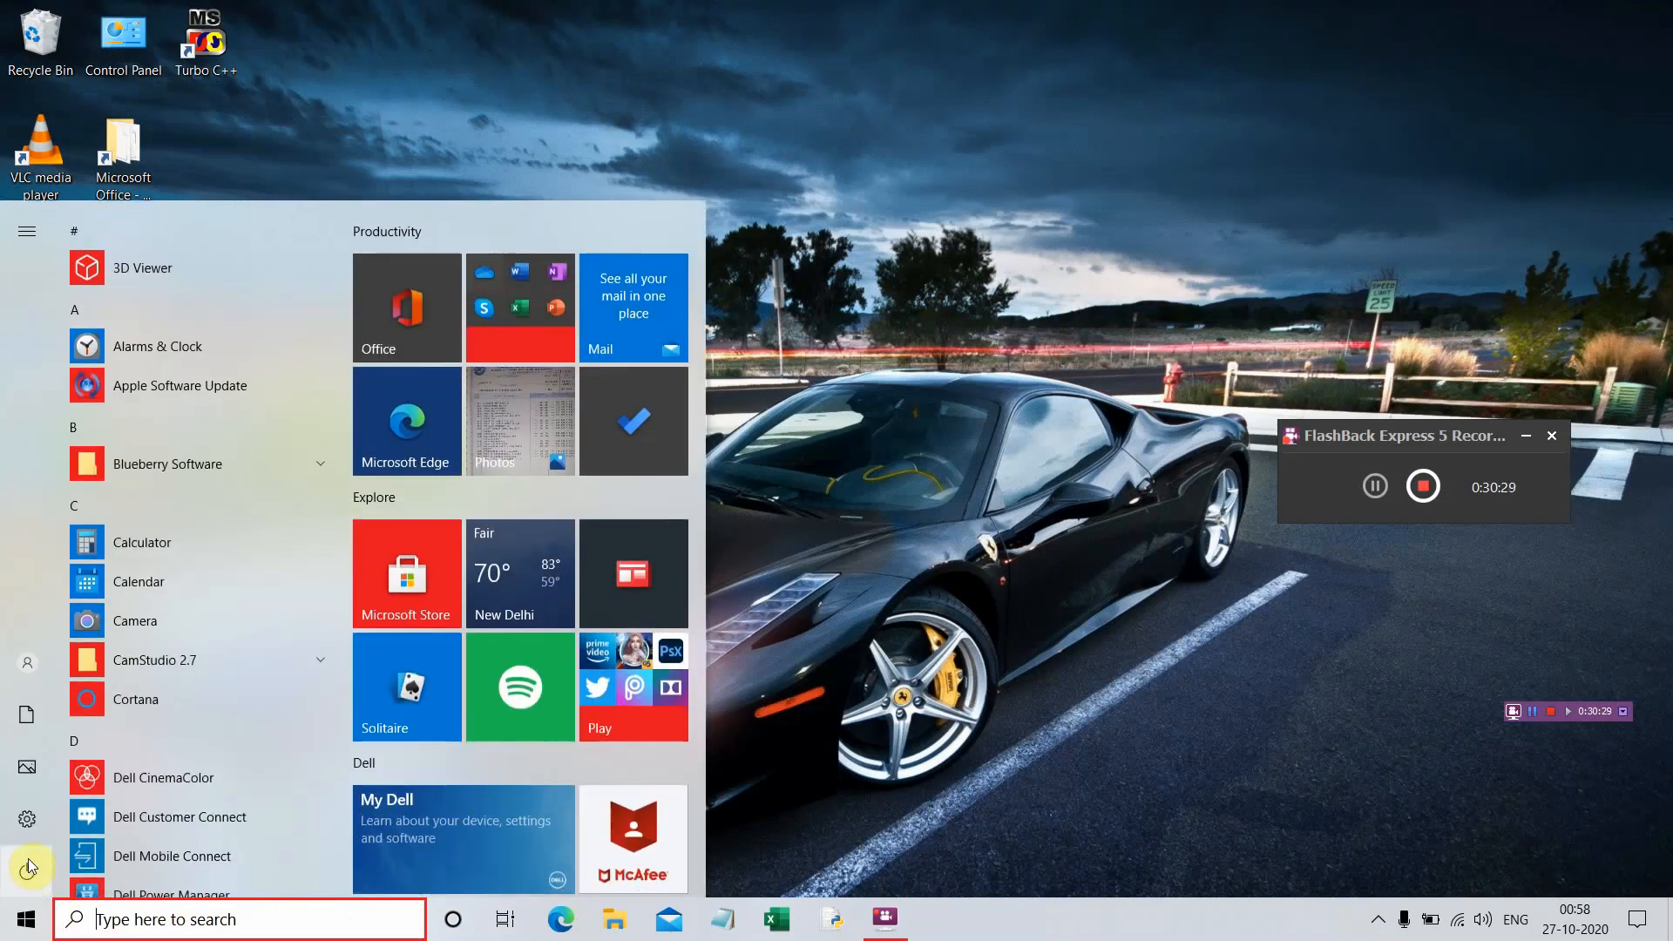
{"action": "mouse_move", "coordinate": [35, 854]}
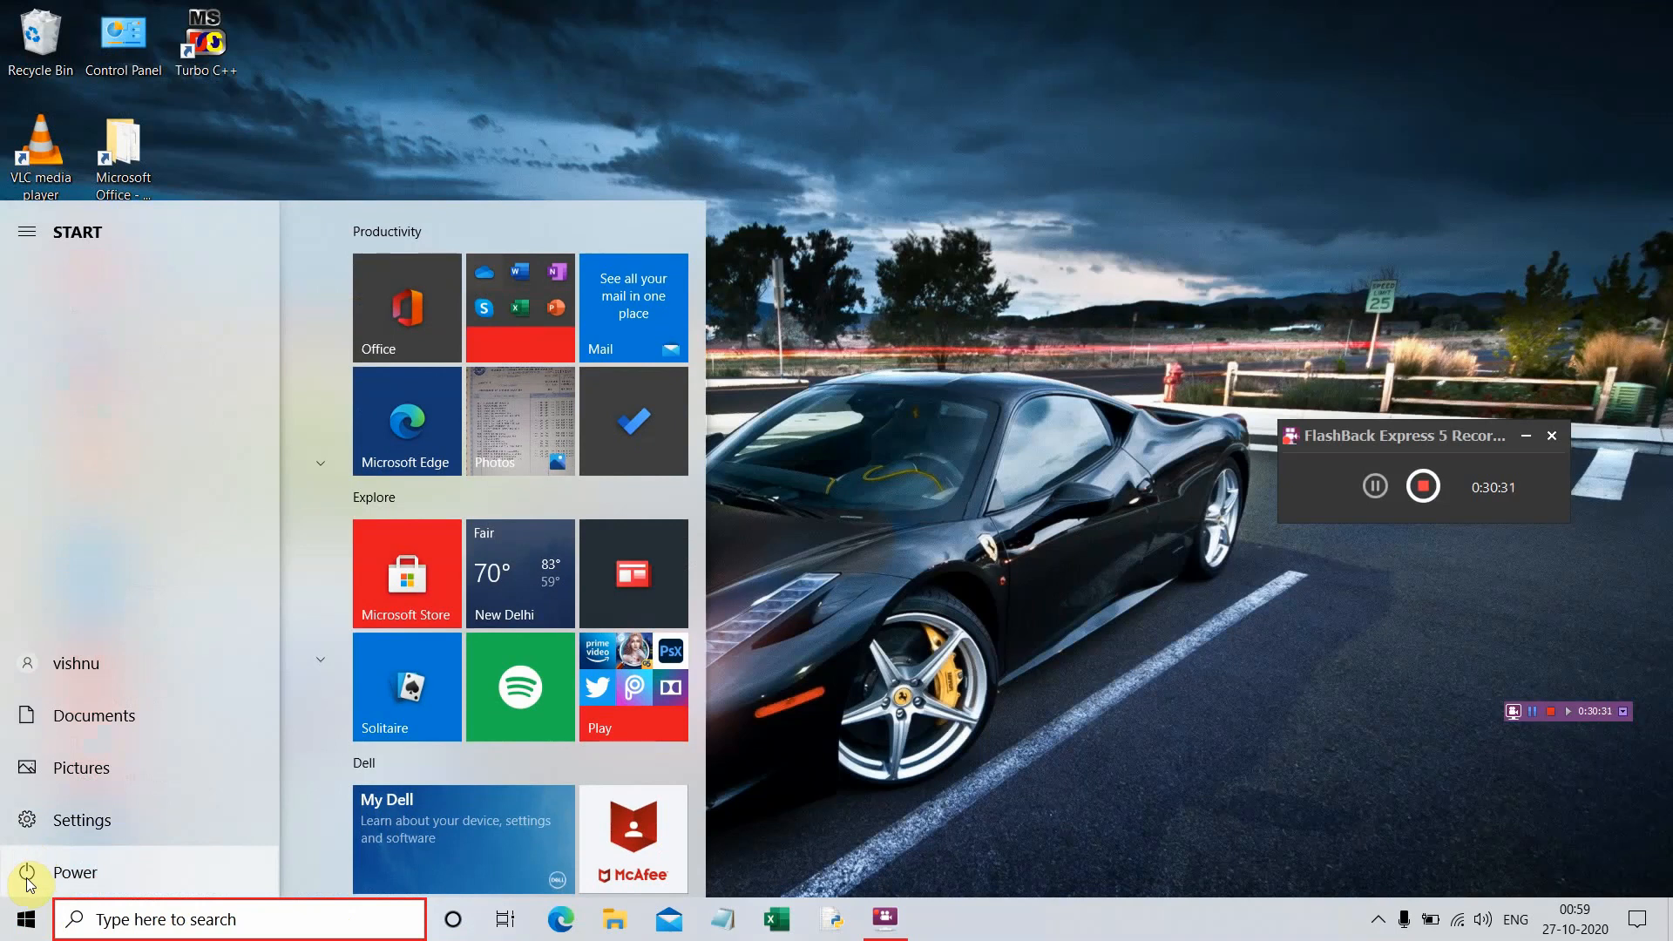
{"action": "left_click", "coordinate": [76, 871]}
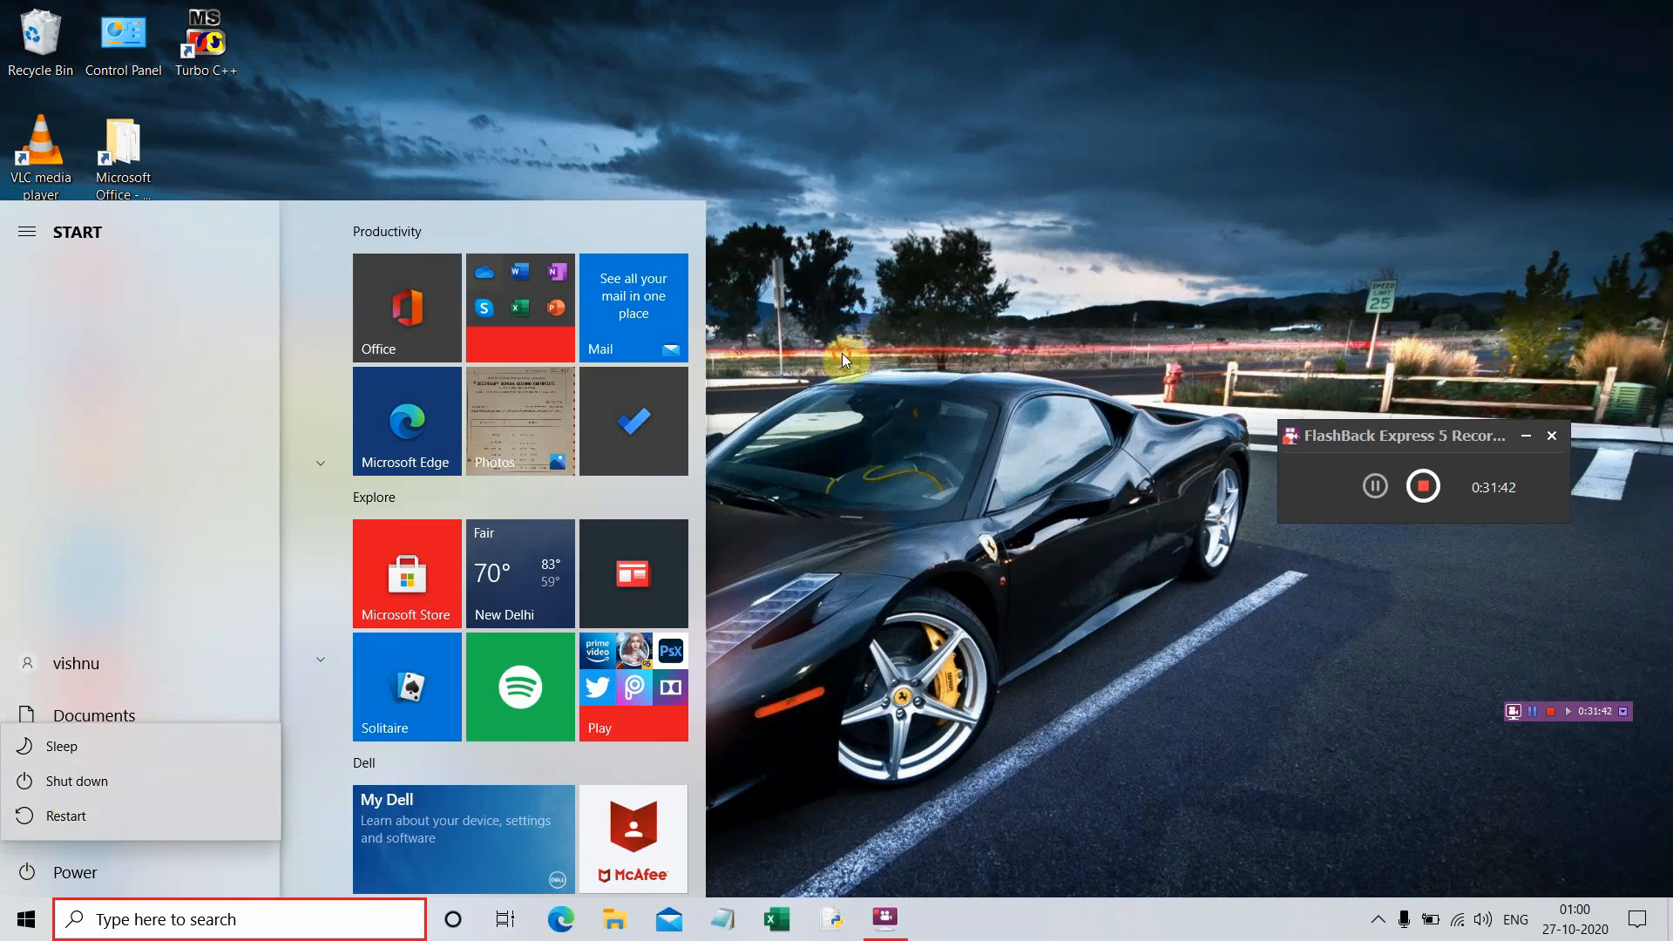
{"action": "key", "text": "Escape"}
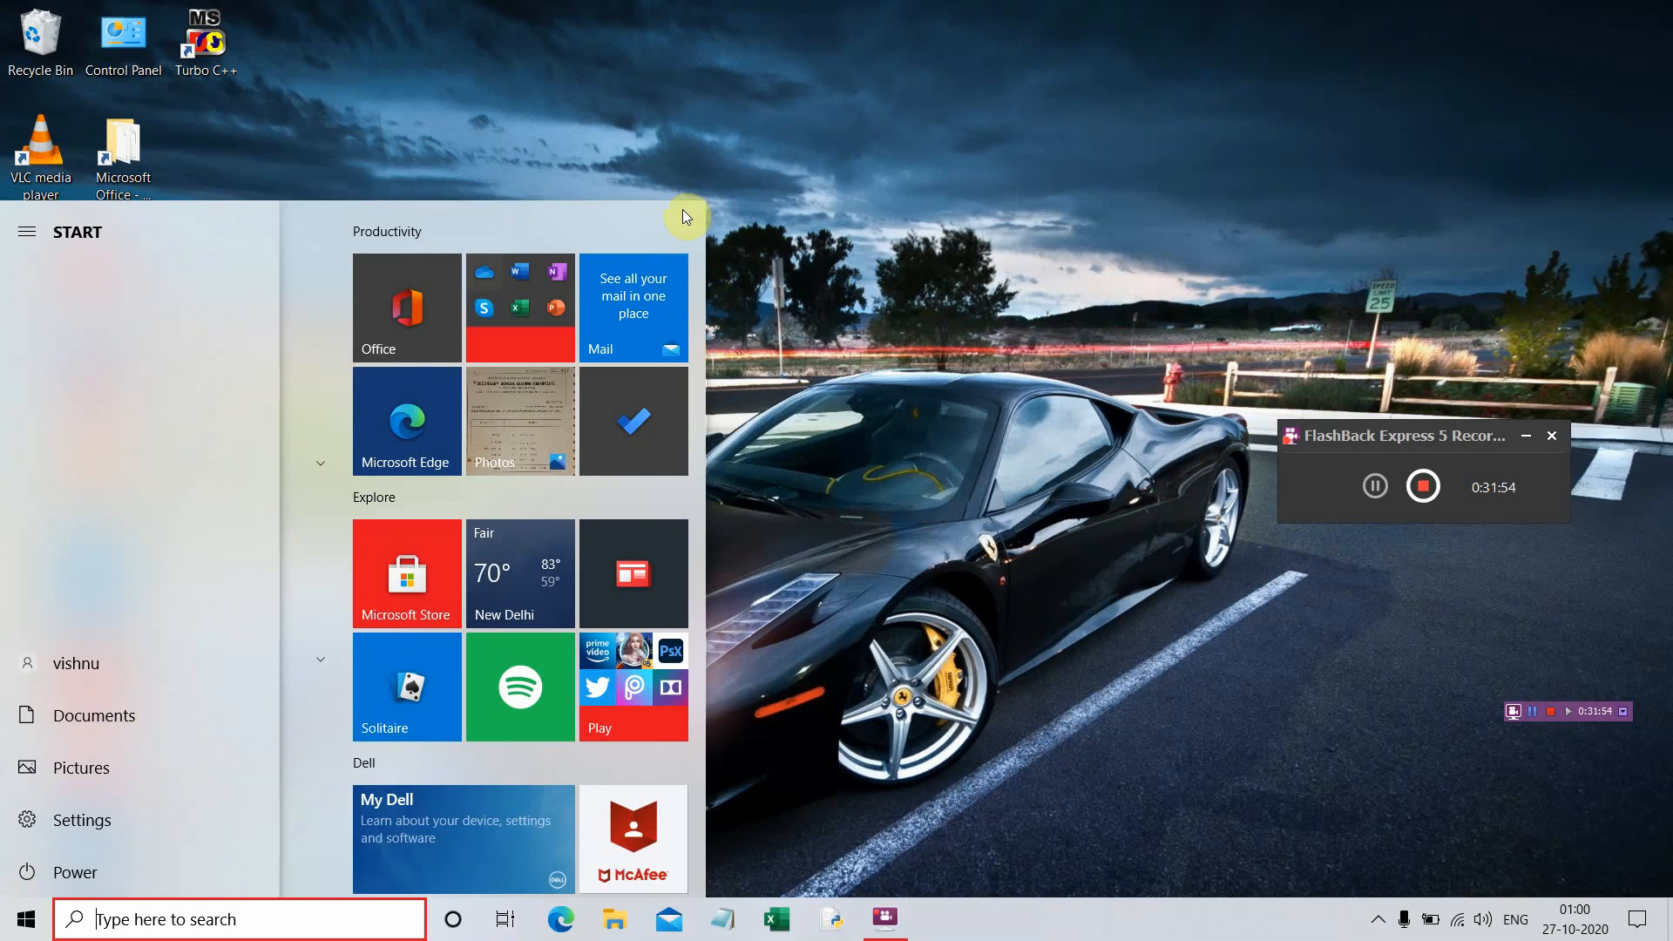
{"action": "left_click", "coordinate": [925, 202]}
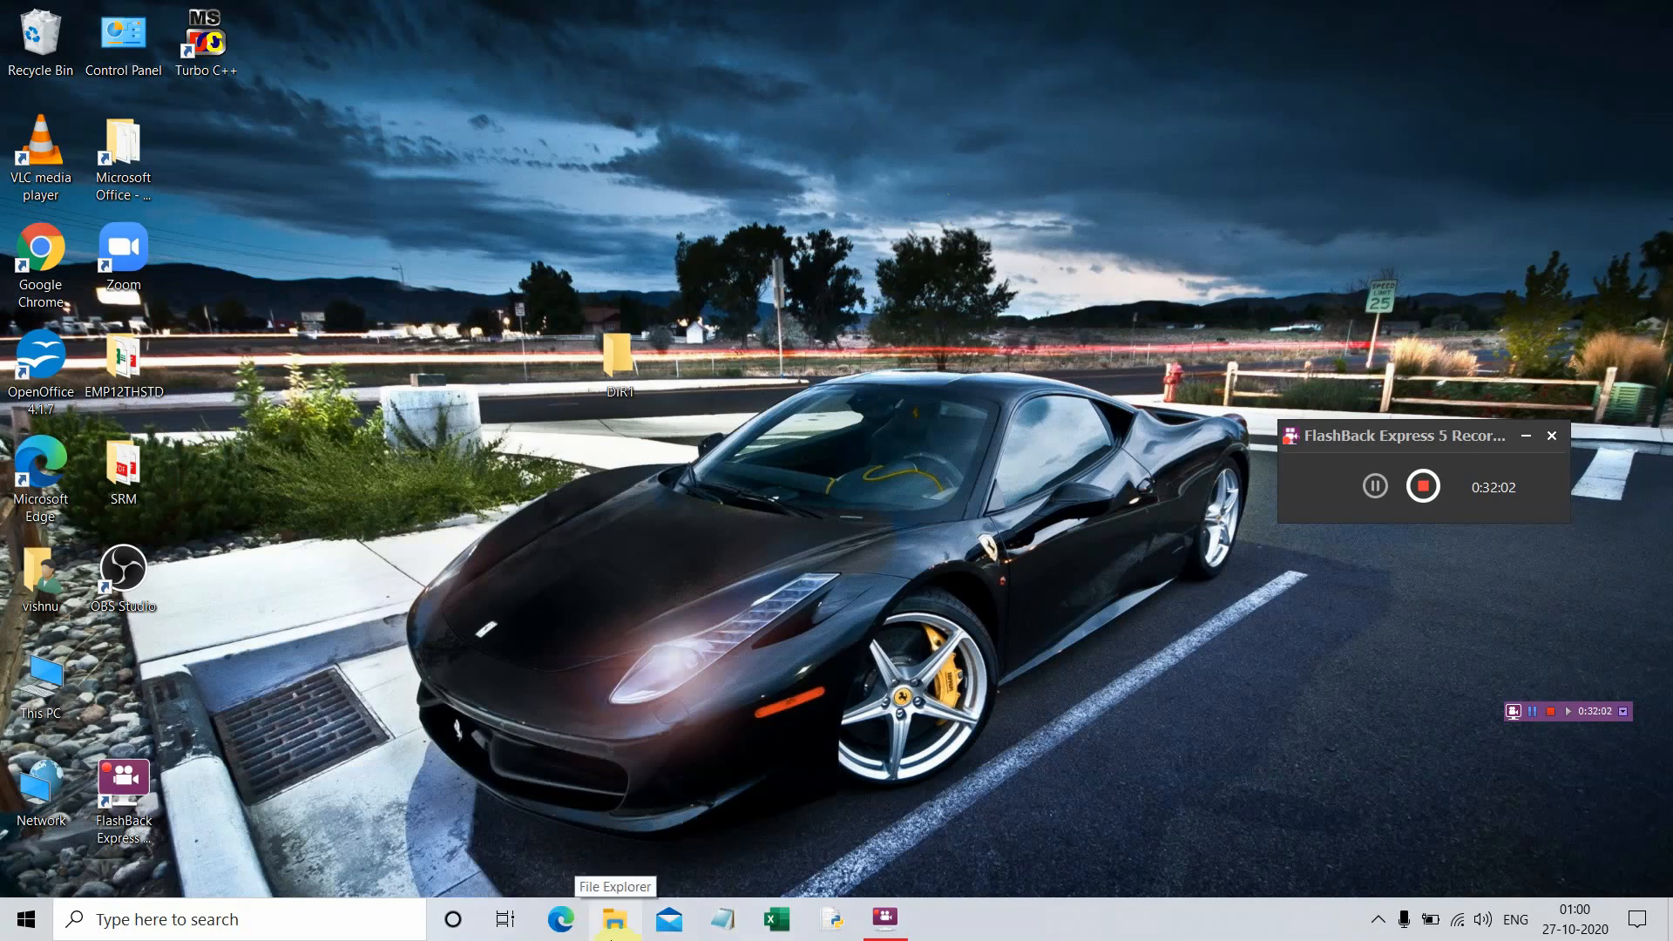
- Open the XI_Std_-_Computer_Science_EM_Combine_PDF textbook from File Explorer's recent files
{"action": "left_click", "coordinate": [614, 924]}
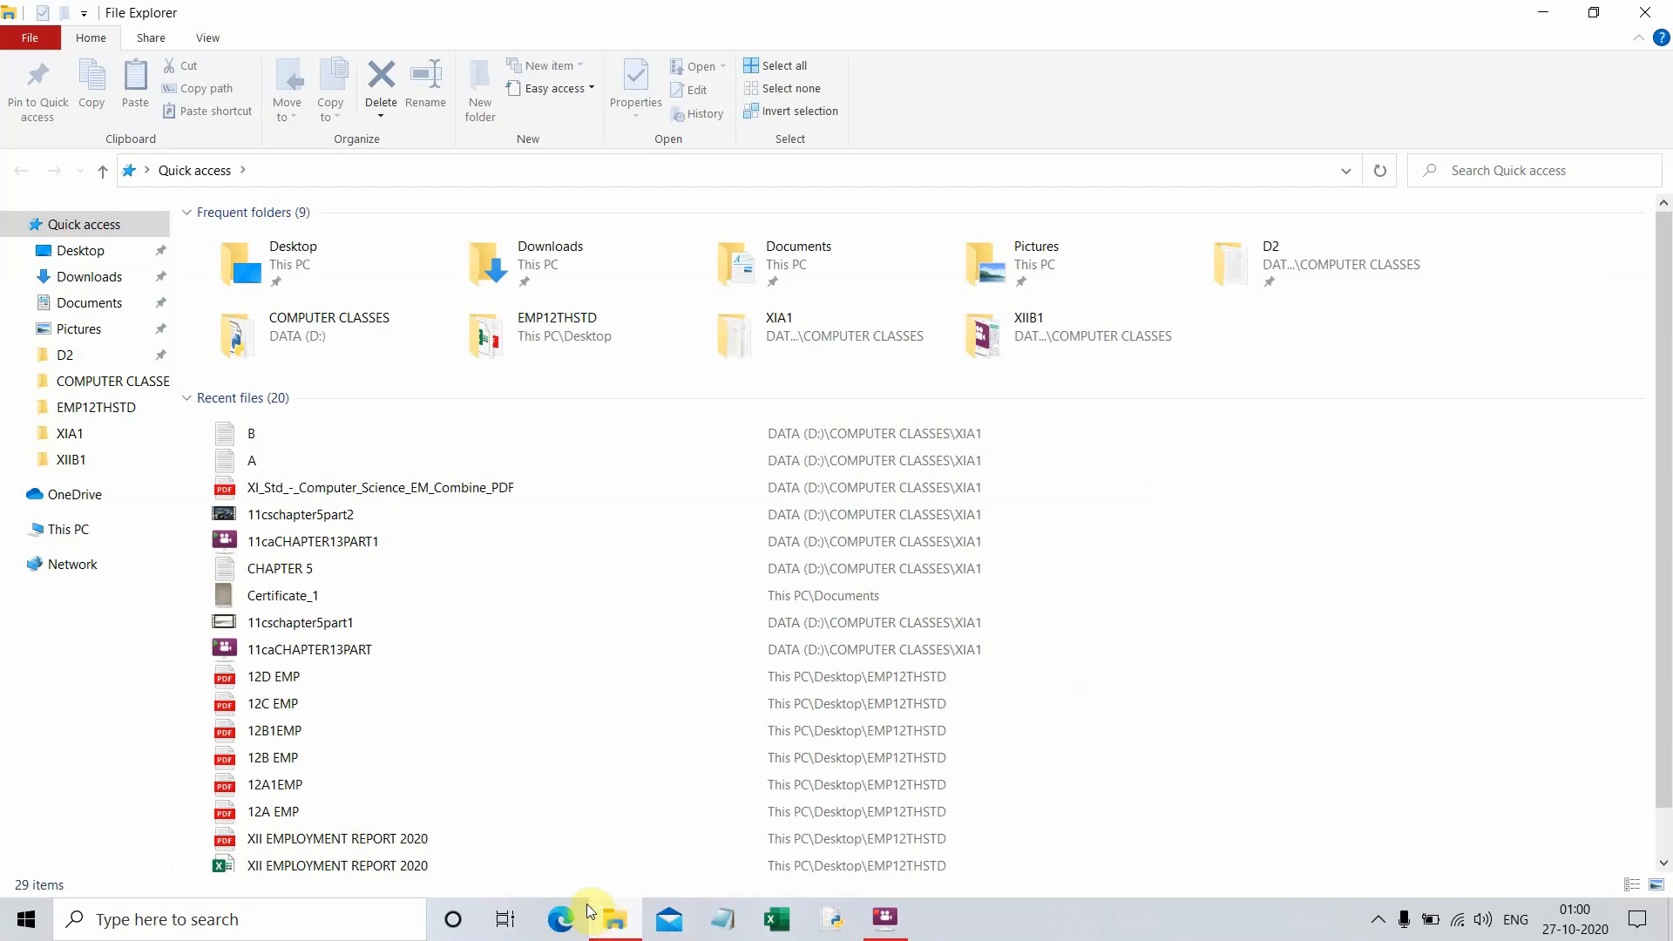
{"action": "left_click", "coordinate": [378, 486]}
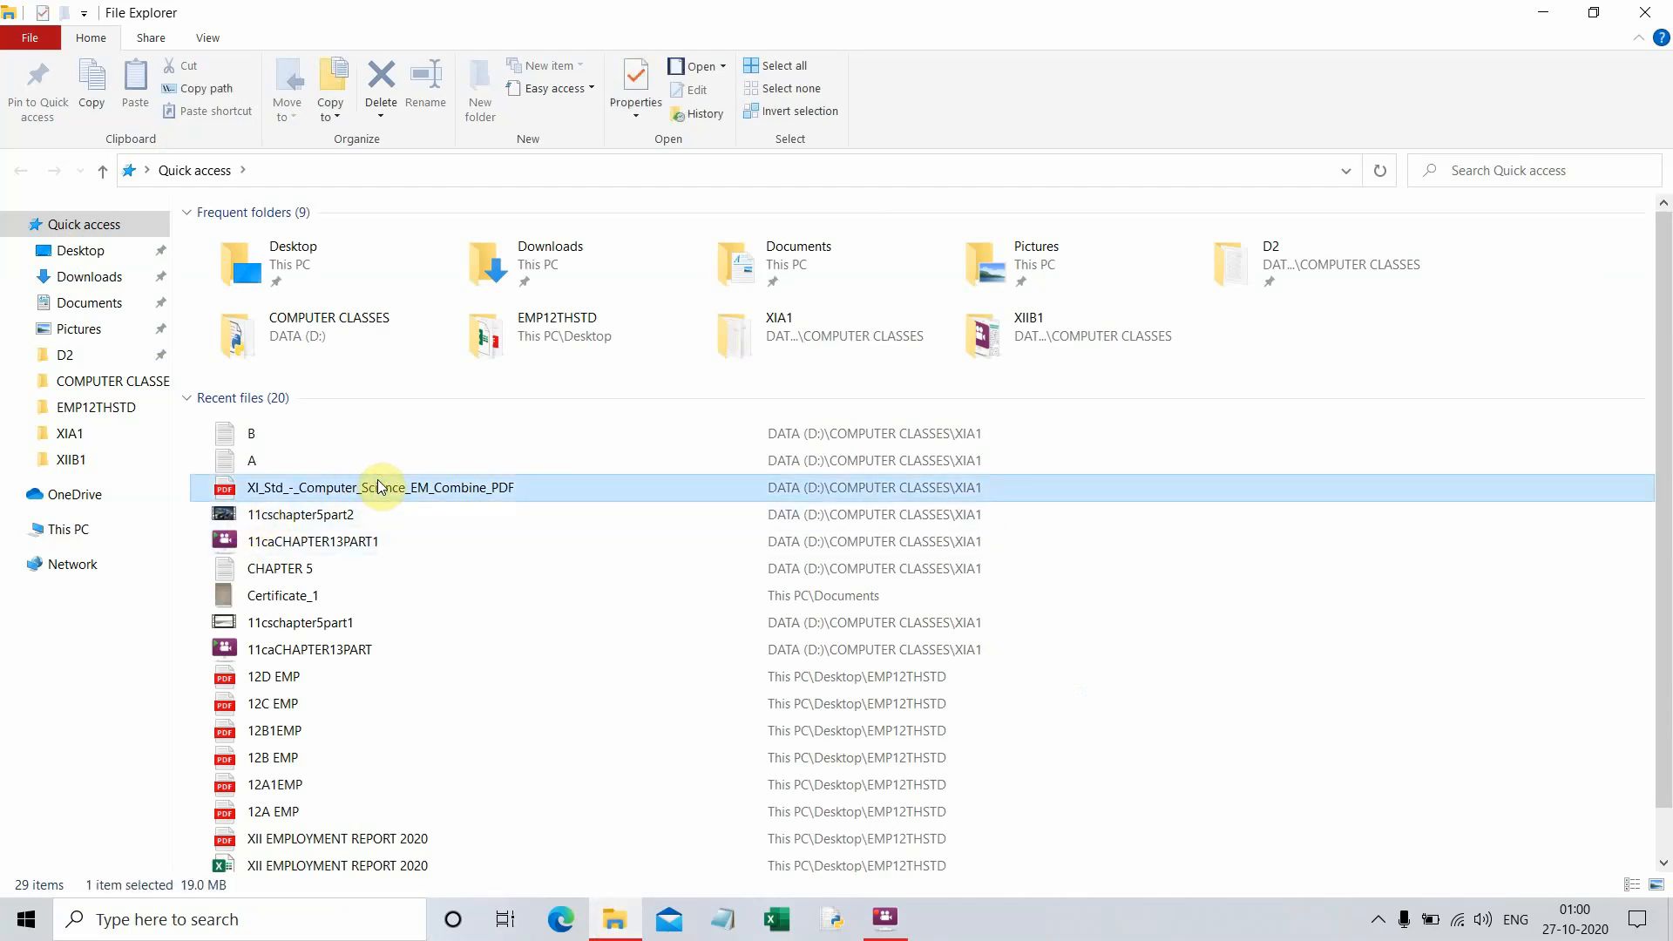
{"action": "double_click", "coordinate": [411, 492]}
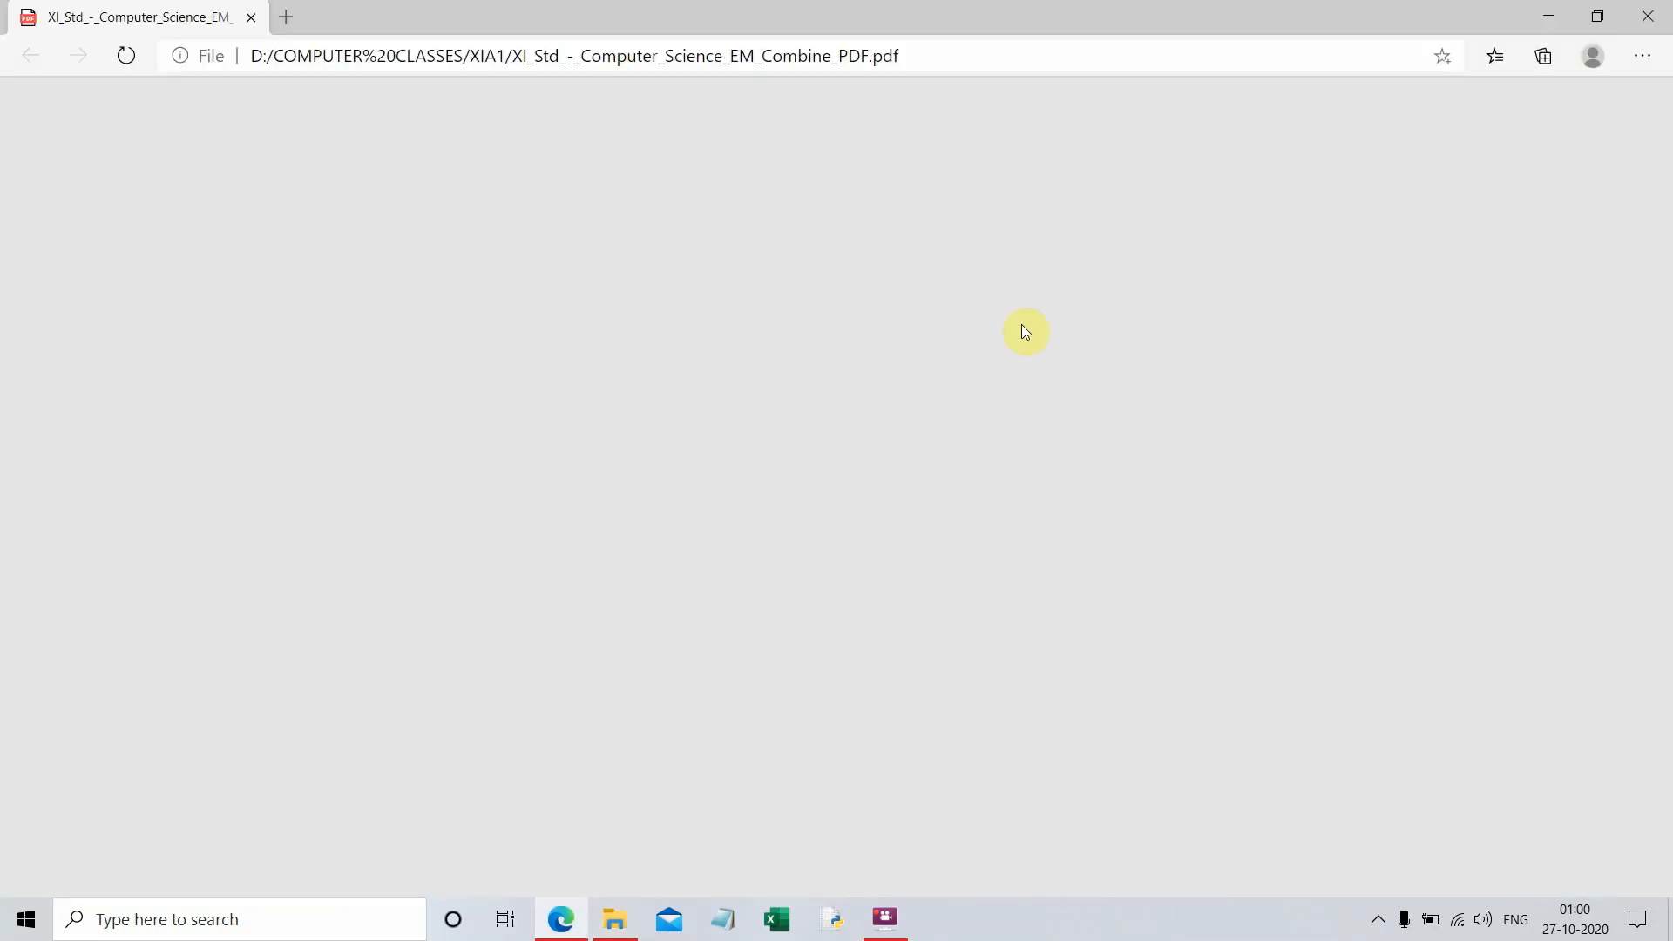
- Go to page 75 of the textbook PDF
{"action": "scroll", "coordinate": [1143, 306], "scroll_direction": "down", "scroll_amount": 20}
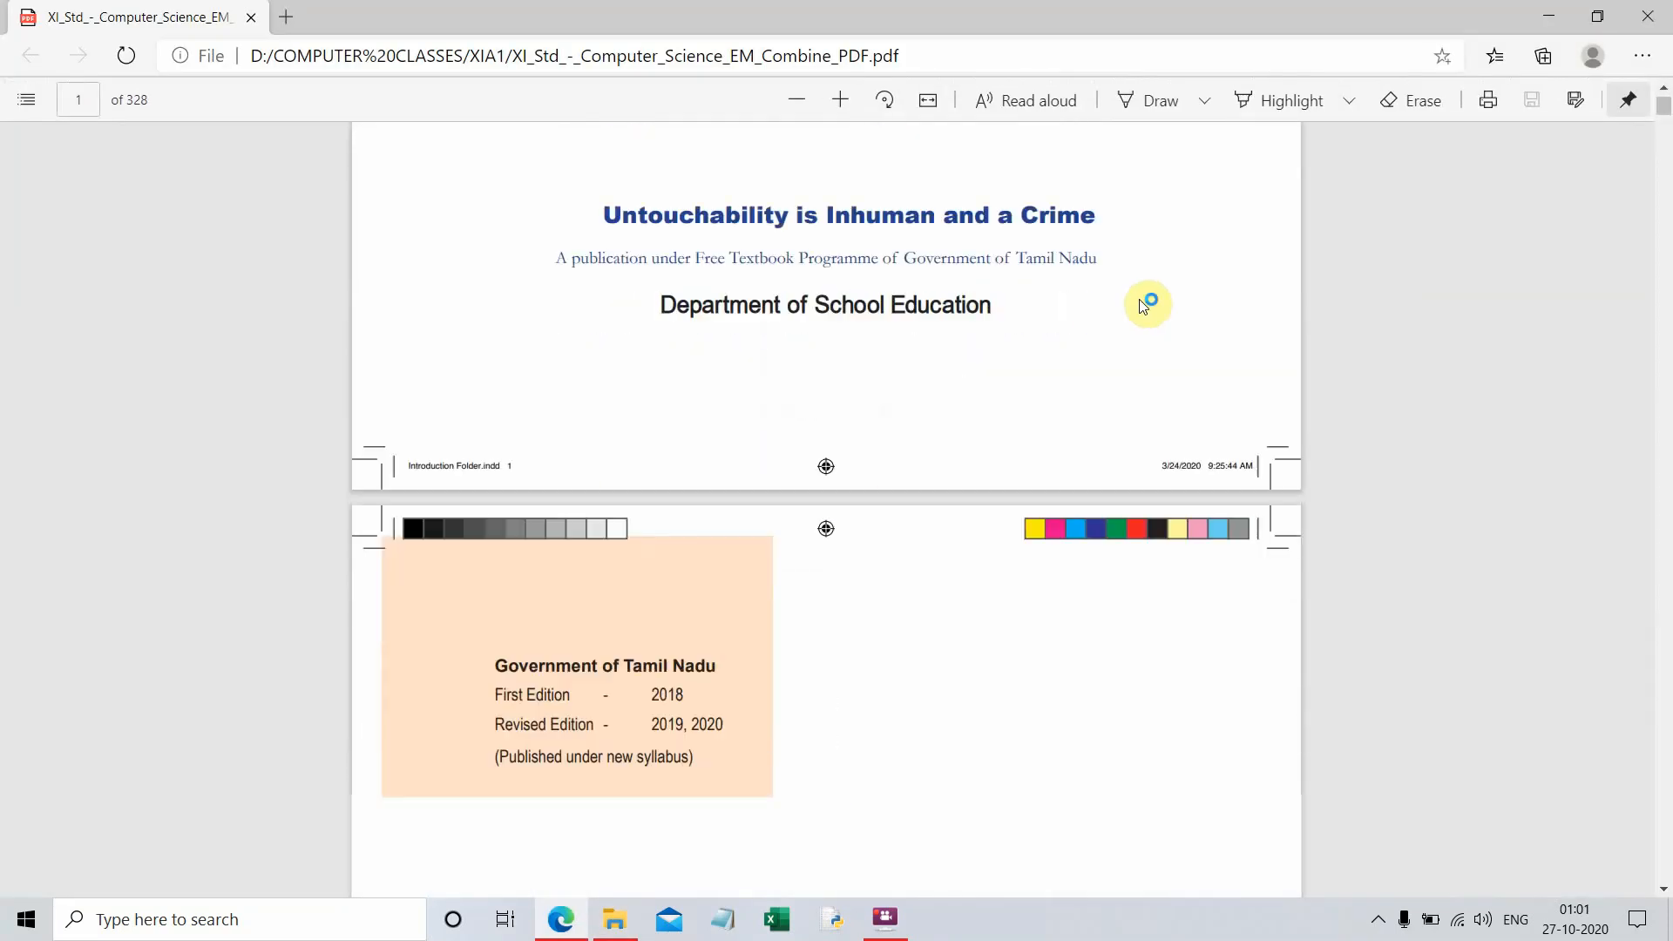
{"action": "scroll", "coordinate": [1124, 213], "scroll_direction": "down", "scroll_amount": 20}
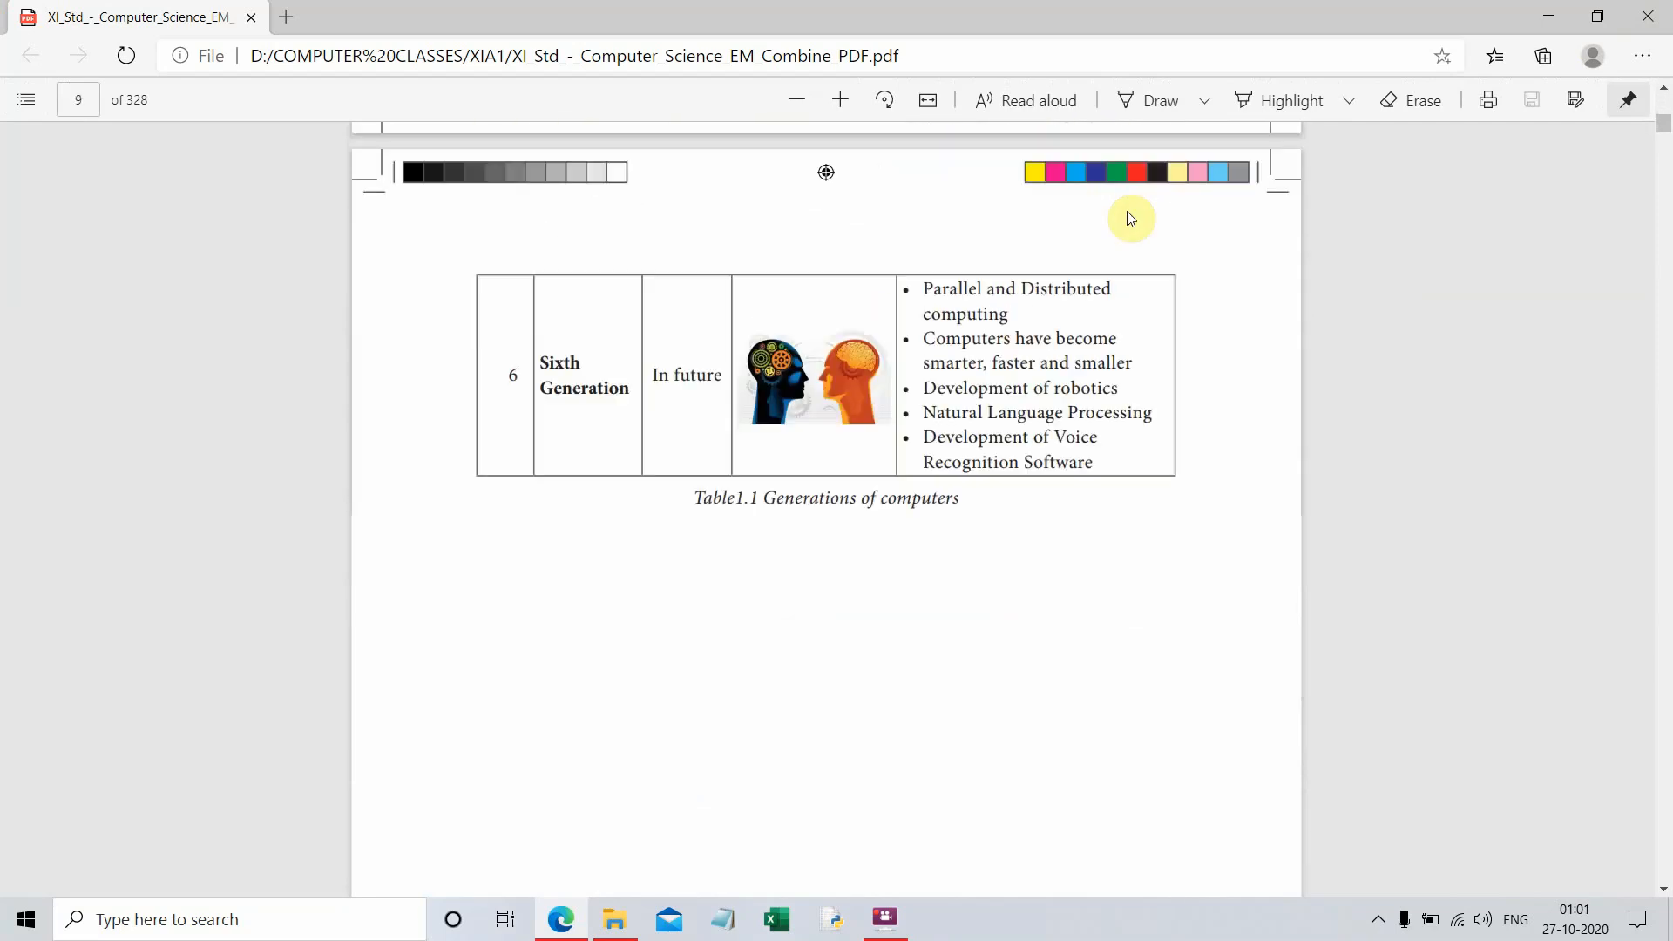
{"action": "left_click", "coordinate": [90, 101]}
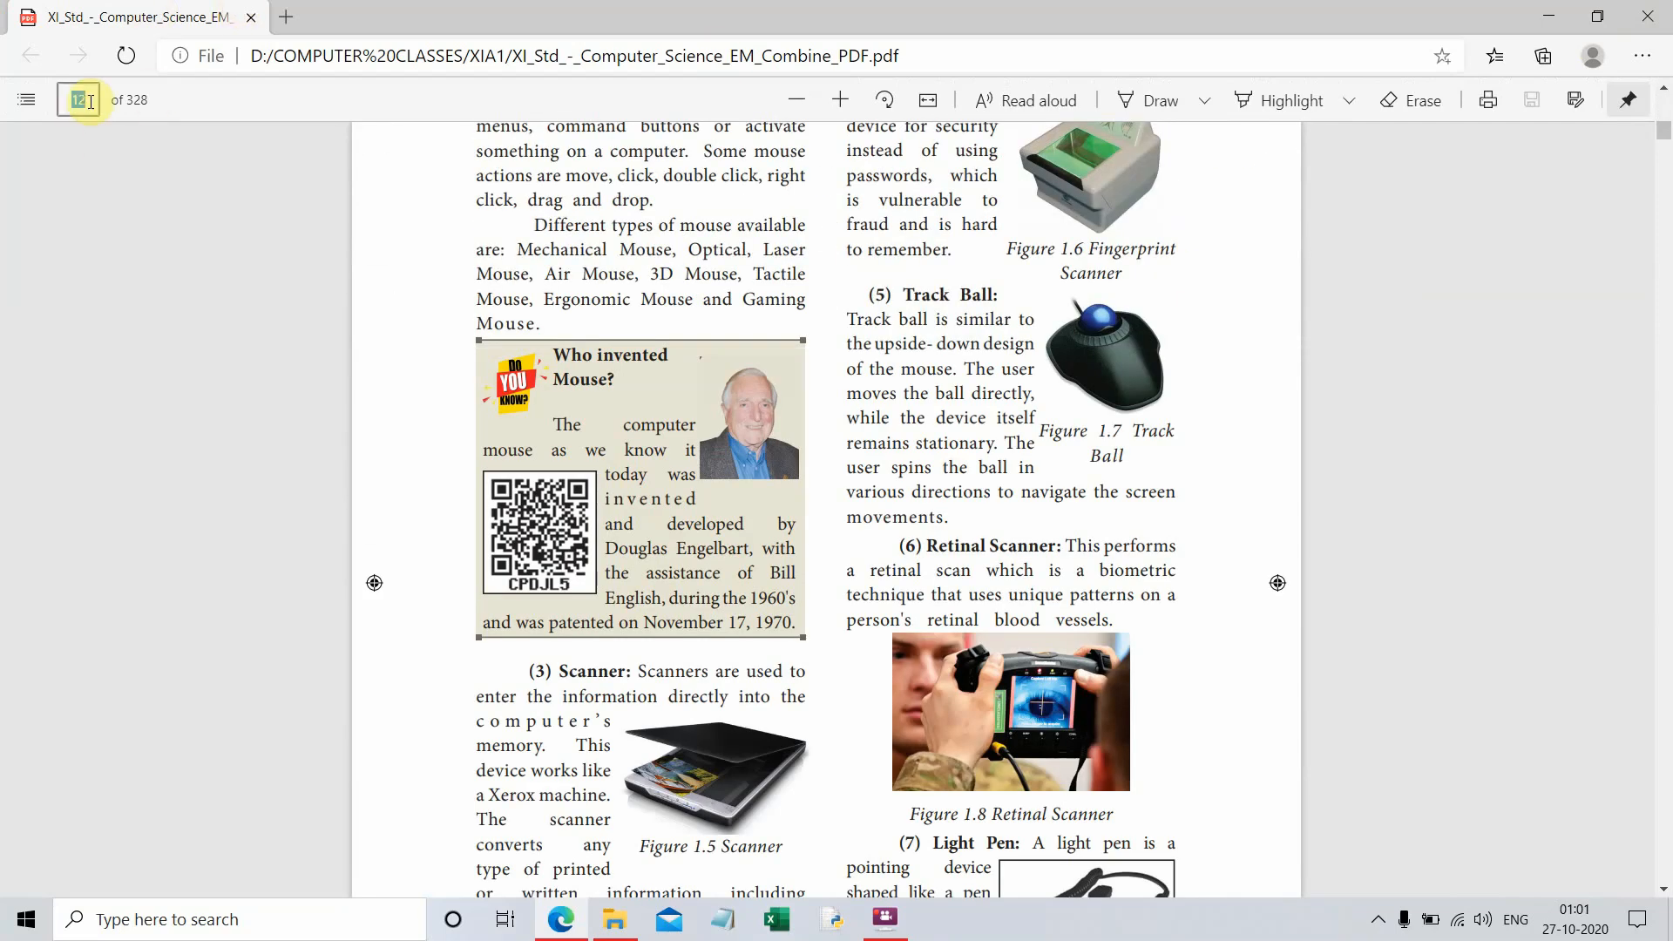
{"action": "type", "text": "75"}
{"action": "key", "text": "Return"}
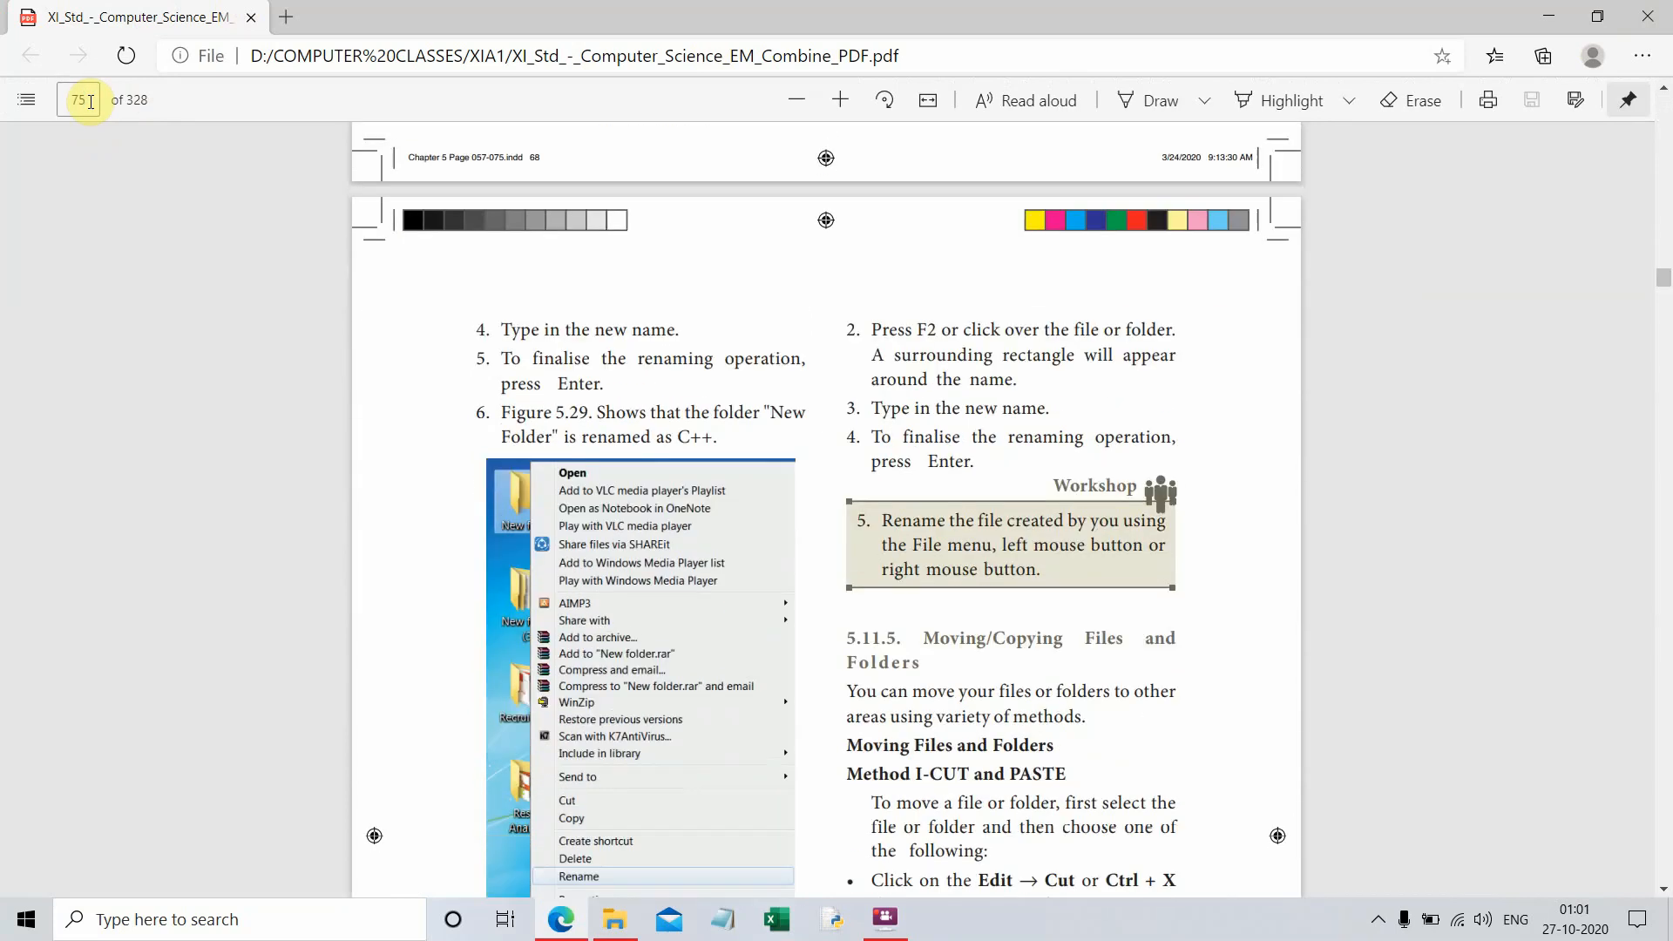
- Review the Chapter 5 sections on copying, deleting, shortcuts and shutting down, and go back to section 5.1, Introduction to Operating System
{"action": "scroll", "coordinate": [91, 102], "scroll_direction": "down", "scroll_amount": 19}
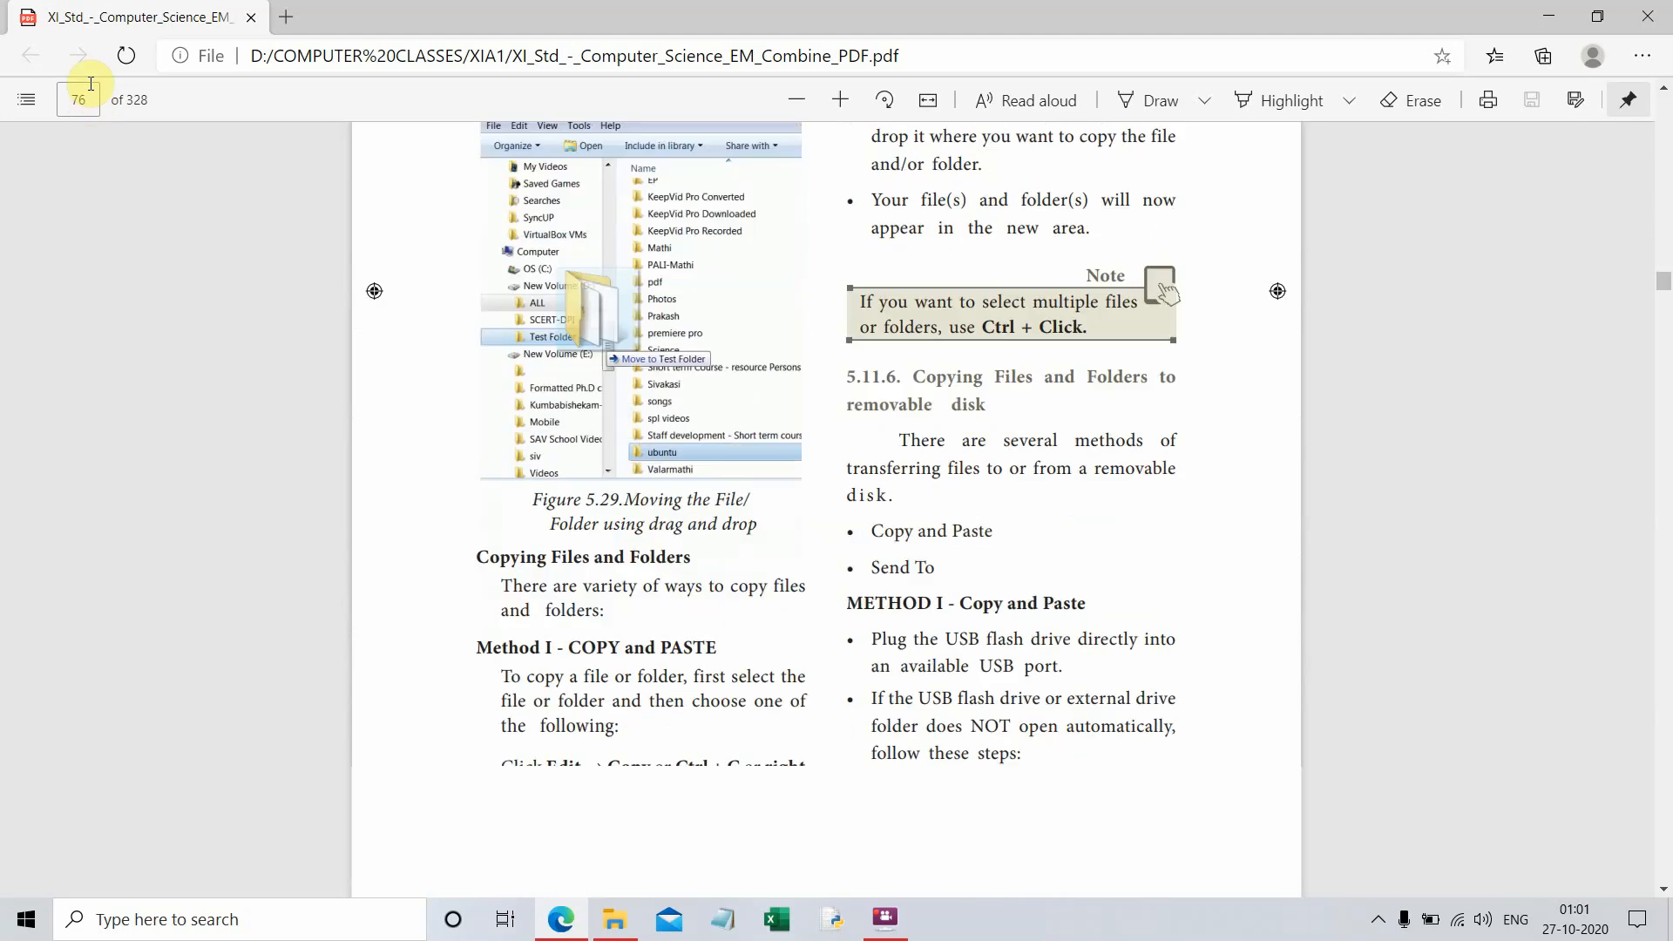
{"action": "scroll", "coordinate": [91, 84], "scroll_direction": "down", "scroll_amount": 12}
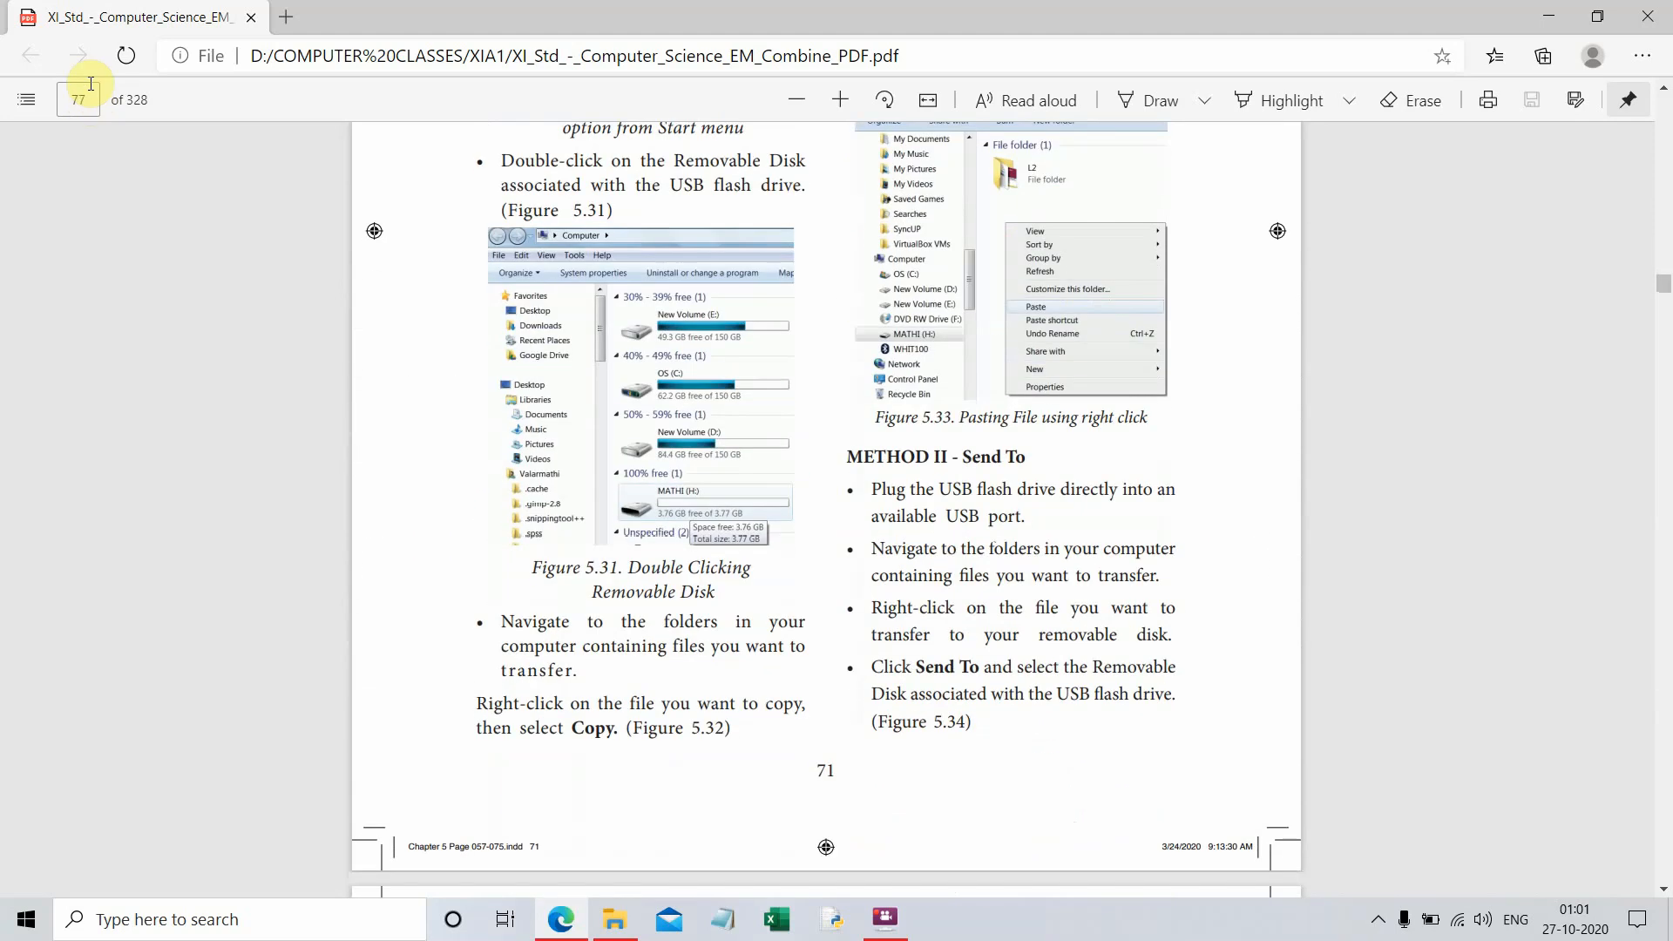
{"action": "scroll", "coordinate": [91, 84], "scroll_direction": "down", "scroll_amount": 4}
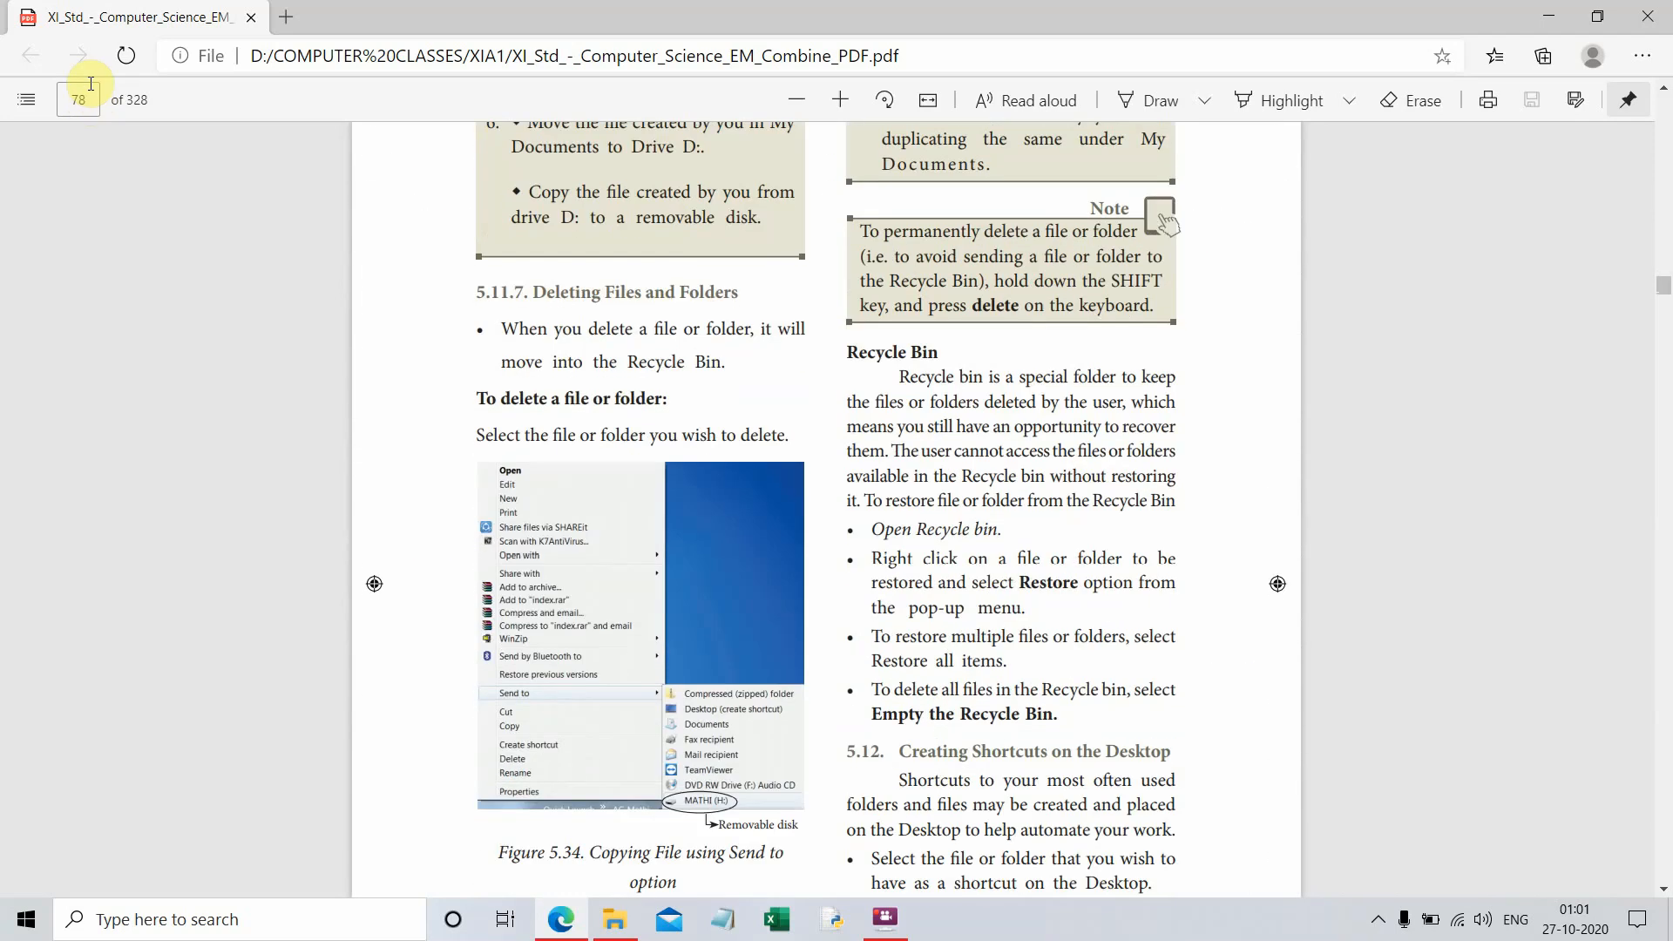
{"action": "scroll", "coordinate": [90, 84], "scroll_direction": "down", "scroll_amount": 14}
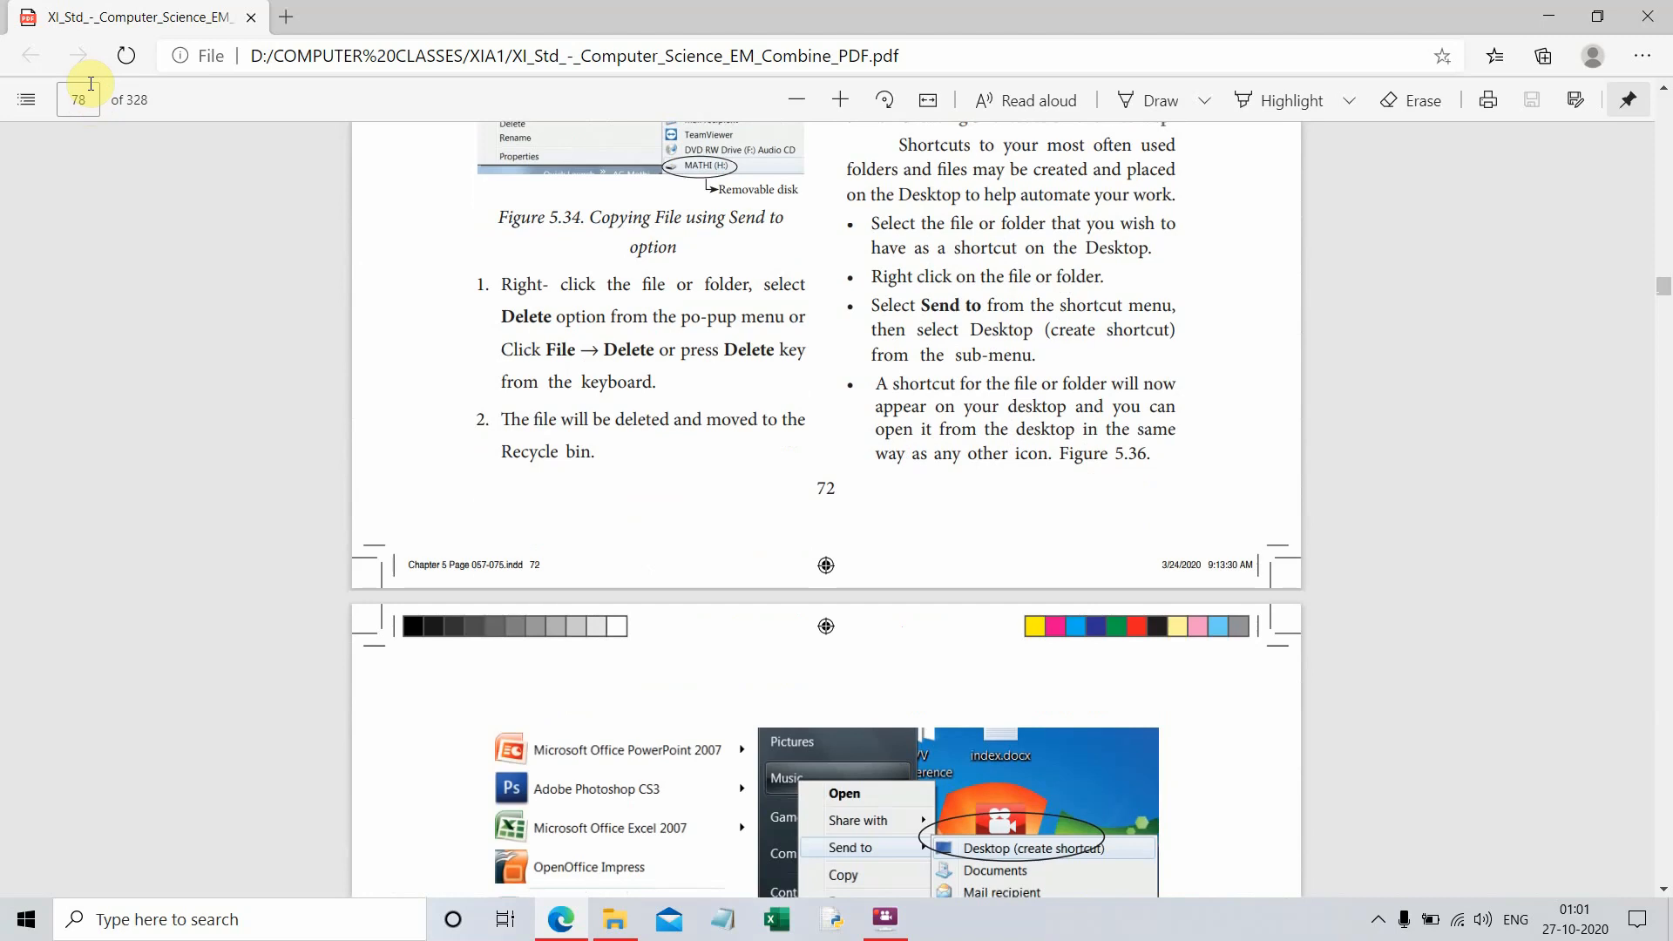
{"action": "scroll", "coordinate": [91, 84], "scroll_direction": "down", "scroll_amount": 14}
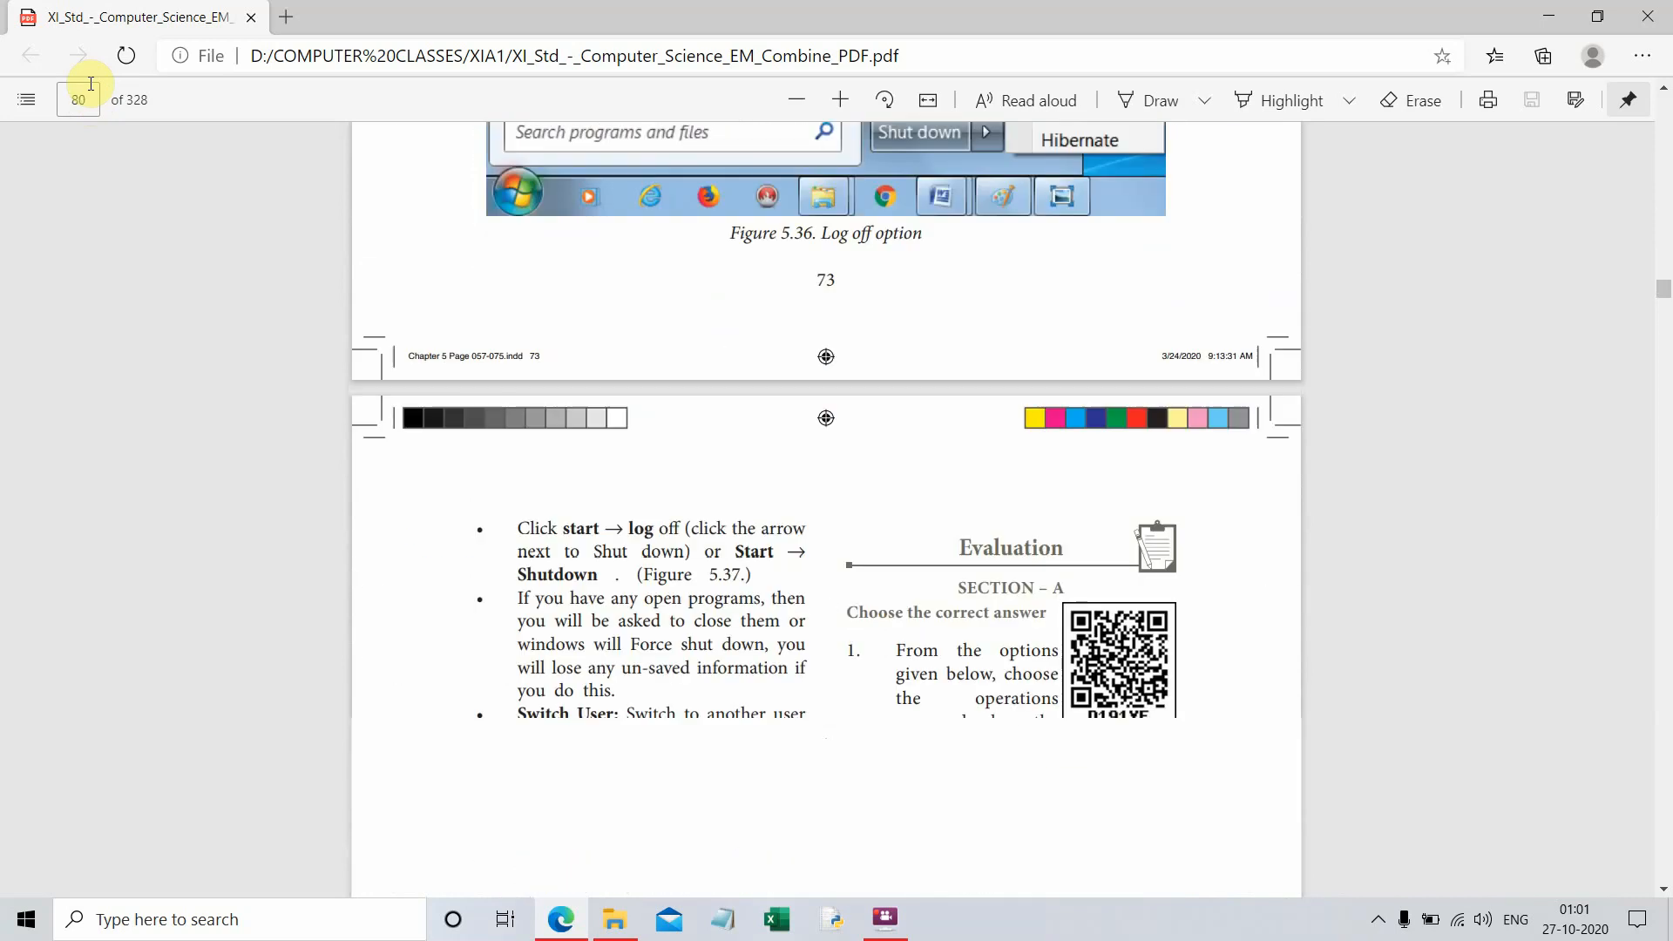
{"action": "scroll", "coordinate": [91, 84], "scroll_direction": "down", "scroll_amount": 4}
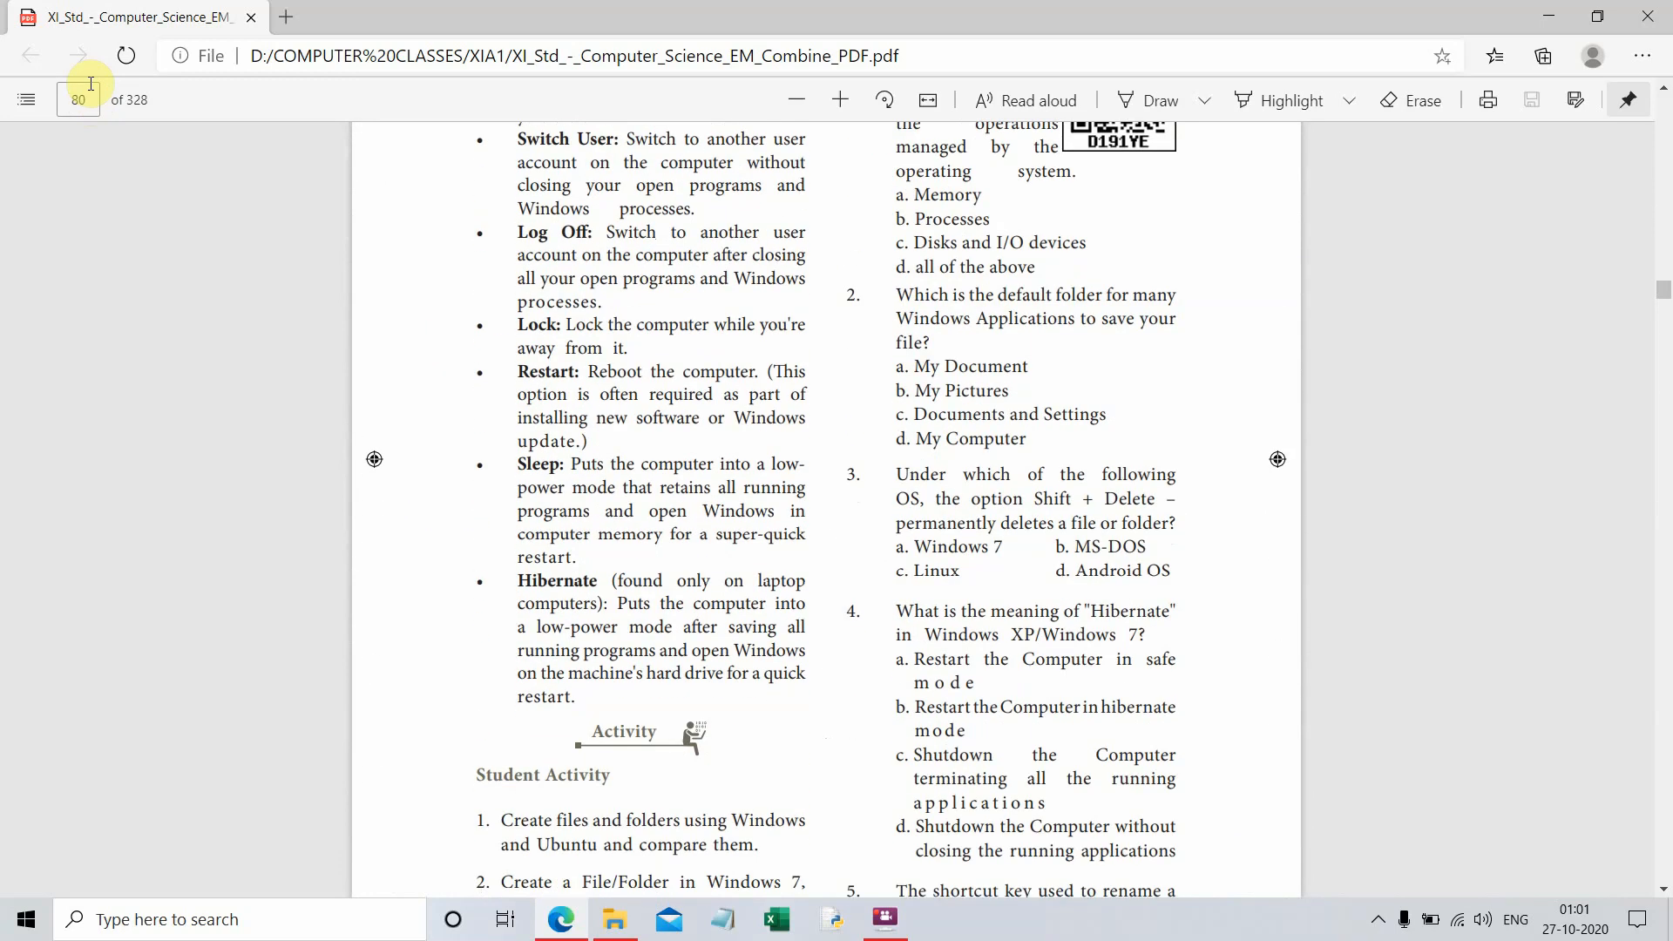
{"action": "scroll", "coordinate": [91, 84], "scroll_direction": "up", "scroll_amount": 20}
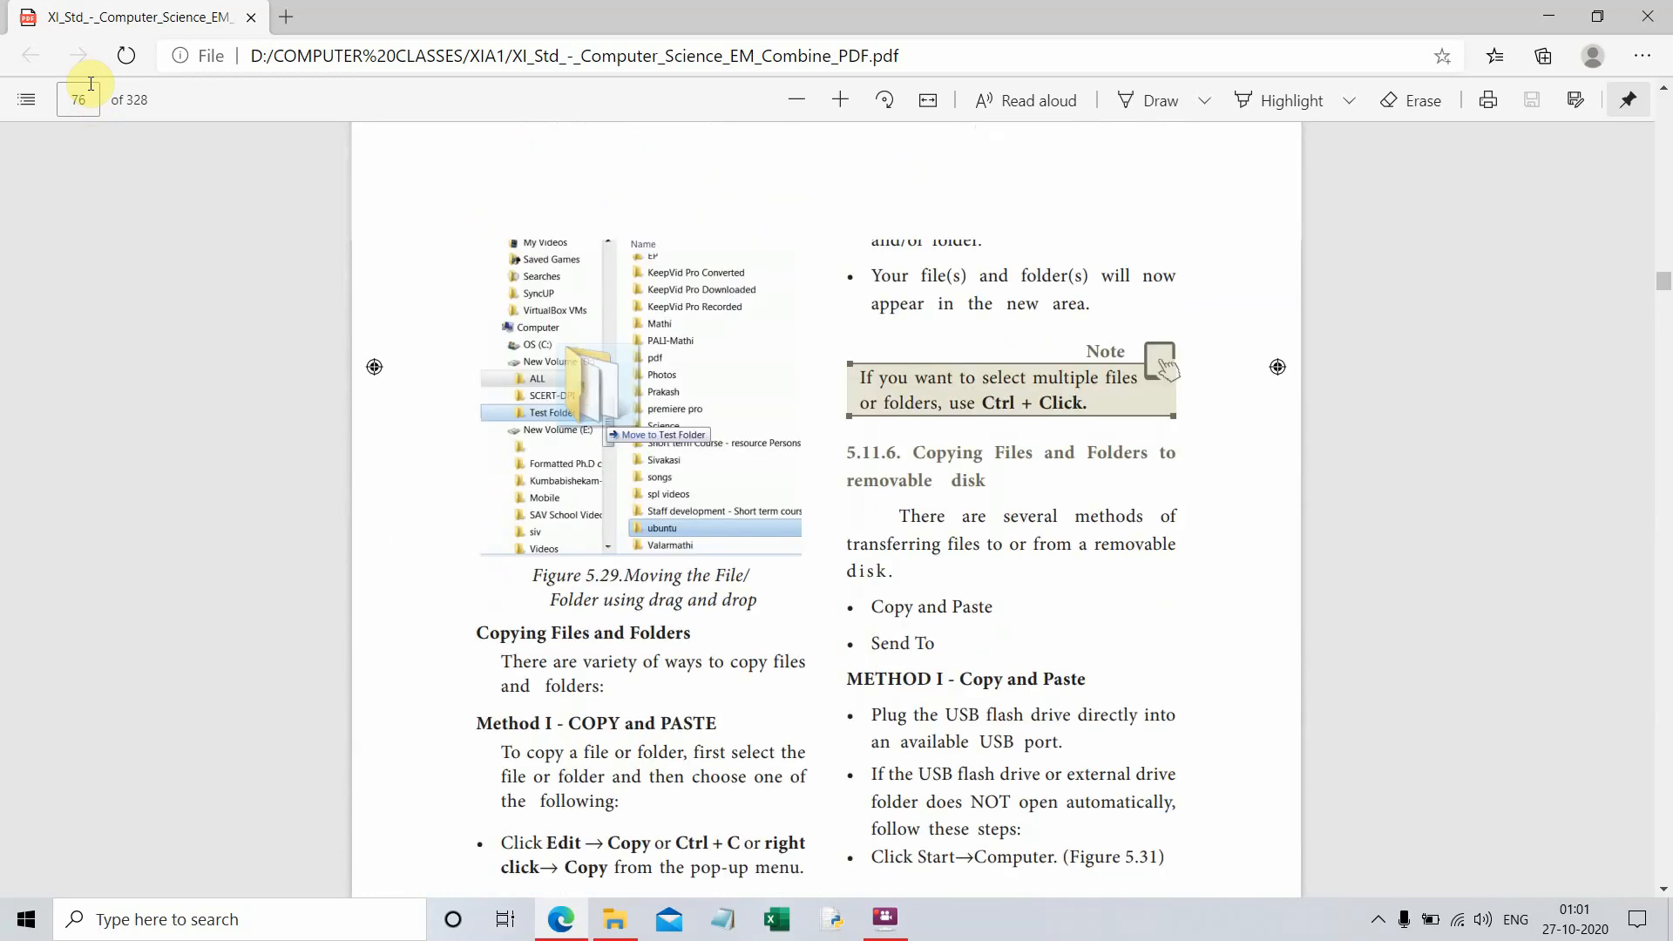
{"action": "scroll", "coordinate": [91, 83], "scroll_direction": "up", "scroll_amount": 20}
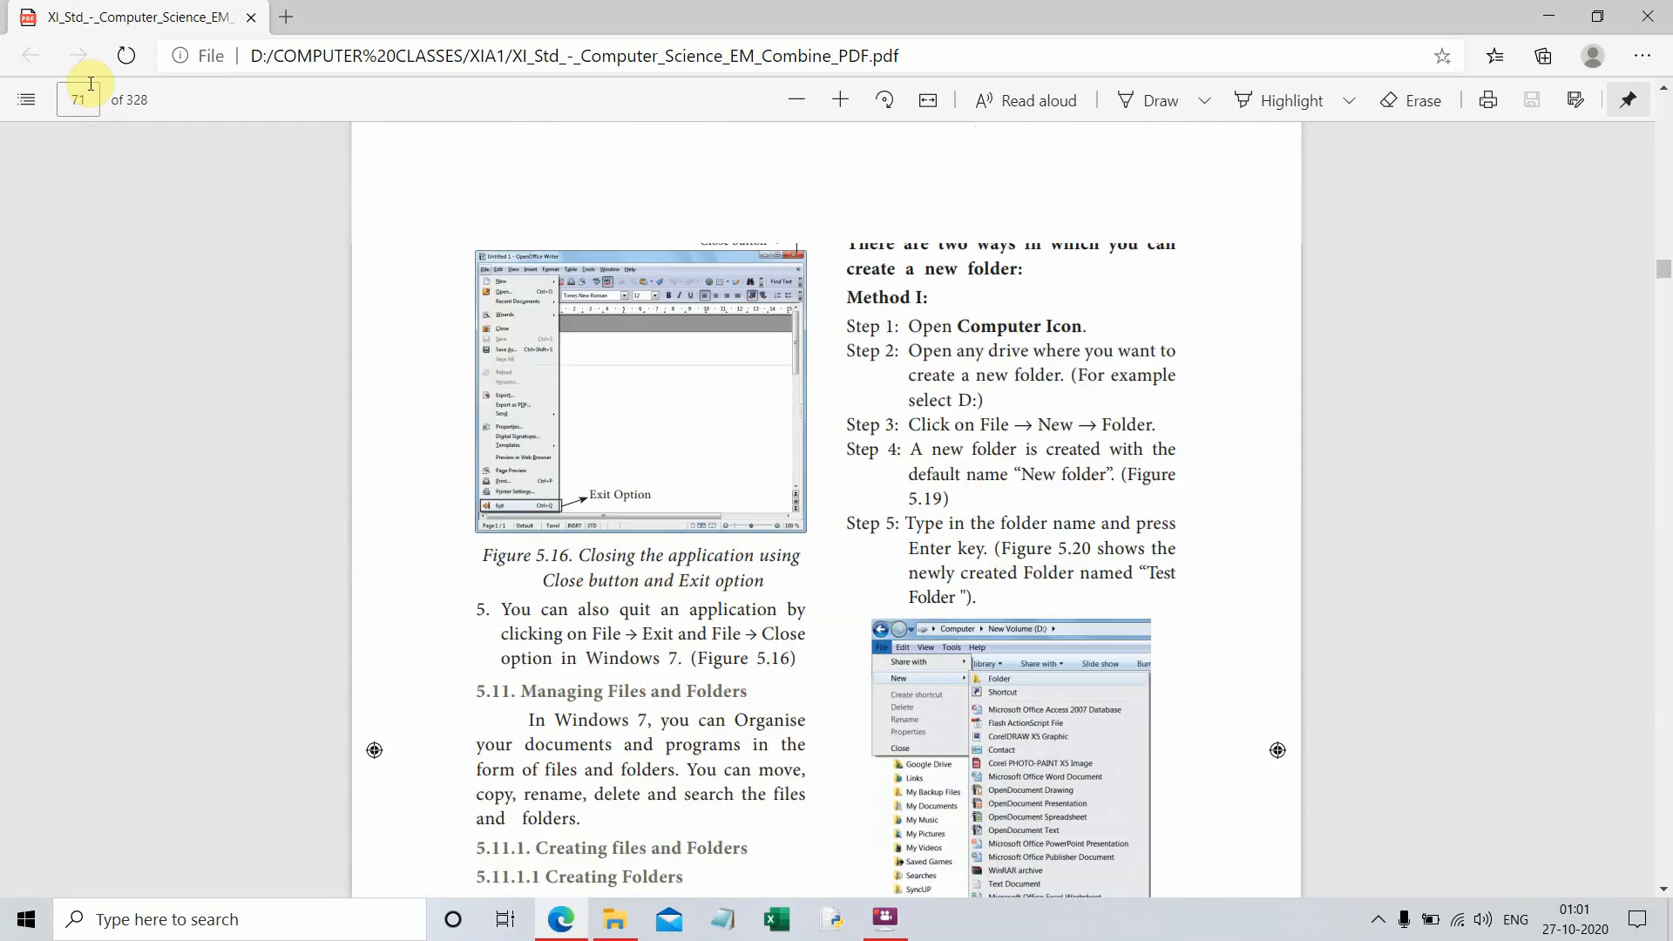
{"action": "scroll", "coordinate": [90, 84], "scroll_direction": "up", "scroll_amount": 20}
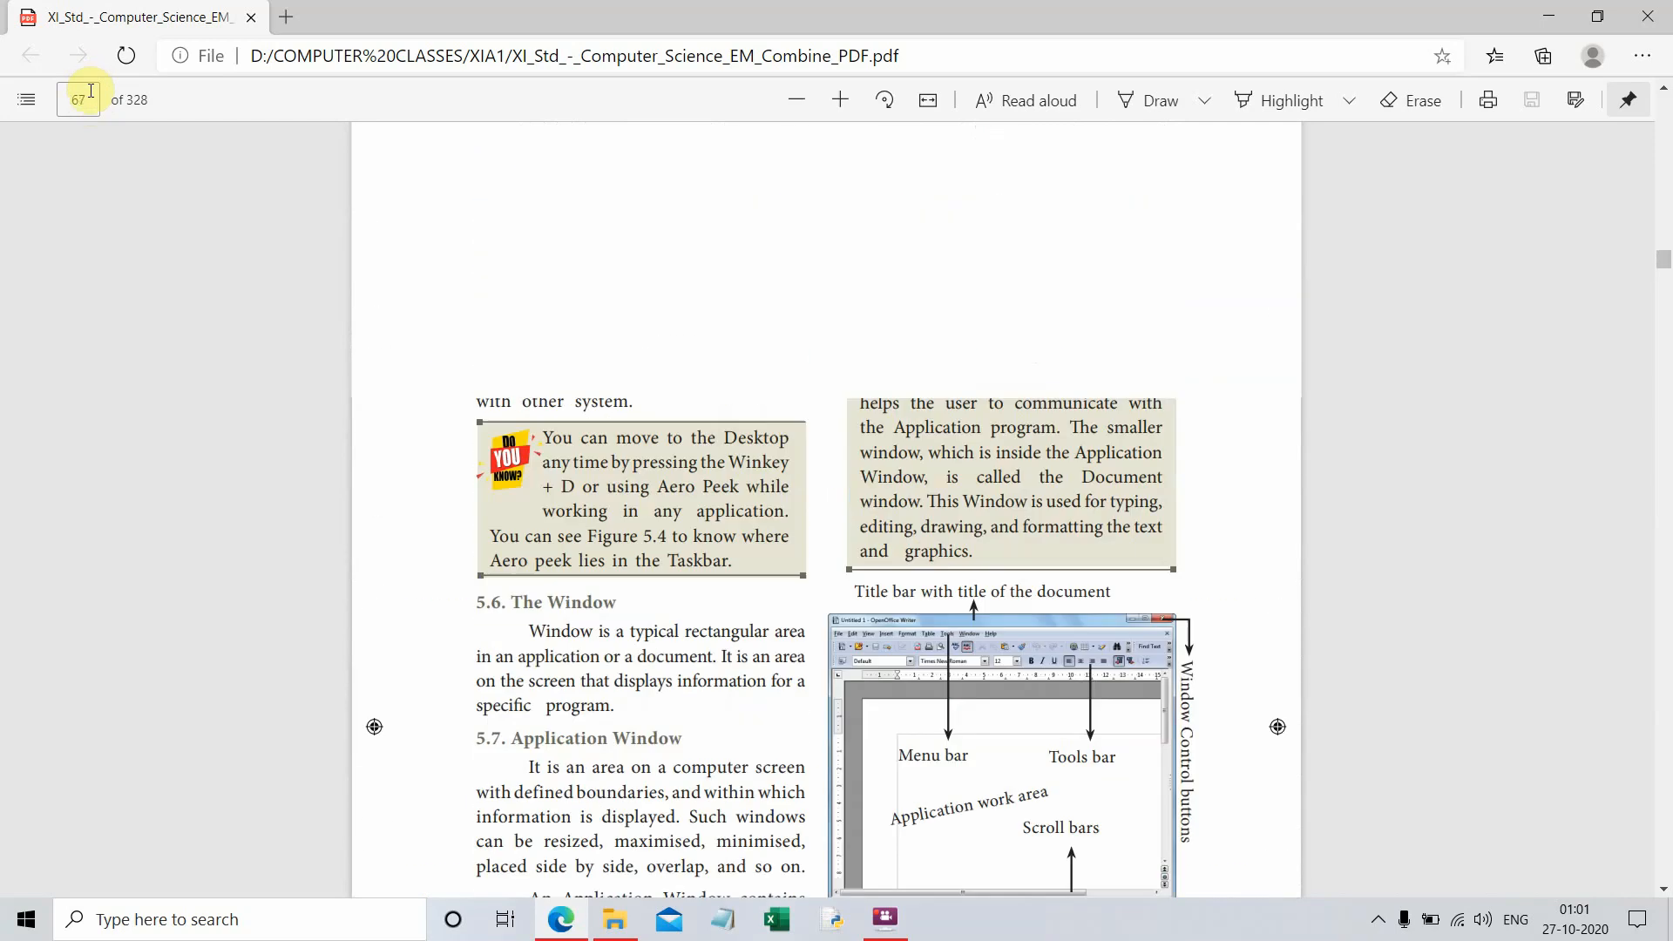
{"action": "scroll", "coordinate": [90, 90], "scroll_direction": "up", "scroll_amount": 20}
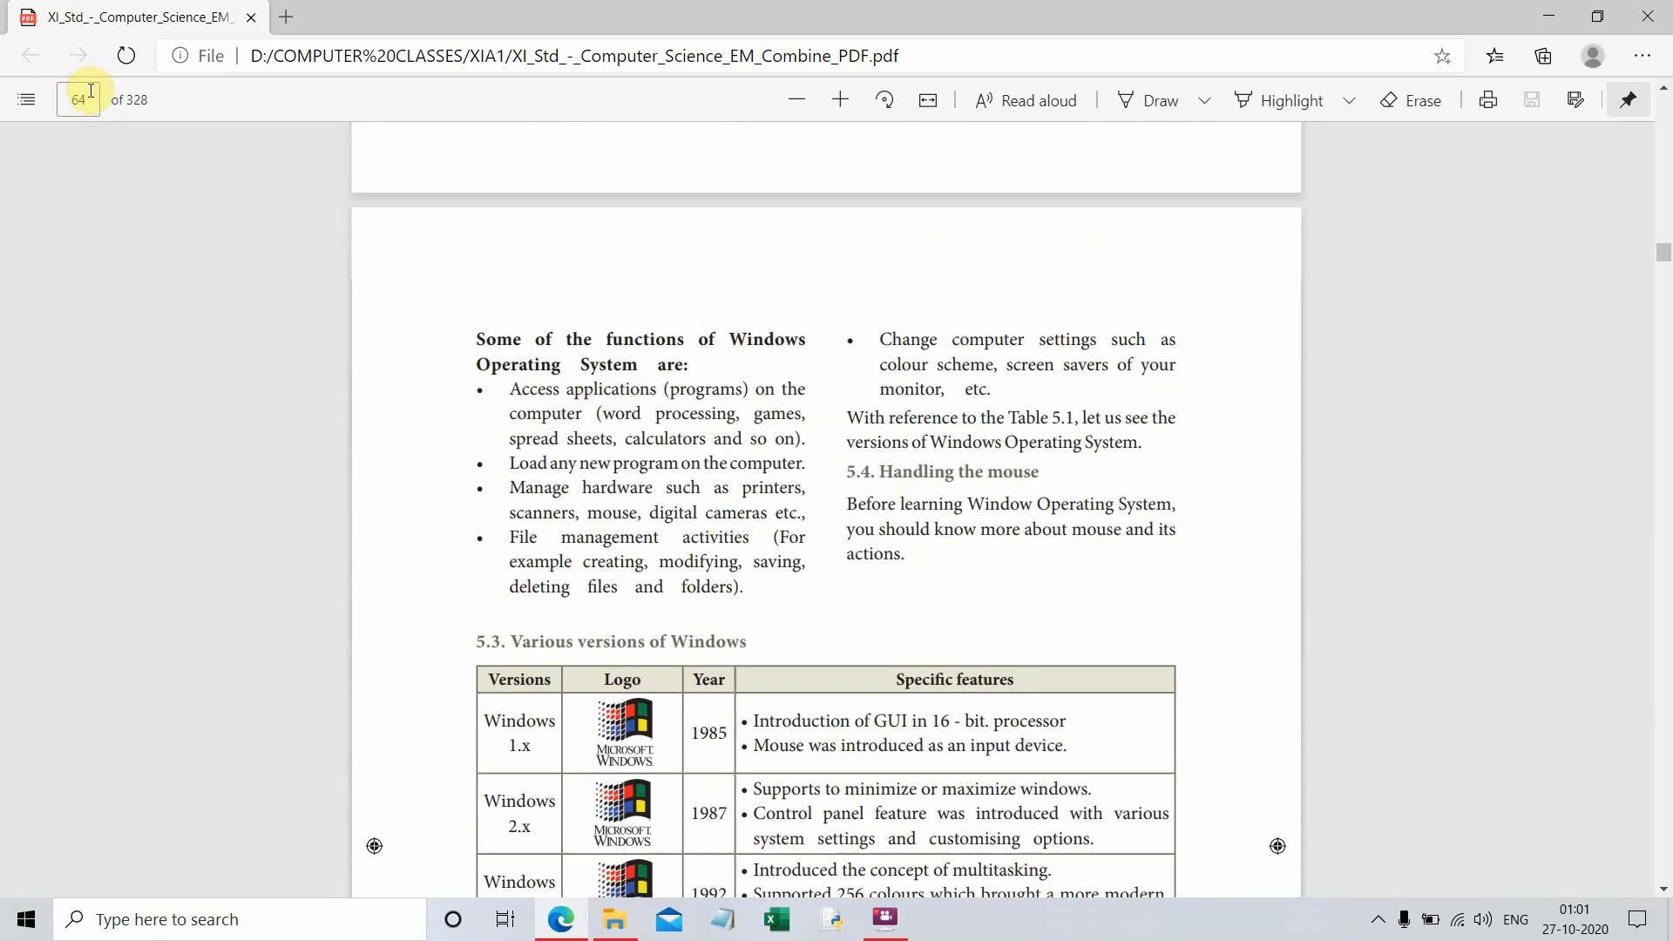
{"action": "scroll", "coordinate": [91, 91], "scroll_direction": "up", "scroll_amount": 5}
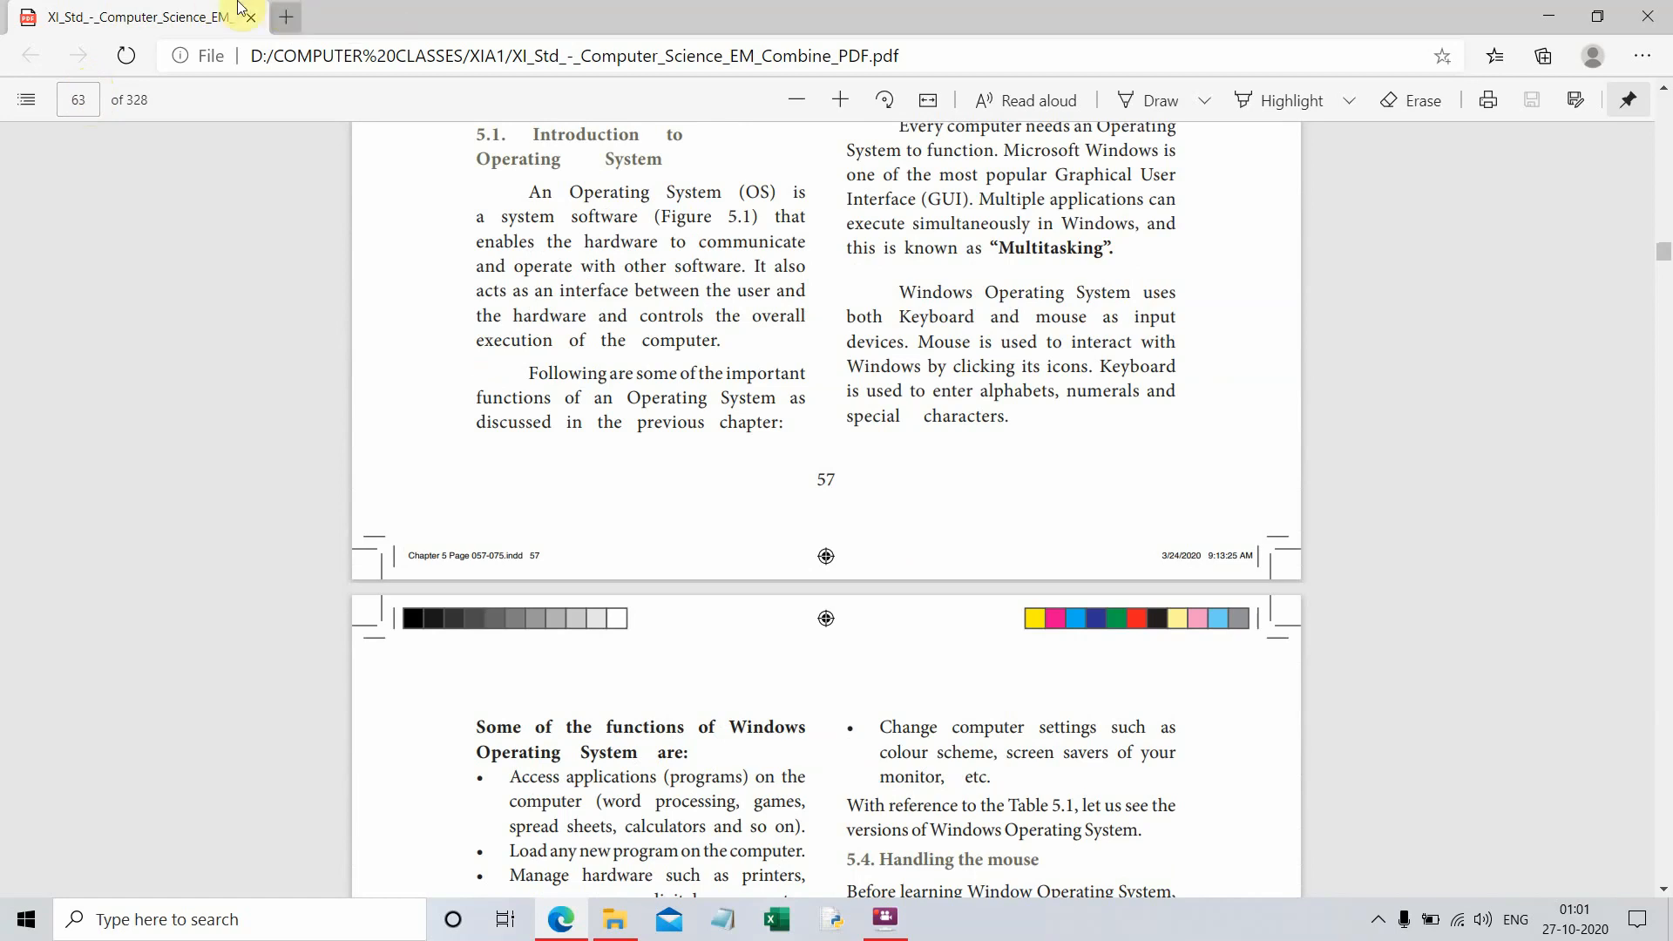